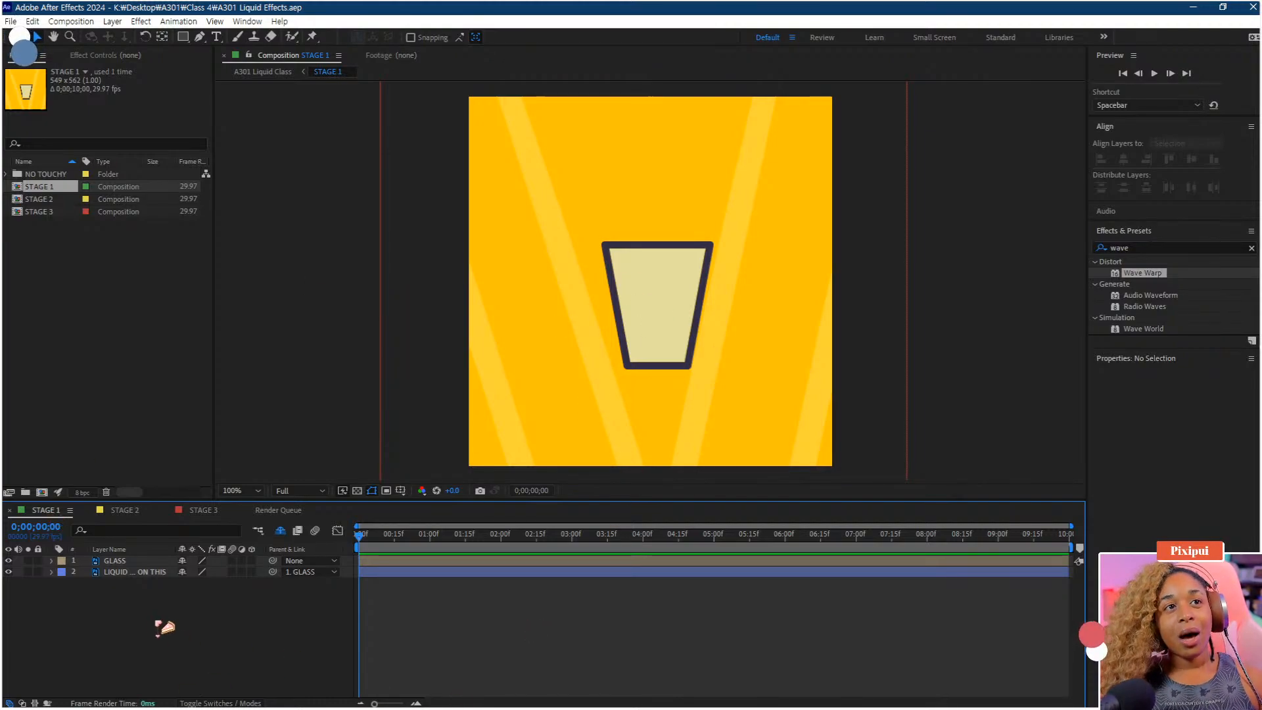
Select the GLASS layer and try dragging the glass around in the composition, undoing each move
click(128, 563)
click(132, 572)
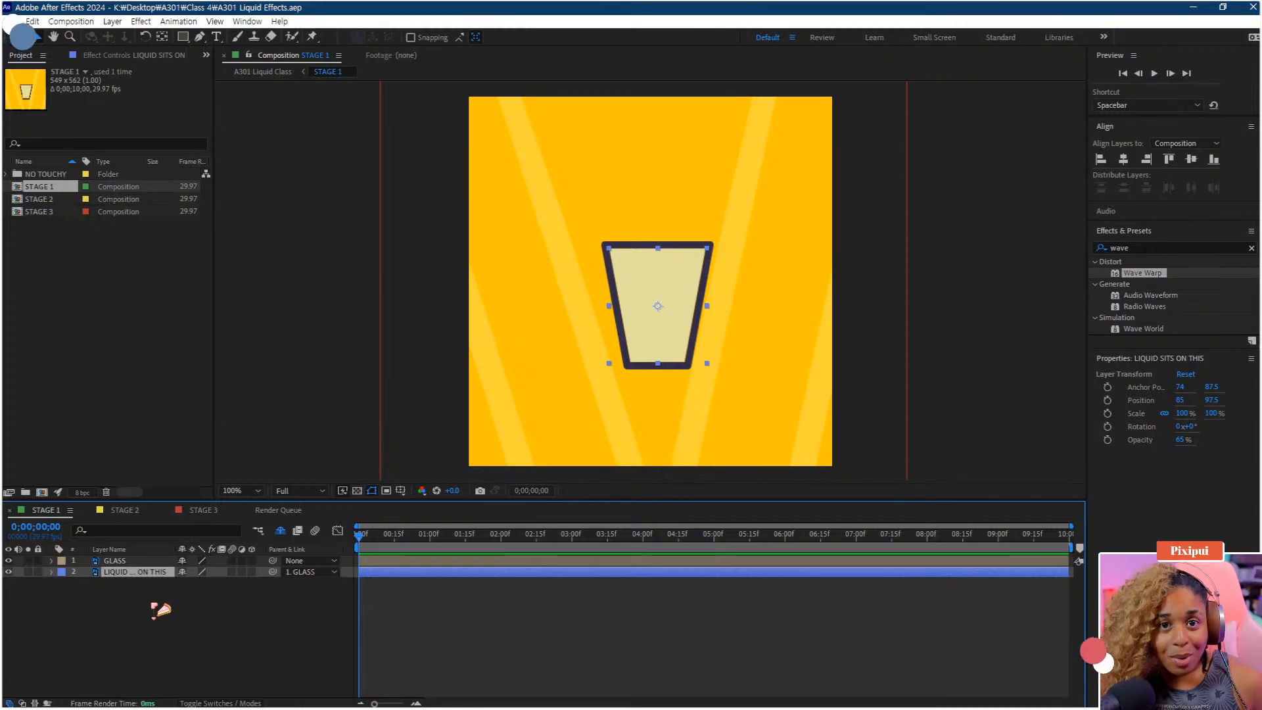
click(125, 562)
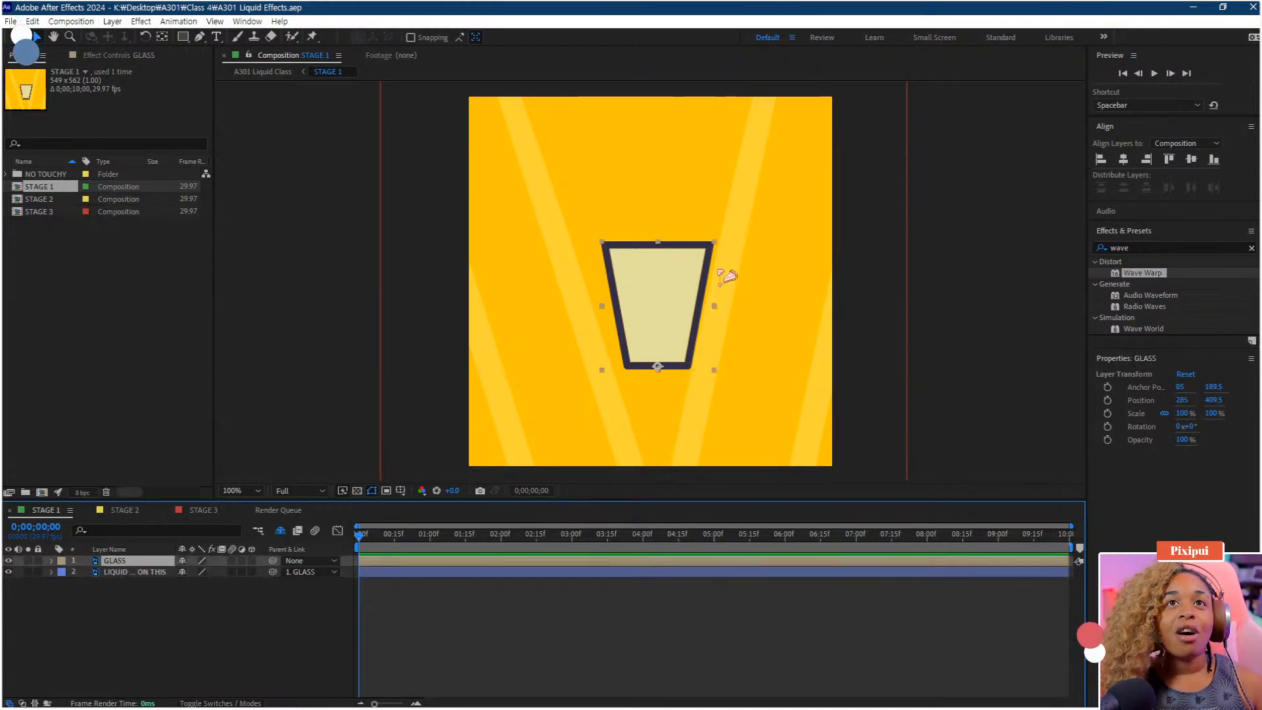
drag(629, 315, 672, 296)
click(158, 574)
key(ctrl+z)
click(118, 561)
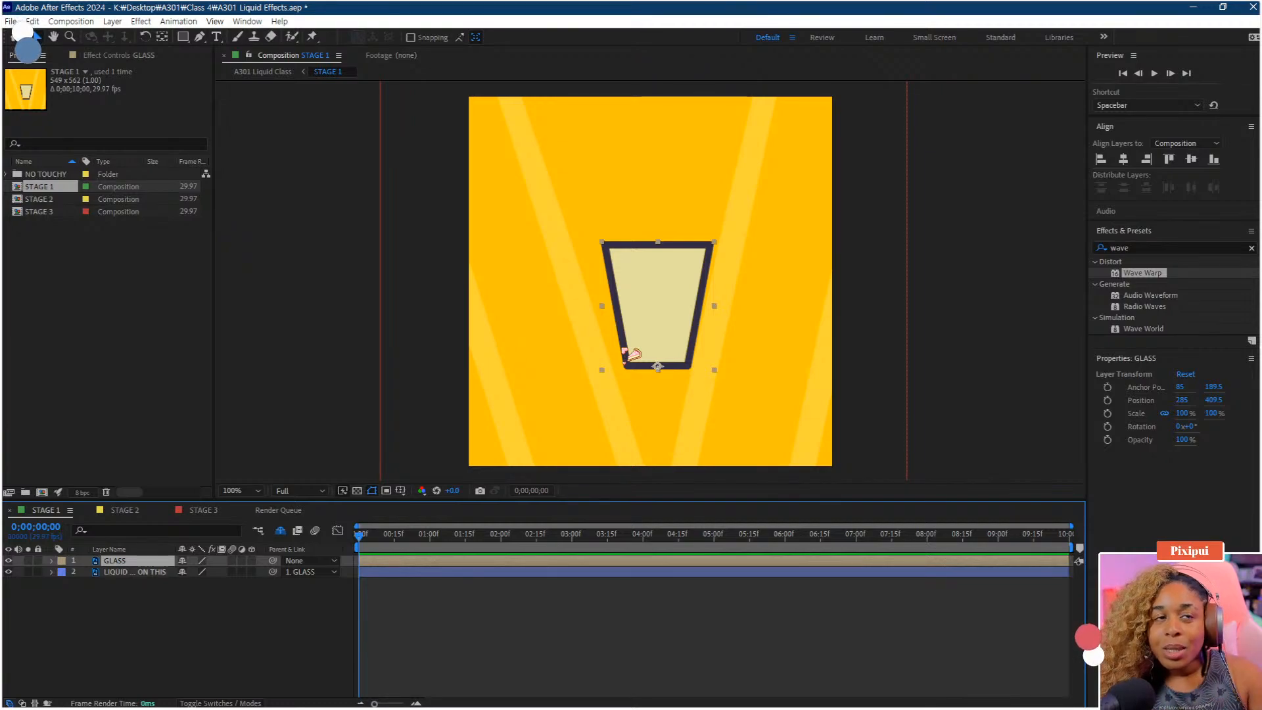
drag(681, 315, 645, 256)
key(ctrl+z)
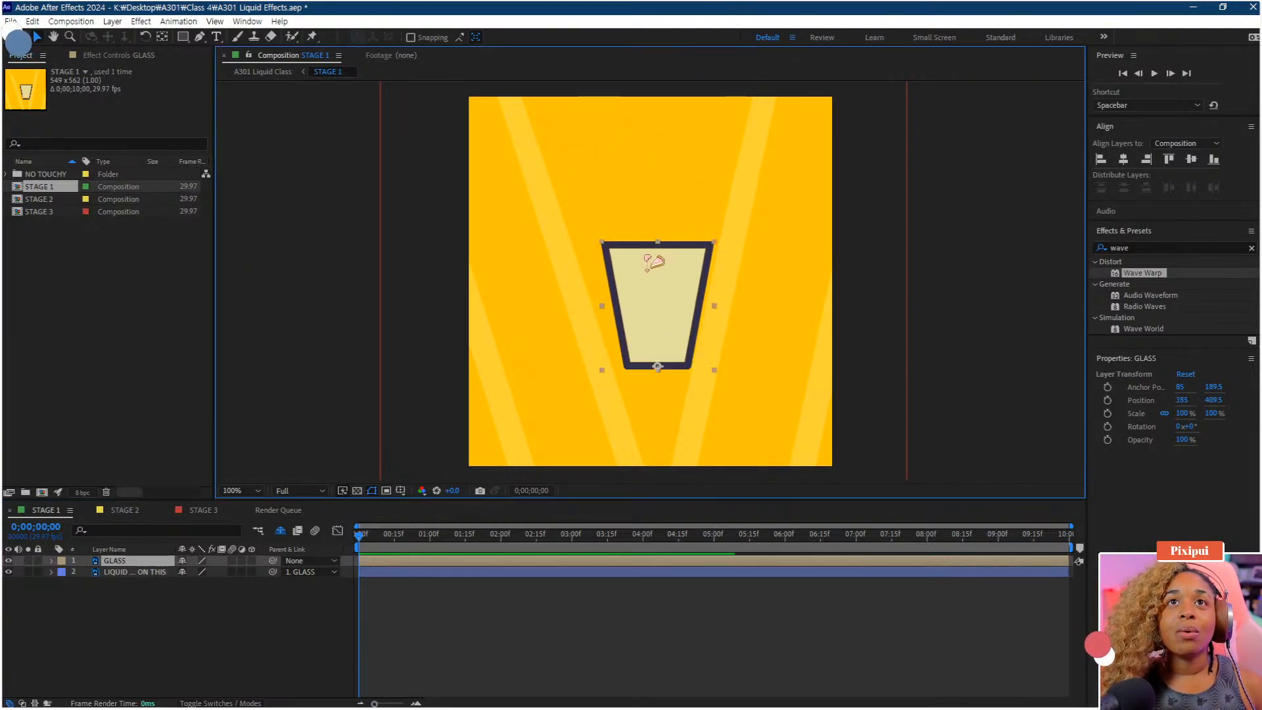
Show the GLASS layer's Rotation, turn on its keyframes and set the rotation to -12° at the first frame
key(r)
drag(192, 572, 161, 558)
key(ctrl+z)
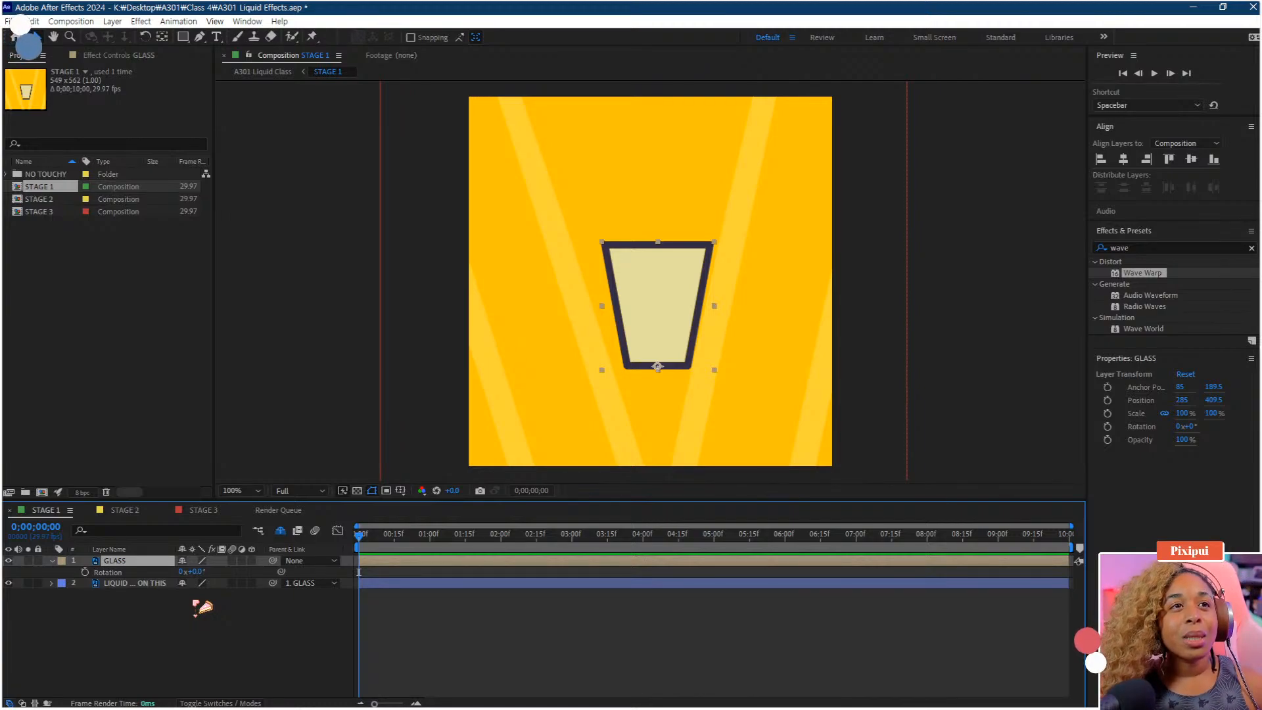
click(86, 572)
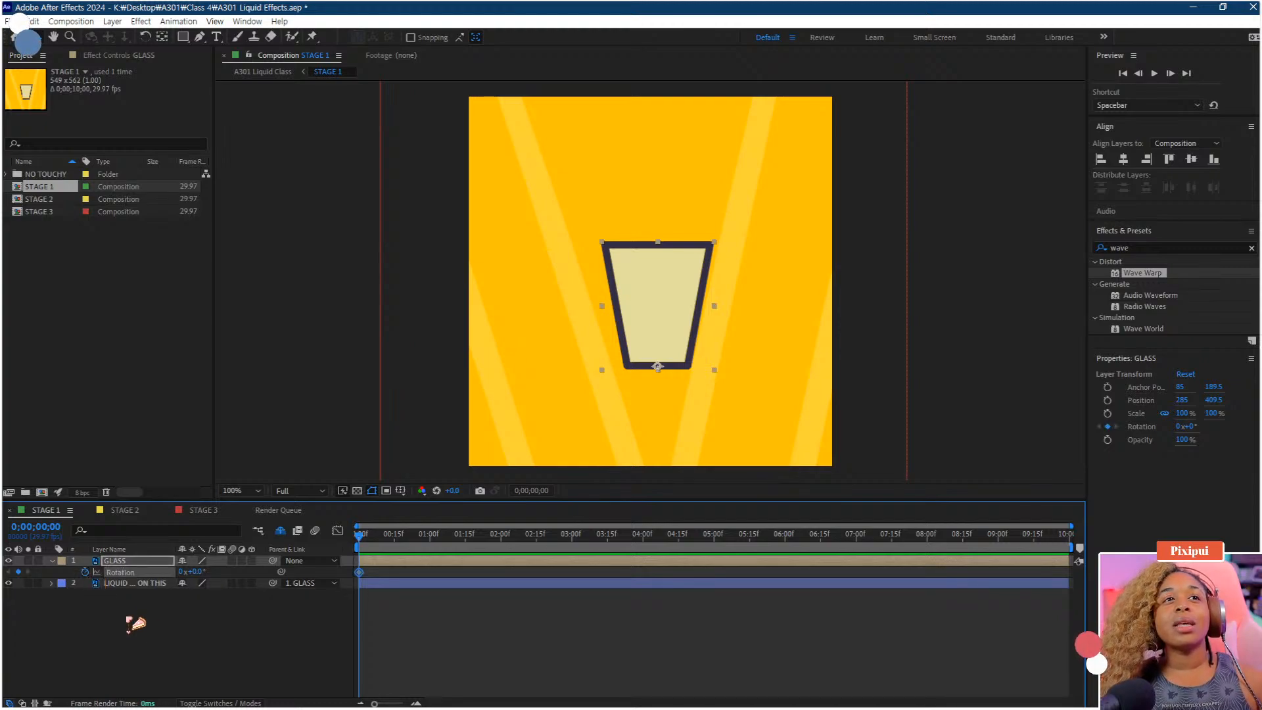
click(199, 572)
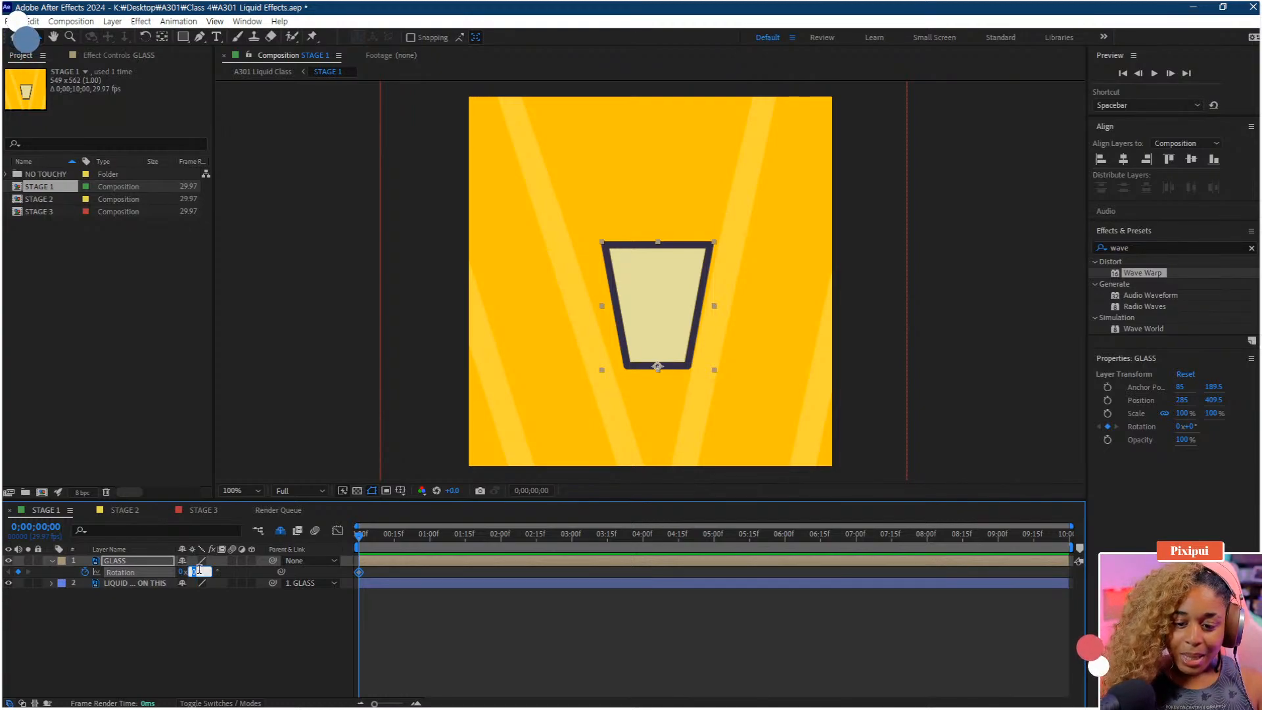
key(Return)
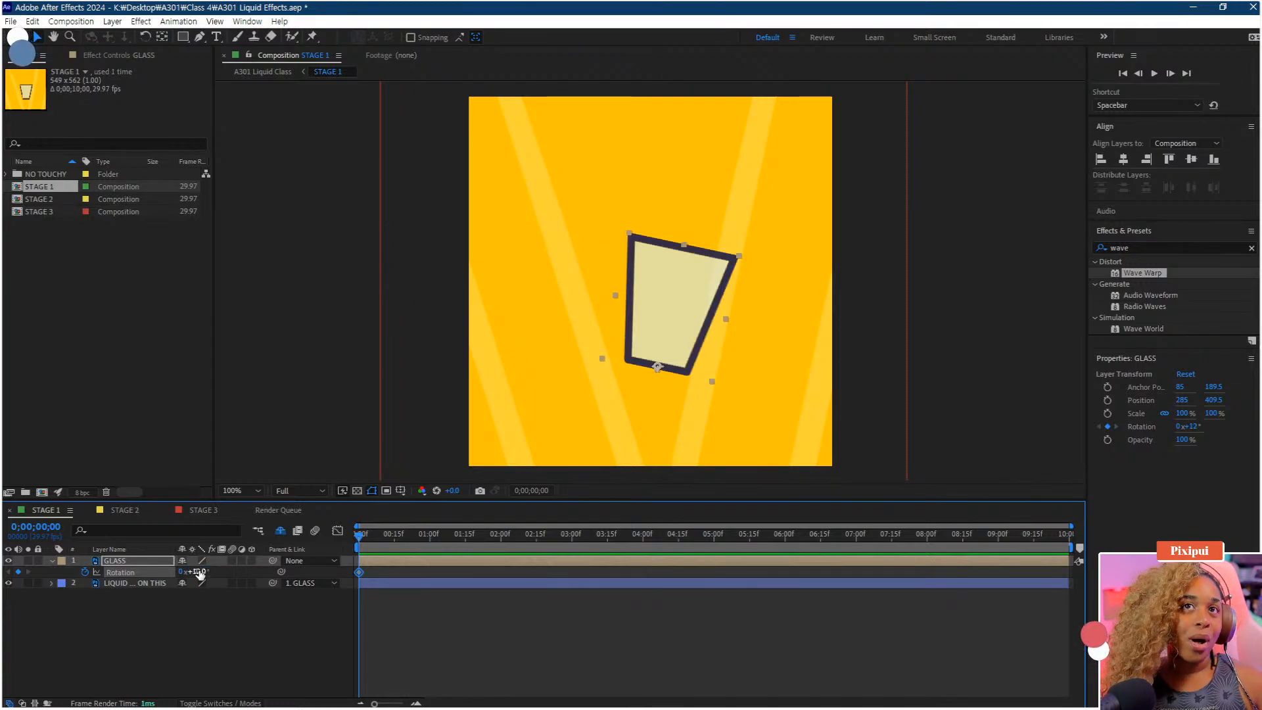
click(199, 572)
text(-12)
key(Return)
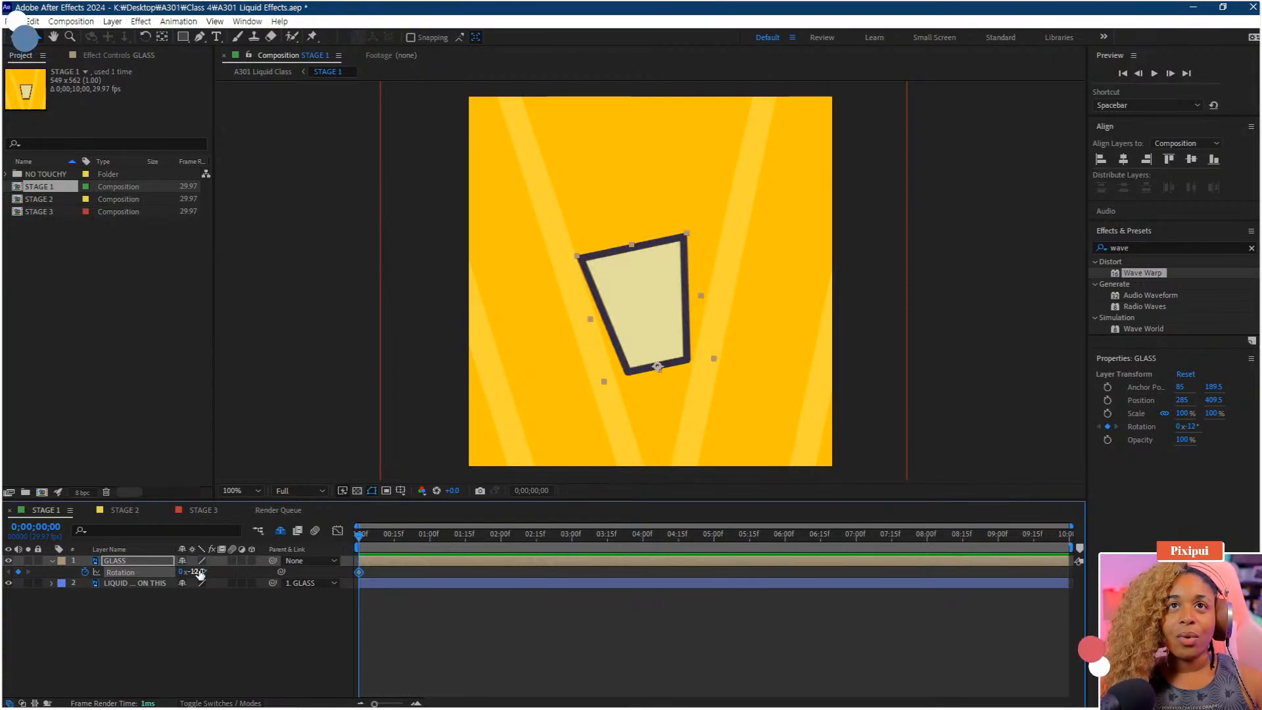
Move to frame 6 and set the glass's rotation to 12°
drag(376, 542, 380, 545)
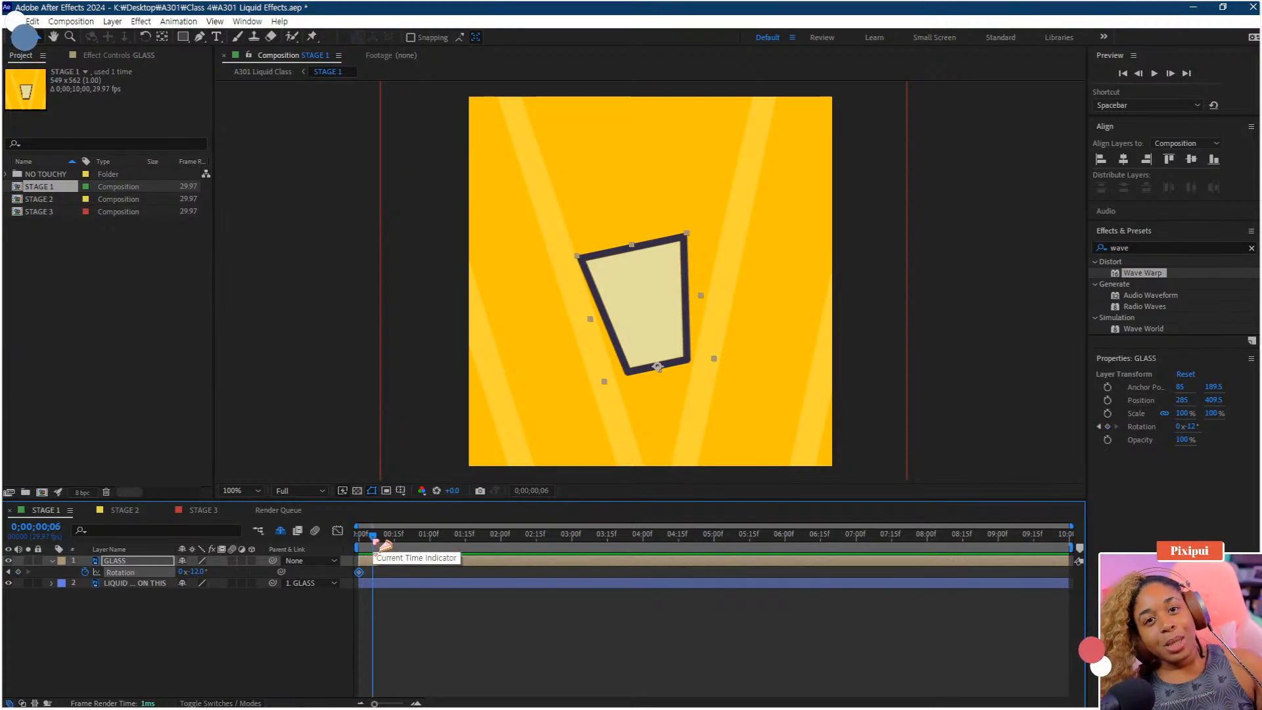
click(197, 571)
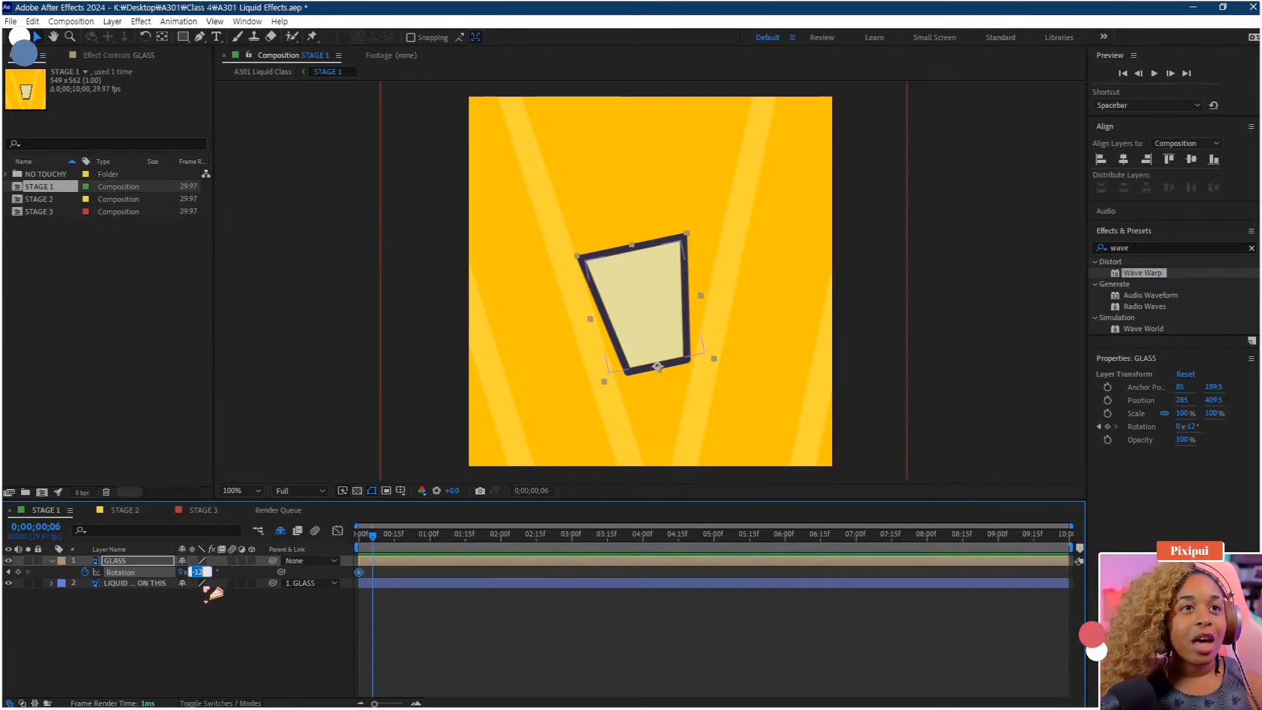
text(12)
key(Return)
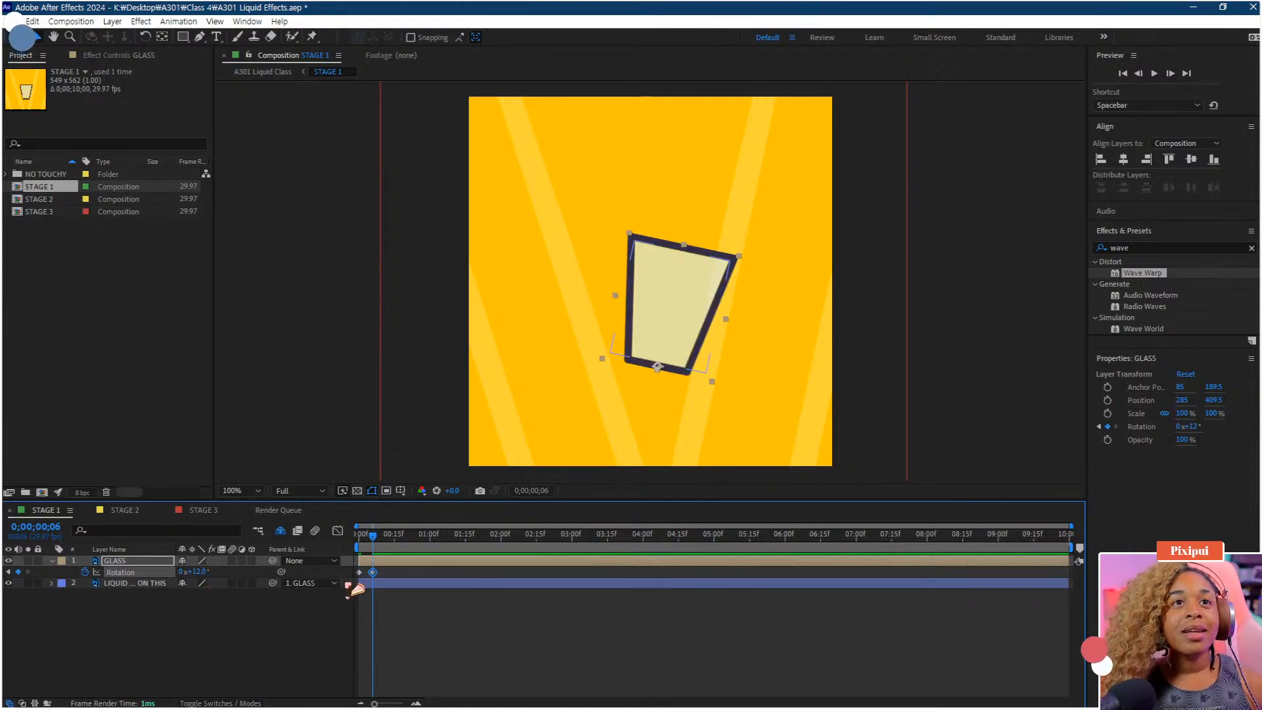
Paste the -12° rotation keyframe at frame 13
mouse_move(372, 578)
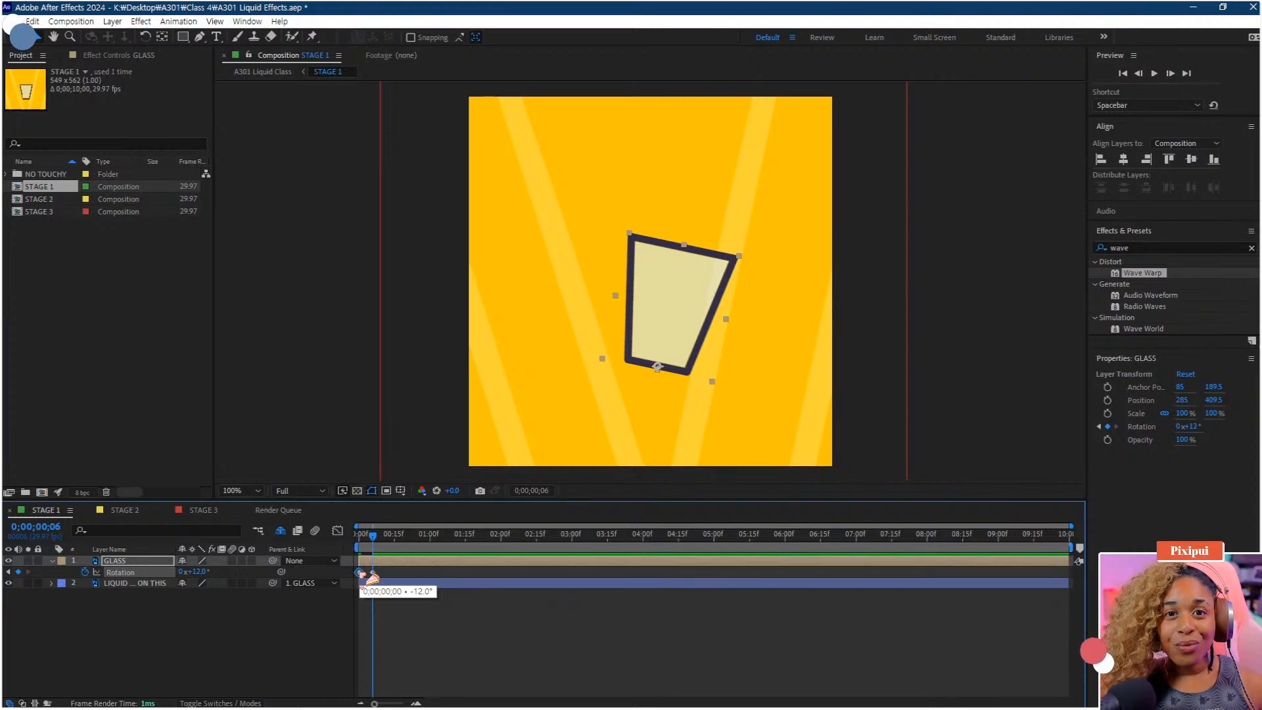
click(390, 545)
key(ctrl+v)
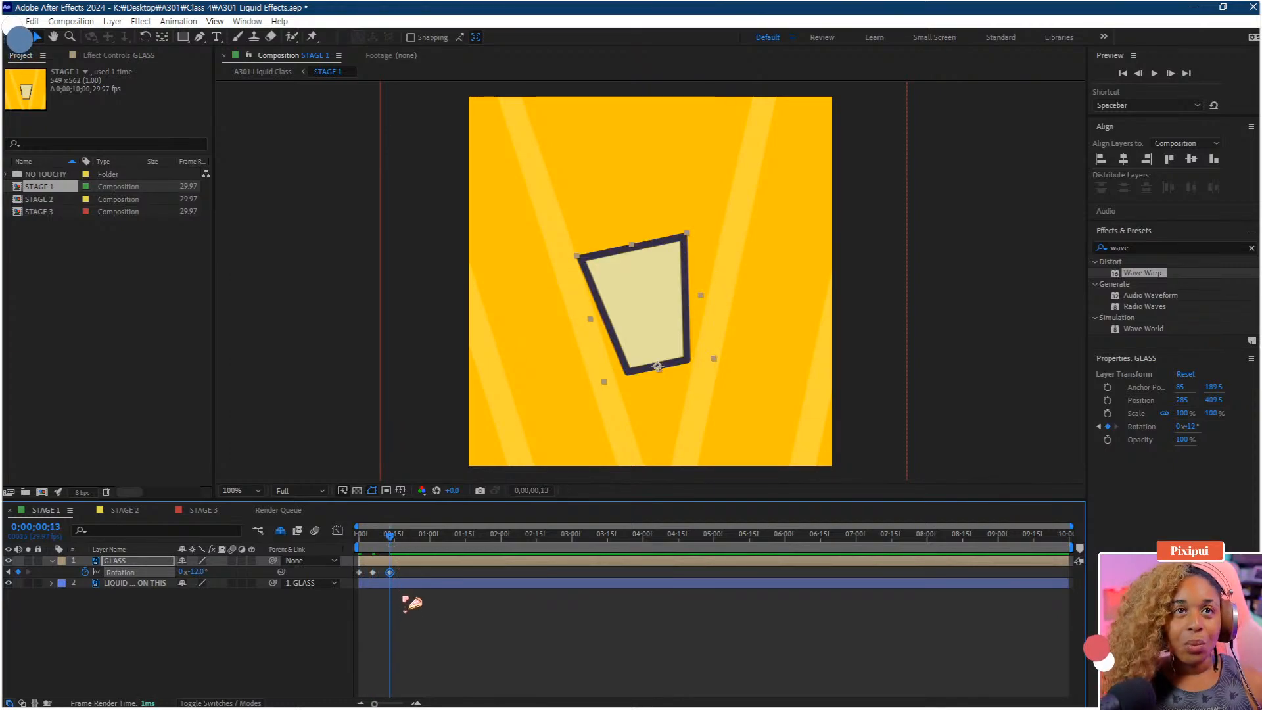
Zoom the timeline and play back the glass rotation animation
drag(411, 536, 446, 529)
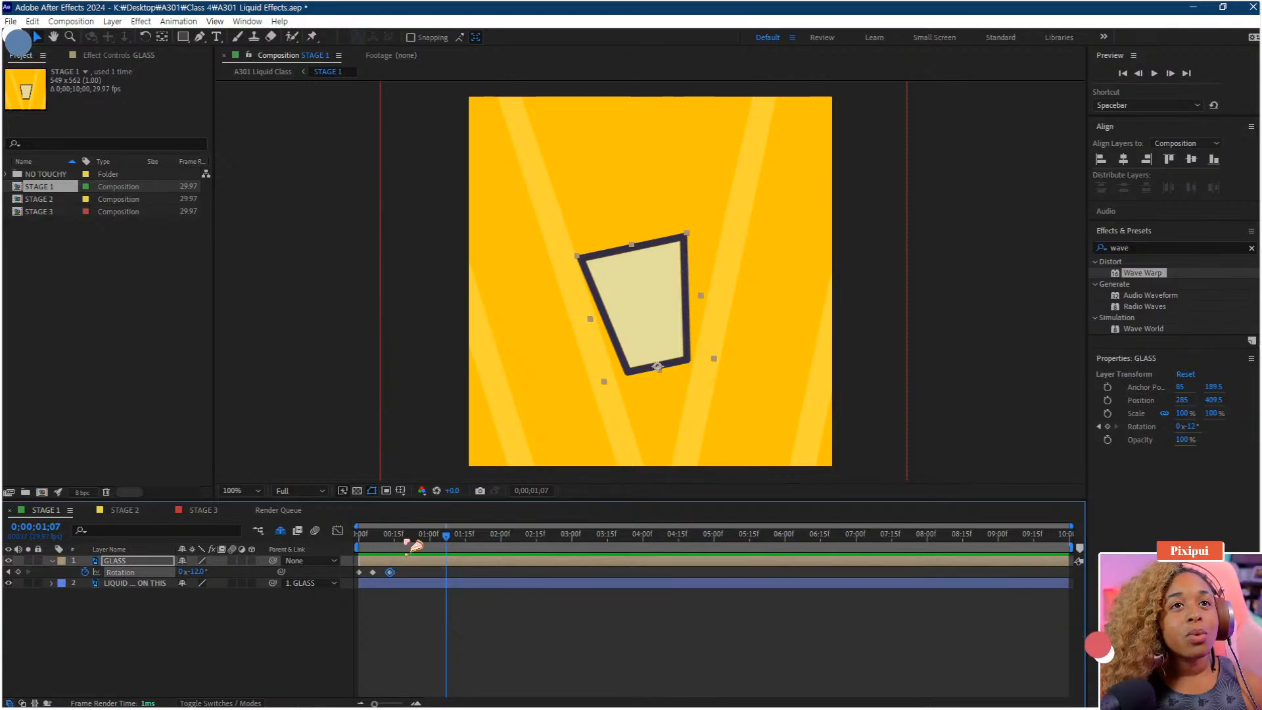
click(363, 536)
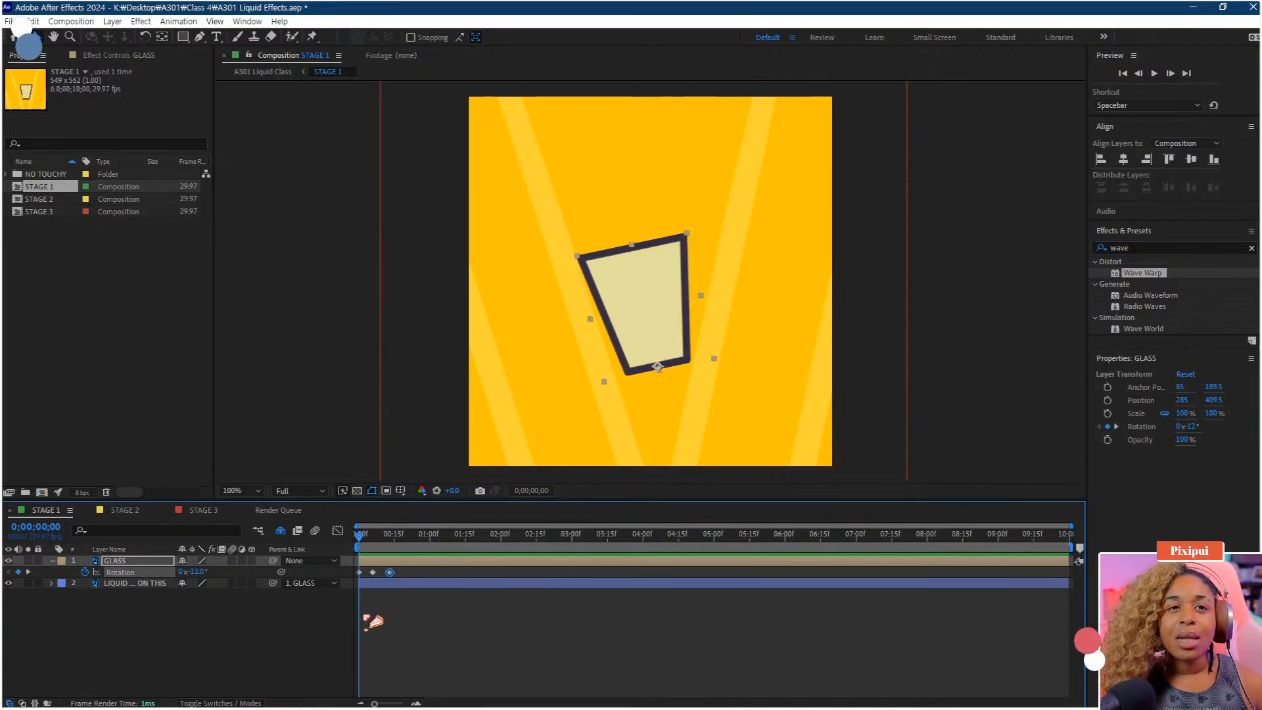
drag(378, 704, 388, 704)
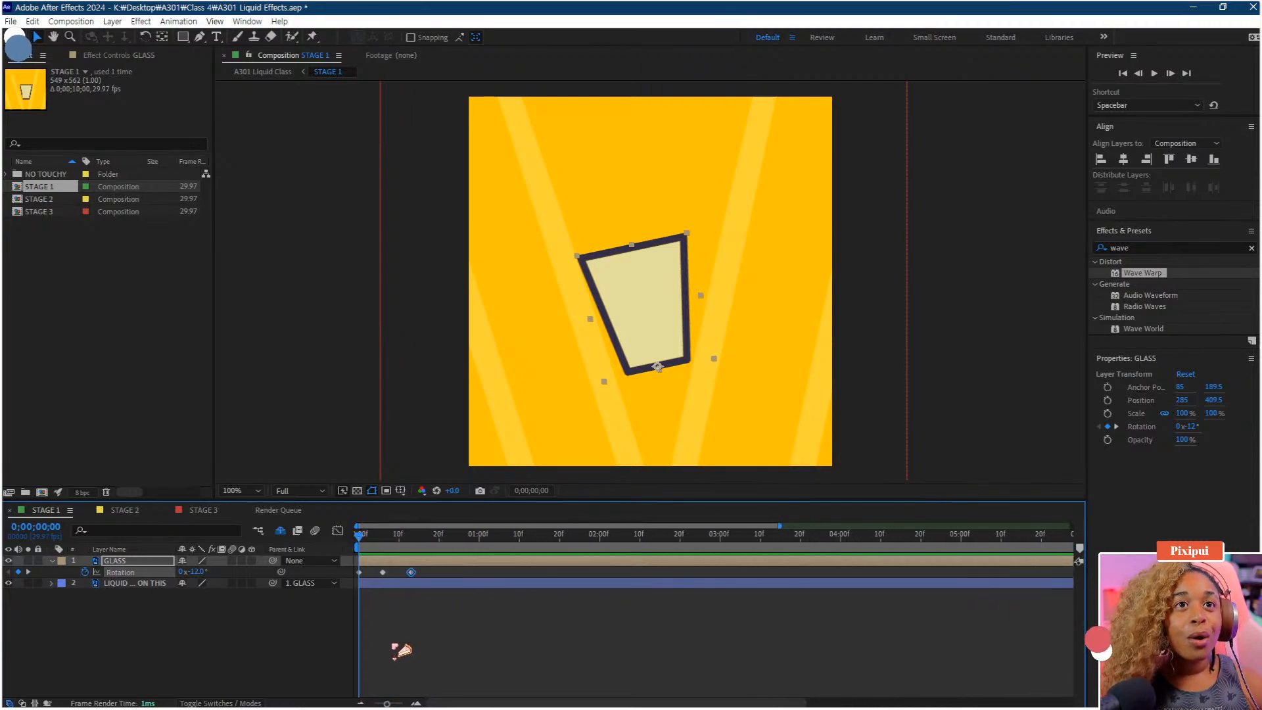
scroll(394, 647, up, 2)
scroll(393, 646, down, 3)
scroll(381, 619, up, 3)
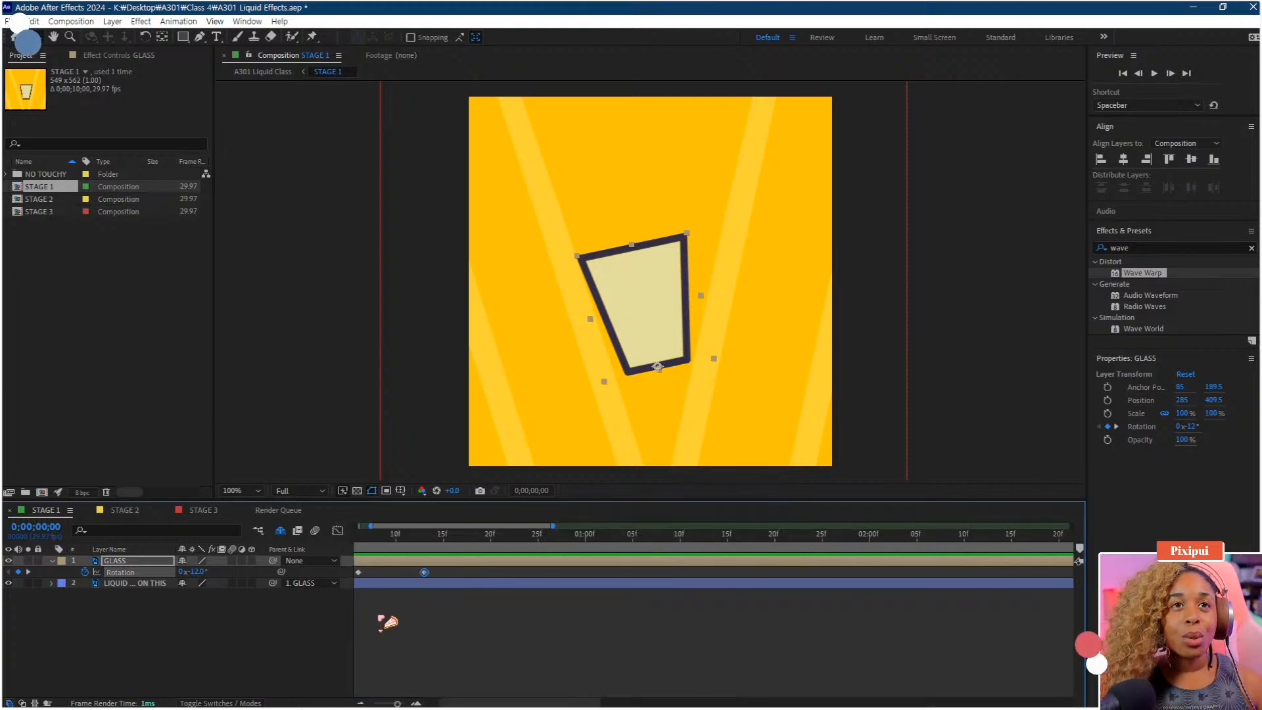
scroll(381, 618, down, 1)
drag(383, 611, 558, 617)
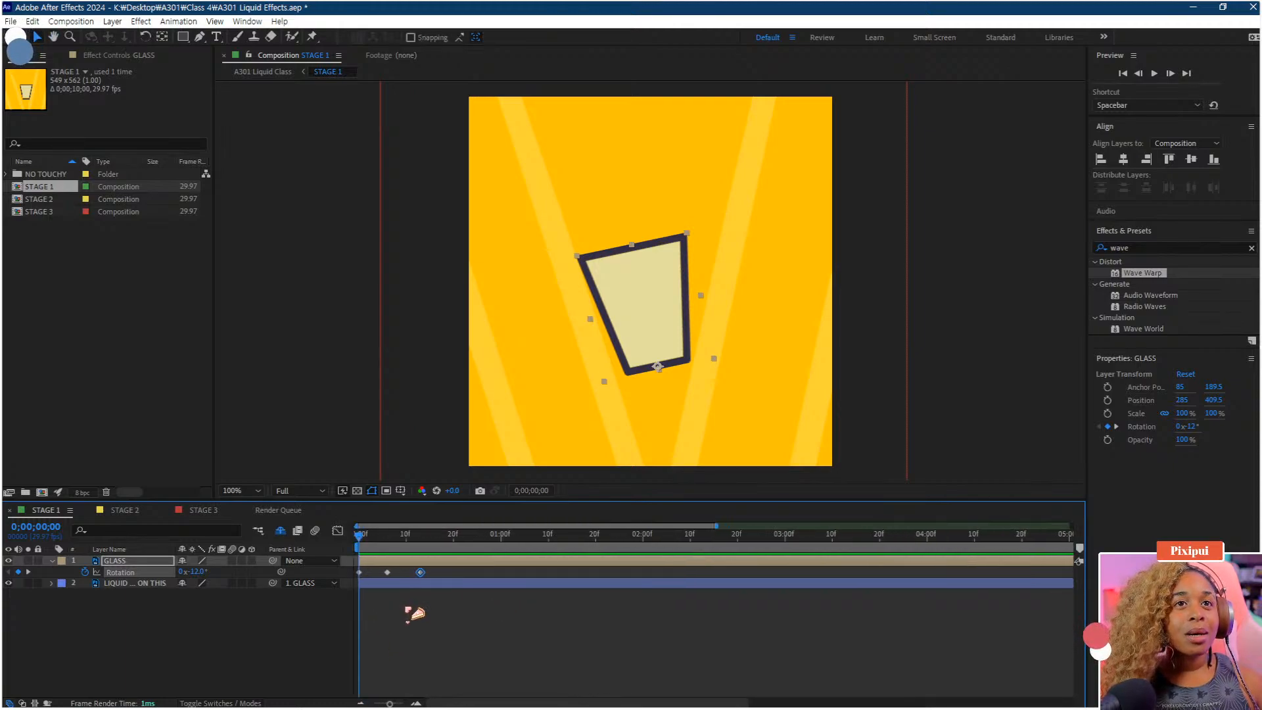
scroll(403, 609, up, 1)
drag(409, 612, 529, 633)
drag(451, 544, 483, 545)
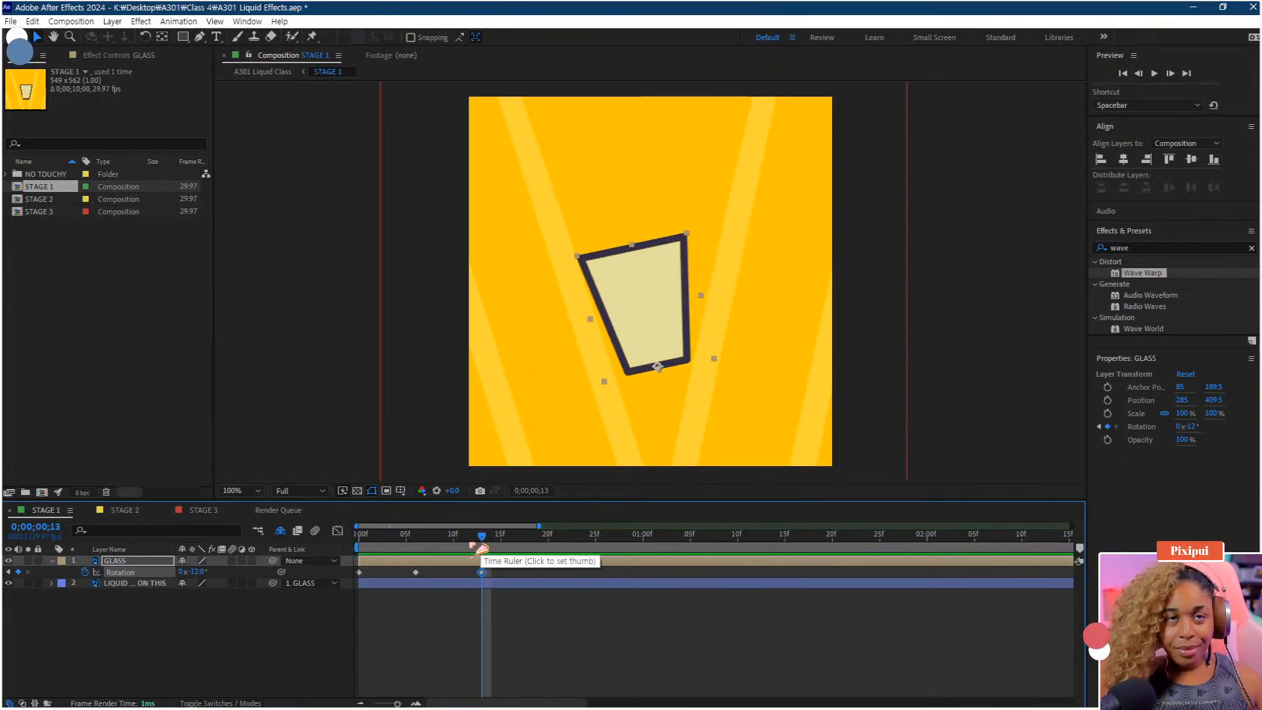
key(space)
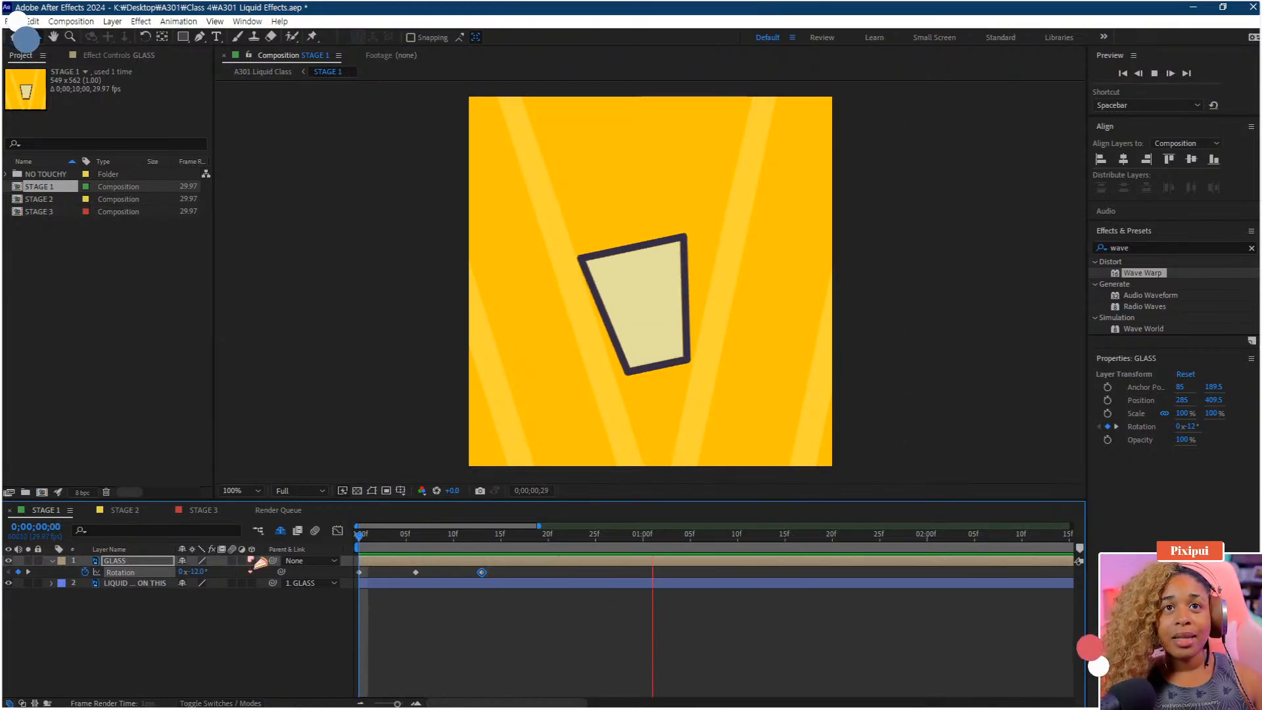
key(space)
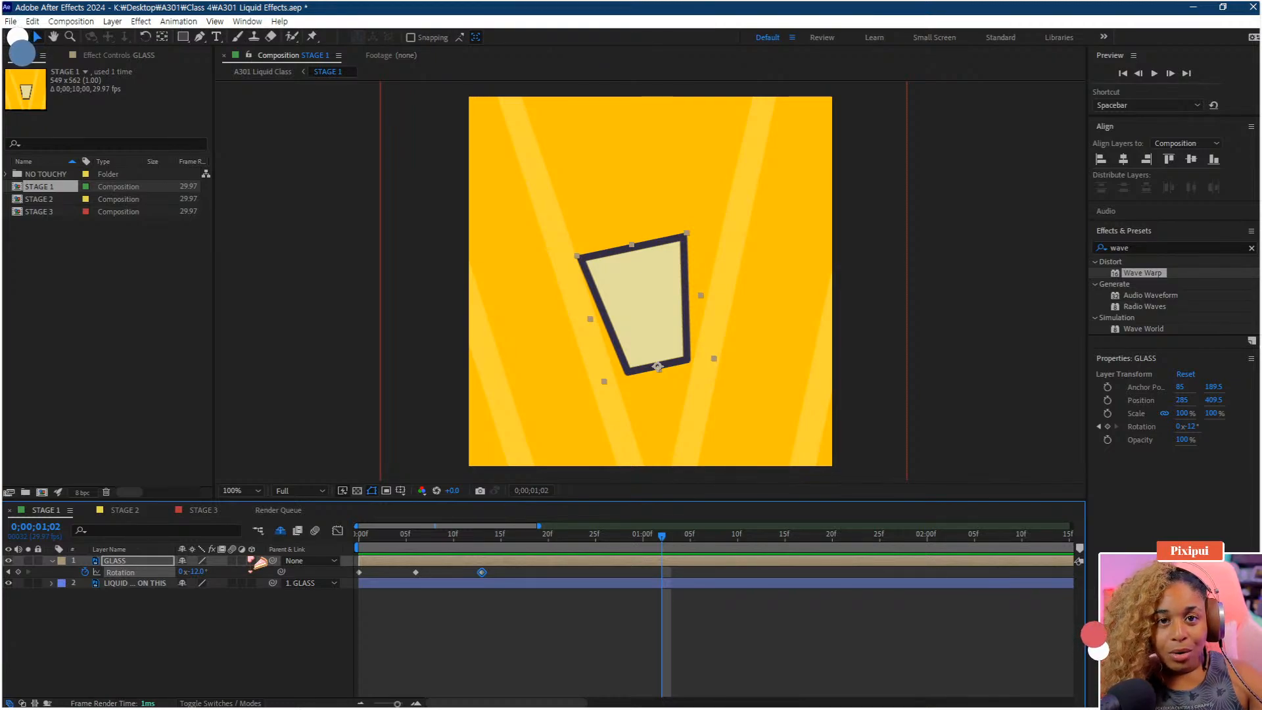
click(490, 541)
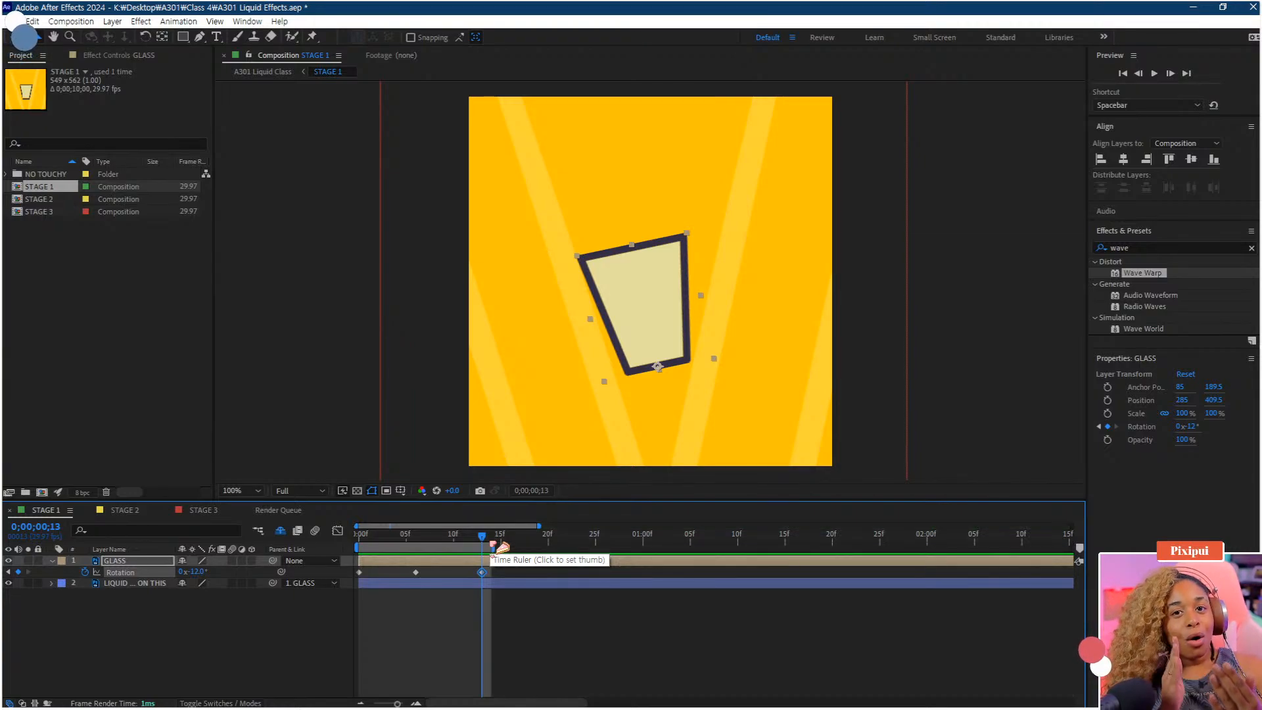
Scrub through and replay the Rotation keyframes between frames 0 and 13
drag(484, 538, 354, 557)
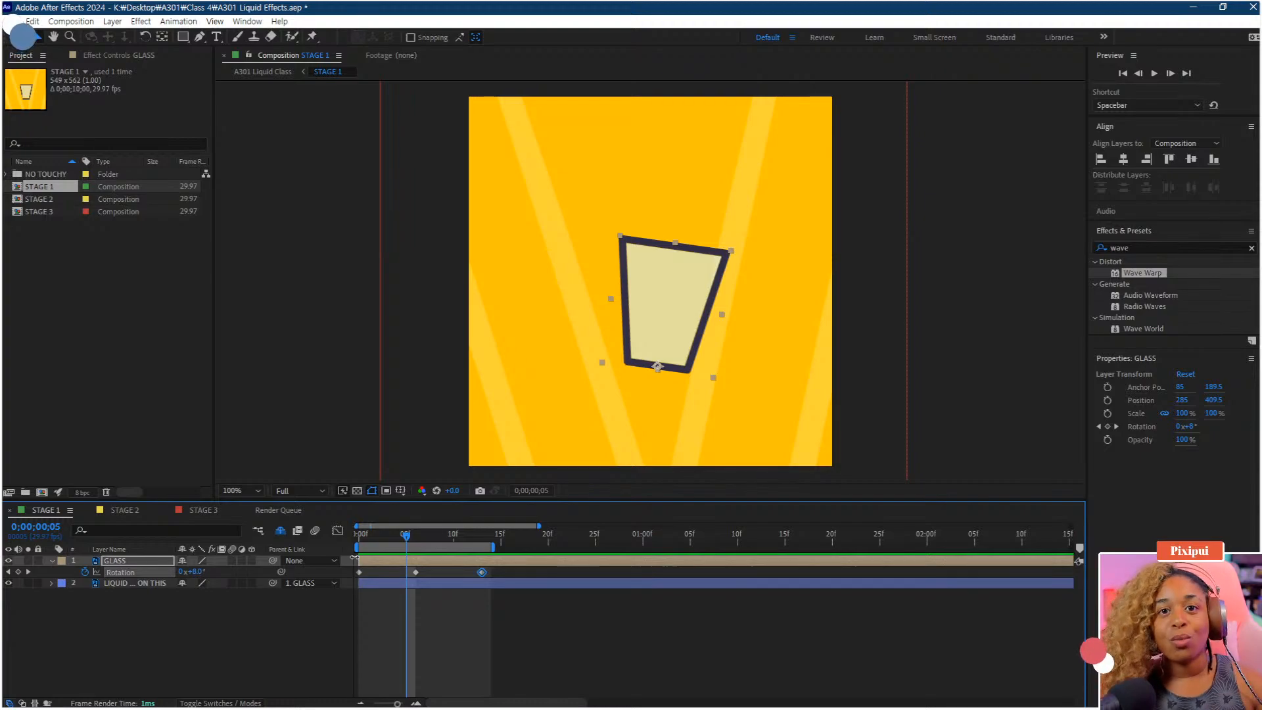
key(space)
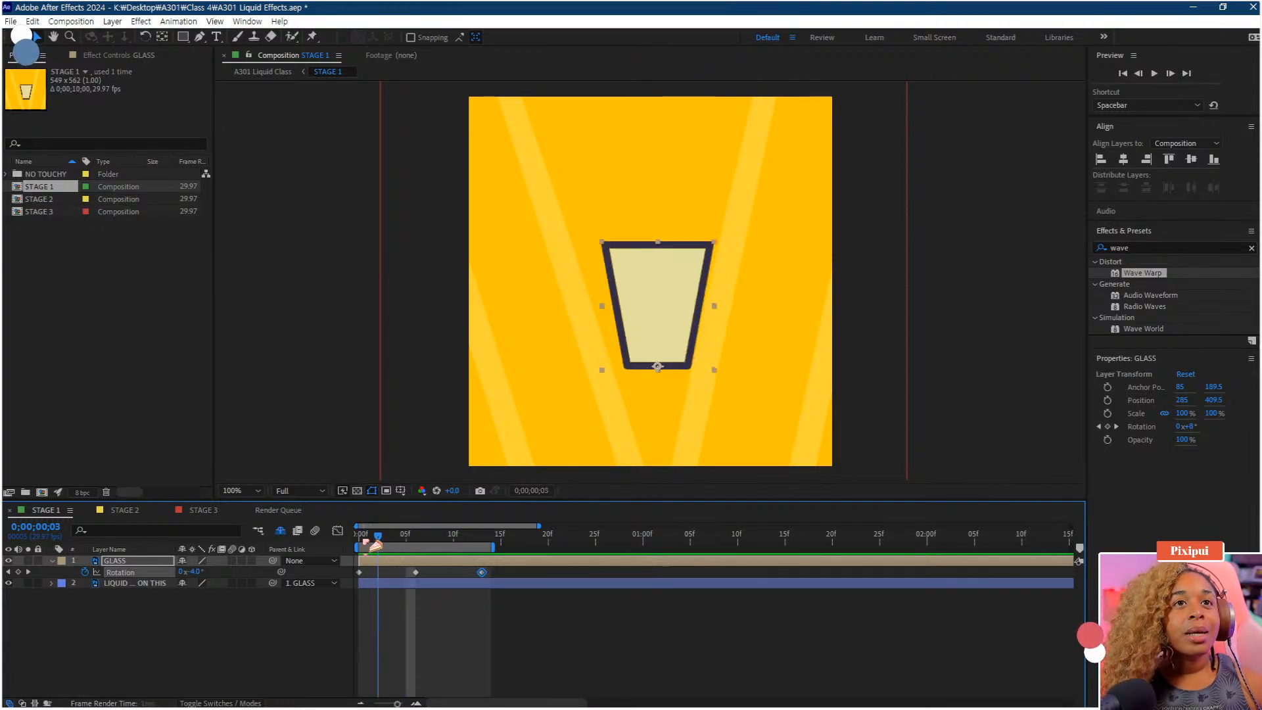
key(space)
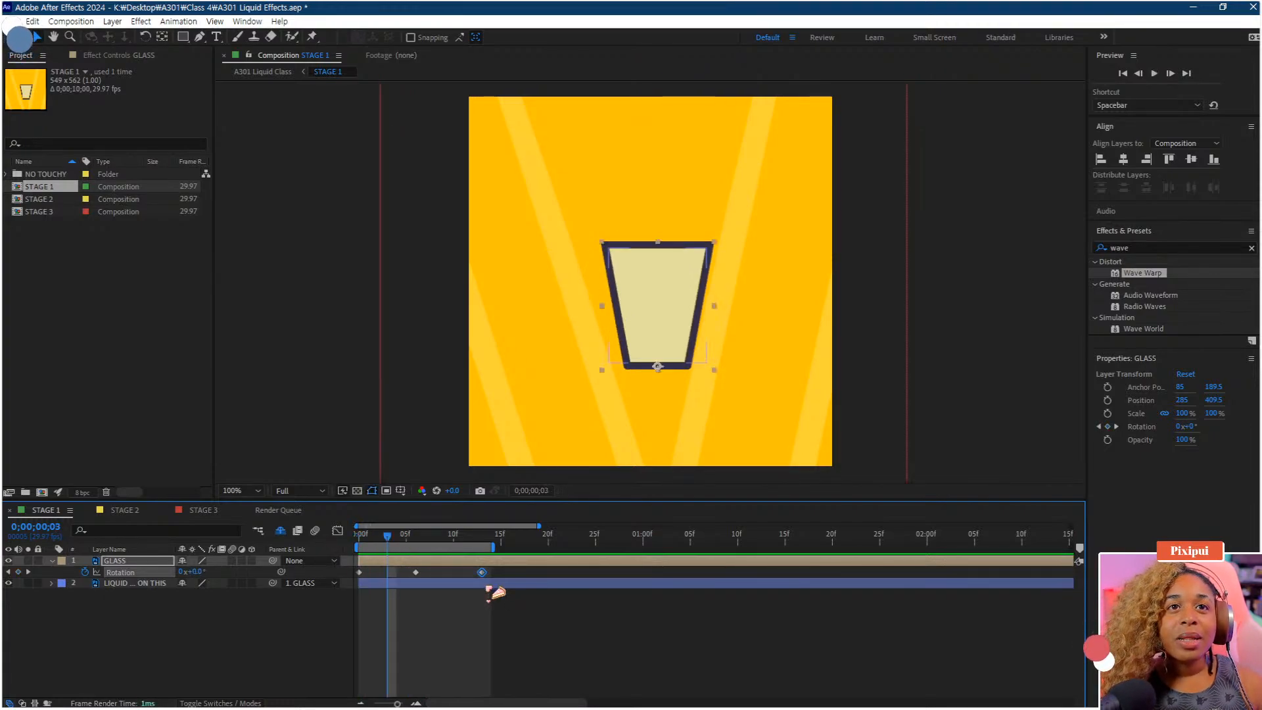
scroll(486, 587, up, 2)
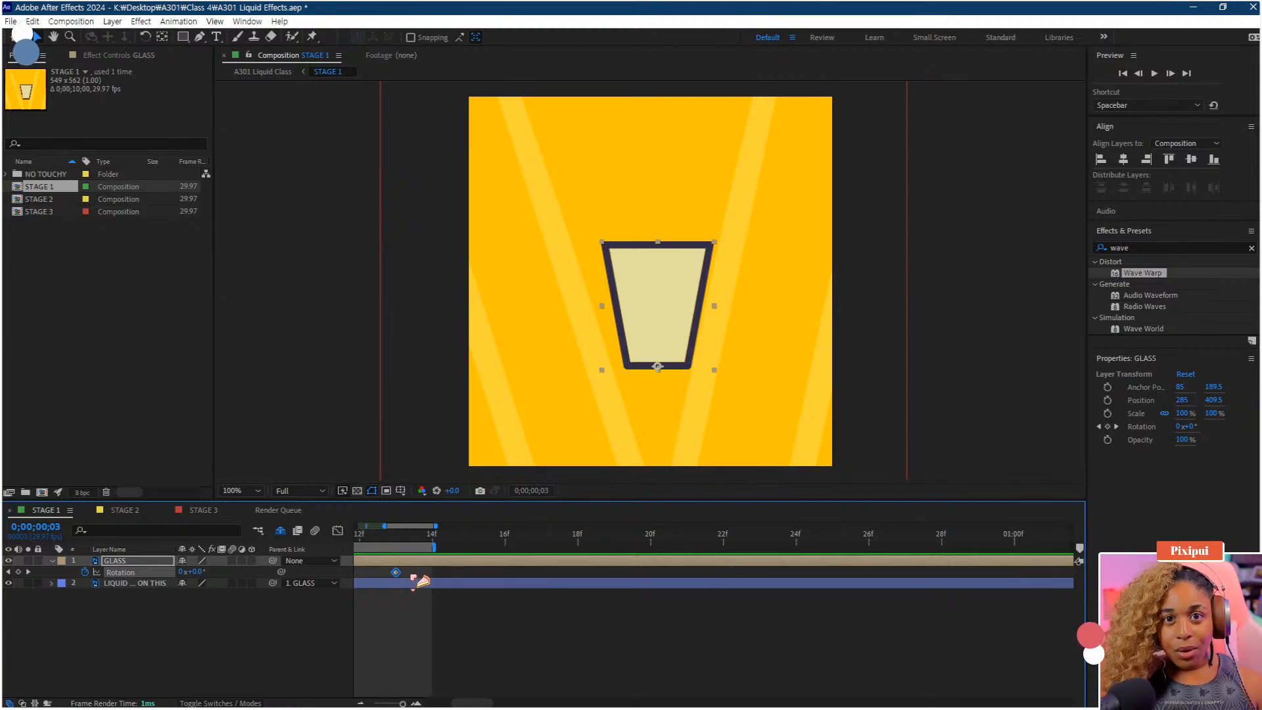
click(409, 576)
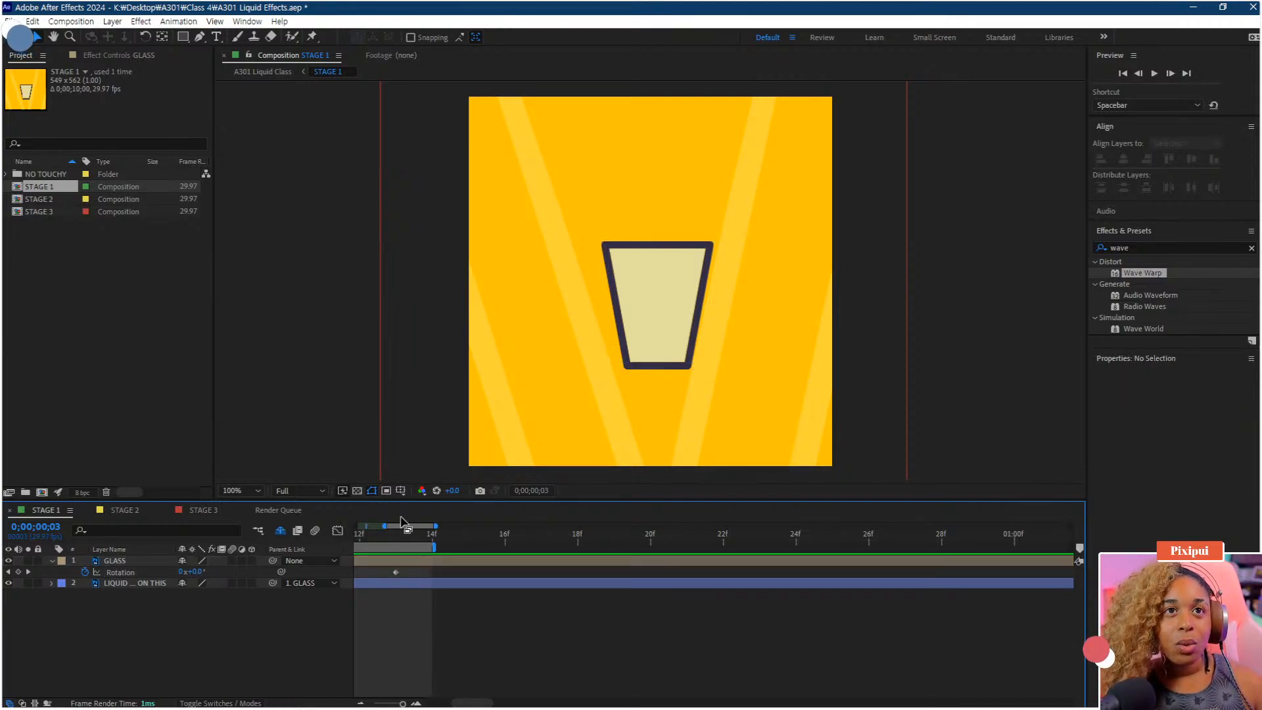
click(409, 546)
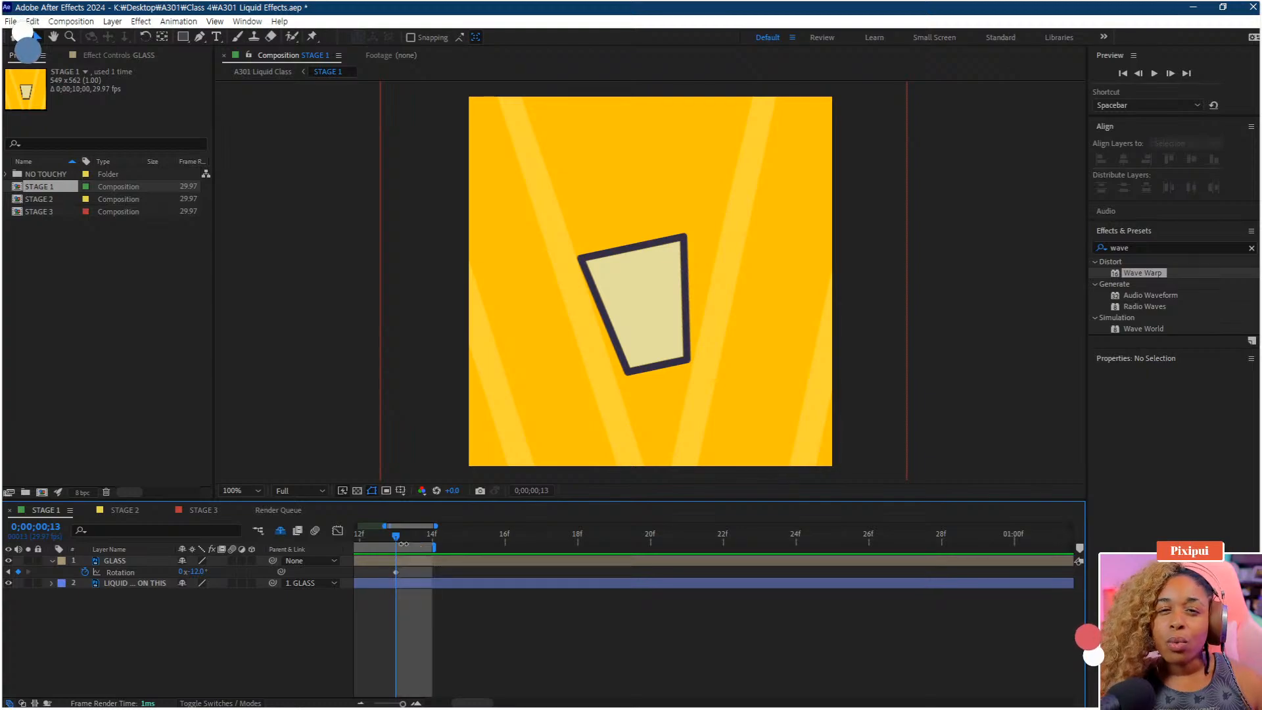
drag(396, 574, 307, 561)
key(semicolon)
scroll(371, 597, up, 4)
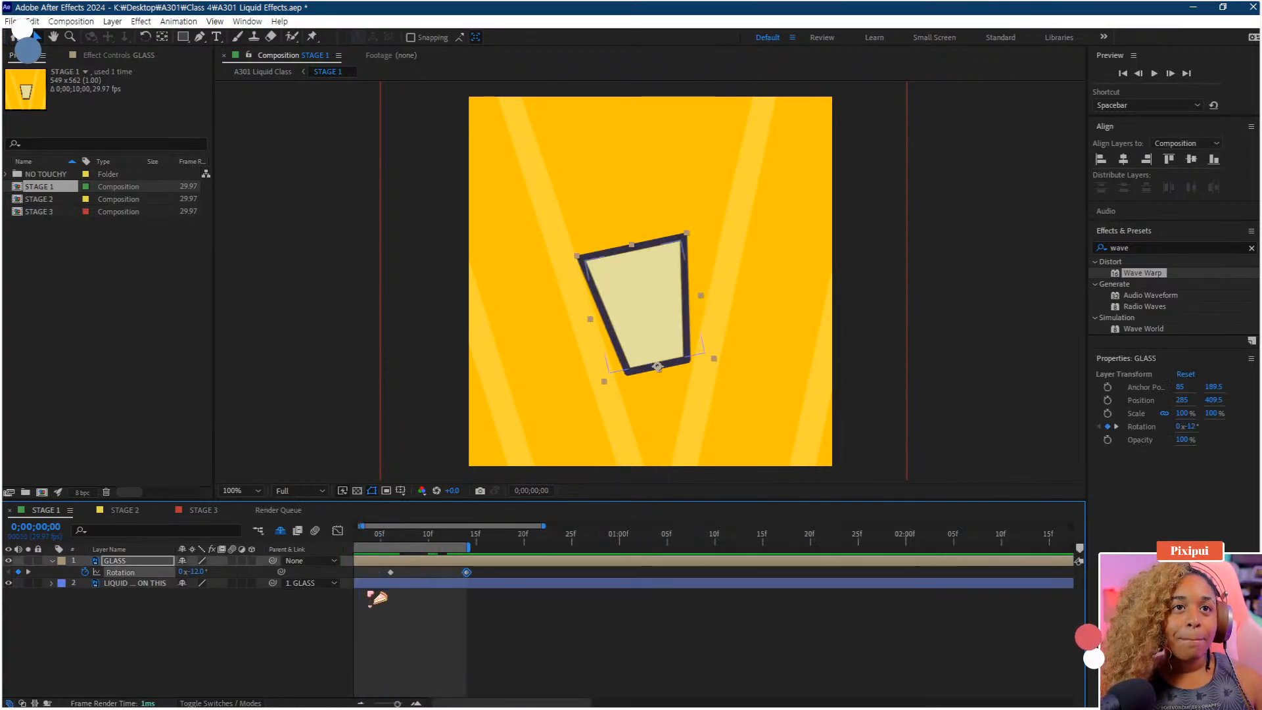
key(space)
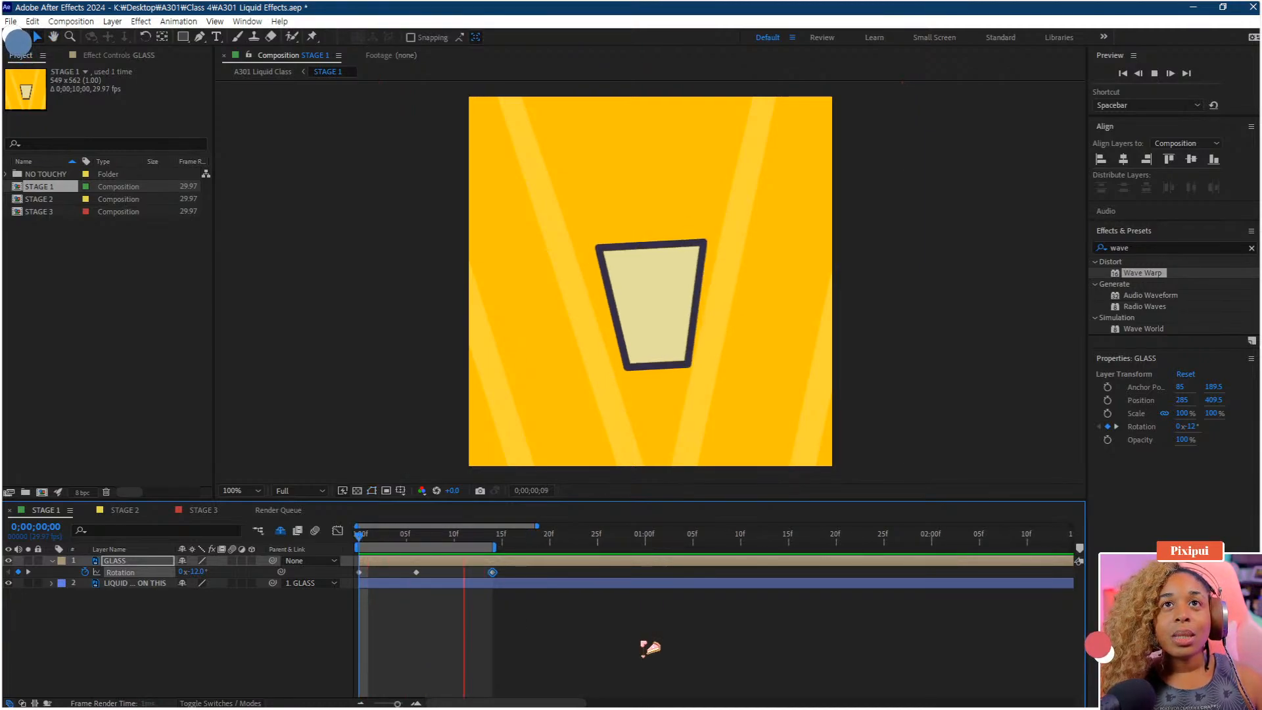
key(space)
Select all three Rotation keyframes, apply Easy Ease to them and play the animation
drag(510, 569, 326, 590)
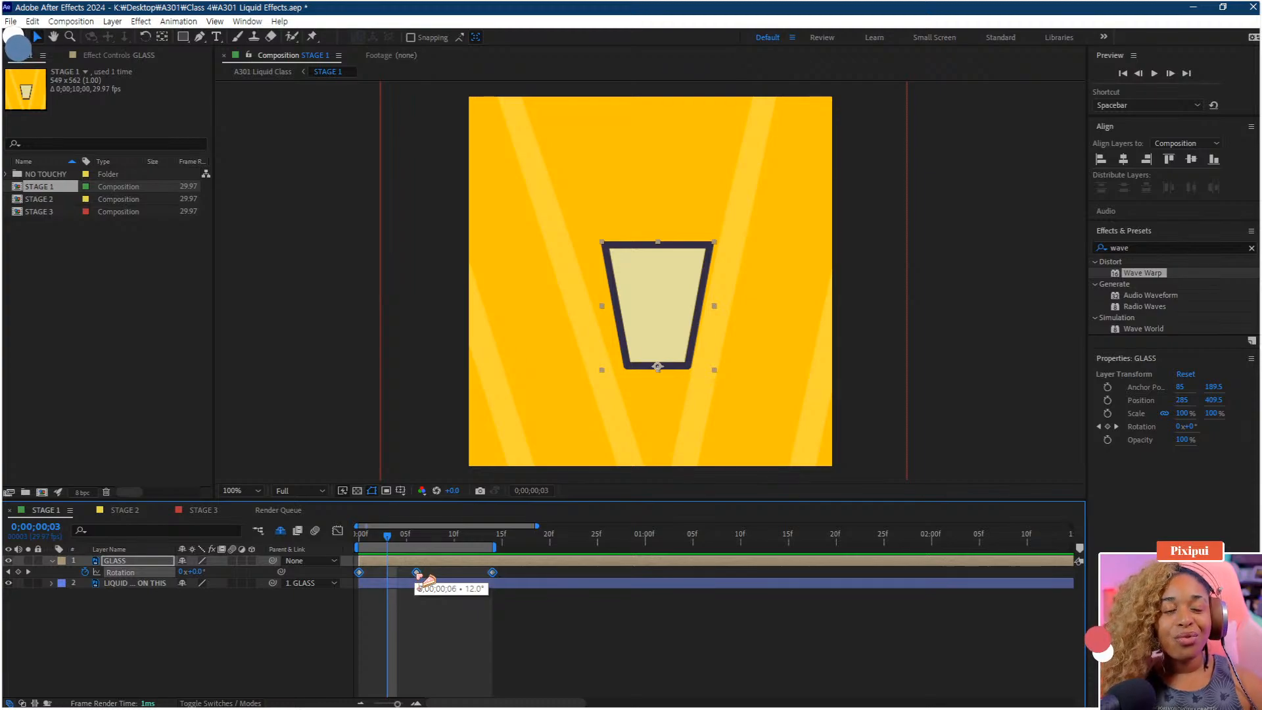
right_click(419, 573)
mouse_move(472, 566)
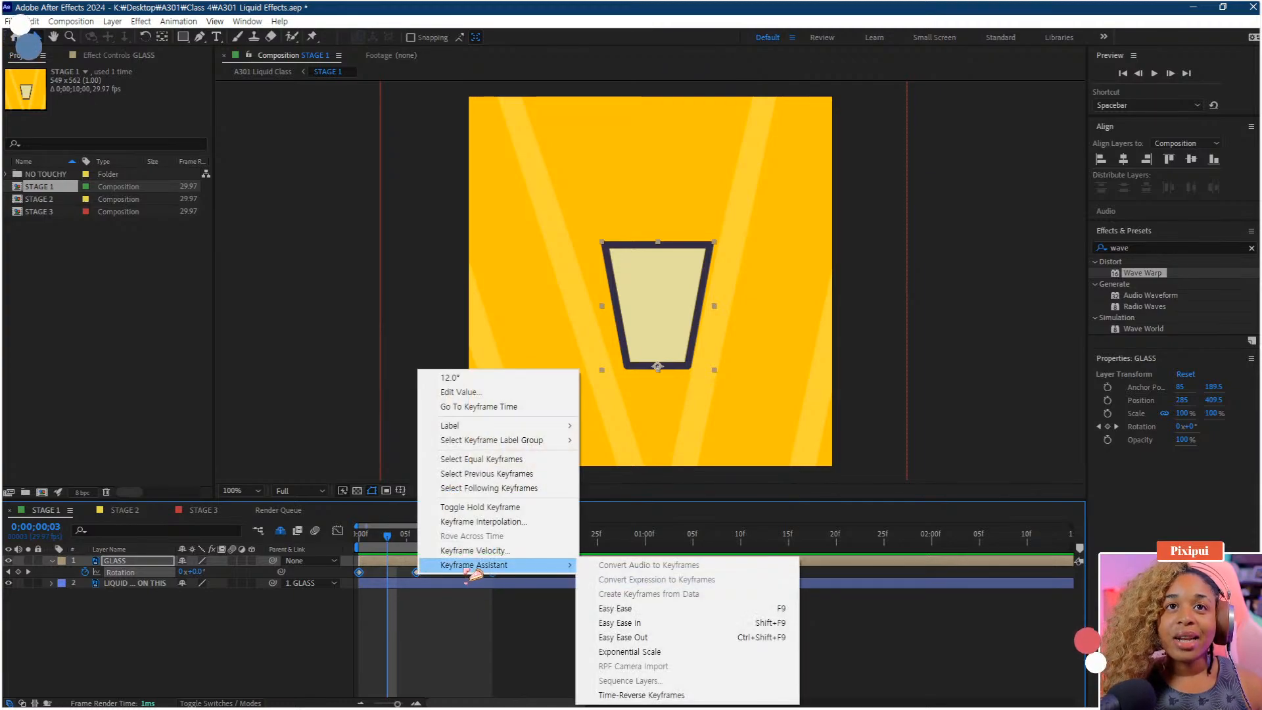
click(624, 612)
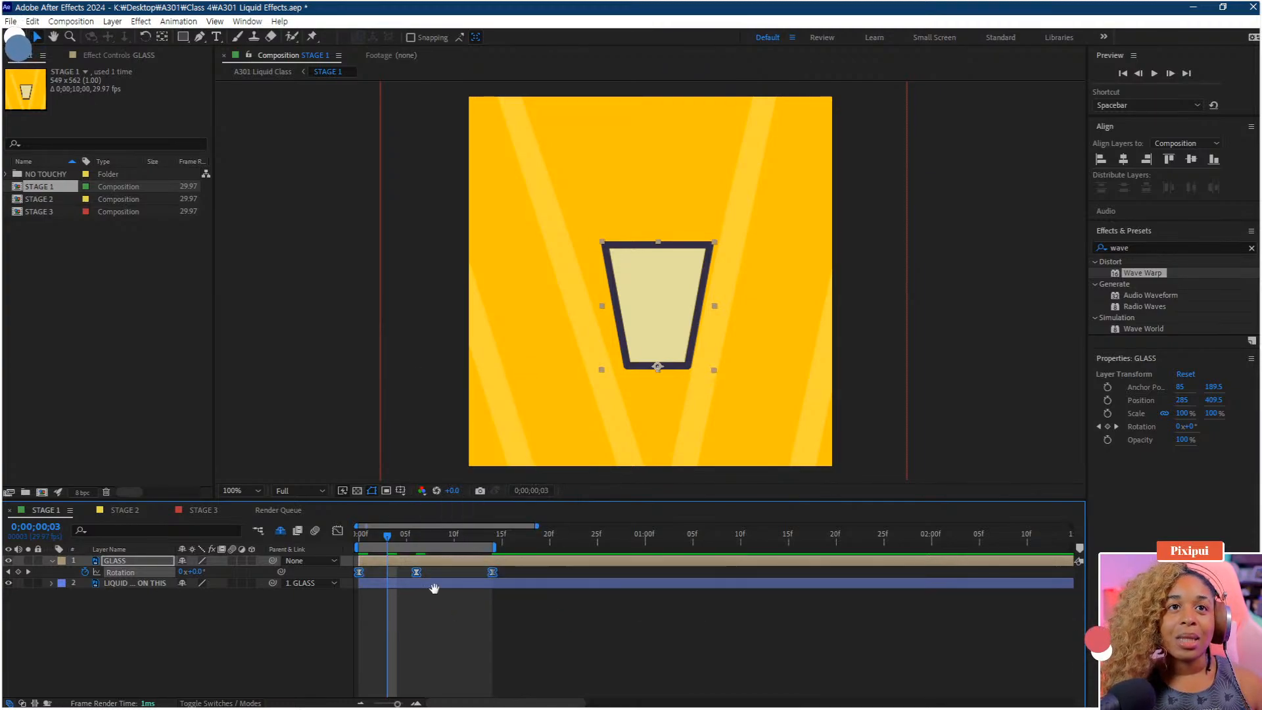
key(space)
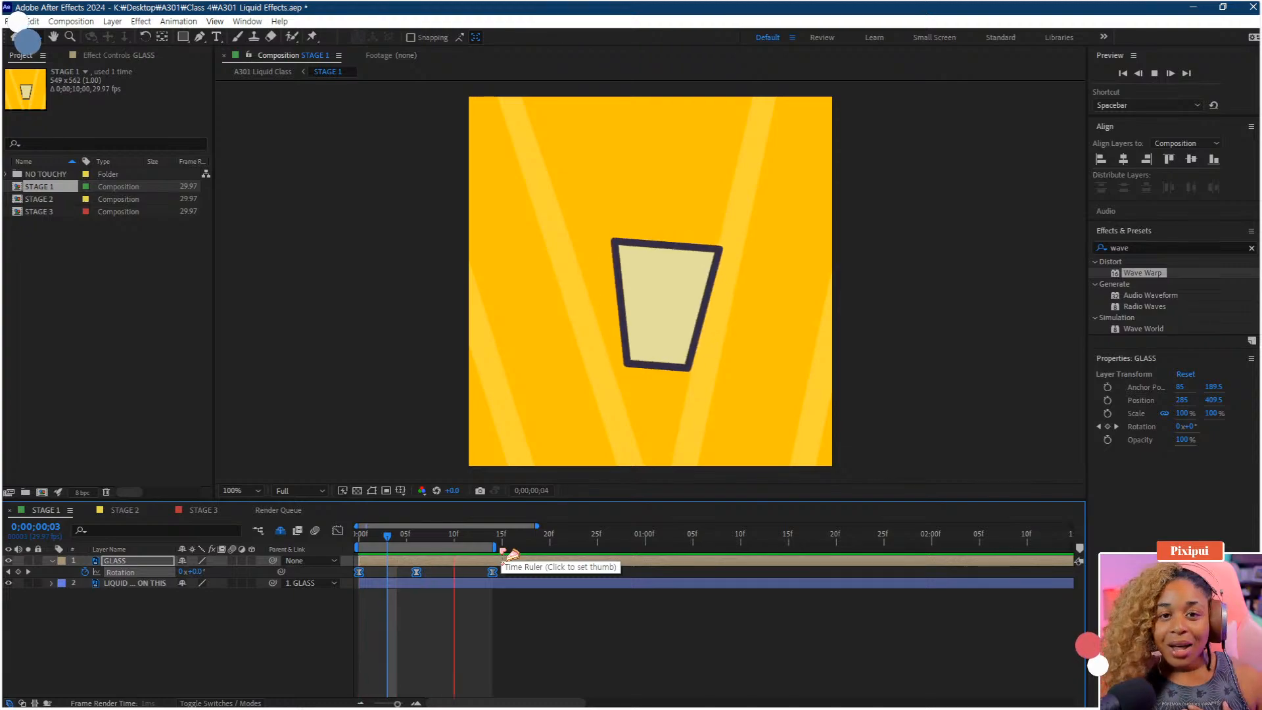
Retime the Rotation keyframes, moving the middle keyframe to frame 9 and the last one to frame 20
drag(507, 556, 540, 574)
click(508, 575)
drag(417, 572, 435, 573)
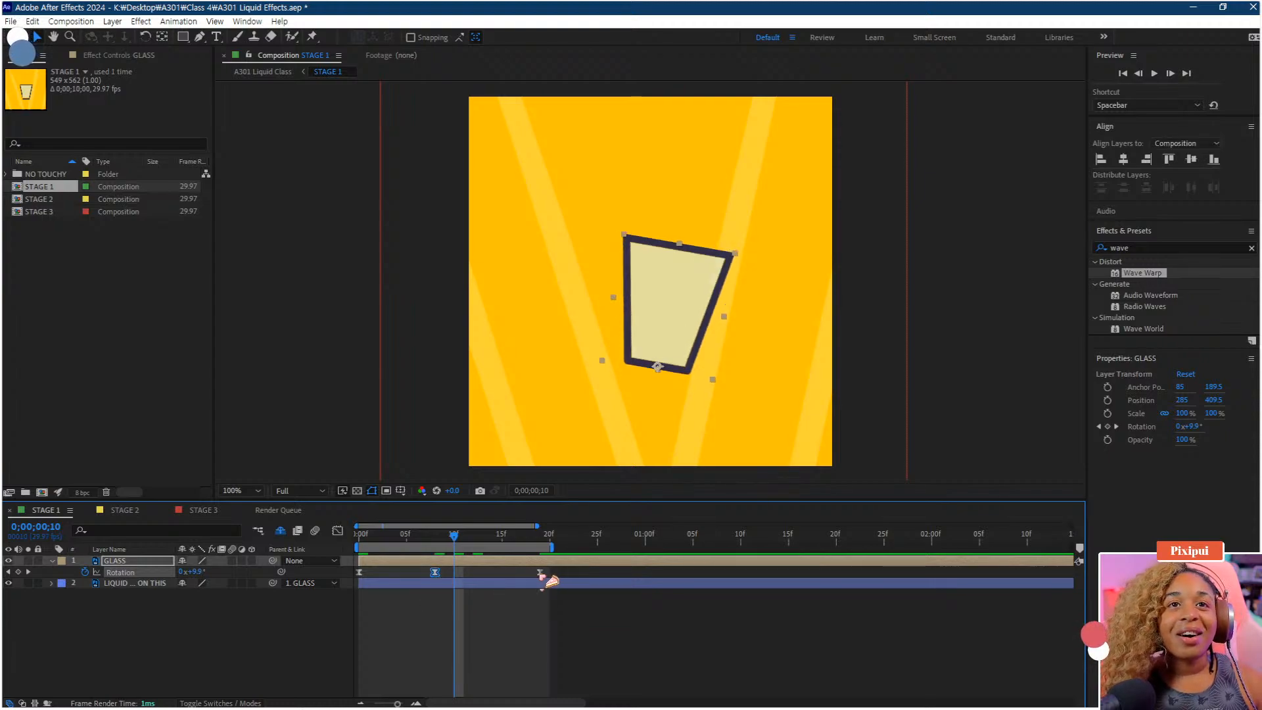
drag(540, 573, 550, 572)
click(437, 577)
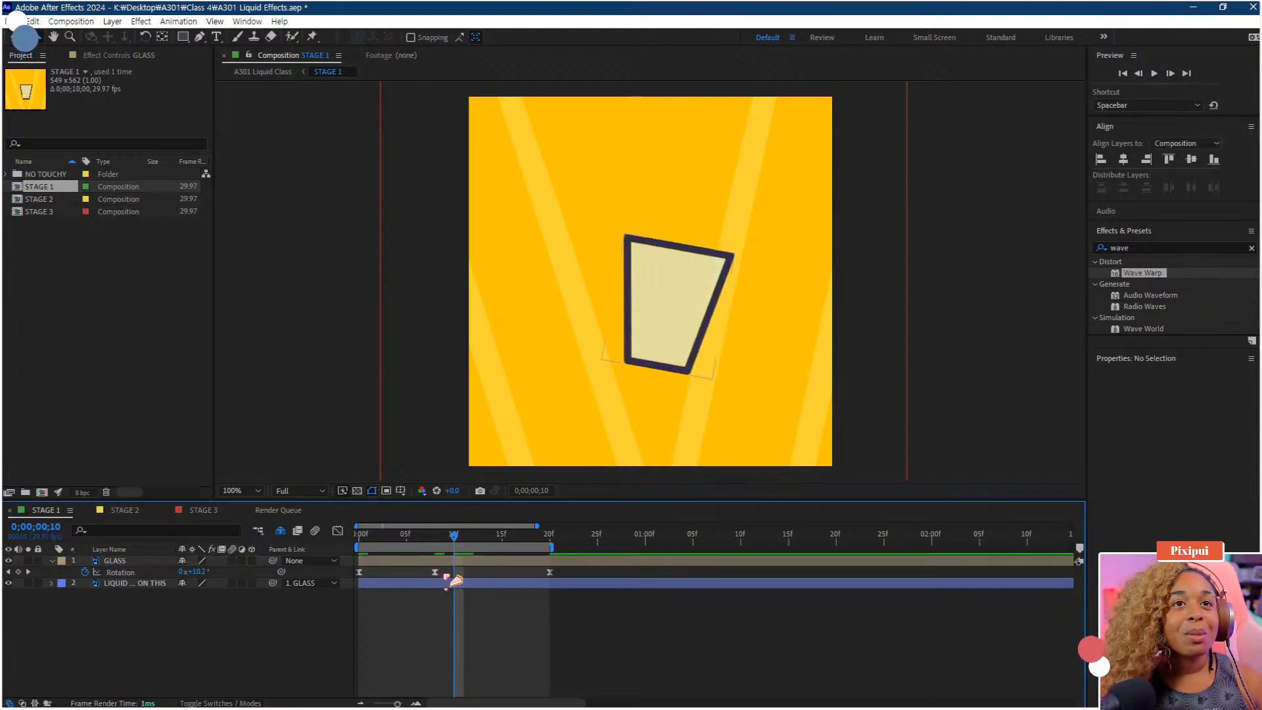
drag(440, 574, 454, 576)
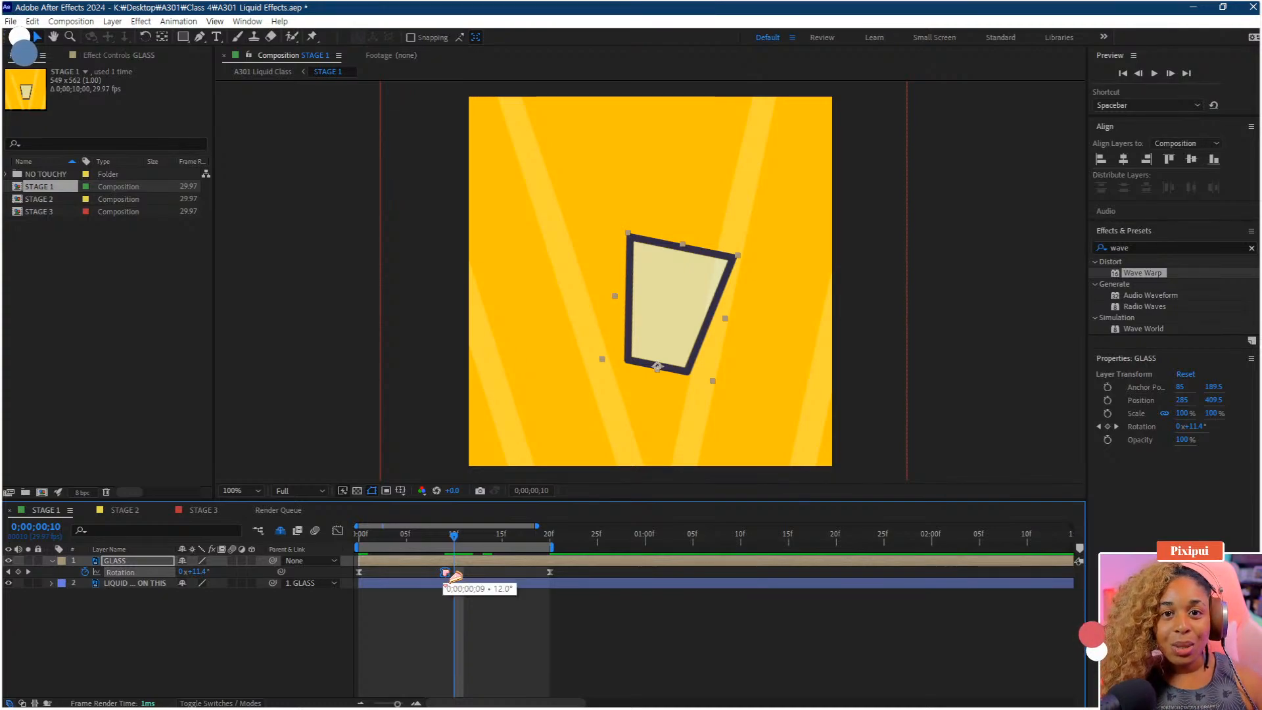
drag(455, 576, 455, 576)
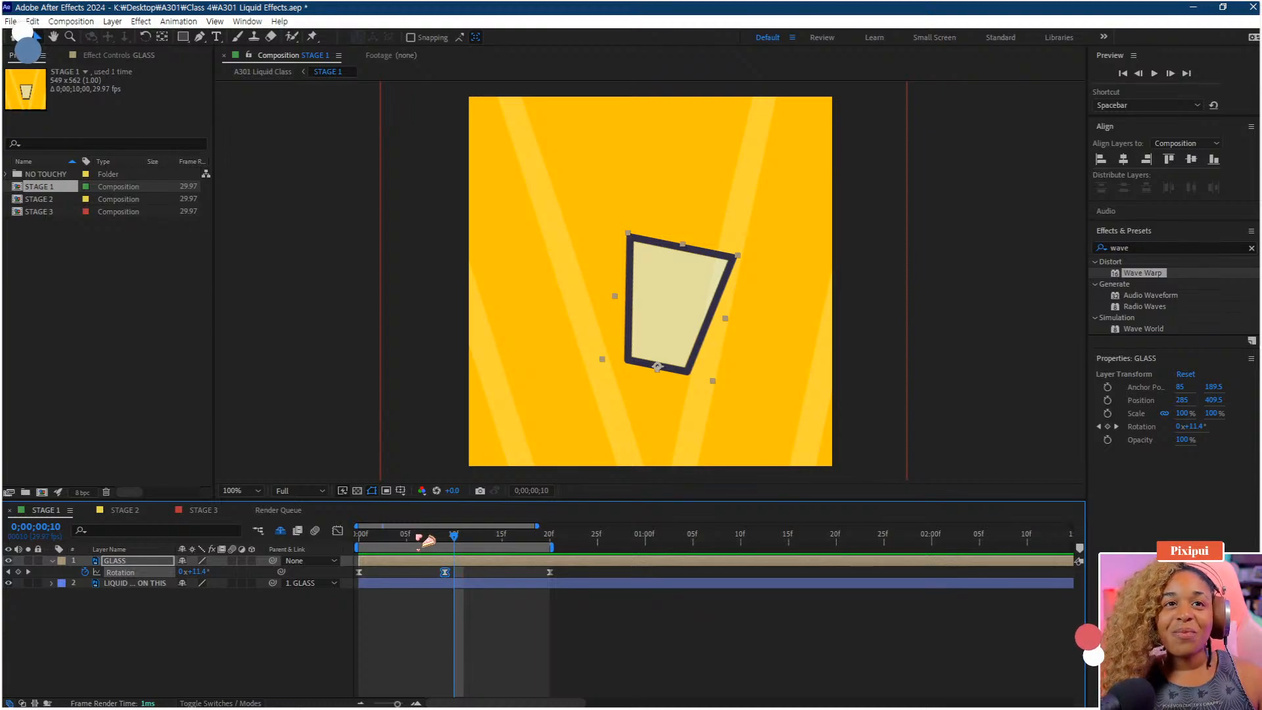
Play back the retimed glass rotation animation from the start
drag(416, 535, 288, 562)
key(space)
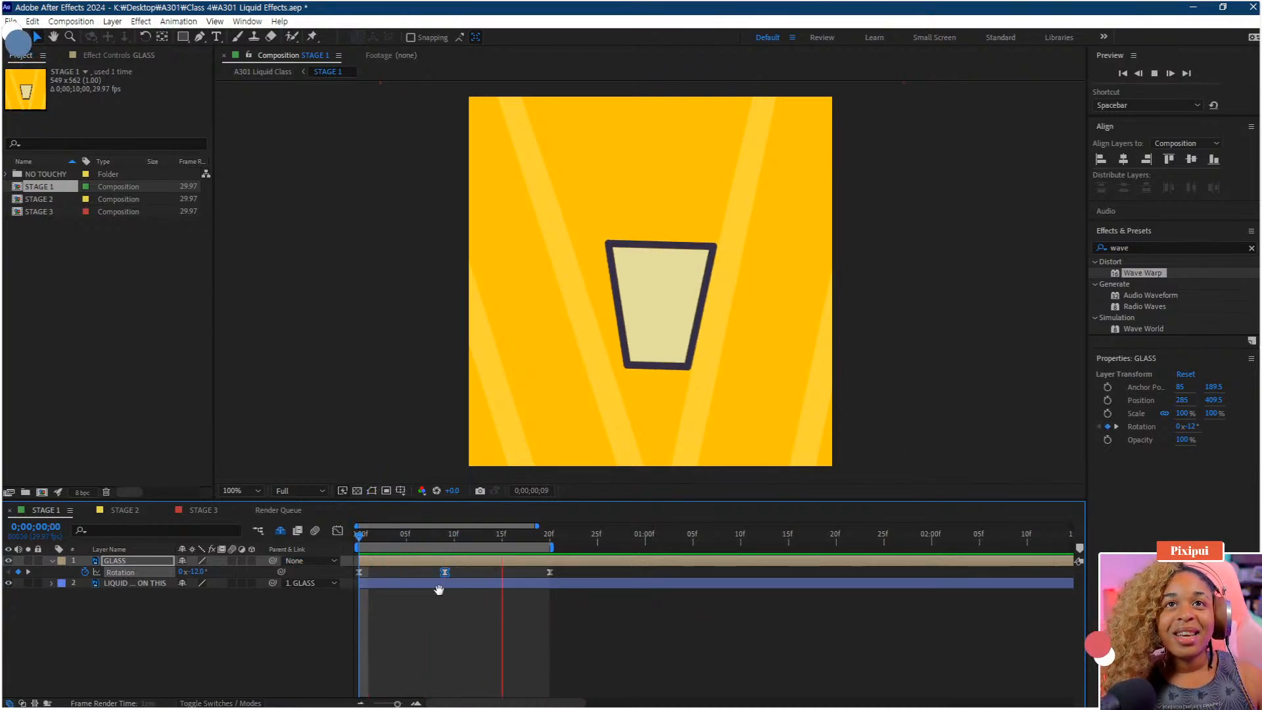
key(space)
Move the last Rotation keyframe to frame 17 and trim the work area end to match it
drag(550, 572, 531, 572)
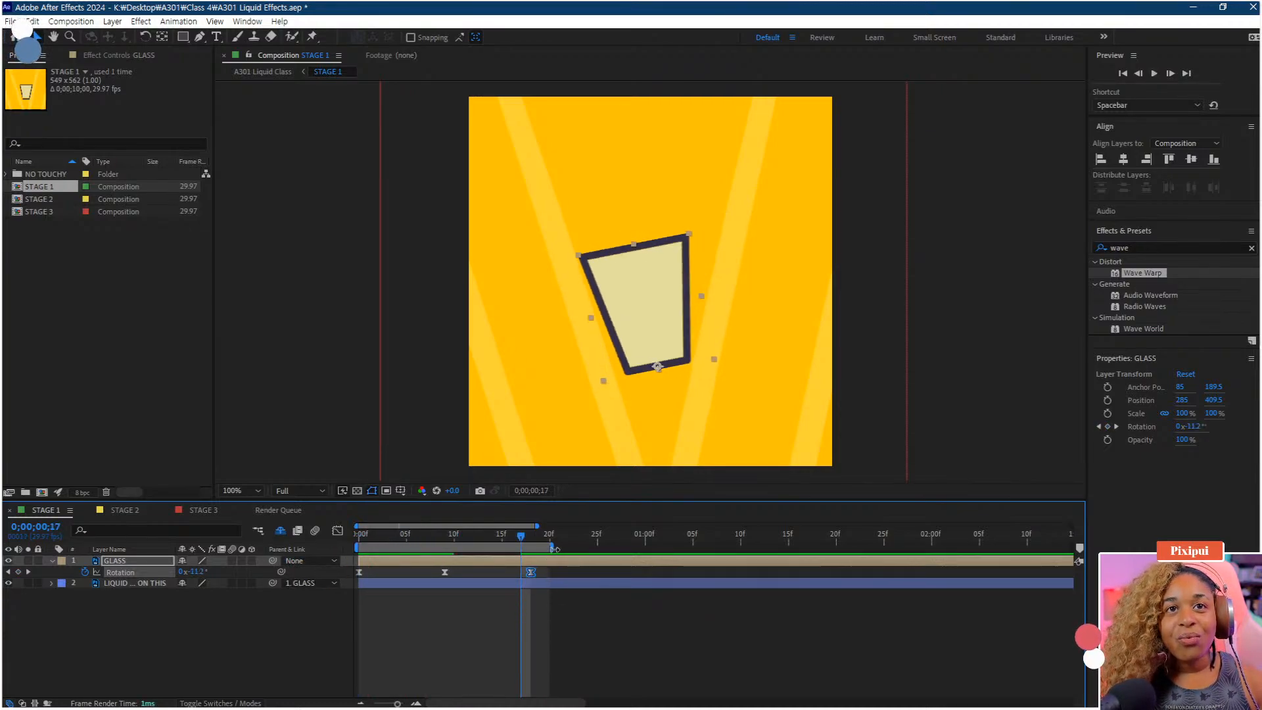
click(533, 628)
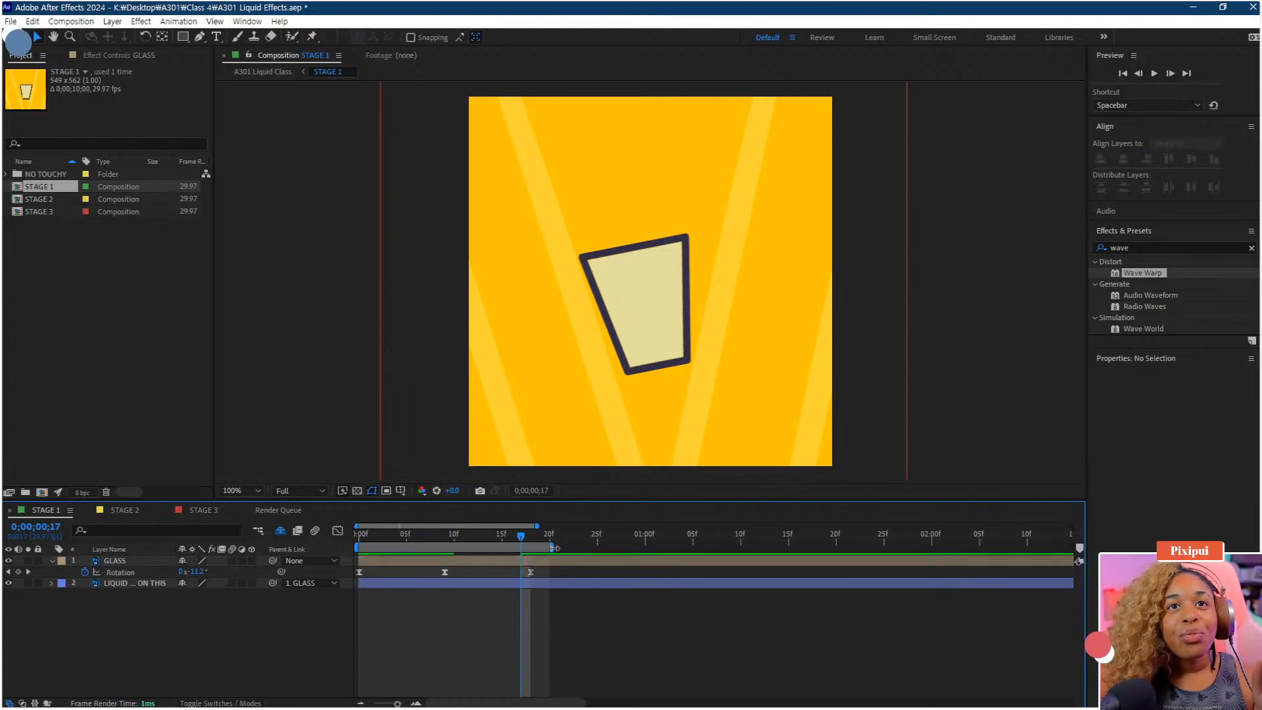
drag(555, 548, 532, 549)
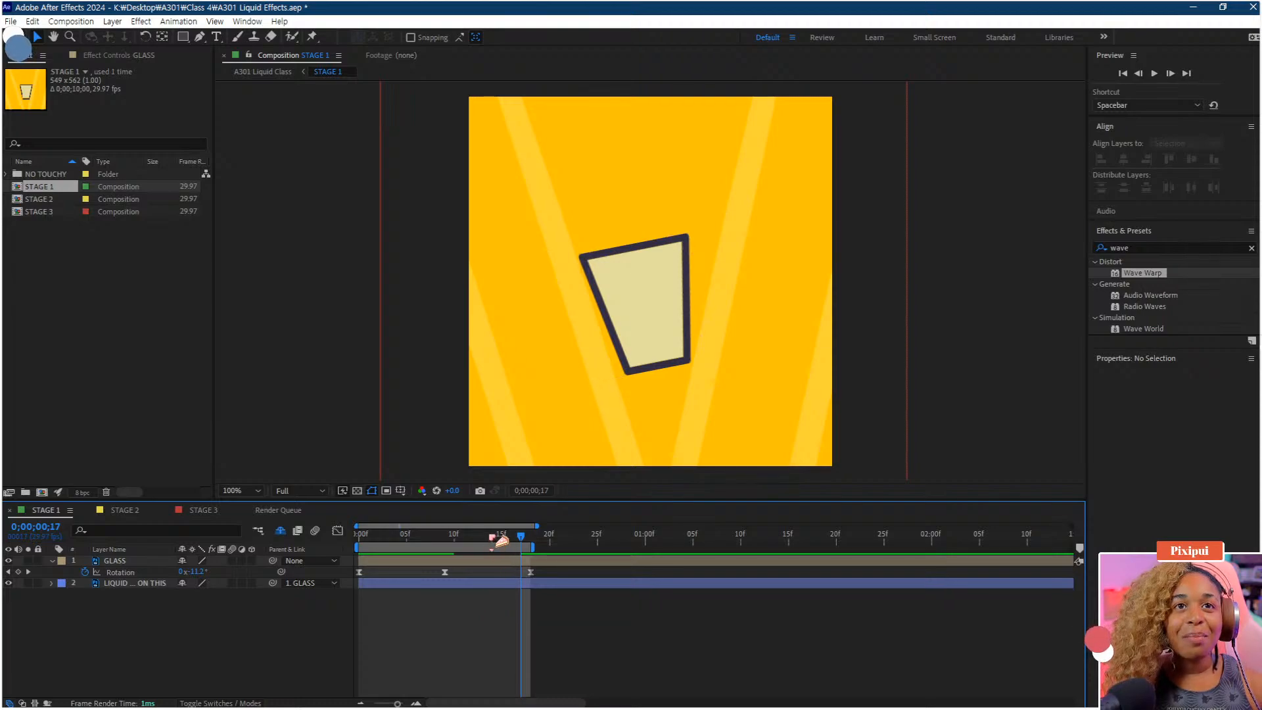
Play back and scrub through the glass rotation animation, stopping at frame 5
key(space)
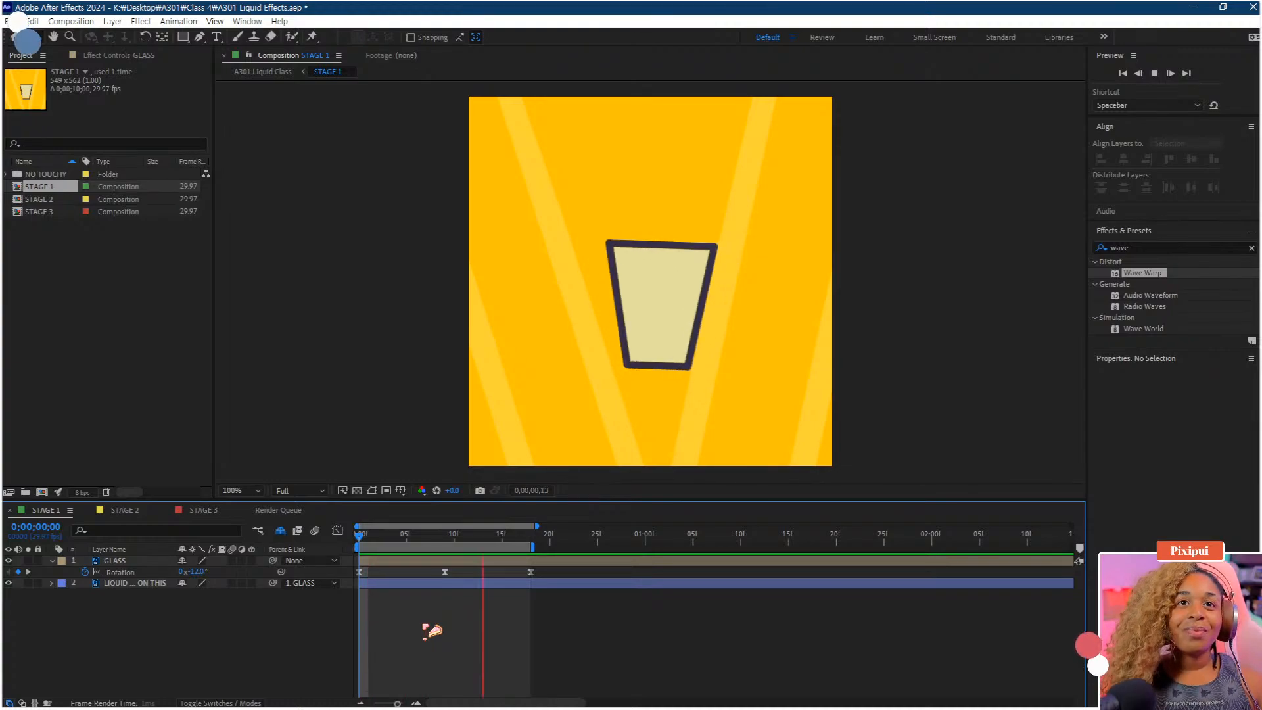
key(space)
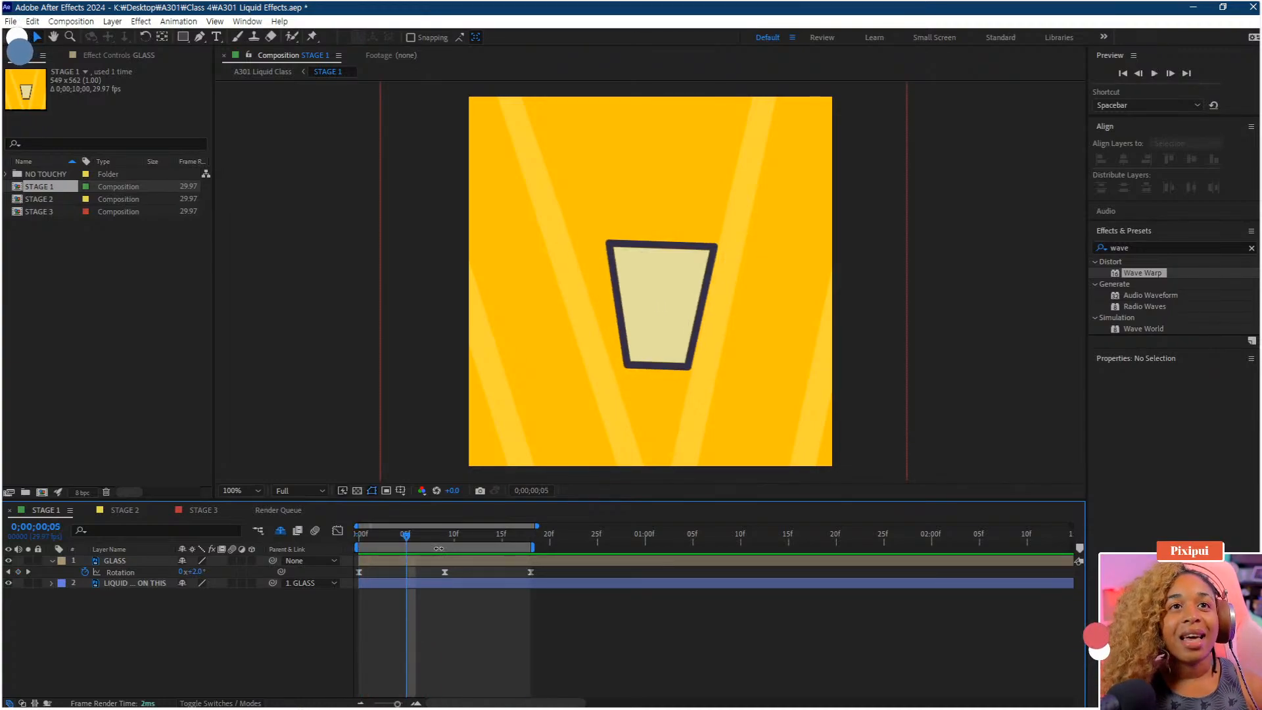
click(449, 546)
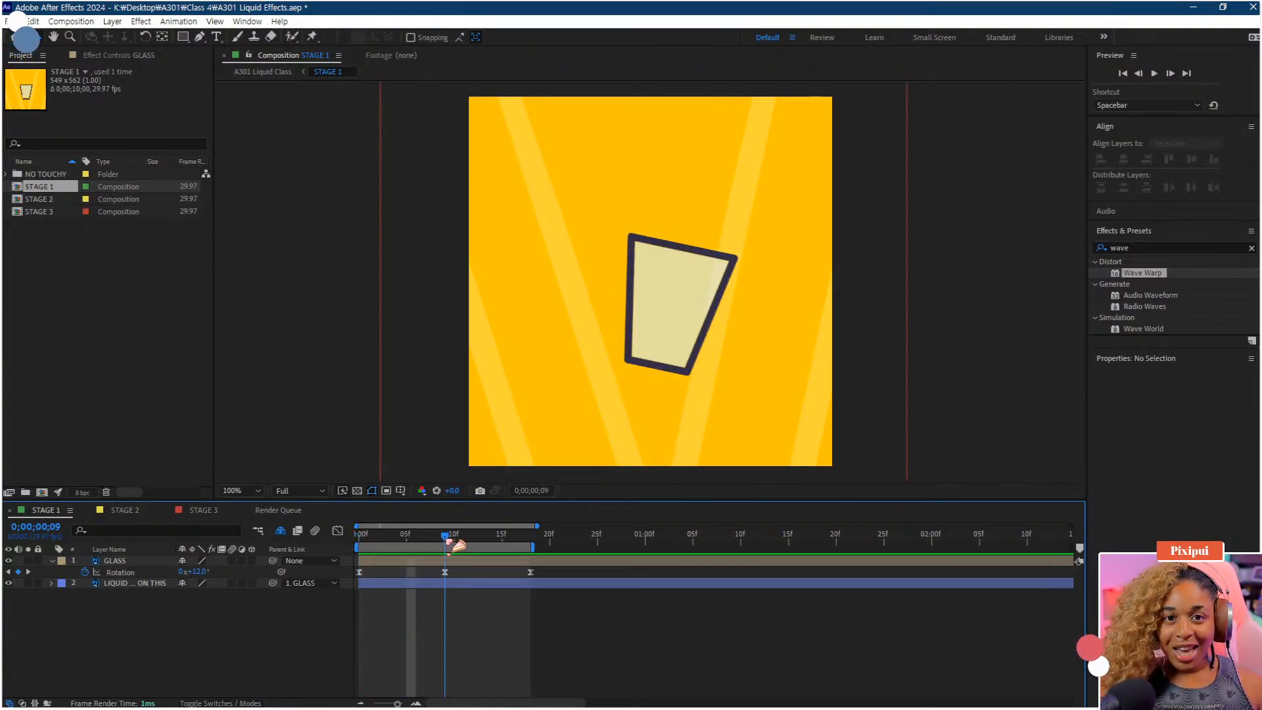
drag(451, 544, 359, 543)
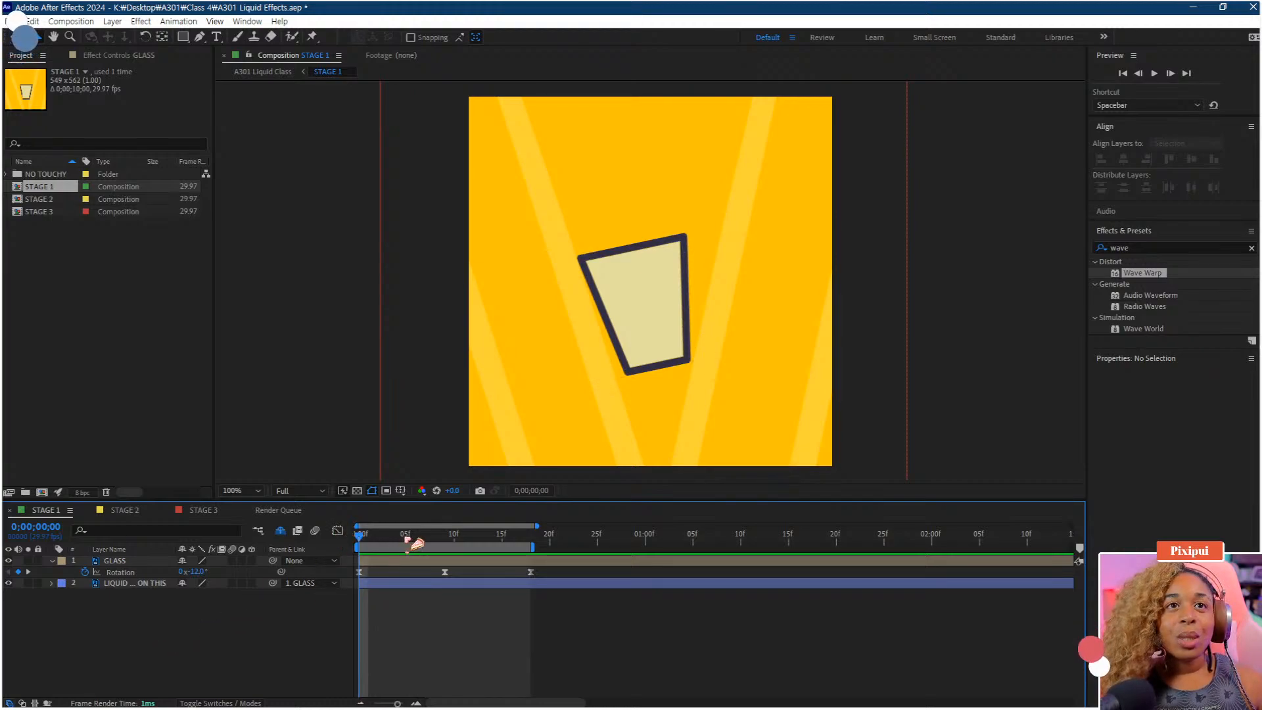
drag(416, 544, 416, 544)
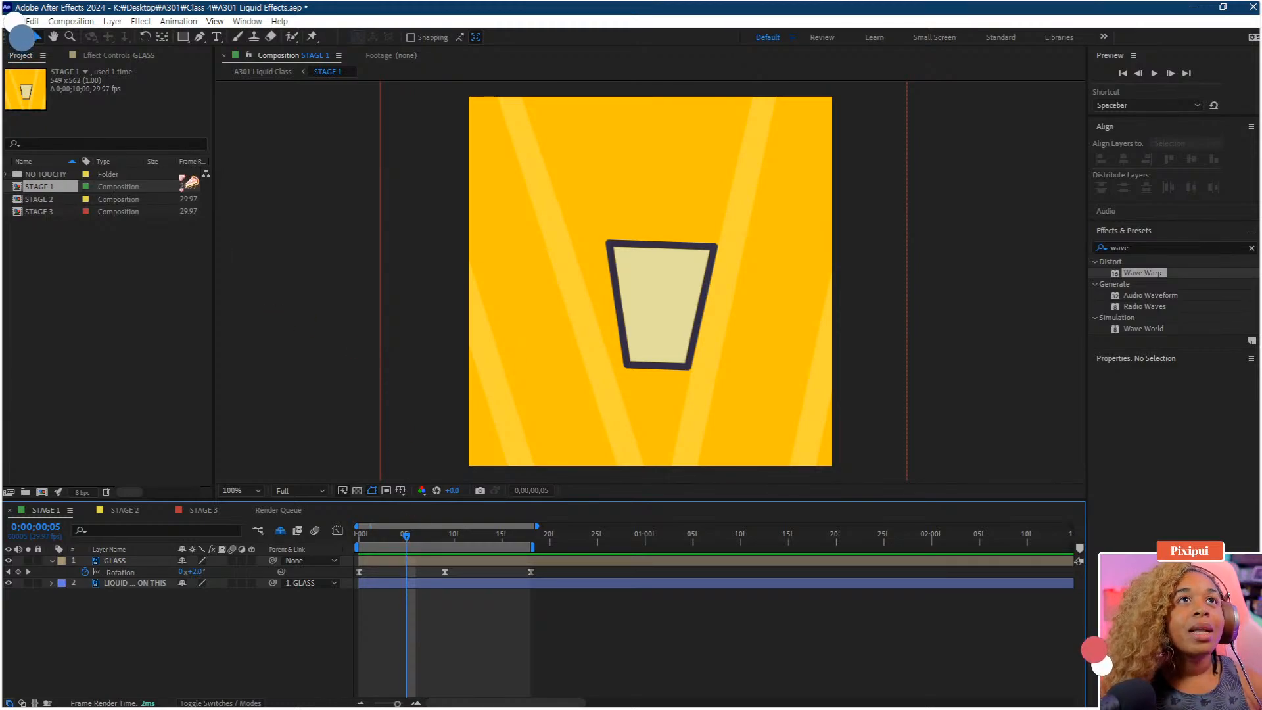
Choose the Rectangle tool and set its fill color to orange
click(183, 37)
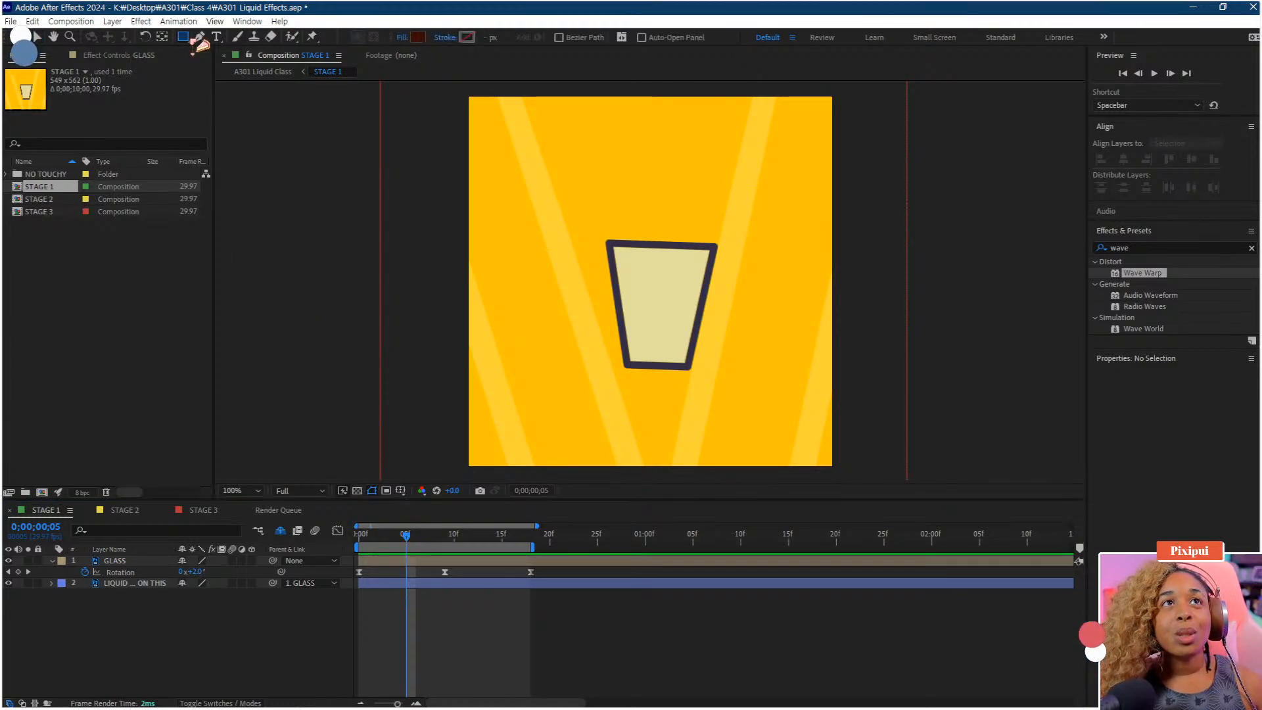
click(418, 37)
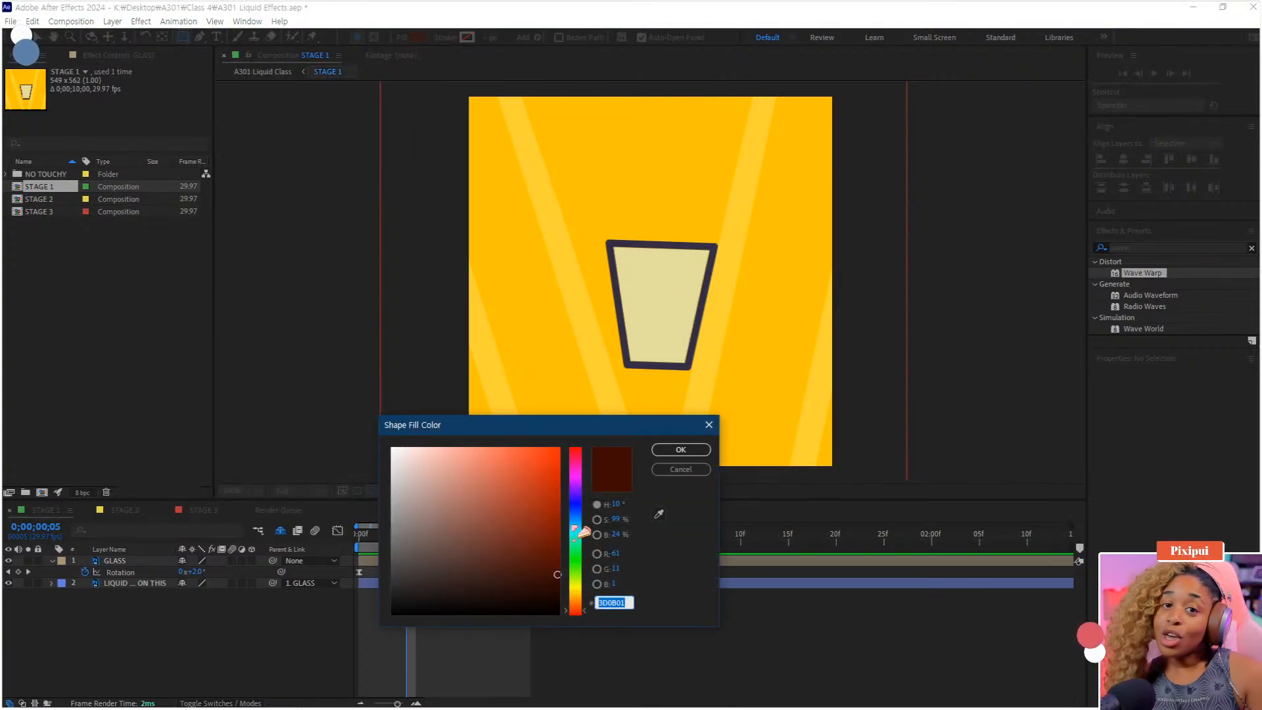
drag(577, 591, 579, 595)
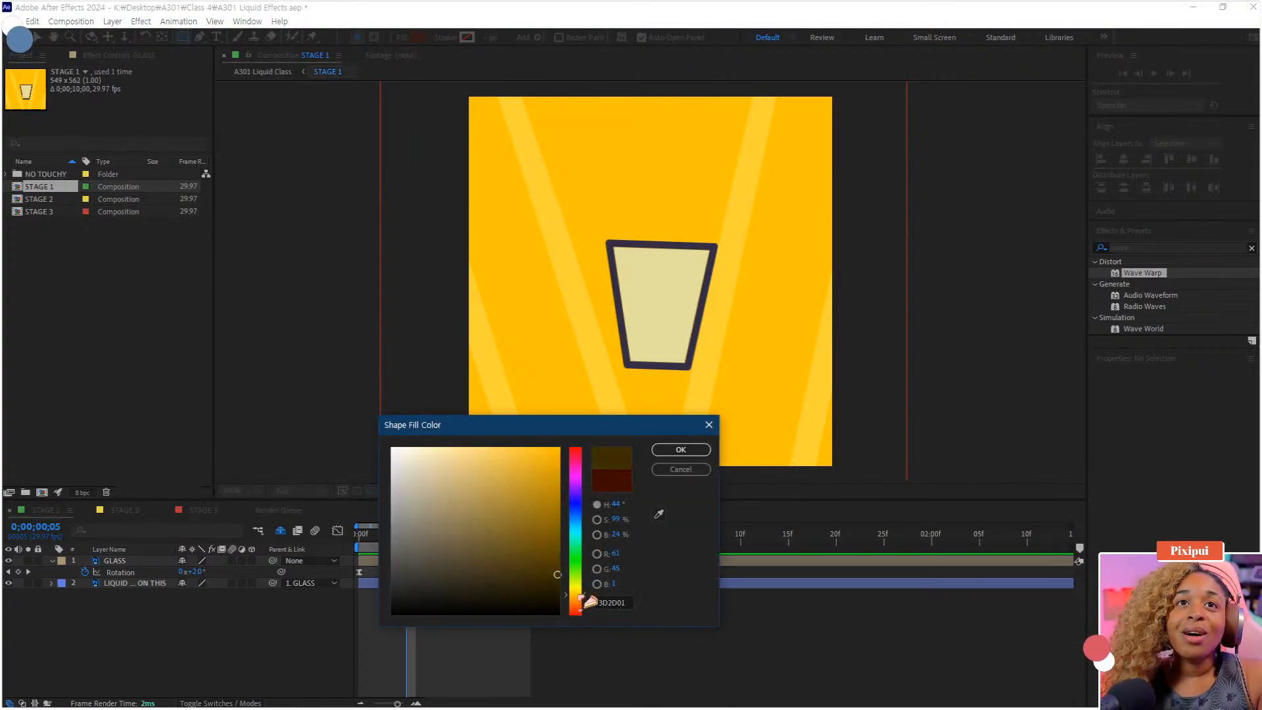
click(526, 466)
drag(526, 466, 530, 467)
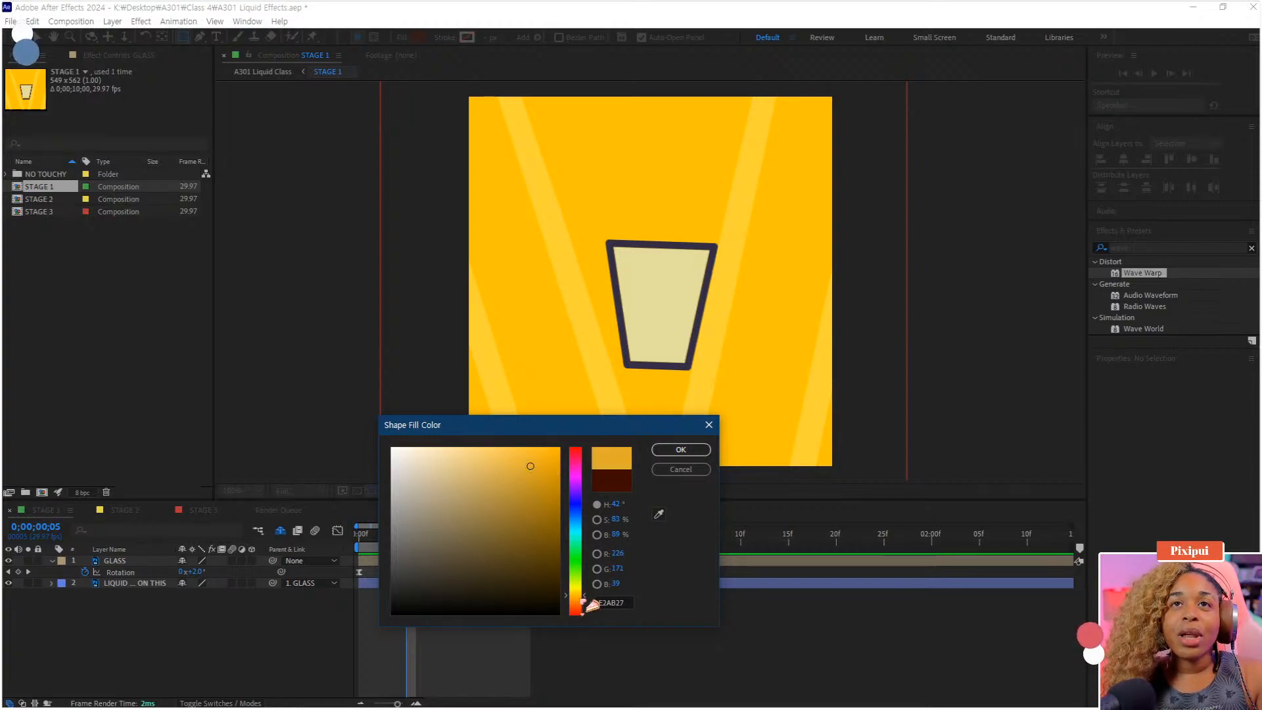
drag(580, 597, 580, 603)
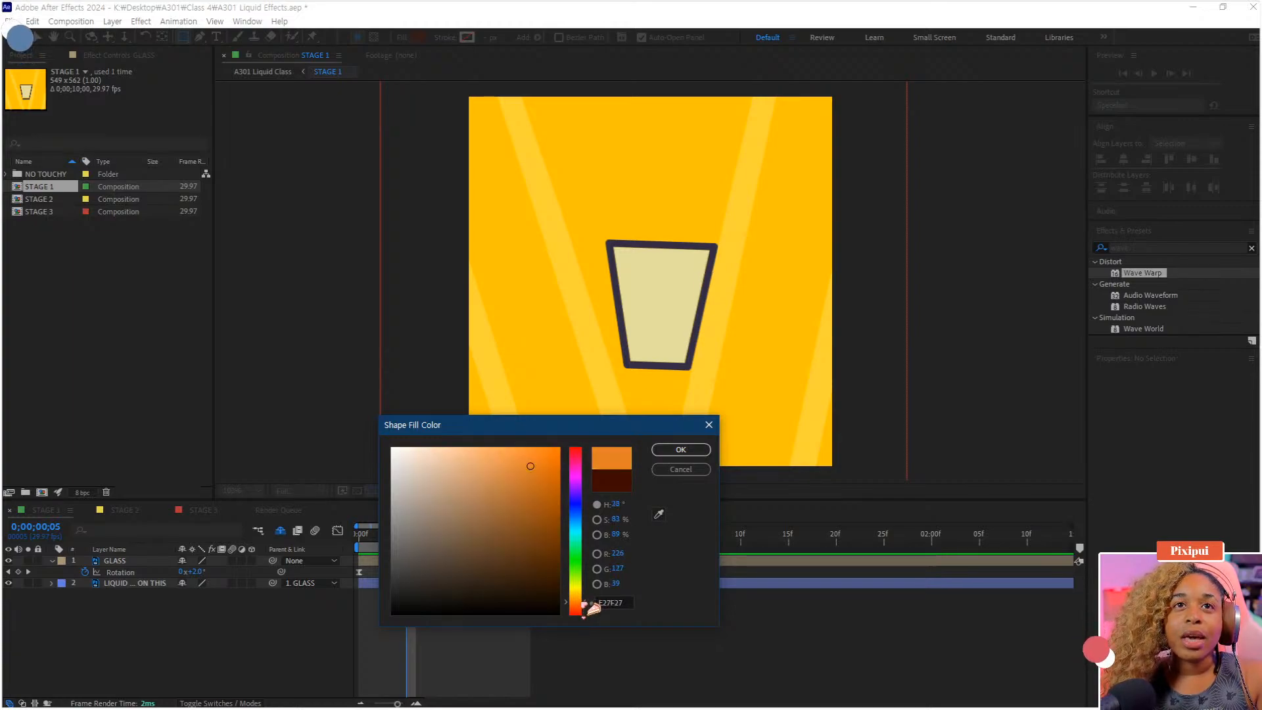
click(545, 455)
drag(545, 455, 553, 454)
click(658, 450)
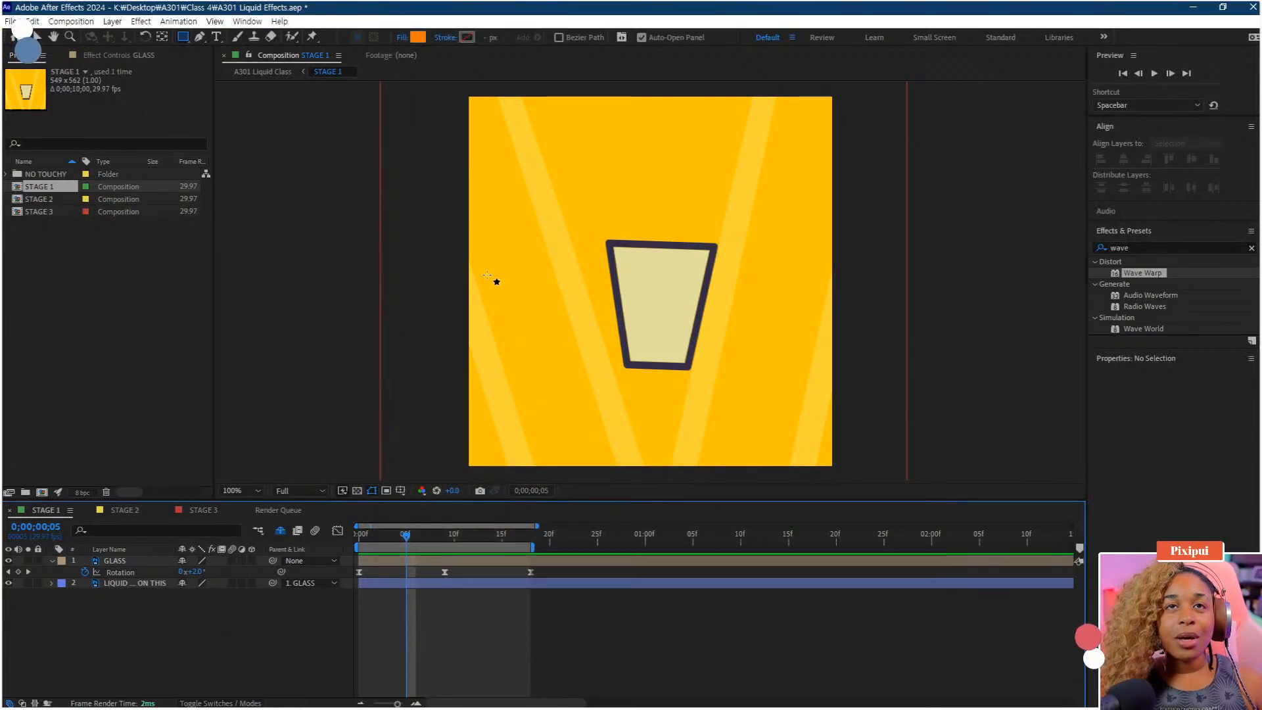
drag(488, 274, 833, 401)
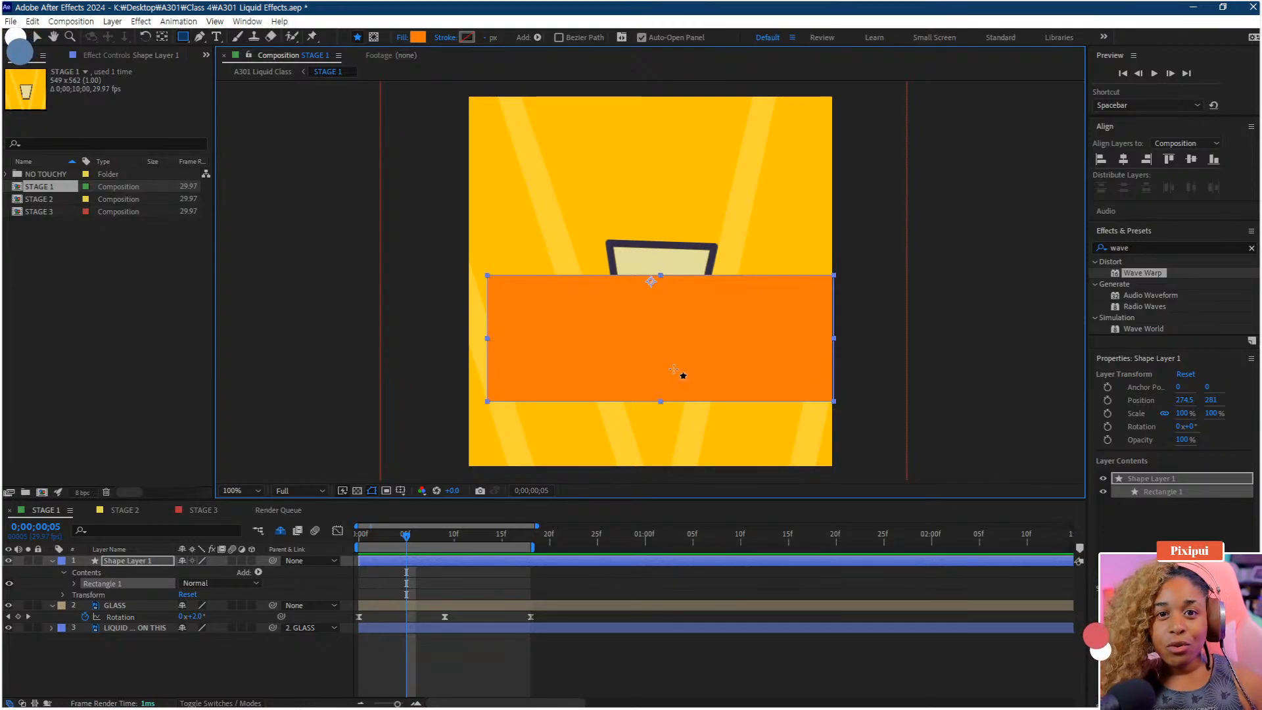
key(Delete)
click(119, 563)
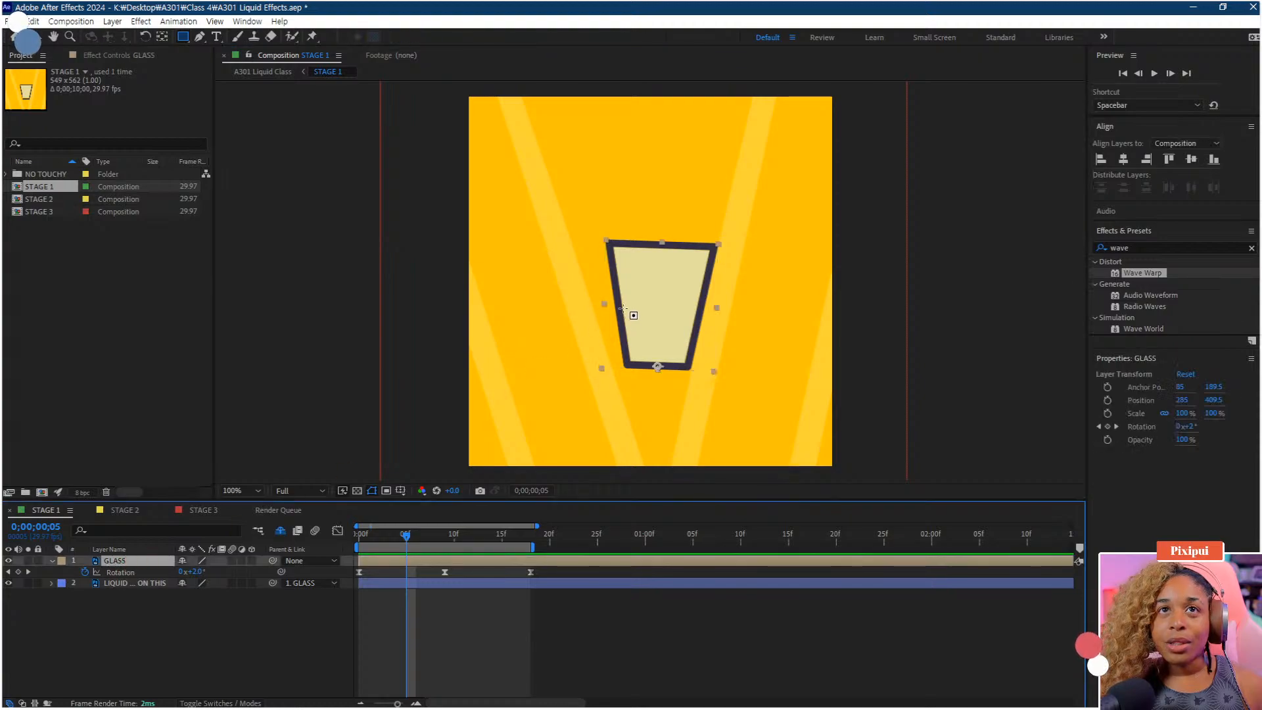
drag(531, 310, 914, 442)
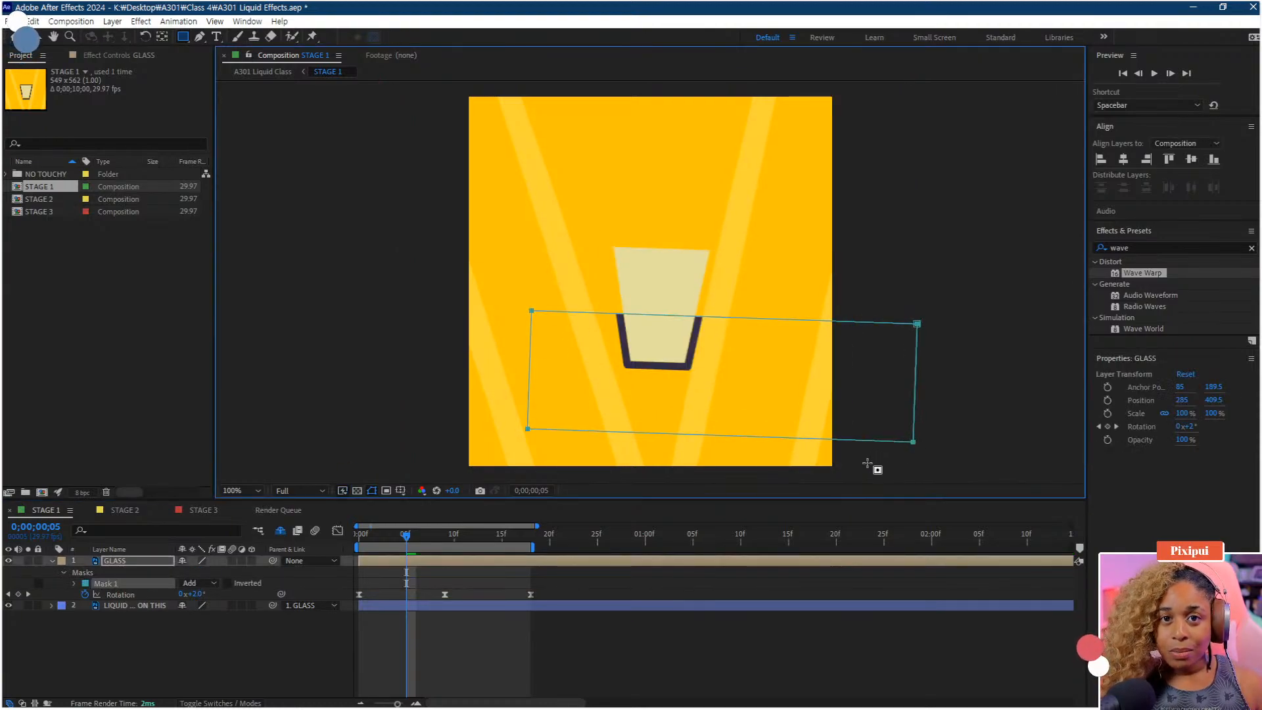
key(Delete)
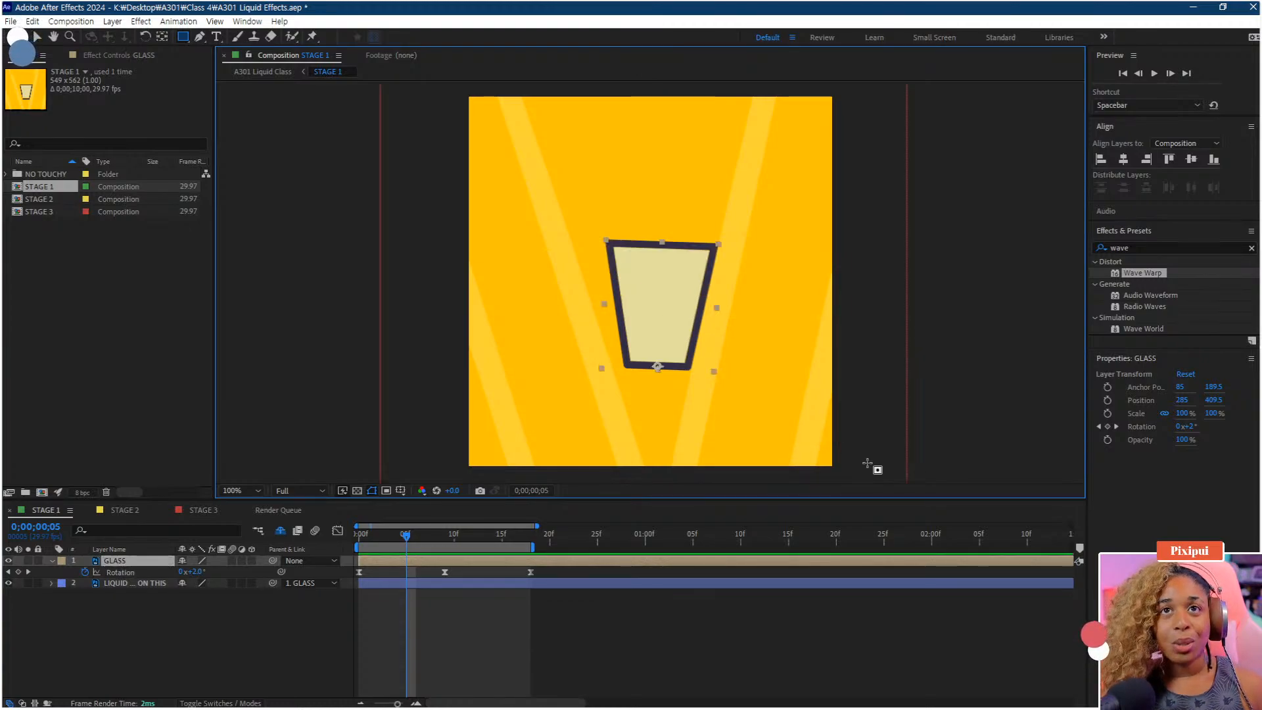
Draw an orange rectangle shape layer covering the lower half of the glass
click(158, 633)
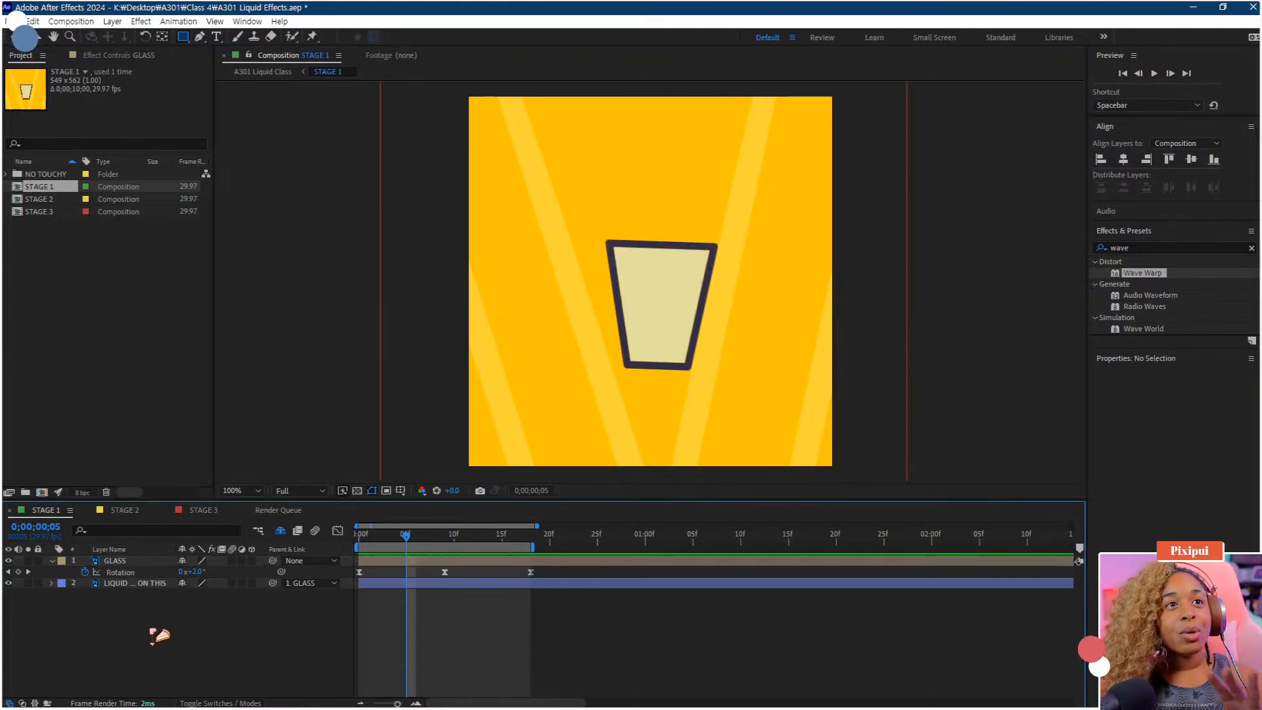
click(125, 583)
click(140, 618)
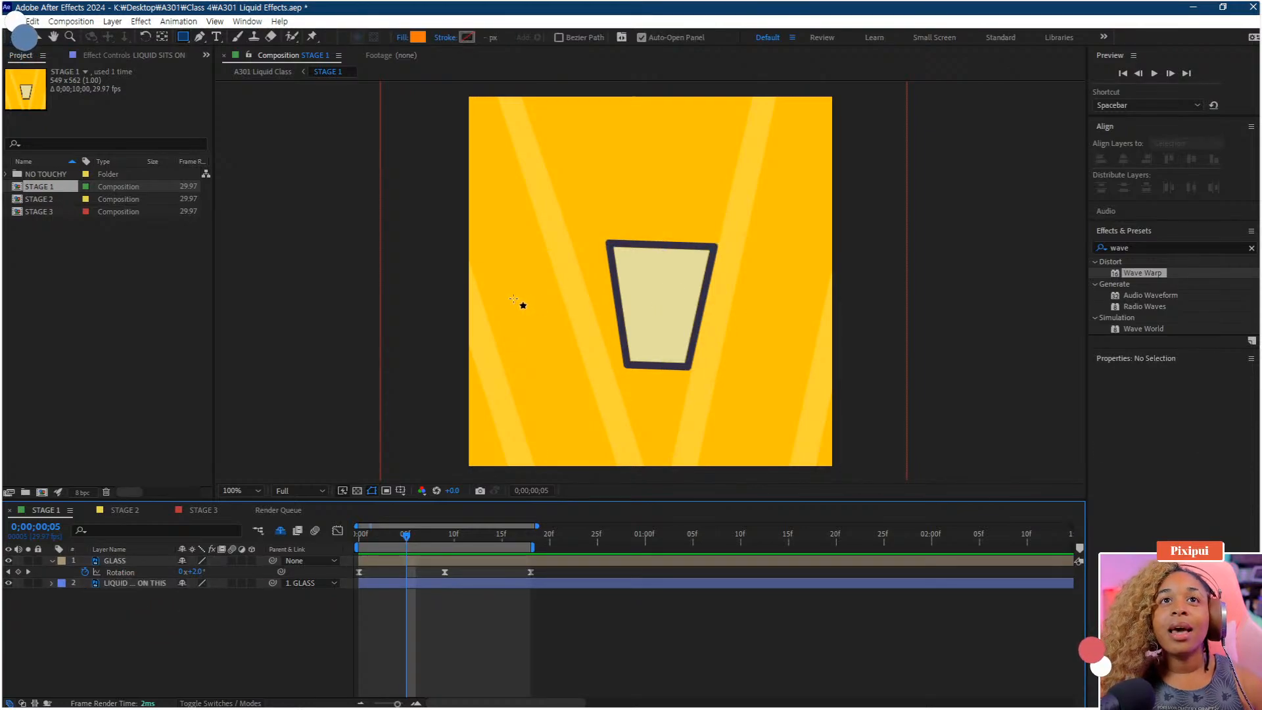
drag(474, 282, 825, 413)
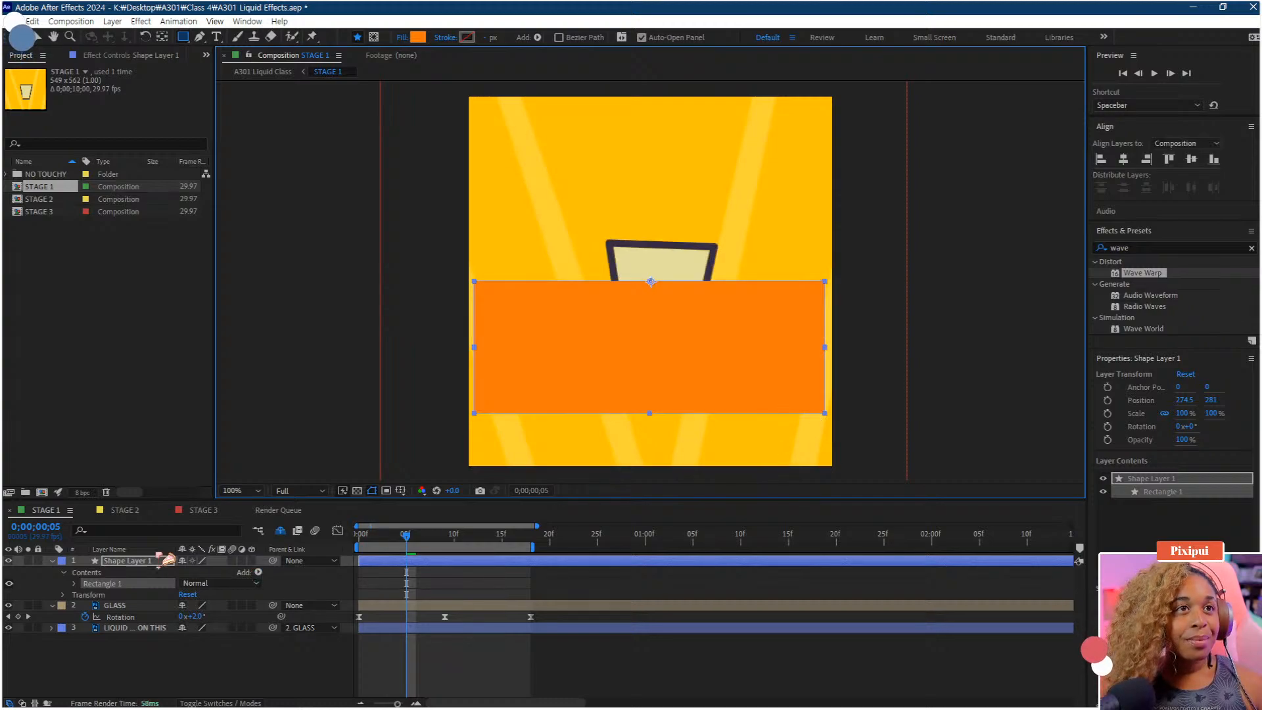
Move the shape layer beneath GLASS and reposition its anchor point to the glass's bottom centre
click(122, 597)
drag(121, 596, 125, 616)
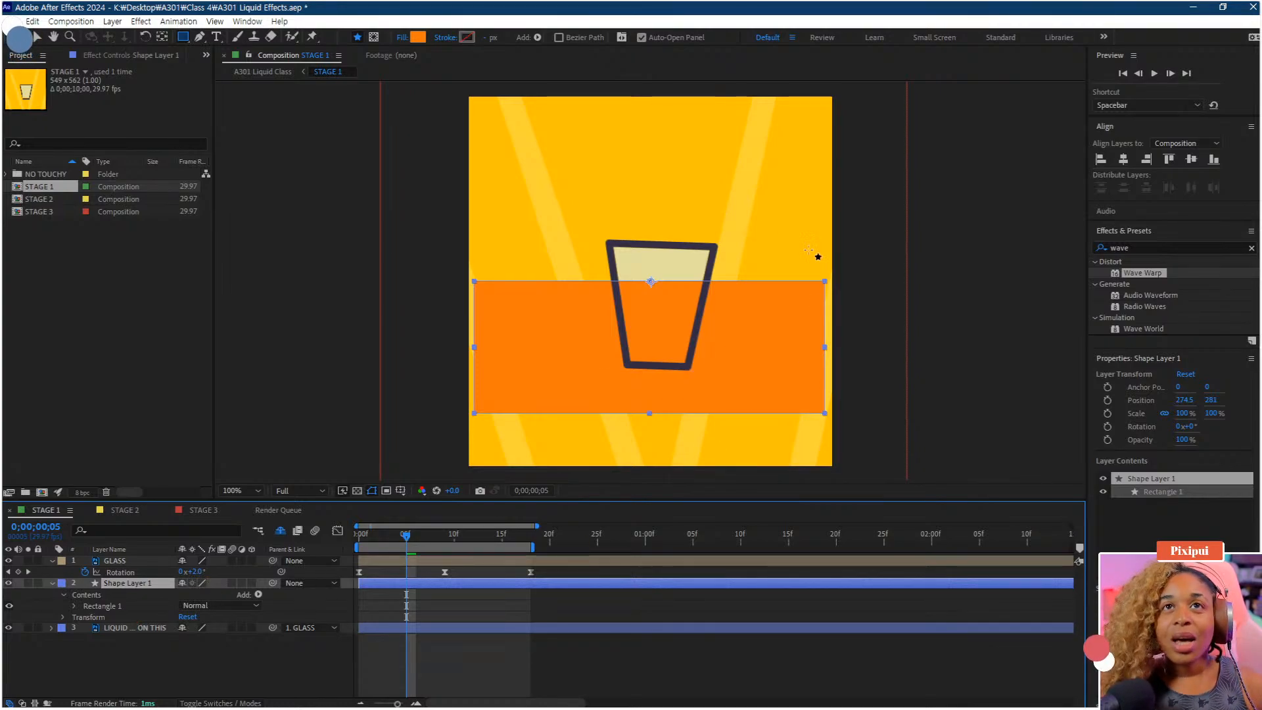
key(y)
drag(651, 283, 656, 361)
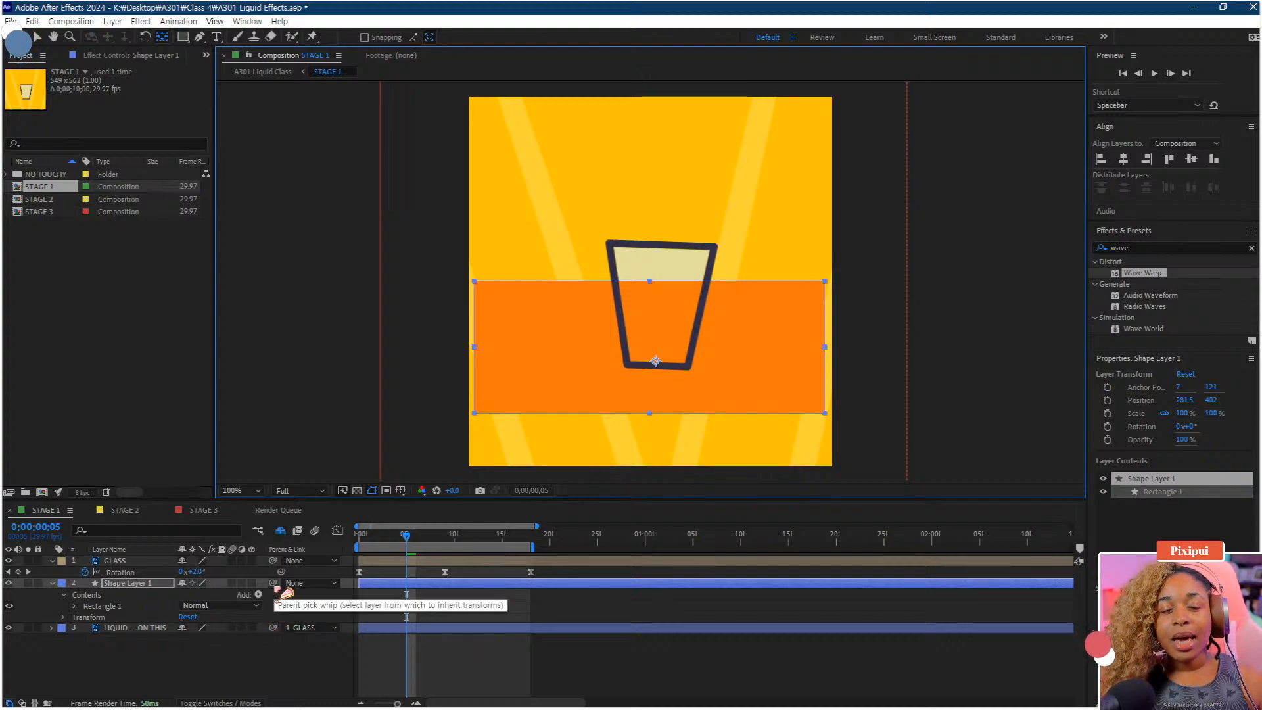
Parent the shape layer to the GLASS layer and play back the animation
drag(272, 583, 136, 571)
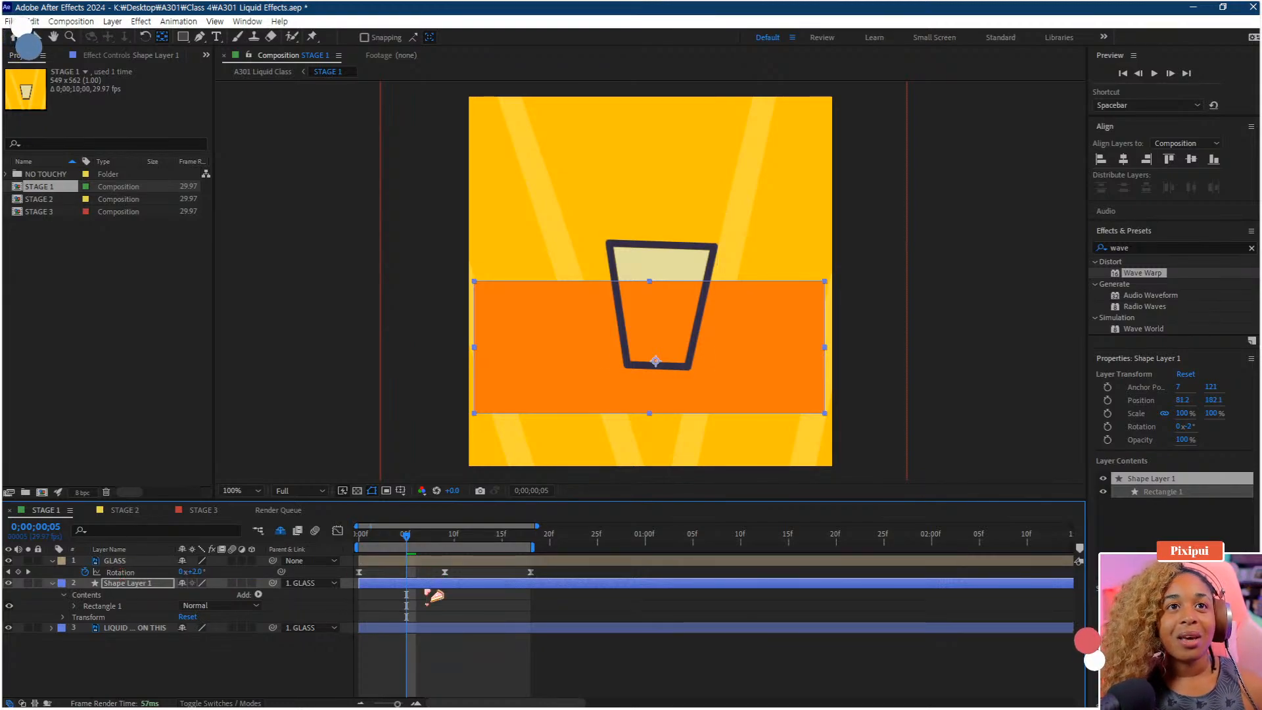
key(space)
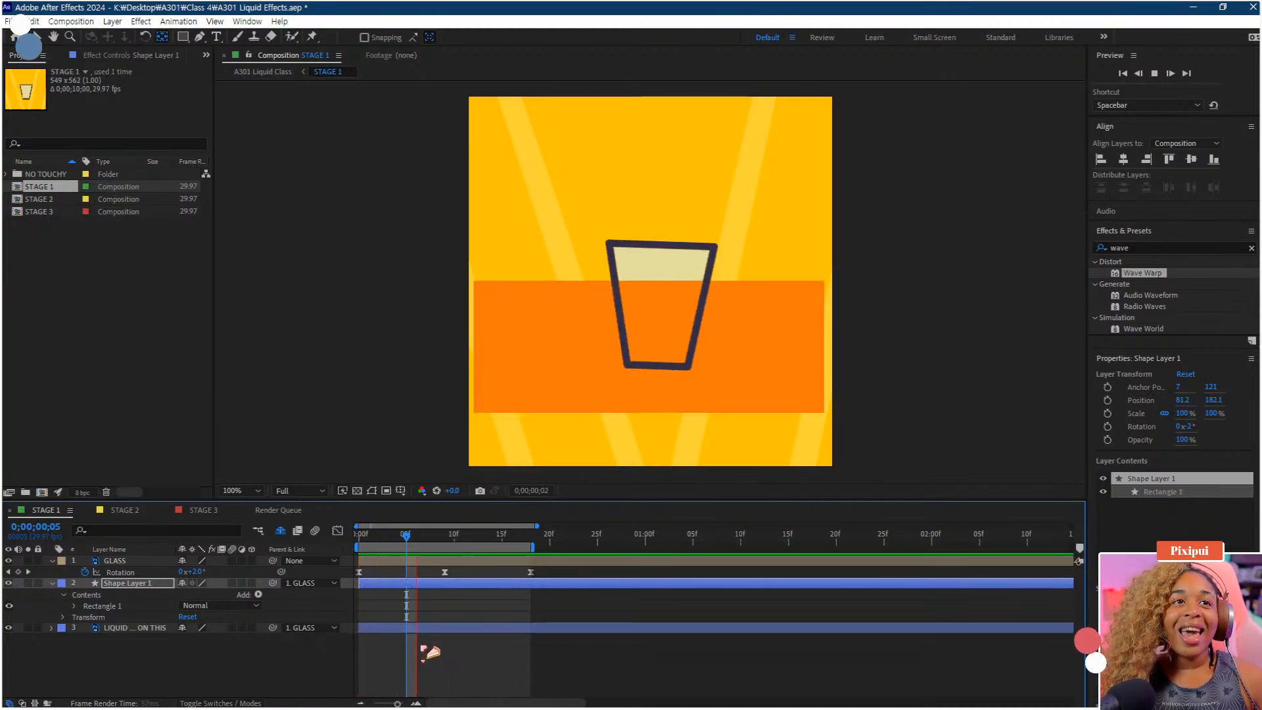
key(space)
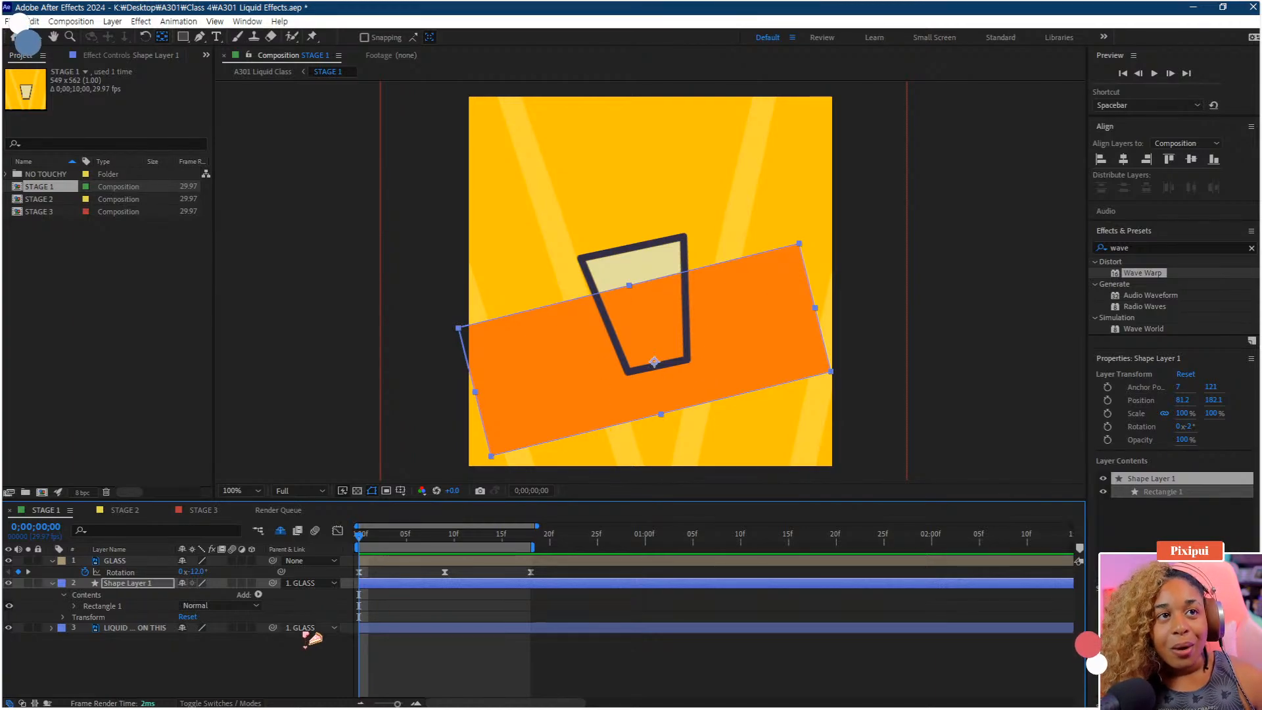
Set the shape layer's track matte to the LIQUID SITS ON THIS layer
click(260, 670)
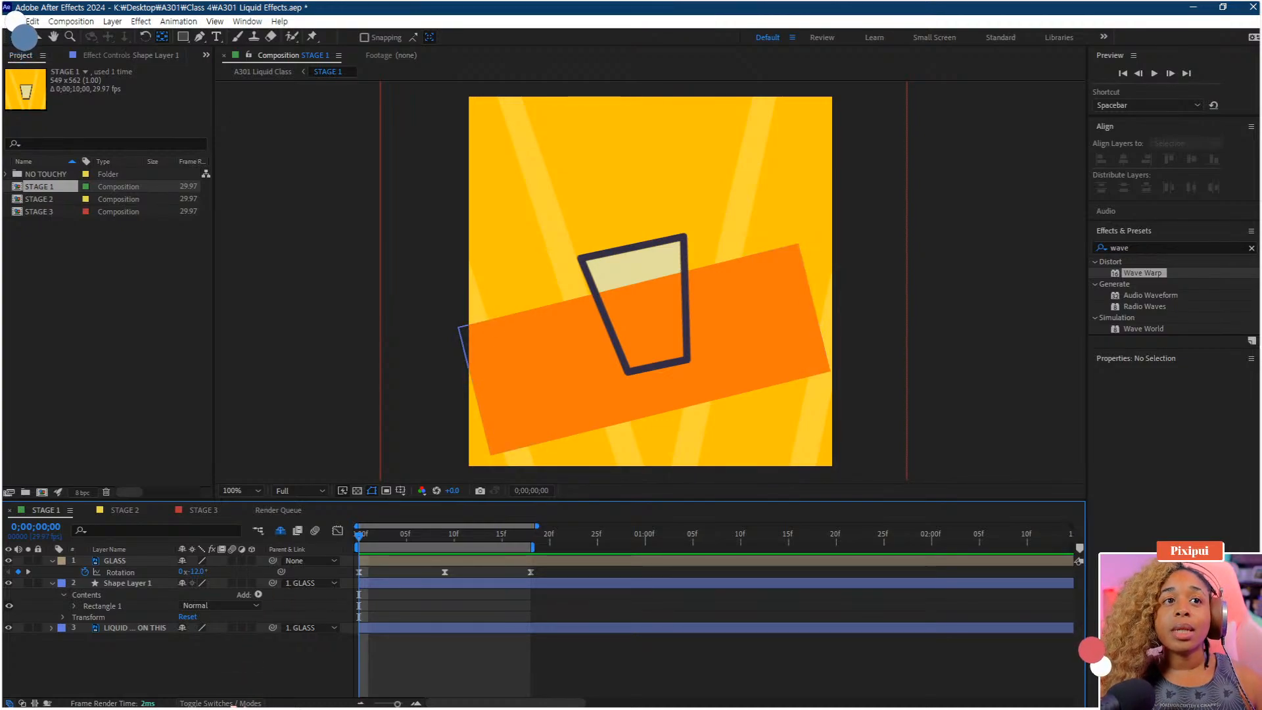
click(242, 703)
drag(242, 583, 135, 628)
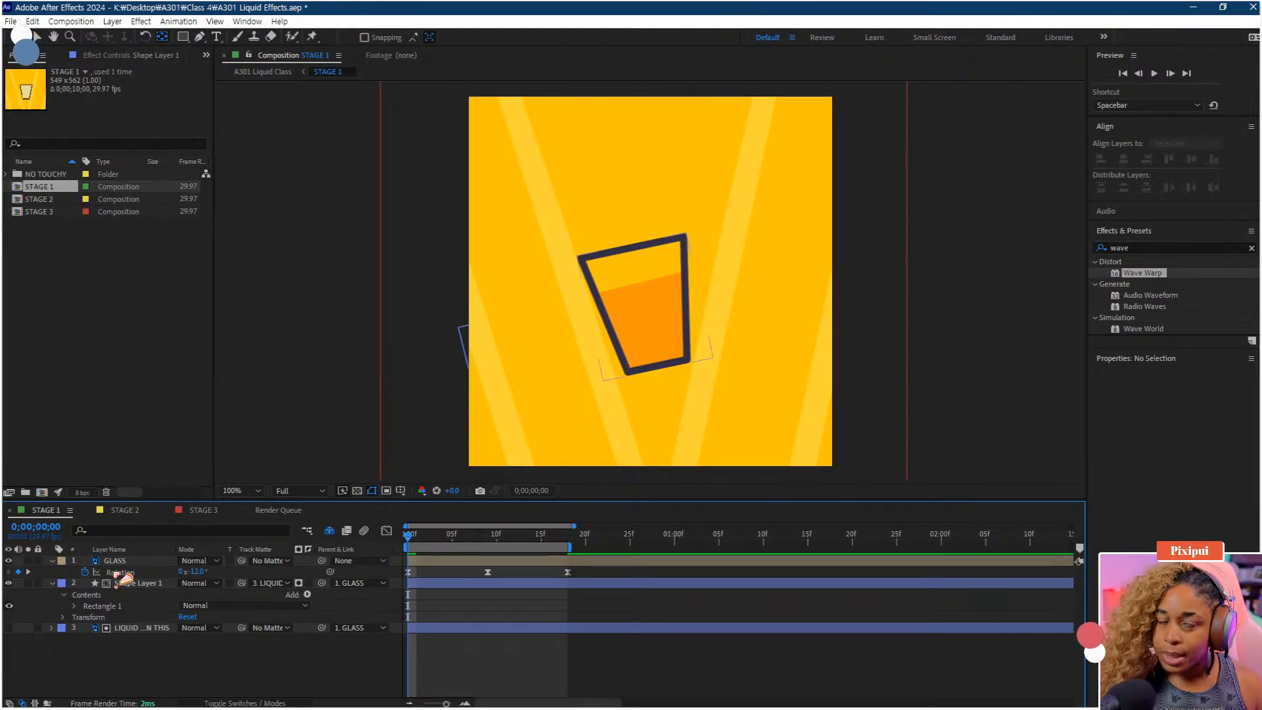
Turn the LIQUID SITS ON THIS layer's visibility back on and reveal its Opacity property
click(9, 629)
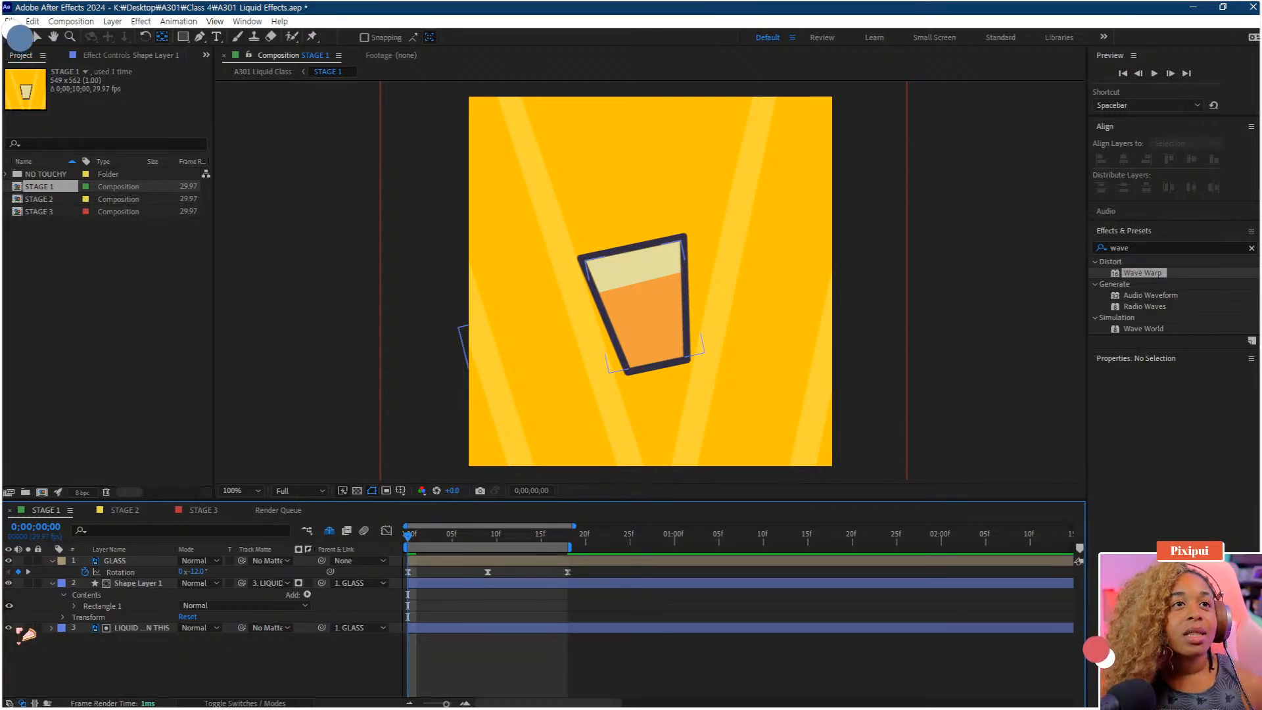
click(138, 630)
key(t)
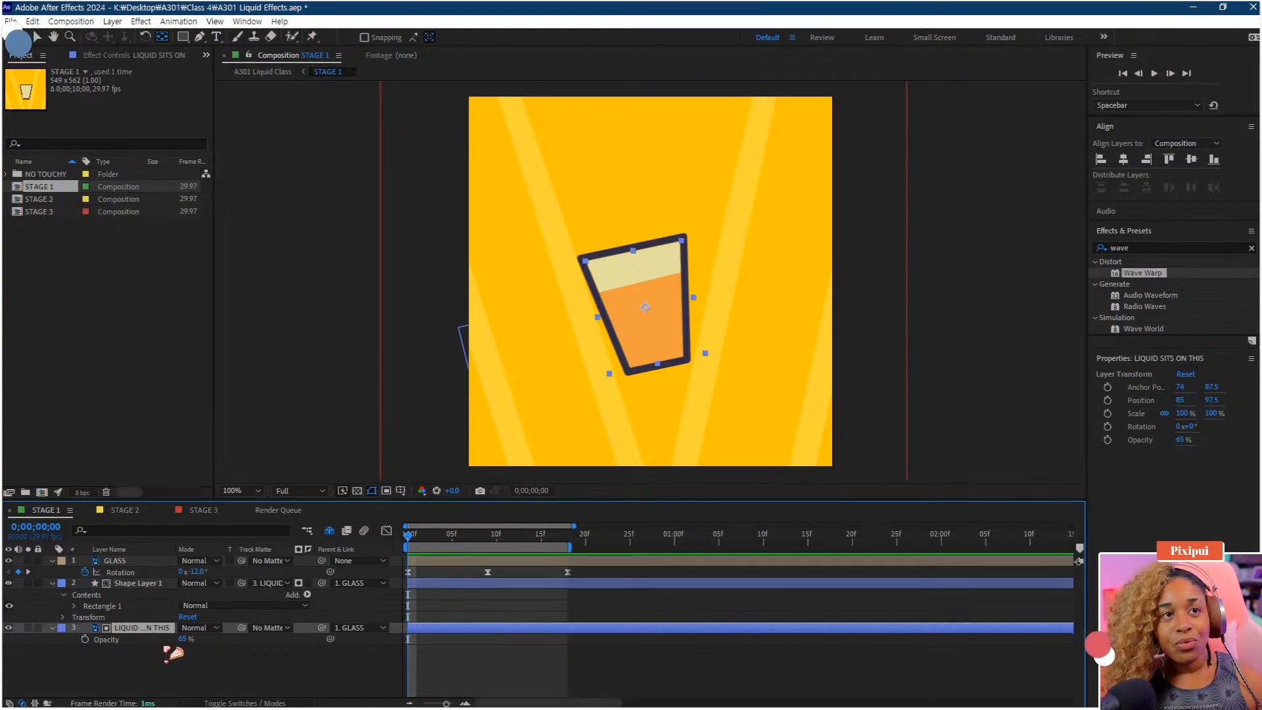
Undo back to before the shape layer's track matte, discarding the opacity change
drag(186, 648, 296, 656)
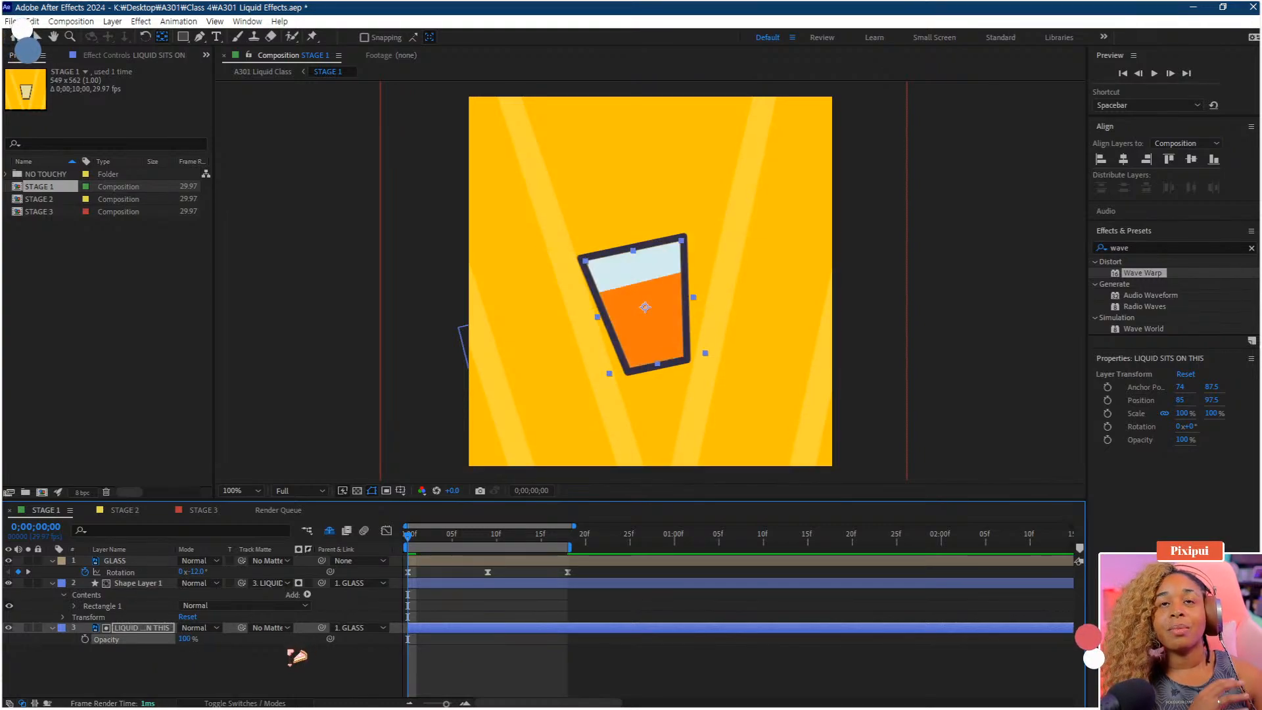
key(ctrl+z)
key(ctrl+z)
key(ctrl+z)
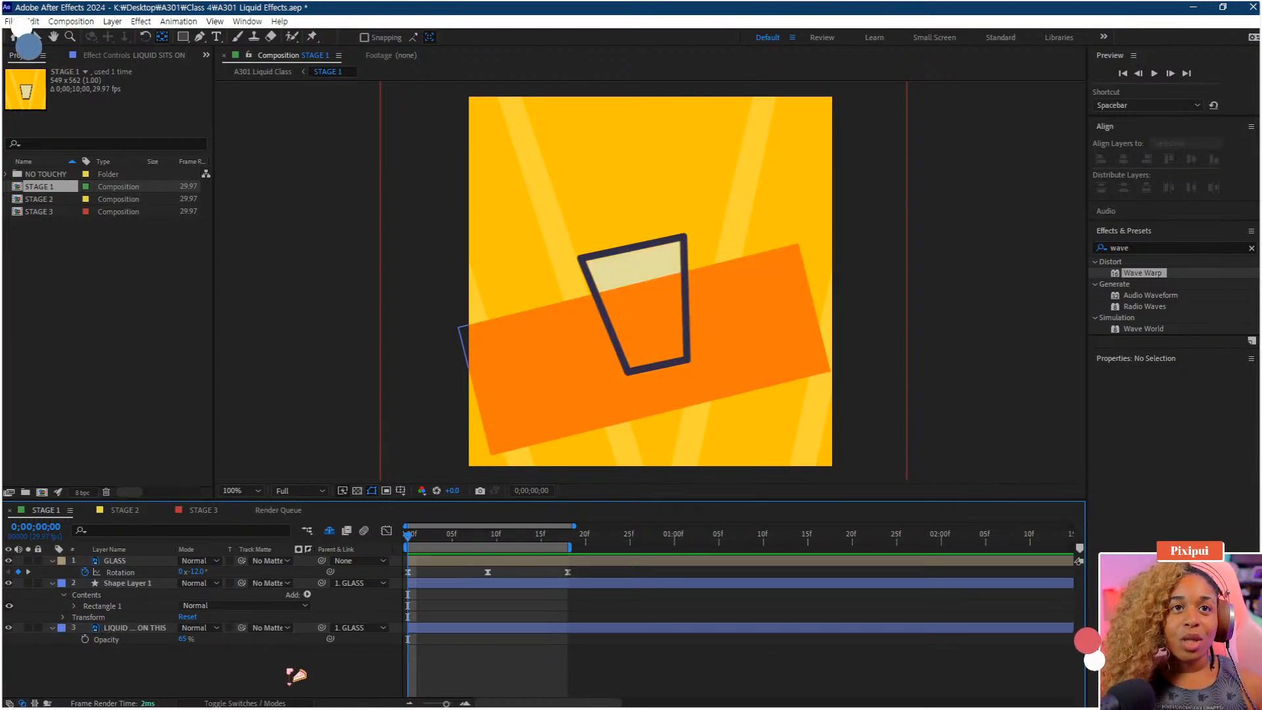
Duplicate the LIQUID SITS ON THIS layer
click(133, 629)
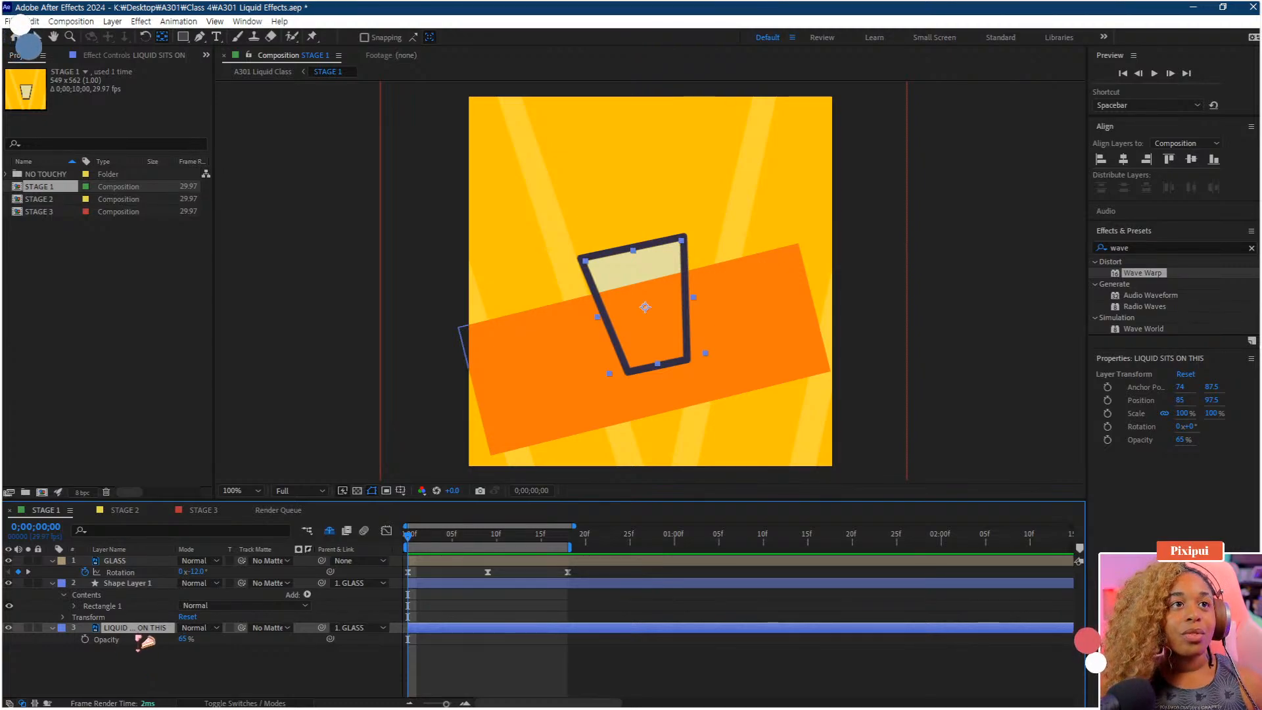
key(ctrl+d)
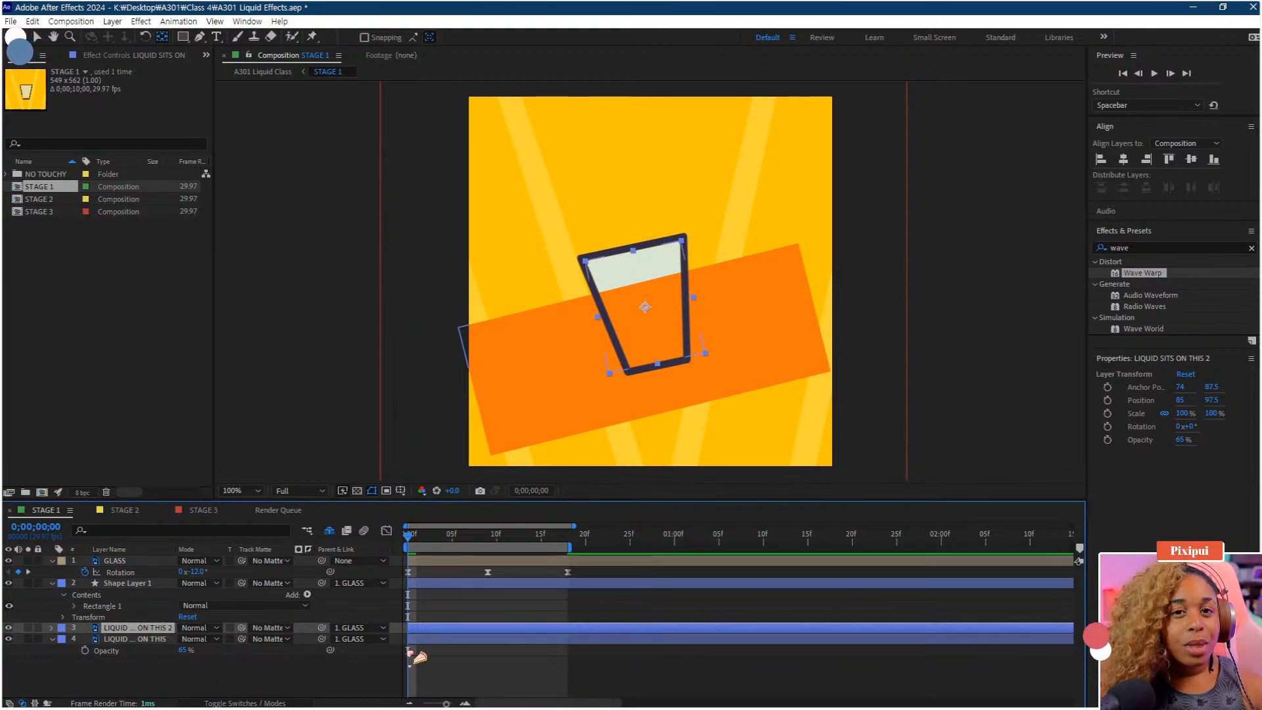
Search the effects for Set Matte and apply it to the shape layer
click(1150, 248)
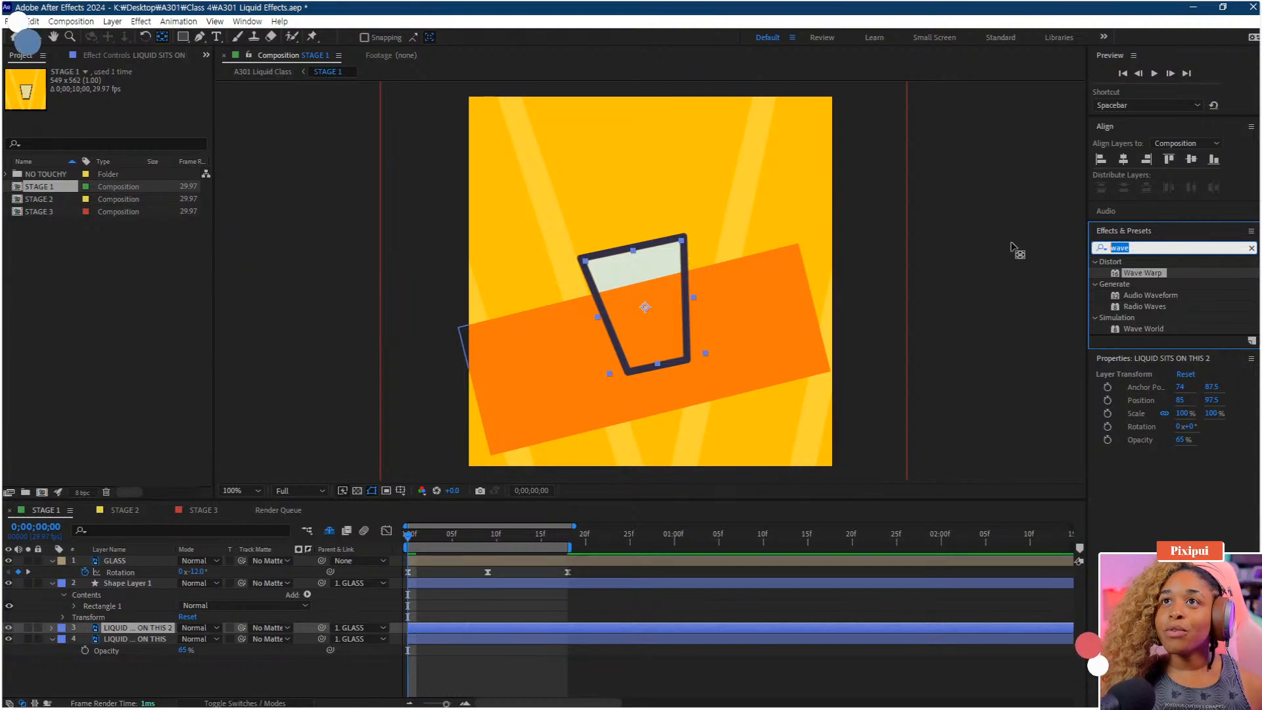
text(set)
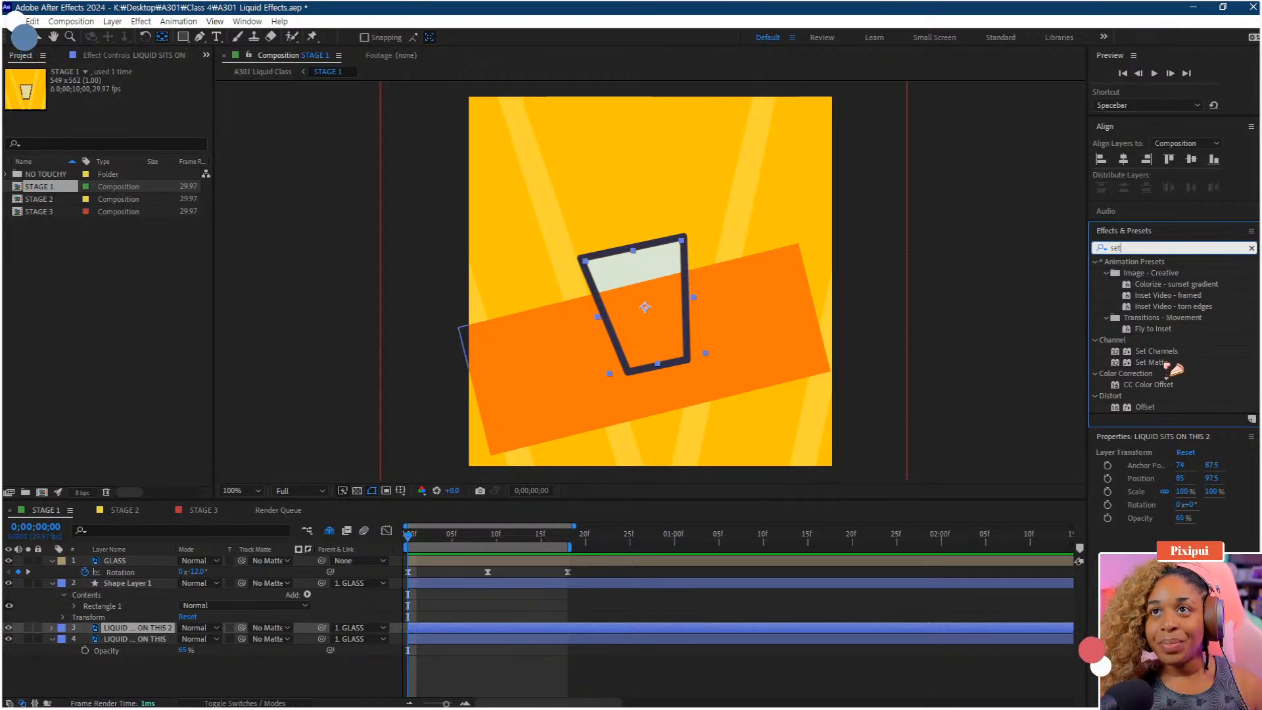
drag(1152, 362, 146, 583)
Rename the shape layer to O juice
right_click(146, 584)
click(178, 547)
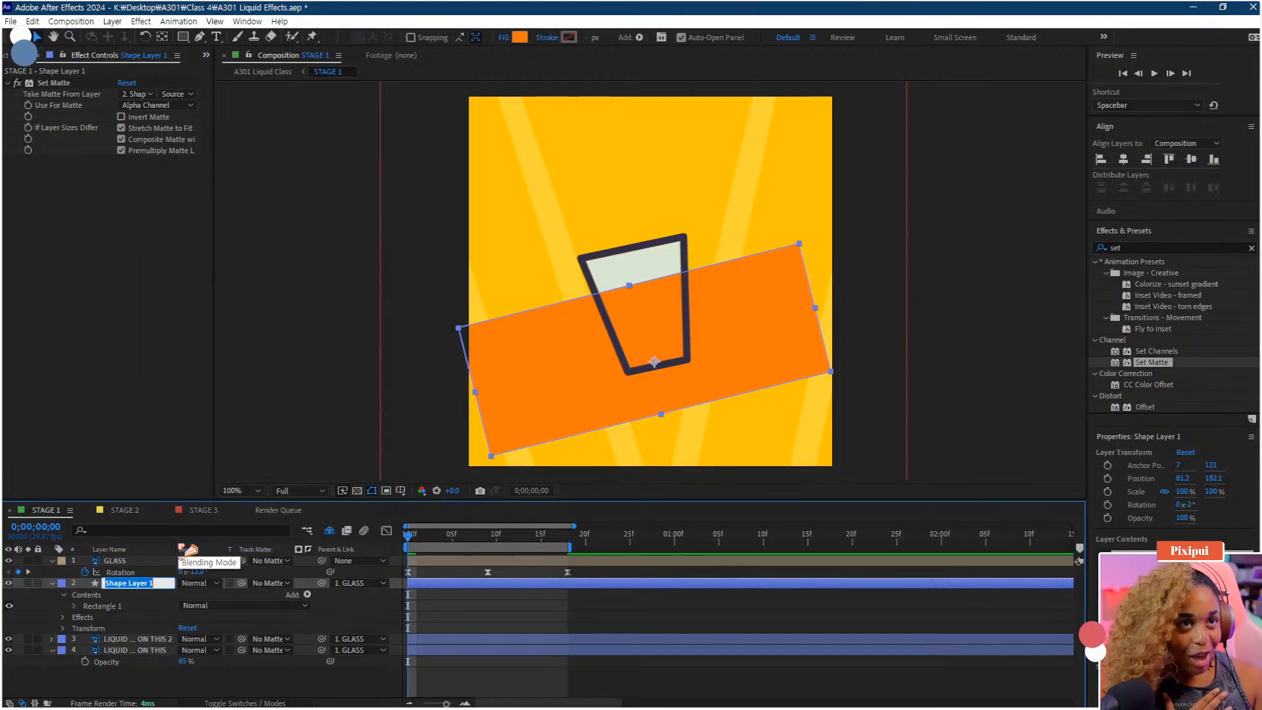
text(O)
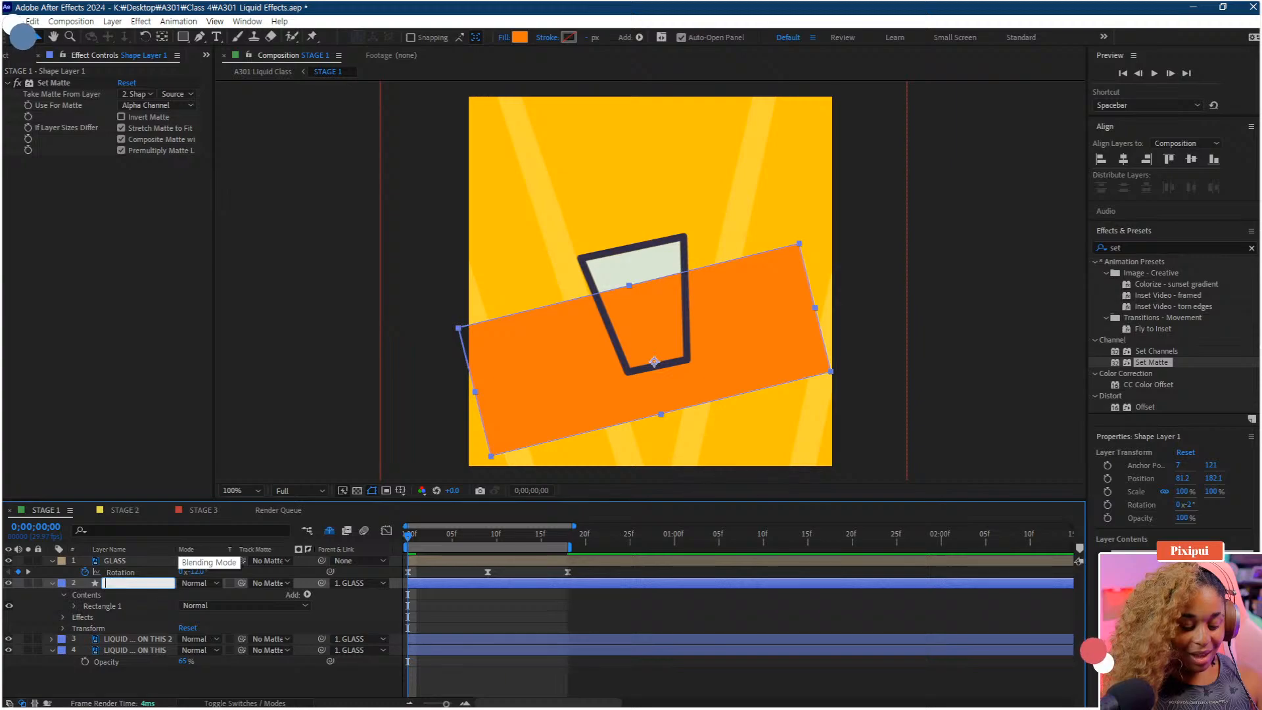
text(O)
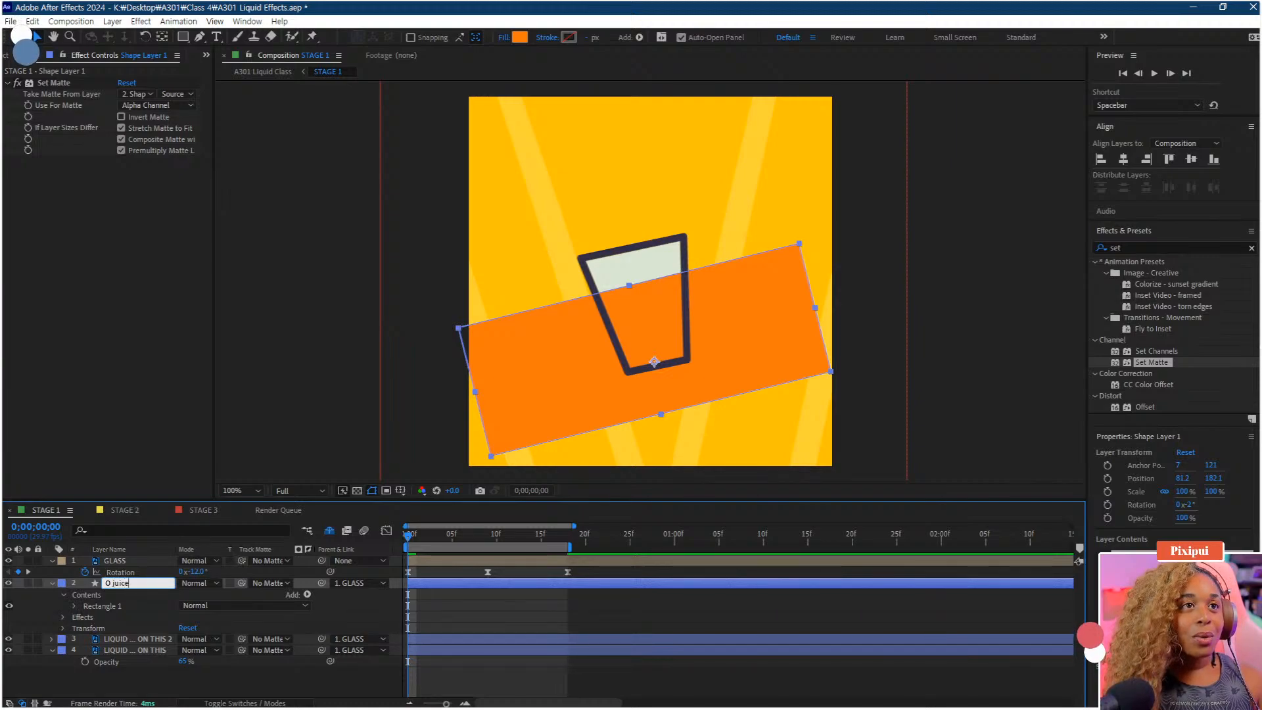
text( juice)
key(Return)
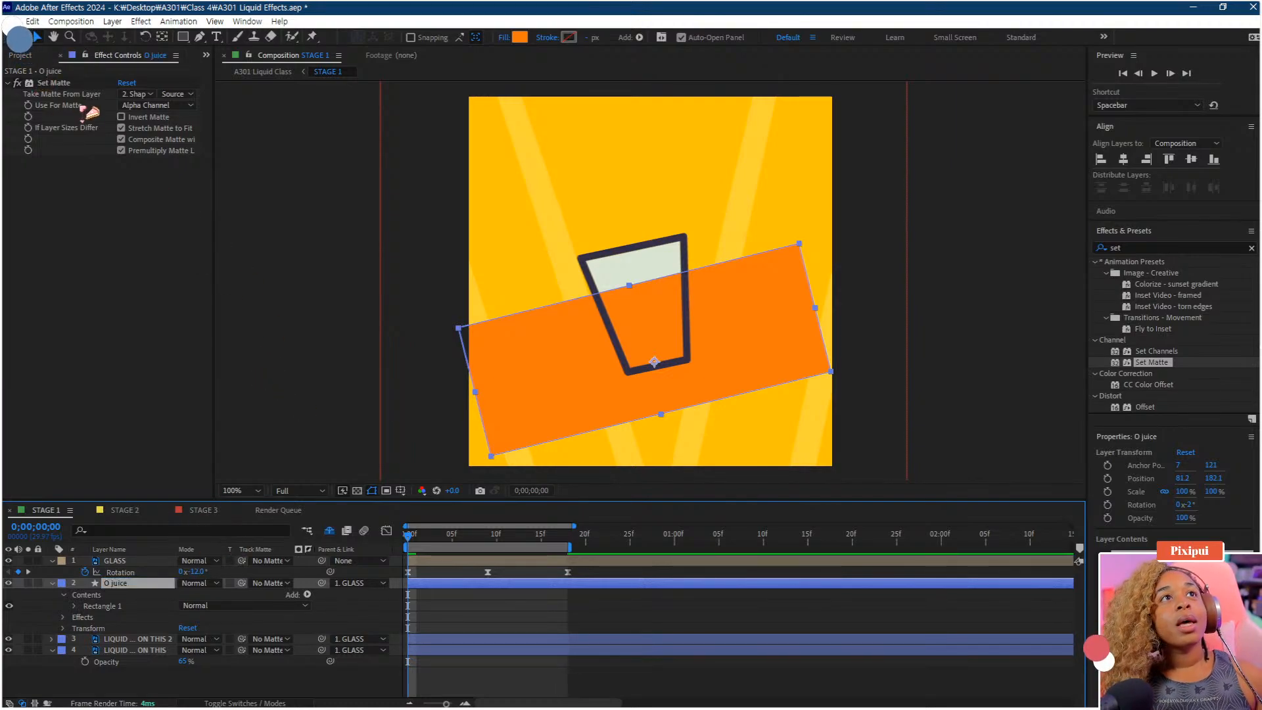
Set the Set Matte effect to take its matte from the LIQUID SITS ON THIS 2 layer
click(138, 94)
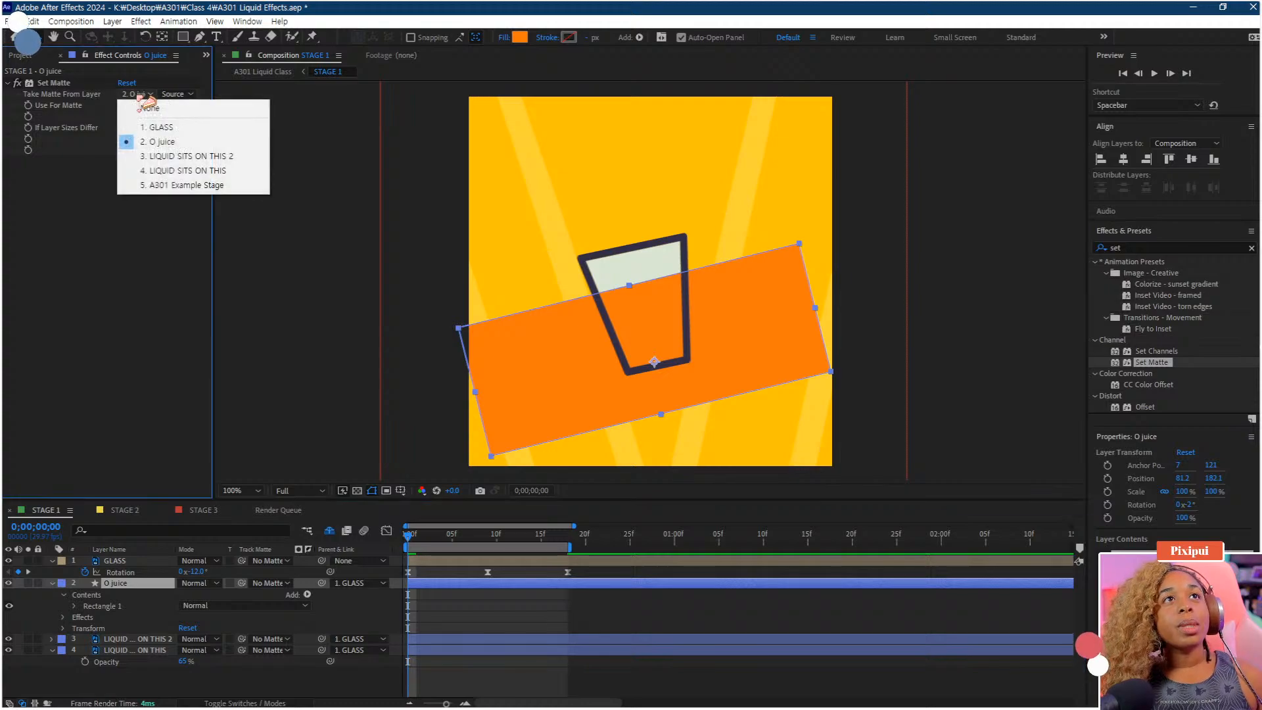
click(176, 158)
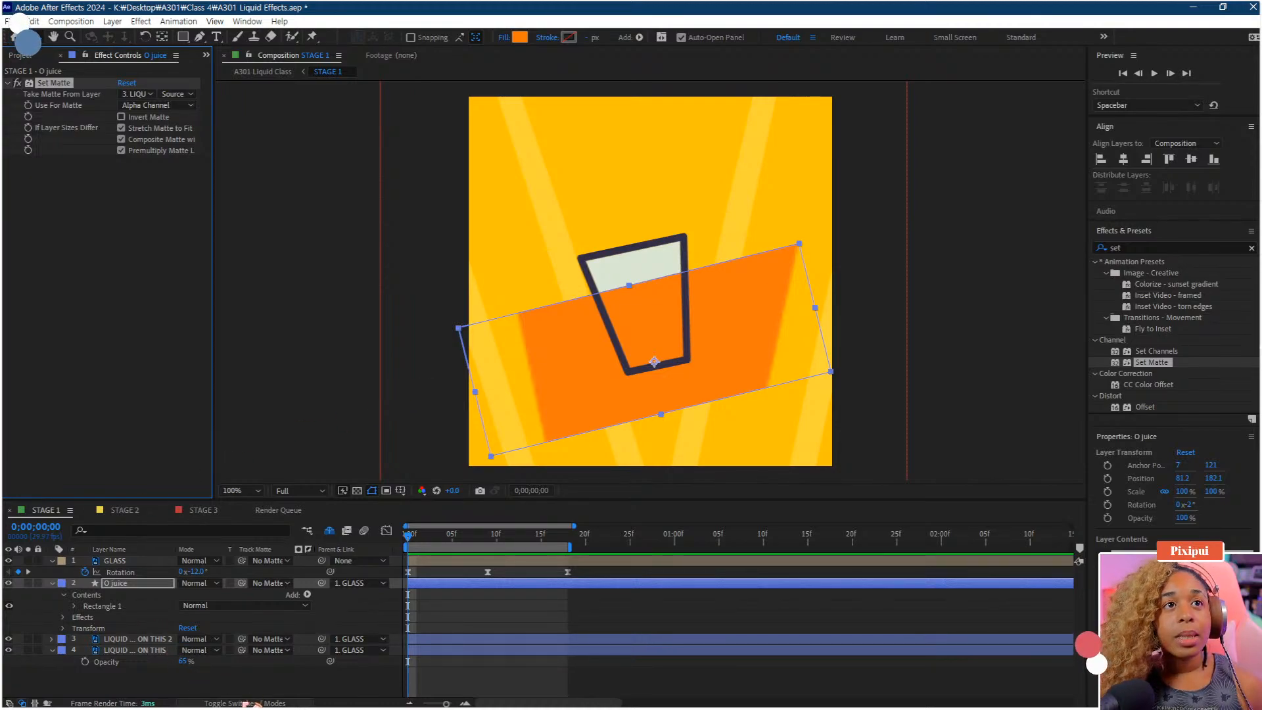
Pre-compose the LIQUID SITS ON THIS 2 layer and turn on its Collapse Transformations switch
click(250, 704)
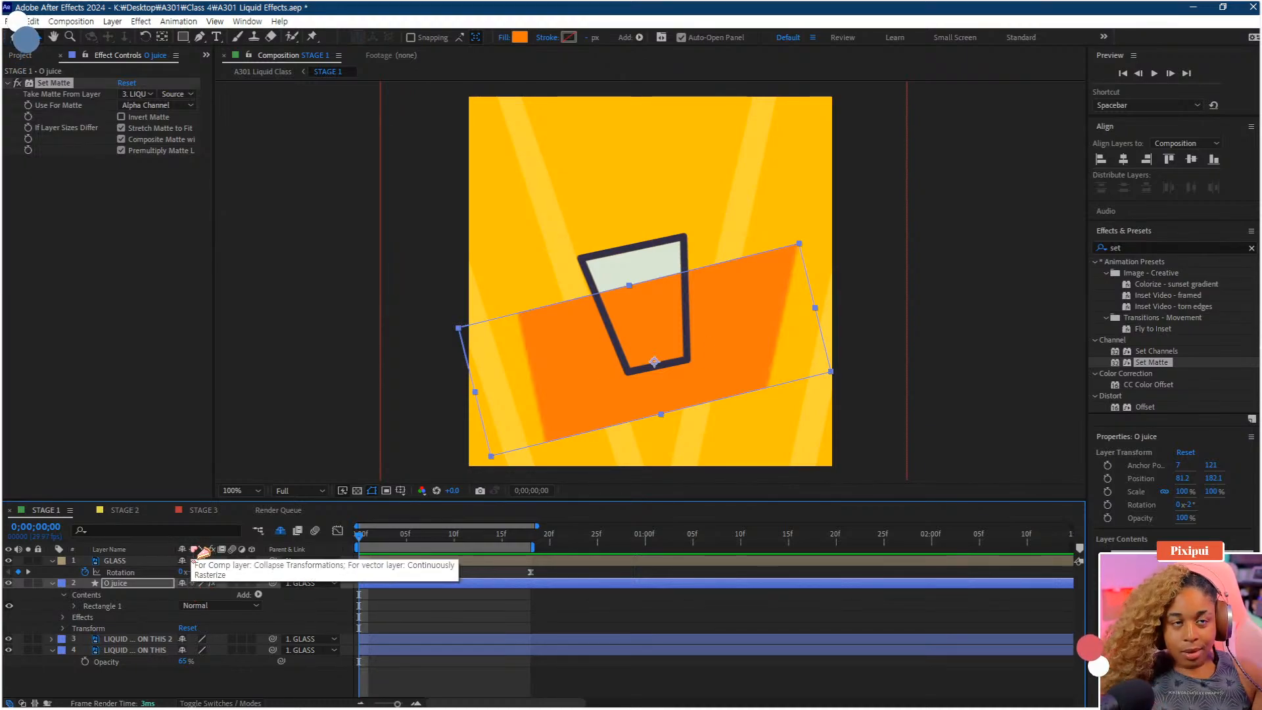
click(142, 644)
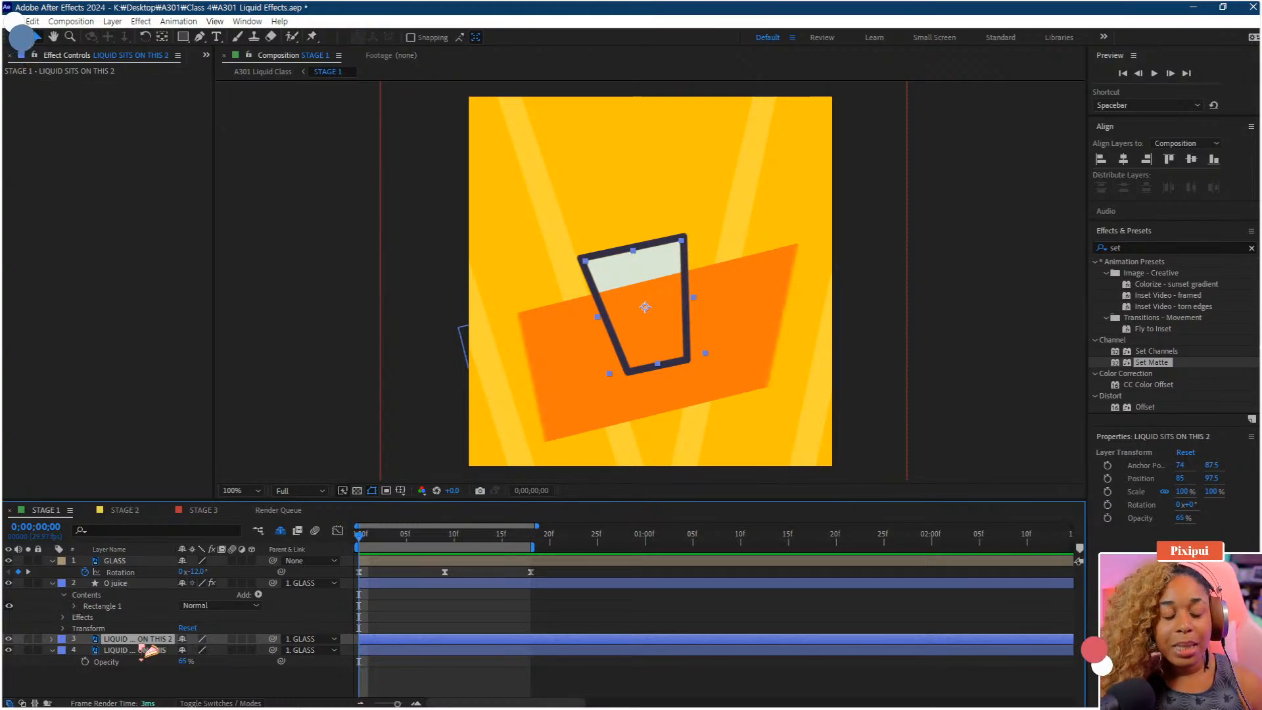
key(ctrl+shift+c)
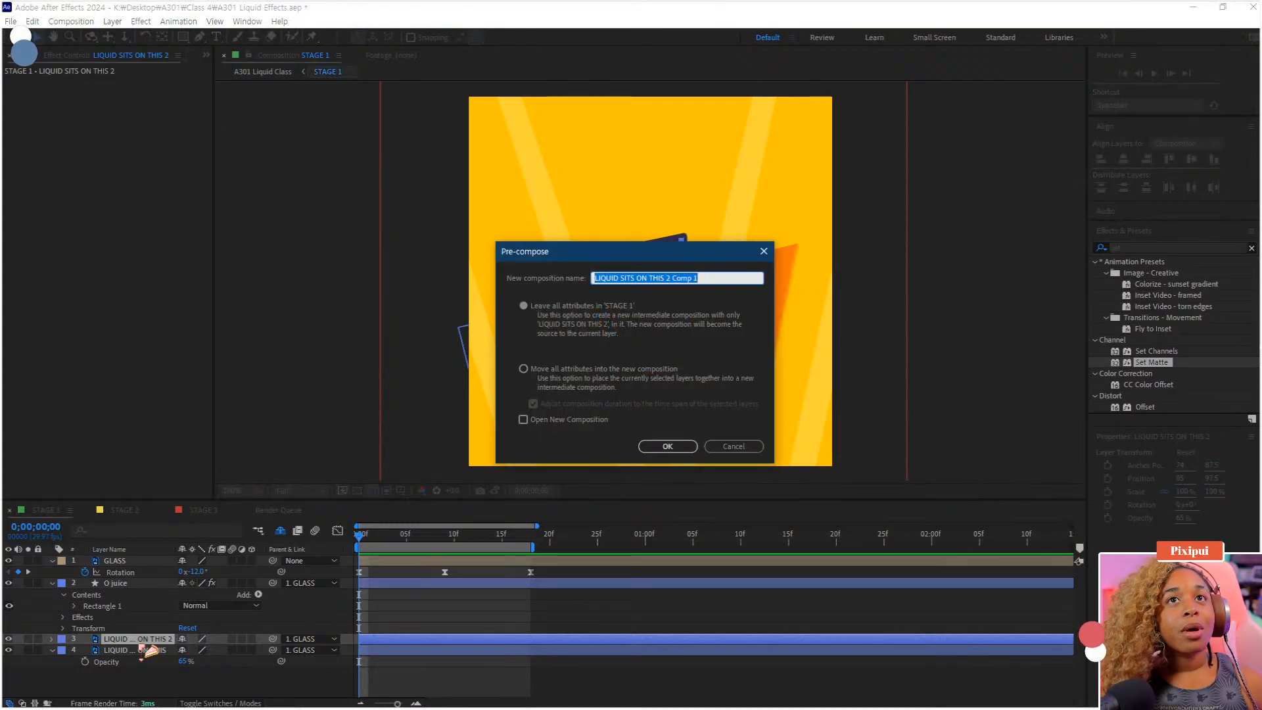
key(Return)
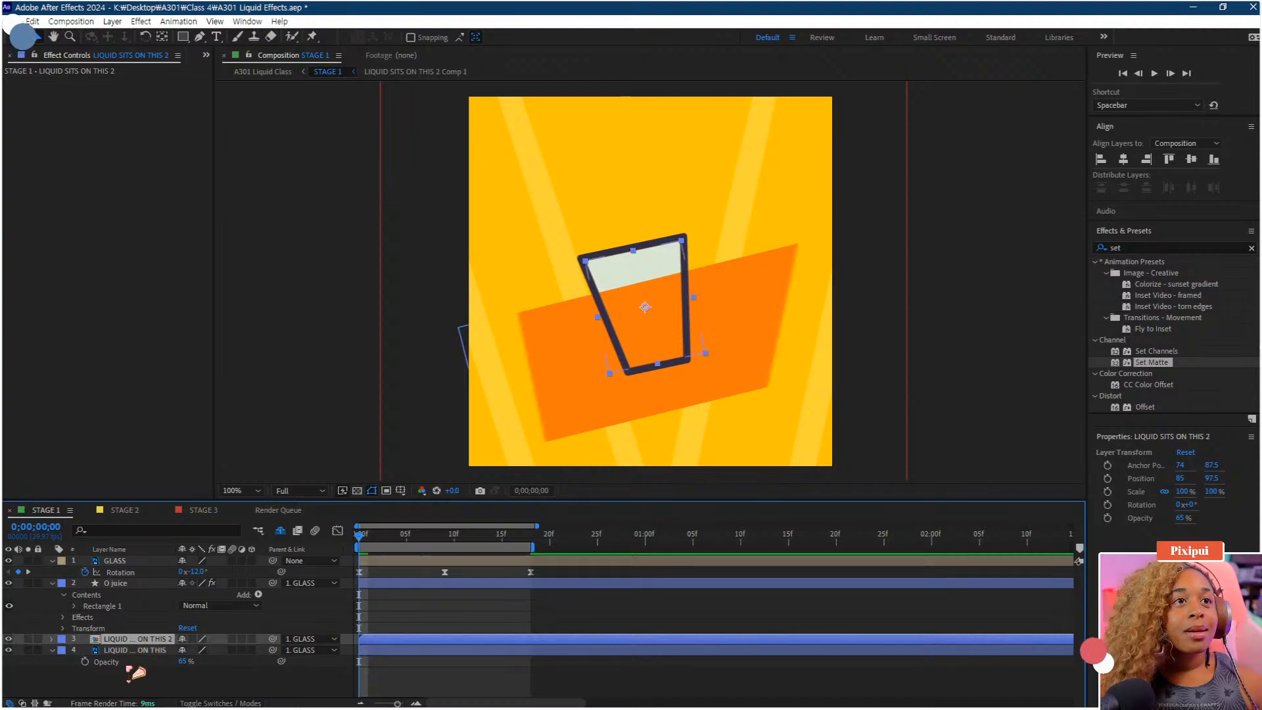
click(193, 640)
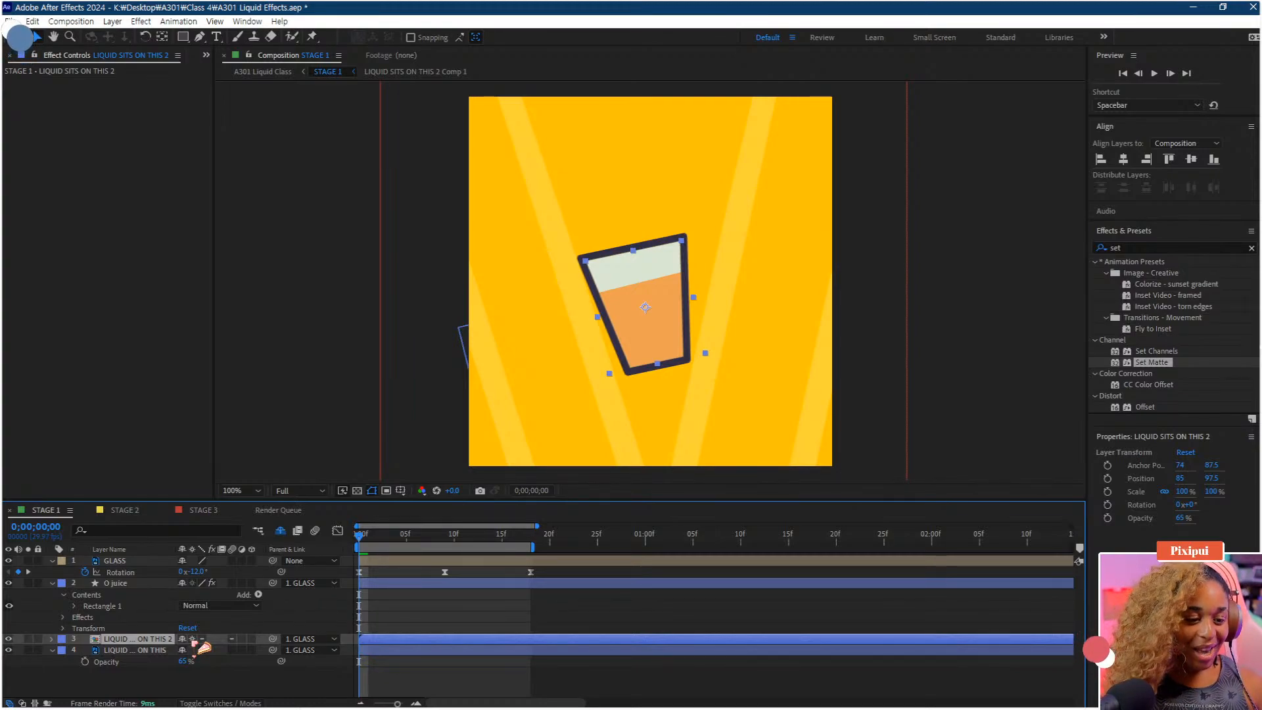
Set the LIQUID SITS ON THIS 2 layer's opacity to 100%
click(168, 680)
click(147, 641)
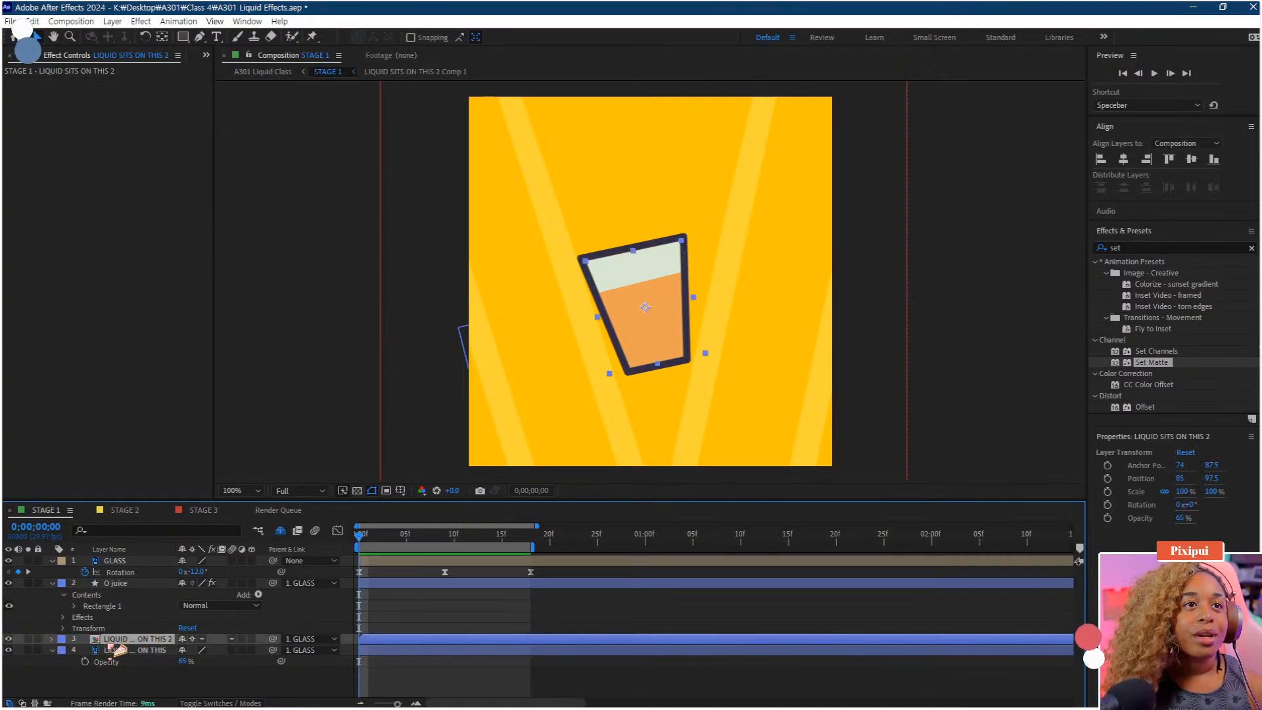
key(t)
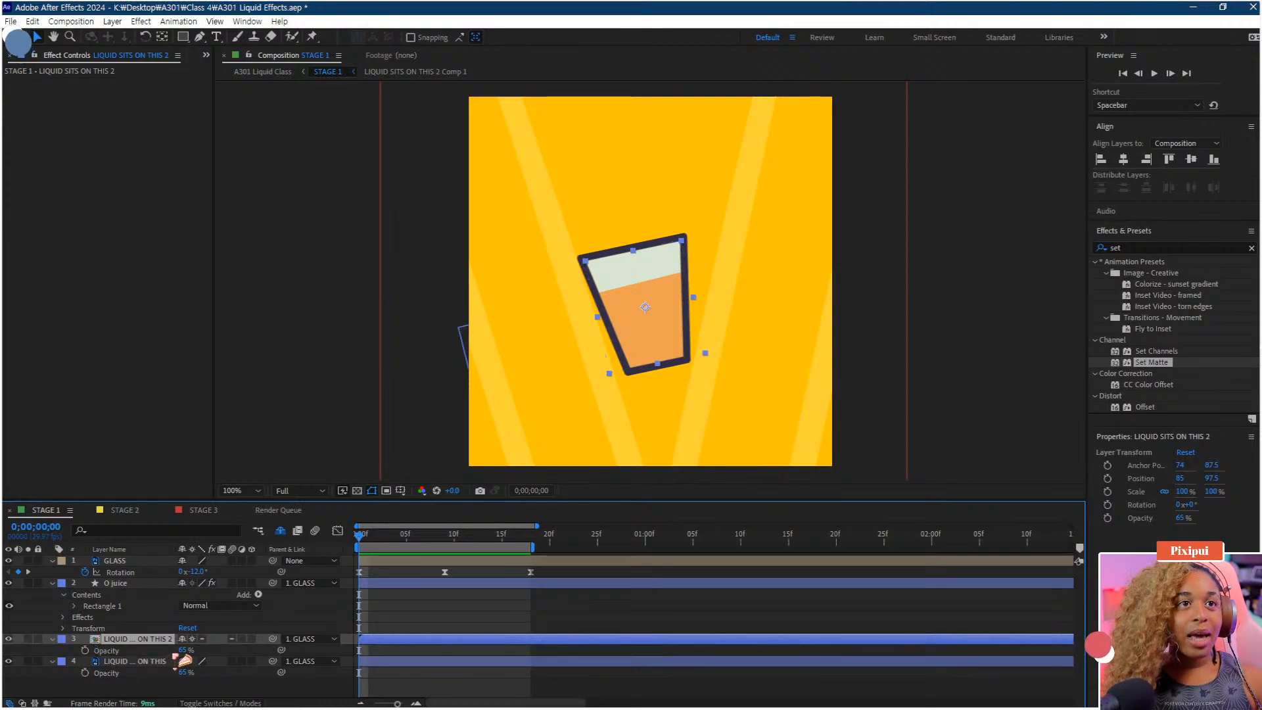
drag(185, 657, 230, 654)
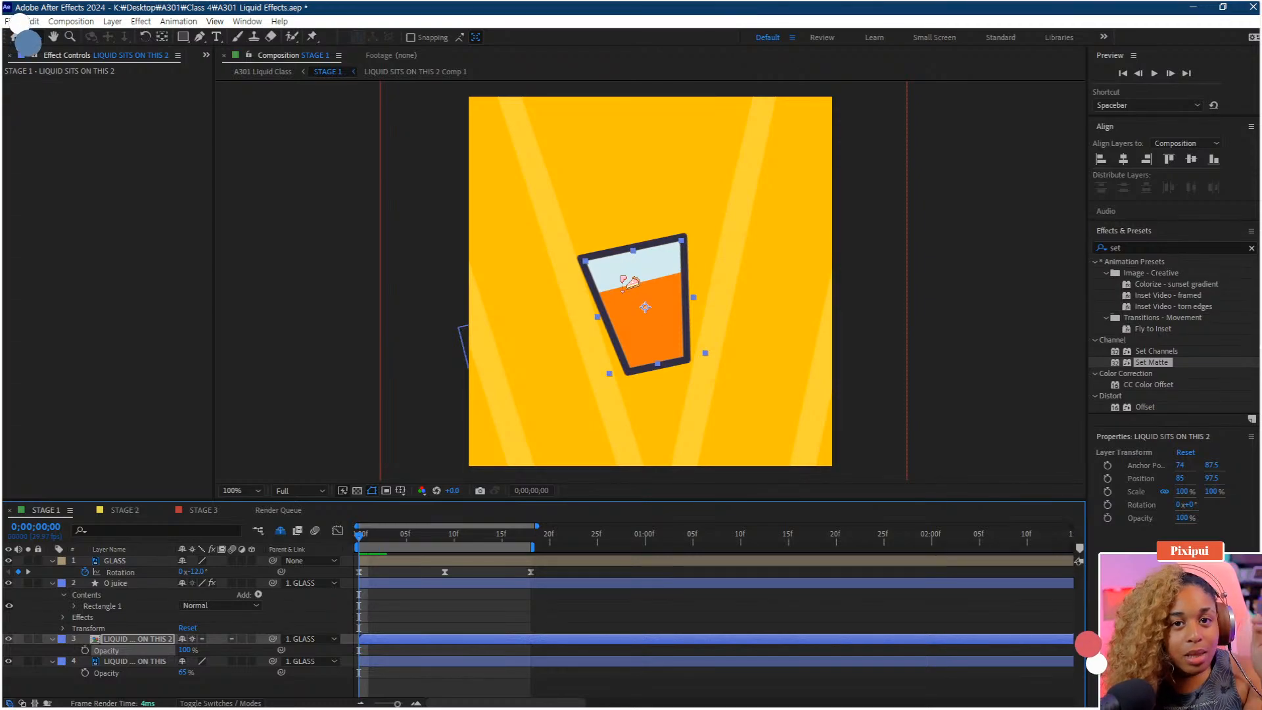
Hide the LIQUID SITS ON THIS 2 layer and play back the animation
click(8, 638)
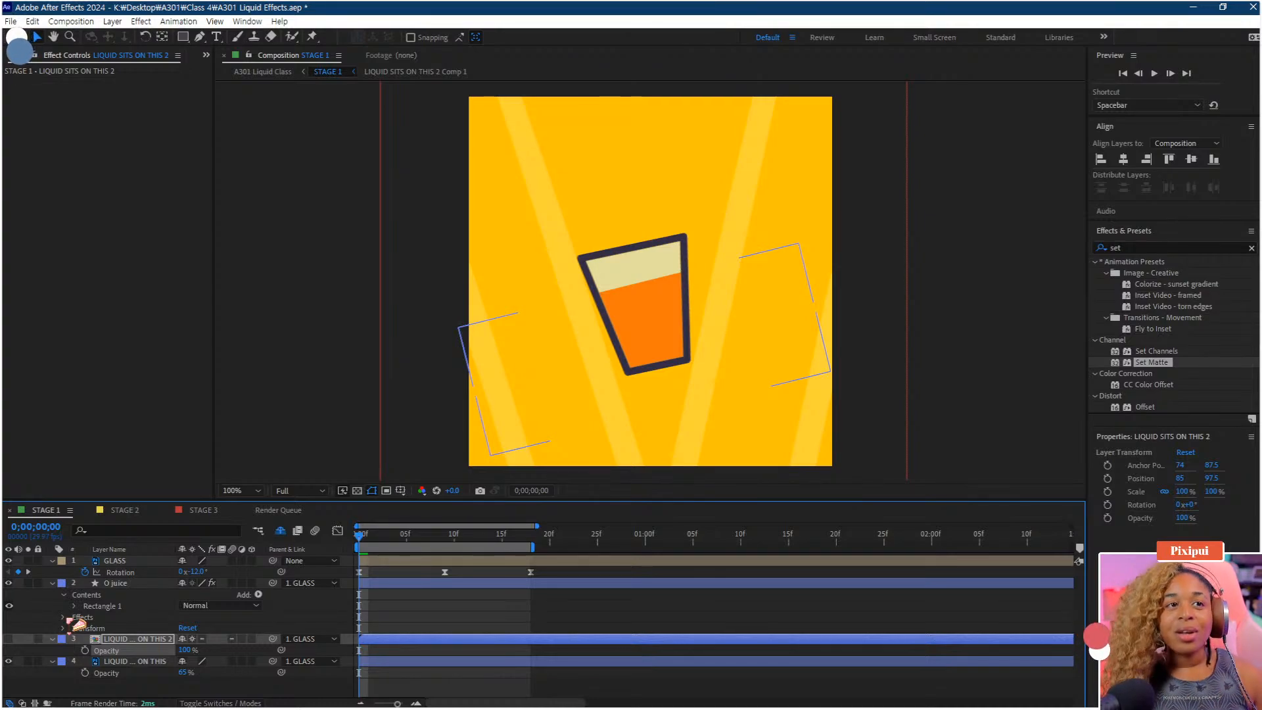
click(143, 663)
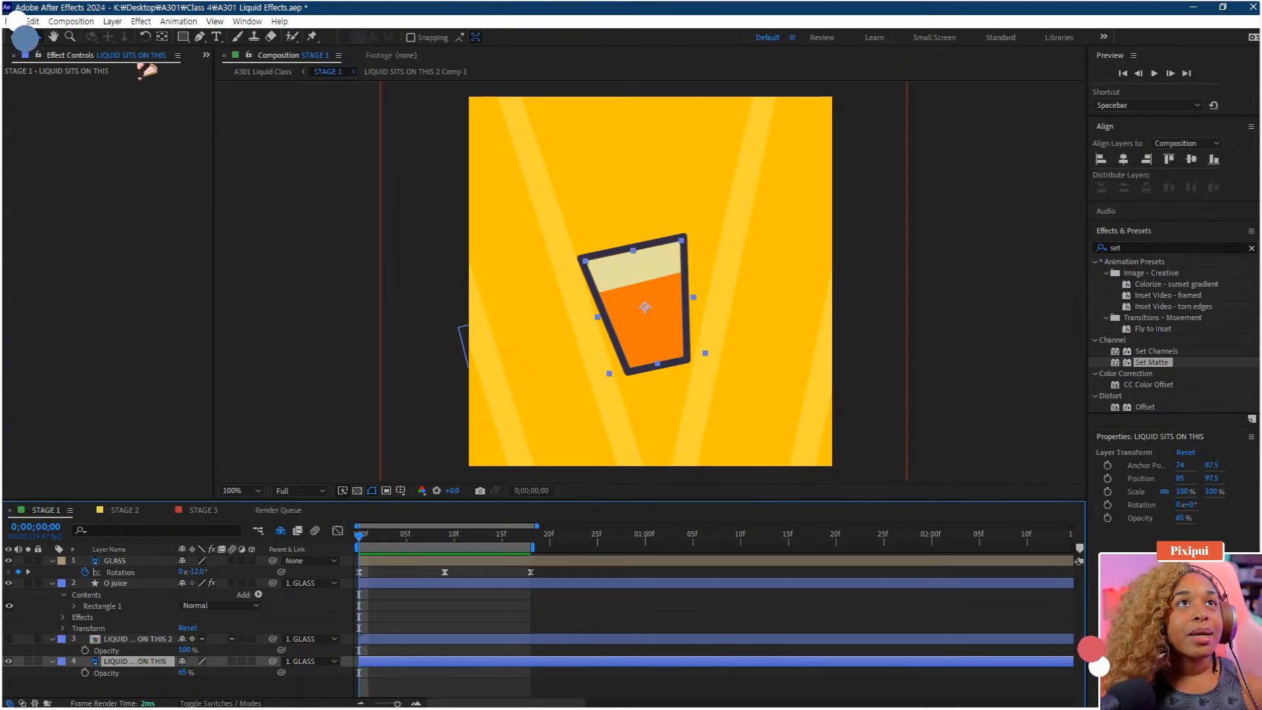
key(space)
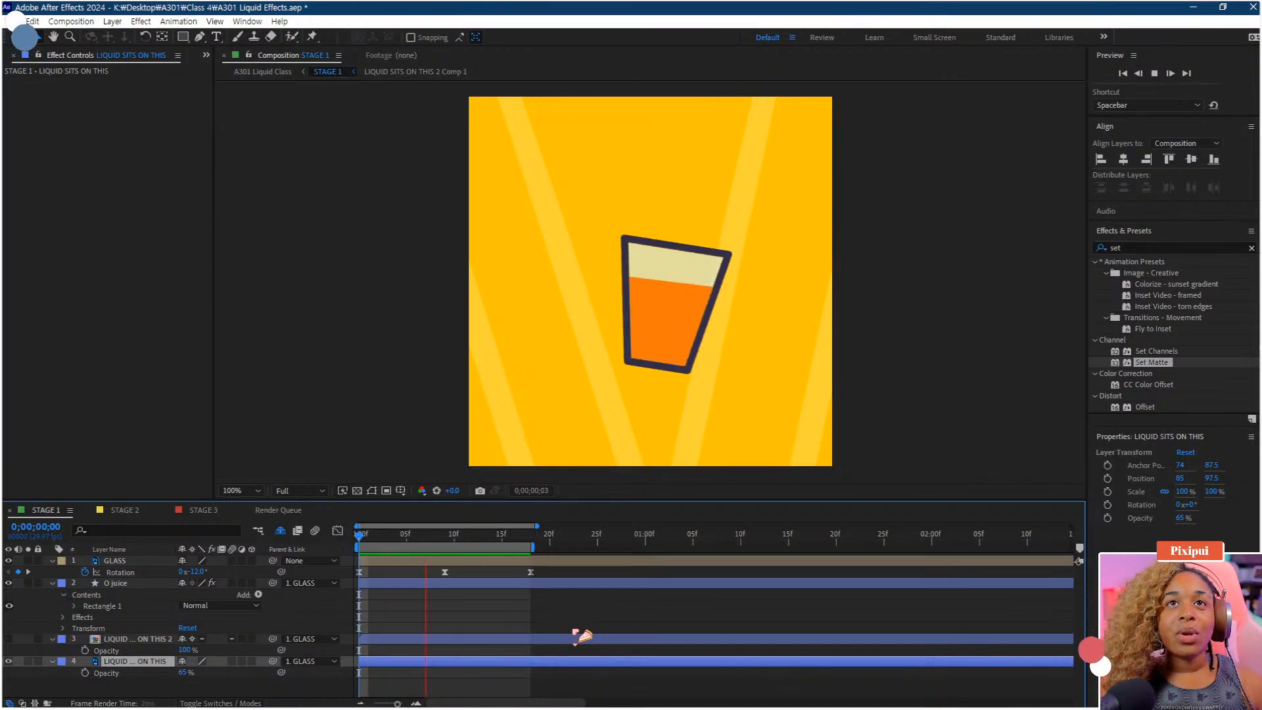
key(space)
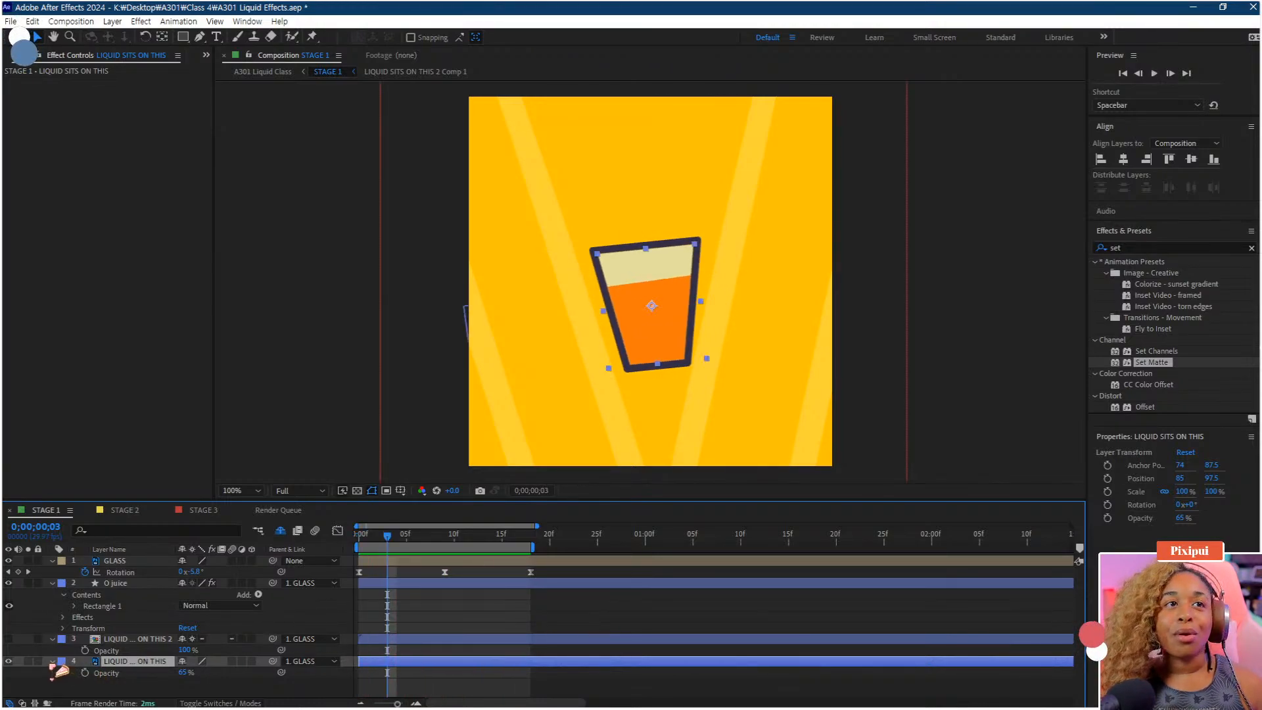
click(52, 639)
click(121, 641)
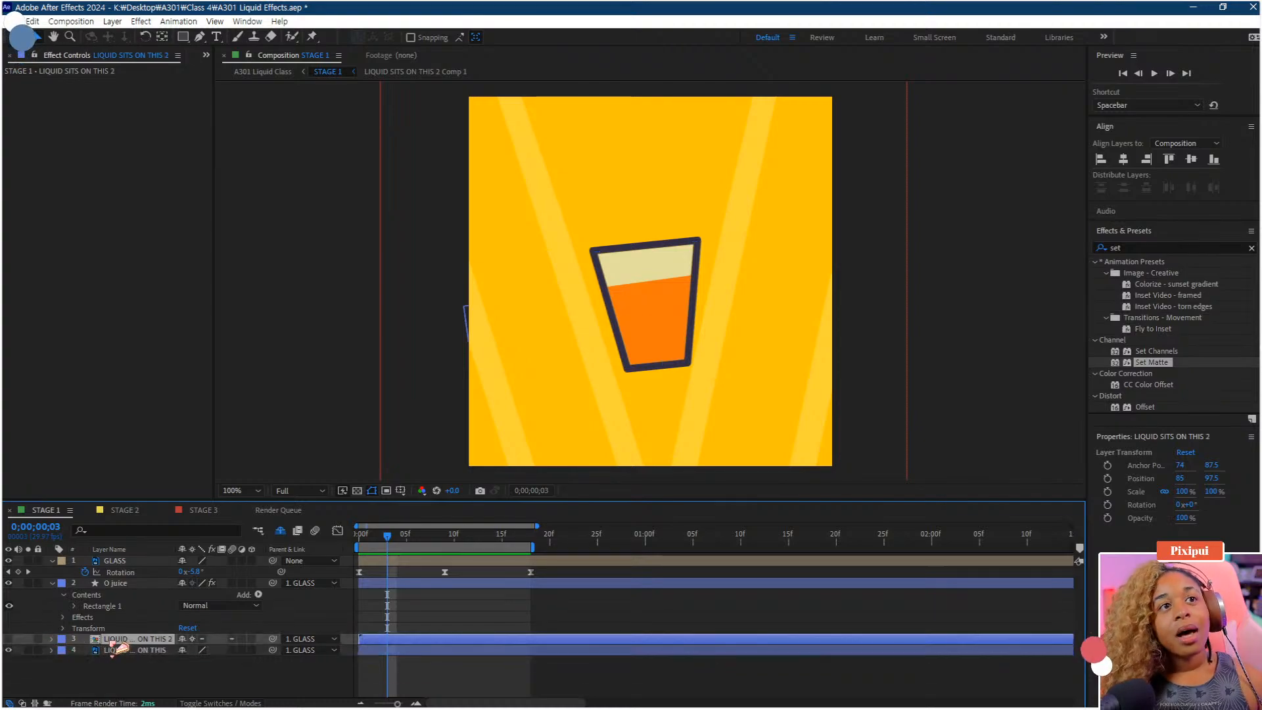
click(130, 682)
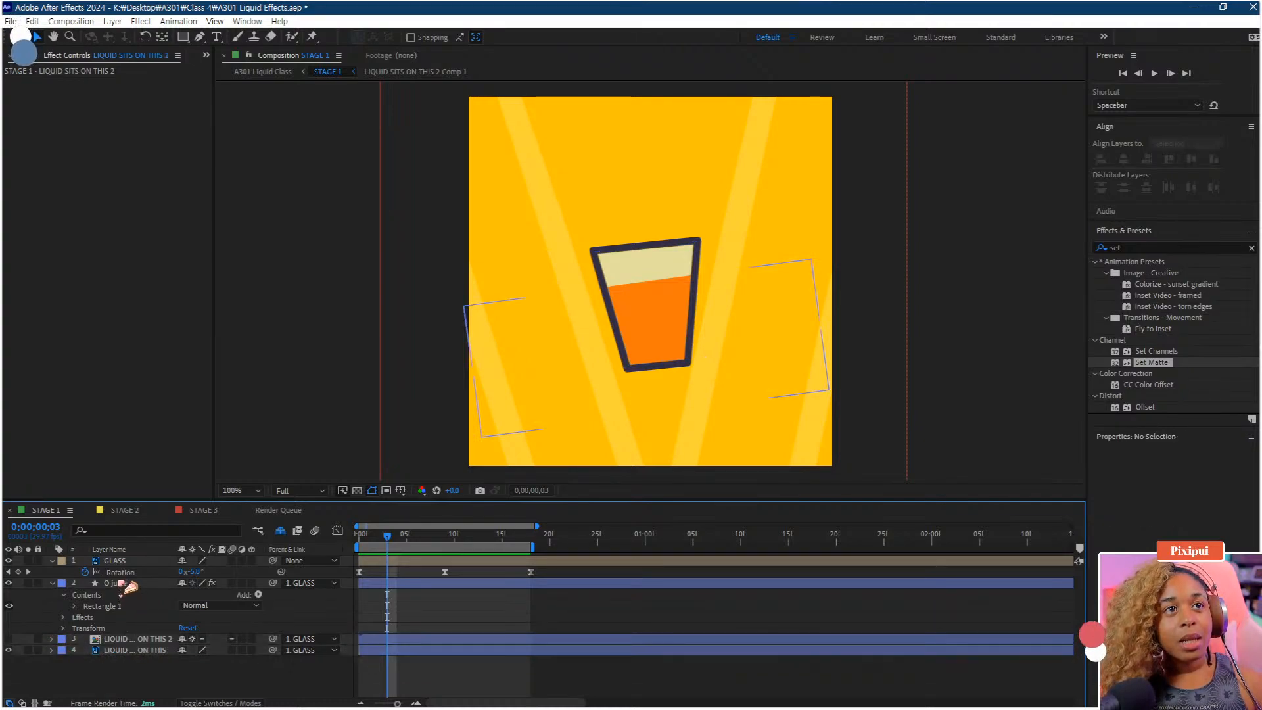
click(125, 584)
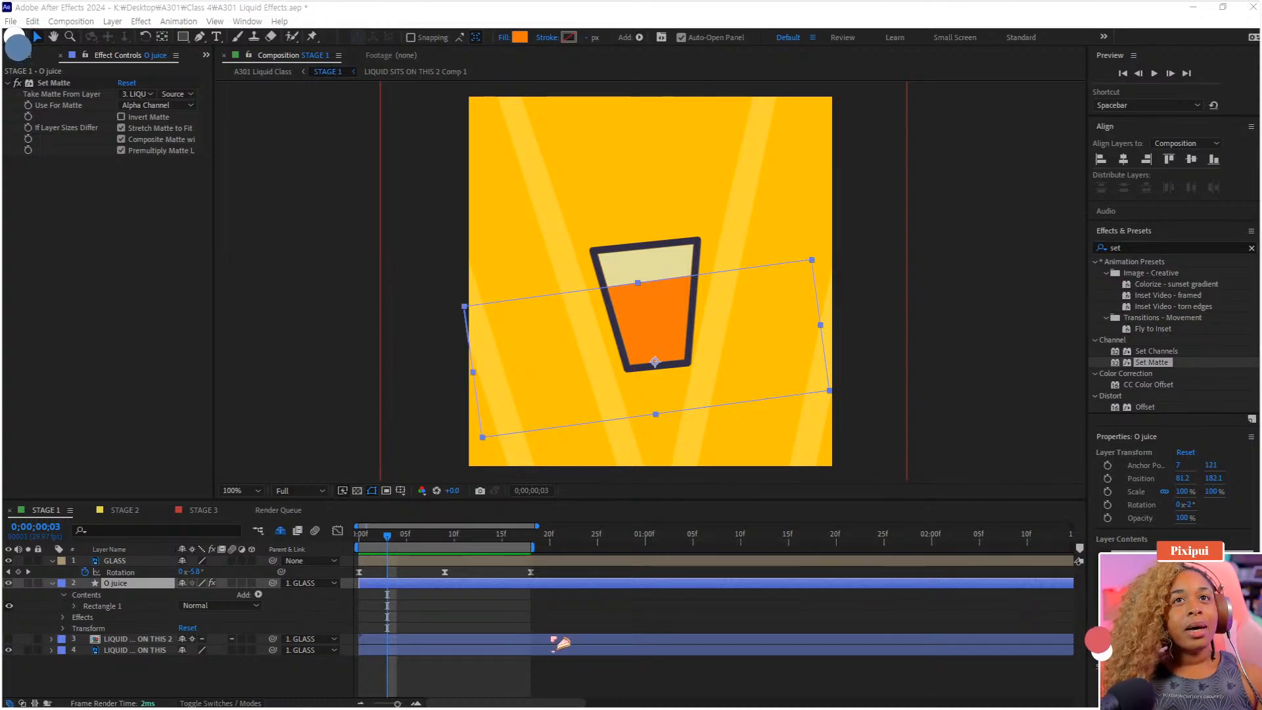
click(130, 682)
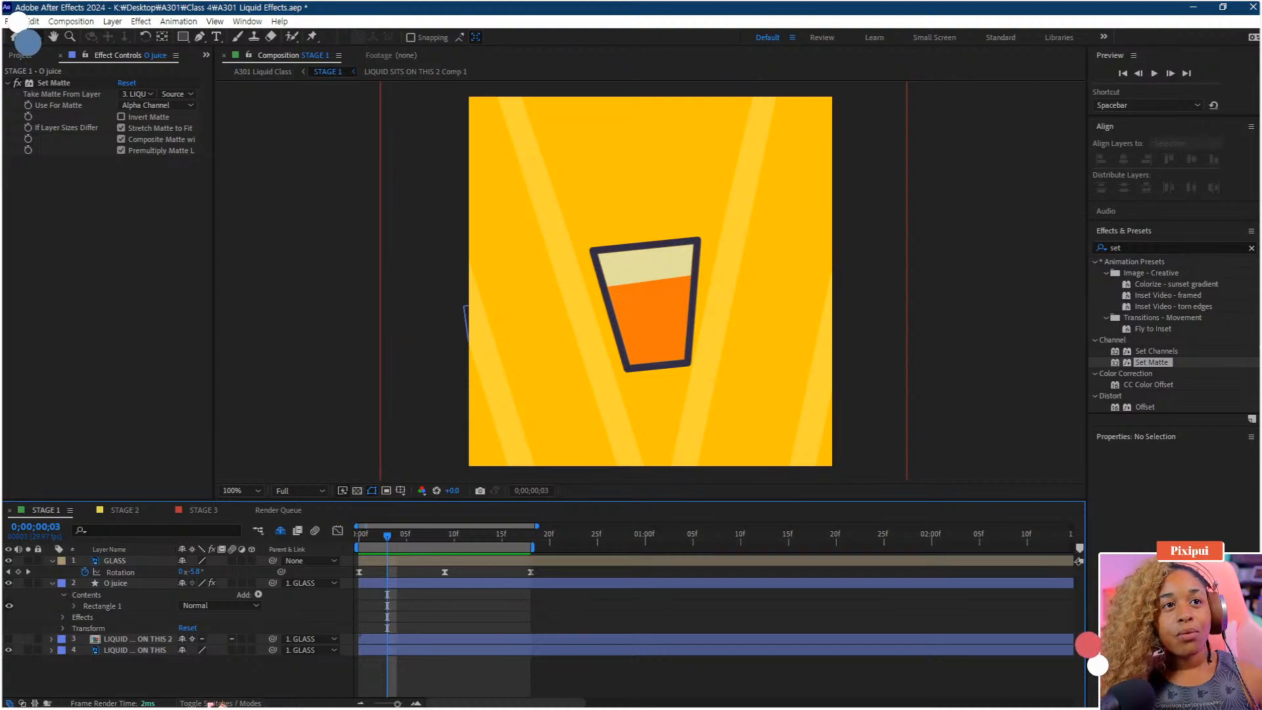
click(221, 704)
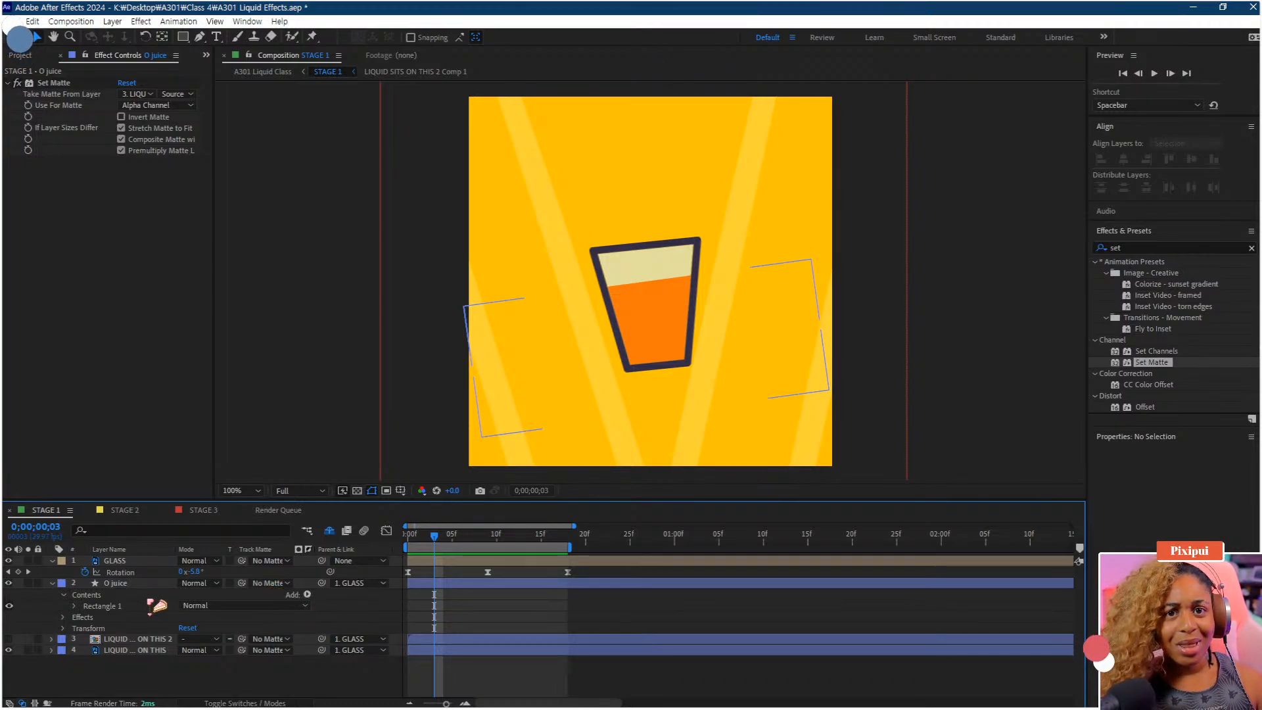
Reveal the LIQUID SITS ON THIS 2 layer's Scale property
click(143, 640)
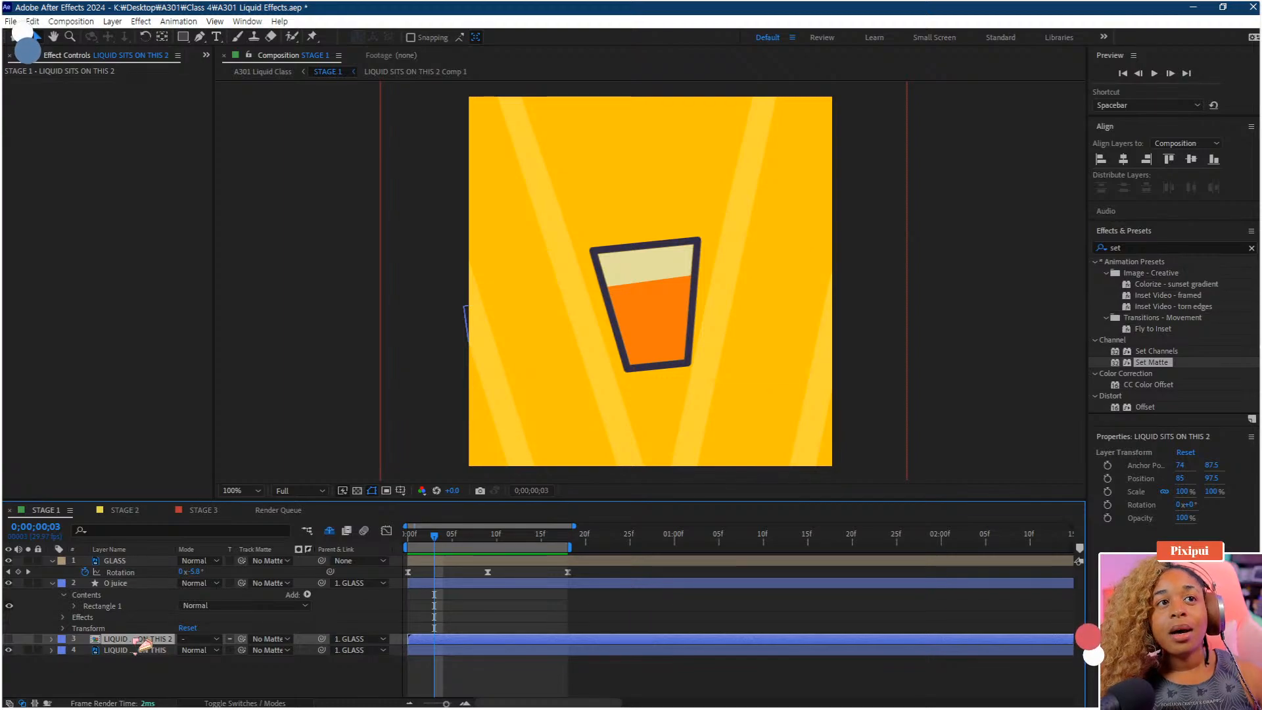
key(s)
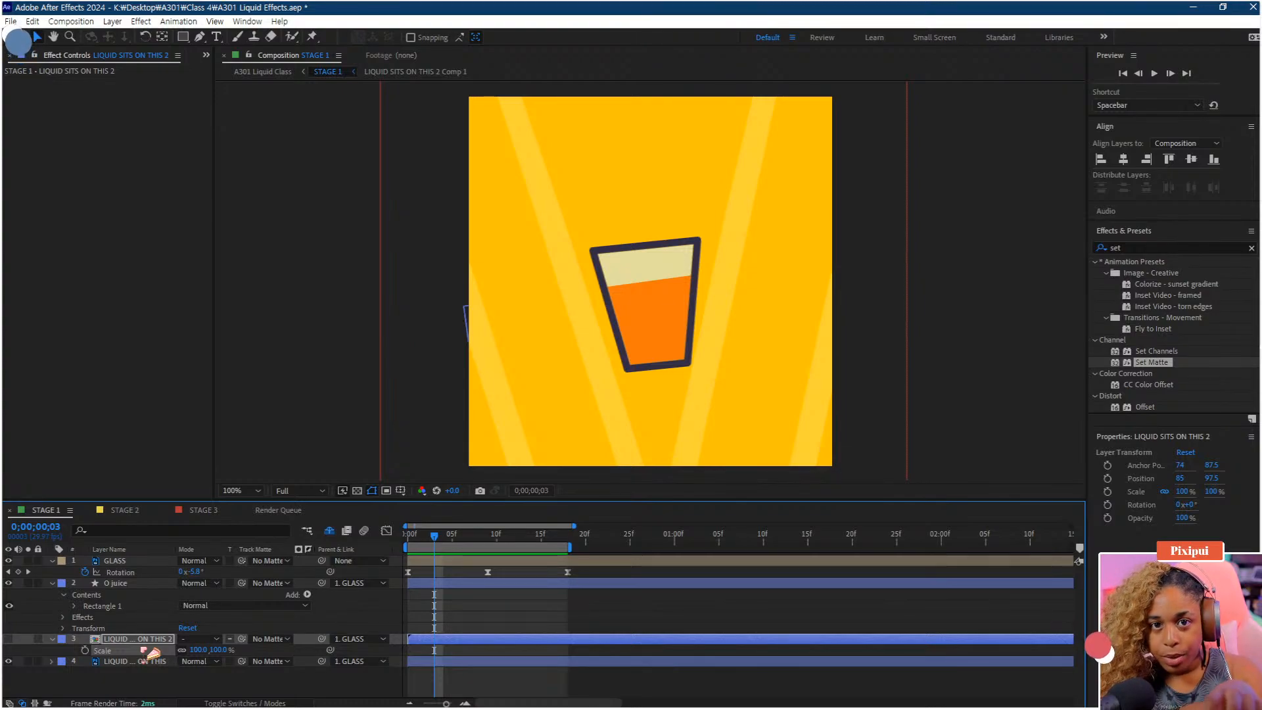
Try setting the O juice layer's track matte to the LIQUID SITS ON THIS layer, then undo it
drag(242, 584, 138, 661)
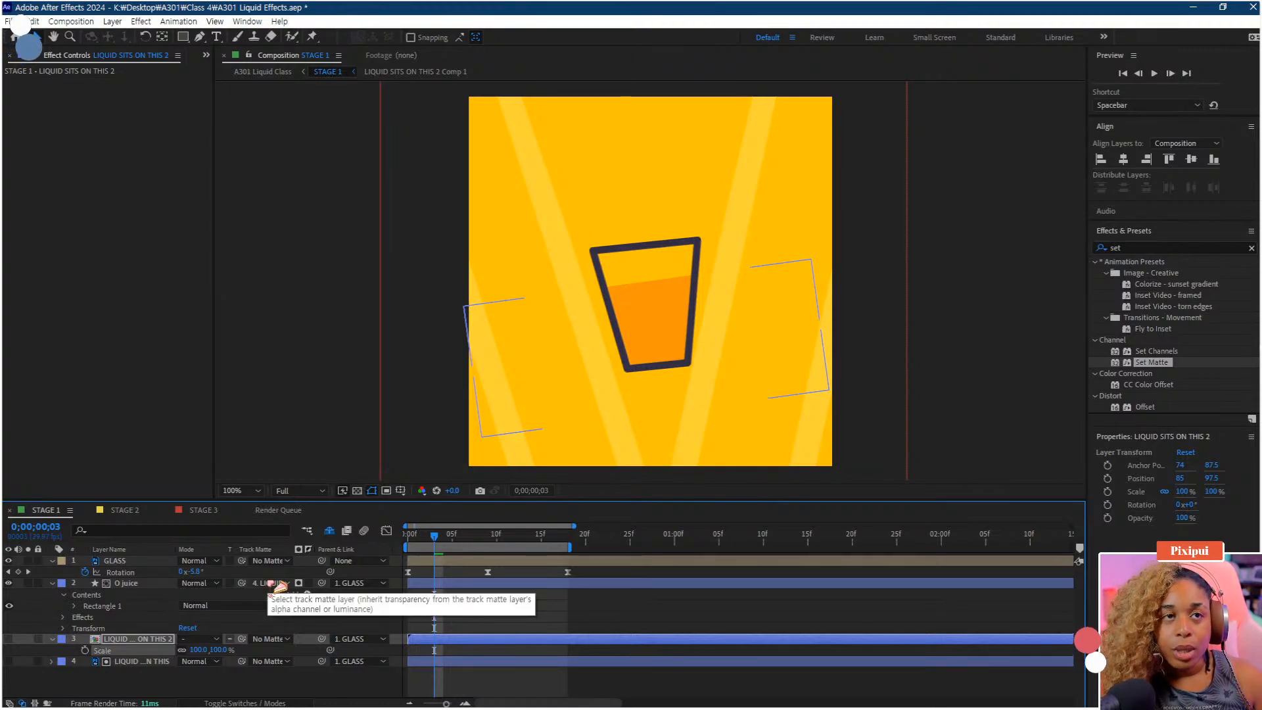
key(ctrl+z)
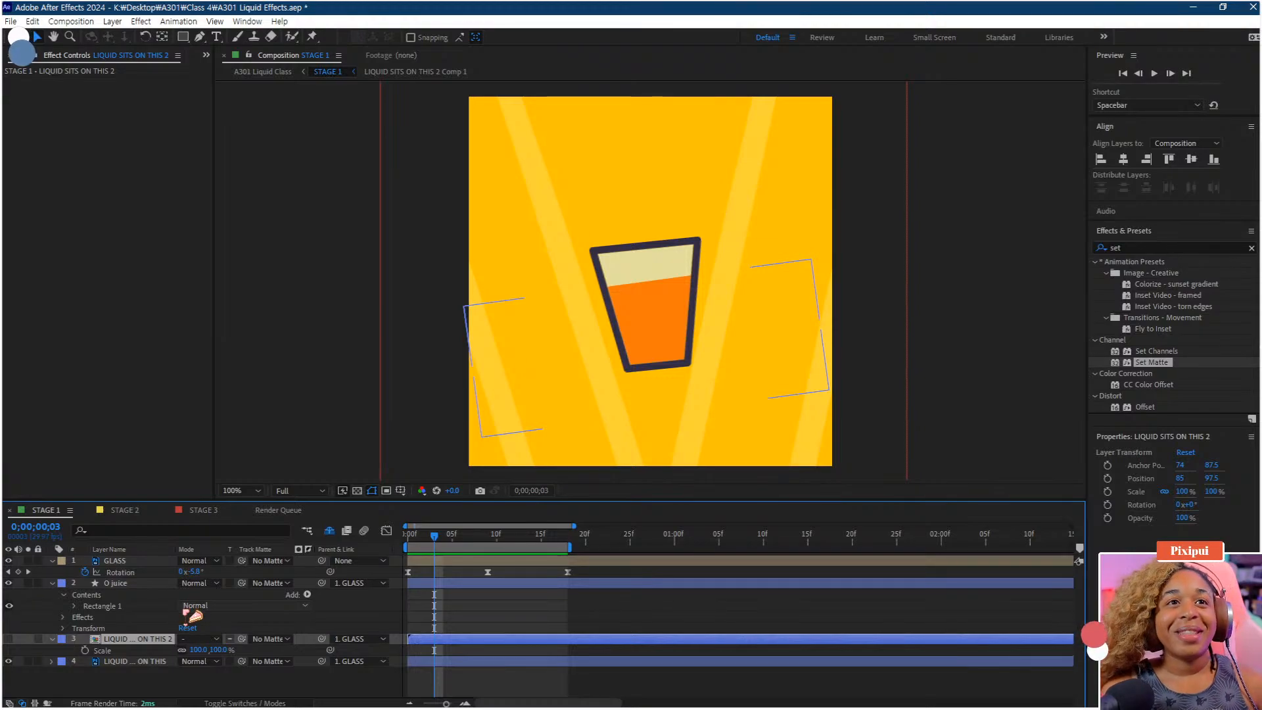
click(161, 691)
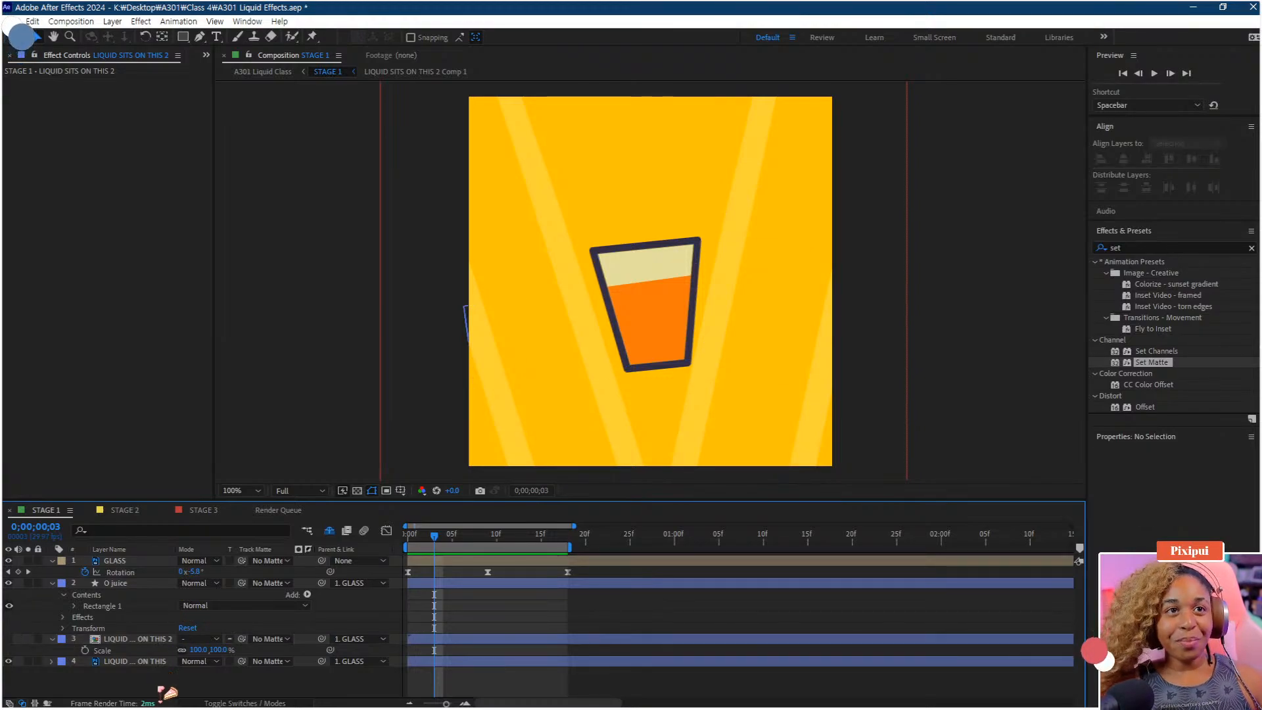
click(140, 641)
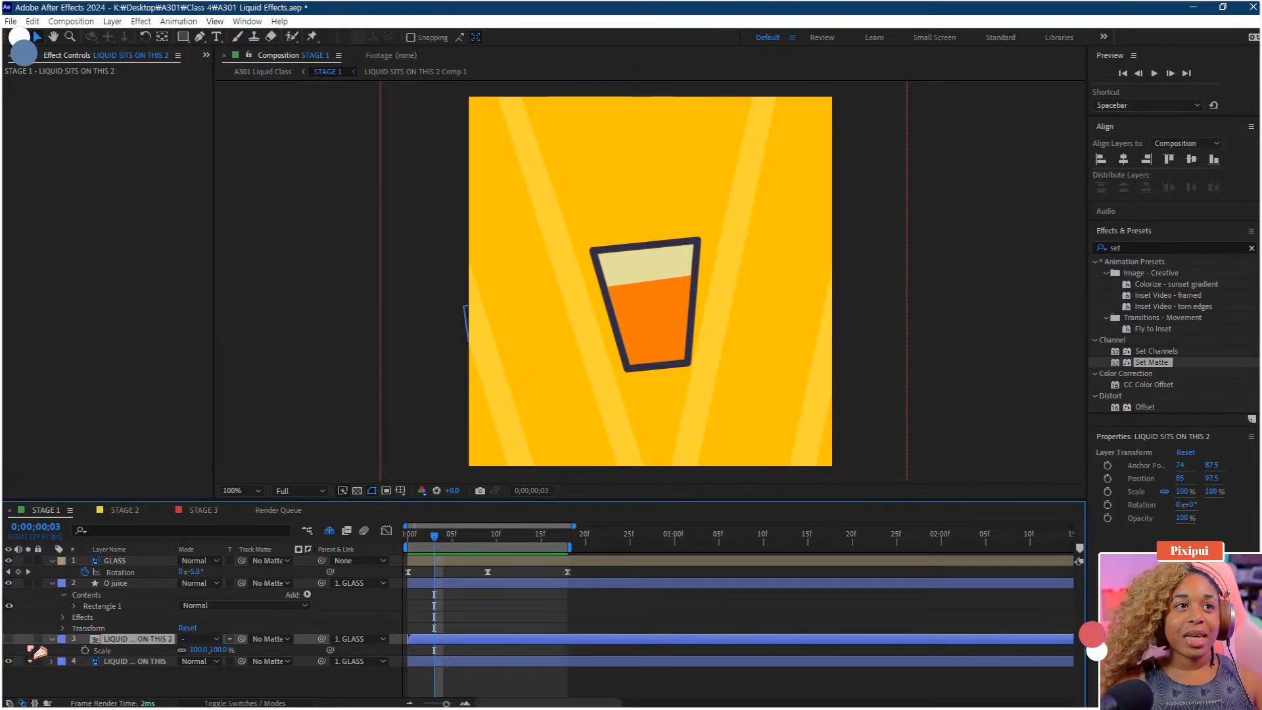
Show the LIQUID SITS ON THIS 2 layer, scale it down to 89%, and preview the animation from the start
click(8, 638)
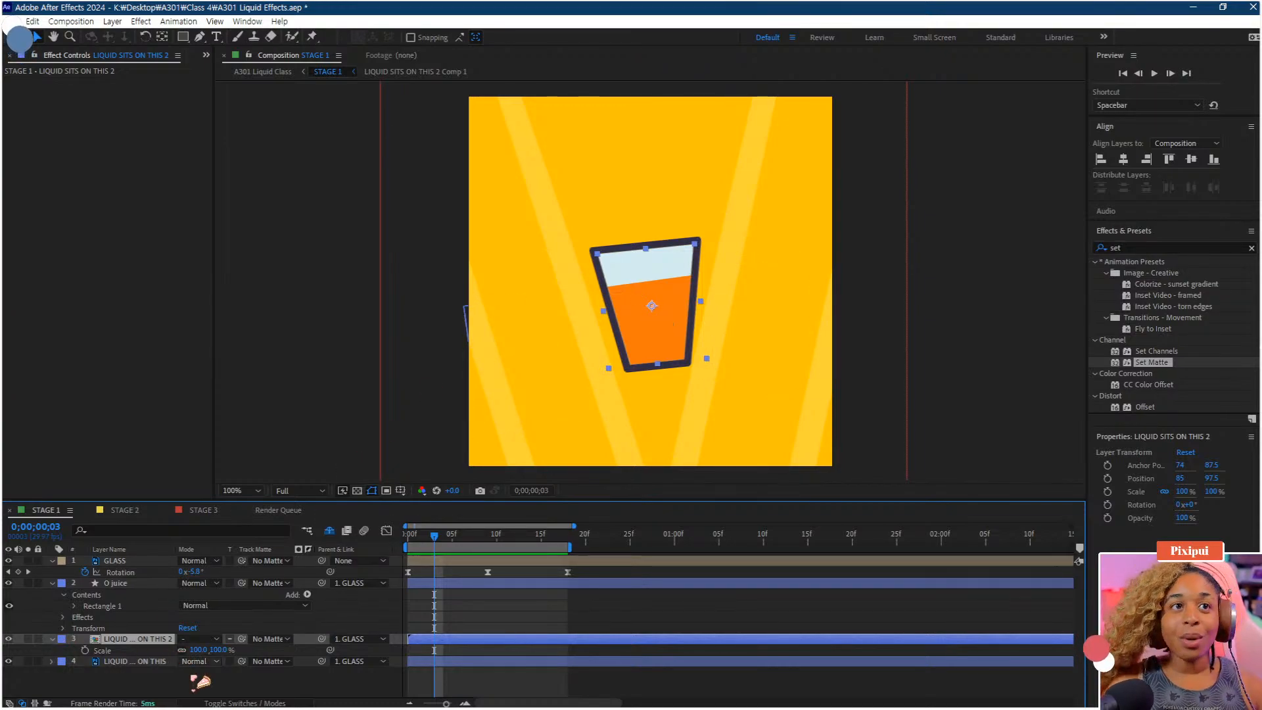
drag(197, 649, 18, 649)
key(space)
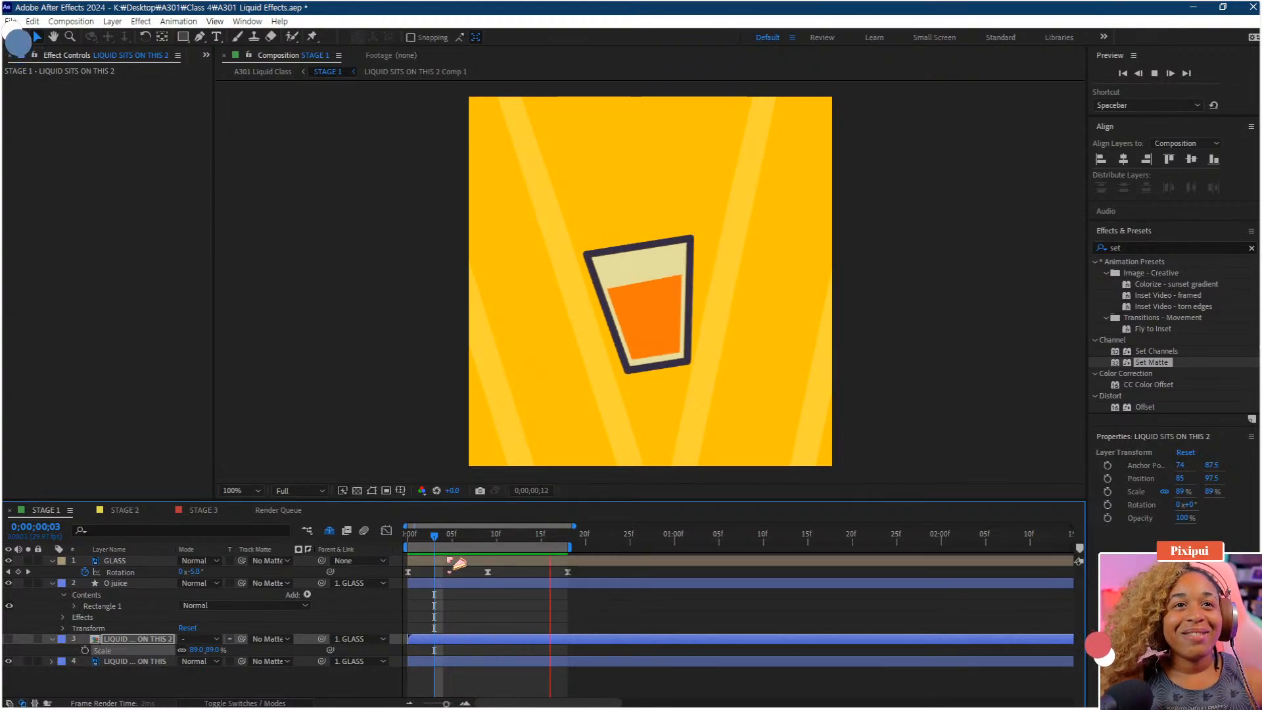
key(space)
key(Home)
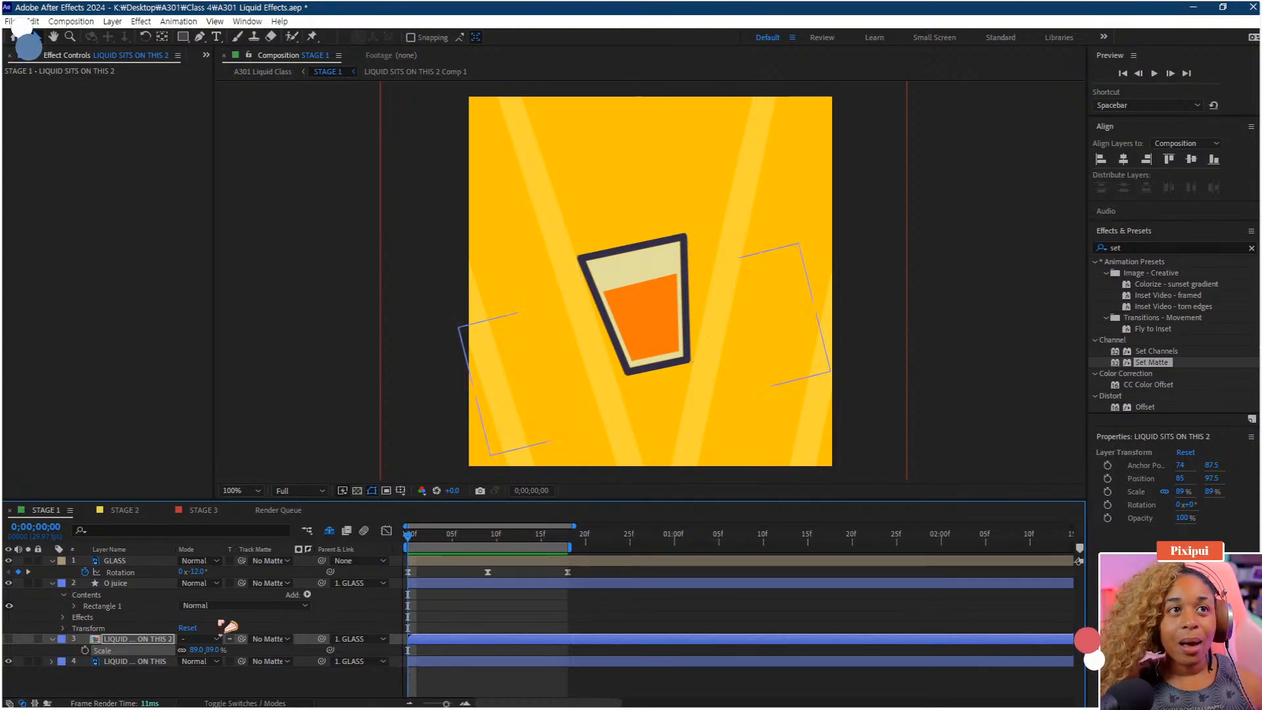
Copy the GLASS layer's rotation keyframes onto the O juice layer's Rotation and preview the result
click(52, 639)
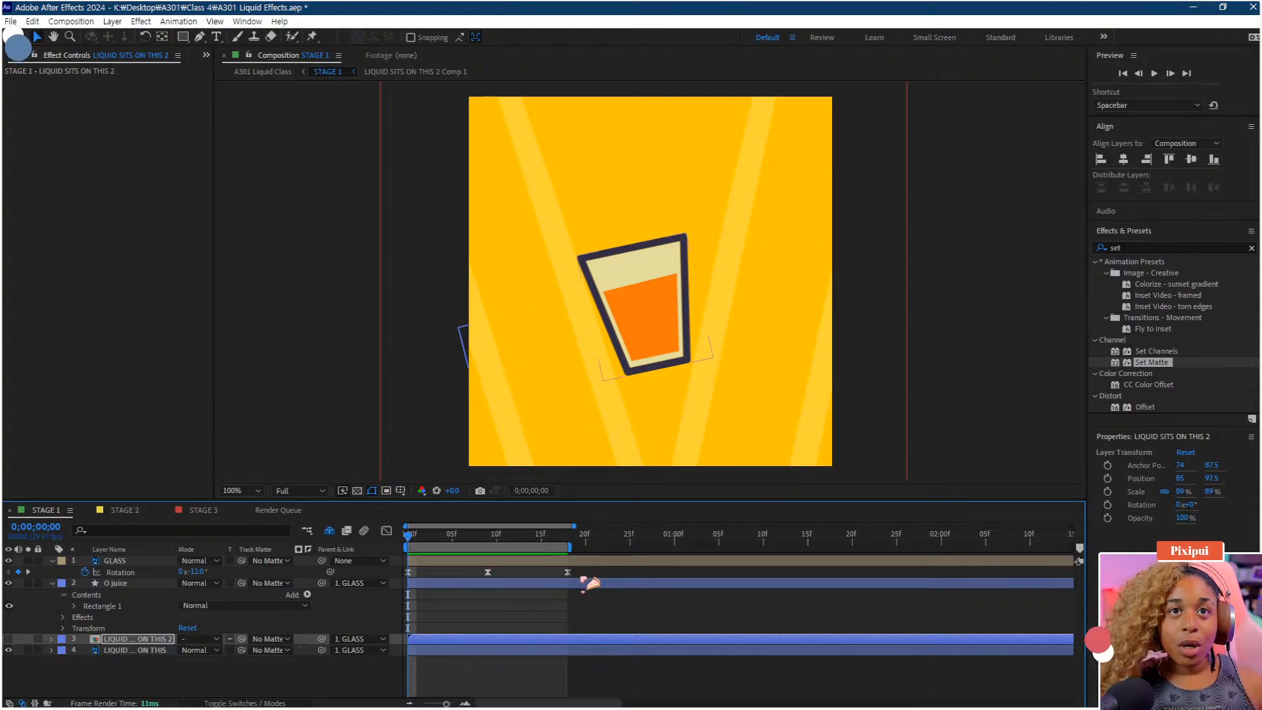
drag(583, 570, 339, 582)
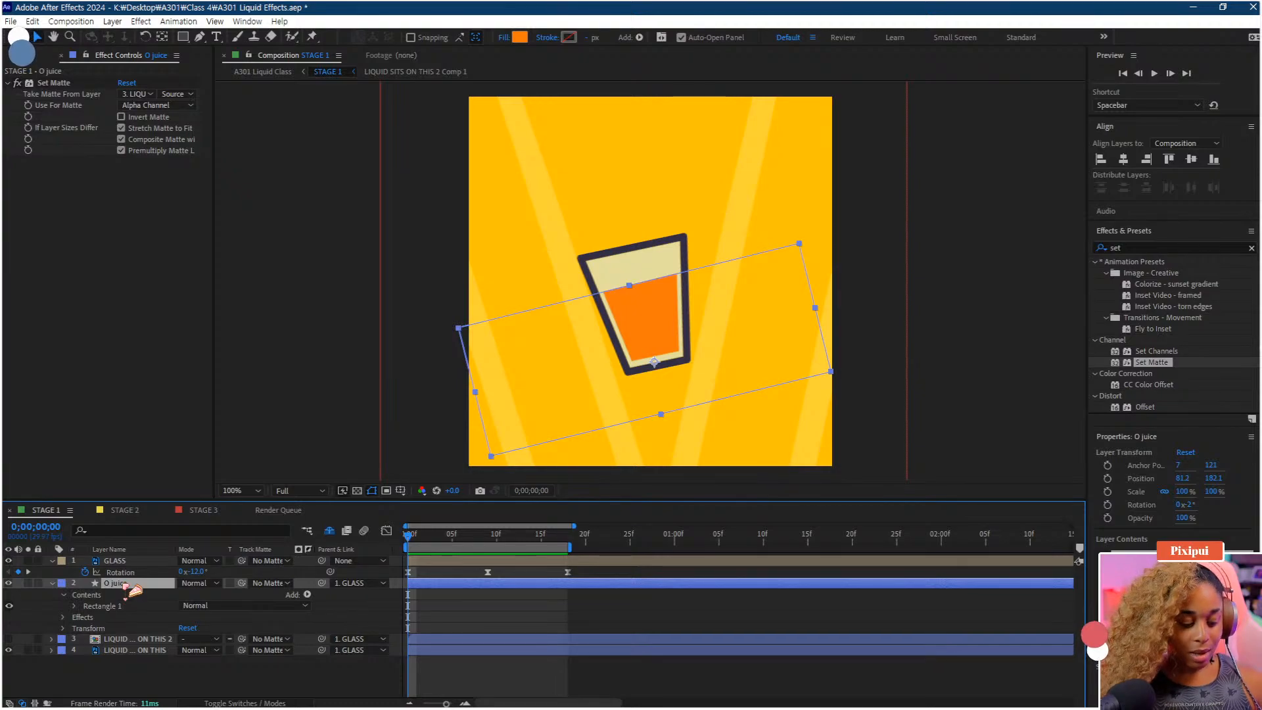
key(r)
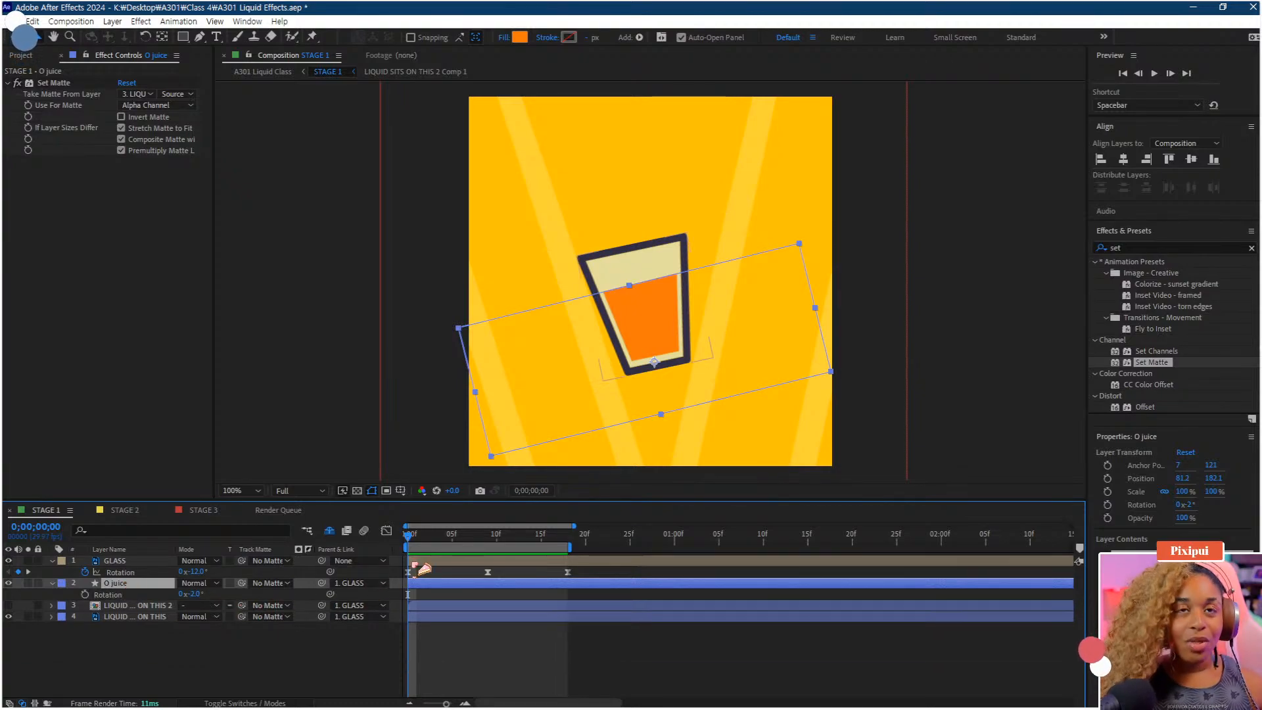
key(ctrl+v)
key(space)
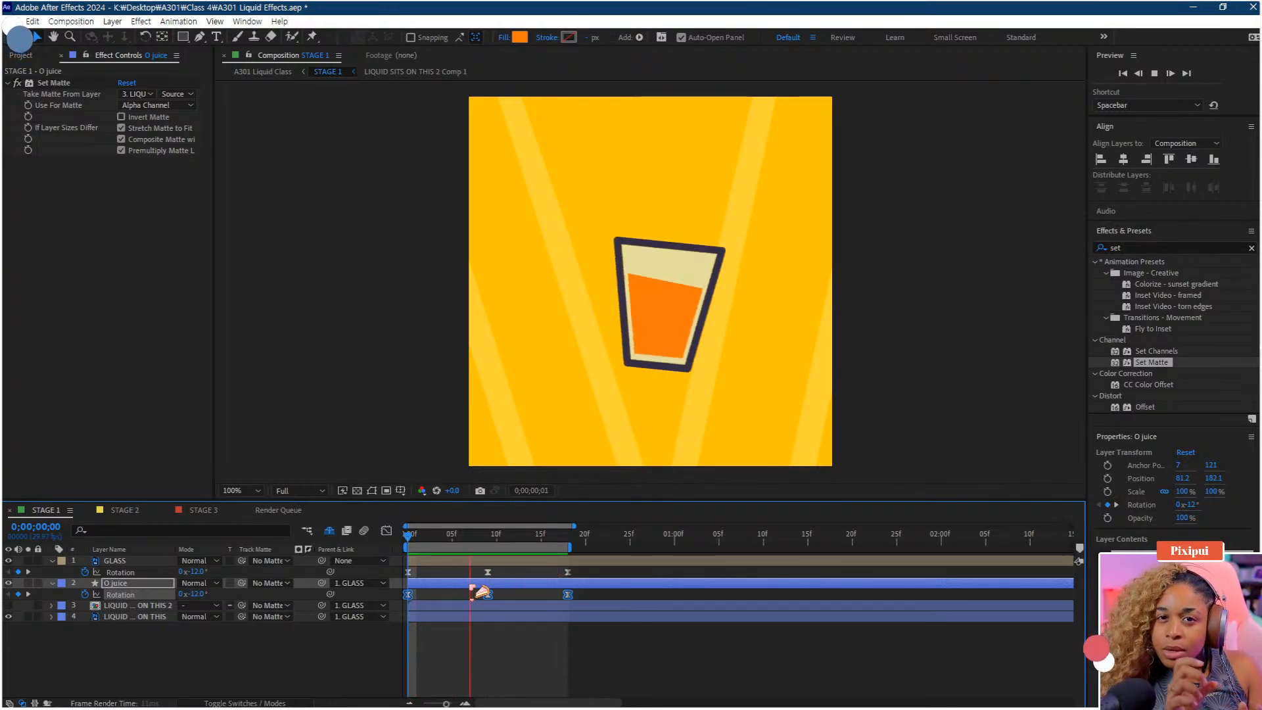
key(space)
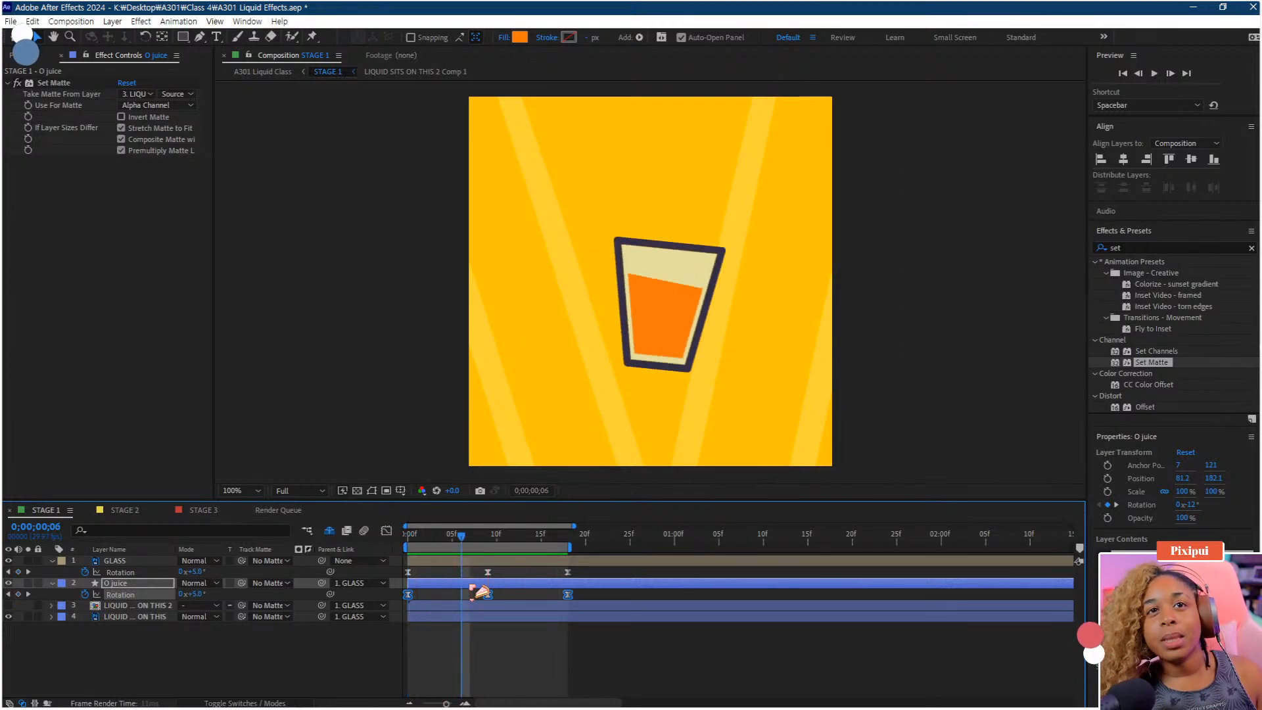
In the Graph Editor, lengthen the ease handle of the O juice rotation curve's first keyframe and preview
click(387, 530)
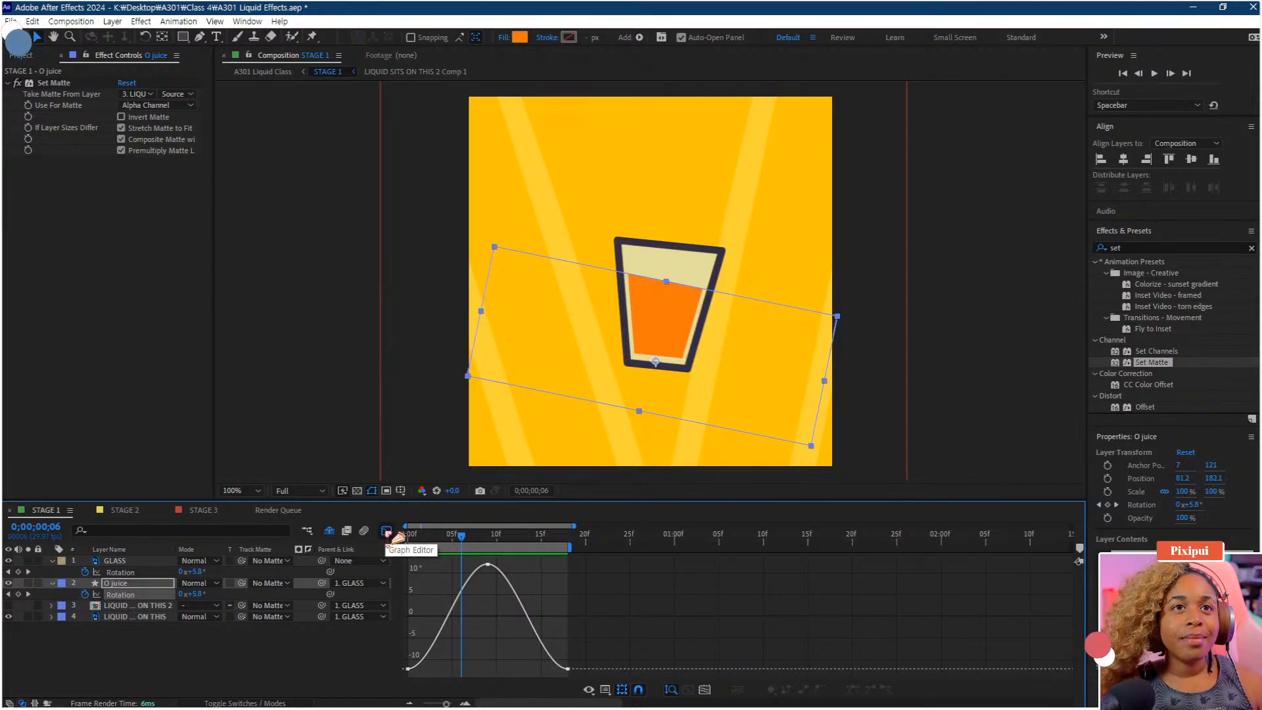
drag(497, 633, 341, 696)
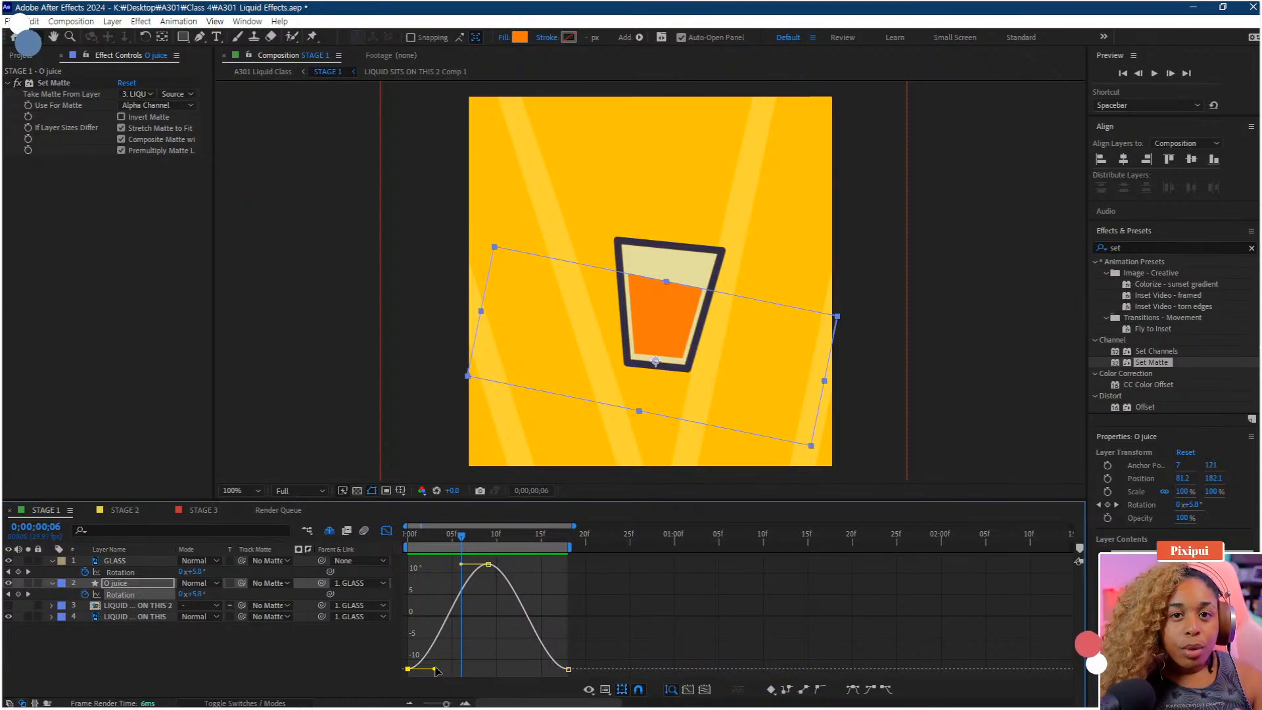
drag(461, 539, 396, 560)
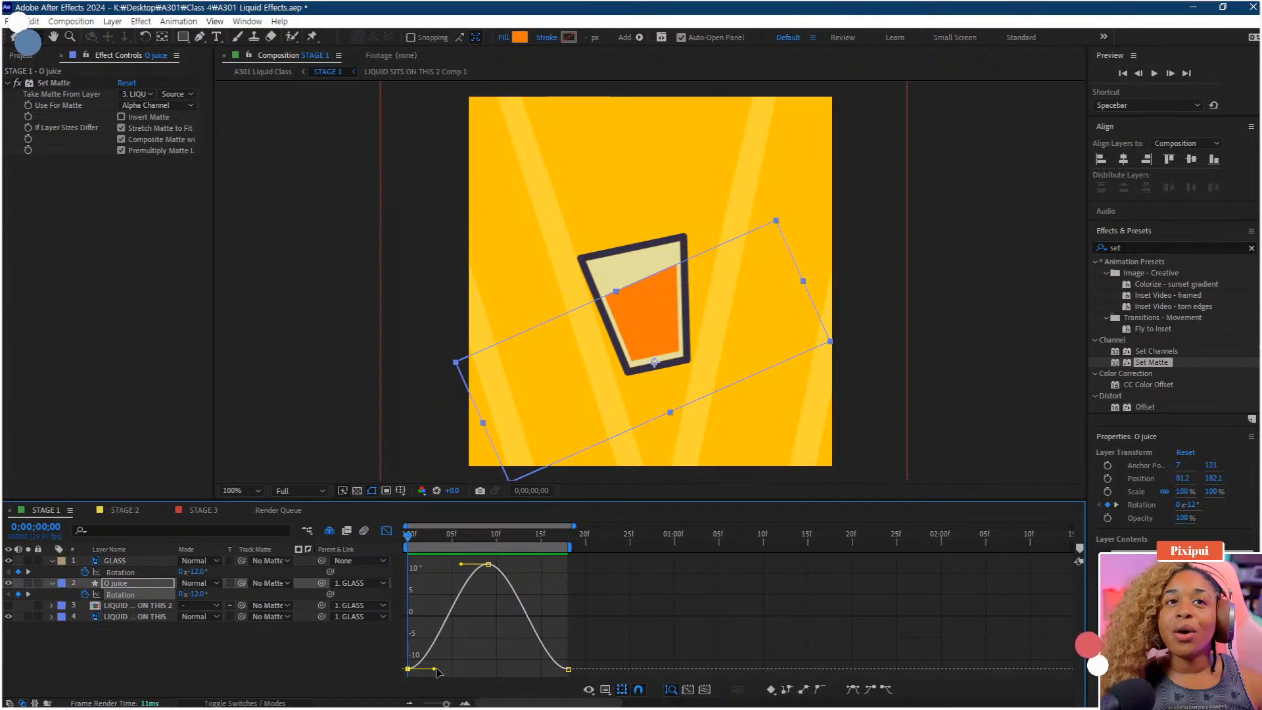
drag(438, 670, 475, 669)
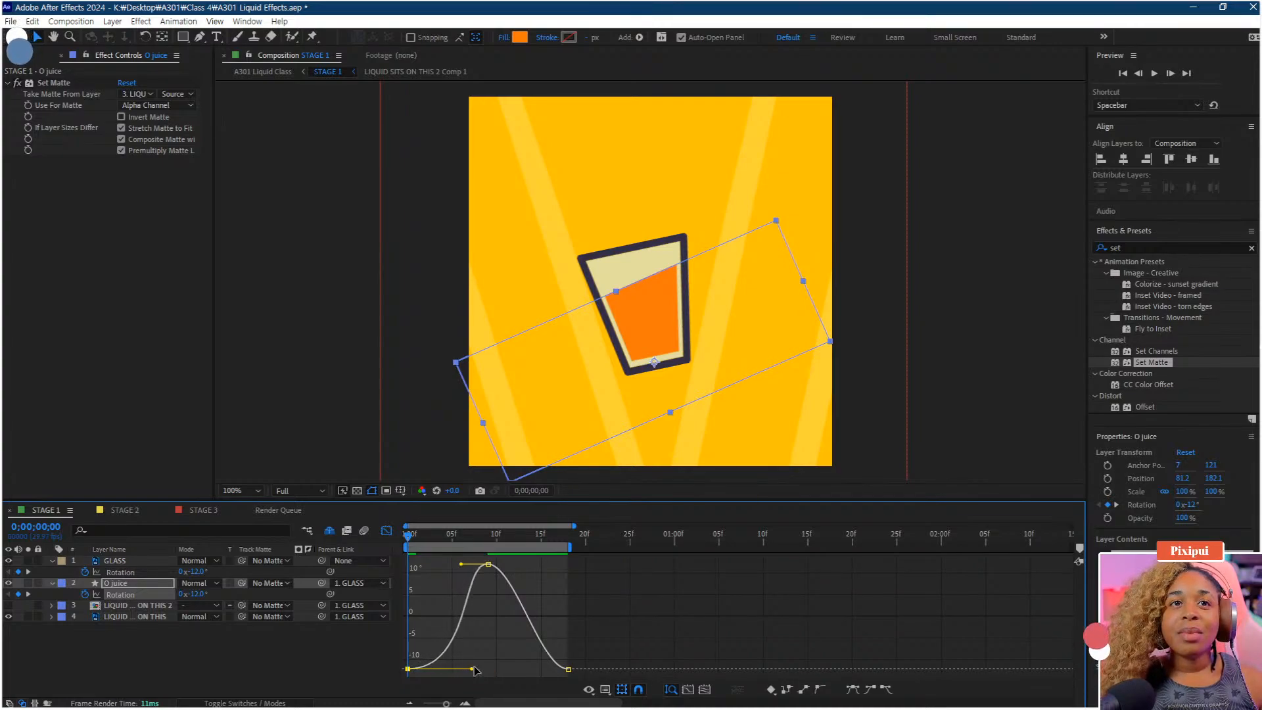
key(space)
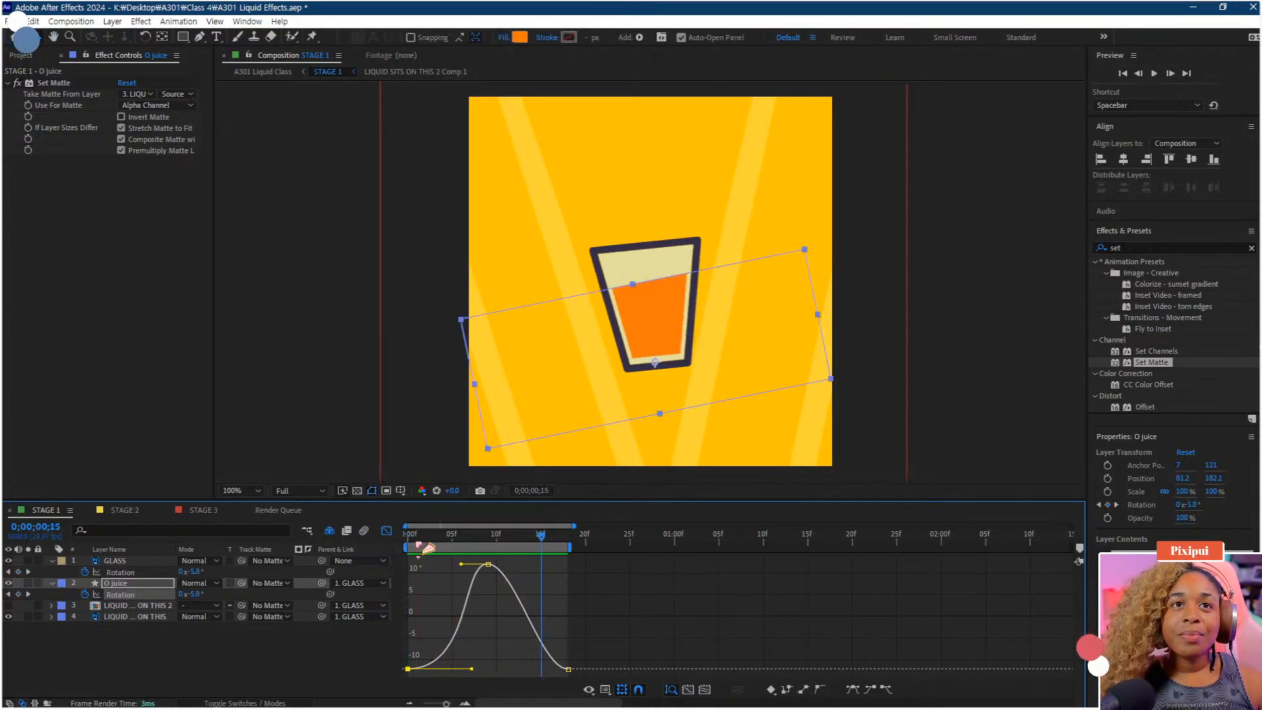
key(space)
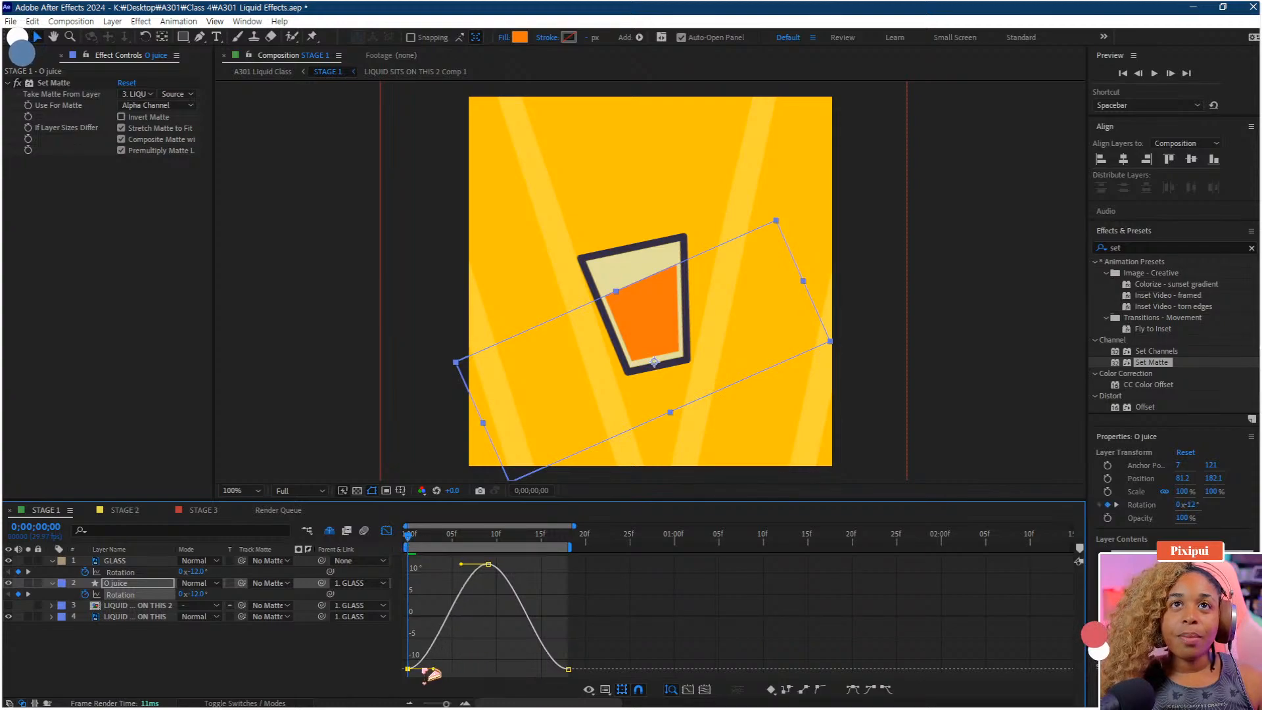
Undo the recent curve edits, then re-extend the first keyframe's ease handle and ease the peak keyframe
drag(413, 536, 454, 540)
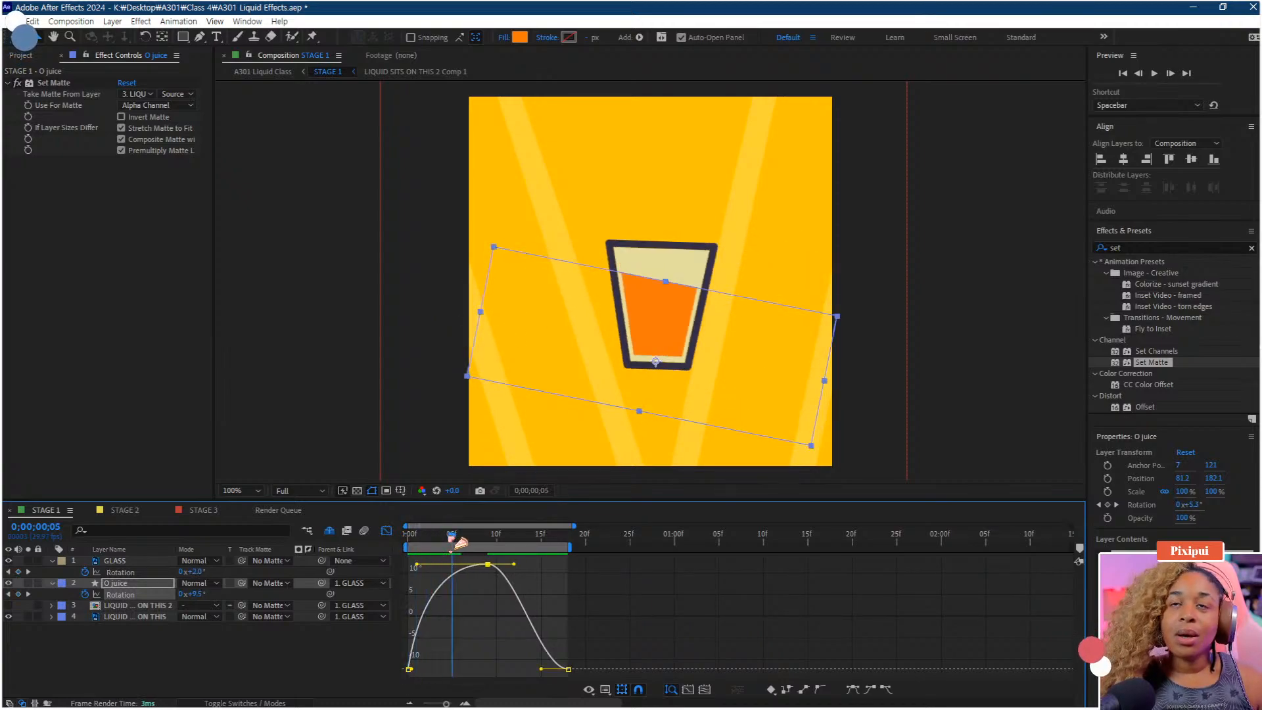
key(ctrl+z)
key(ctrl+z)
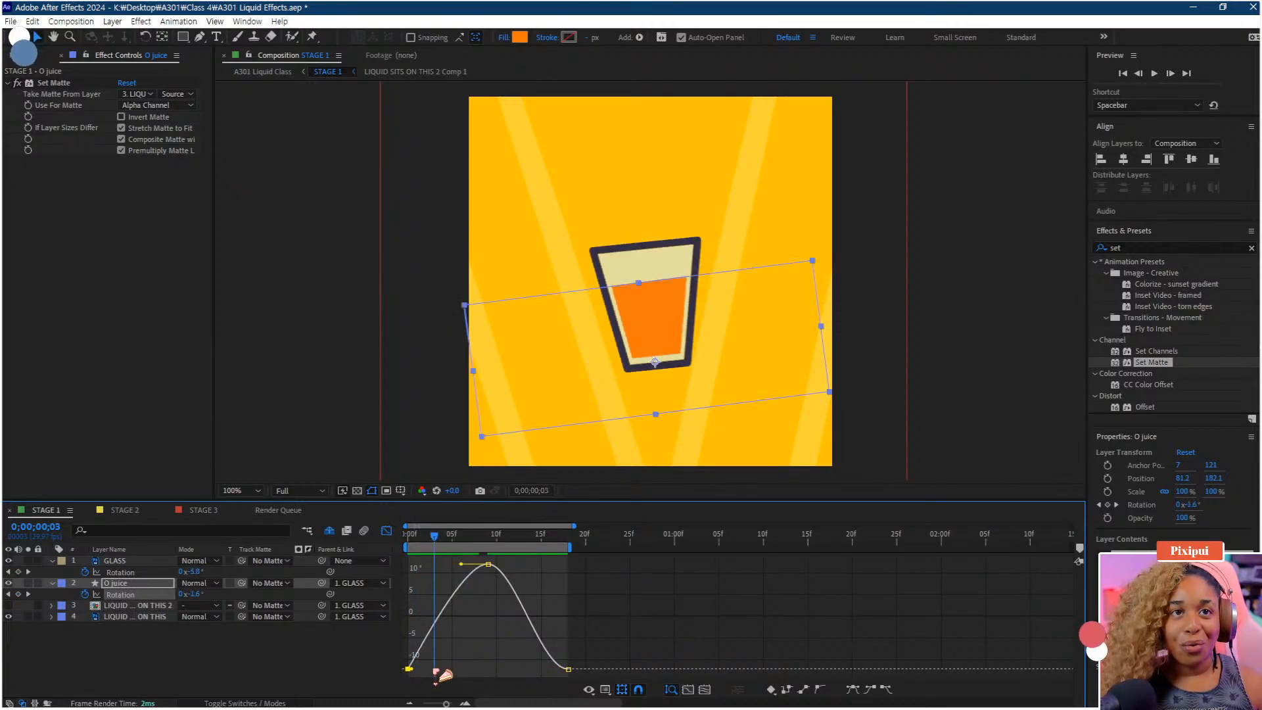
key(ctrl+z)
drag(473, 669, 485, 669)
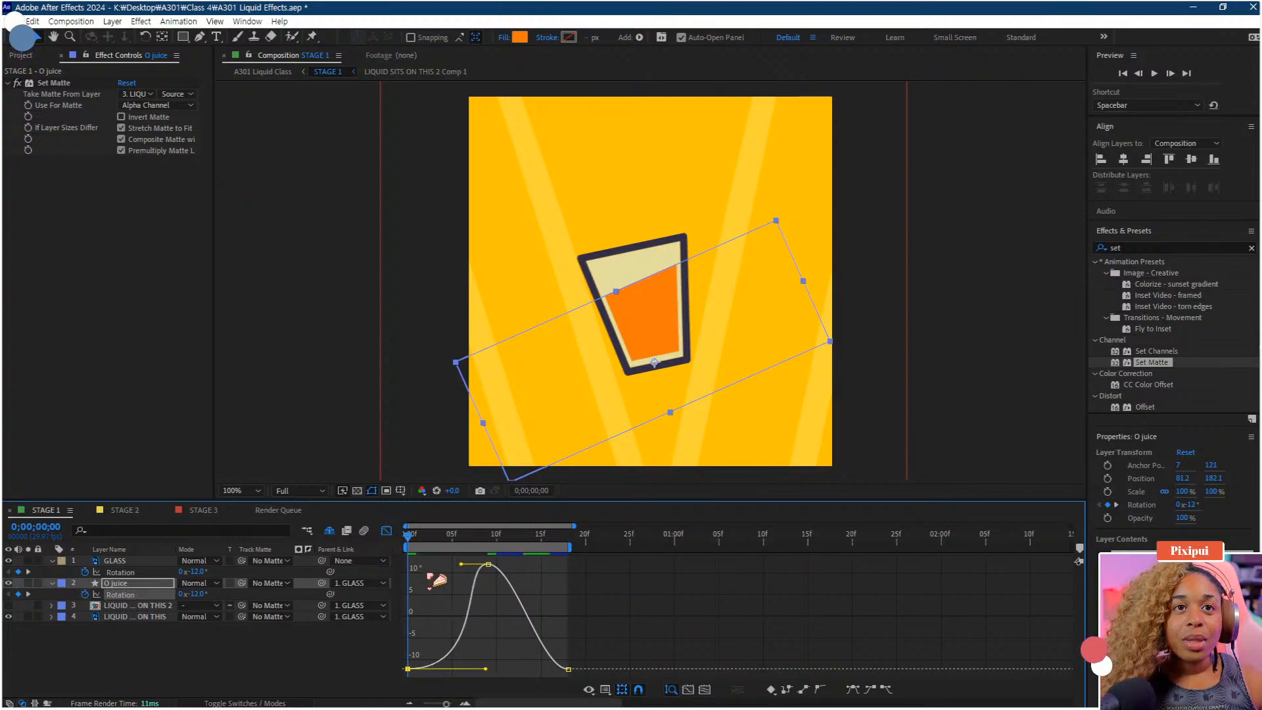
drag(414, 536, 542, 565)
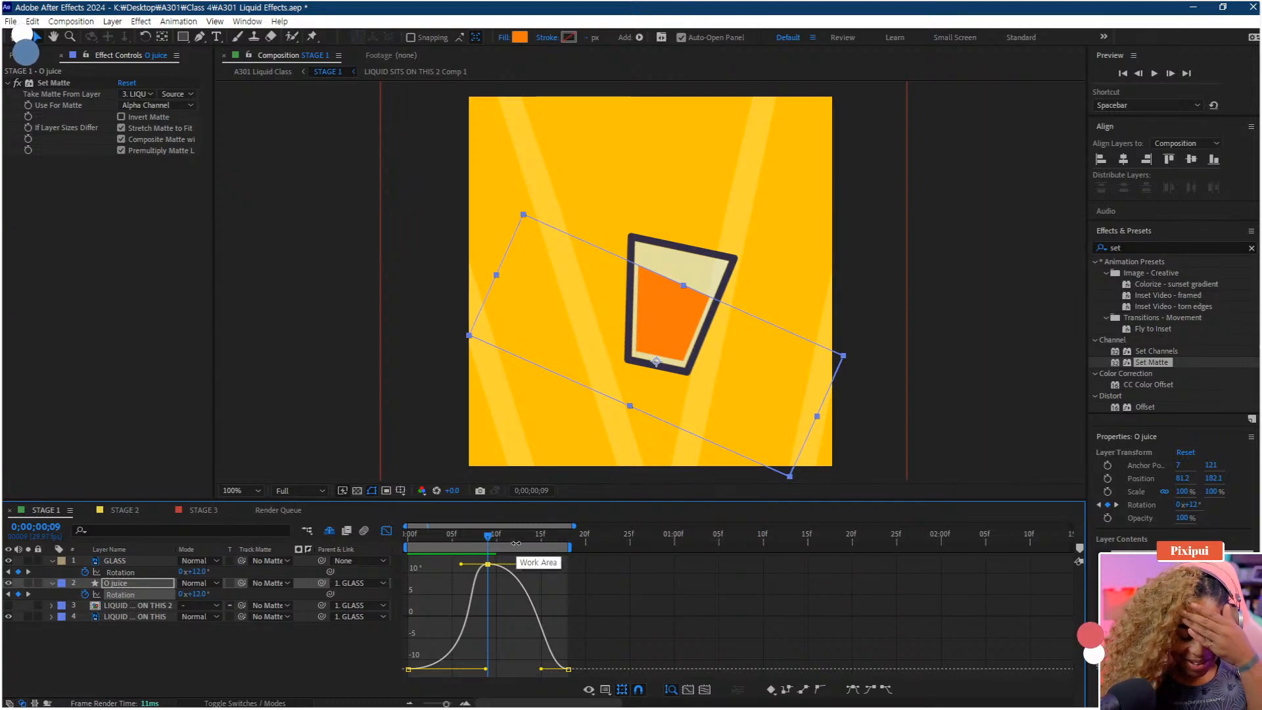
Lengthen the ease handle of the rotation curve's final keyframe and preview the motion
drag(493, 536, 515, 541)
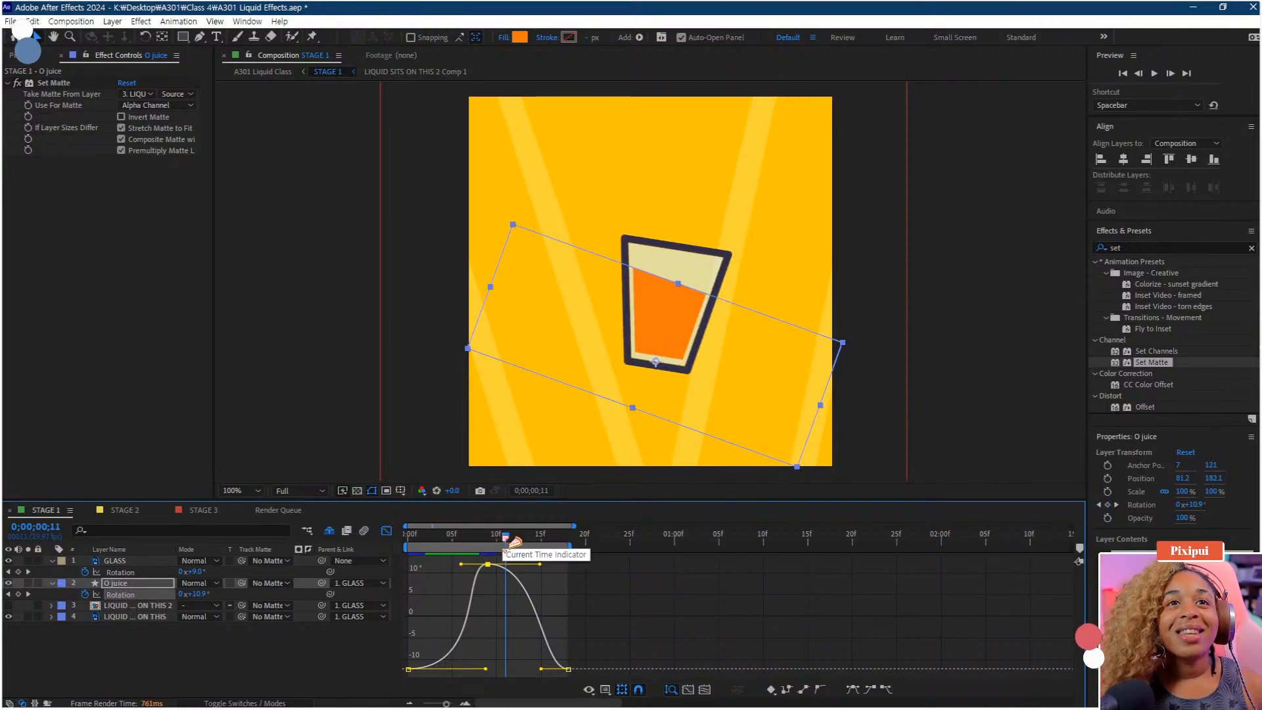
key(space)
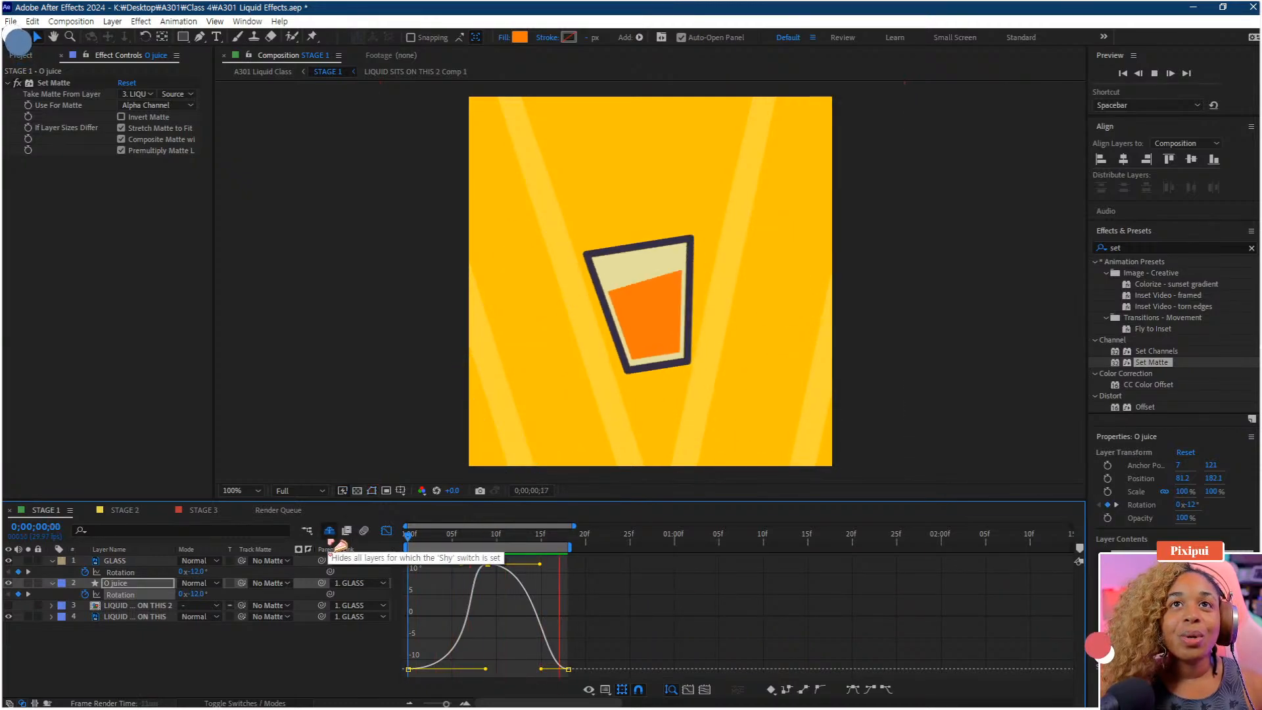
key(space)
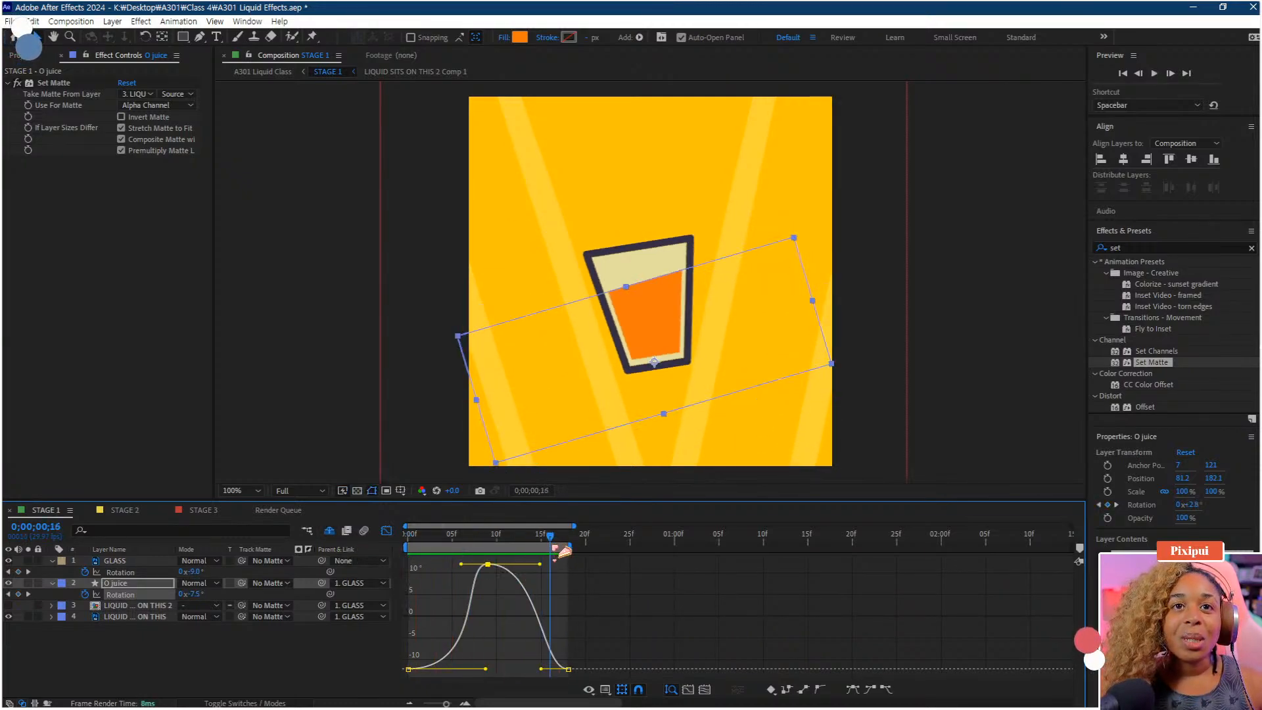
drag(559, 550, 568, 549)
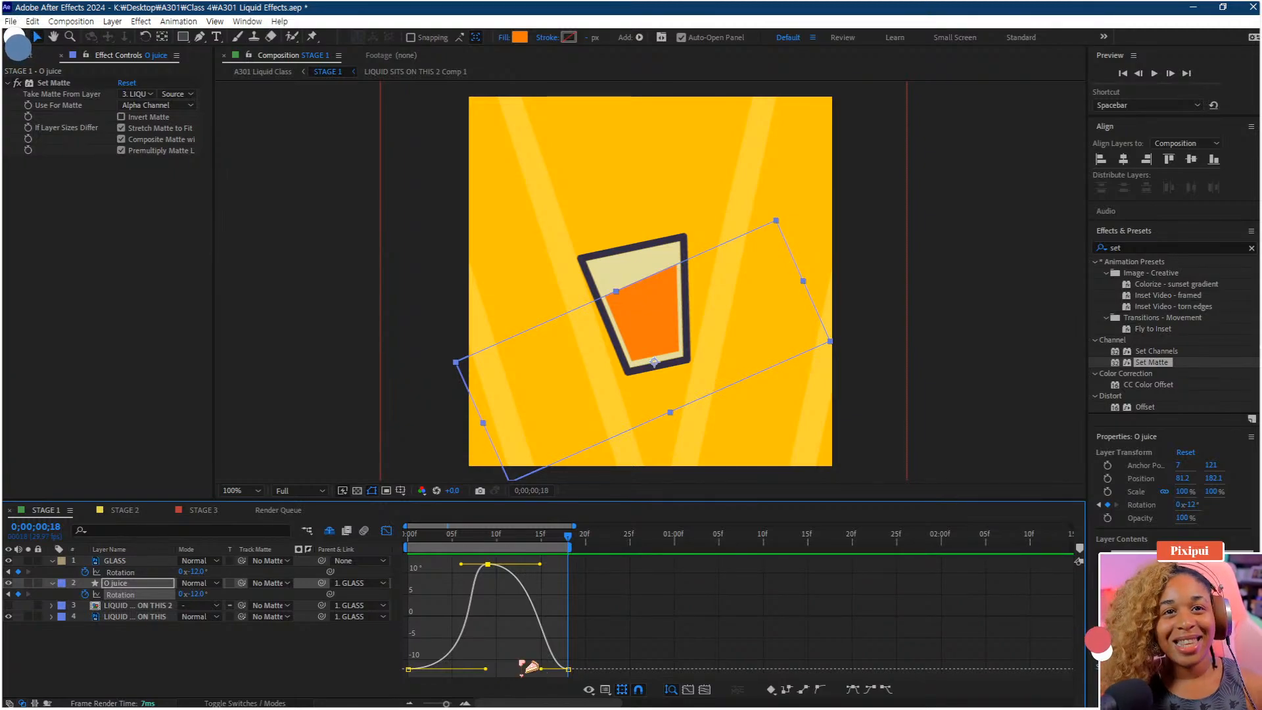
drag(541, 669, 556, 671)
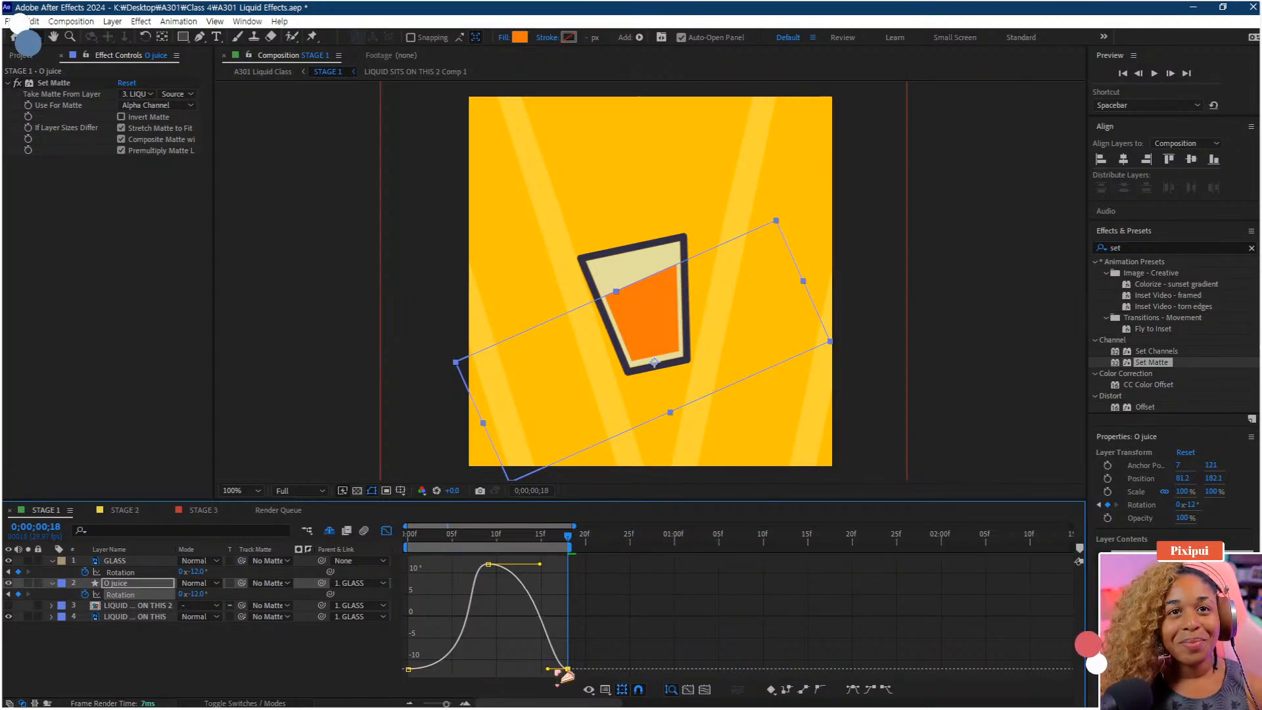
key(space)
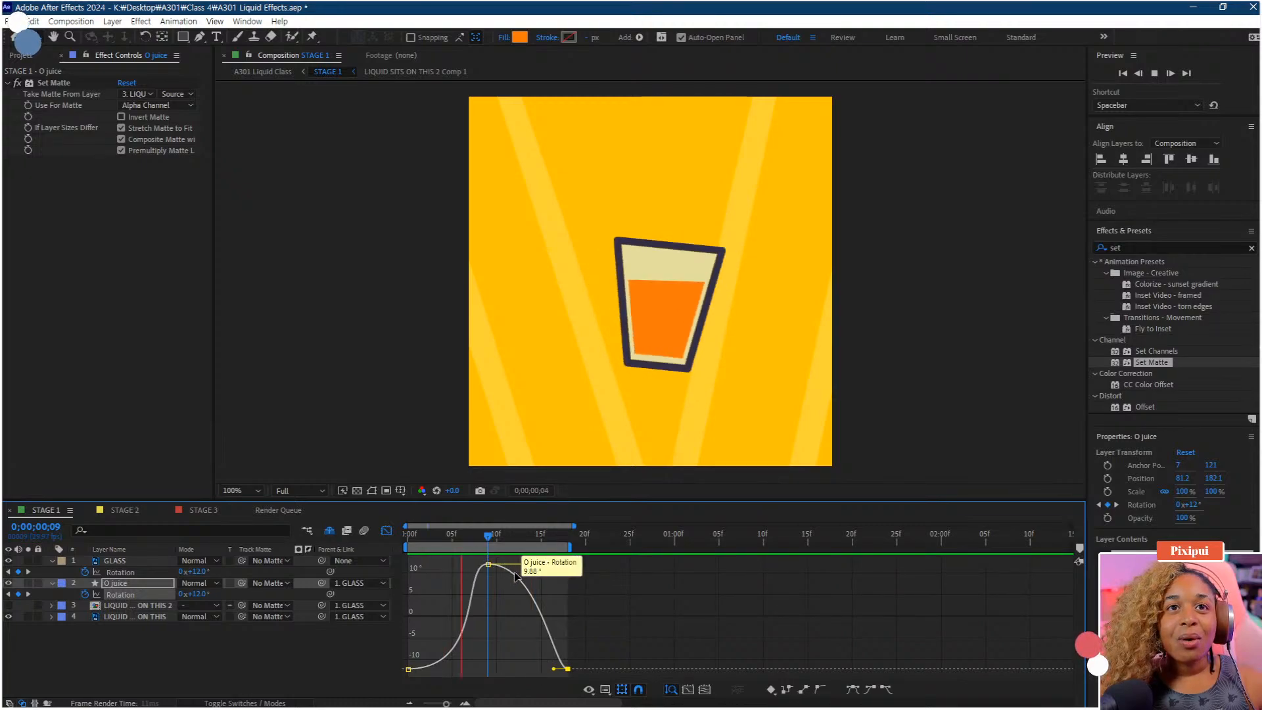
key(space)
Lower the first and last O juice rotation keyframes to about -14.4° and preview the animation
drag(589, 626, 404, 672)
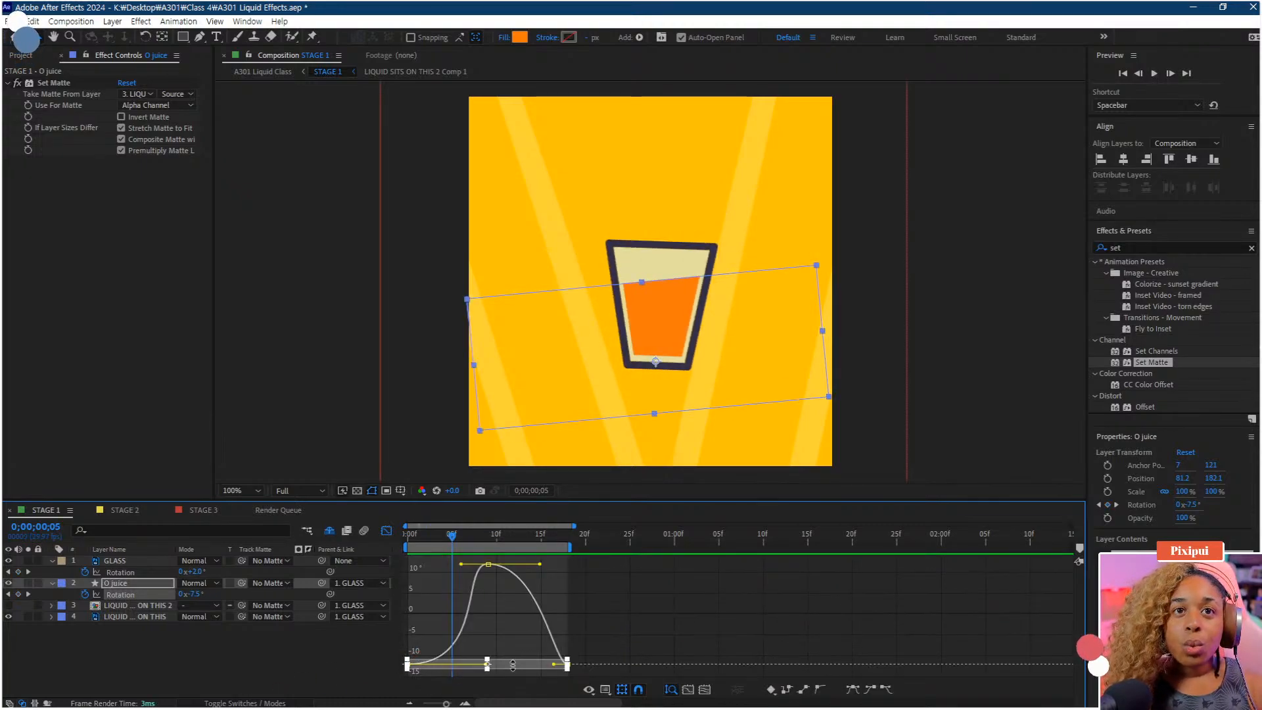
drag(524, 670, 521, 682)
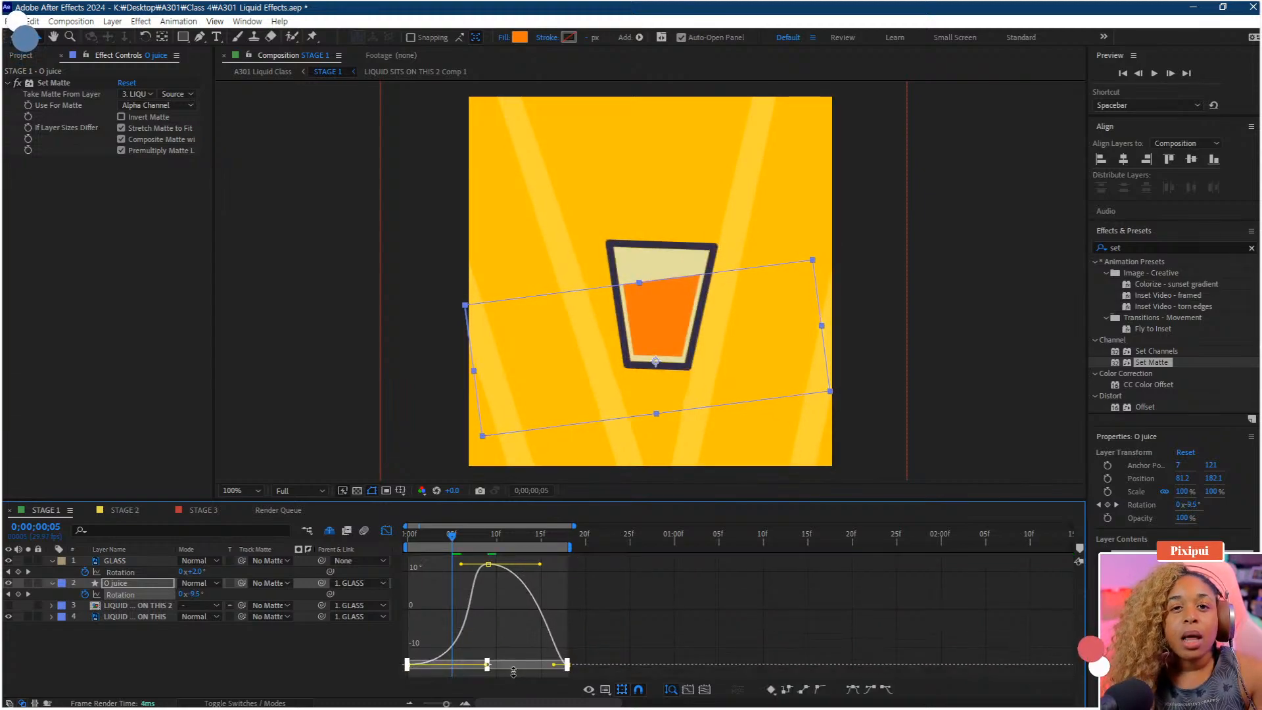
click(492, 564)
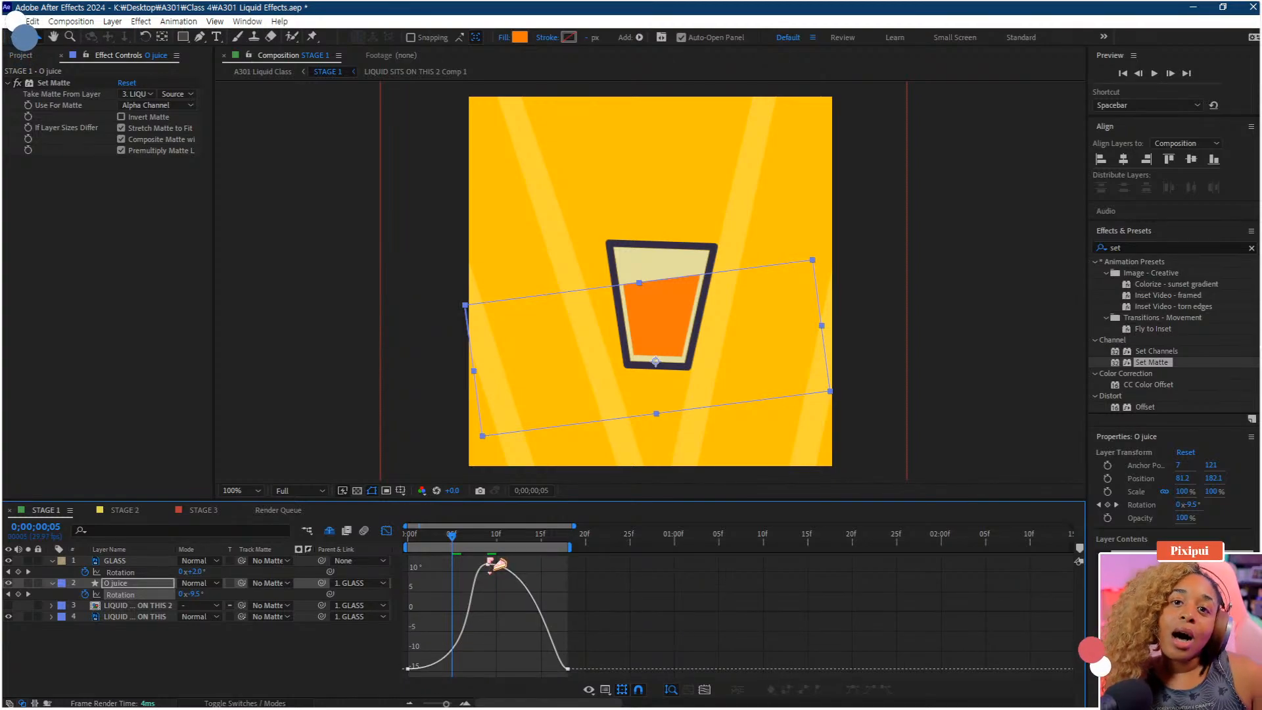
mouse_move(487, 569)
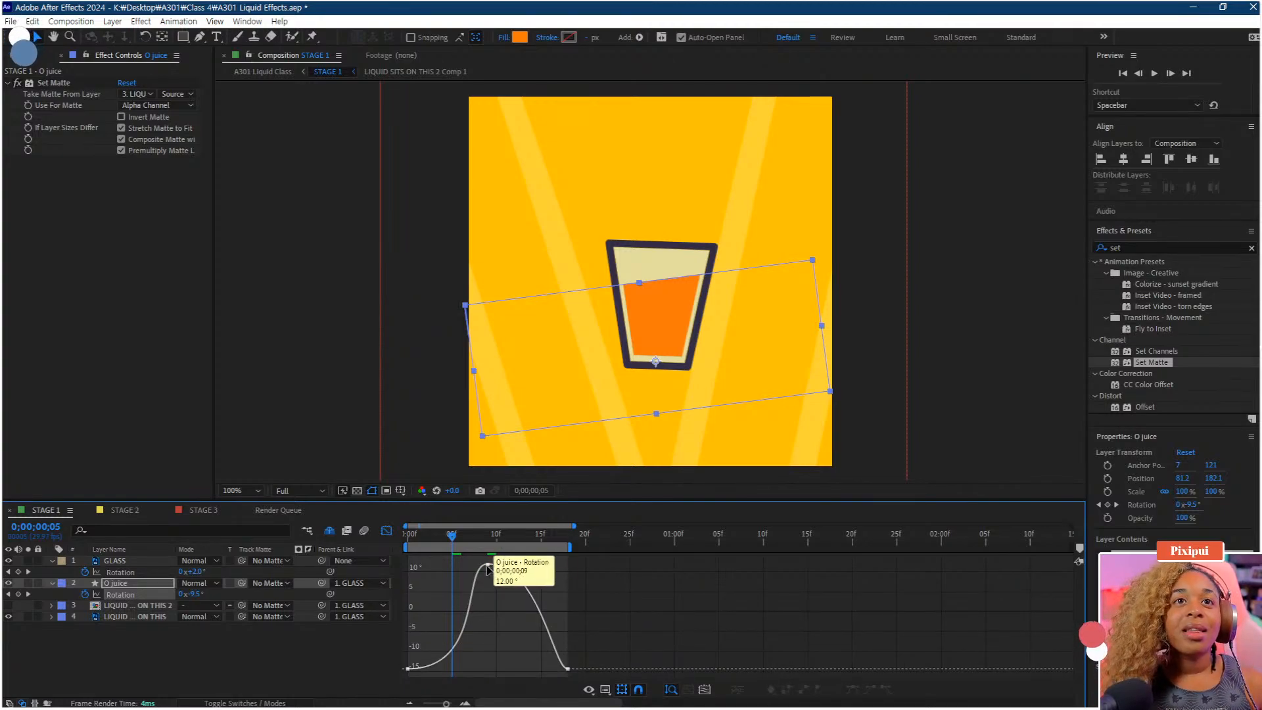
key(space)
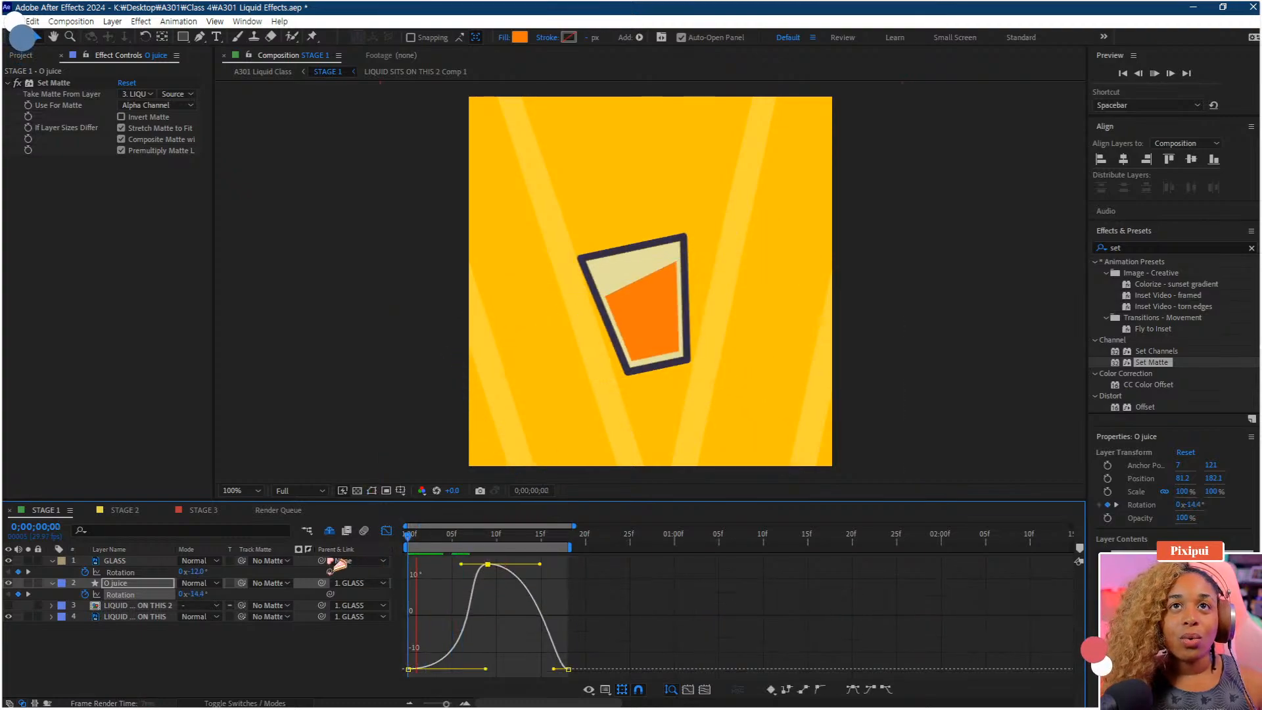
key(space)
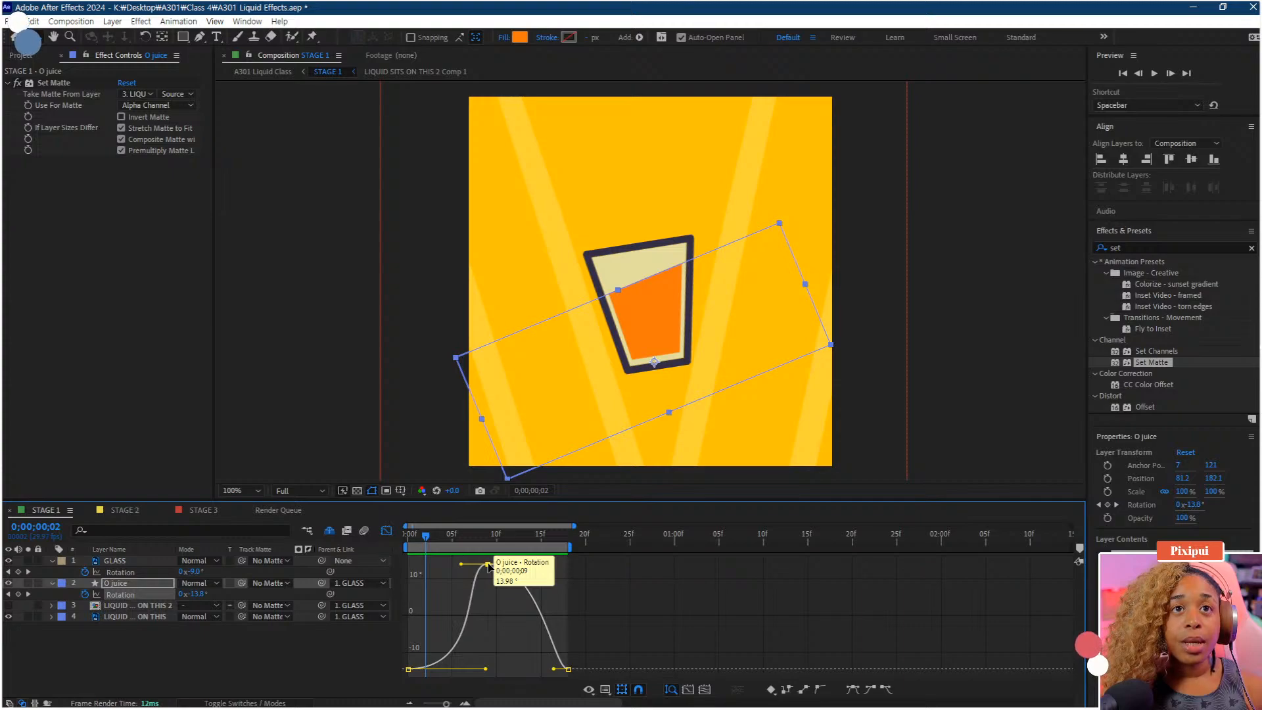
Leave the Graph Editor, shift the O juice layer's middle rotation keyframe slightly later, and preview
click(387, 530)
drag(504, 595, 522, 595)
key(minus)
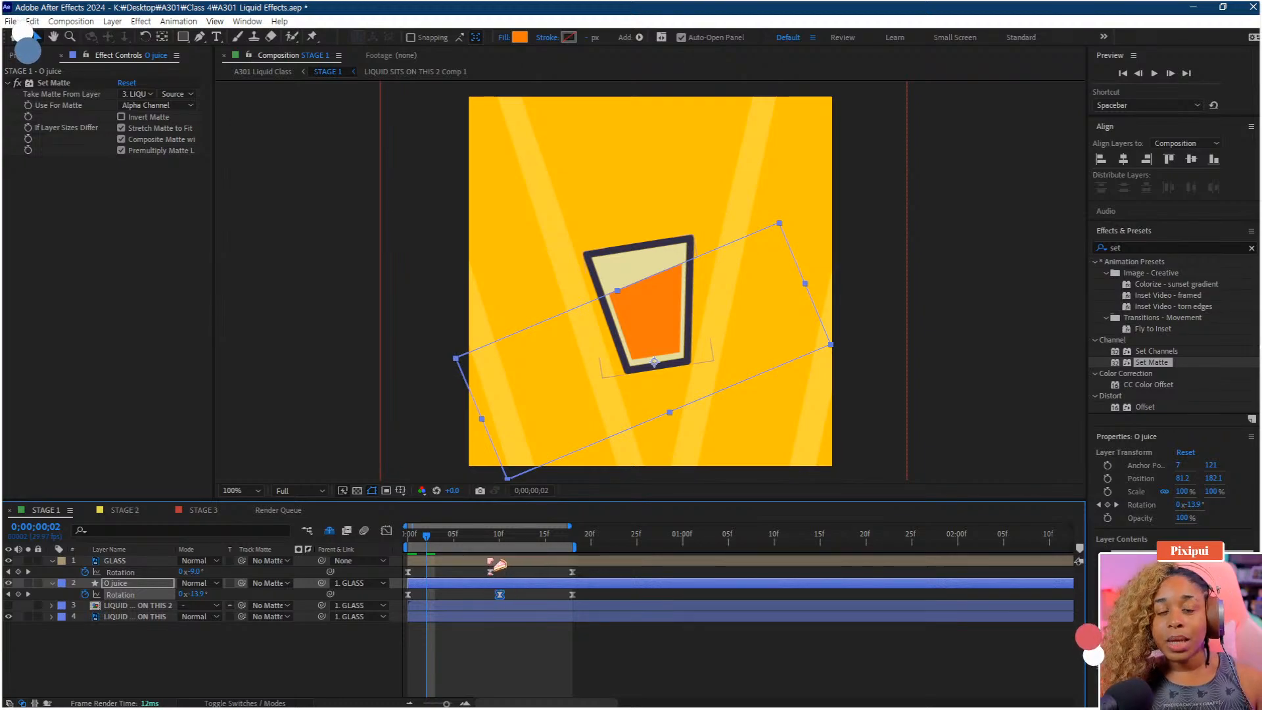
key(space)
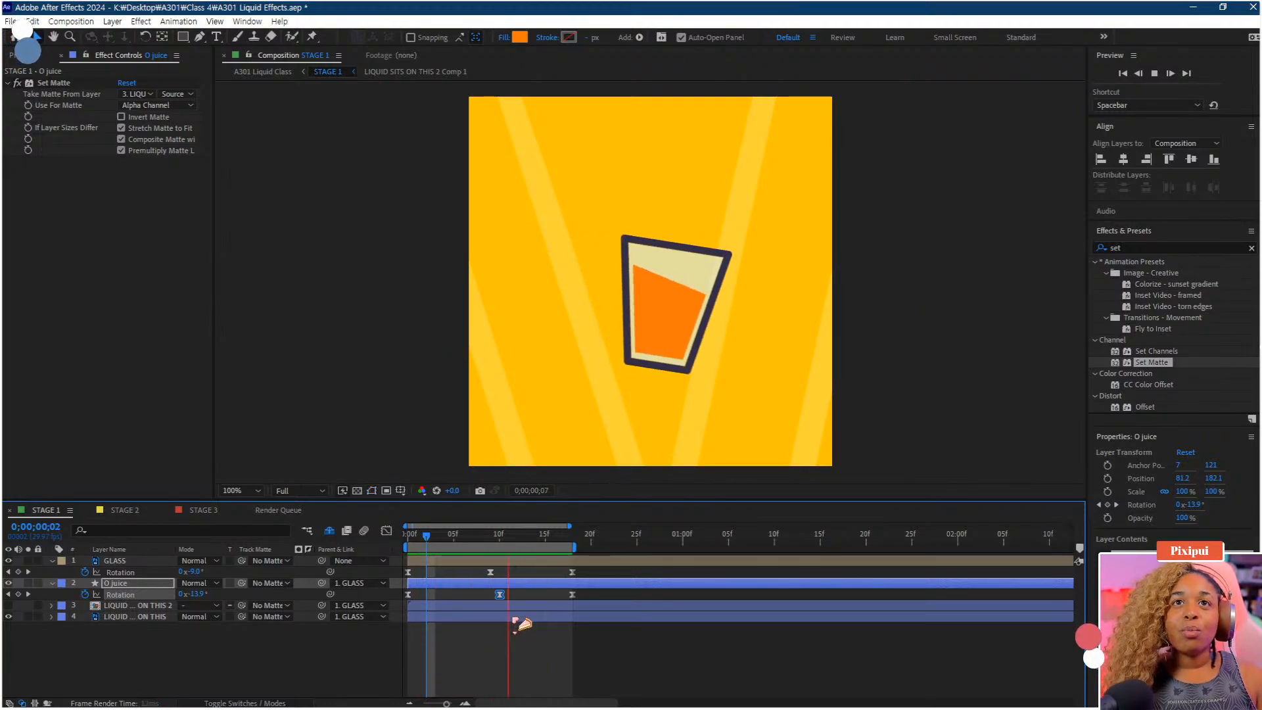
key(space)
Set the O juice layer's final rotation keyframe to -13° and preview the animation
click(574, 541)
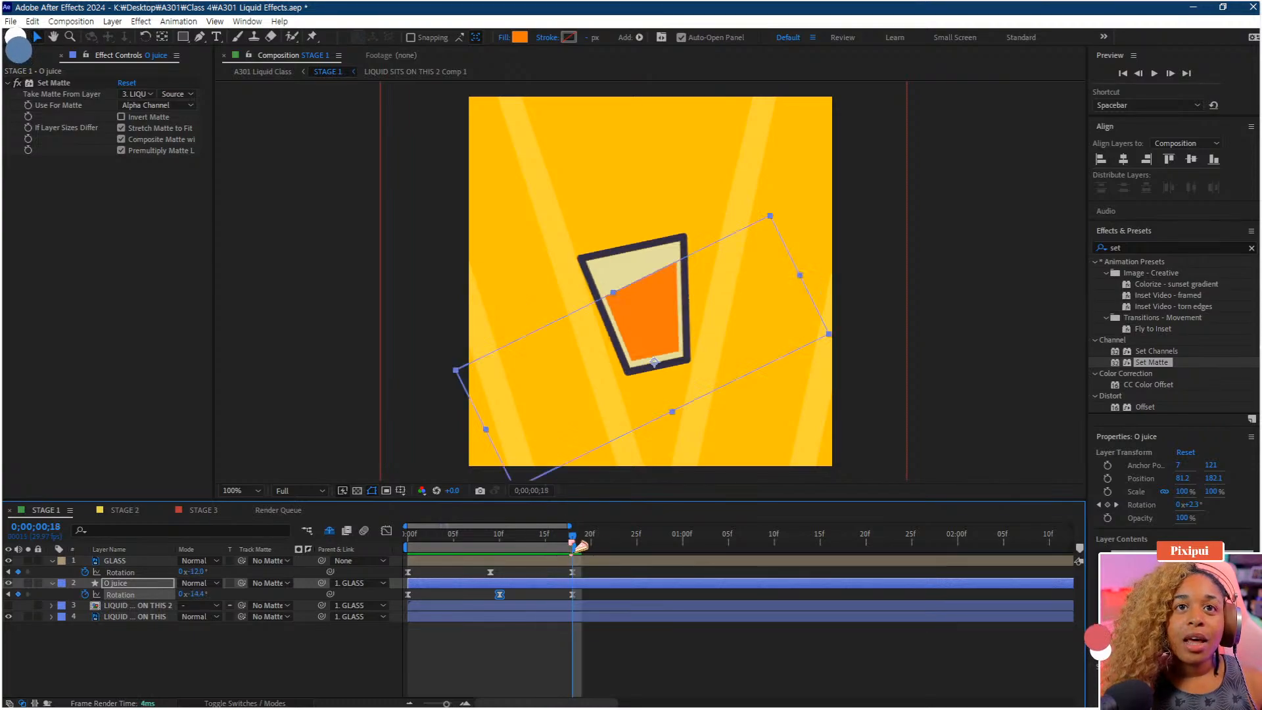
click(572, 595)
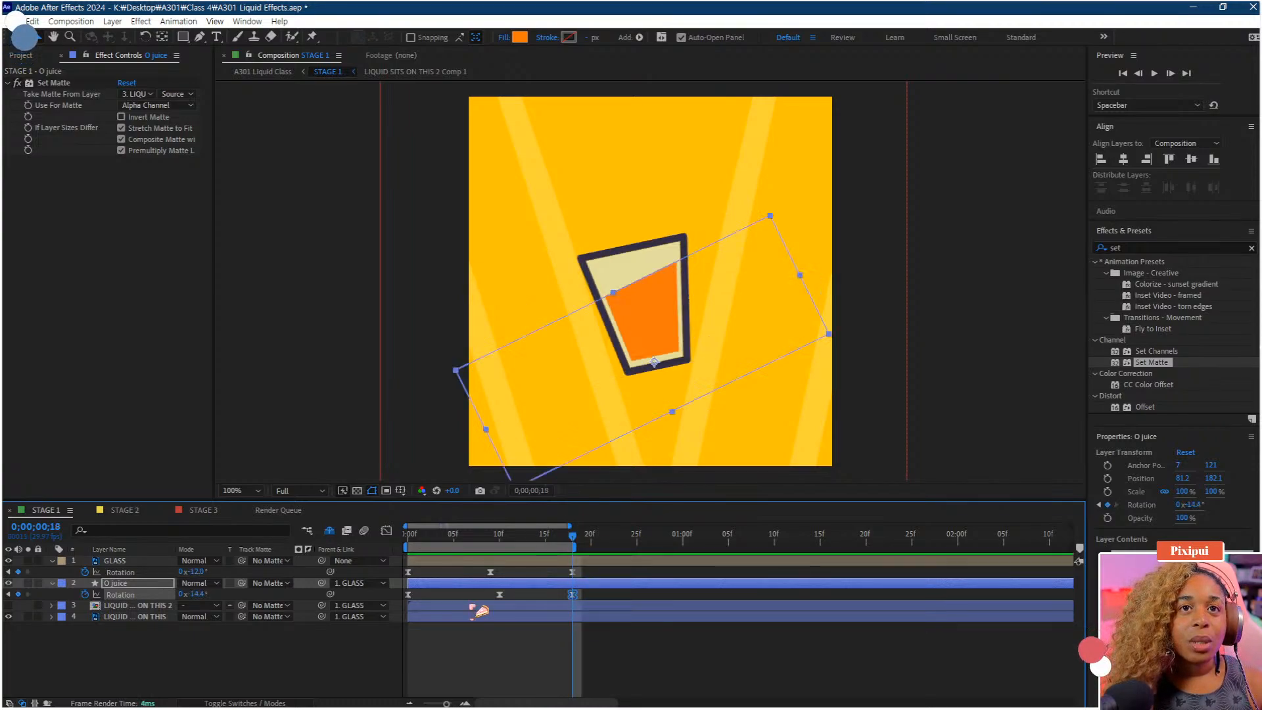
click(196, 595)
text(-)
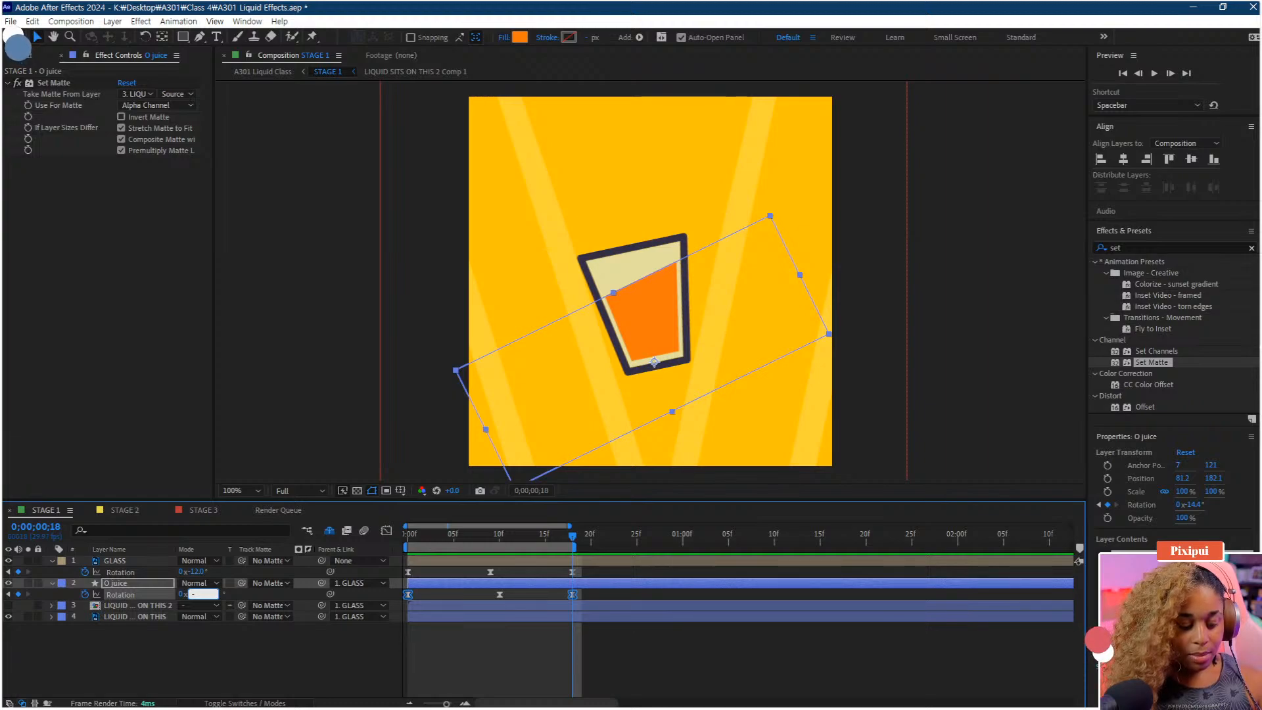
text(13)
key(Return)
key(space)
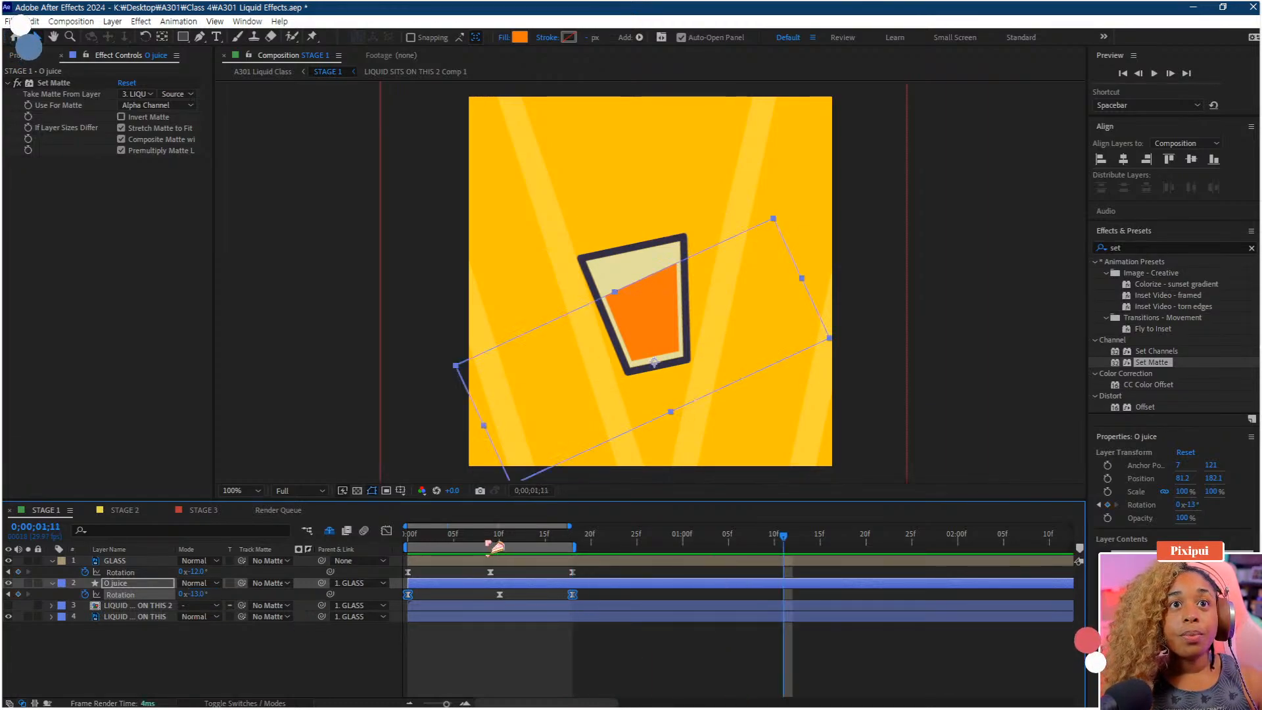
key(space)
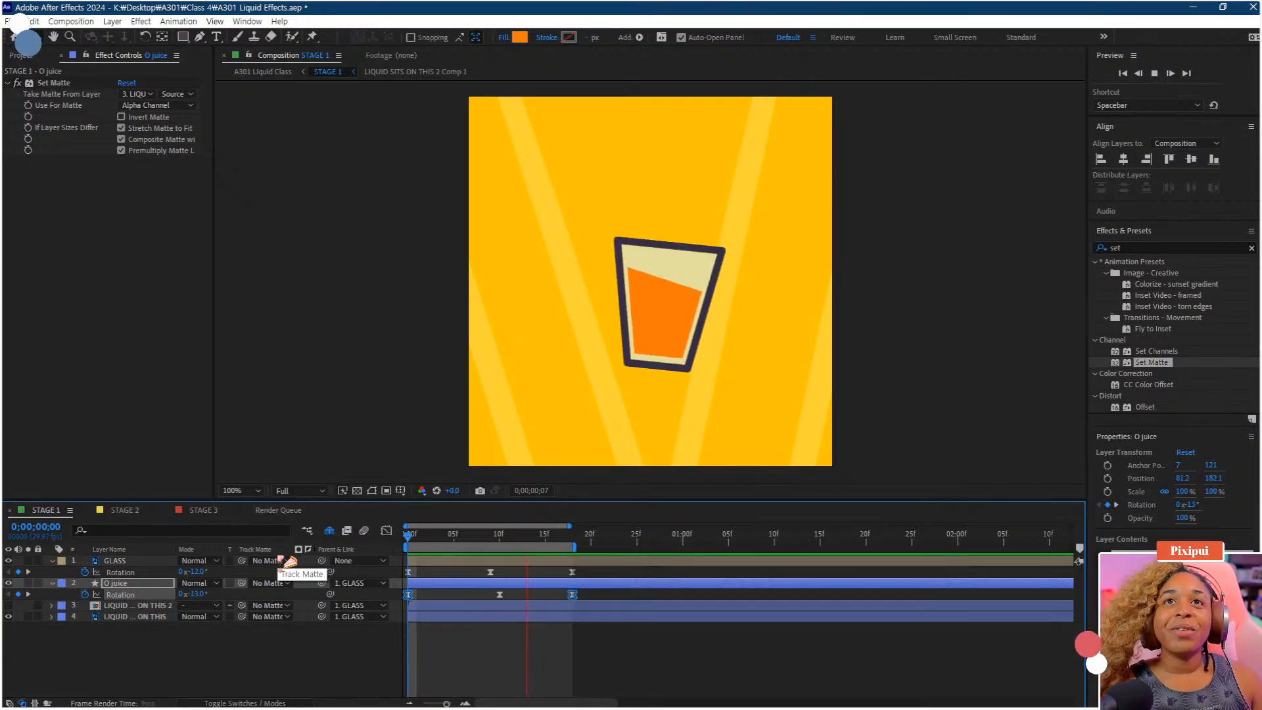
Select the O juice rotation keyframes, nudge them slightly later, and preview from the start
key(space)
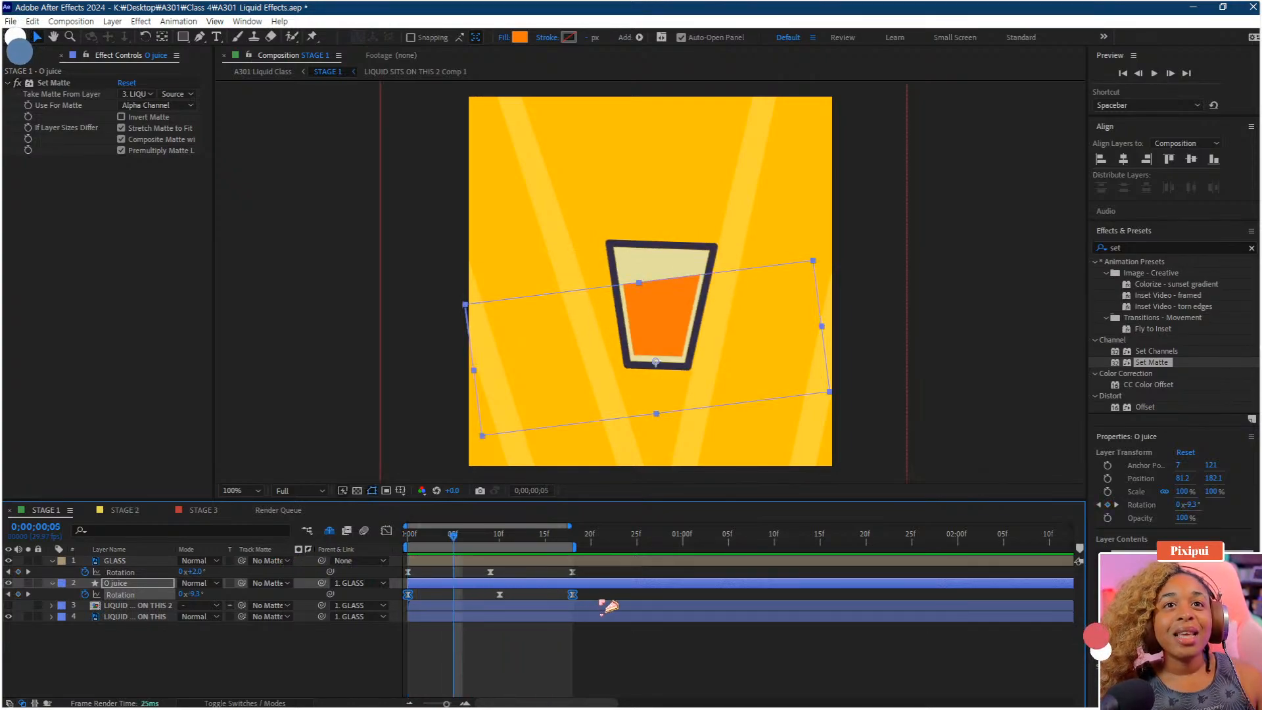
drag(610, 607, 352, 620)
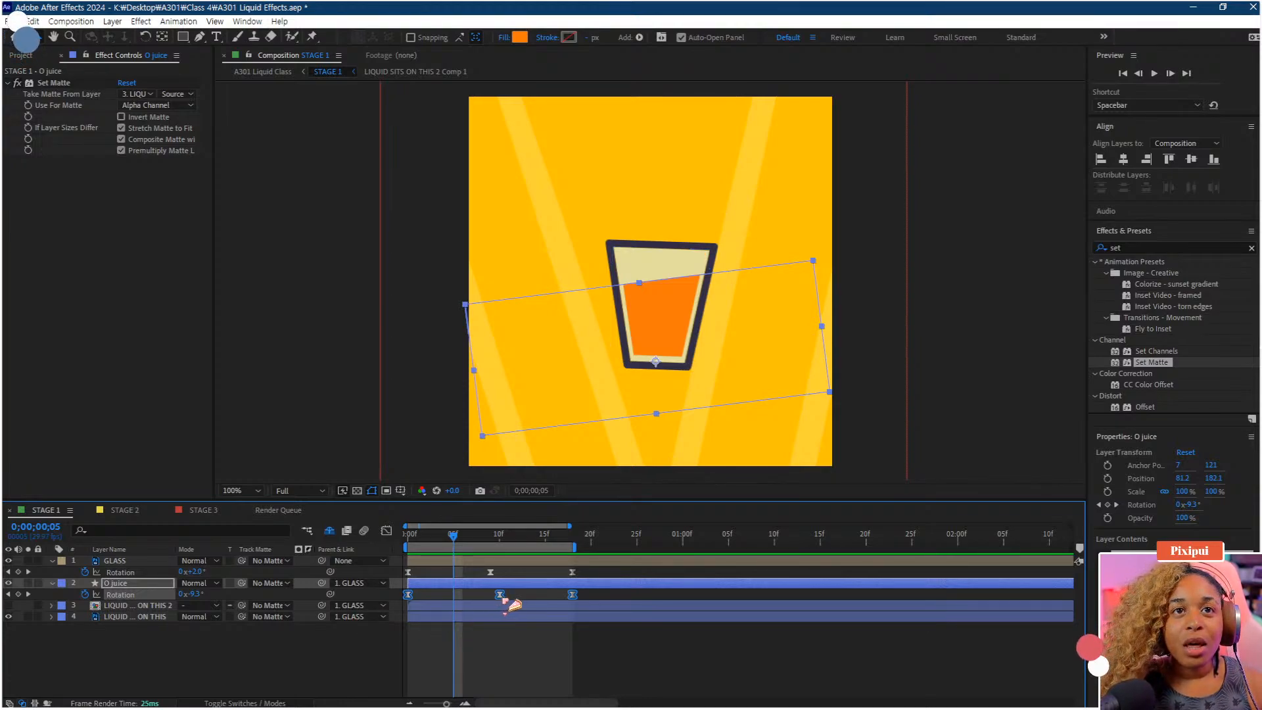
drag(504, 599, 500, 599)
click(538, 597)
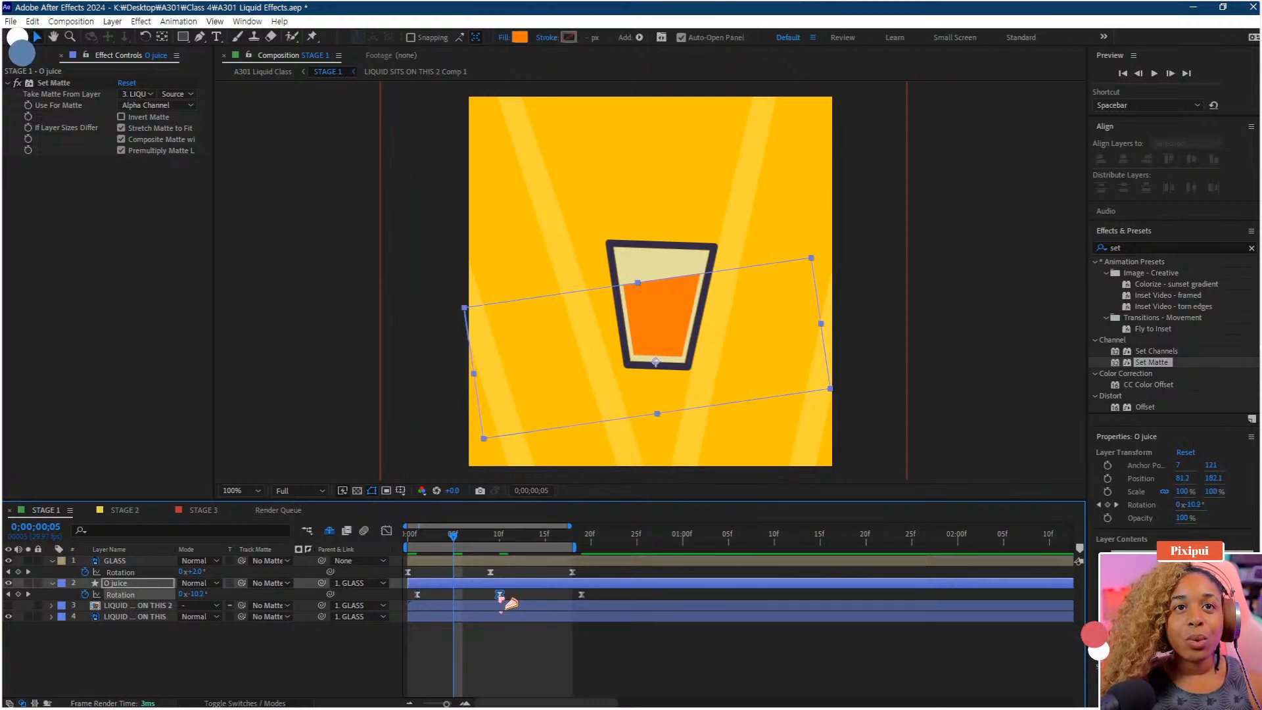
click(410, 536)
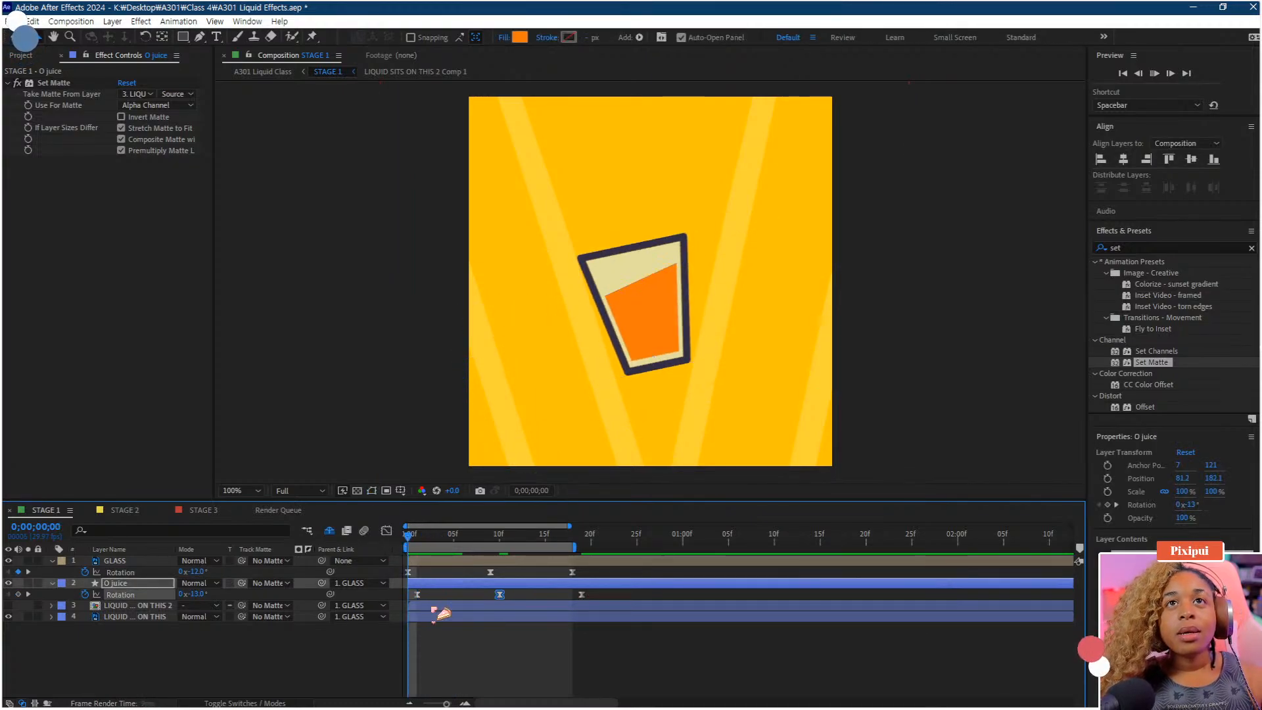
key(space)
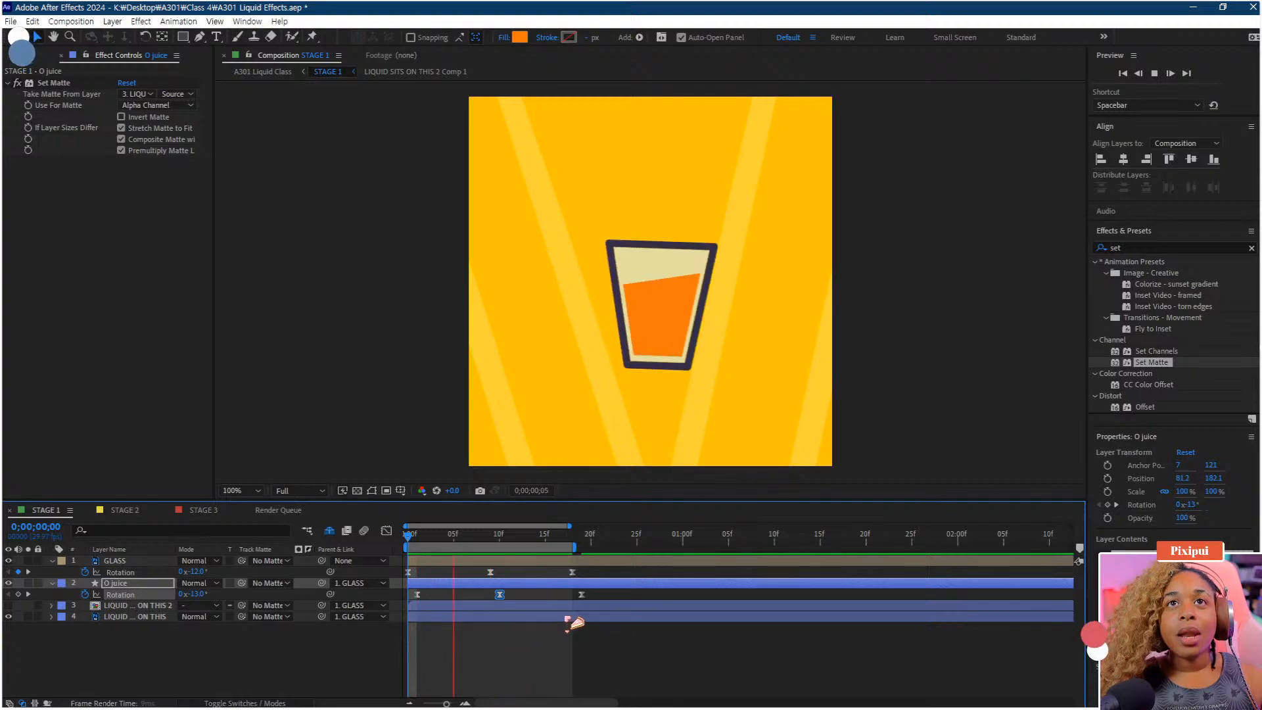
Move the last O juice rotation keyframe back to frame 18 and preview
key(space)
drag(582, 595, 573, 596)
key(space)
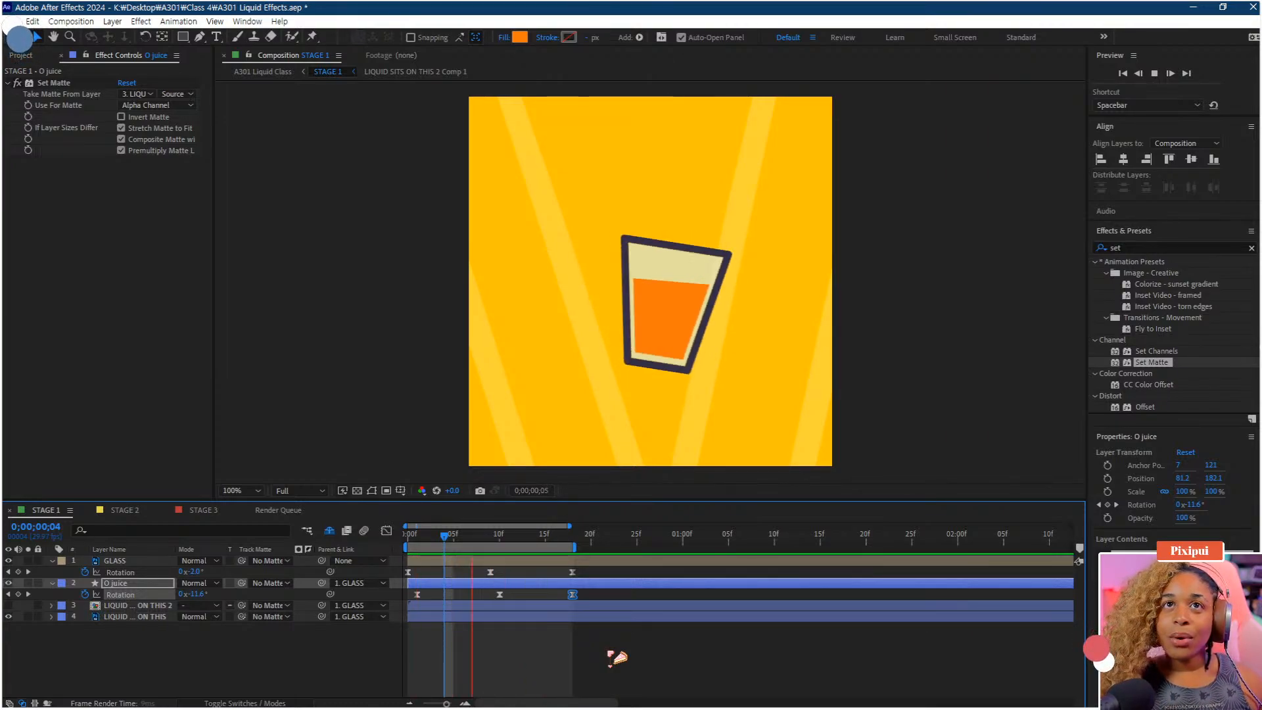
Preview the glass and juice animation from the start
click(523, 666)
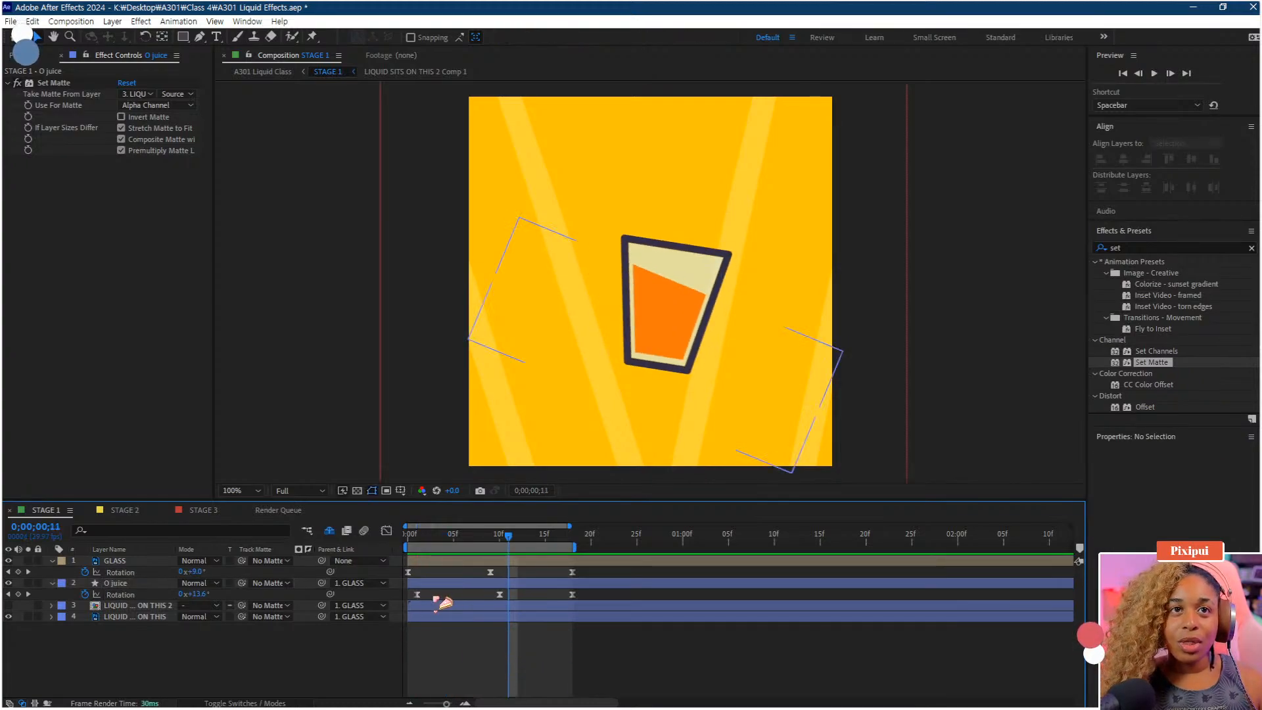
click(424, 583)
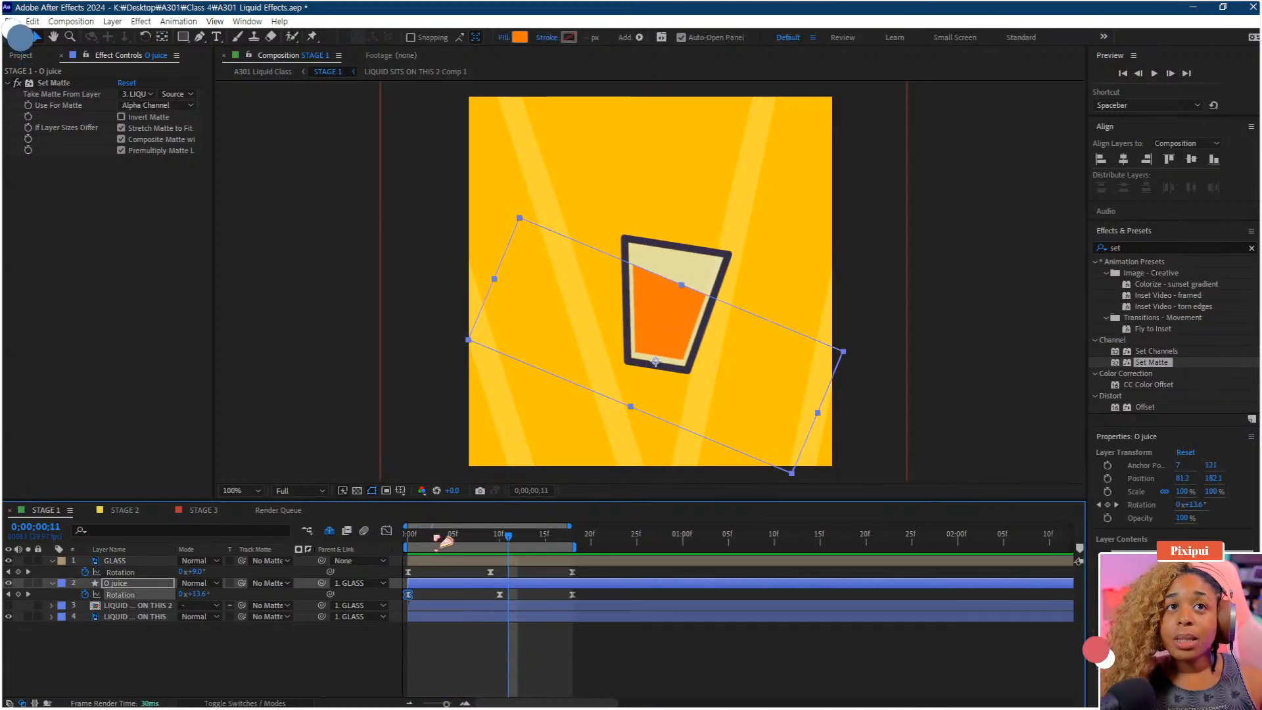
drag(435, 538, 389, 550)
key(space)
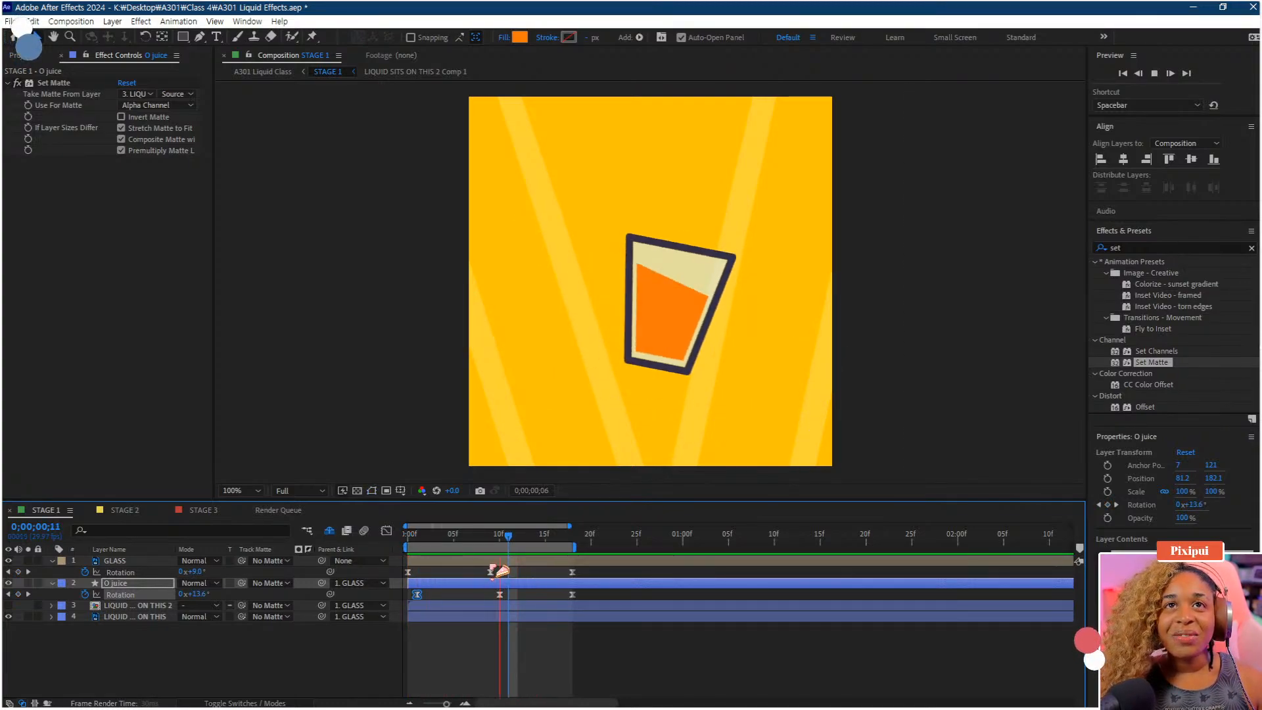
key(space)
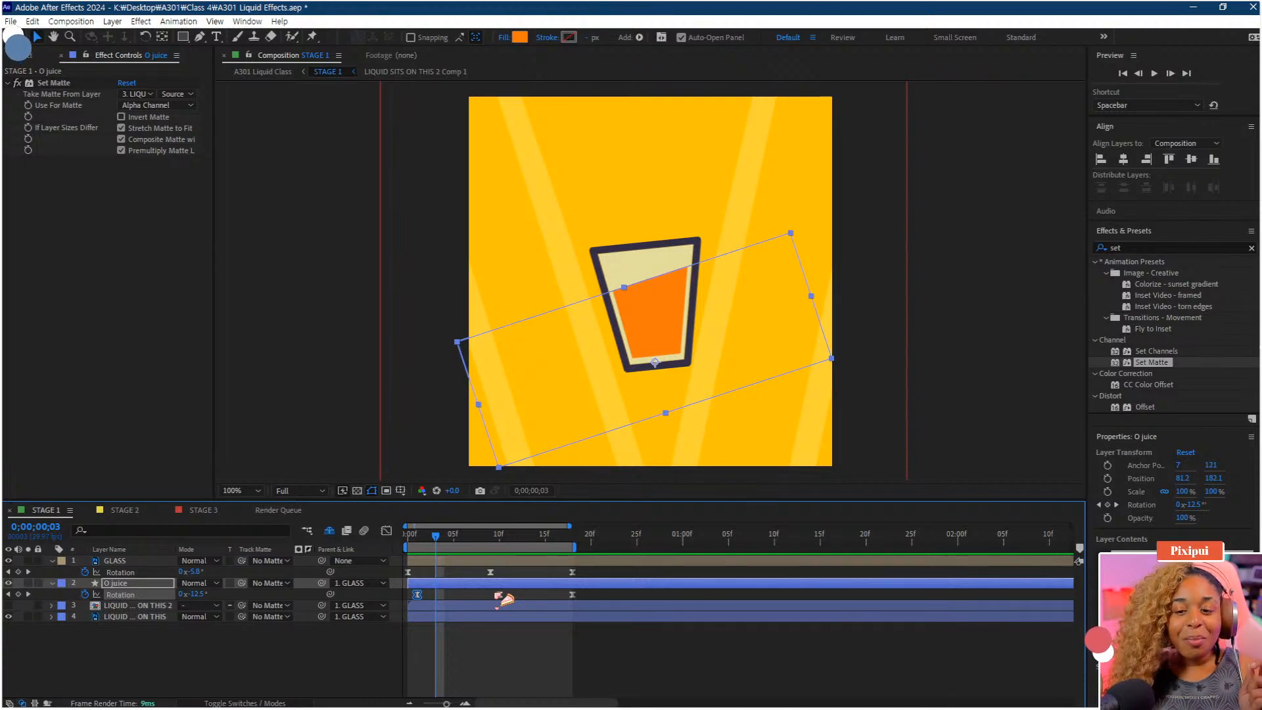
key(space)
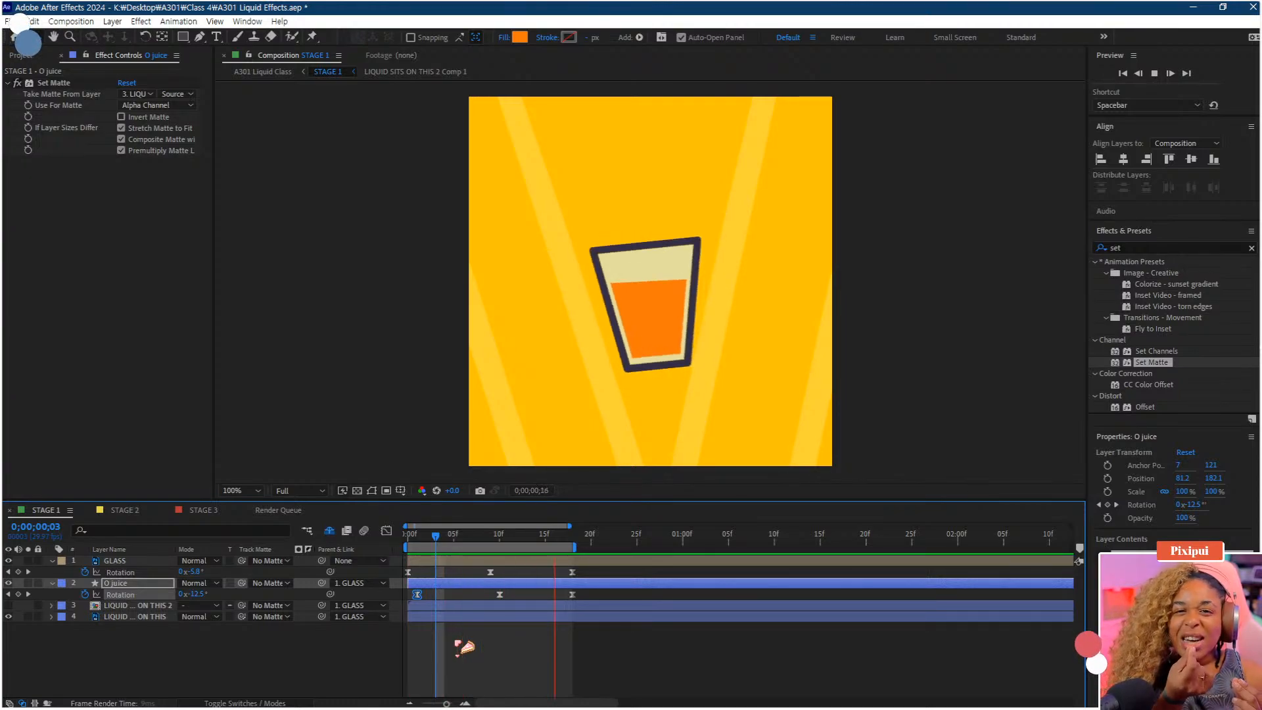
key(space)
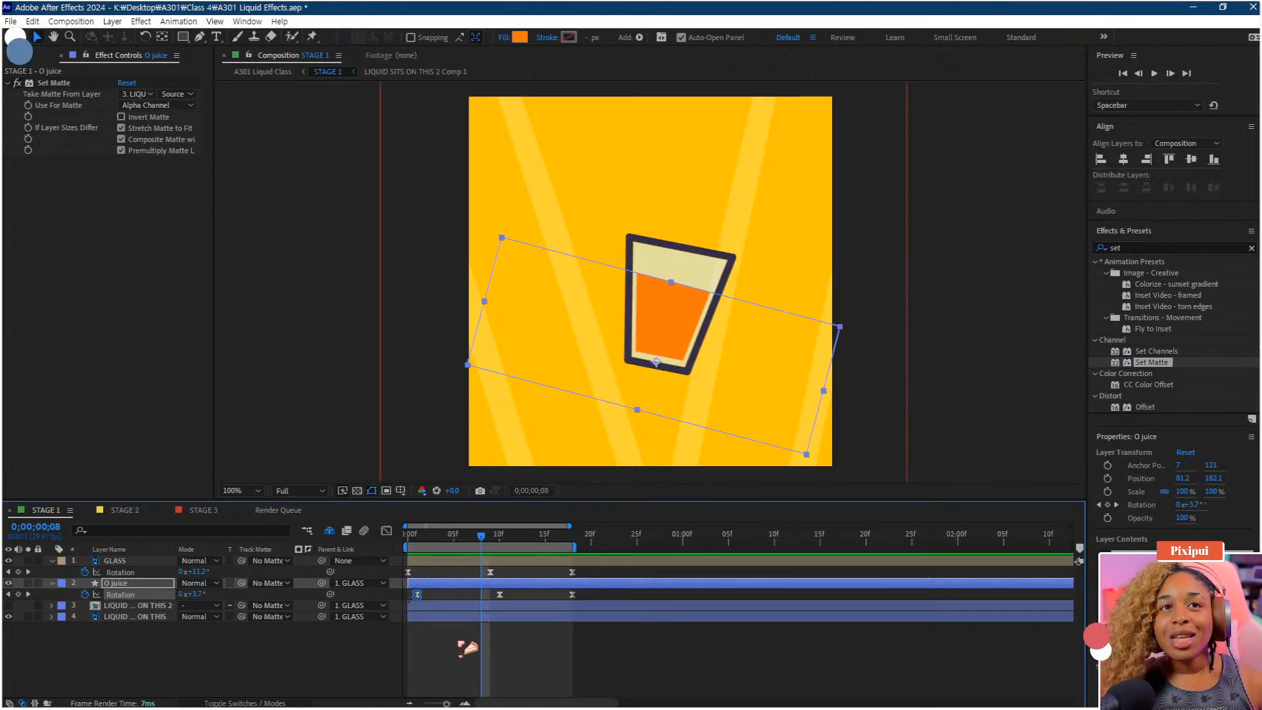
Search the effects for wave, apply Wave Warp to the O juice layer, and preview
drag(1132, 249, 898, 226)
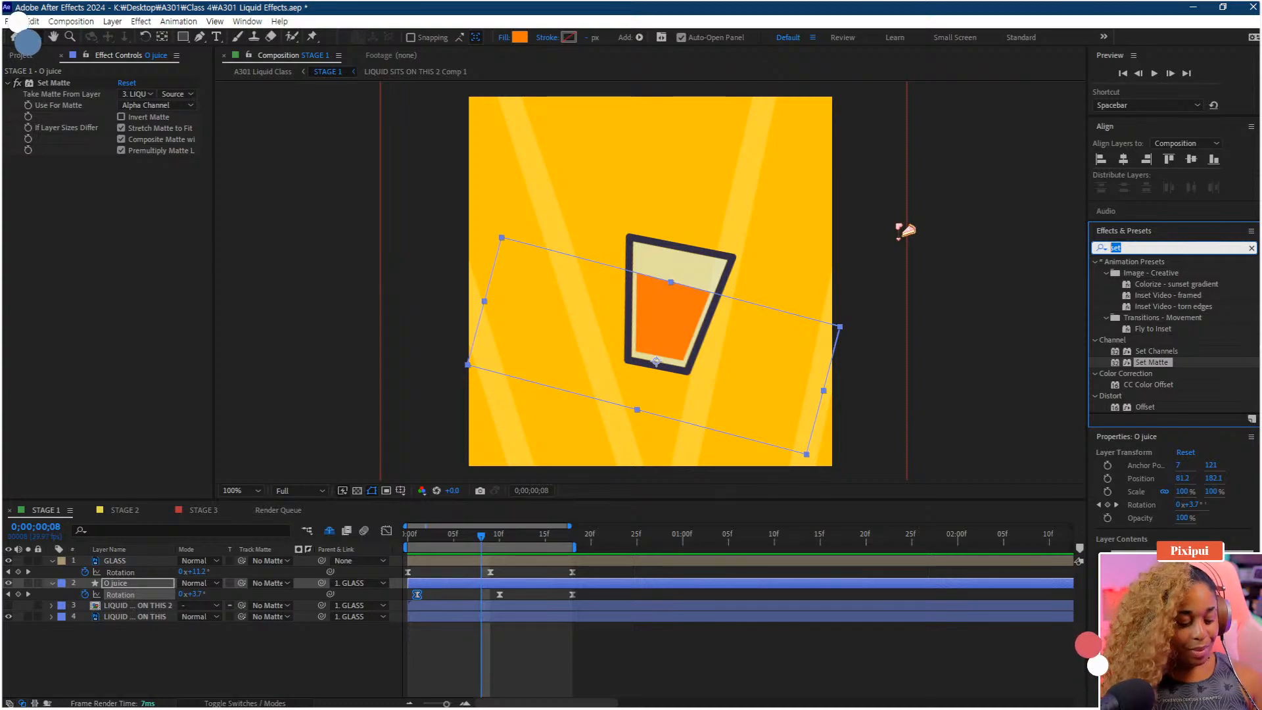
text(wave)
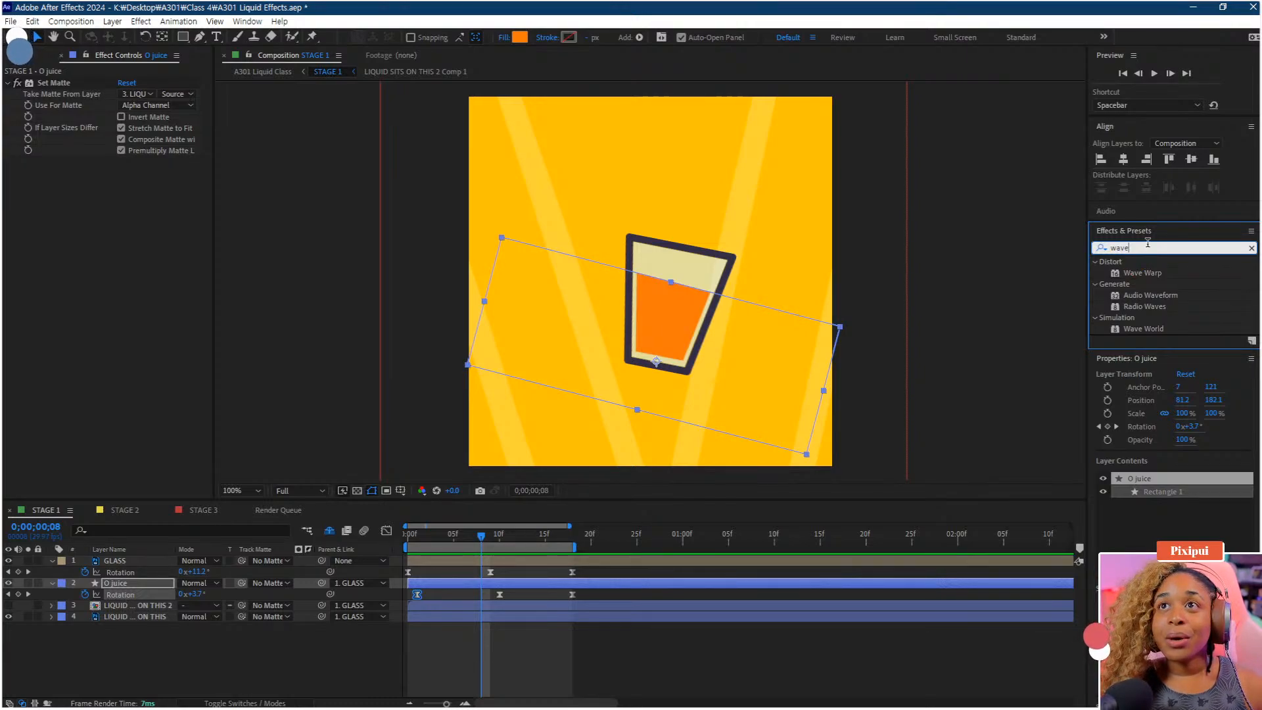
mouse_move(1160, 275)
mouse_down()
mouse_move(709, 452)
mouse_move(184, 584)
mouse_move(125, 586)
mouse_up()
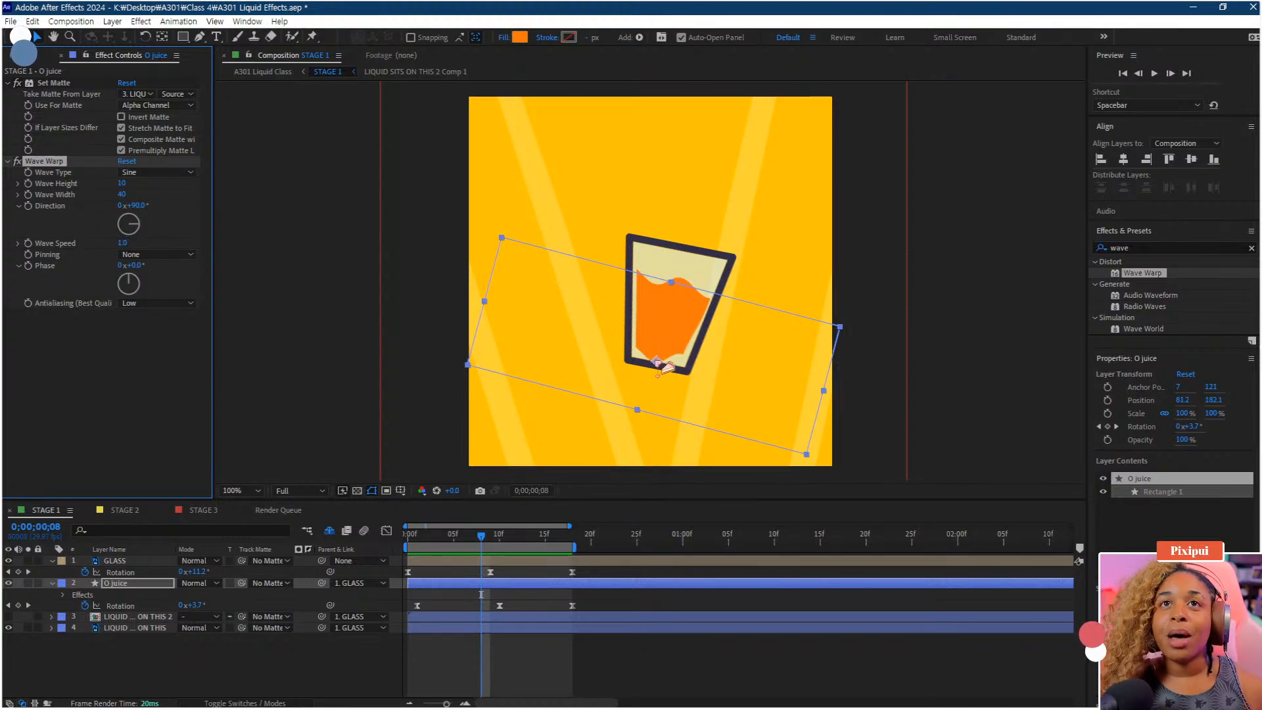
key(space)
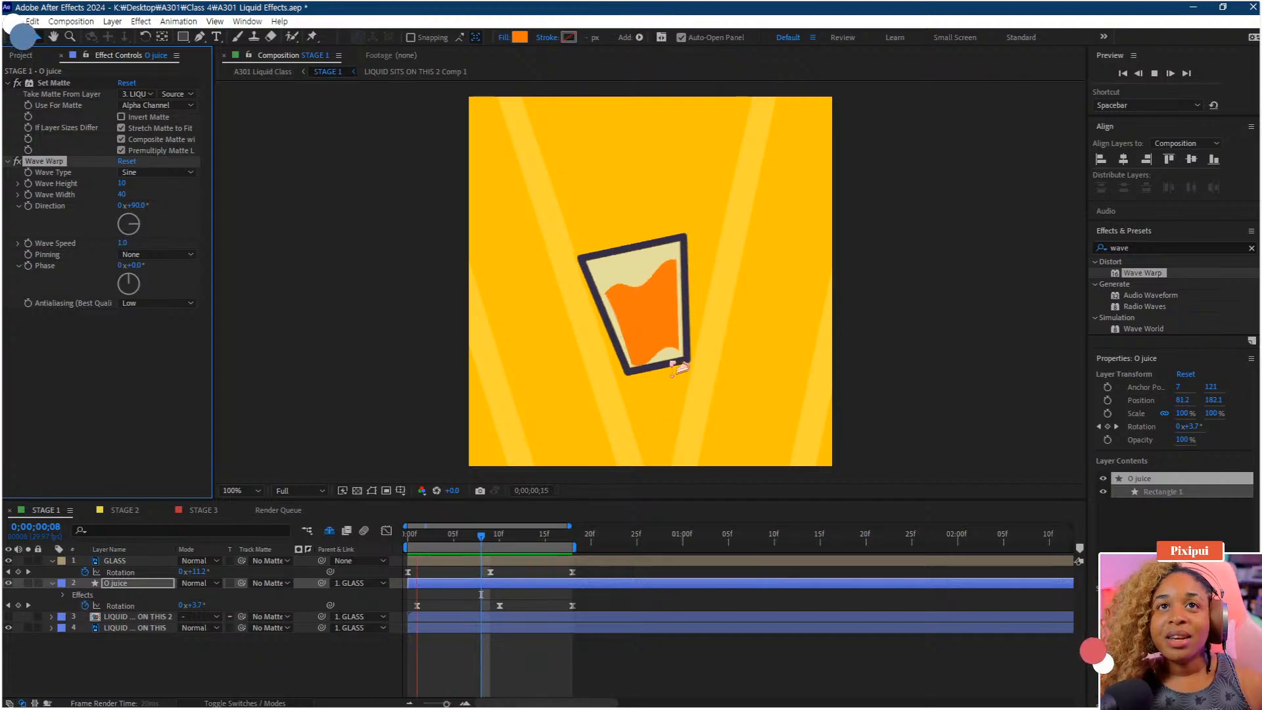
key(space)
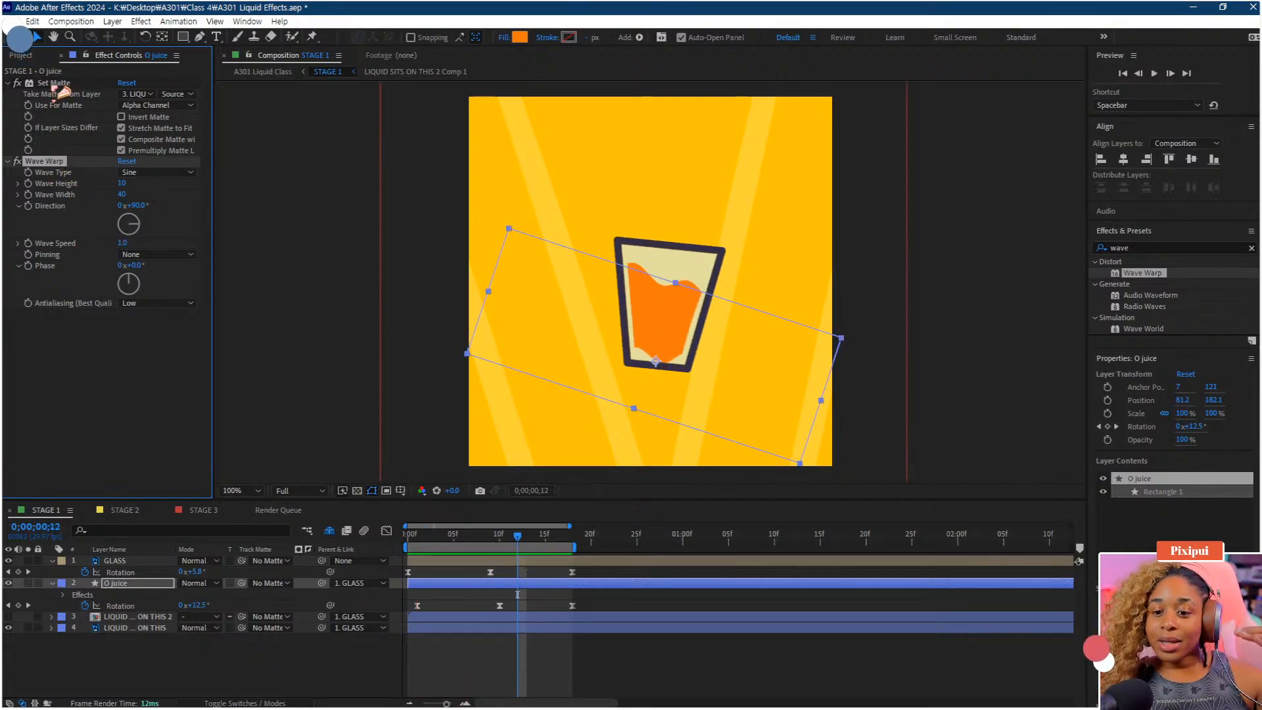
Move Set Matte below Wave Warp in the O juice effect stack and preview
drag(55, 84, 63, 300)
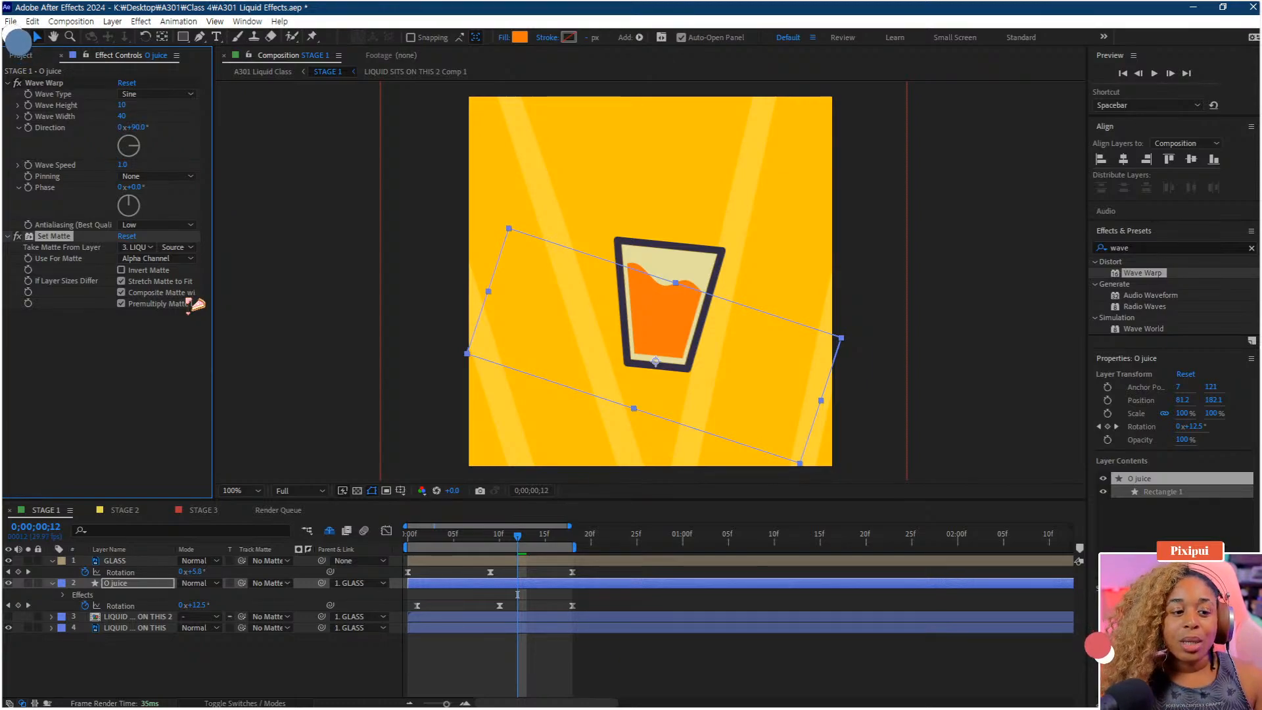
key(space)
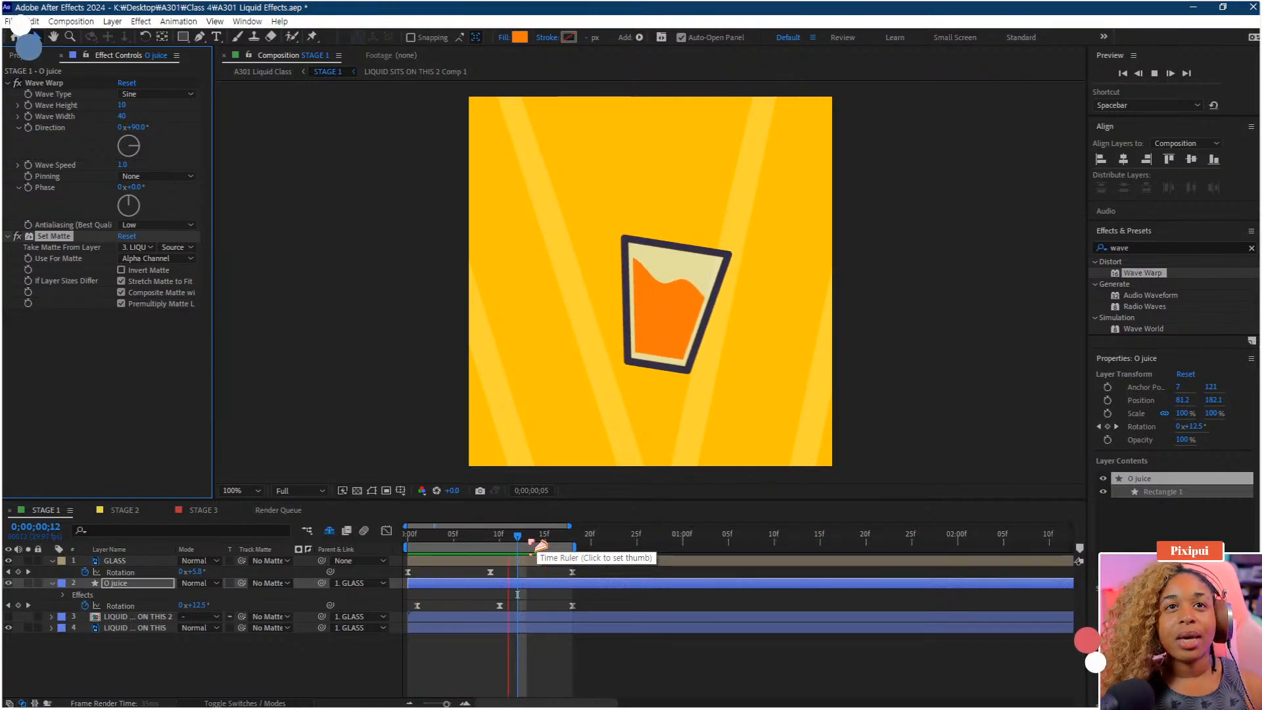
key(space)
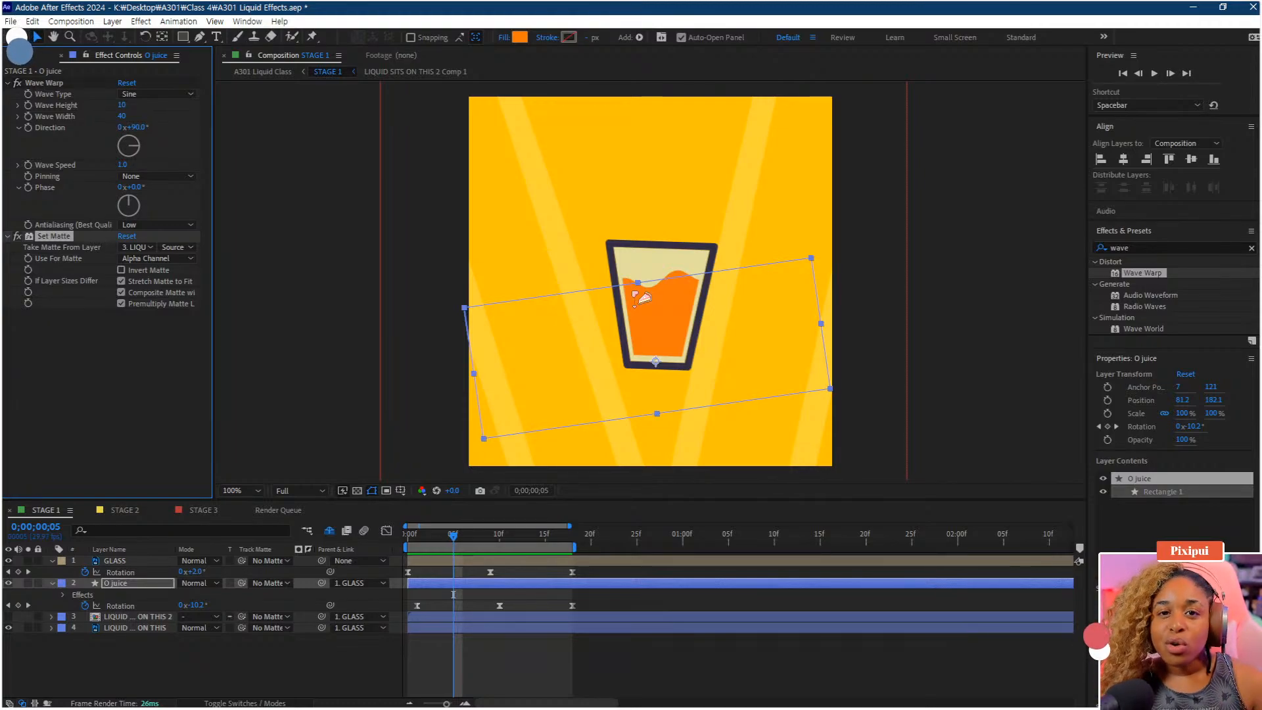
Set the Wave Warp height to 50 and width to 250
click(125, 106)
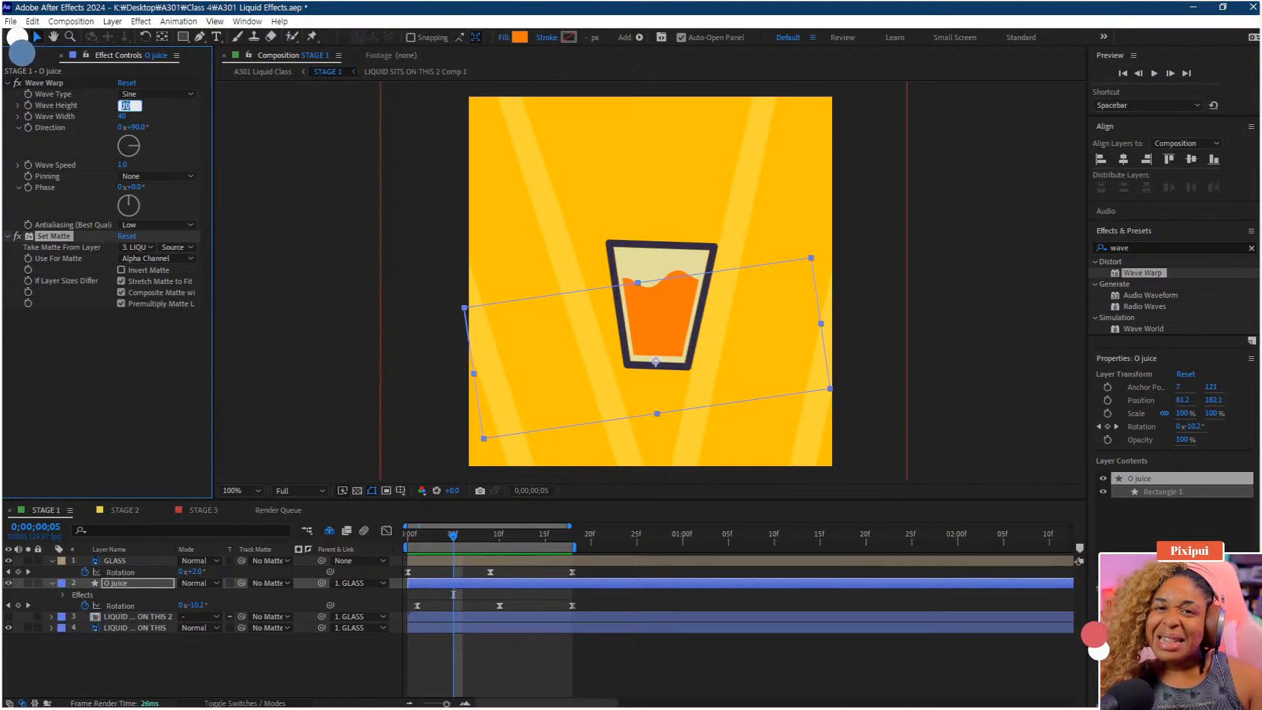
key(Return)
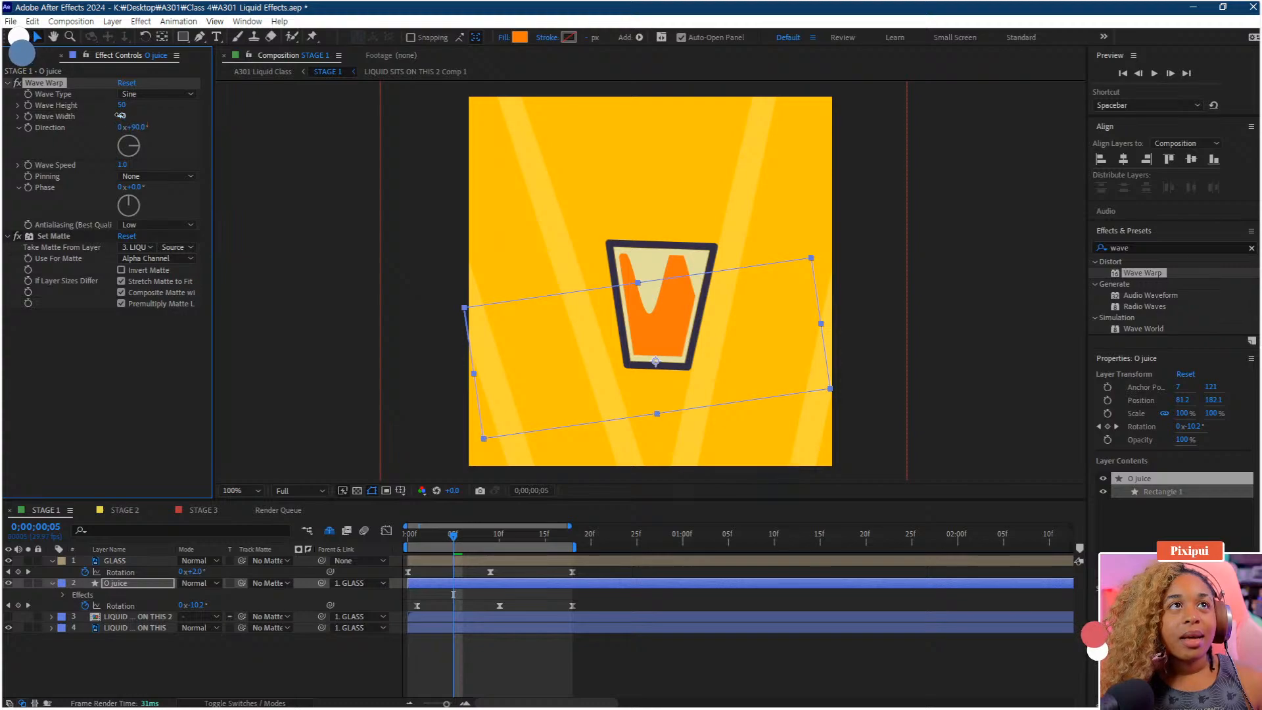
click(120, 116)
text(2)
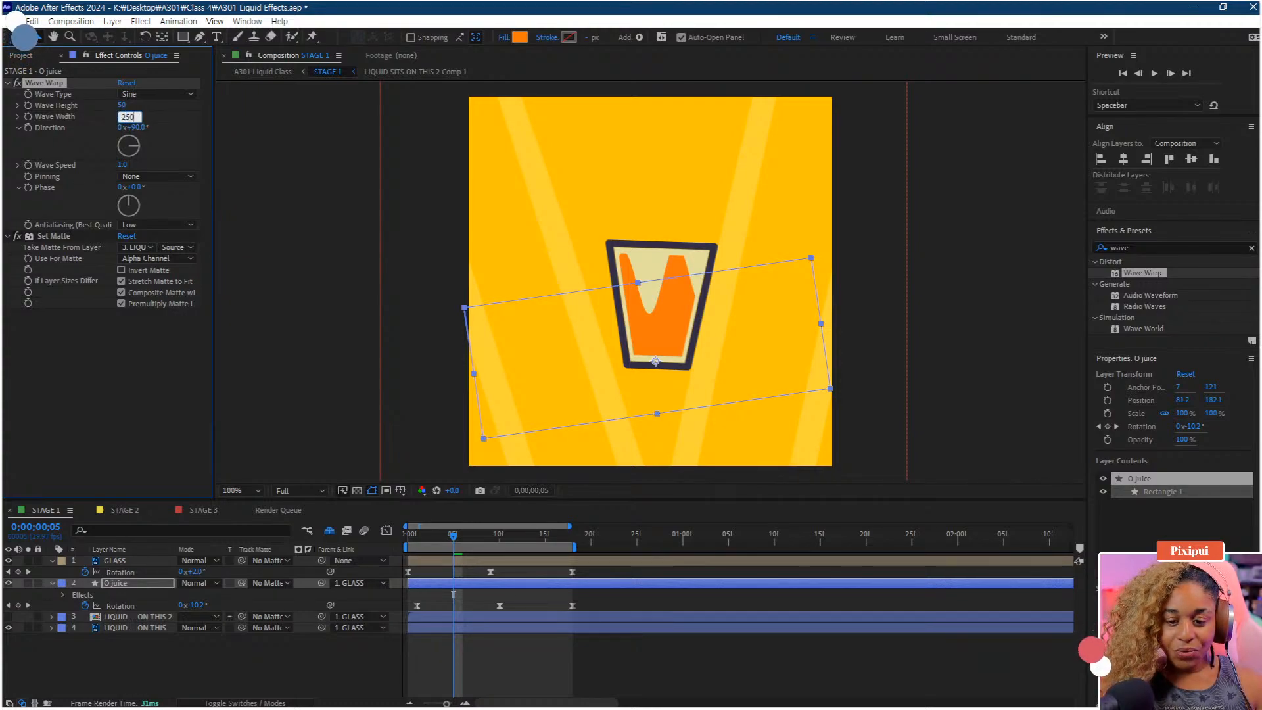
text(50)
key(Return)
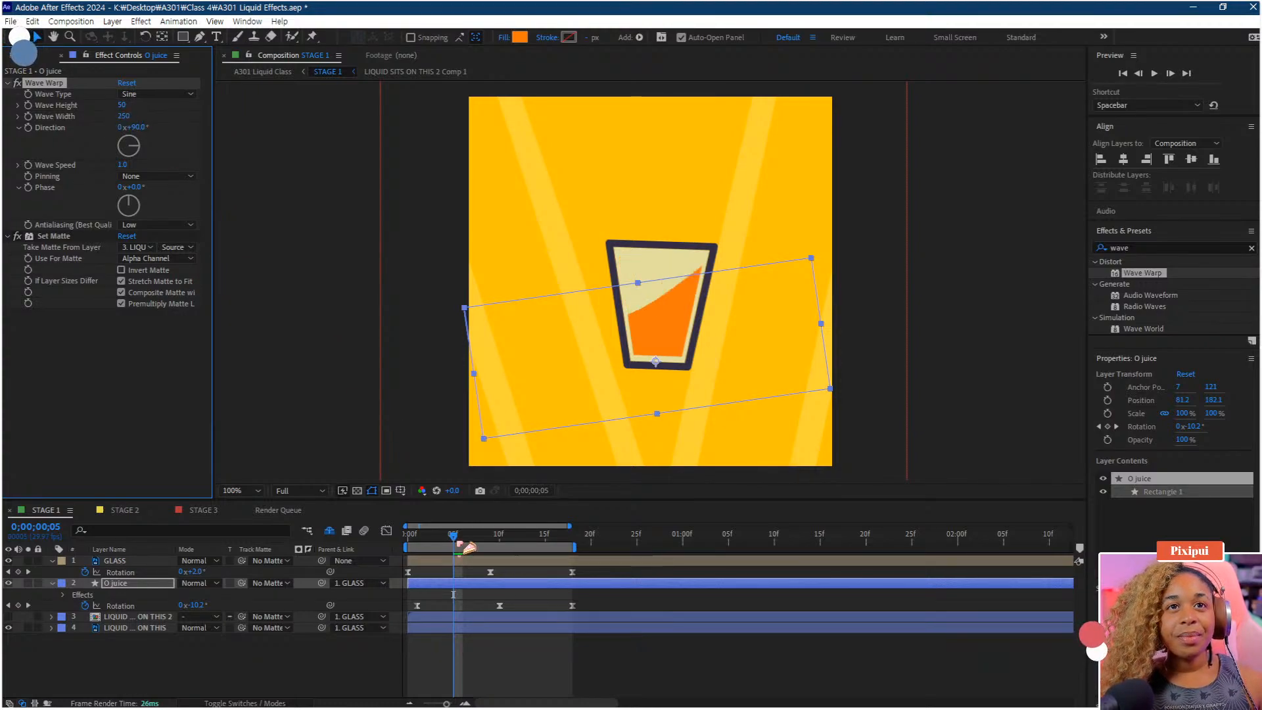
Preview, then set the Wave Warp phase to about 26° at frame 10 and preview again
drag(455, 538, 362, 552)
key(space)
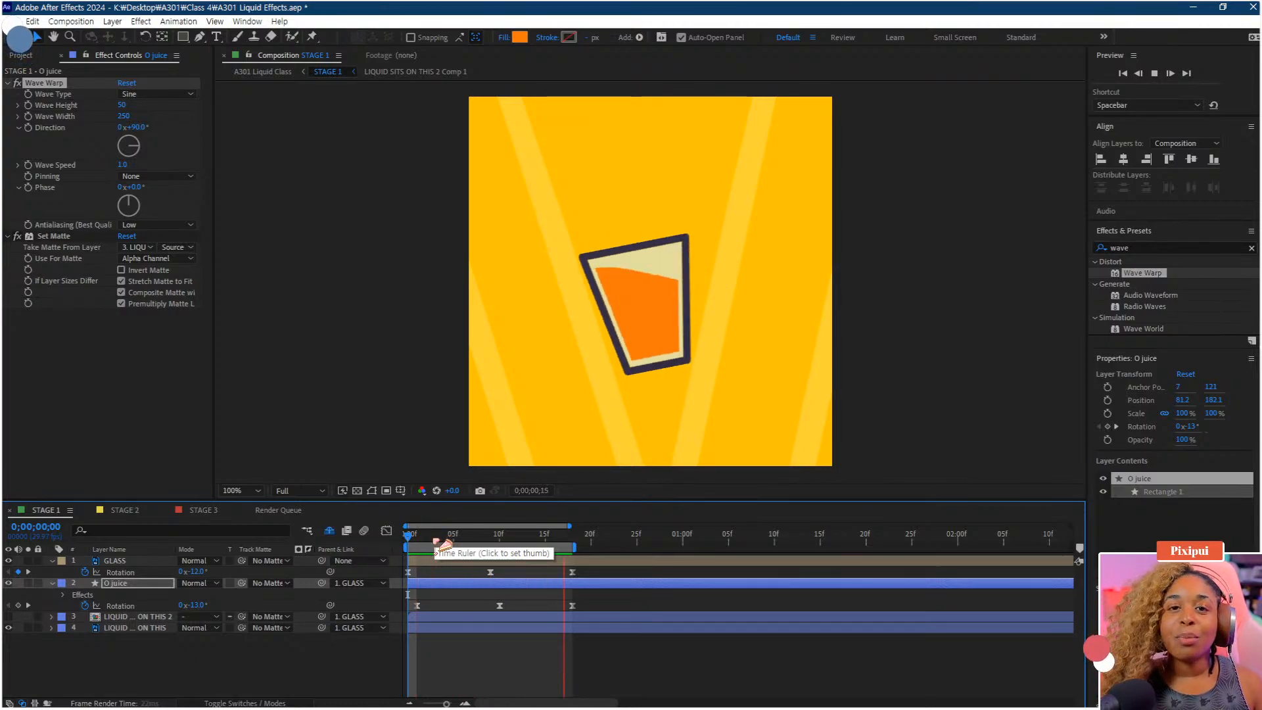
click(471, 541)
drag(471, 540, 499, 541)
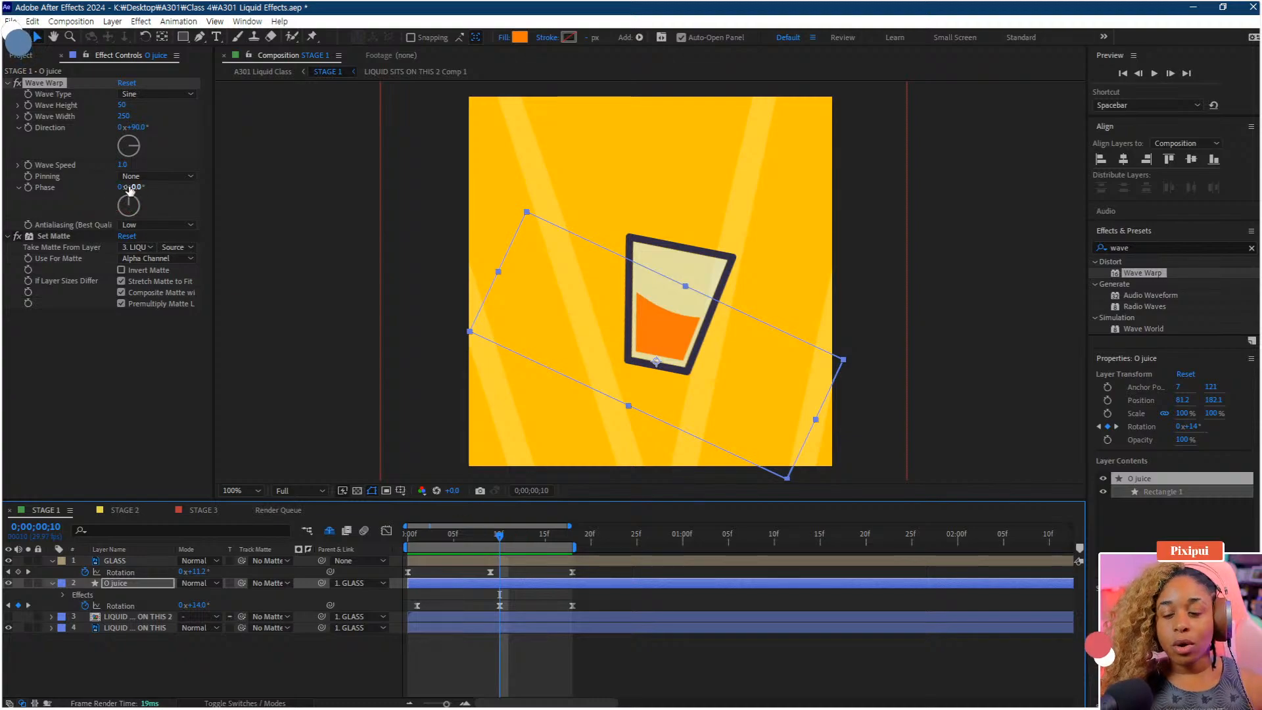
mouse_move(127, 187)
mouse_down()
mouse_move(98, 191)
mouse_move(136, 200)
mouse_move(139, 188)
mouse_move(196, 186)
mouse_move(136, 204)
mouse_move(133, 188)
mouse_move(152, 190)
mouse_up()
key(space)
key(space)
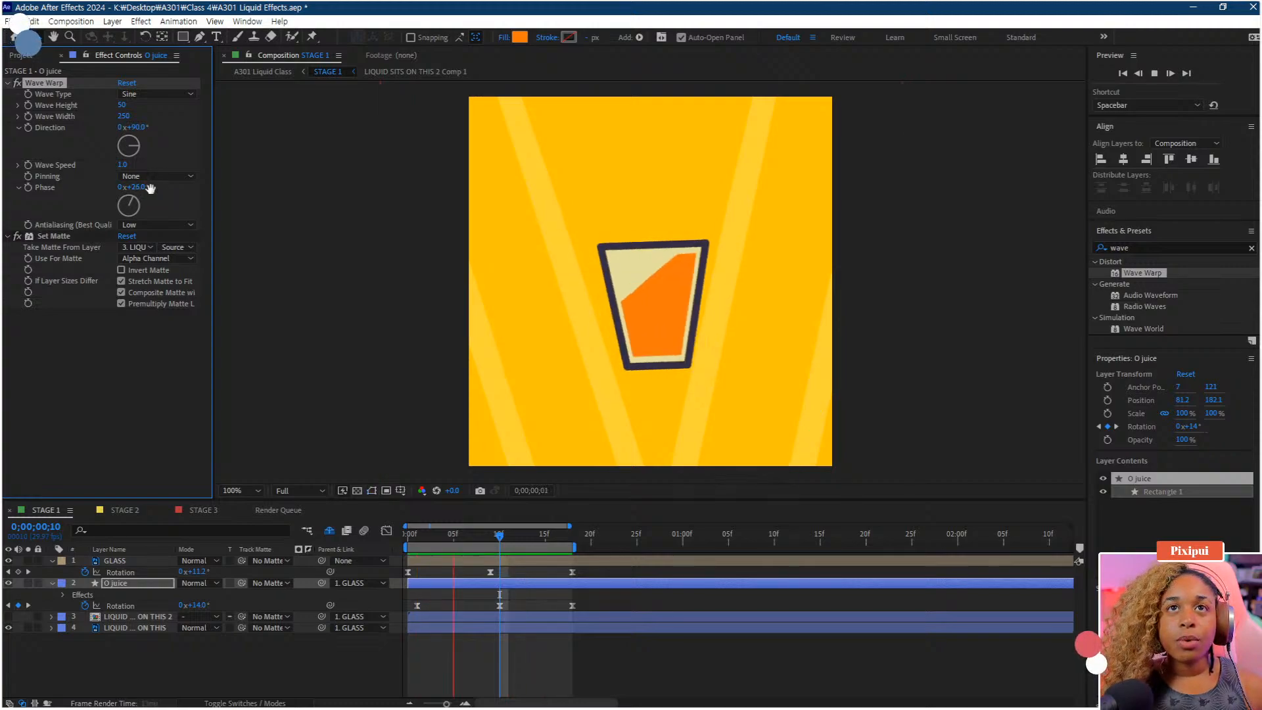
key(space)
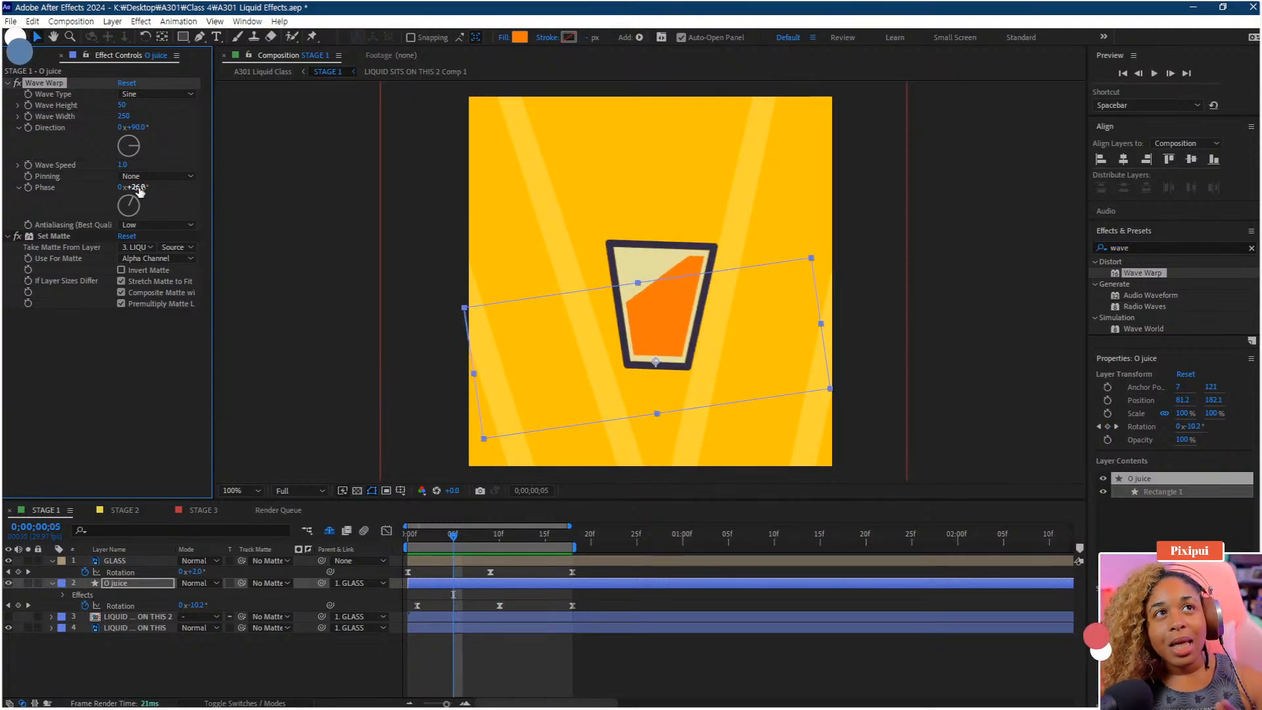
Set the Wave Warp speed to 1.2
click(122, 166)
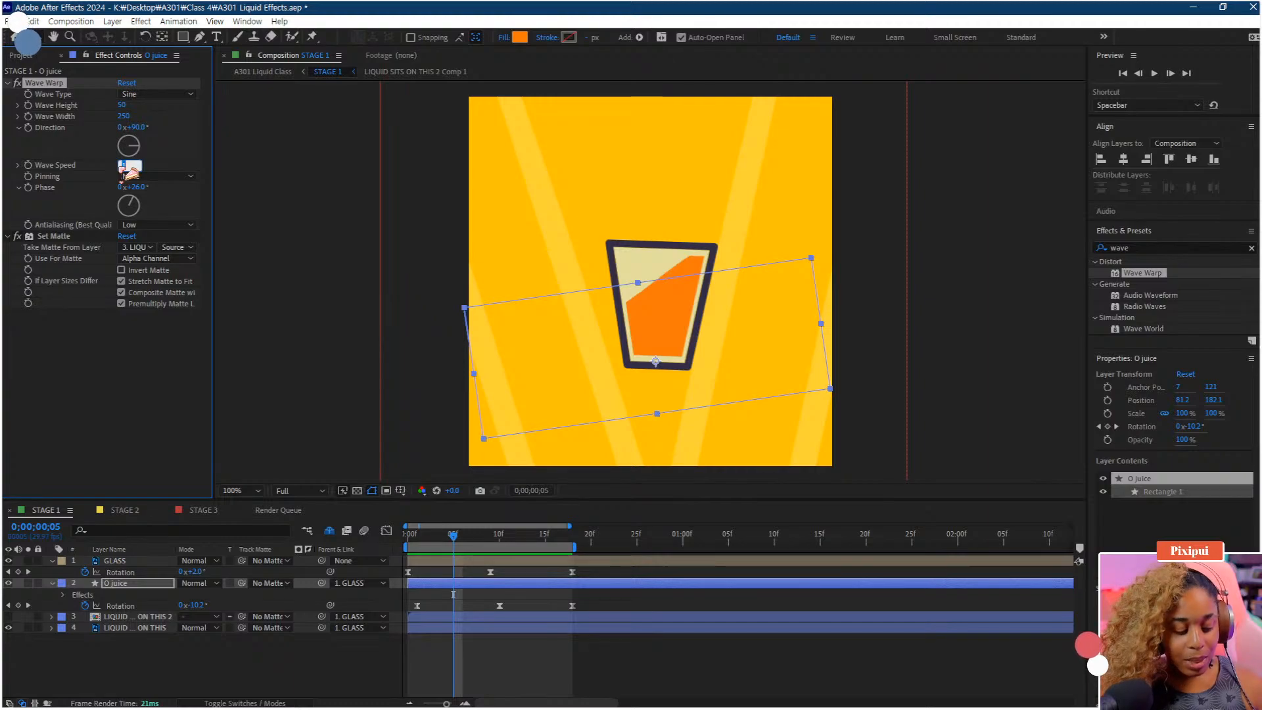
text(1.2)
key(Return)
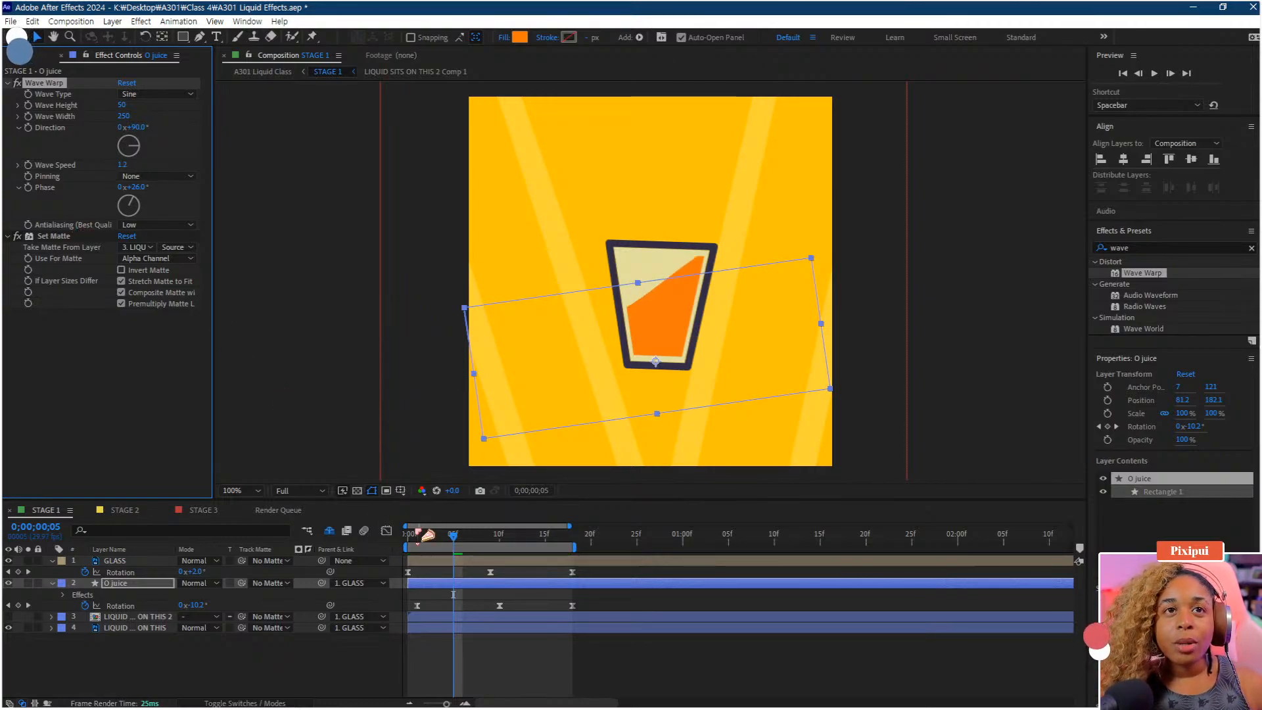
Scrub back and forth through the tipping animation to review the juice motion
click(410, 535)
click(574, 536)
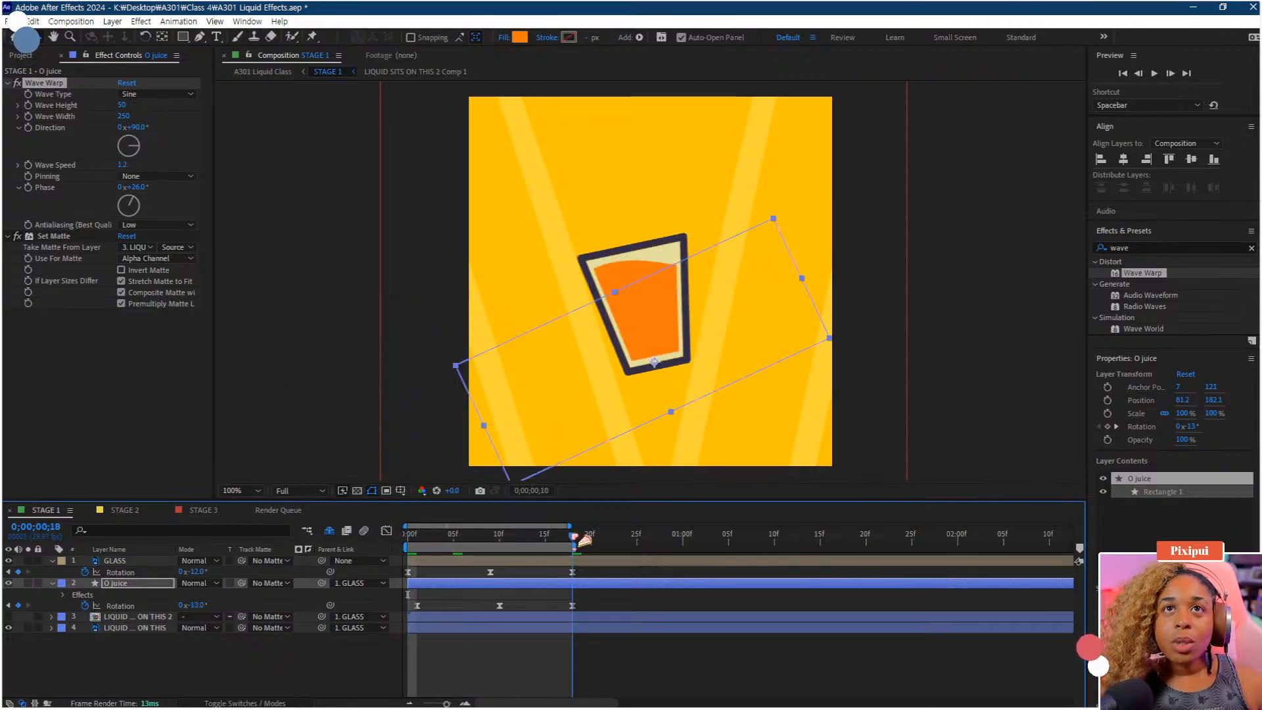
click(501, 538)
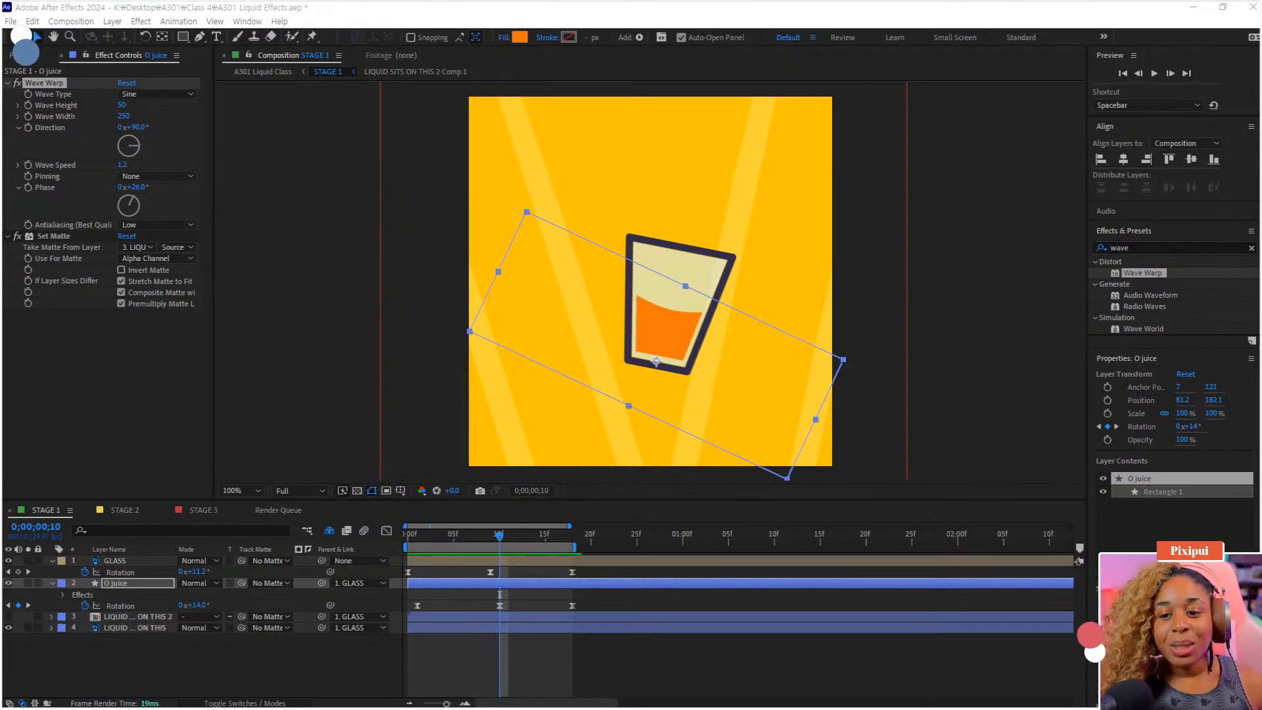
click(469, 533)
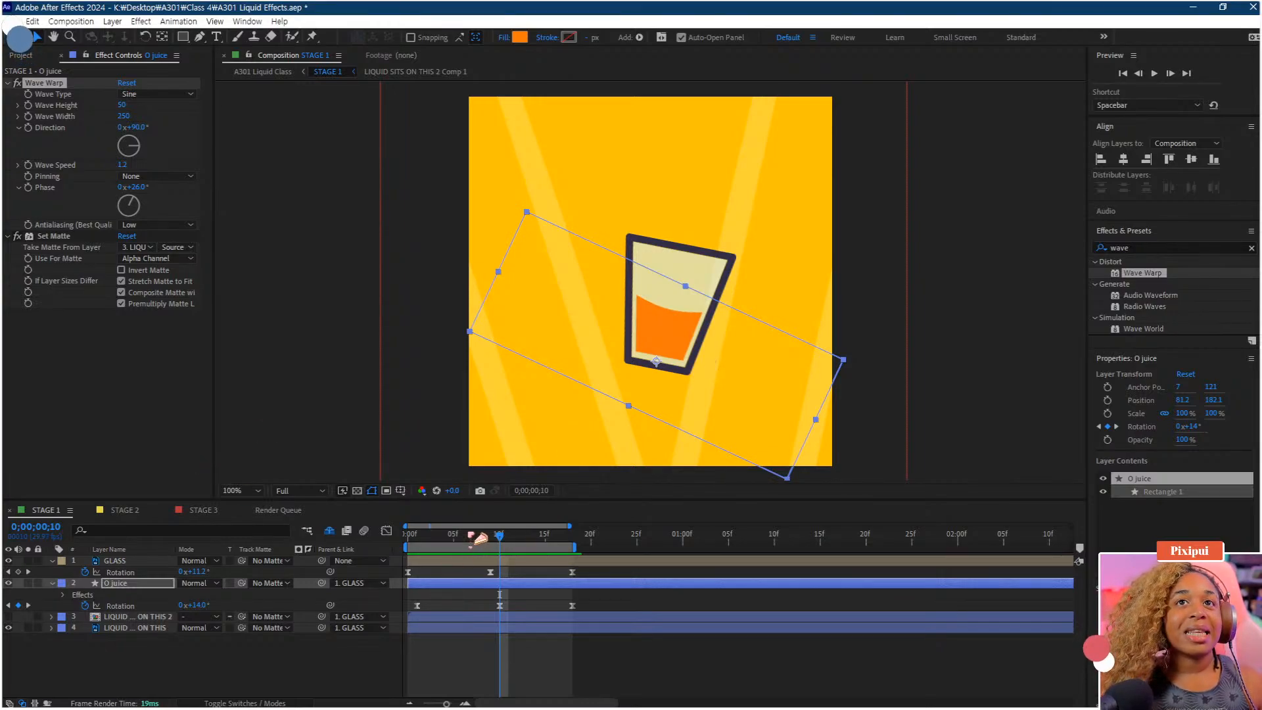
drag(480, 538, 406, 538)
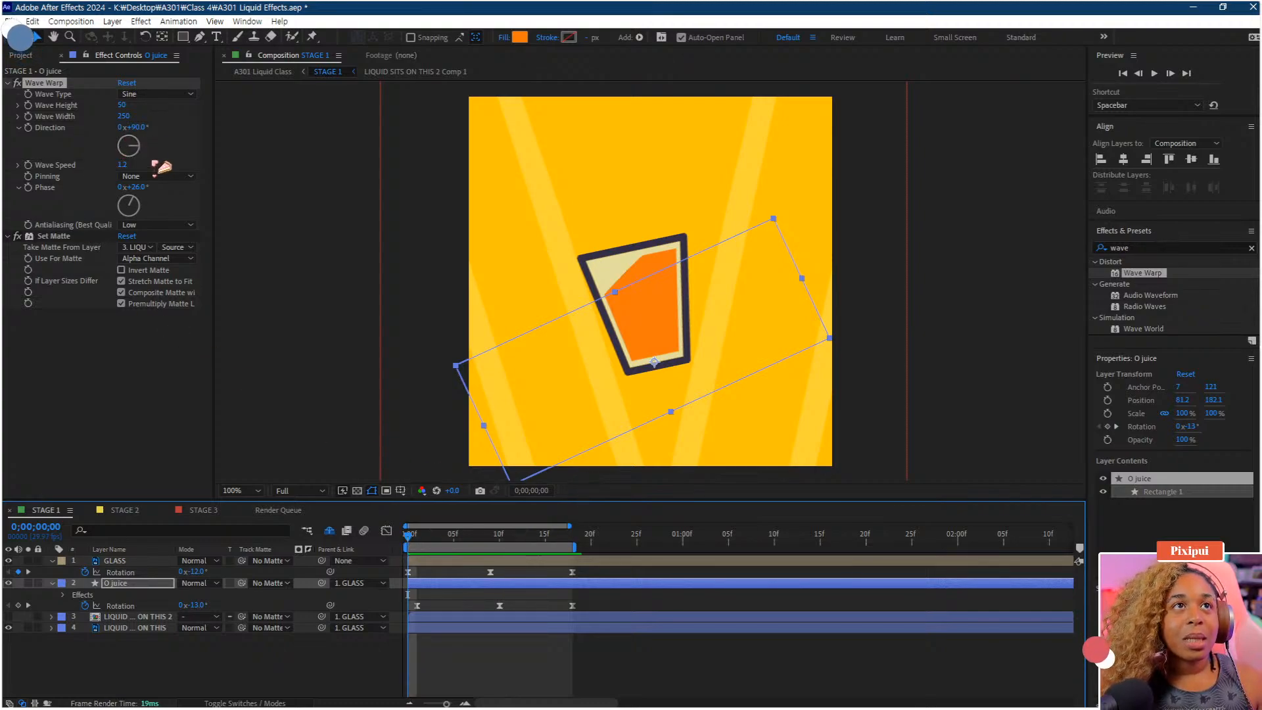
click(527, 537)
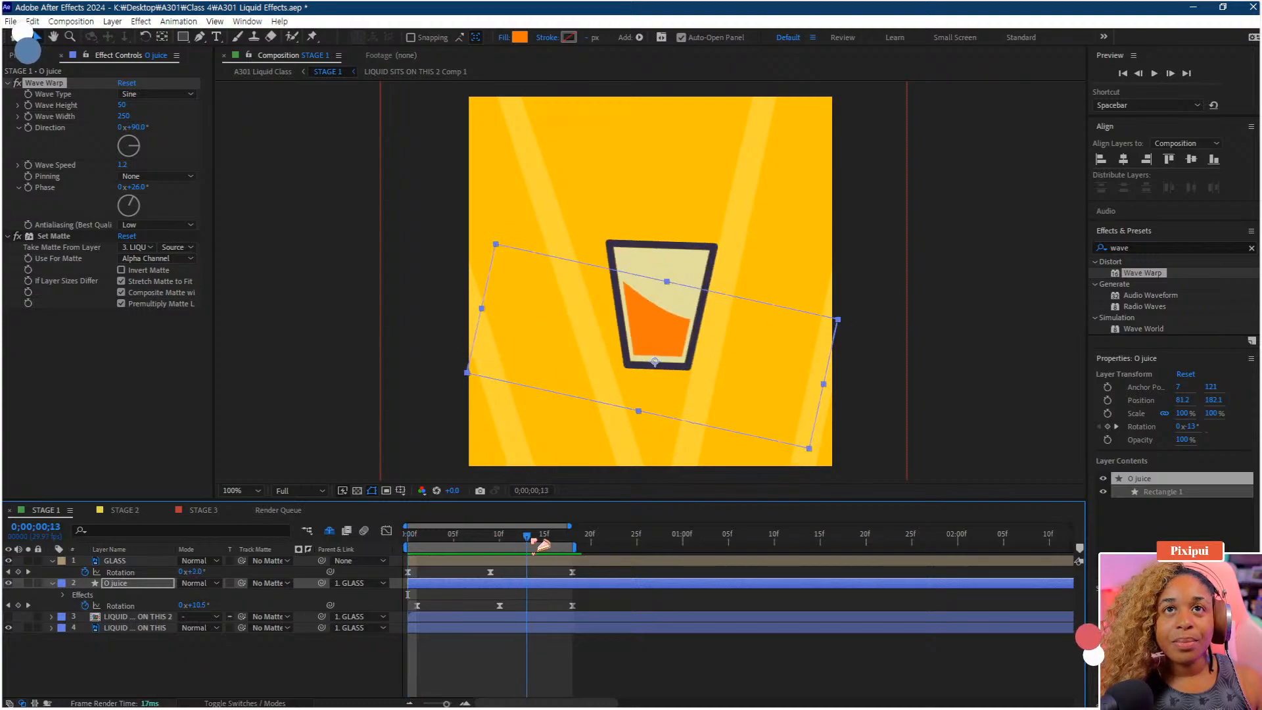
drag(532, 539, 575, 539)
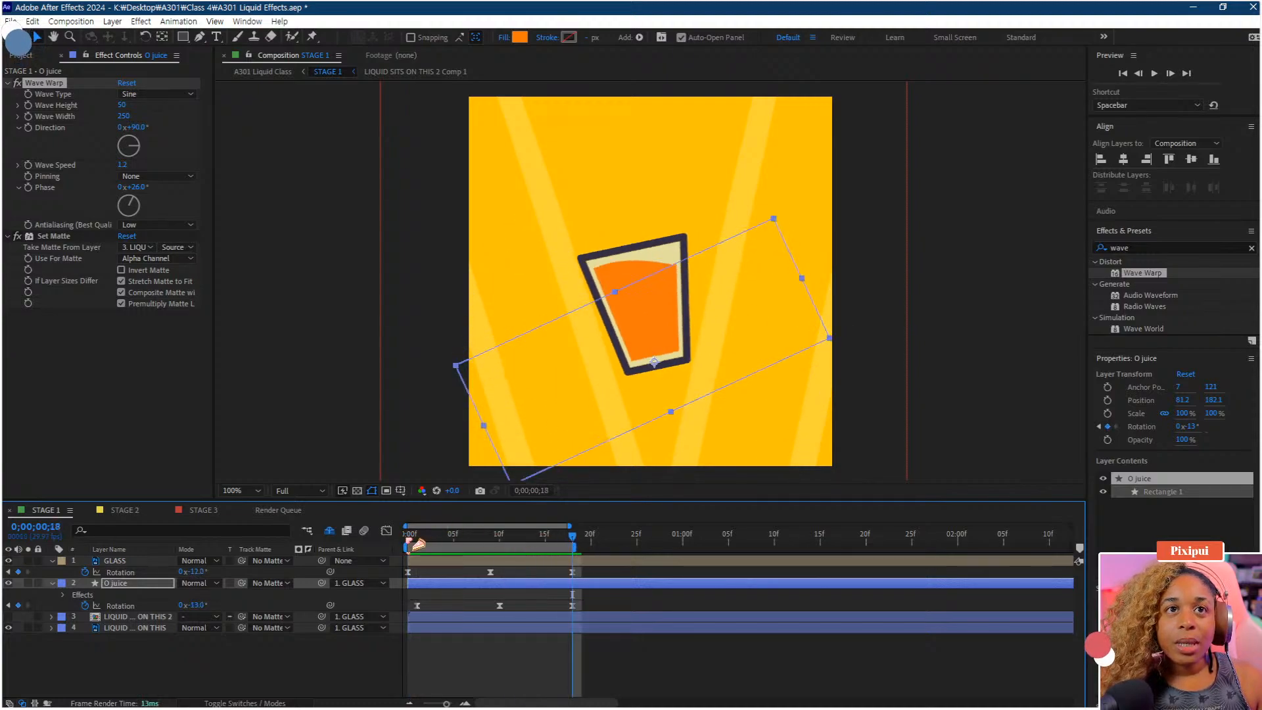
click(411, 541)
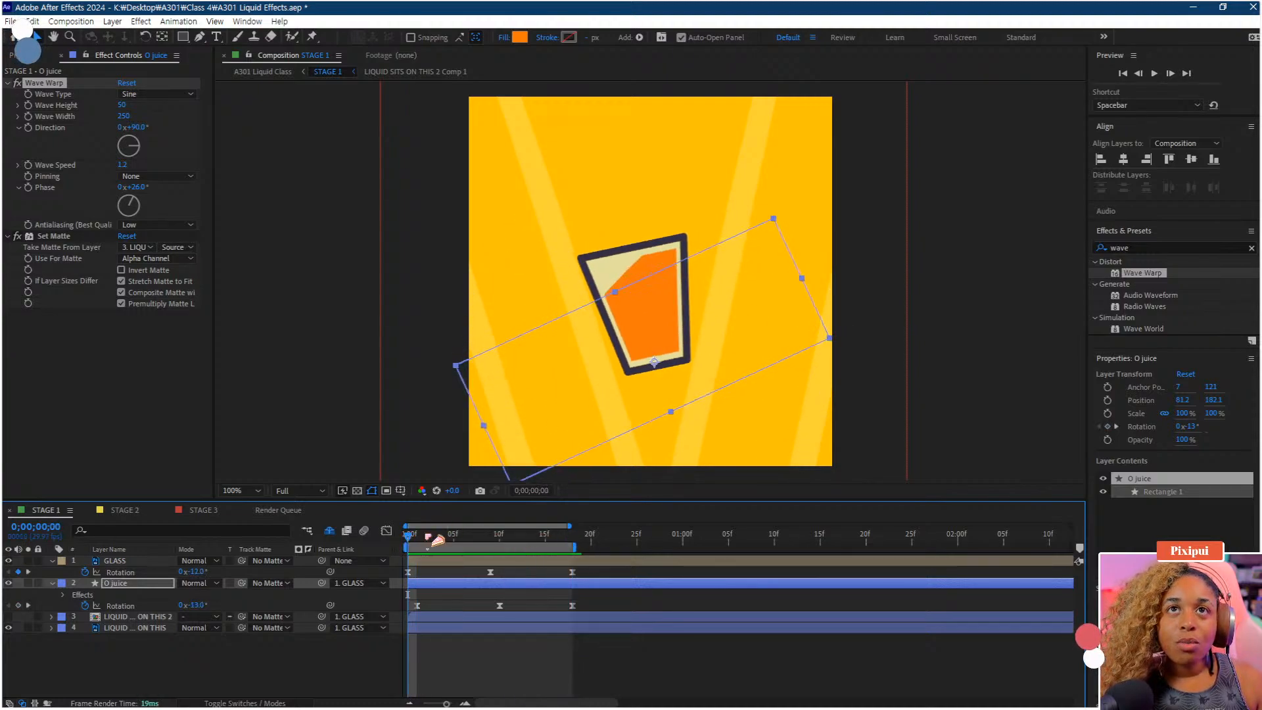
click(575, 540)
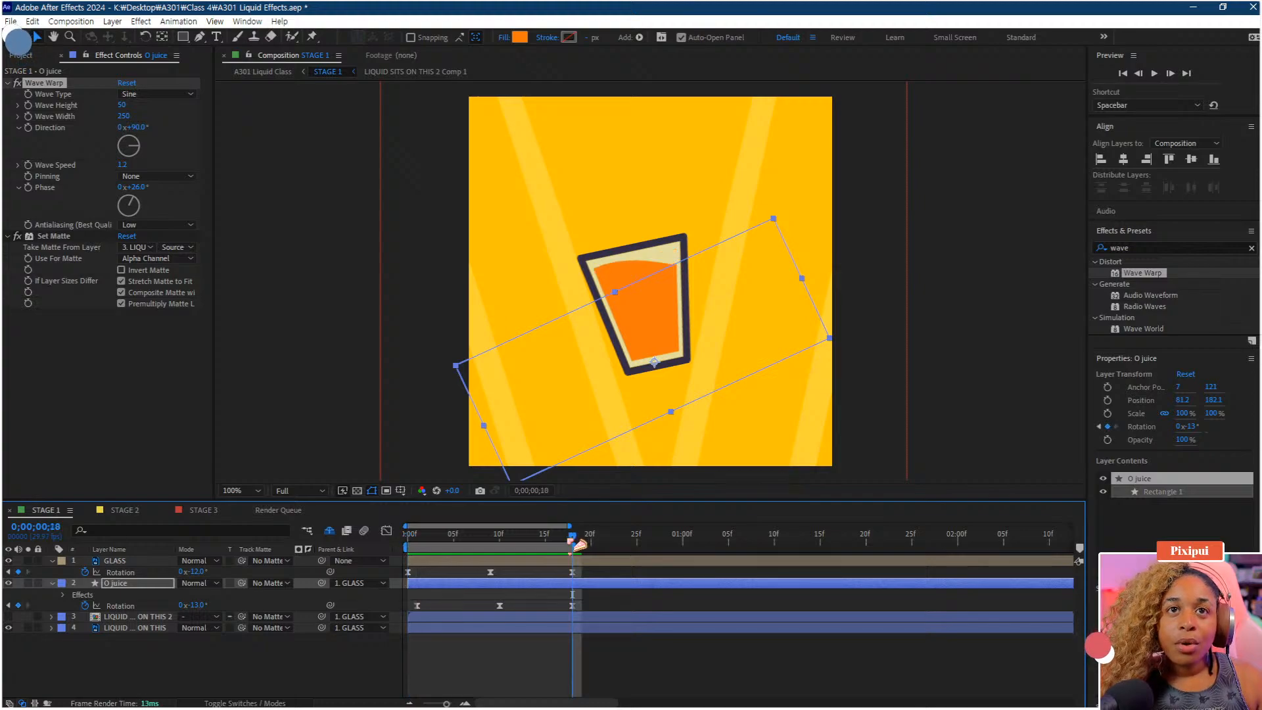
click(476, 540)
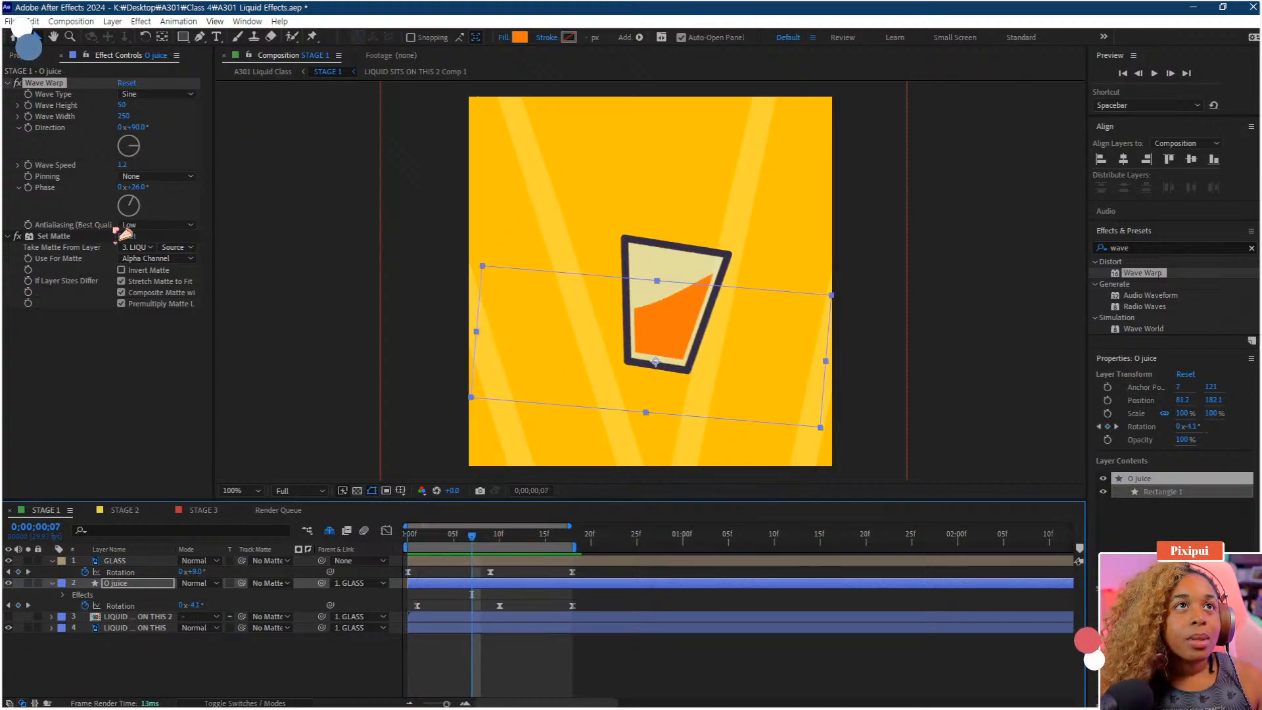
Scrub the Wave Warp phase to about 49° and replay the animation from start to end
drag(135, 190, 153, 190)
drag(431, 537, 410, 537)
click(573, 538)
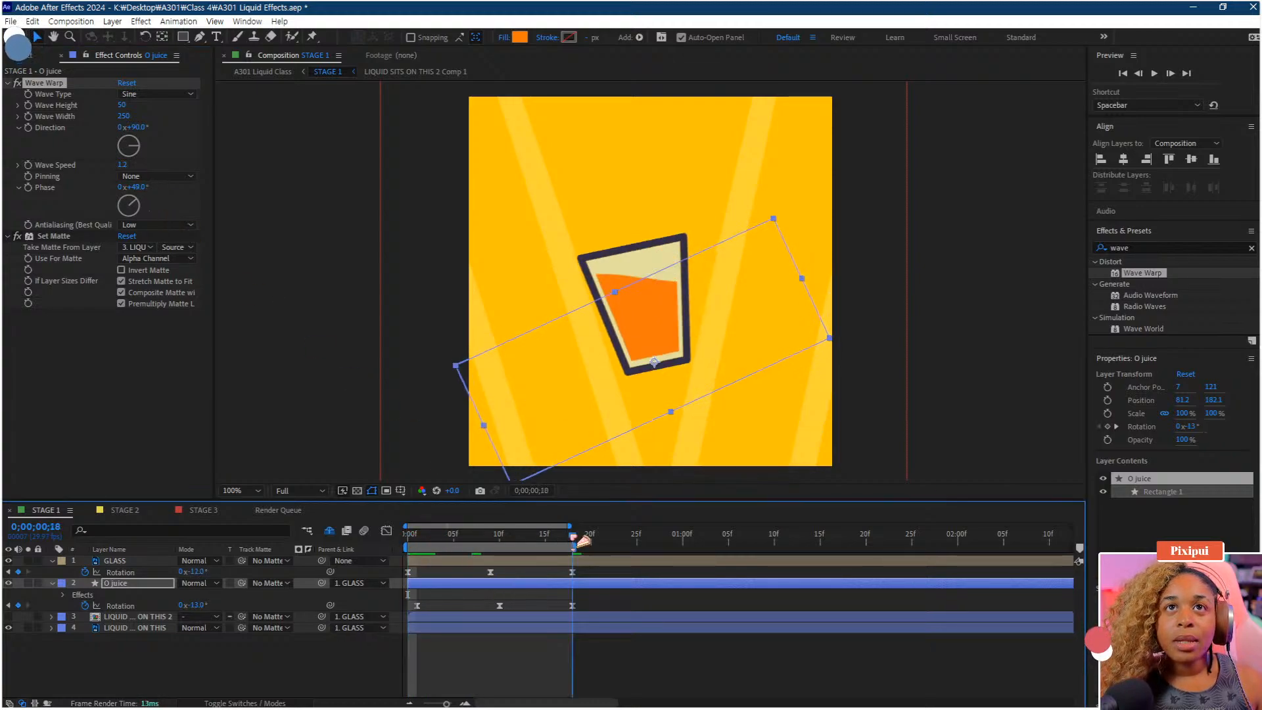
Set the Wave Warp speed to 1
click(122, 166)
text(1)
key(Return)
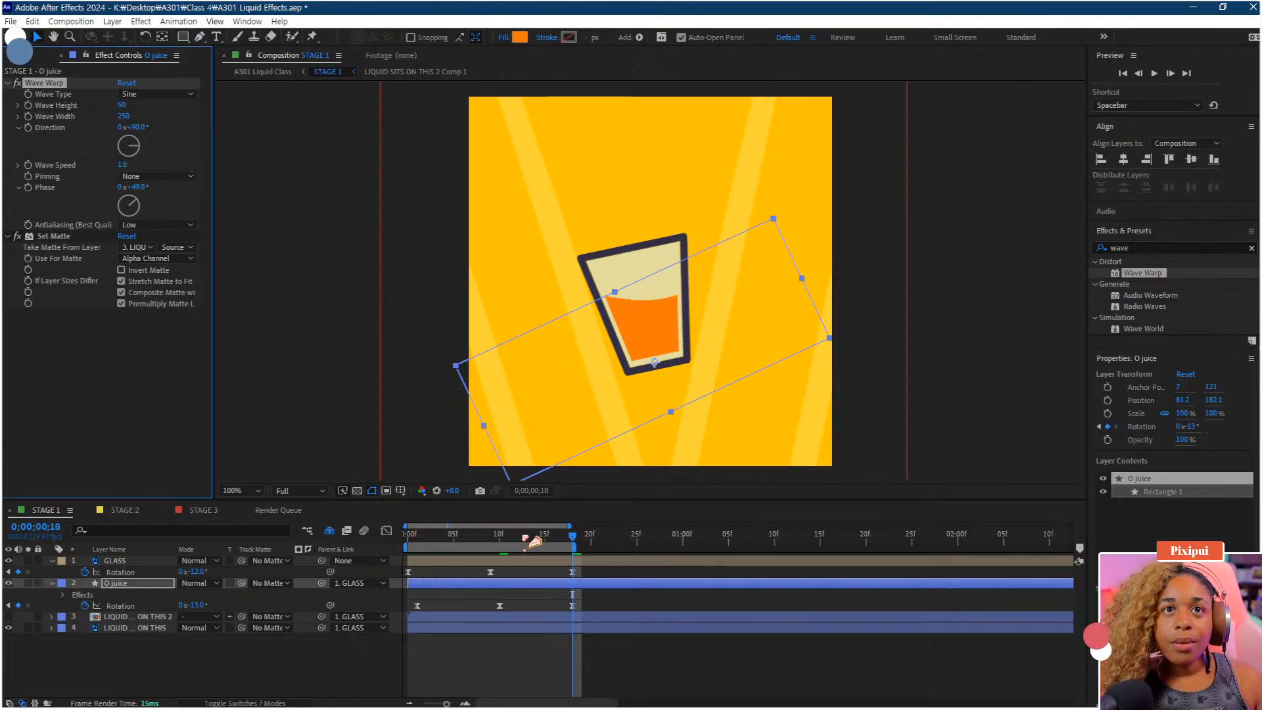
Set the Wave Warp phase to 127° at the first frame and preview
drag(536, 533, 572, 535)
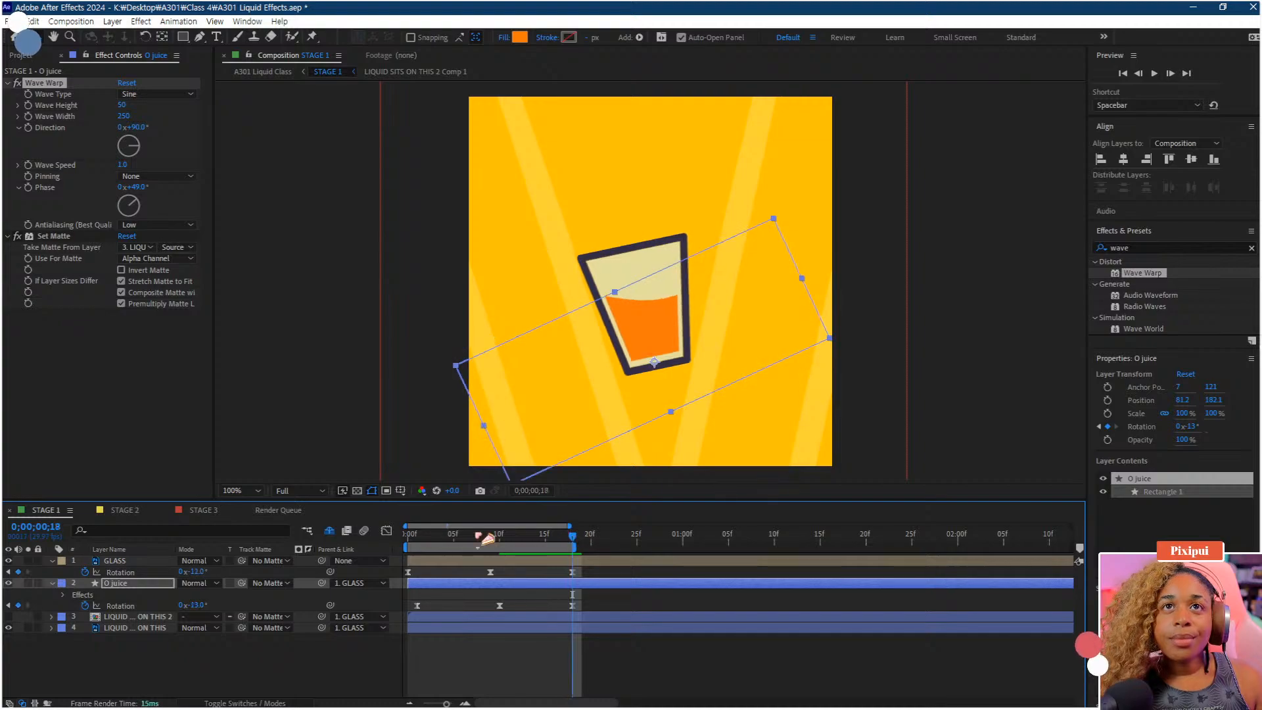
click(410, 538)
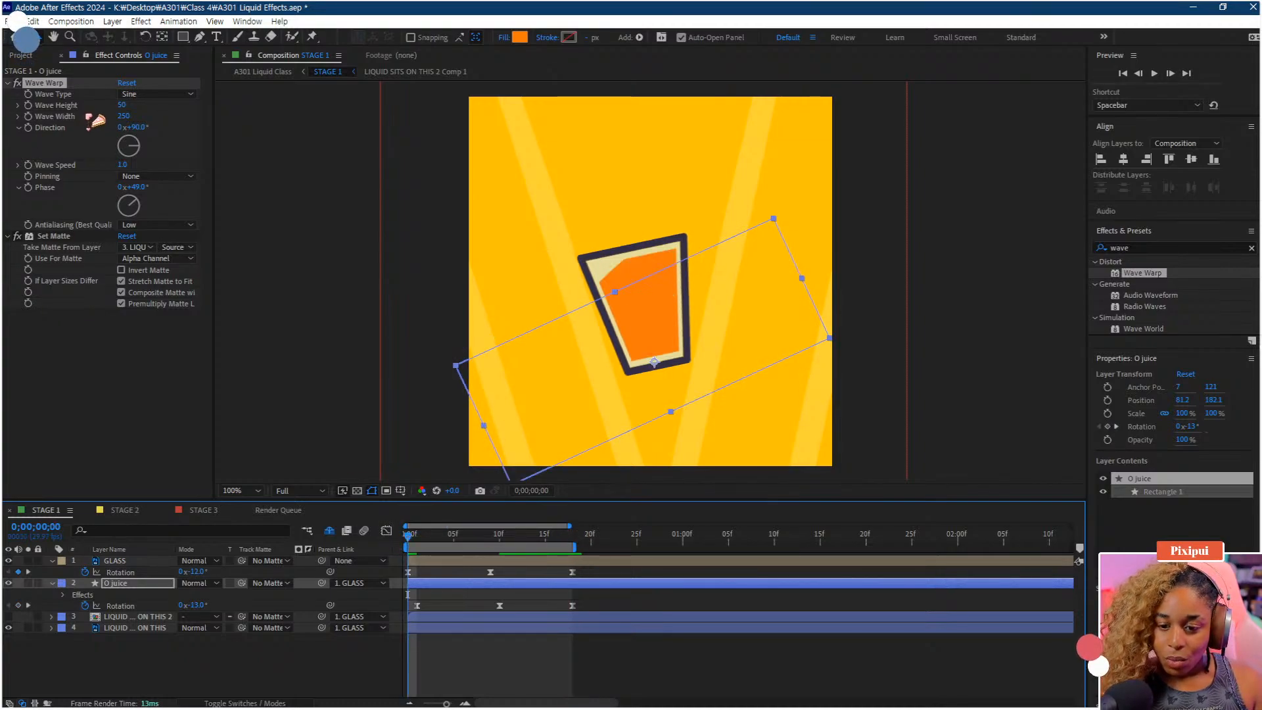
click(136, 187)
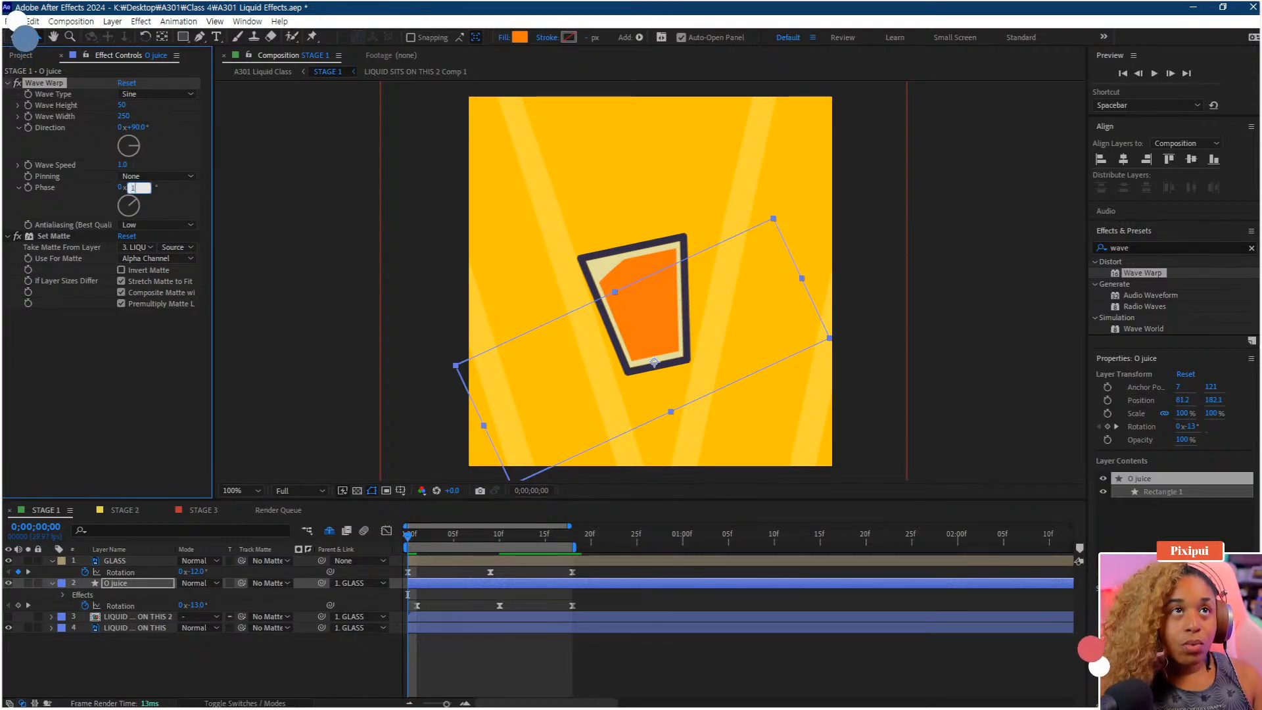
key(Return)
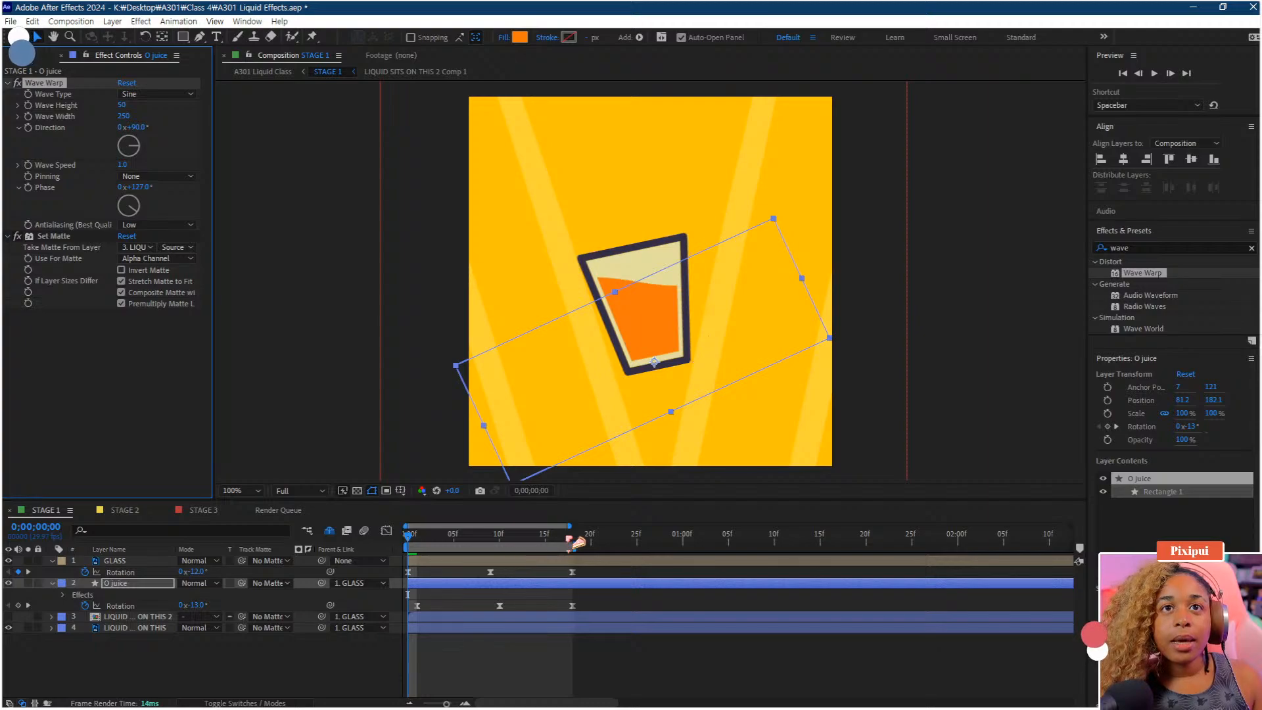
key(space)
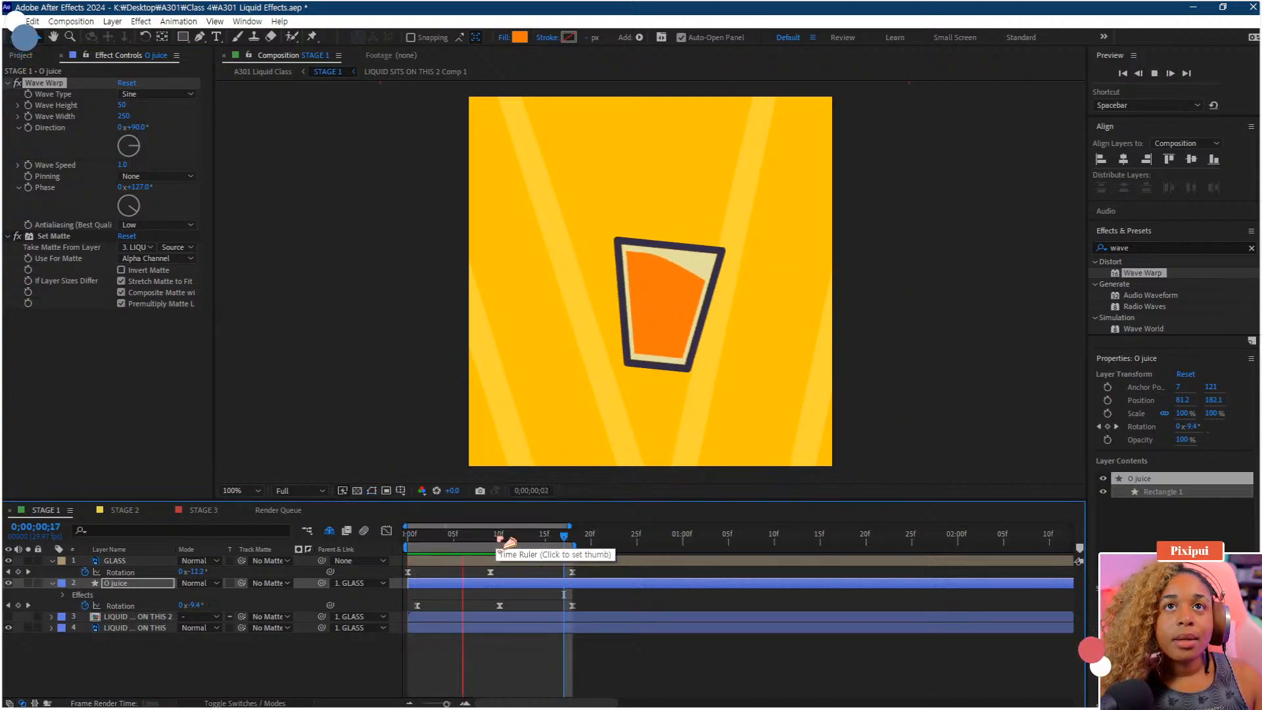
key(space)
Set the Wave Warp phase to 100° and preview
click(138, 188)
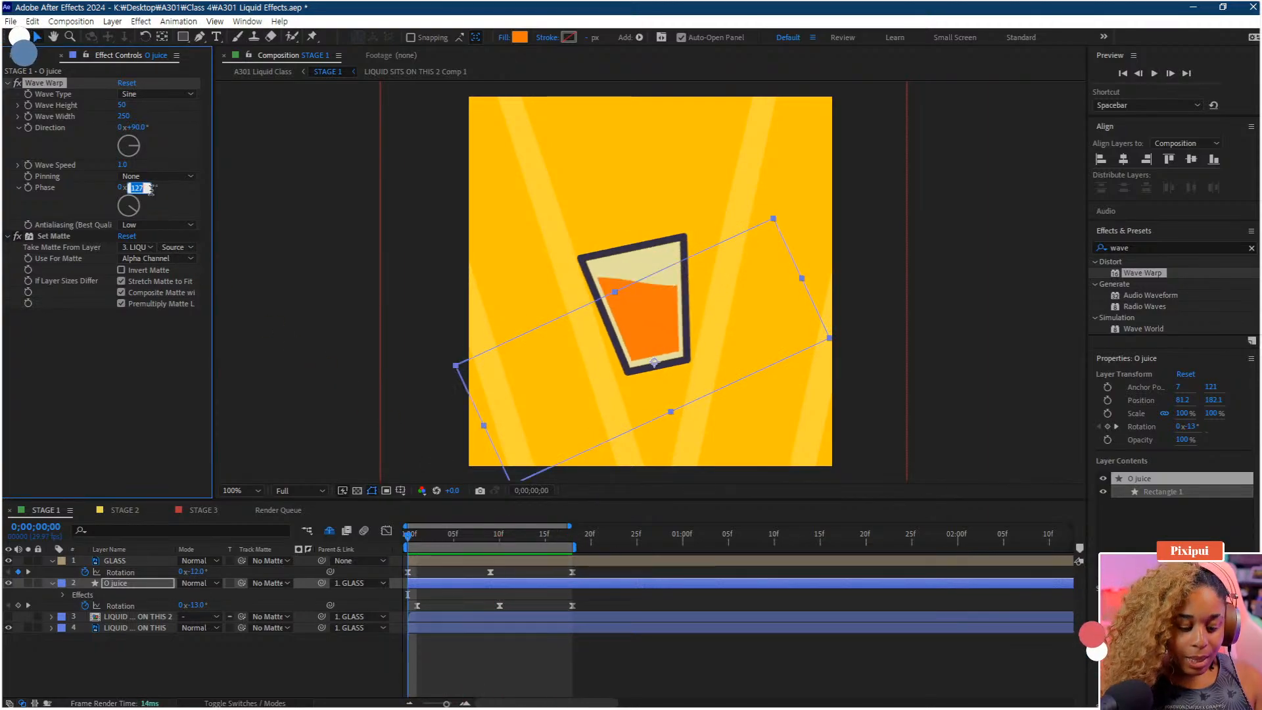
text(100)
key(Return)
key(space)
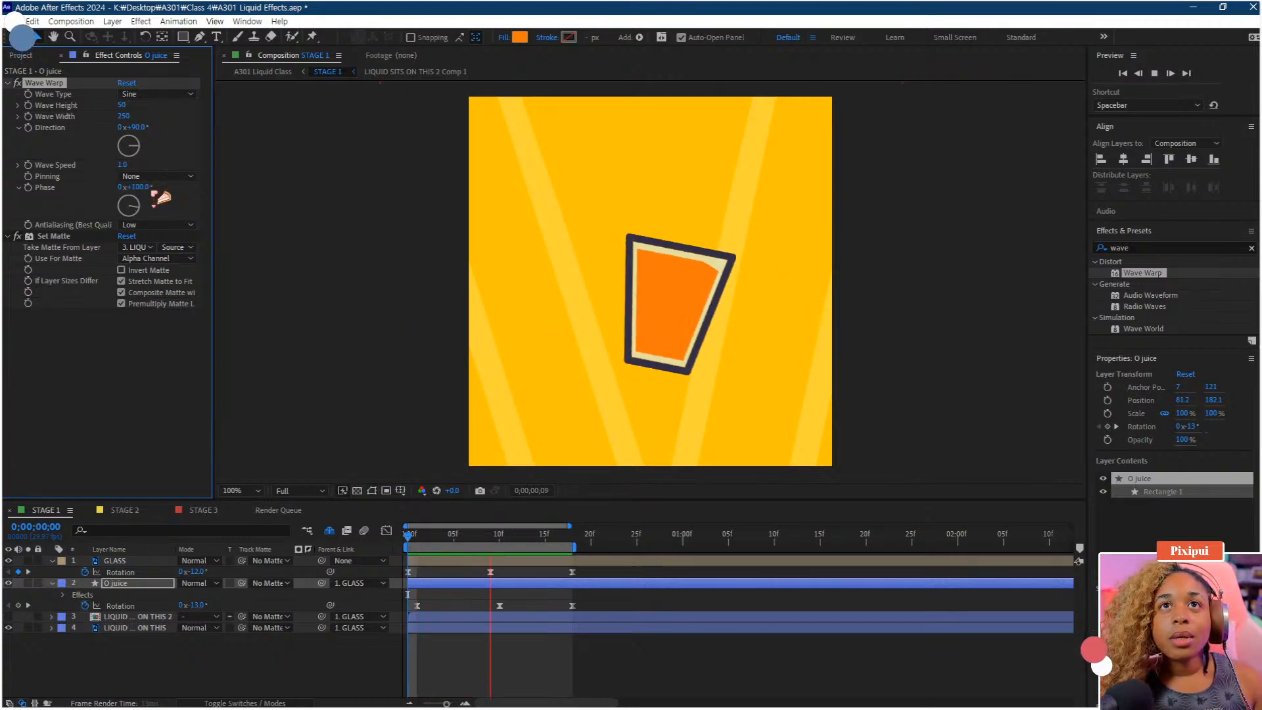
Set the Wave Warp height to 30 and width to 240, then preview
drag(123, 106, 120, 106)
click(119, 106)
text(38)
key(Return)
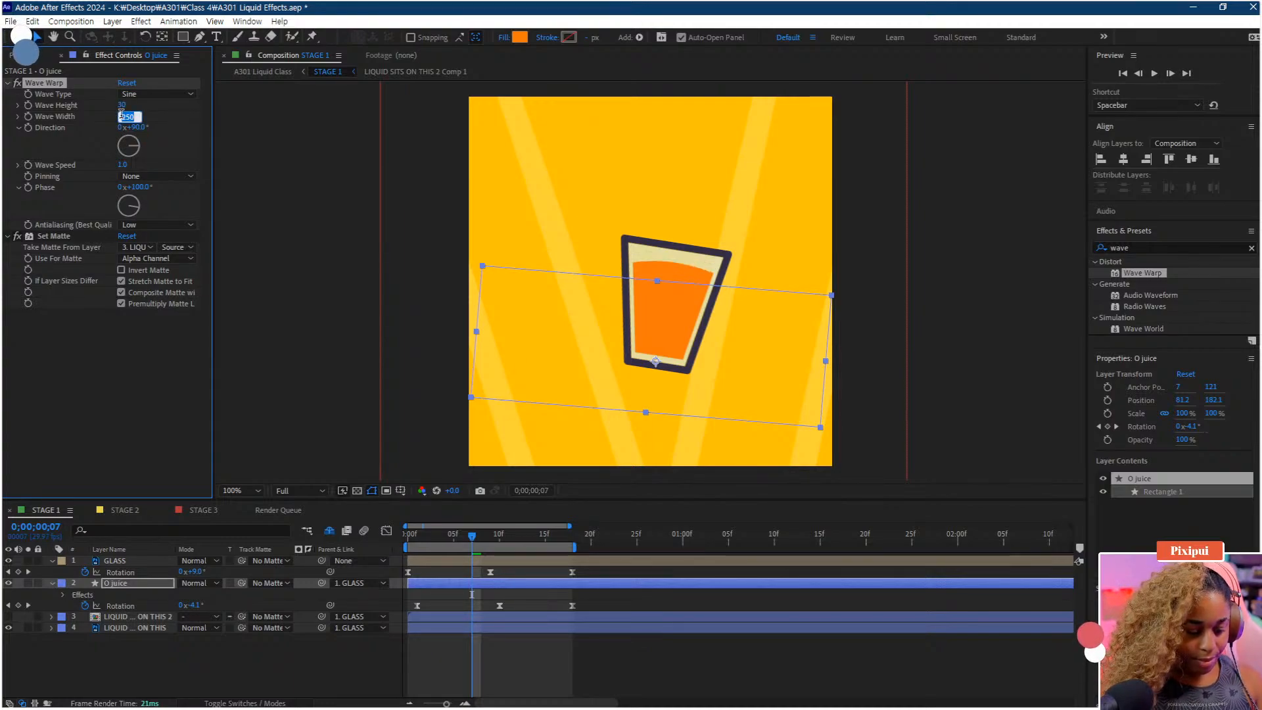
key(Return)
key(space)
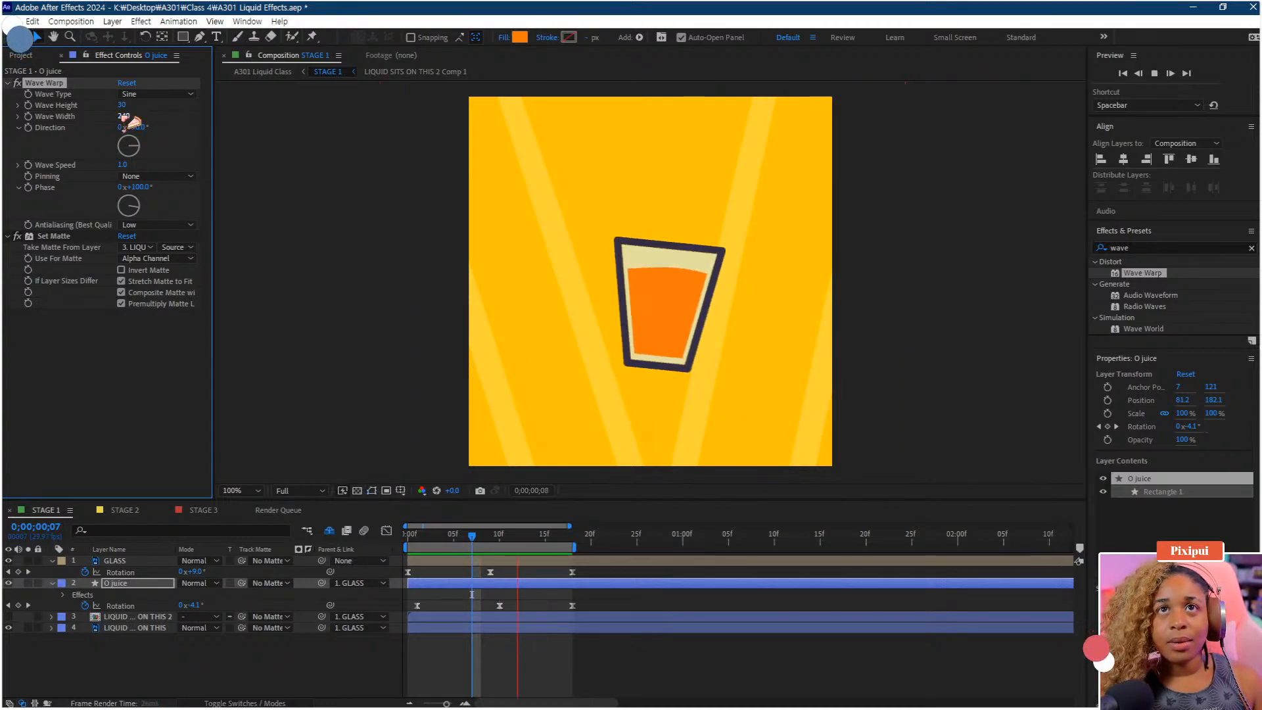
Restore the Wave Warp height to 50 and width to 250
drag(484, 533, 408, 534)
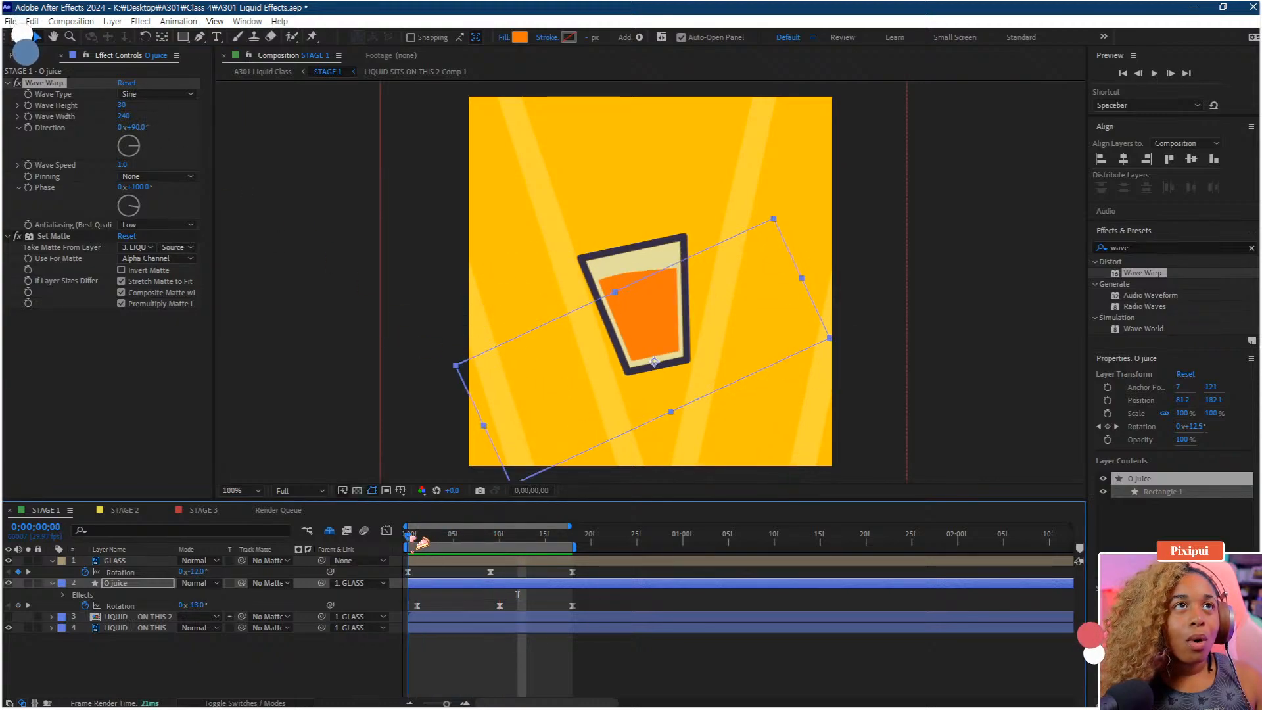
click(121, 105)
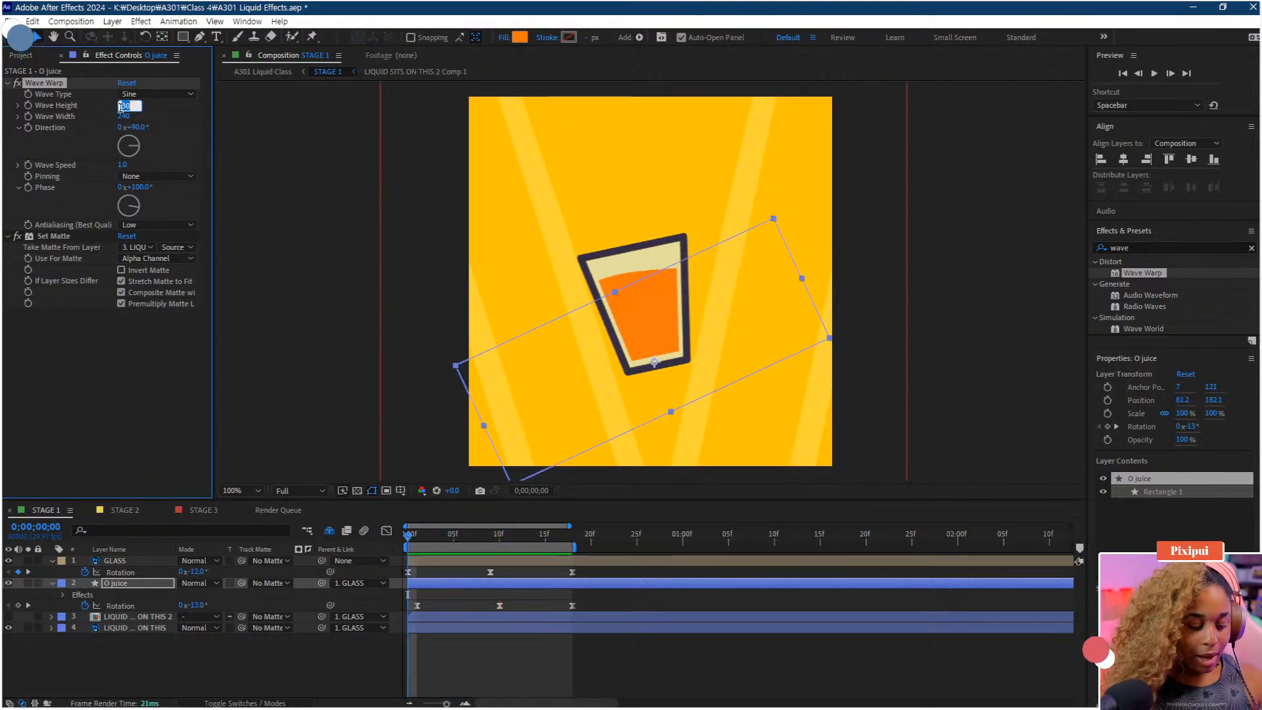
text(50)
key(Return)
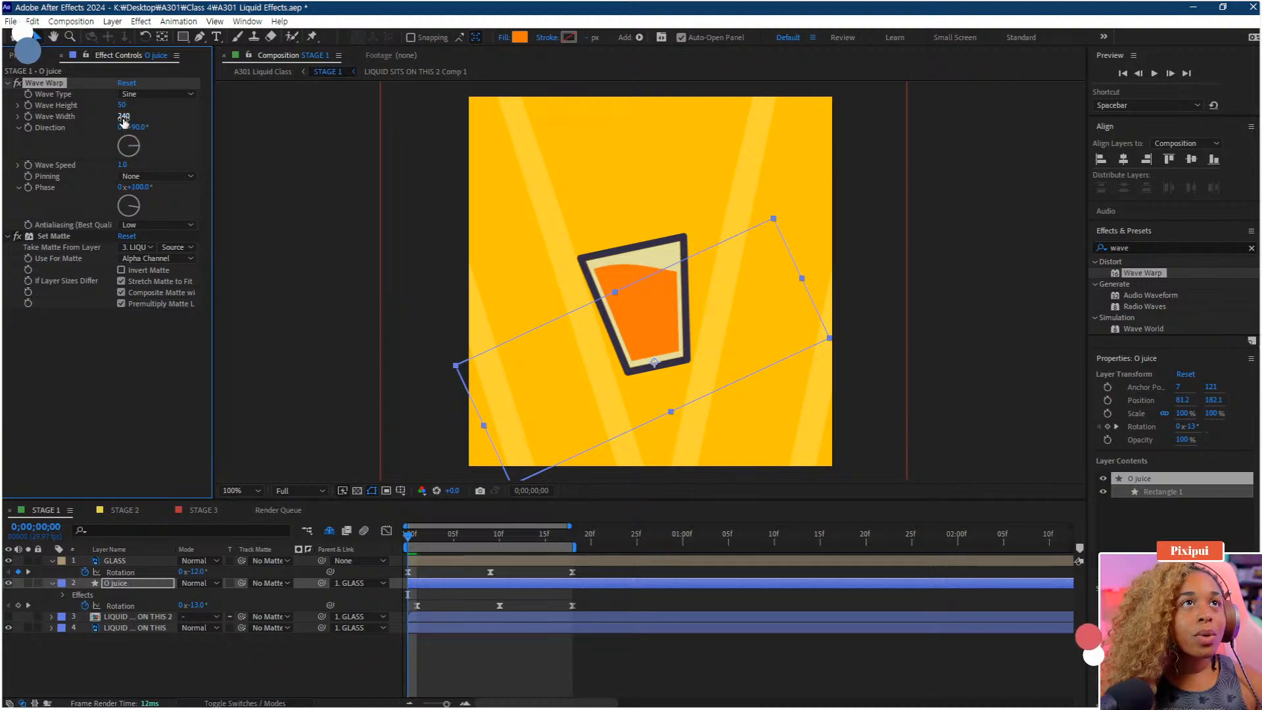
click(123, 116)
text(250)
key(Return)
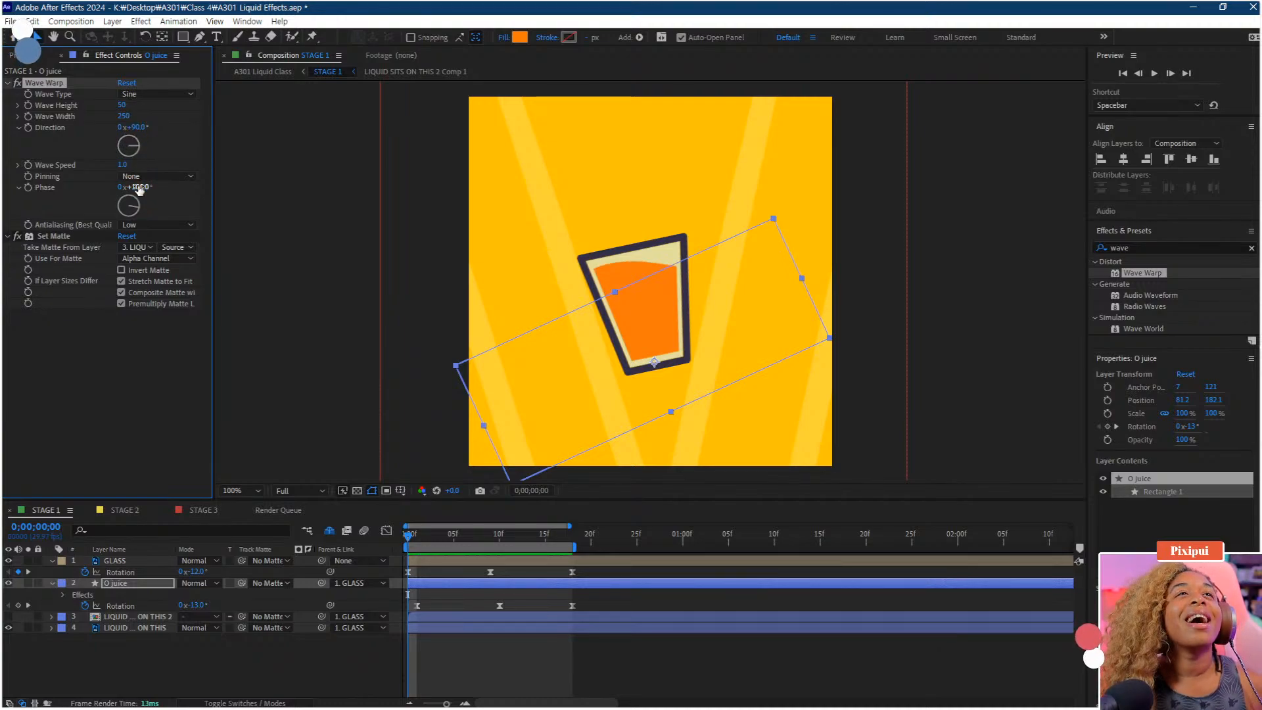
Set the Wave Warp phase to 0°
click(139, 186)
text(0)
key(Return)
Retime the rotation keyframes so the last ones sit at frame 25 and the middle ones near frame 12, then preview
drag(479, 531, 636, 608)
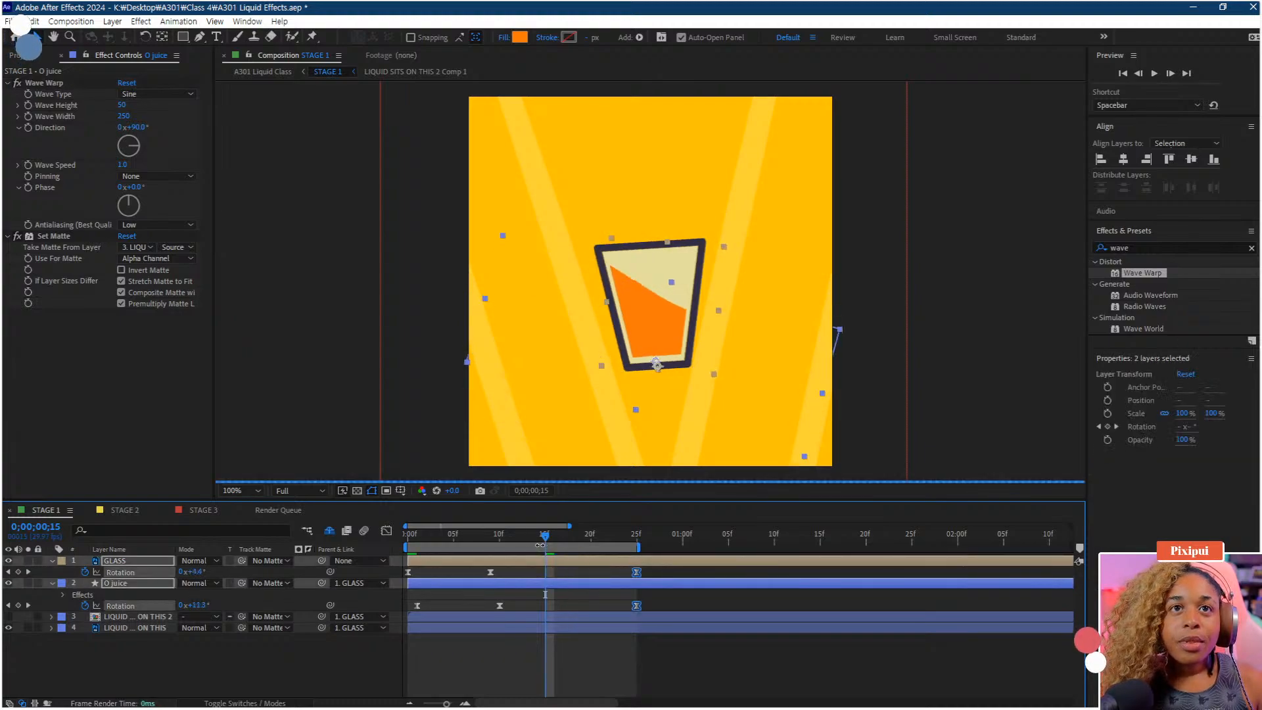
drag(512, 570, 517, 606)
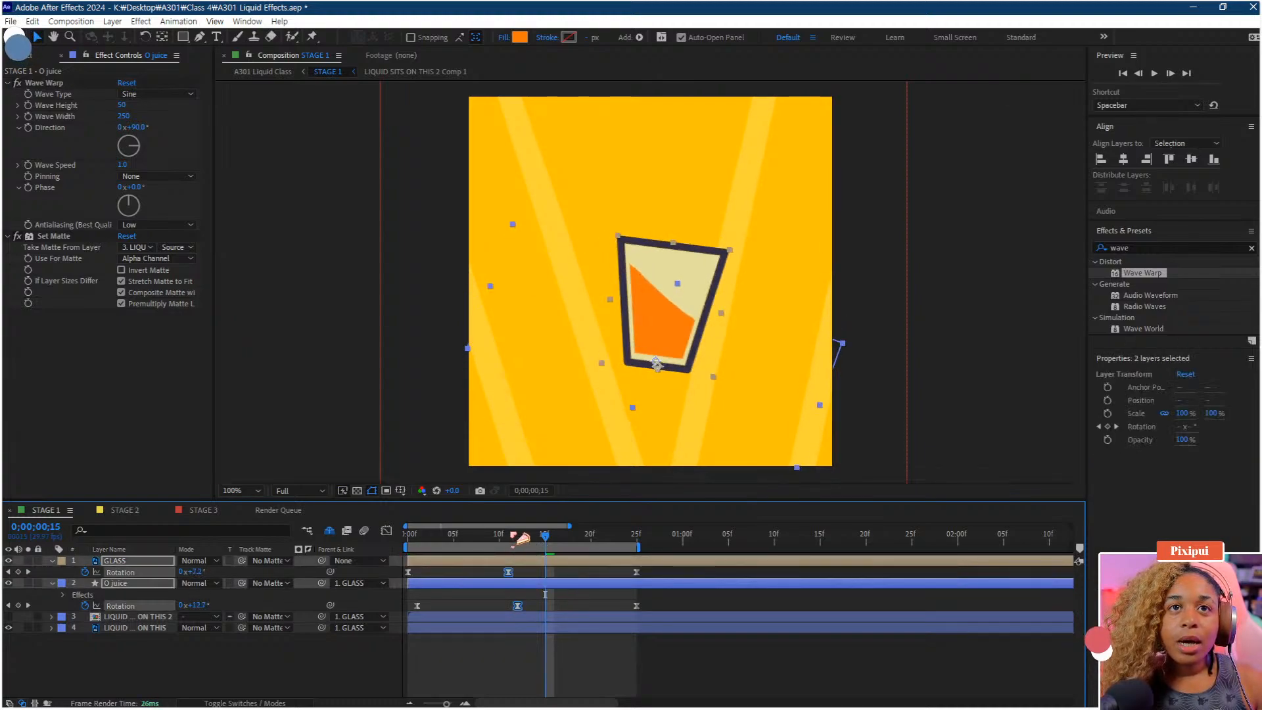
drag(514, 537, 536, 540)
key(space)
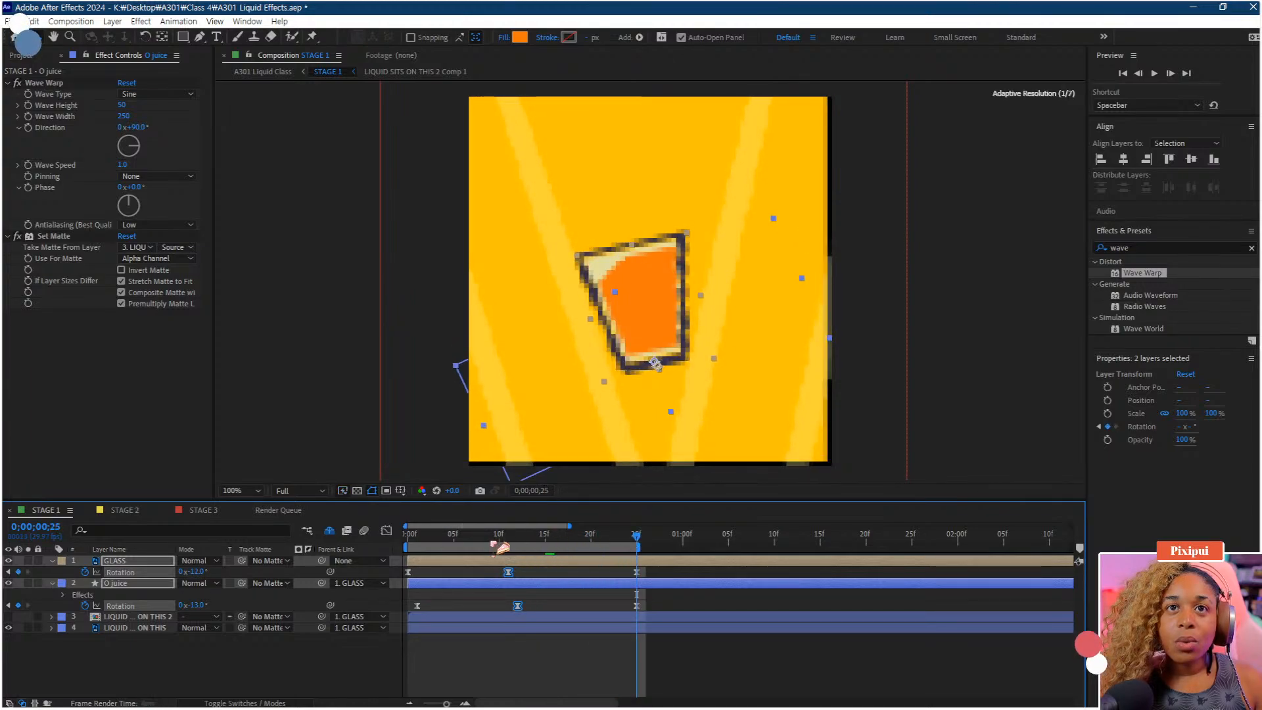
click(612, 535)
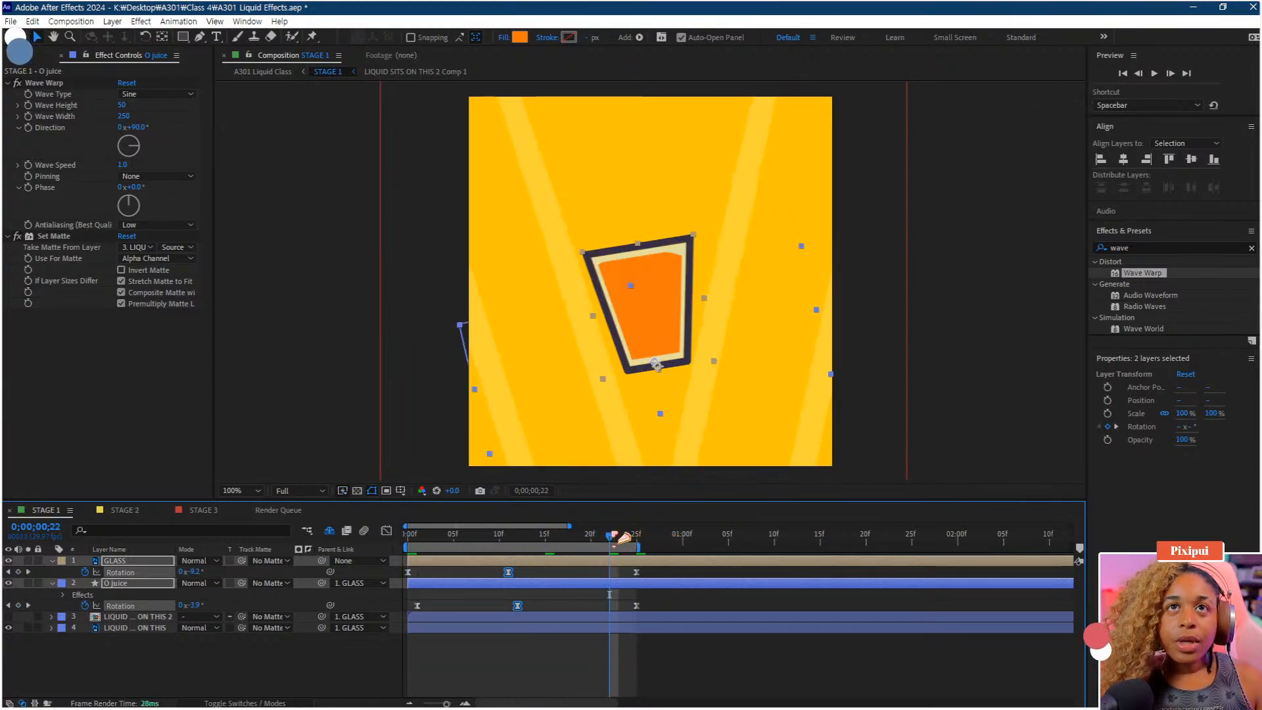
key(space)
click(626, 537)
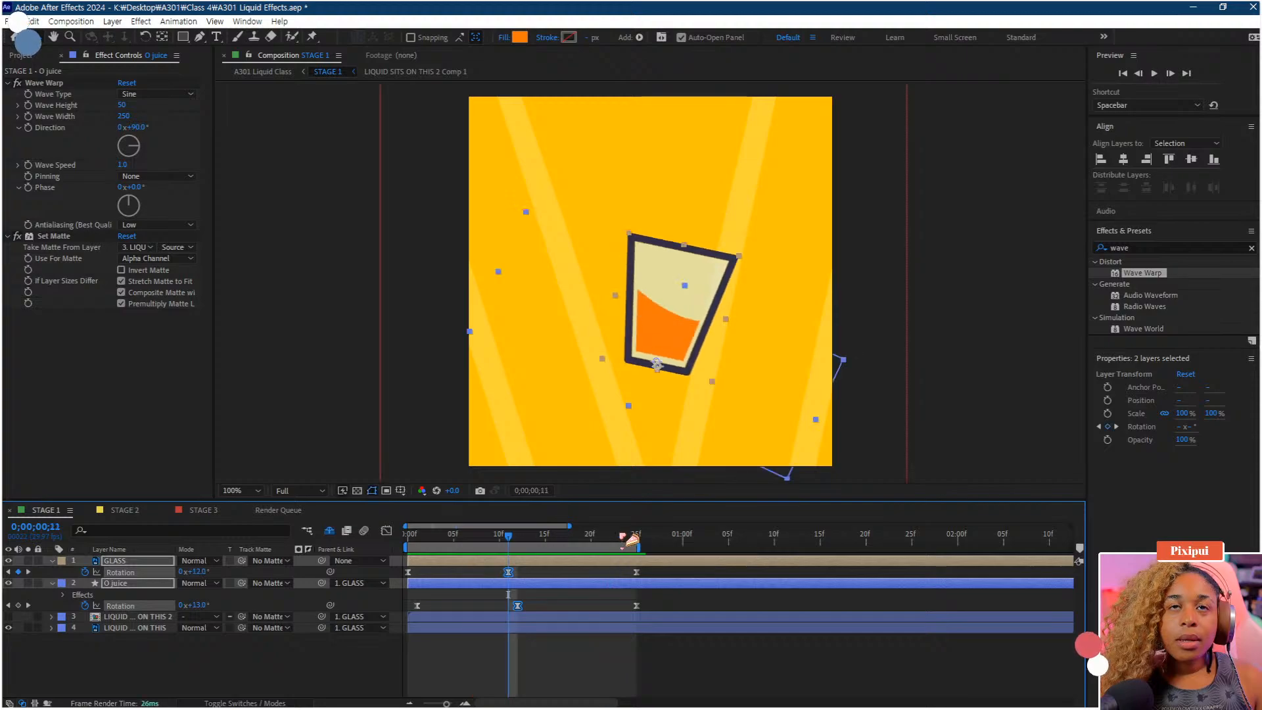
click(635, 540)
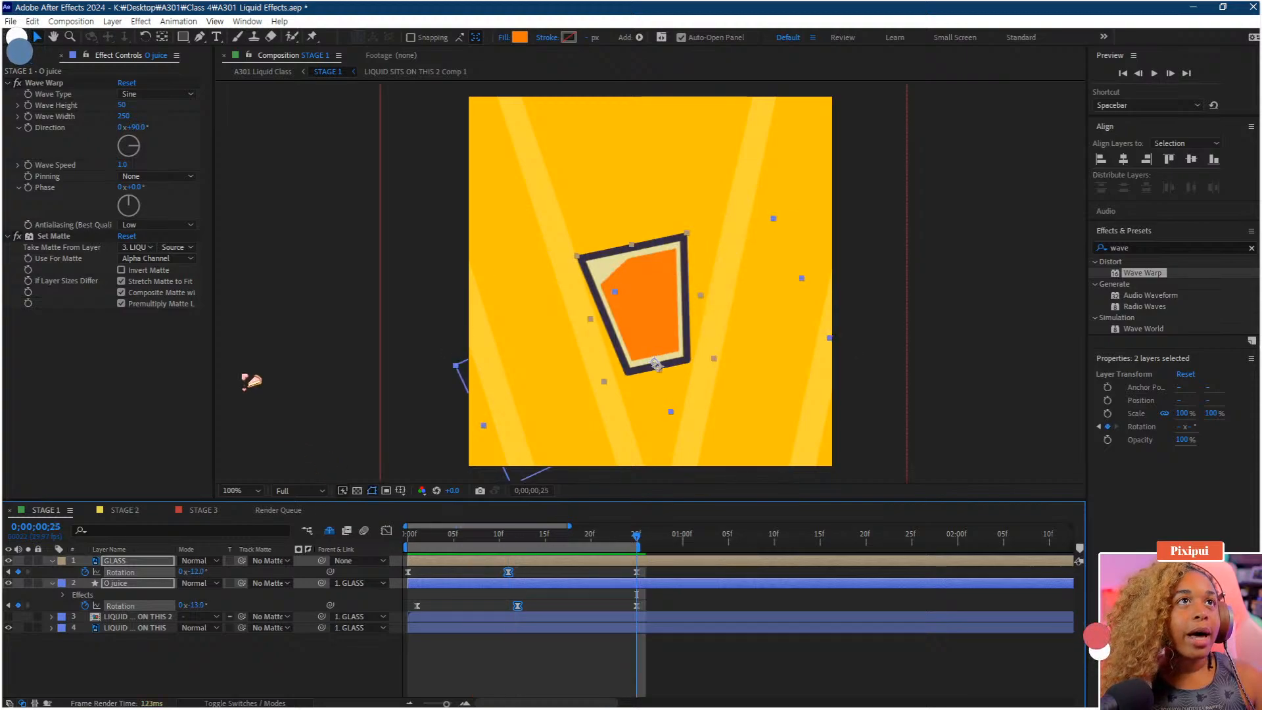
Lower the O juice layer's Y position to about 241 and return to the first frame
click(134, 585)
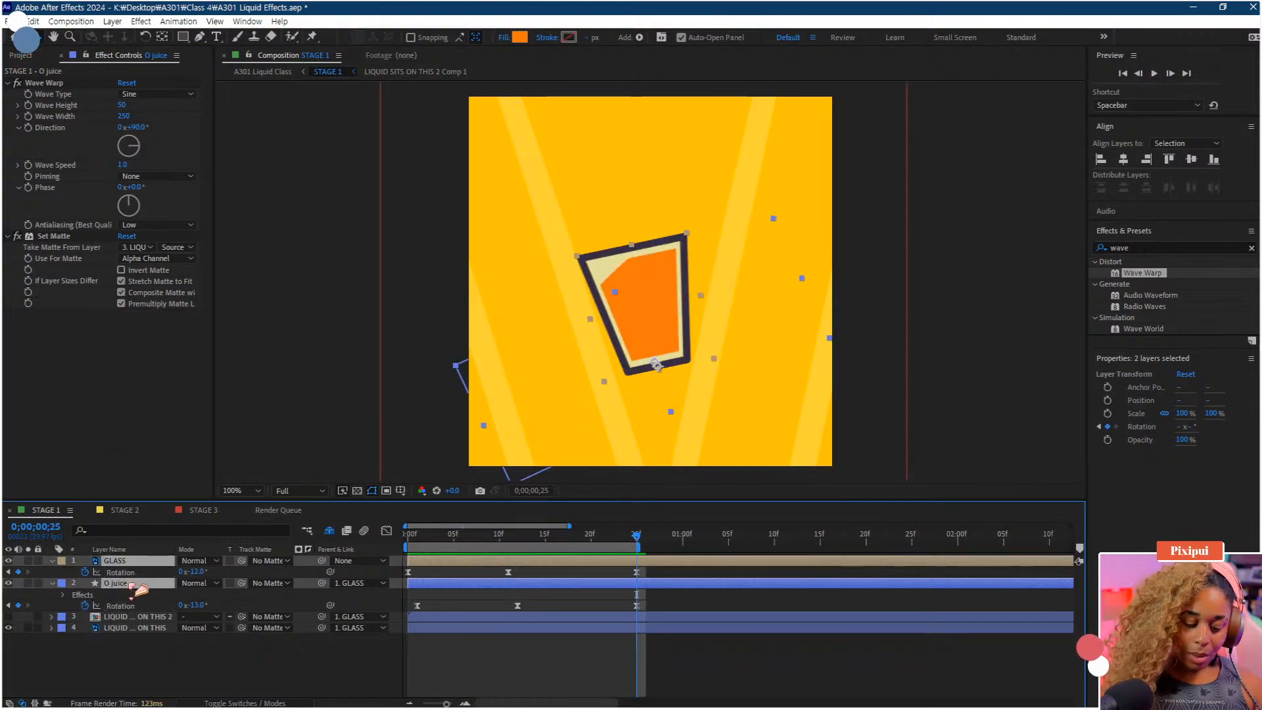
click(116, 705)
click(131, 652)
click(125, 585)
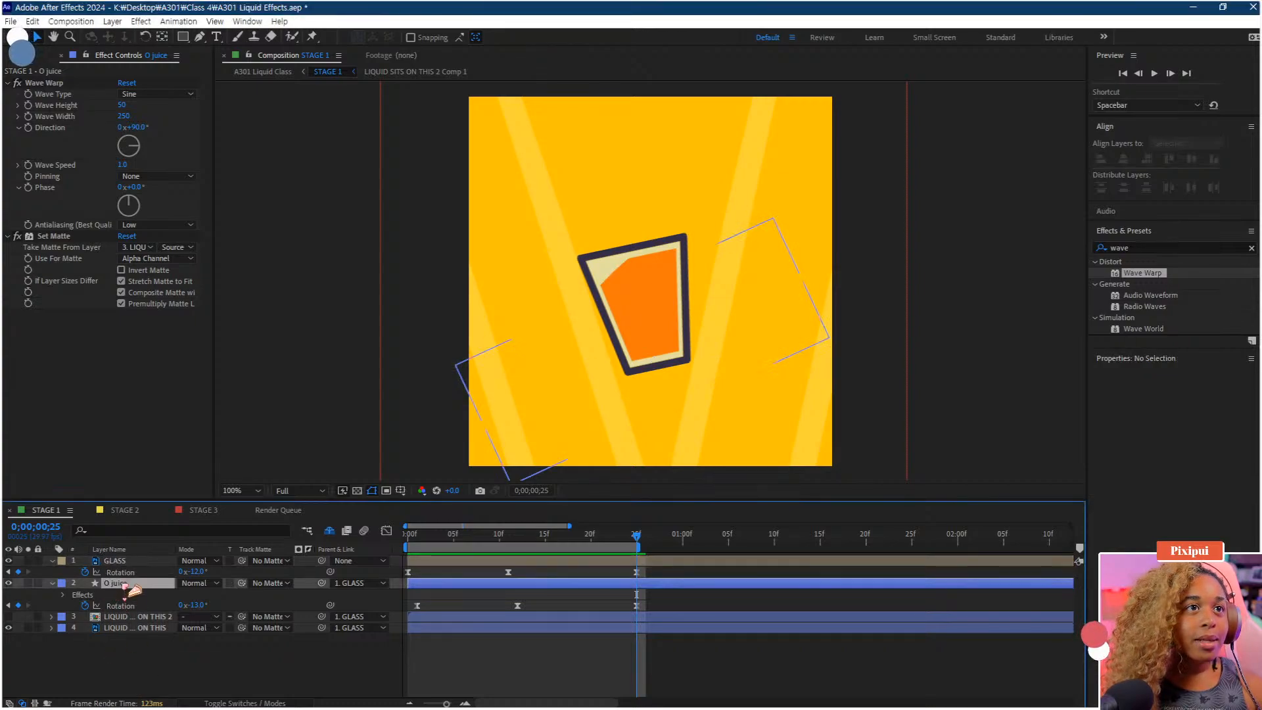
key(p)
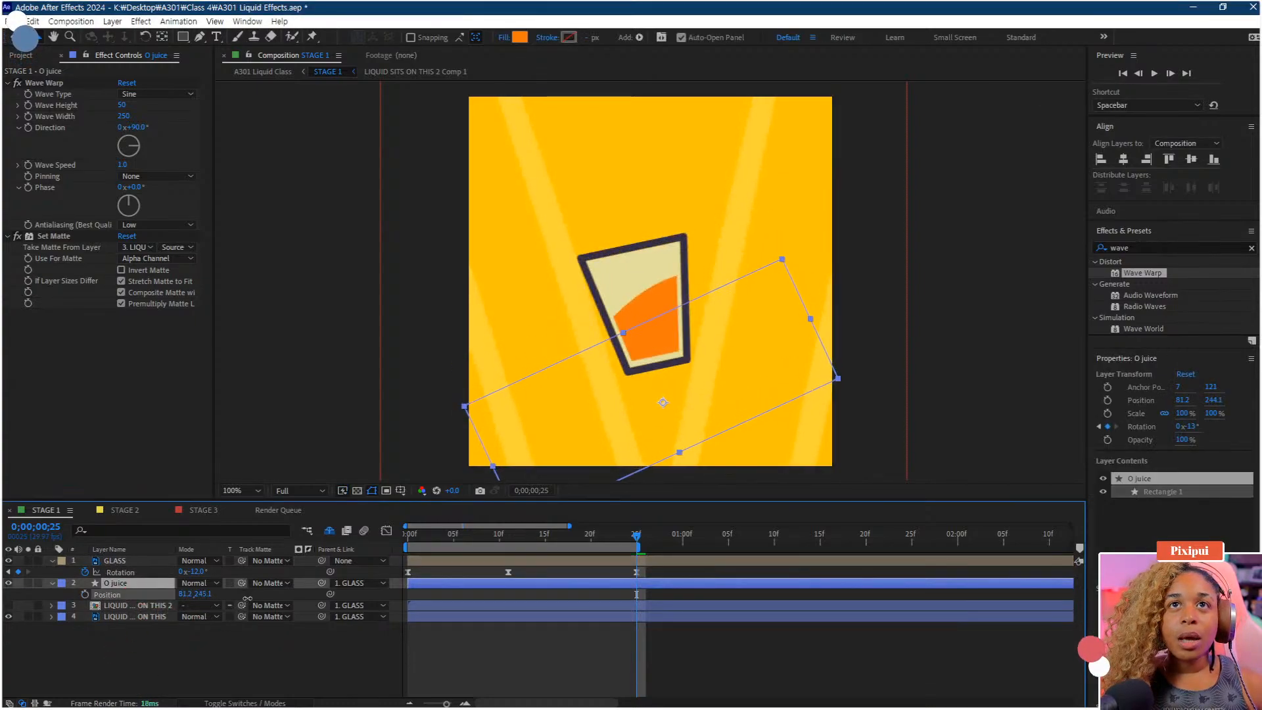
drag(490, 543, 636, 534)
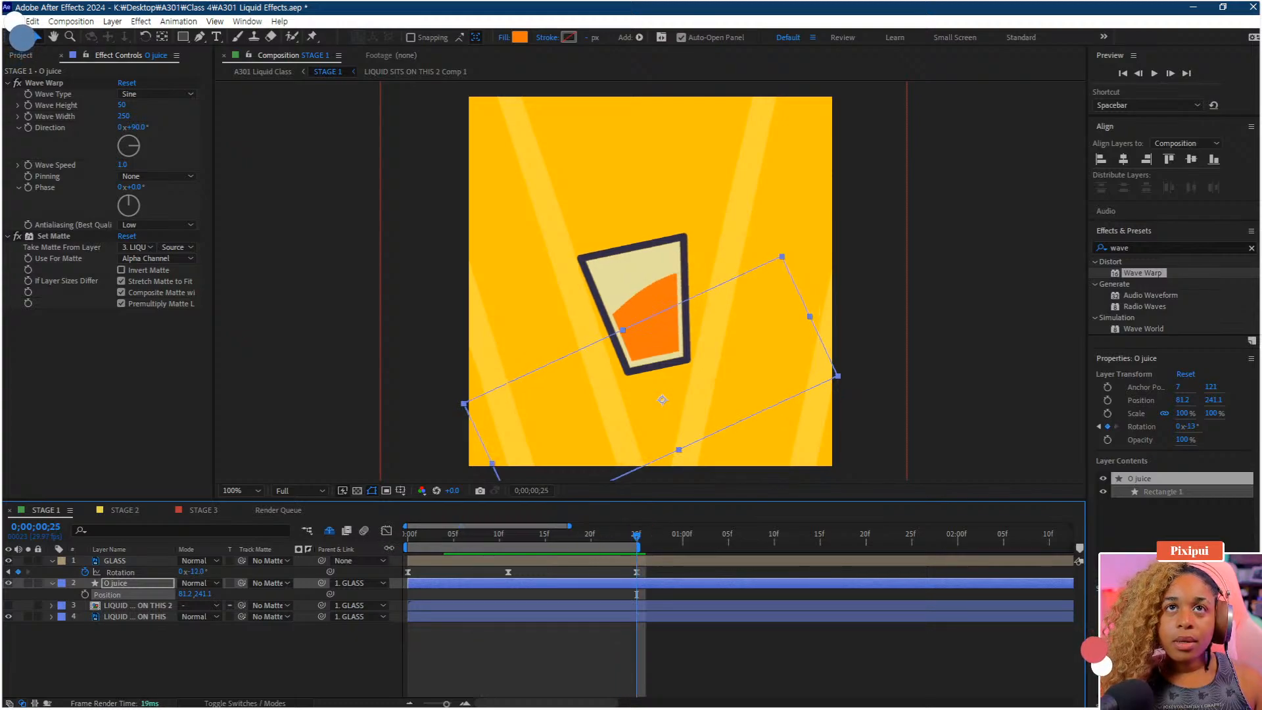
click(408, 535)
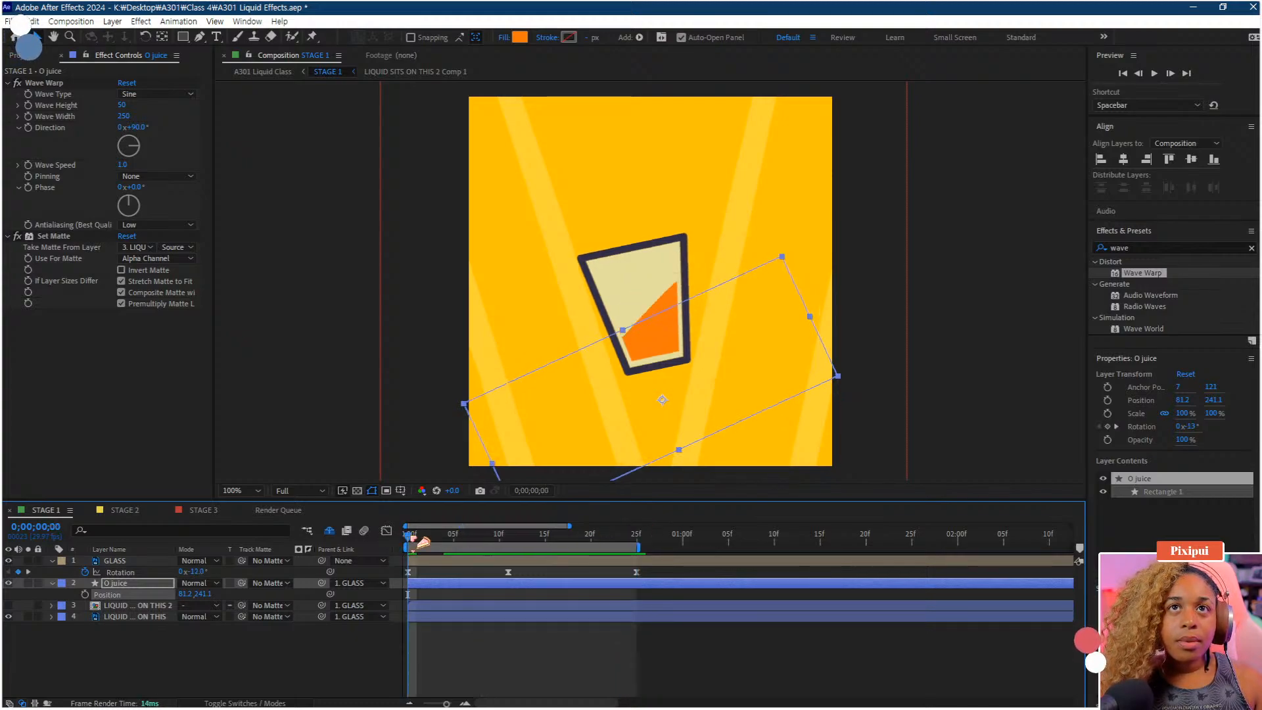
Set the O juice layer's Wave Warp phase to 16° and preview the tipping animation
click(643, 537)
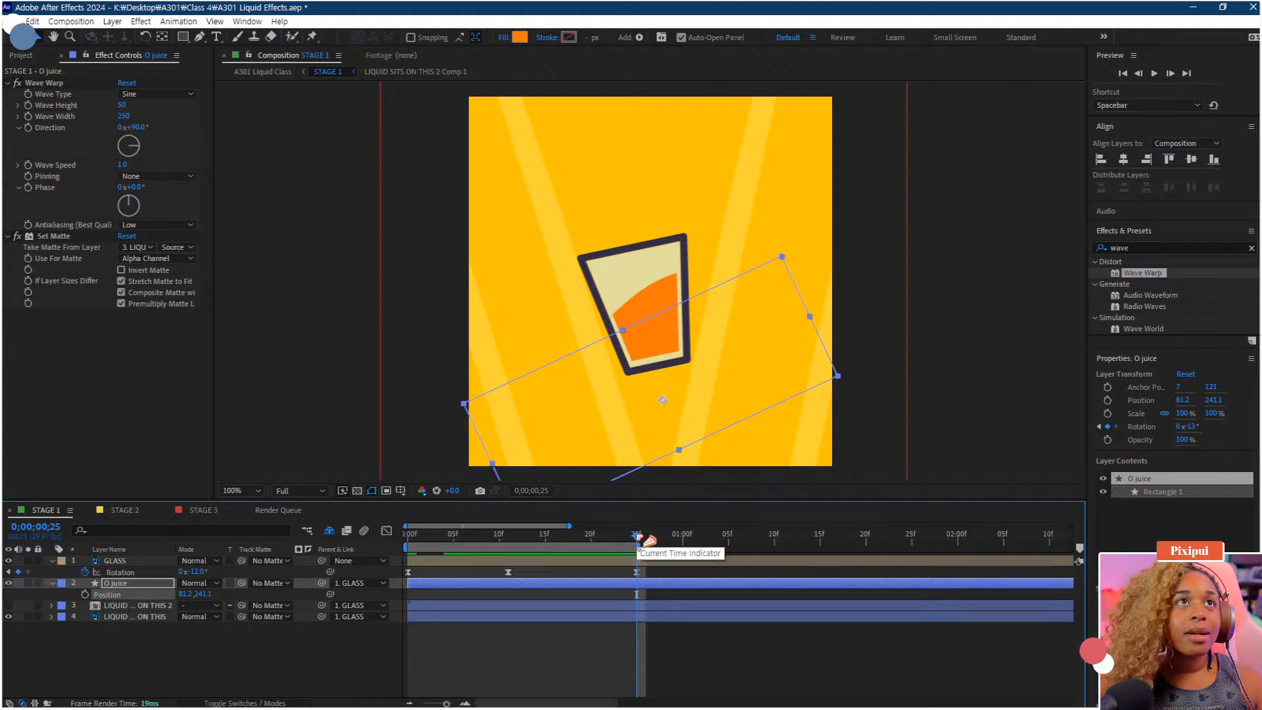
click(409, 536)
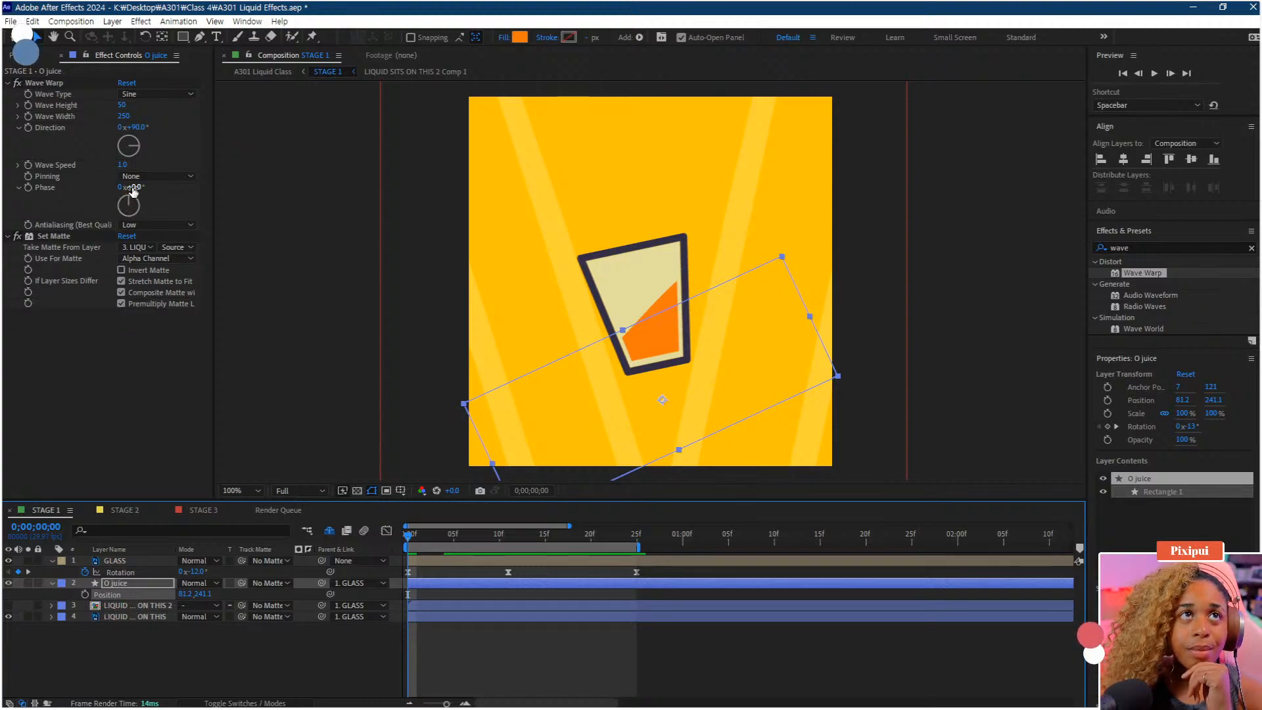
drag(134, 189, 146, 190)
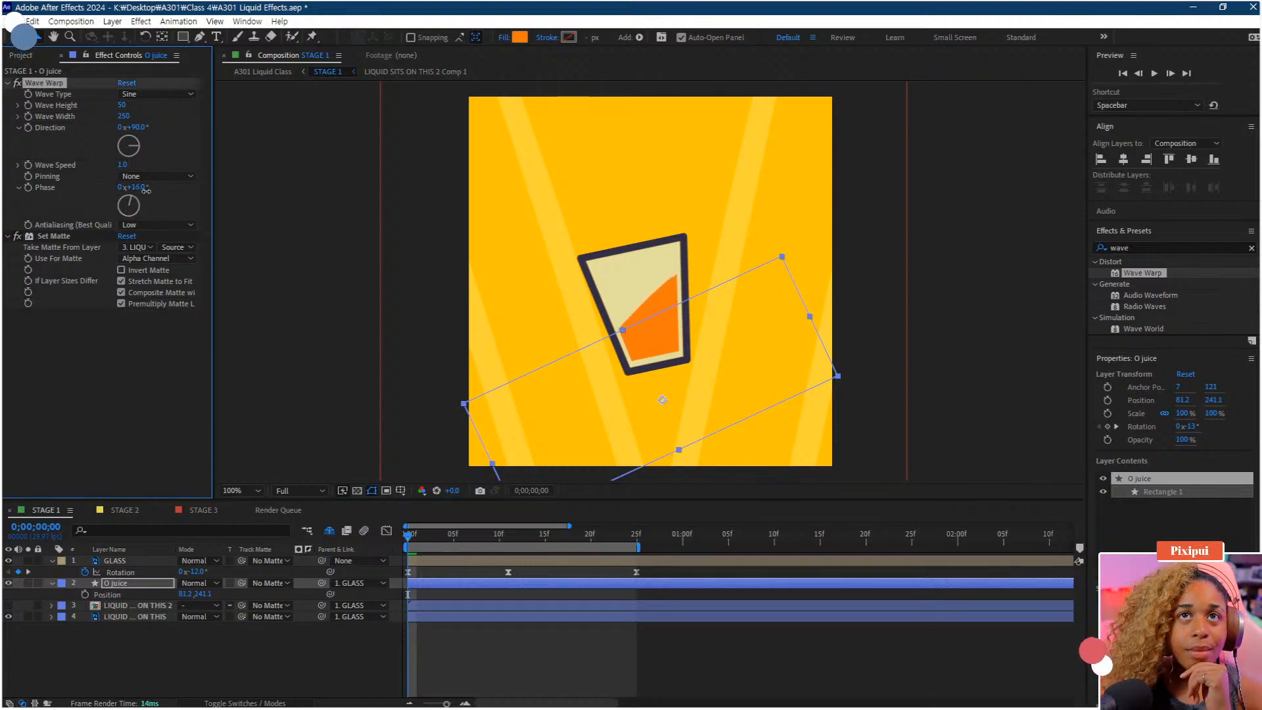
click(637, 537)
click(580, 534)
key(space)
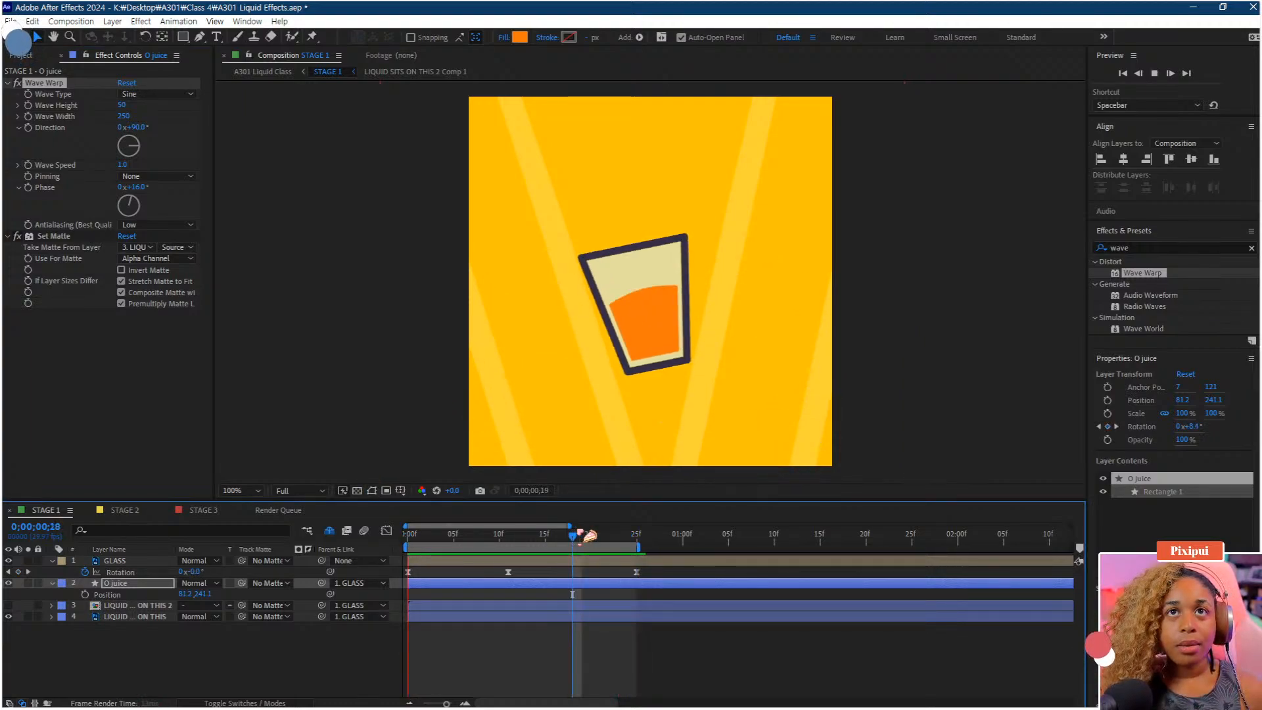
key(space)
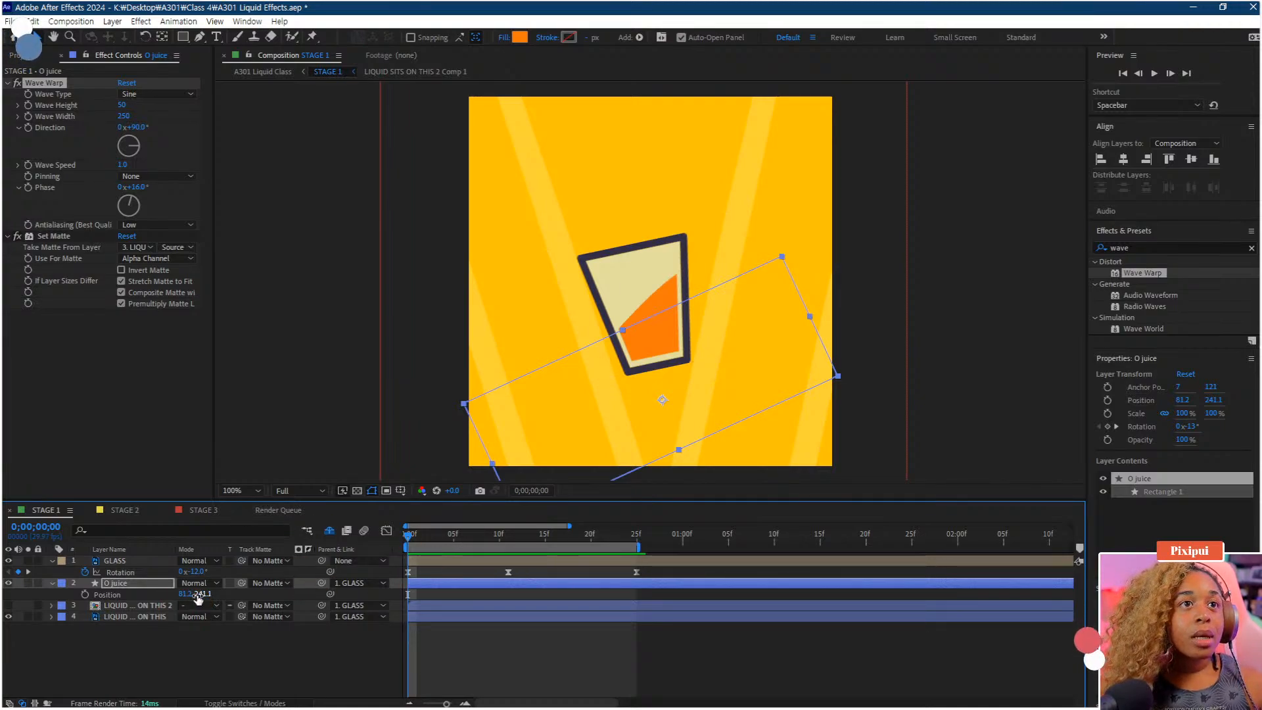
Raise the O juice layer's Y position to about 223 and set the Wave Warp height to 30, then preview
drag(198, 599, 185, 598)
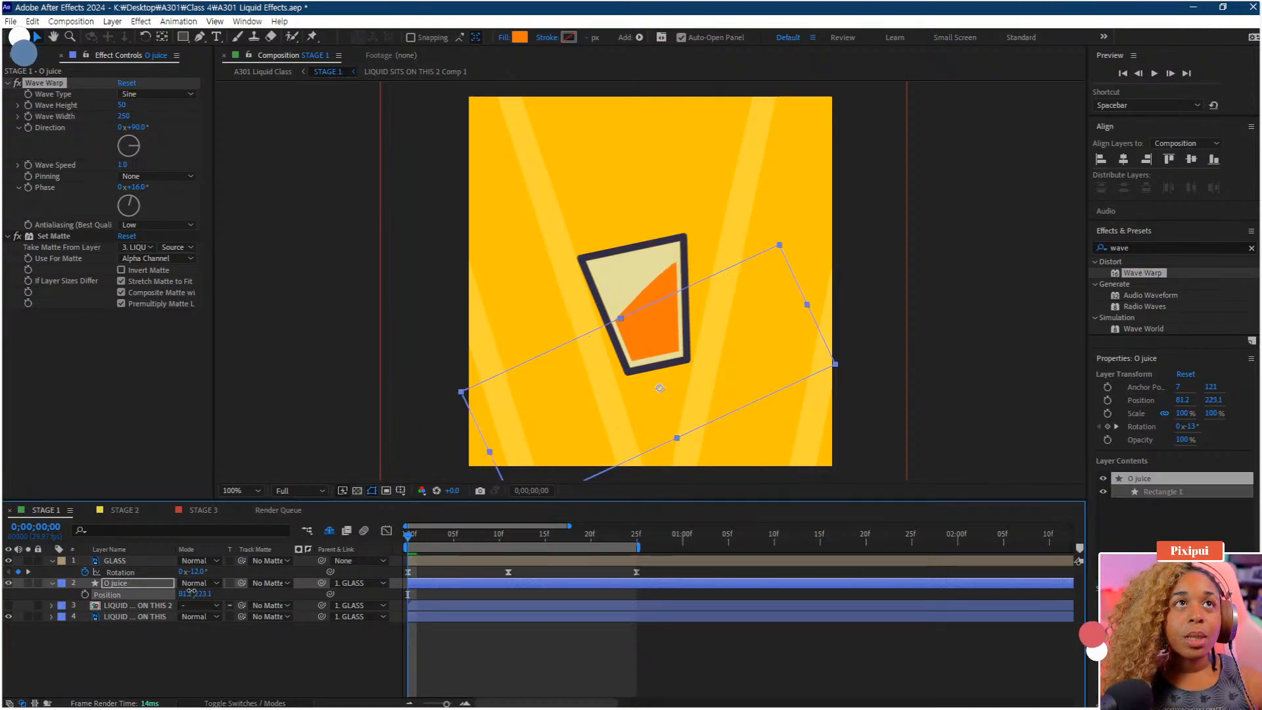
click(122, 107)
key(Return)
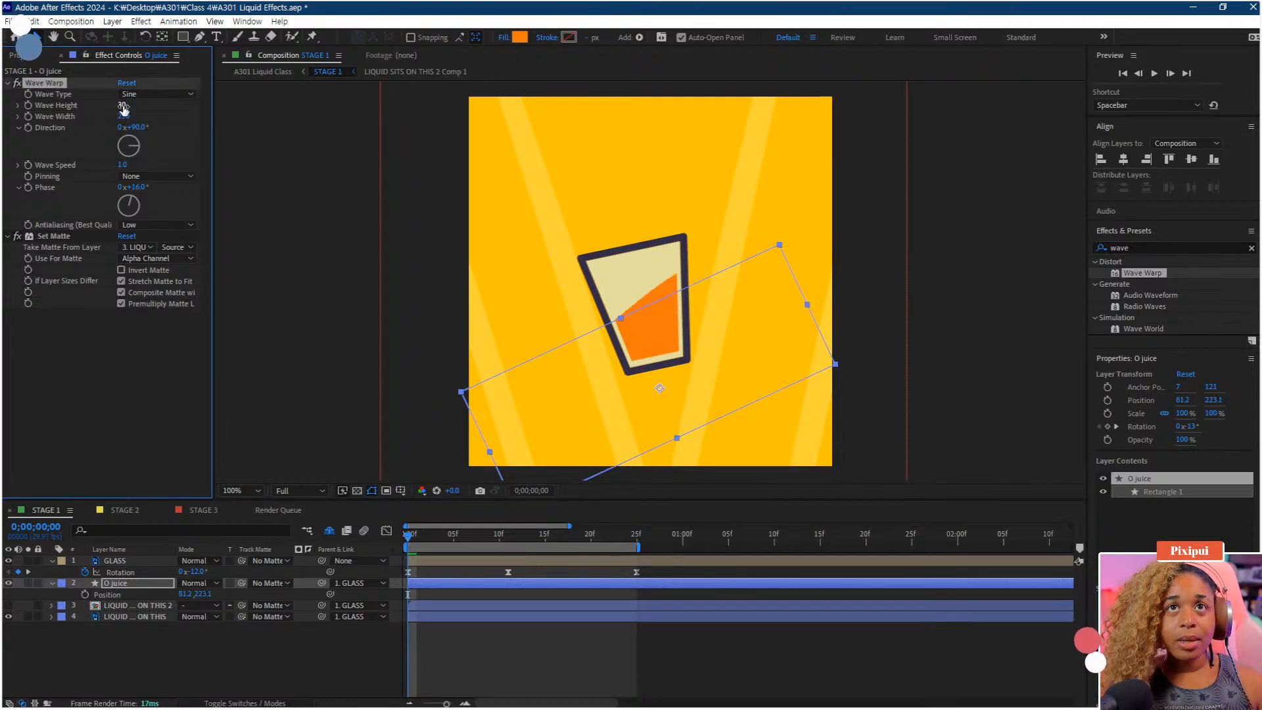
key(space)
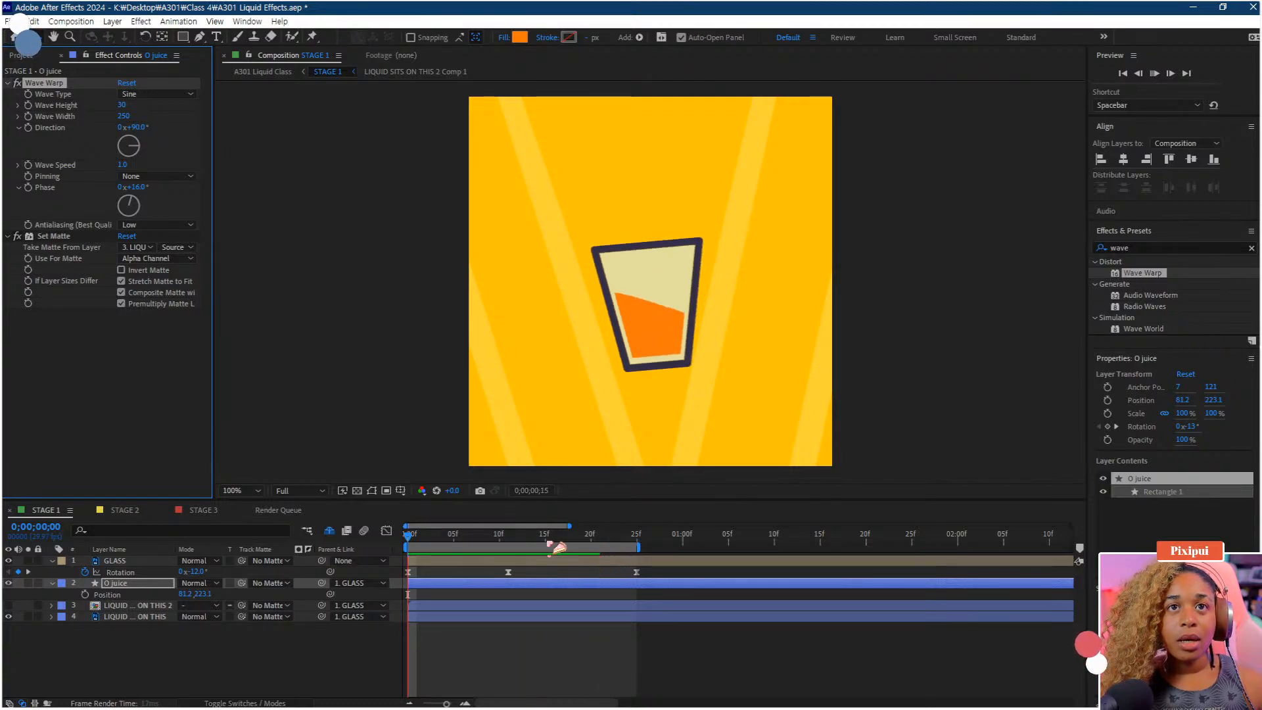
drag(546, 539, 349, 546)
key(space)
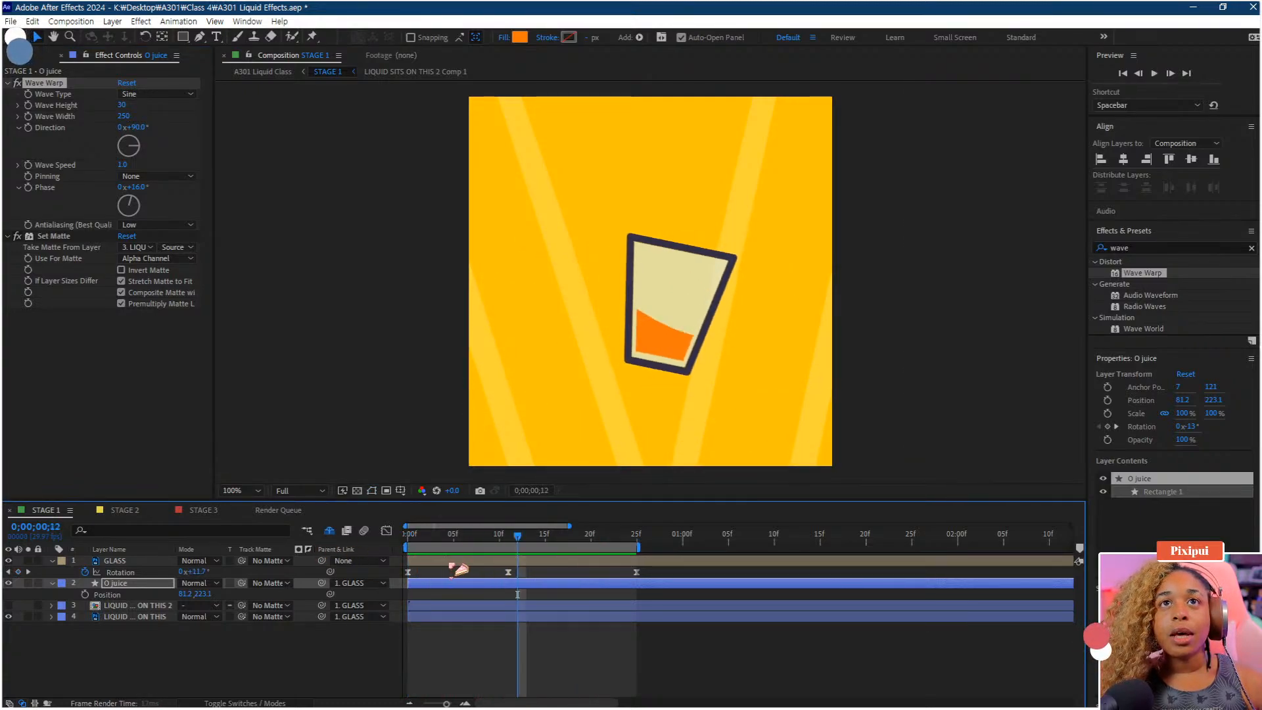
key(space)
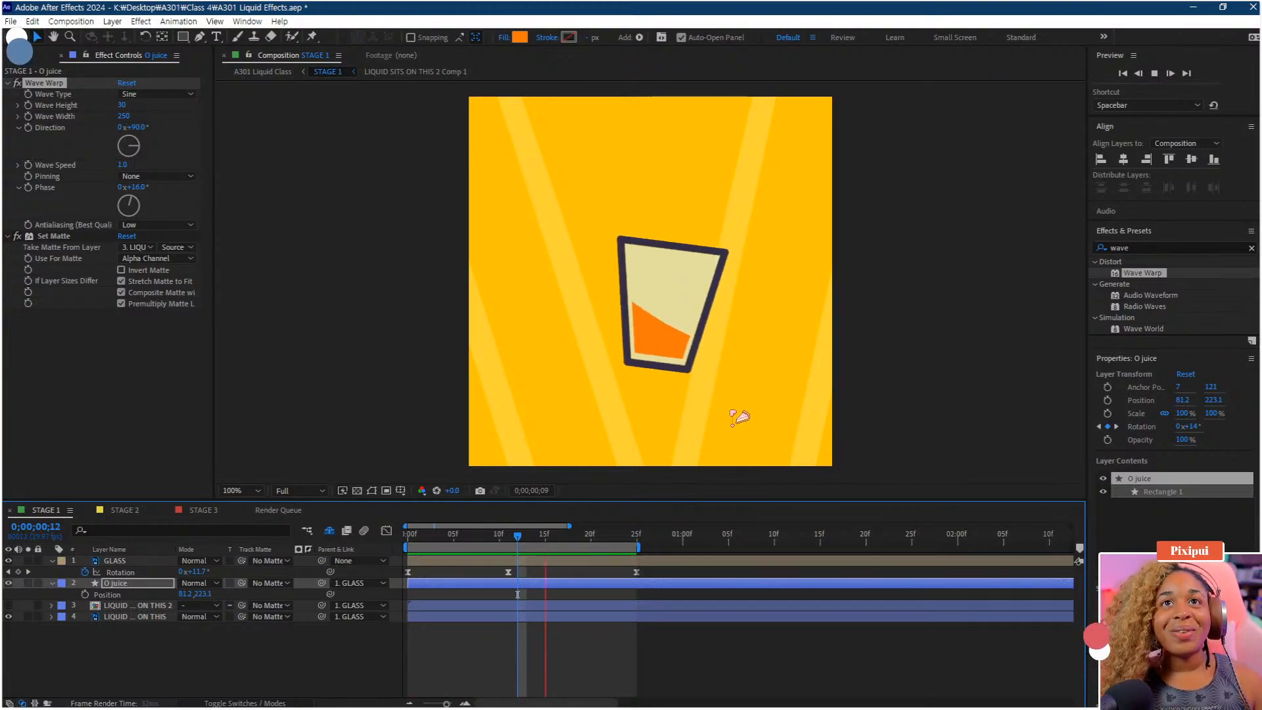
key(space)
Set the O juice layer's Wave Warp speed to 1.1 and preview the result
drag(623, 540, 636, 540)
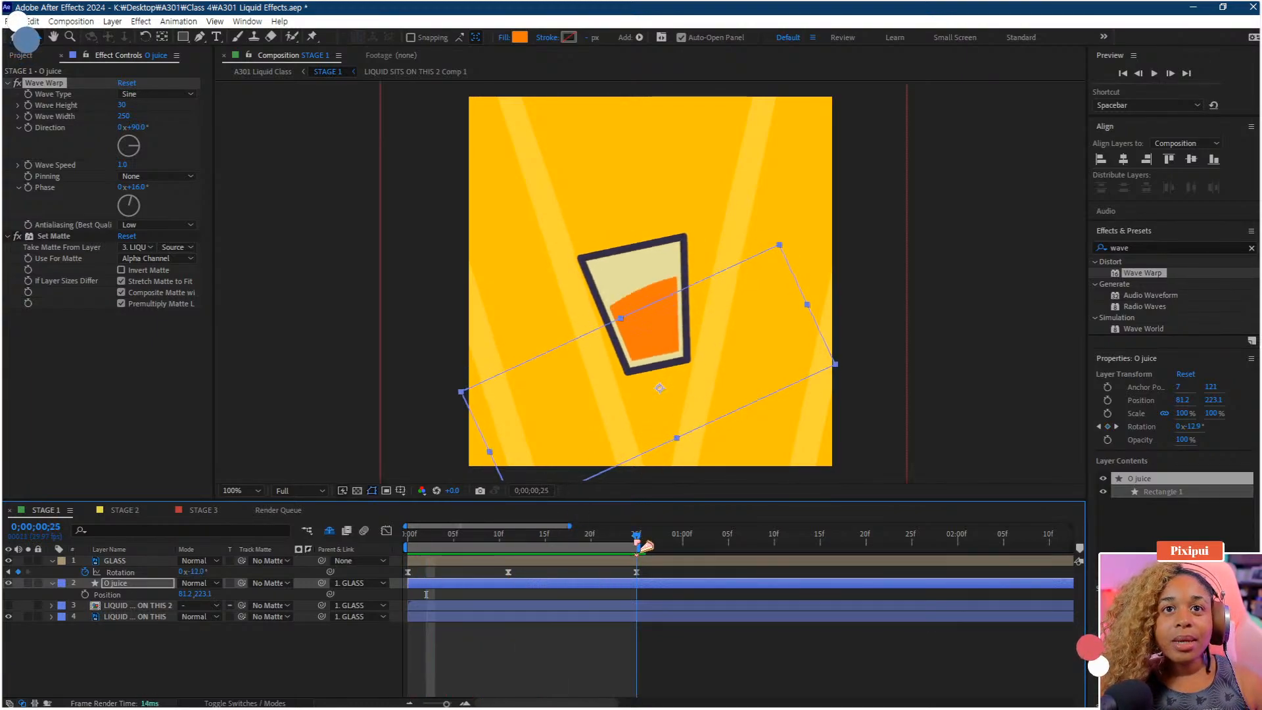
click(124, 166)
text(1)
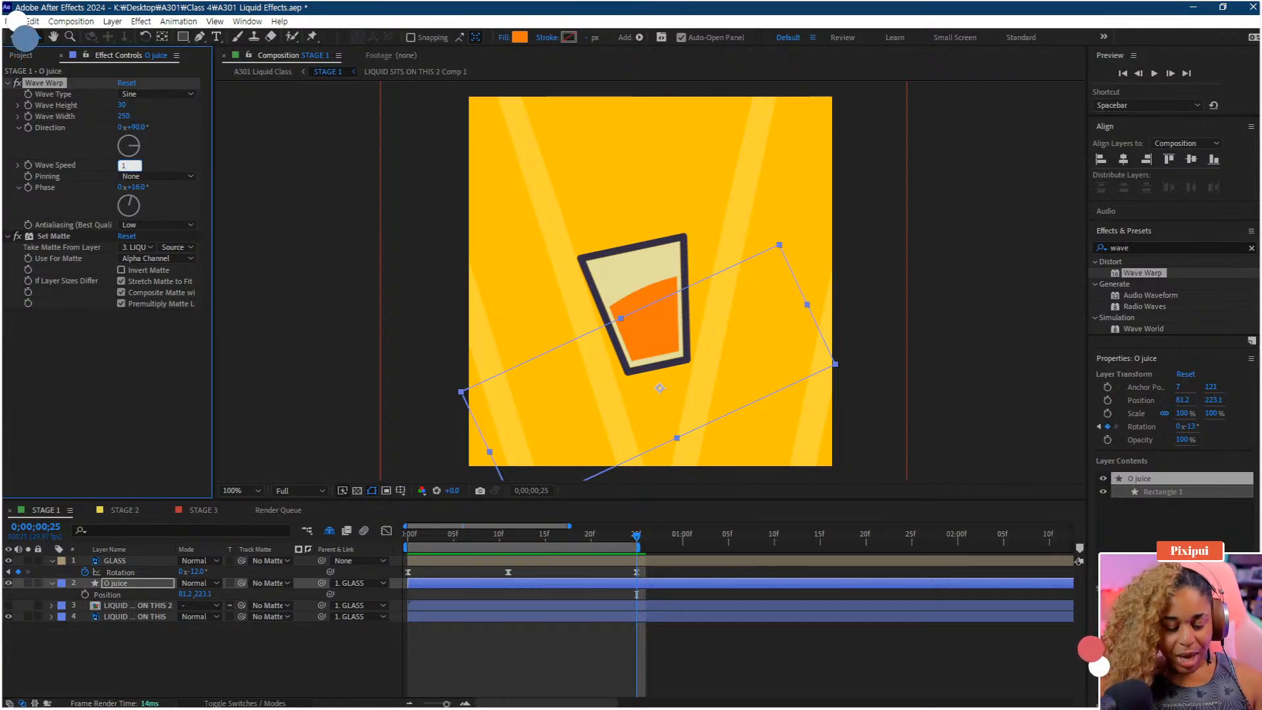
text(.1)
key(Return)
key(space)
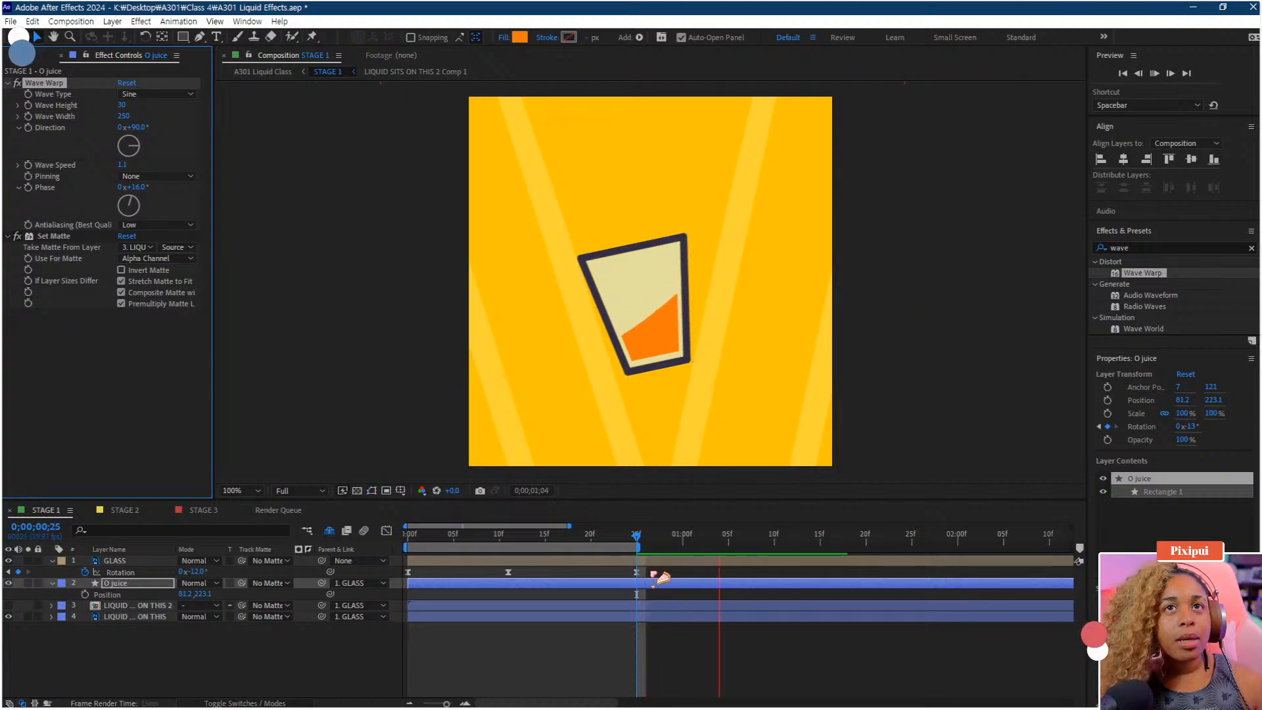
key(space)
Deselect the layers, save the project, and play the animation preview
drag(591, 534, 319, 548)
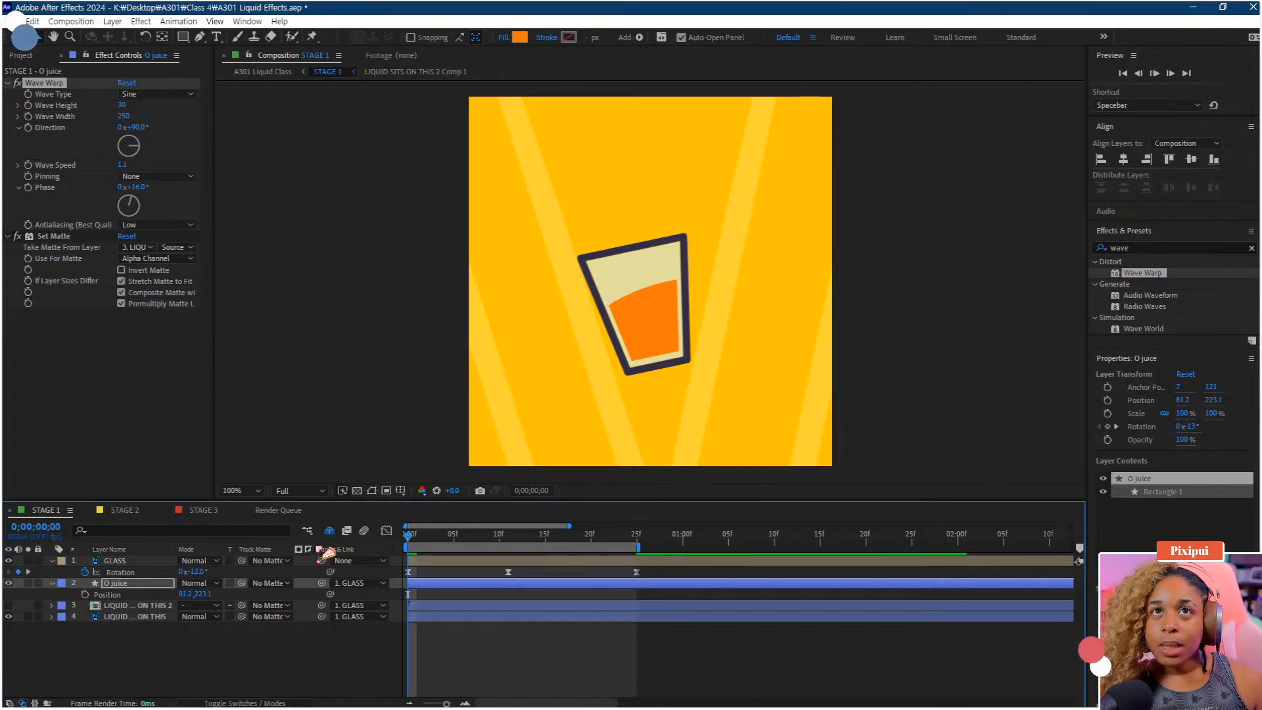
key(space)
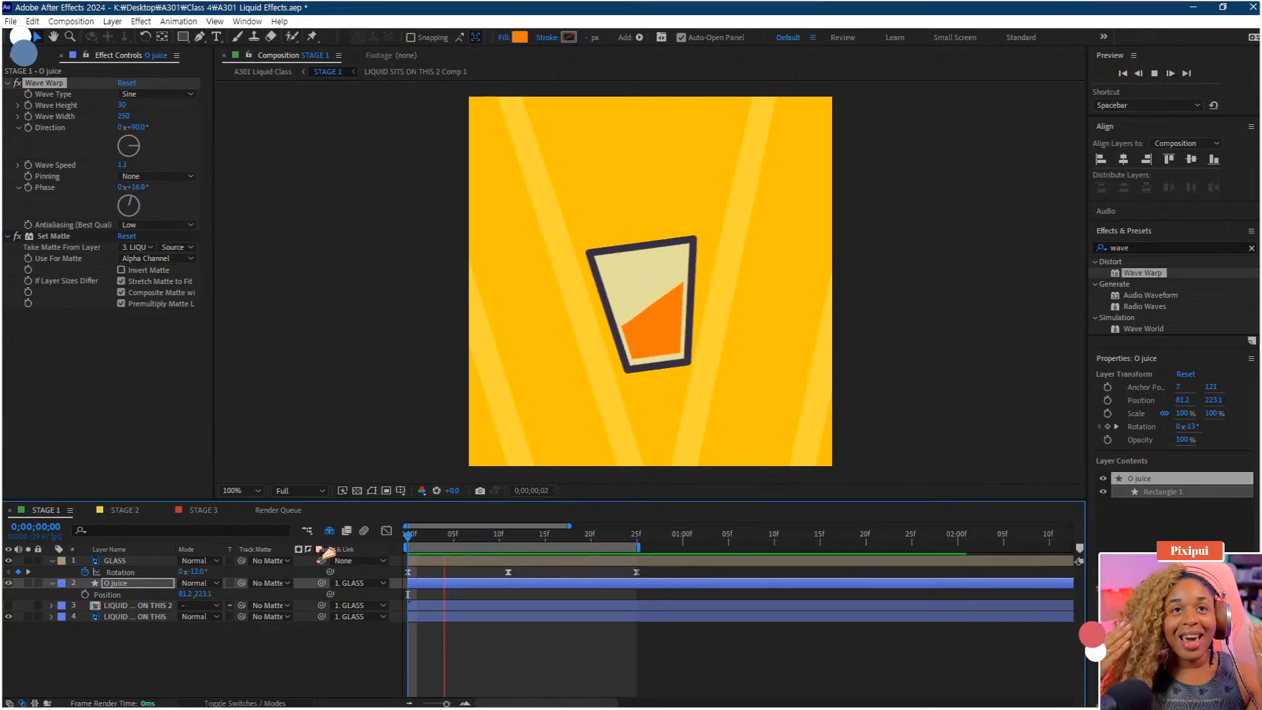
key(space)
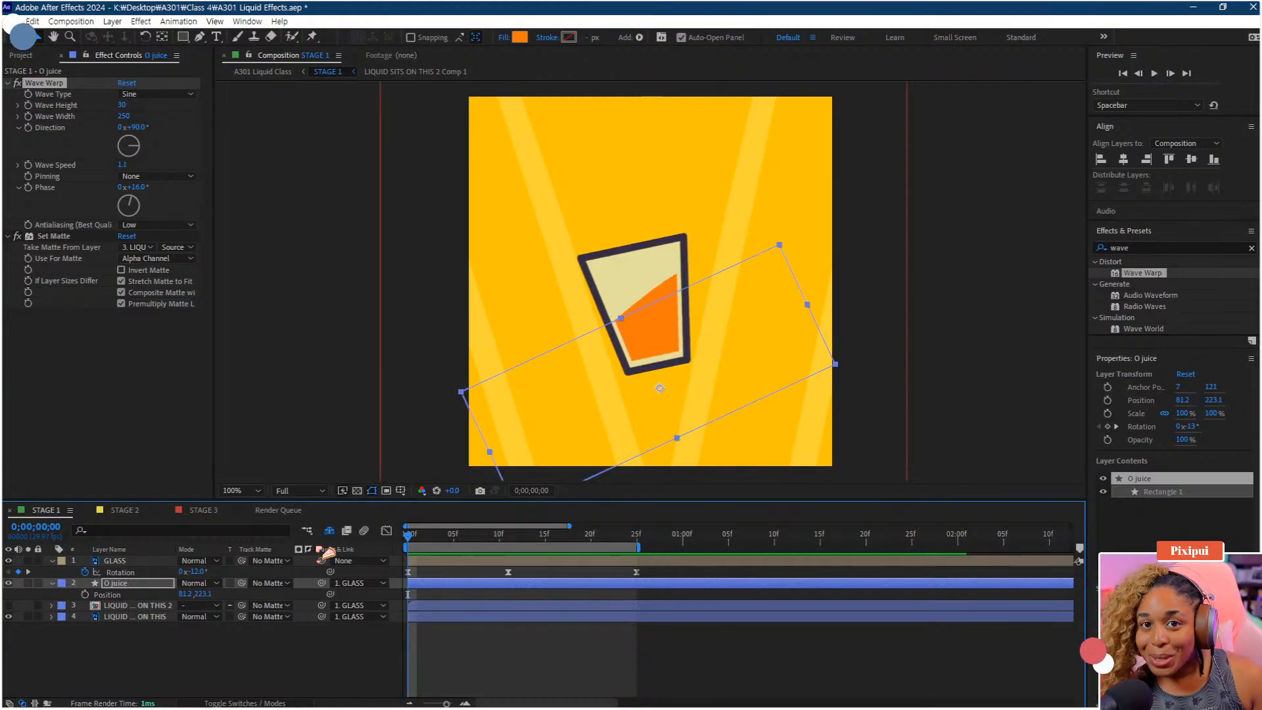
click(485, 647)
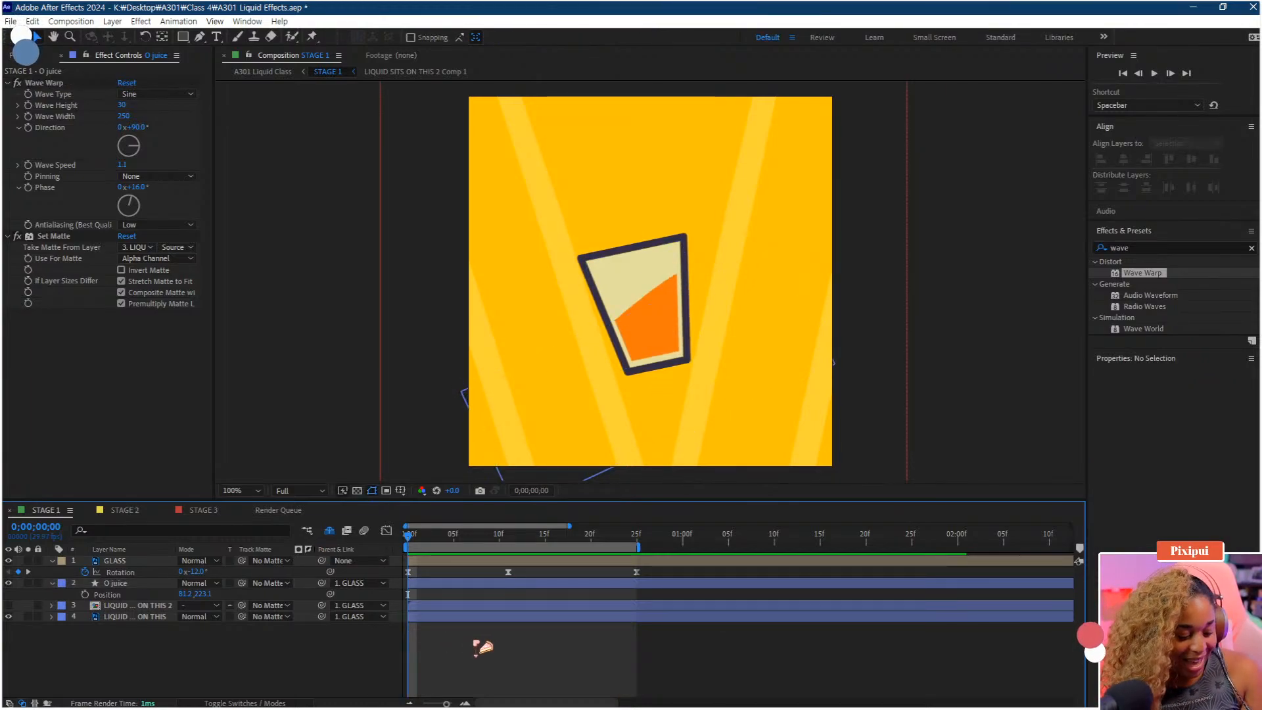
key(ctrl+s)
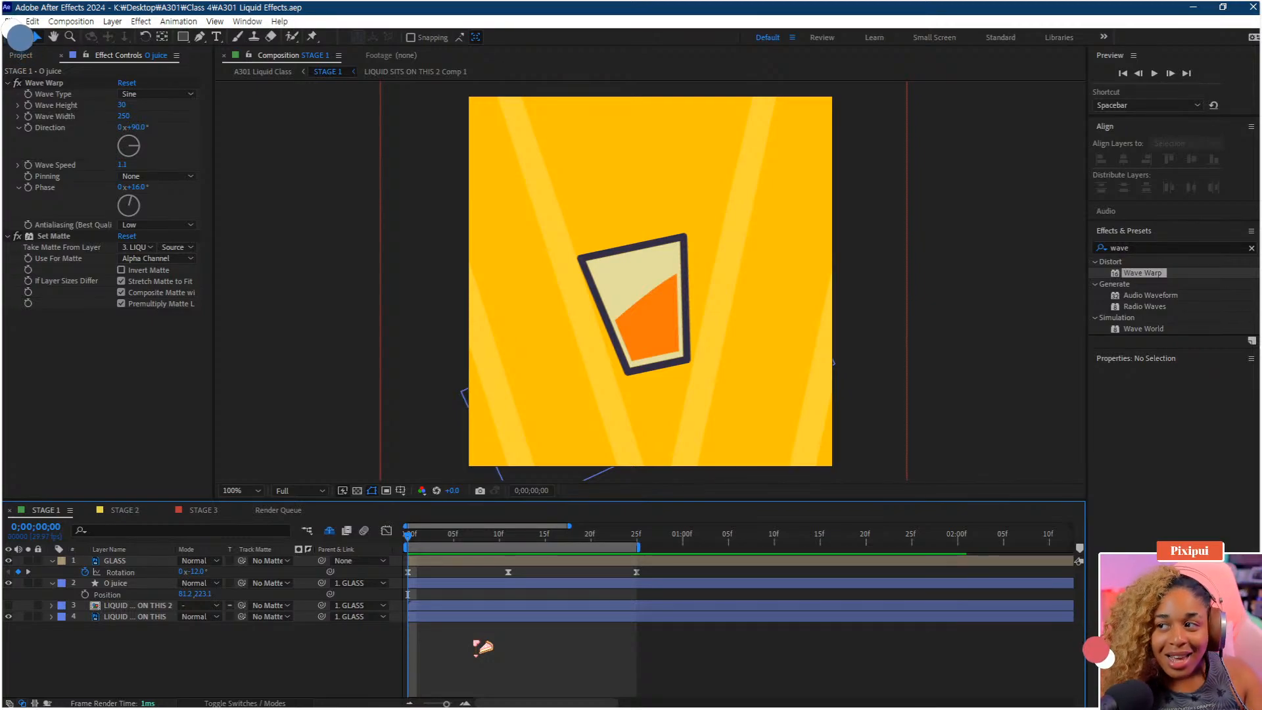
key(space)
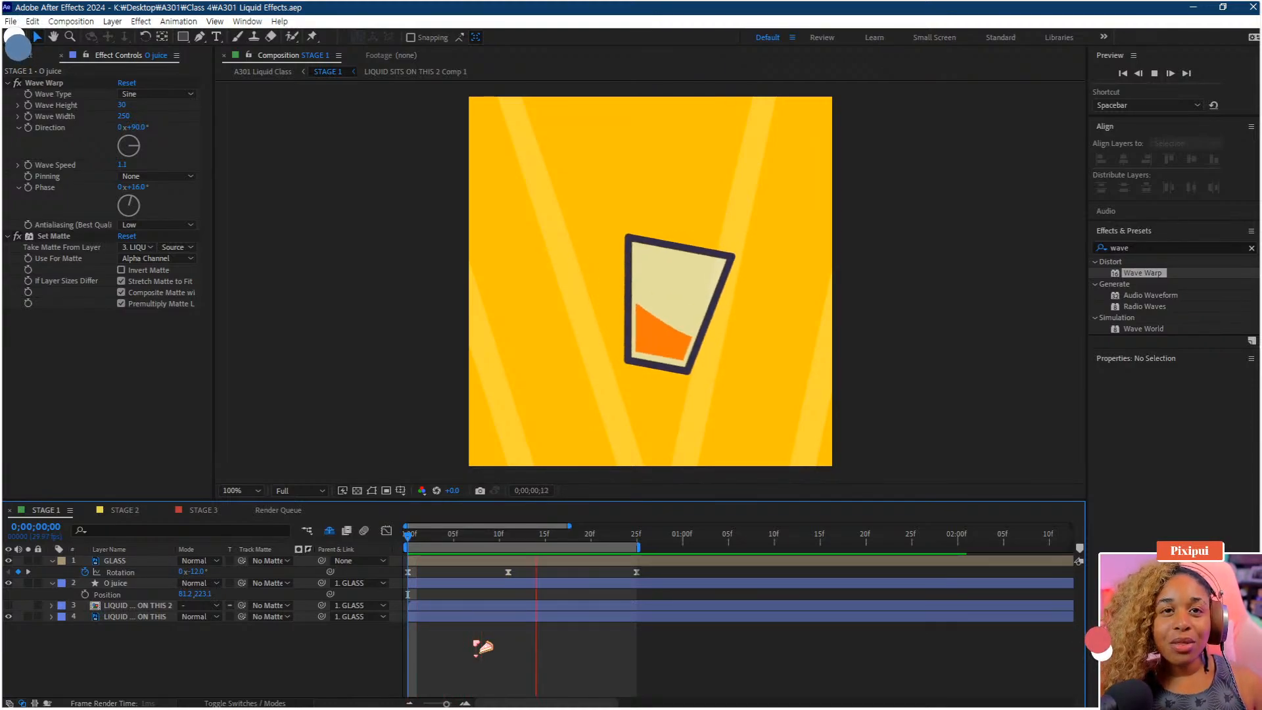
key(space)
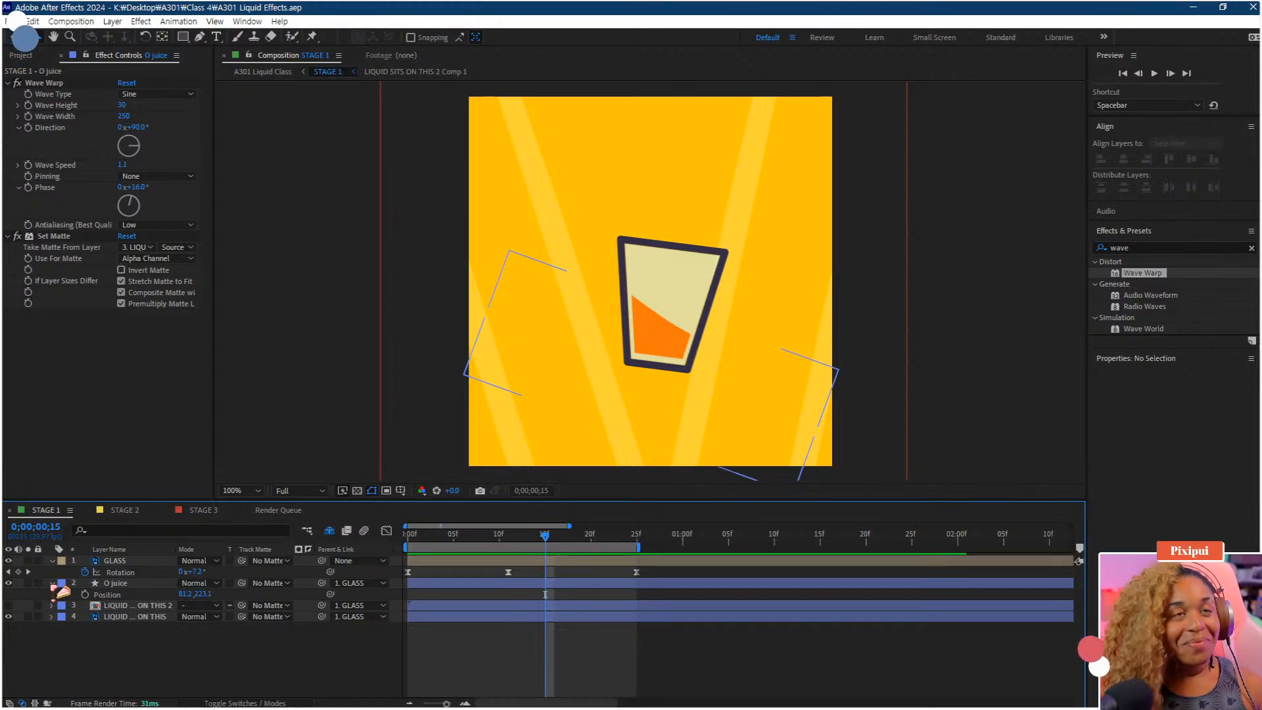
Duplicate the O juice layer and place the copy directly below the original in the layer stack
click(135, 585)
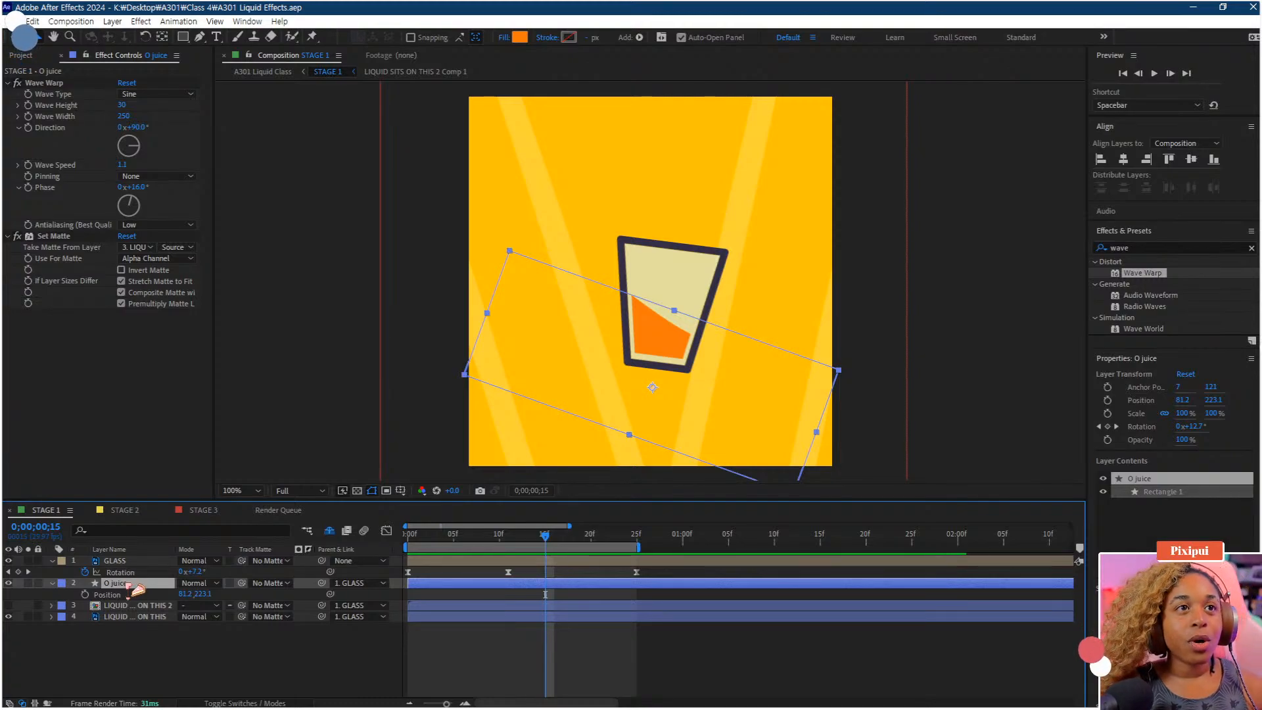
key(ctrl+d)
drag(129, 593, 125, 611)
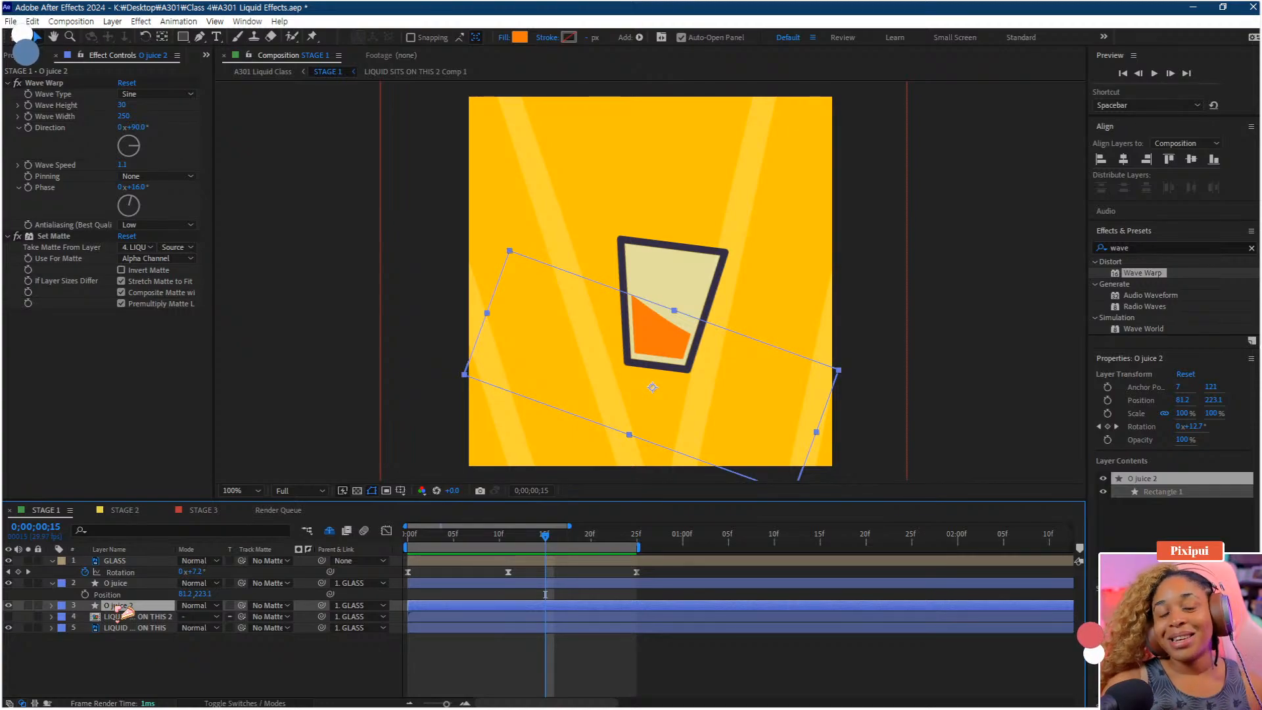
drag(123, 612, 130, 625)
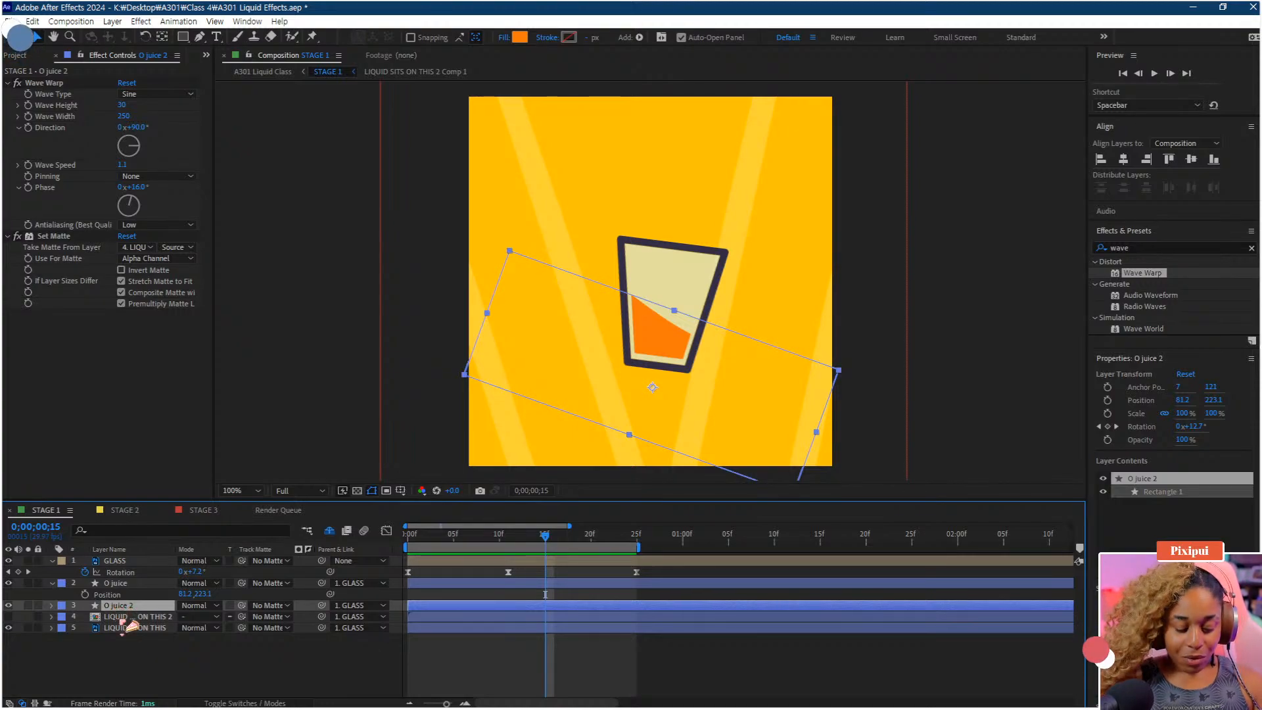
Change the O juice 2 layer's fill color to a darker red-orange
click(522, 38)
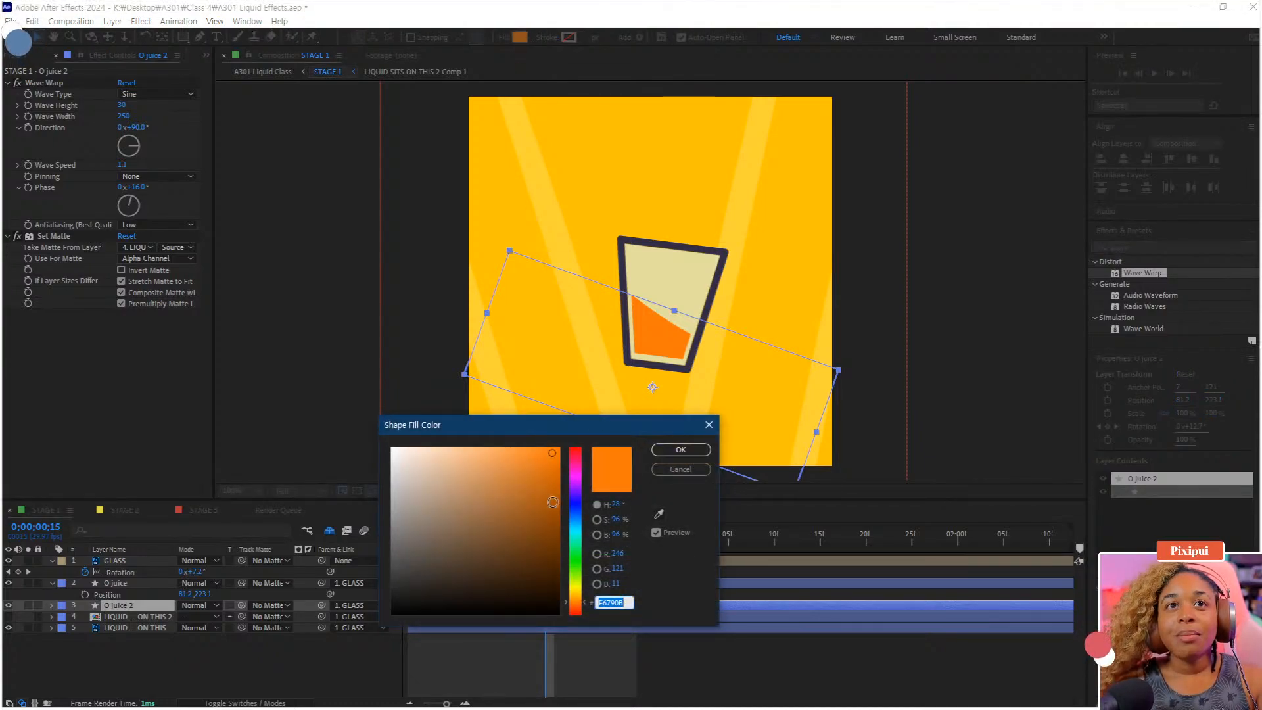
click(552, 508)
drag(552, 507, 557, 518)
drag(584, 587, 588, 609)
click(679, 450)
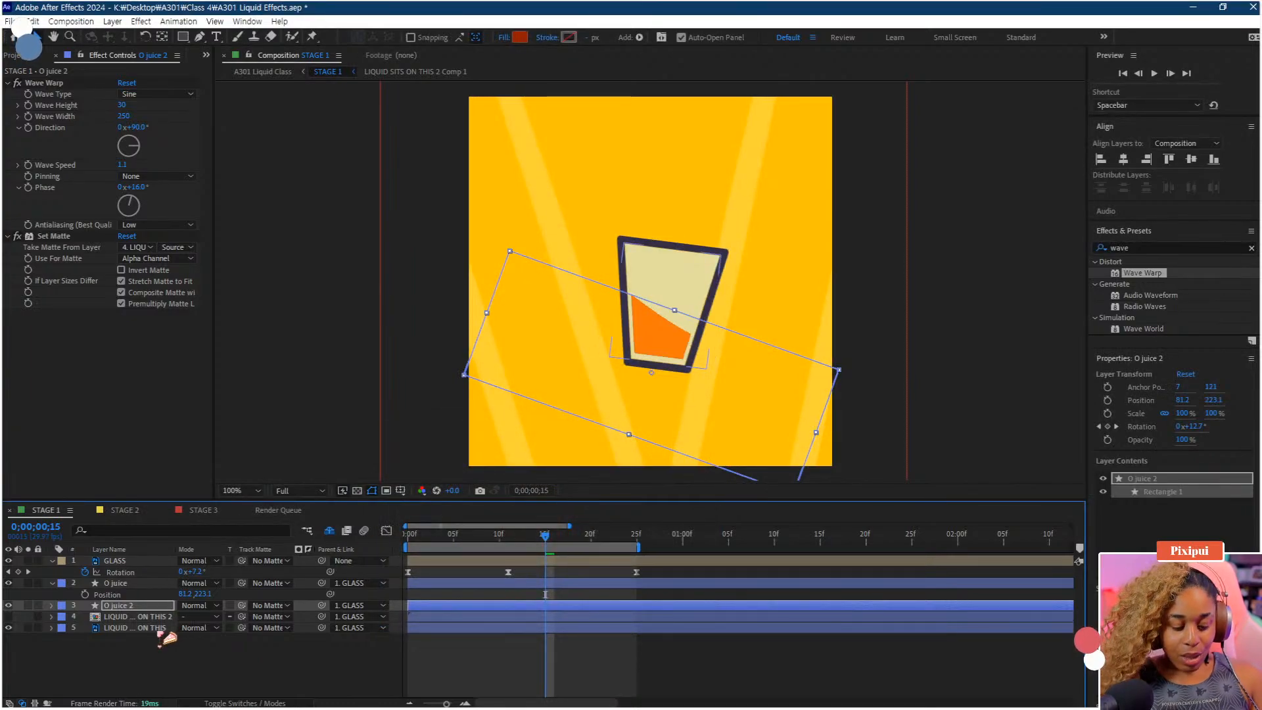
Raise the O juice 2 layer's Y position to about 210, save the project, and preview
key(p)
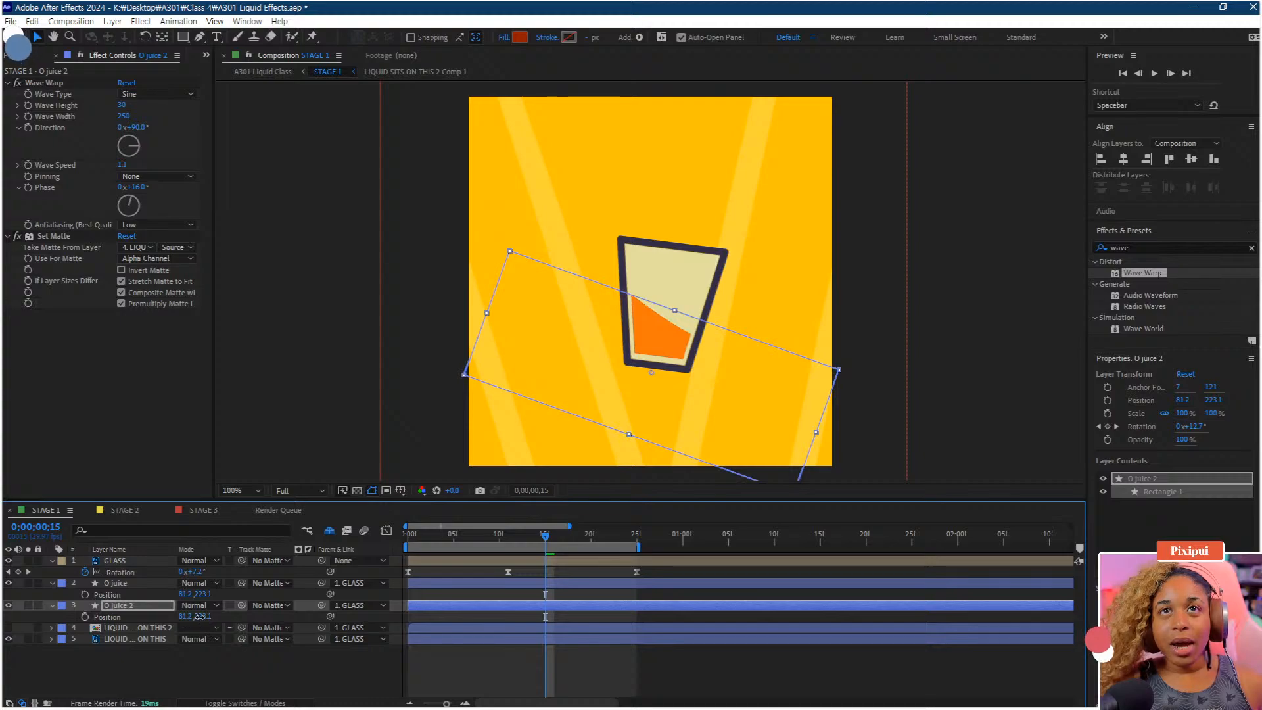
drag(199, 616, 191, 617)
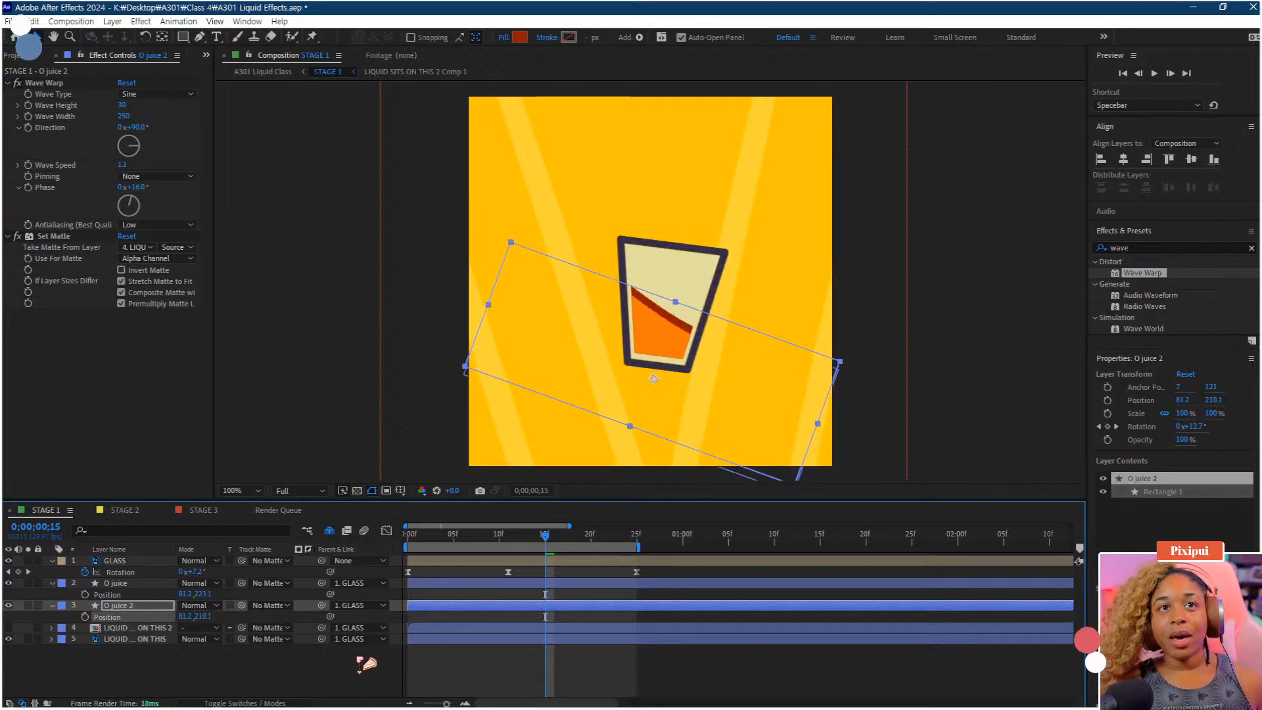
key(ctrl+s)
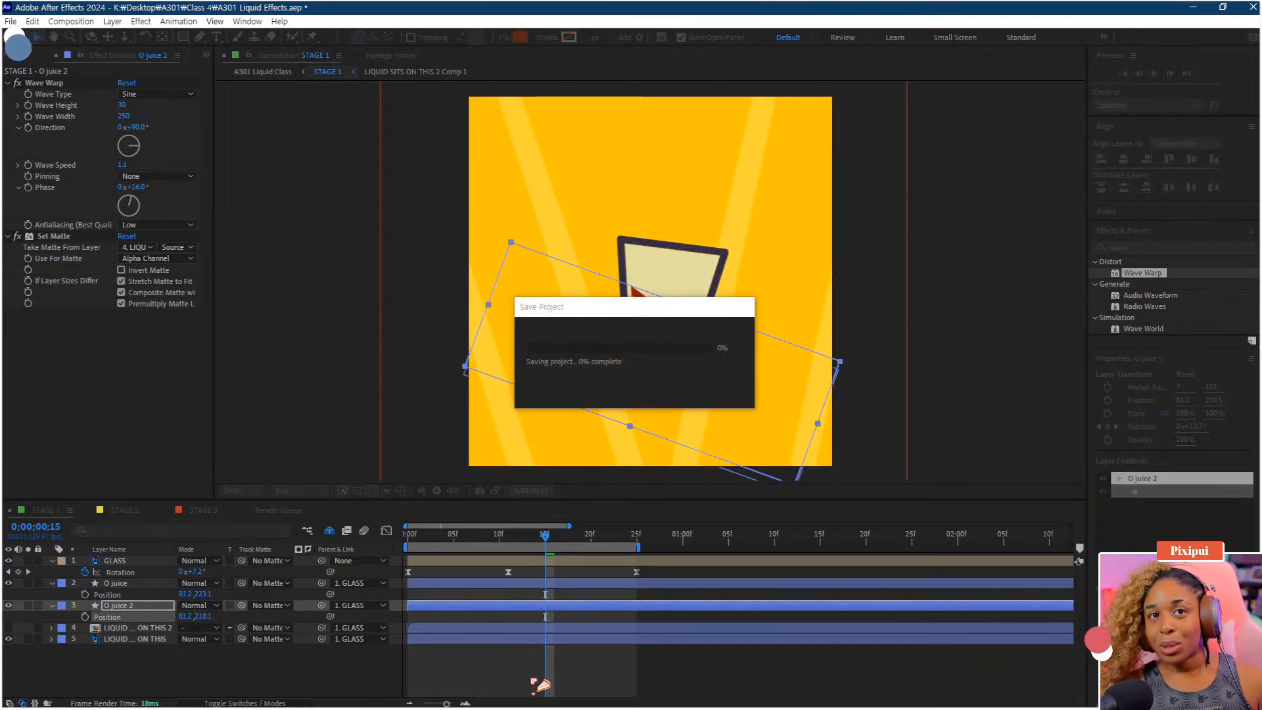
click(536, 678)
key(space)
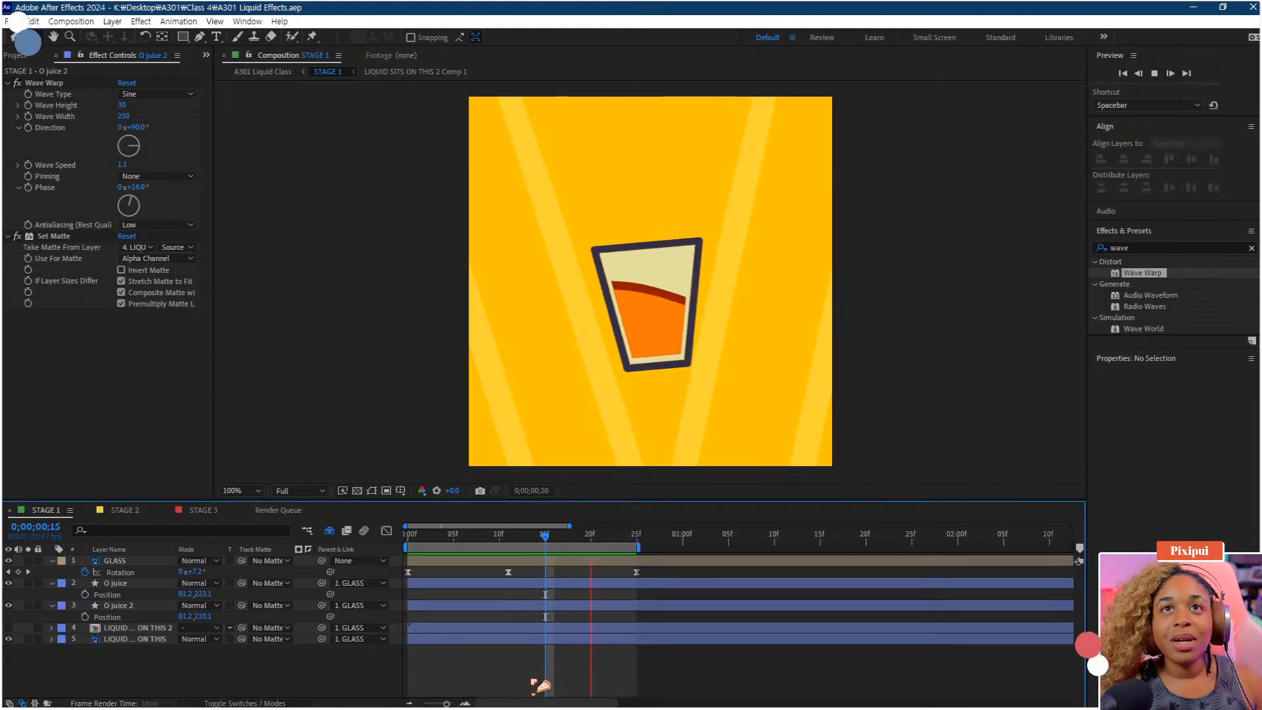
key(space)
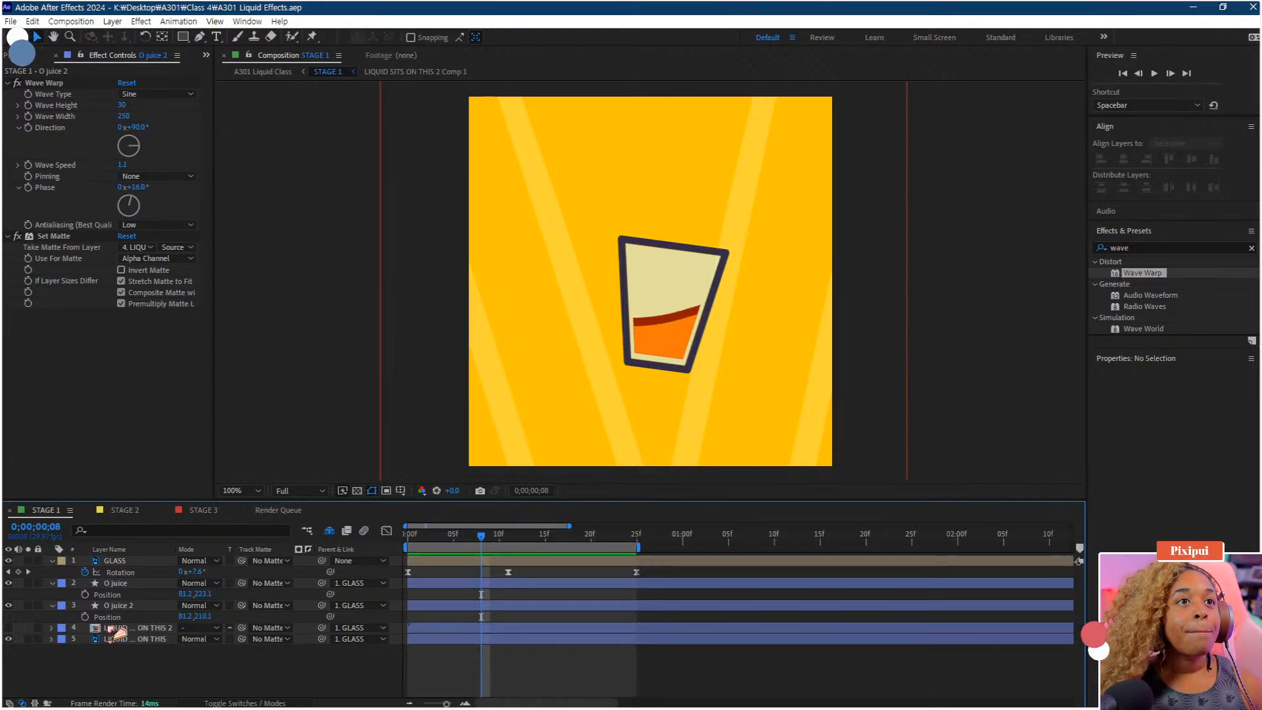
Change the Wave Warp direction on the O juice 2 layer and preview the animation
click(138, 607)
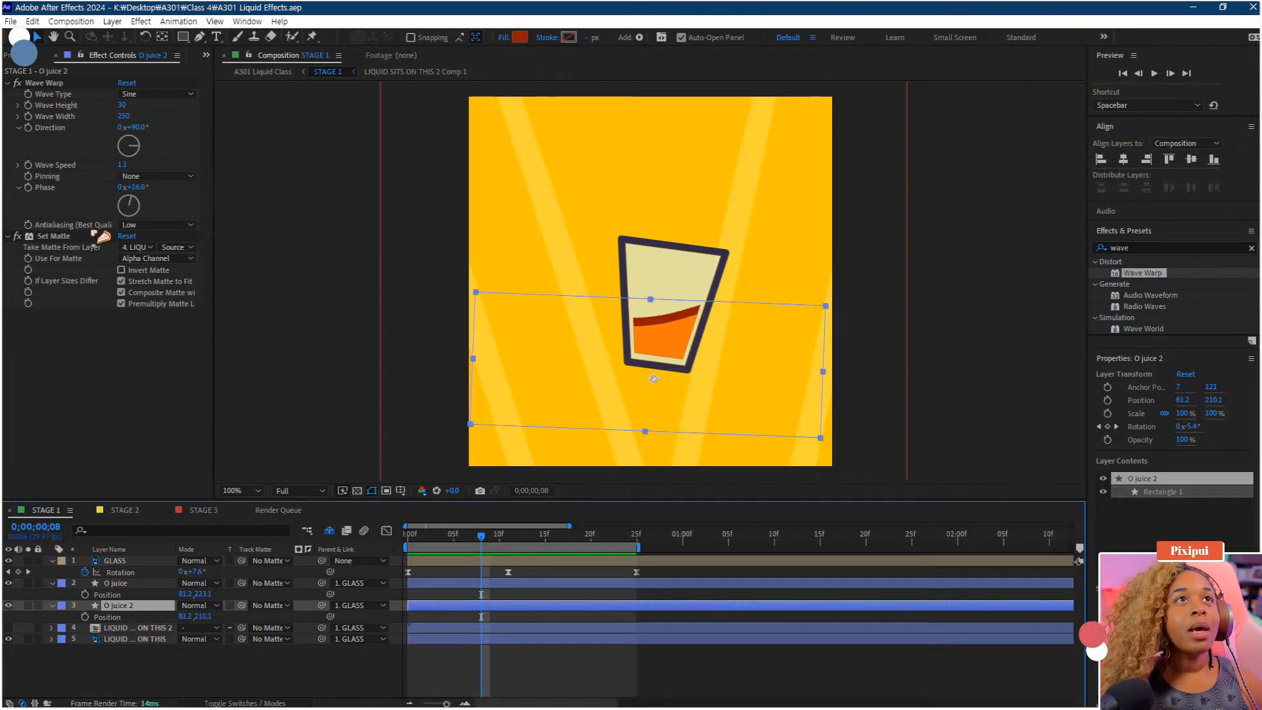
click(135, 129)
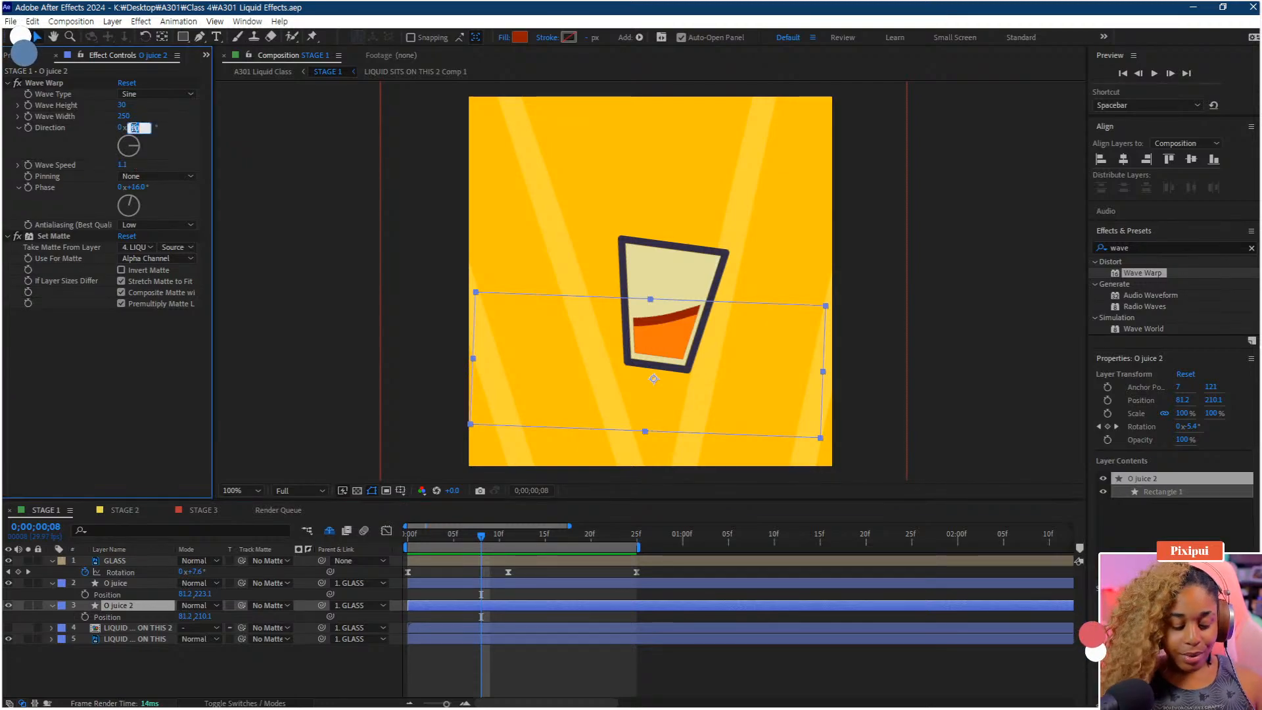
key(Return)
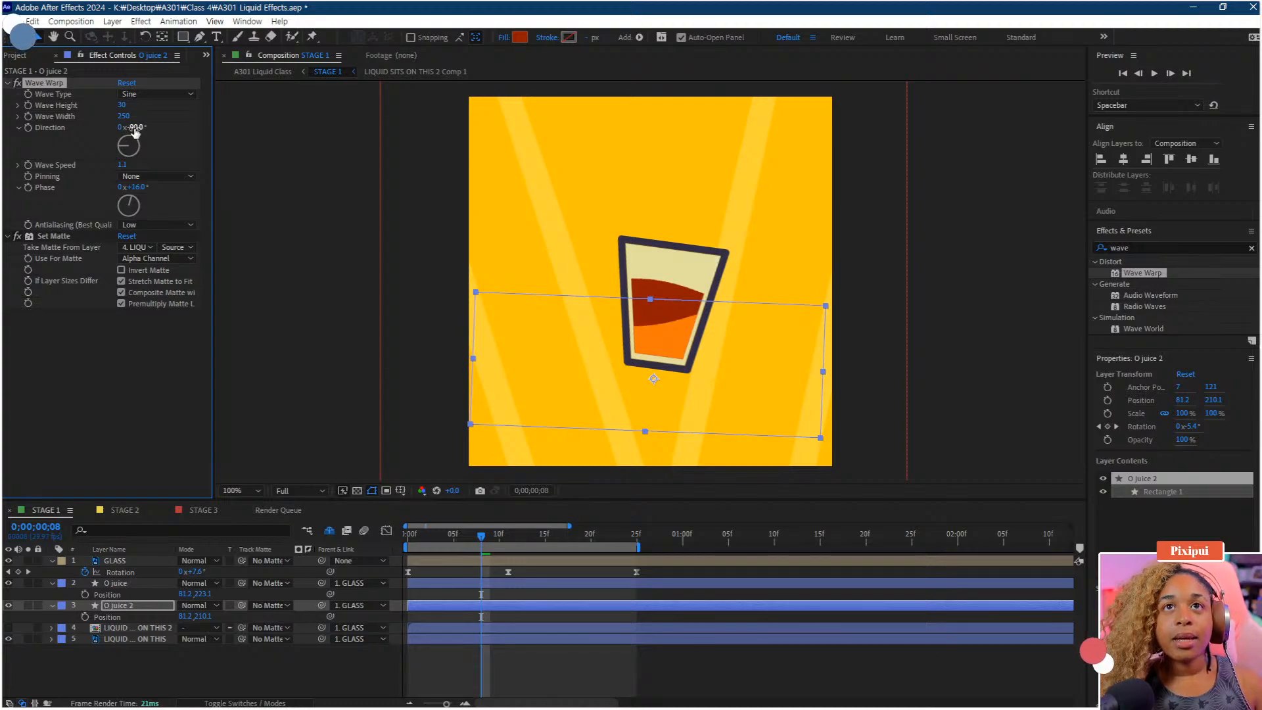
key(space)
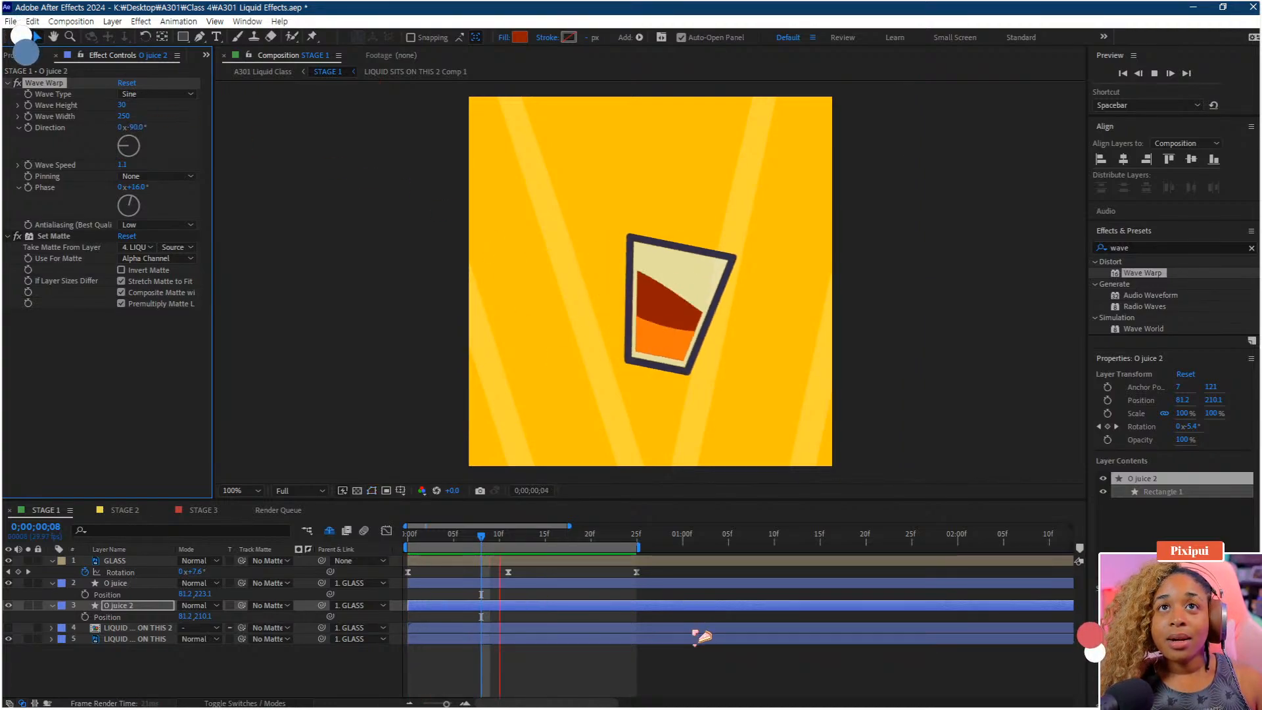
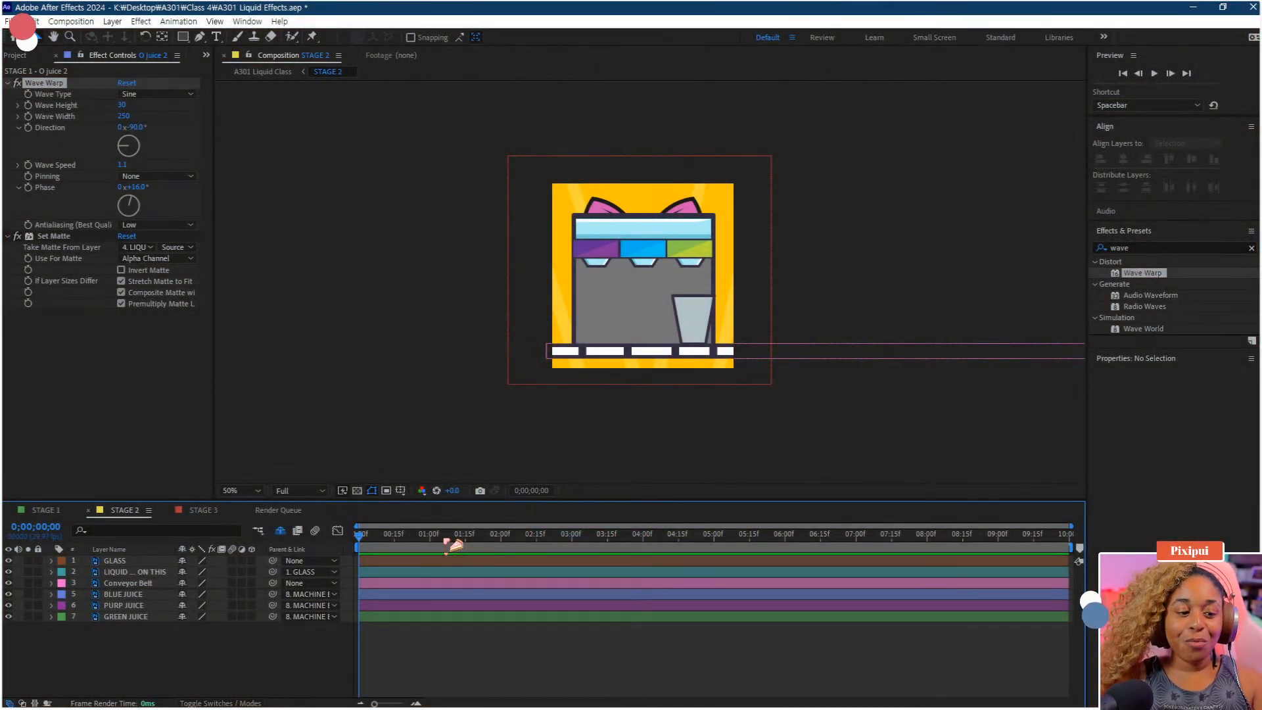
Preview the Stage 2 composition's animation from the start
key(space)
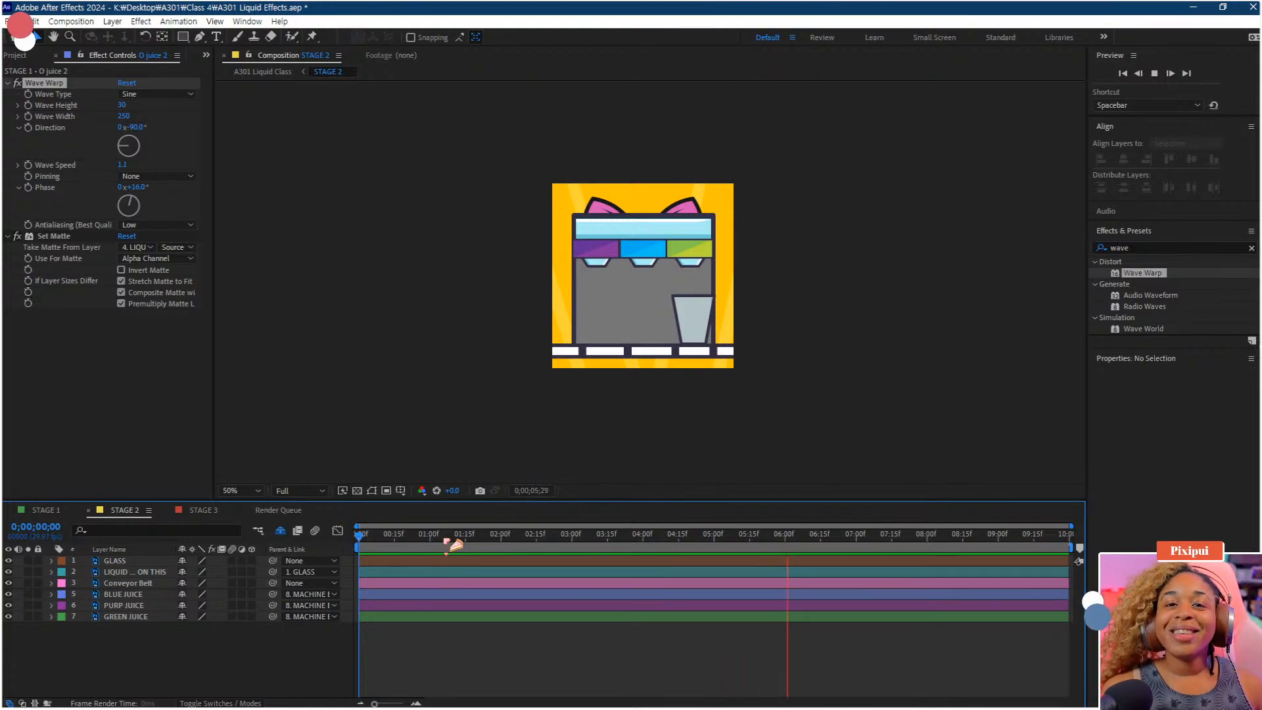
key(space)
drag(438, 536, 329, 536)
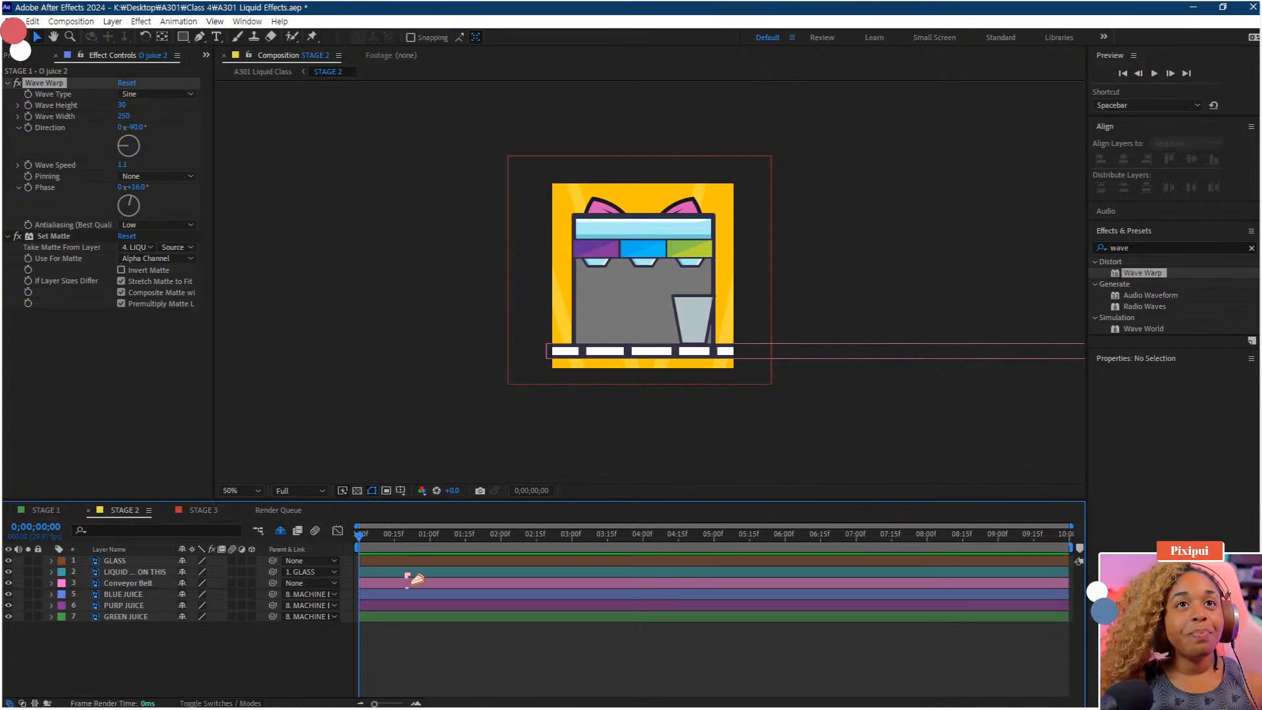
key(space)
drag(397, 540, 308, 554)
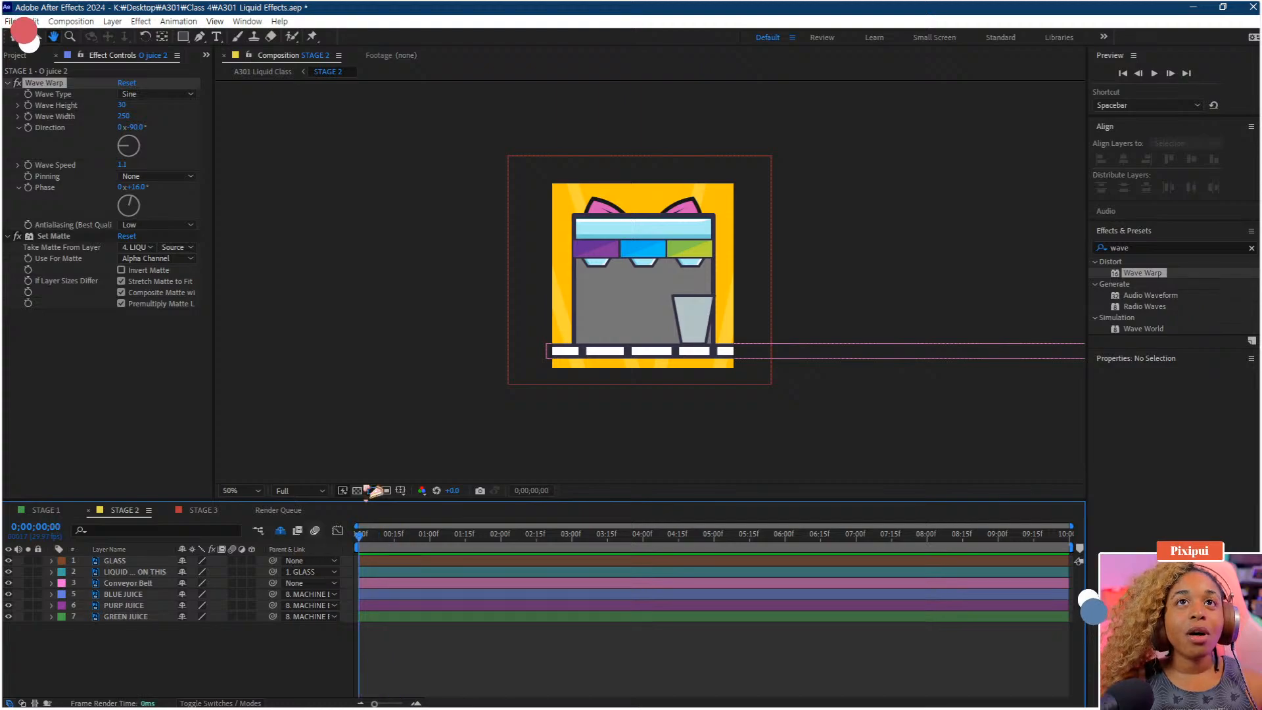
Zoom the viewer to 100% and try moving the glass and conveyor belt layers, undoing each move
scroll(557, 305, up, 1)
drag(565, 290, 583, 308)
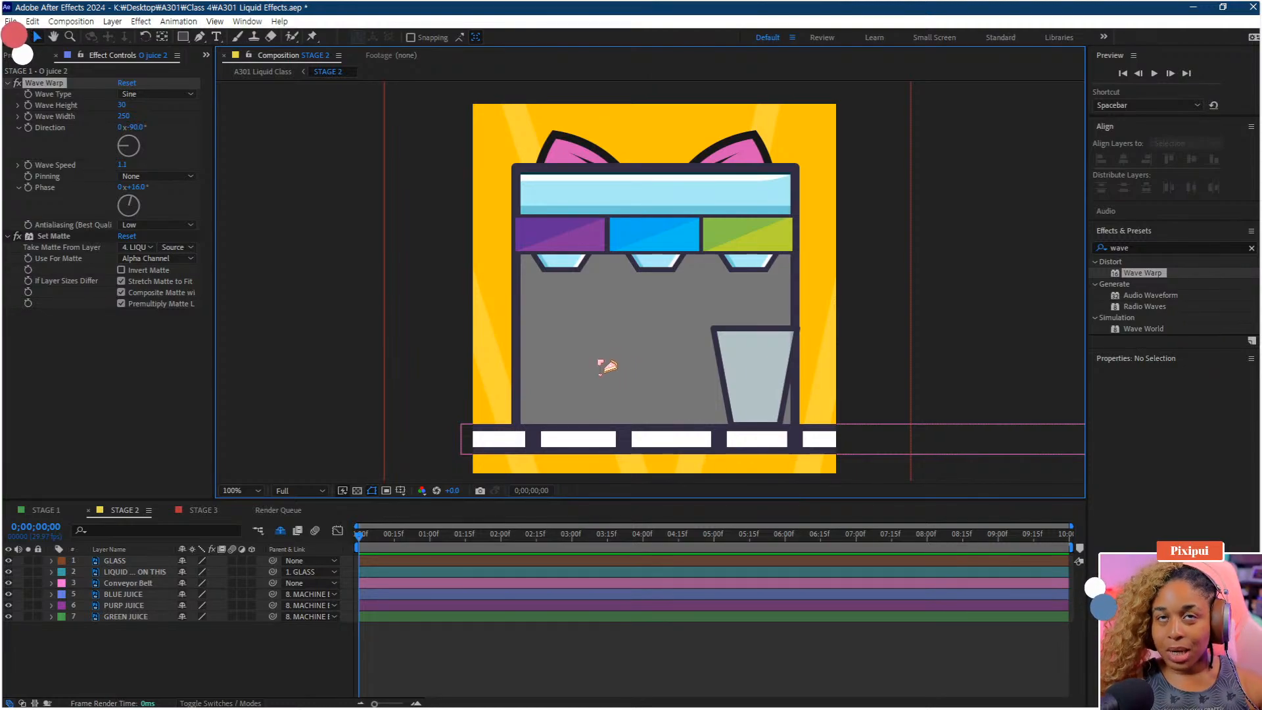
click(244, 653)
click(117, 563)
drag(770, 393, 734, 281)
key(ctrl+z)
click(158, 572)
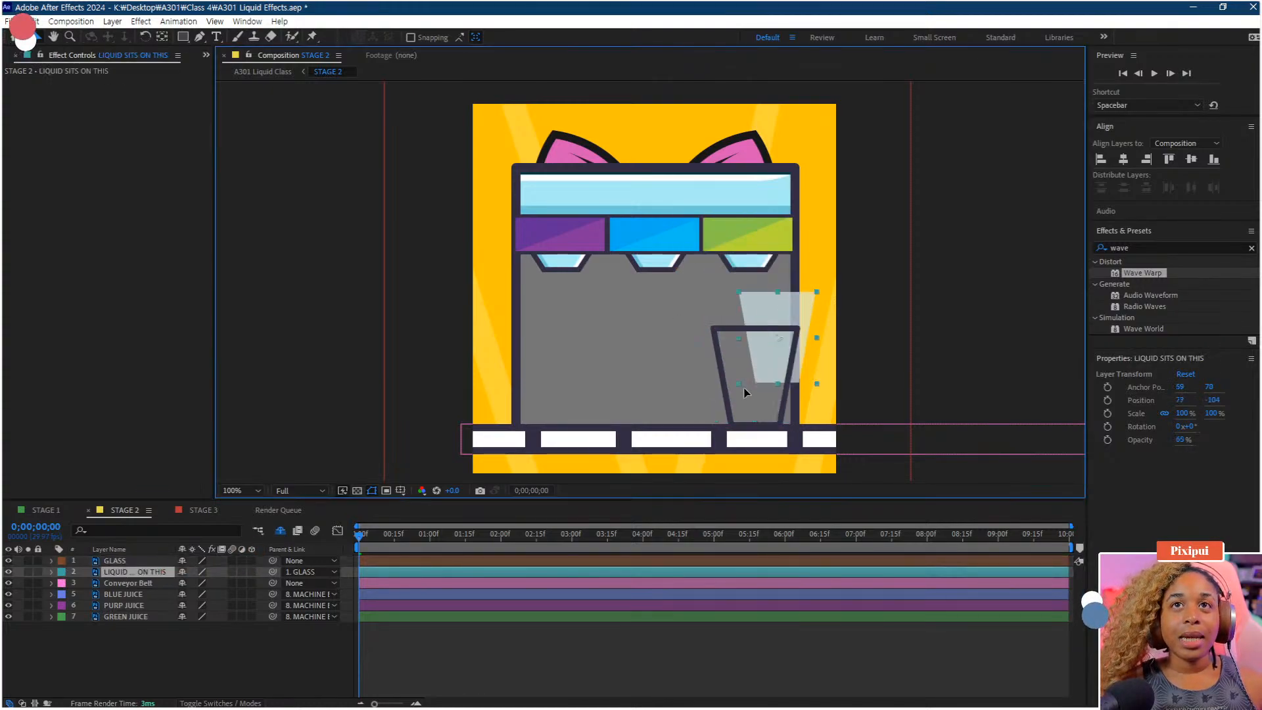
click(131, 585)
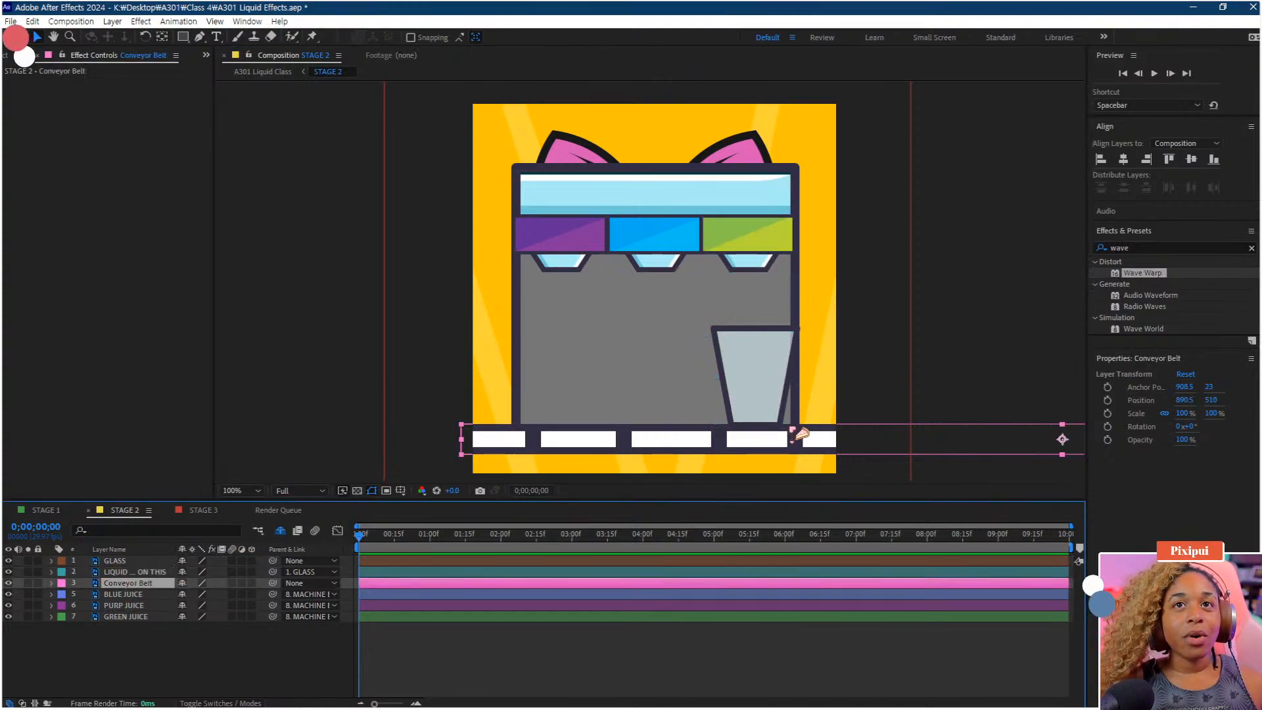
drag(795, 435, 396, 442)
key(ctrl+z)
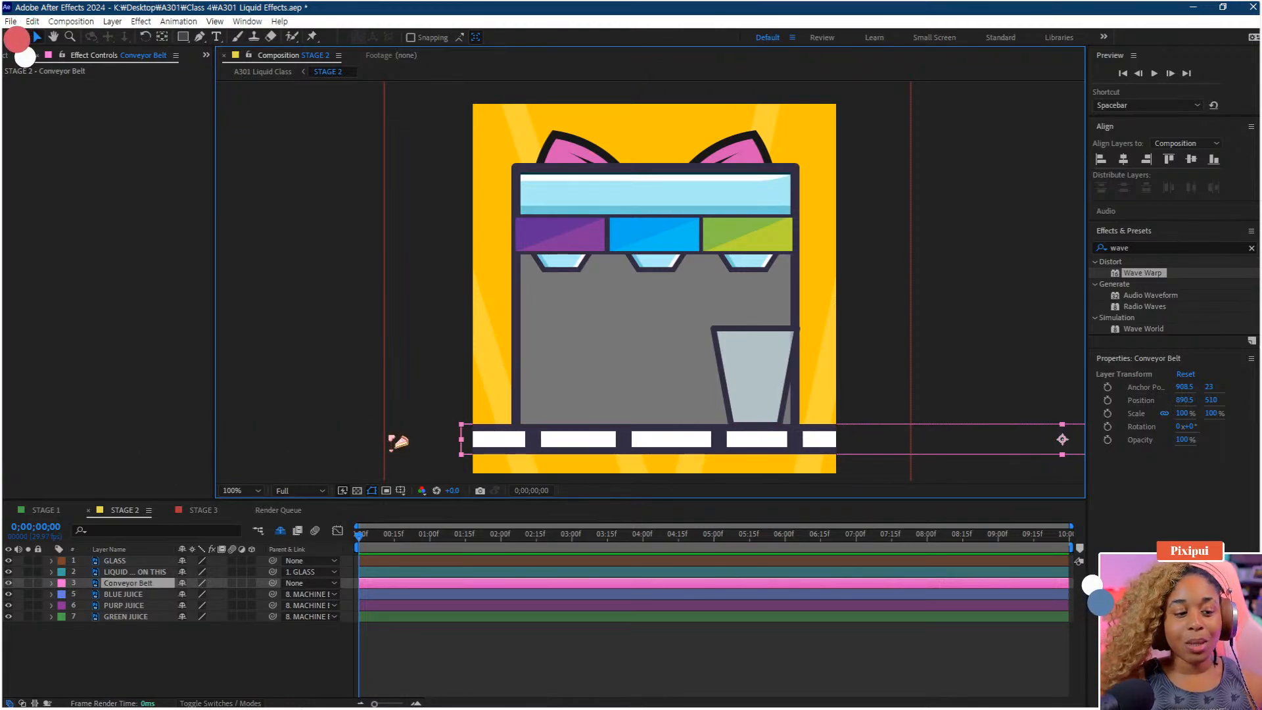
Try moving the blue, purple and green juice layers downward in the viewer, undoing each move
click(140, 595)
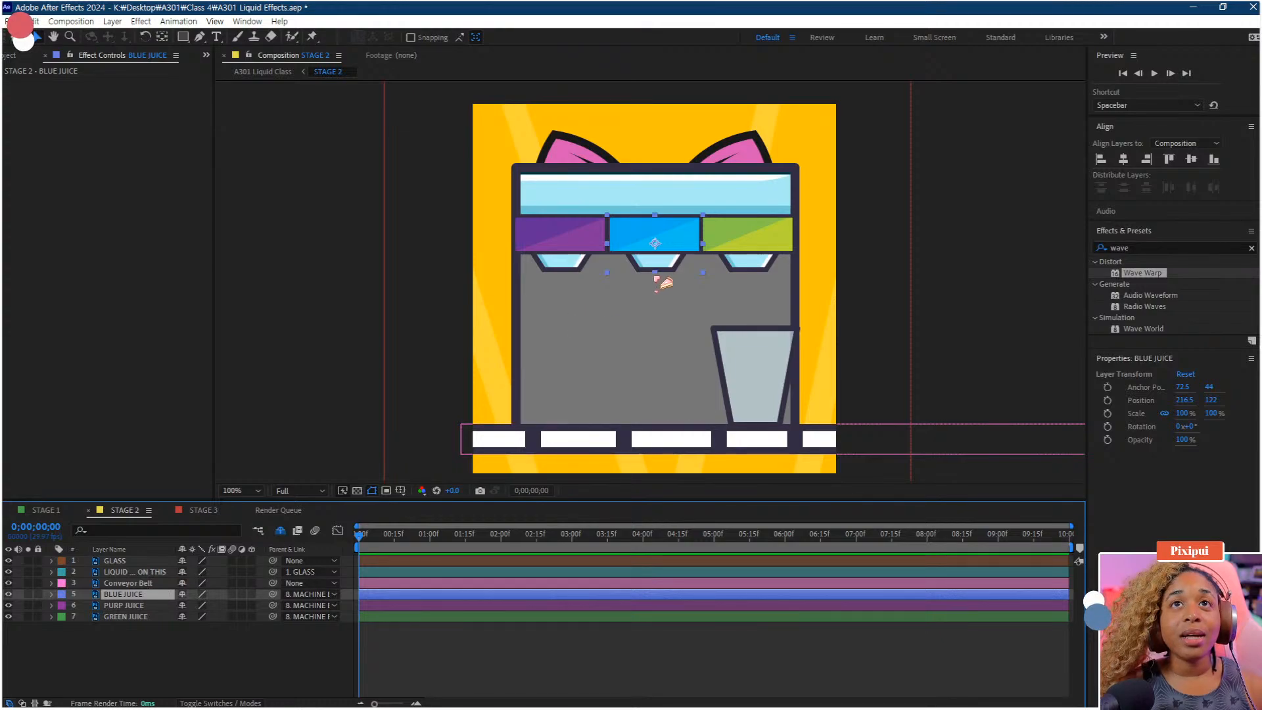
drag(666, 246, 664, 250)
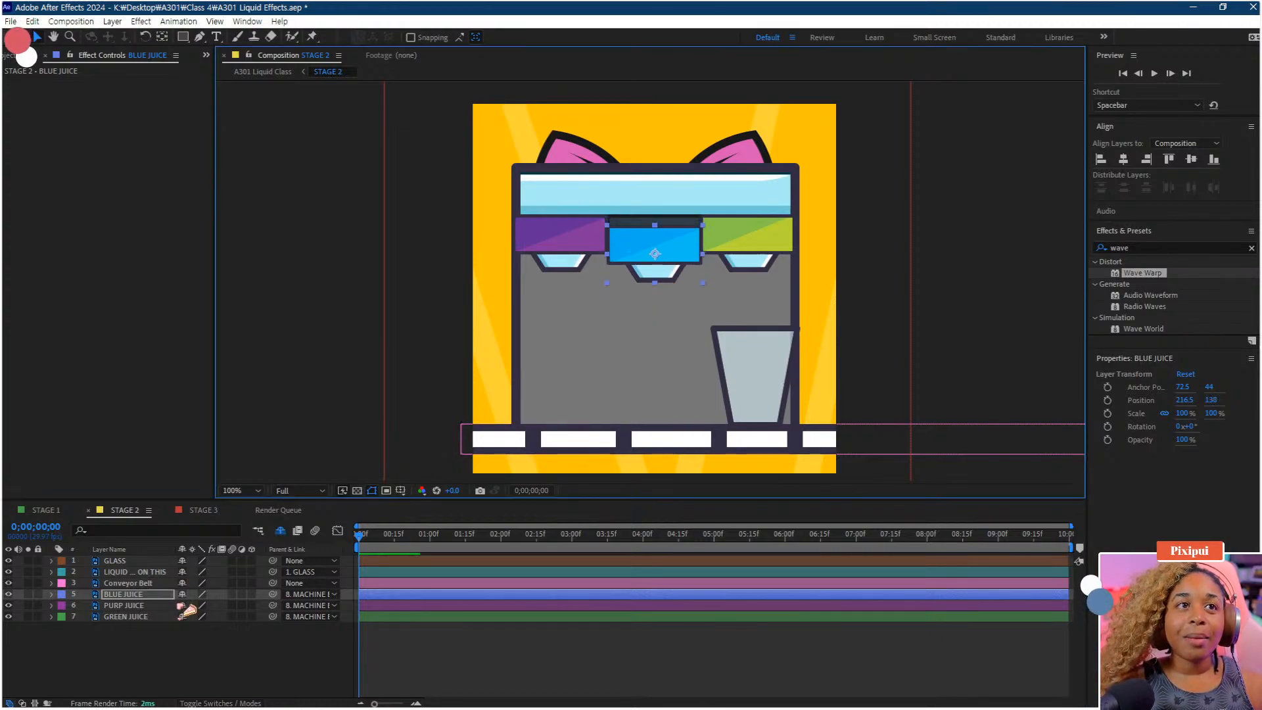
key(ctrl+z)
click(585, 257)
drag(585, 257, 585, 272)
key(ctrl+z)
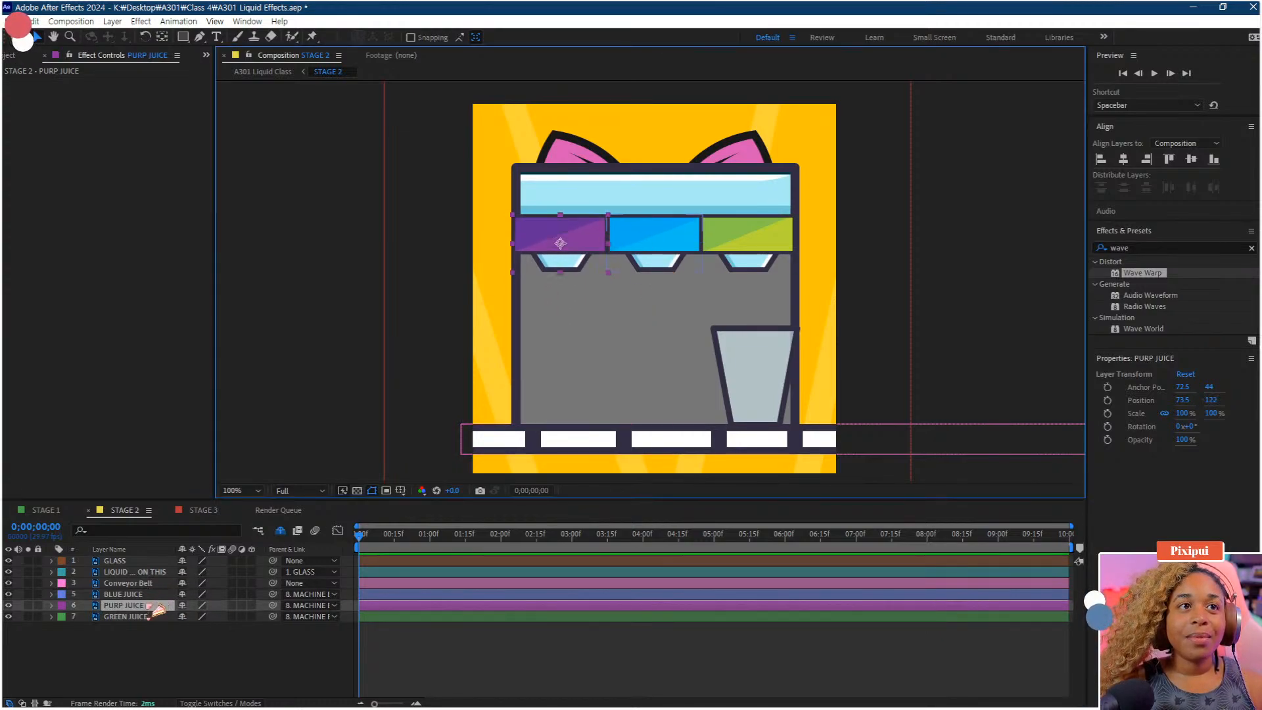
click(155, 617)
drag(731, 246, 726, 255)
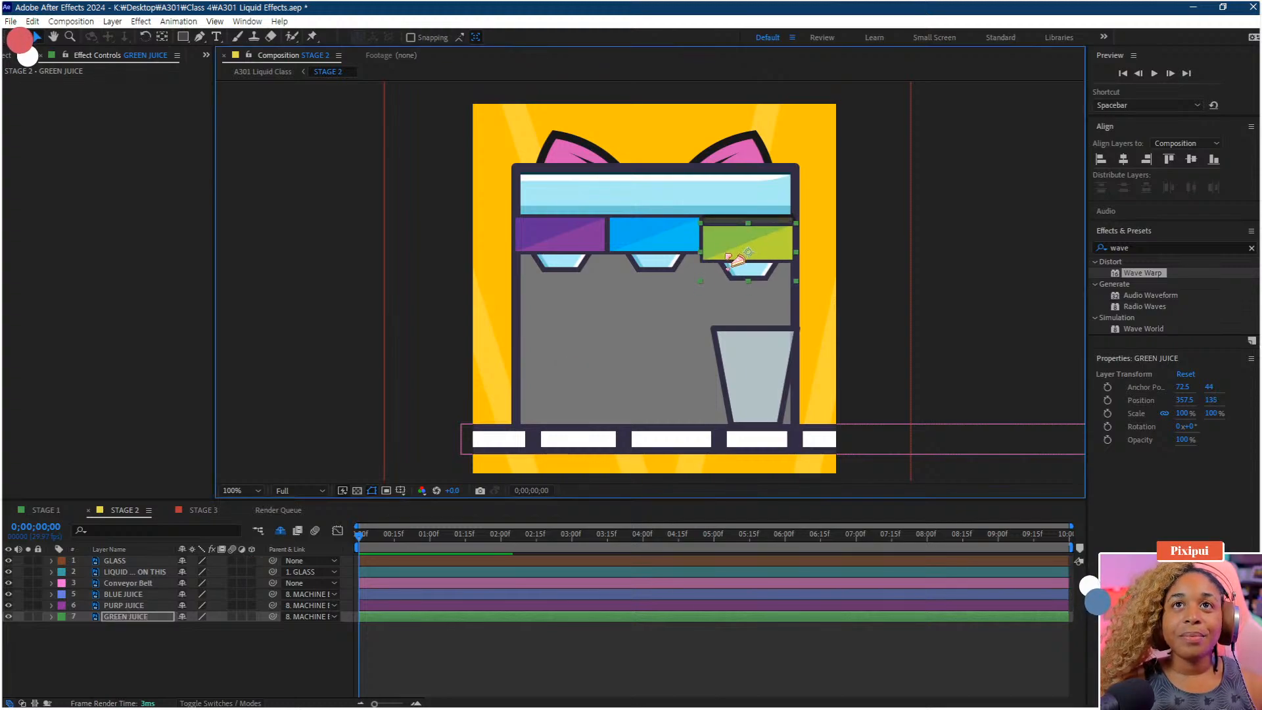
key(ctrl+z)
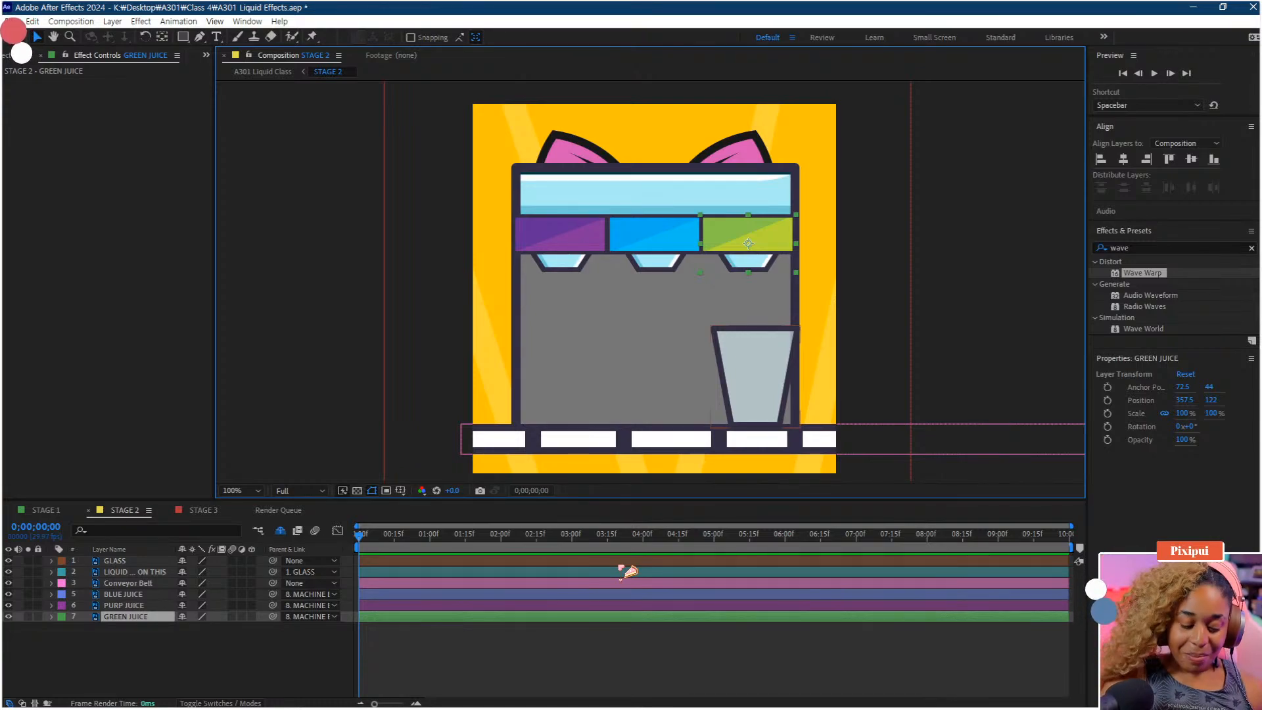
Add Position keyframes to the GREEN JUICE layer at 0 seconds and at 1 second
key(p)
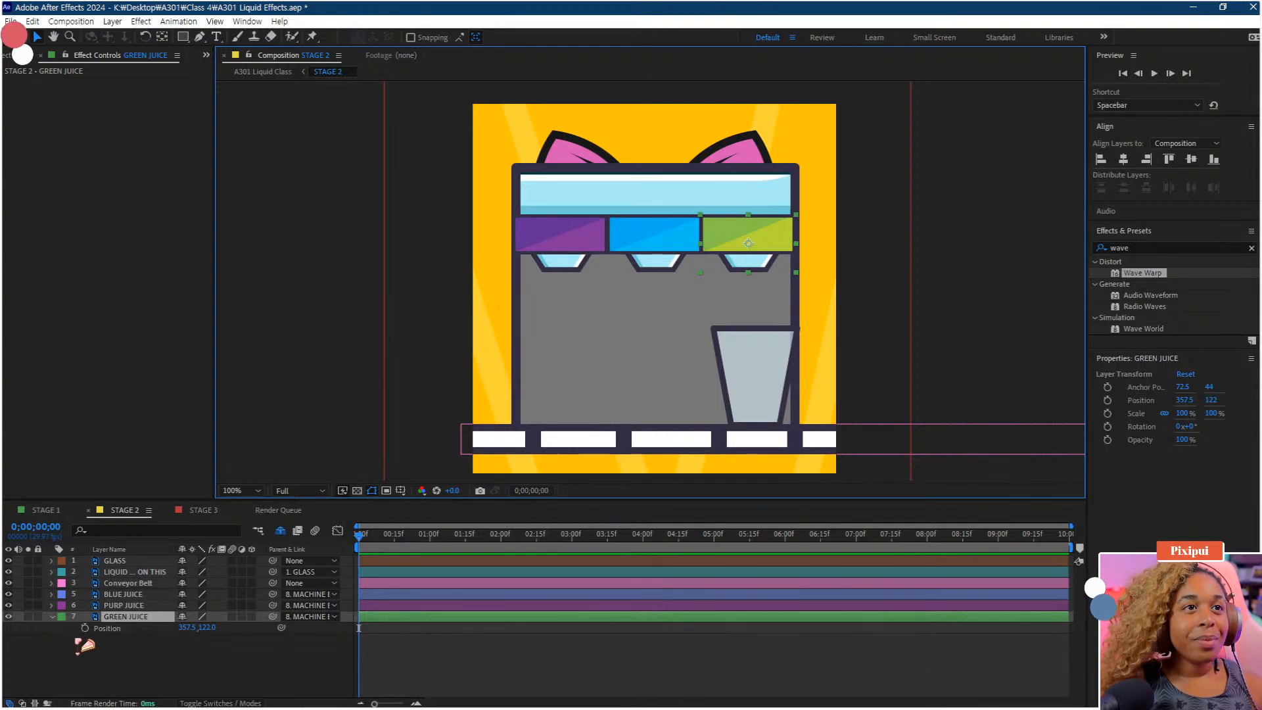
click(85, 628)
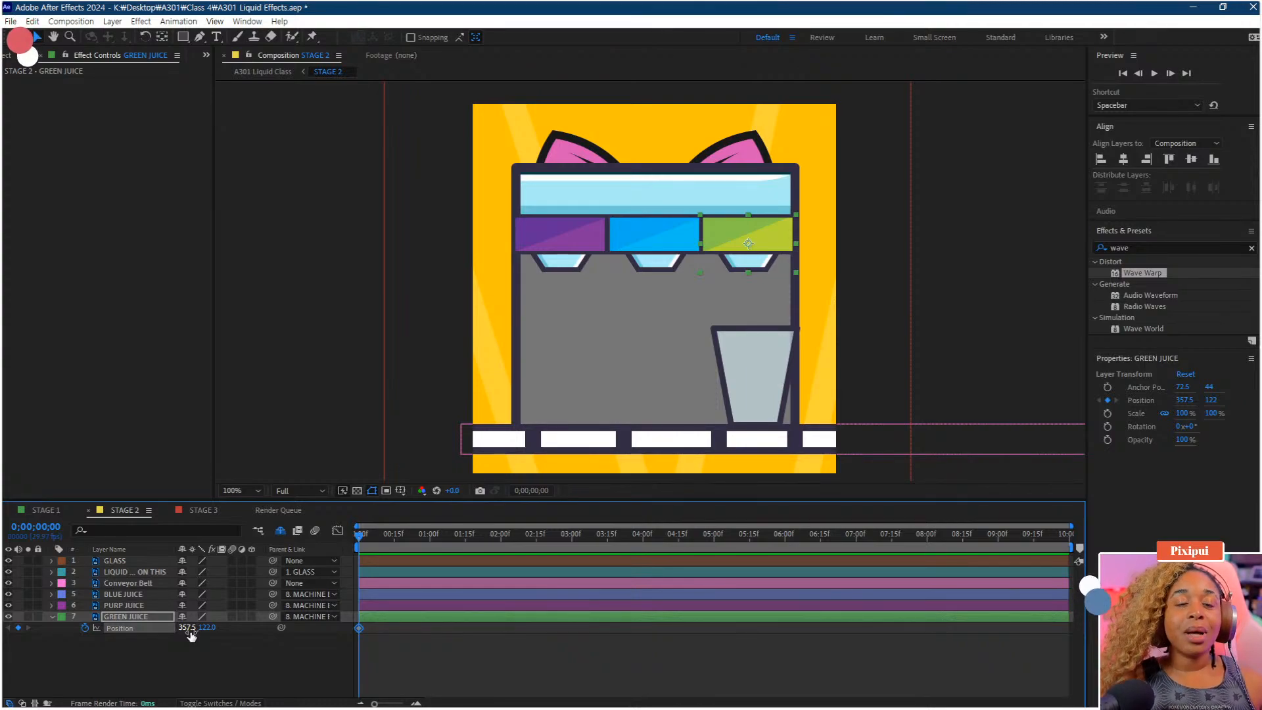
click(237, 665)
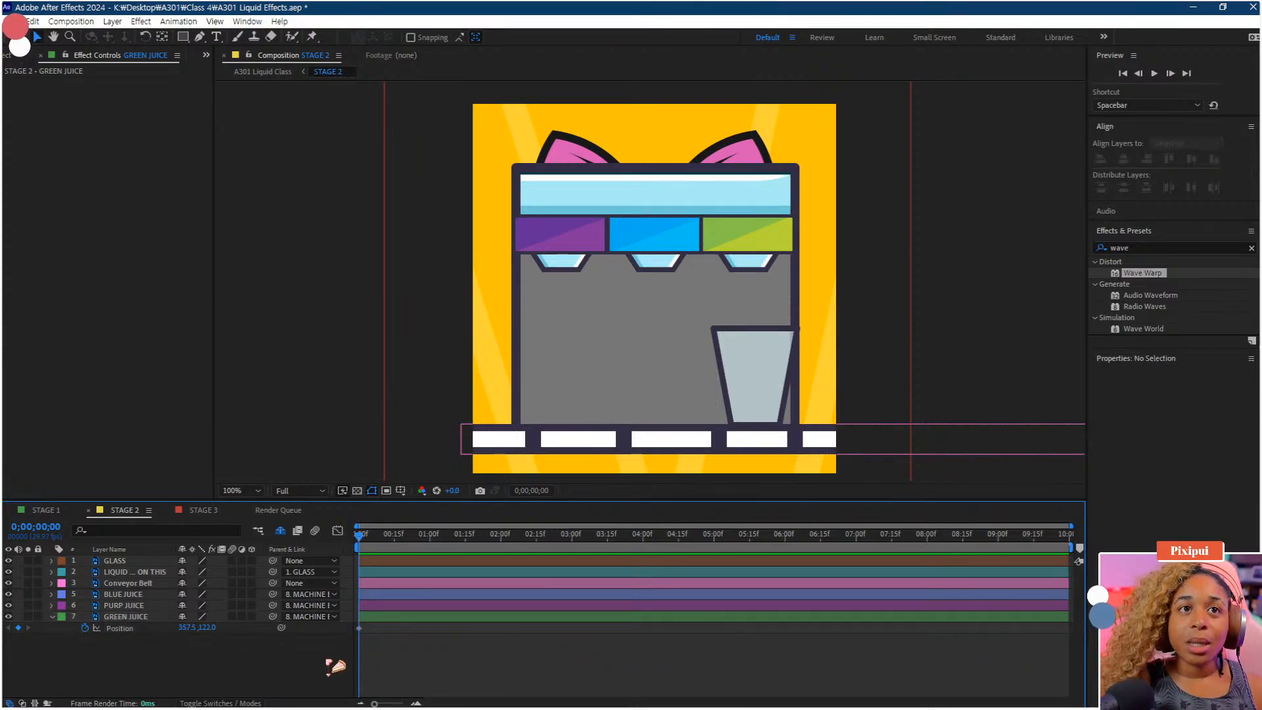
click(362, 629)
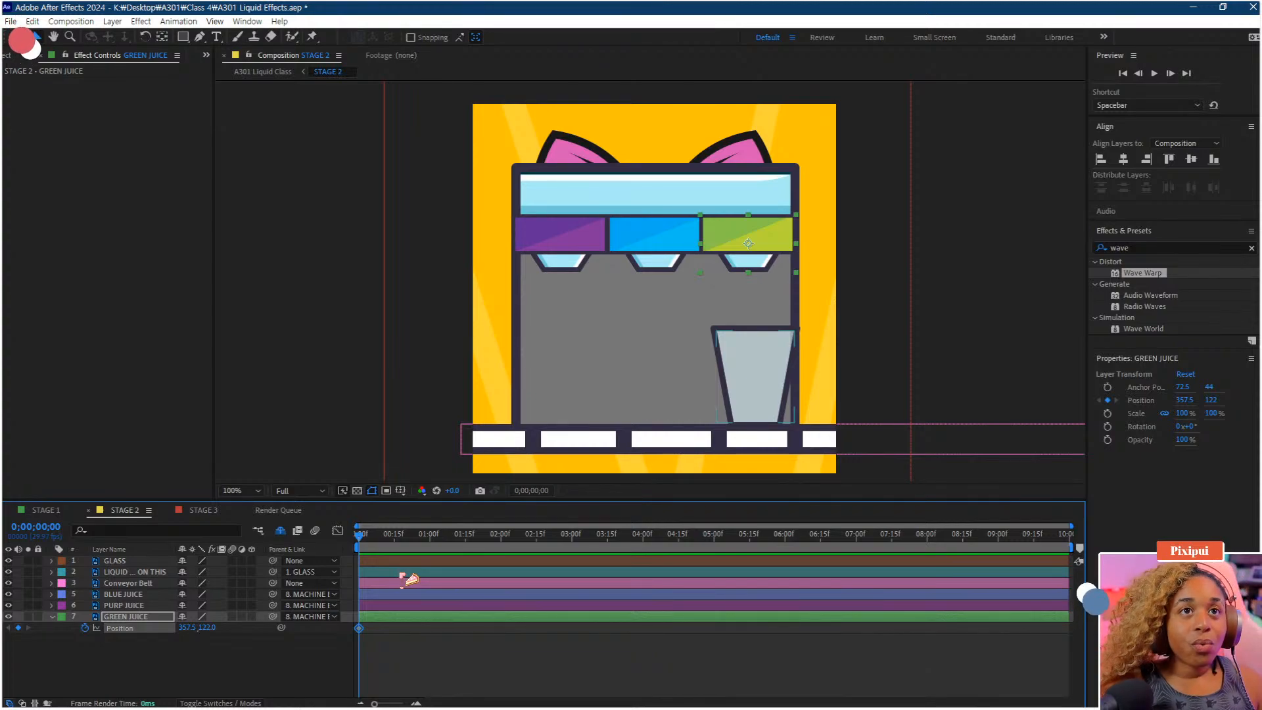
click(430, 536)
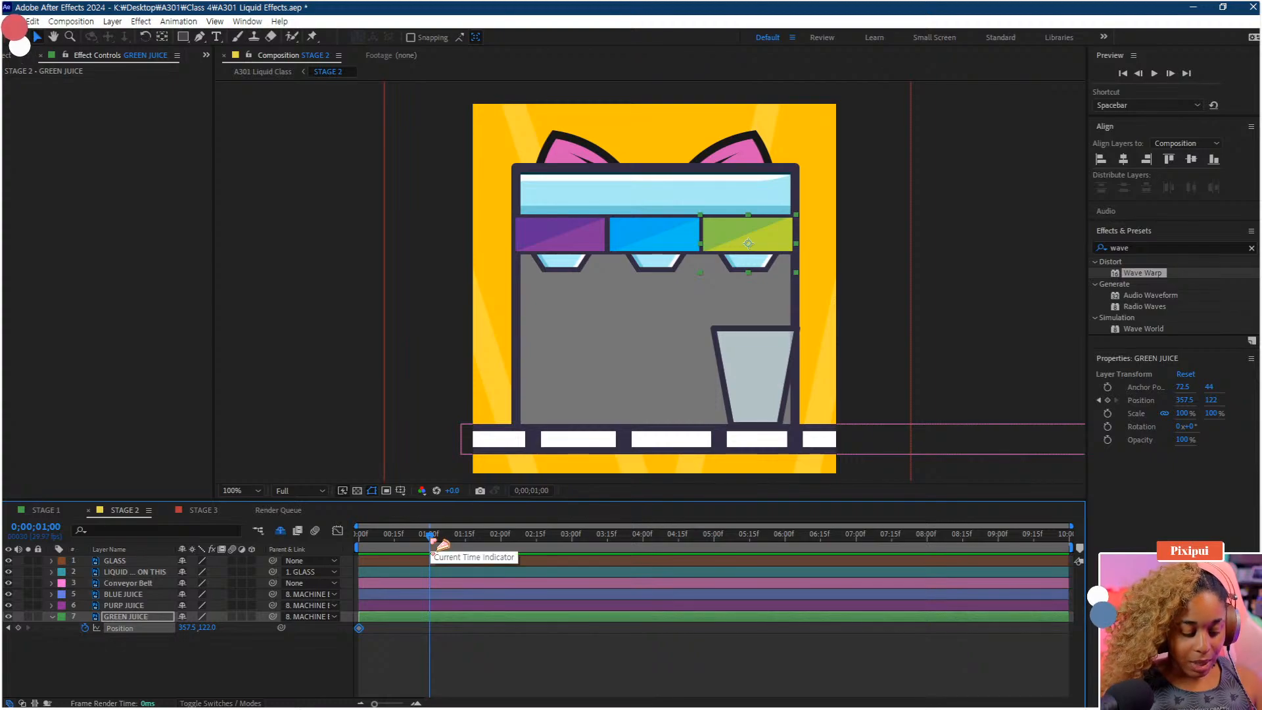
key(alt+shift+p)
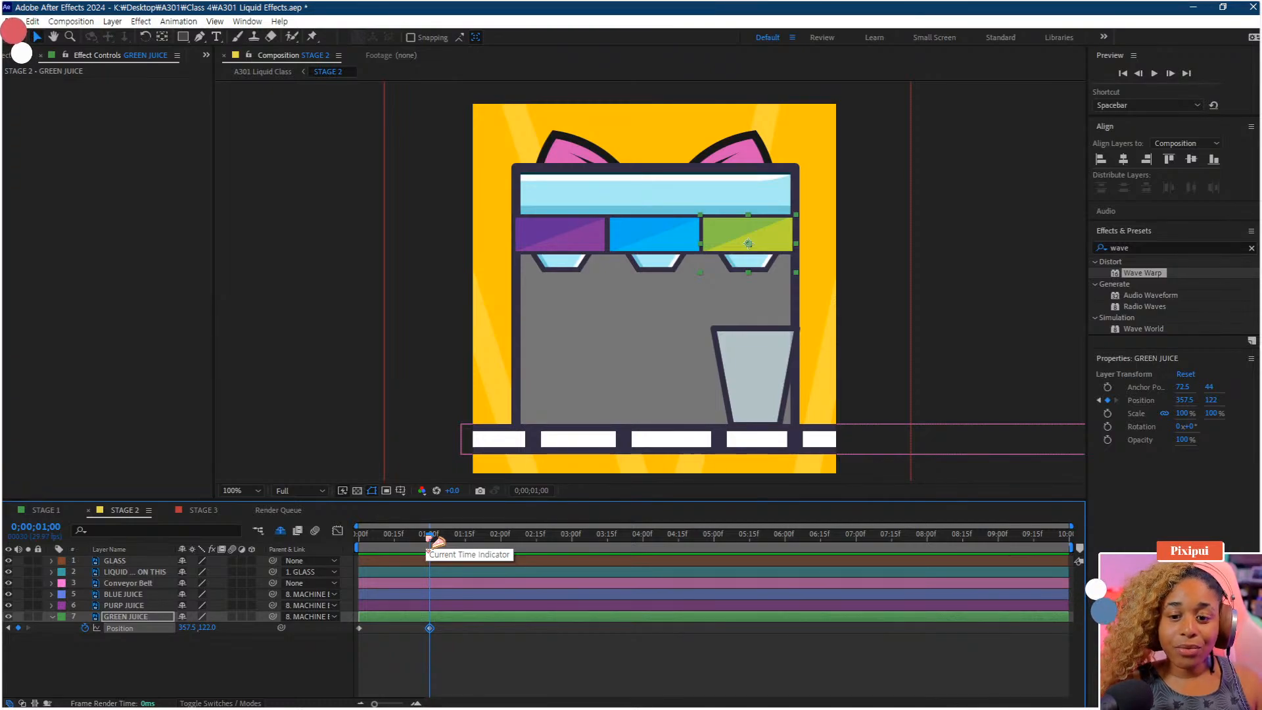
Set the GREEN JUICE layer's Y position to 153 at frame 4, zooming into the timeline
drag(431, 538, 340, 565)
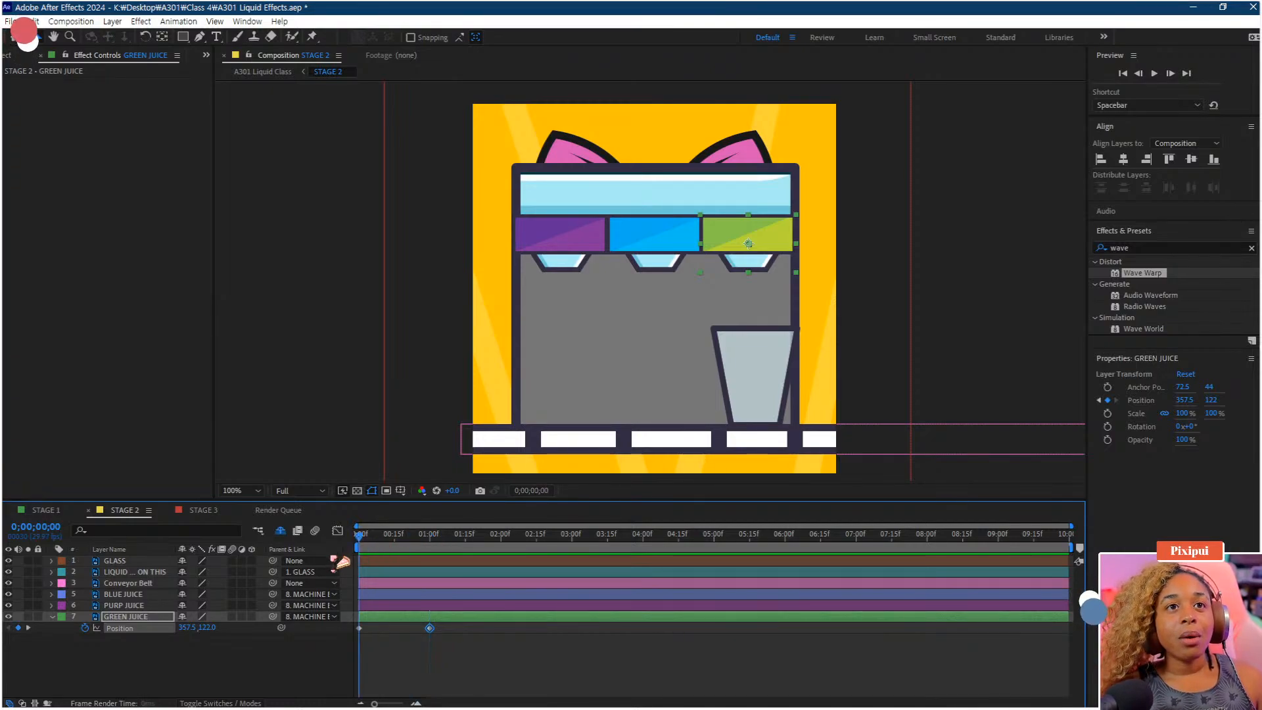
click(360, 628)
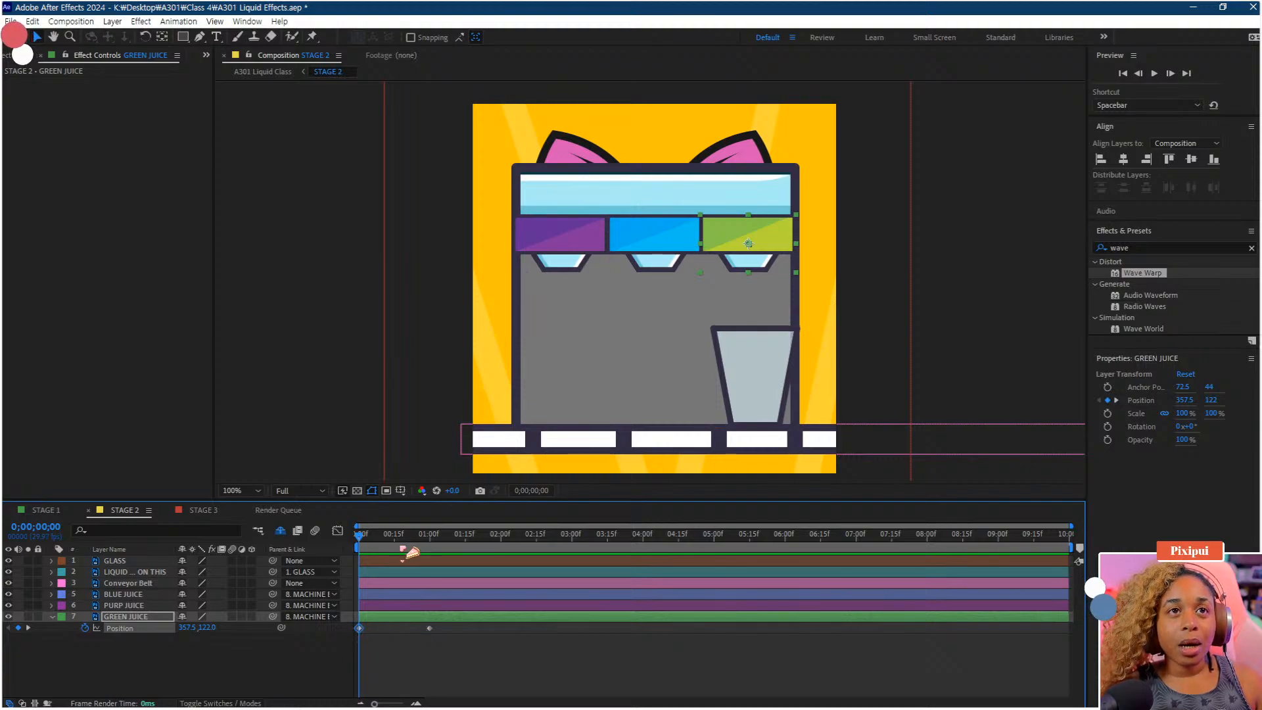
click(431, 546)
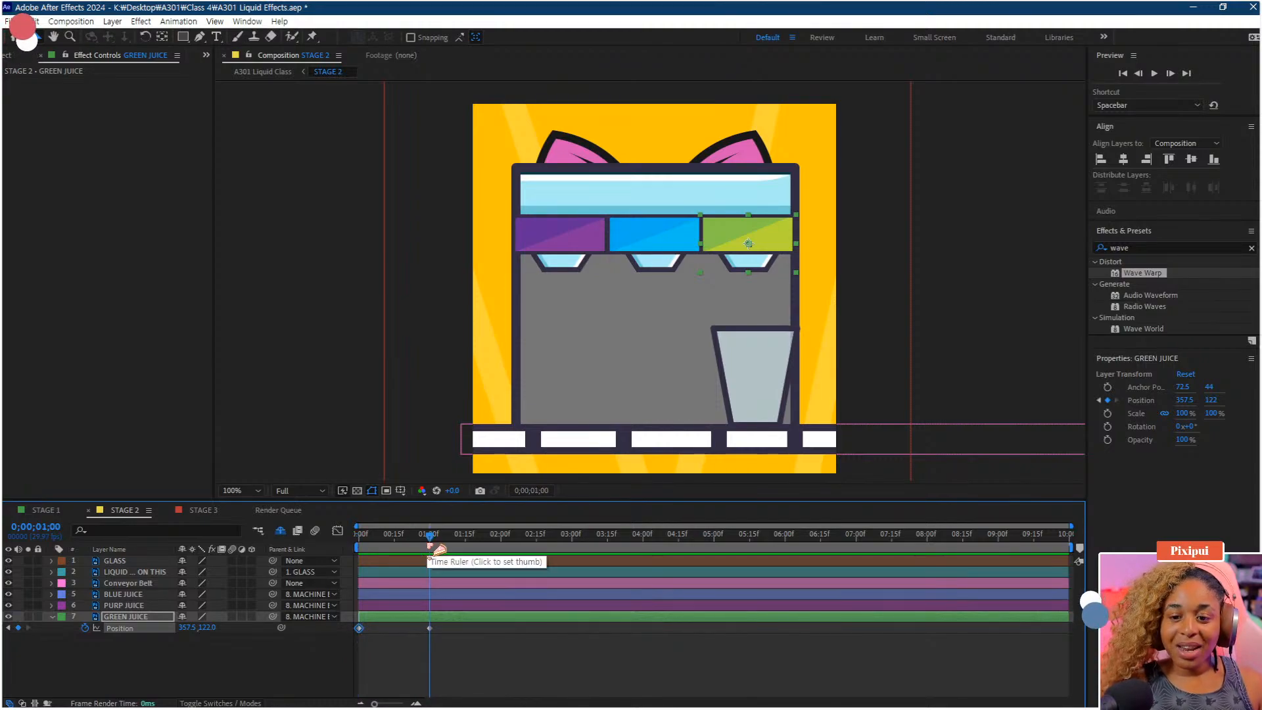
drag(439, 549, 375, 560)
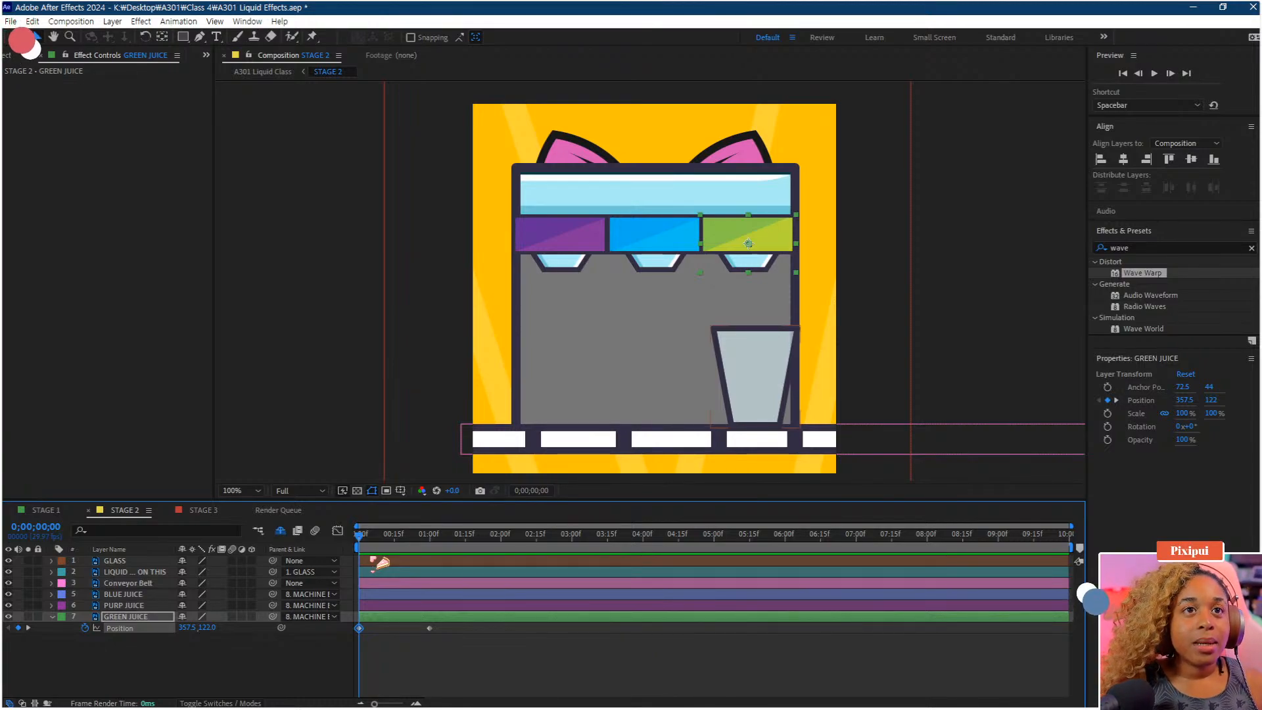
drag(360, 538, 368, 538)
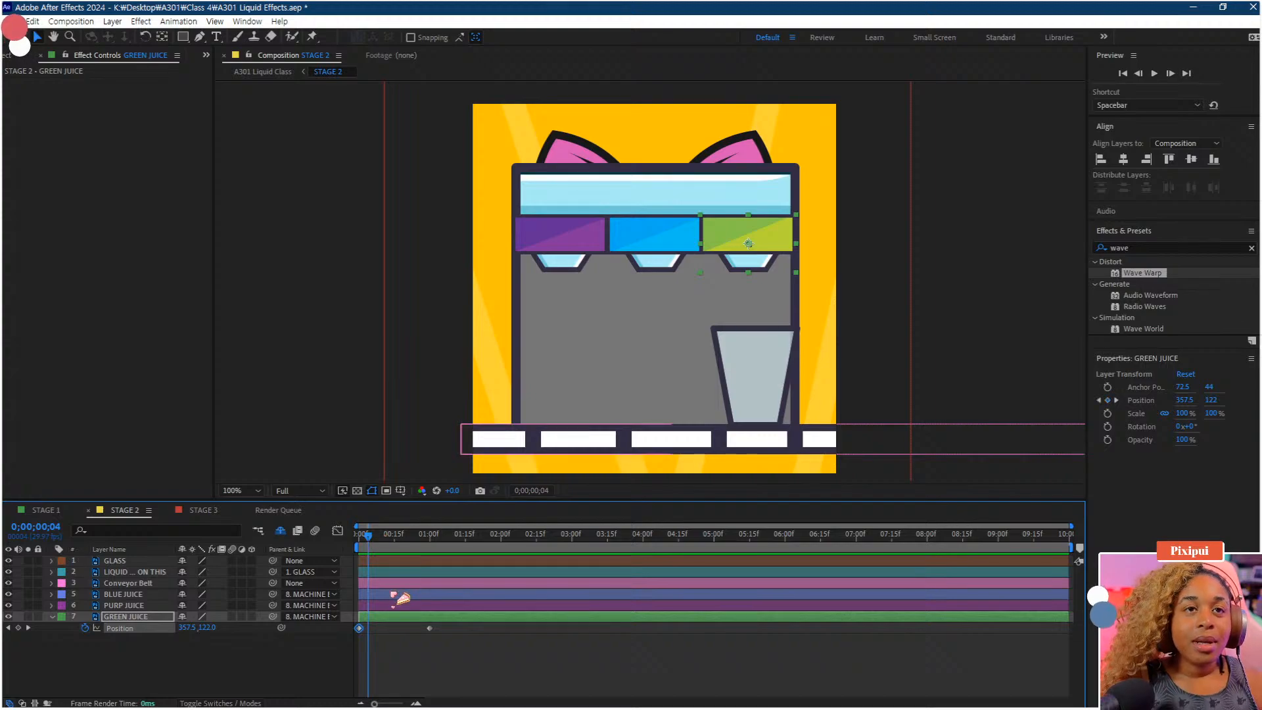
scroll(392, 594, up, 1)
drag(394, 601, 637, 637)
scroll(481, 615, up, 2)
drag(468, 617, 857, 634)
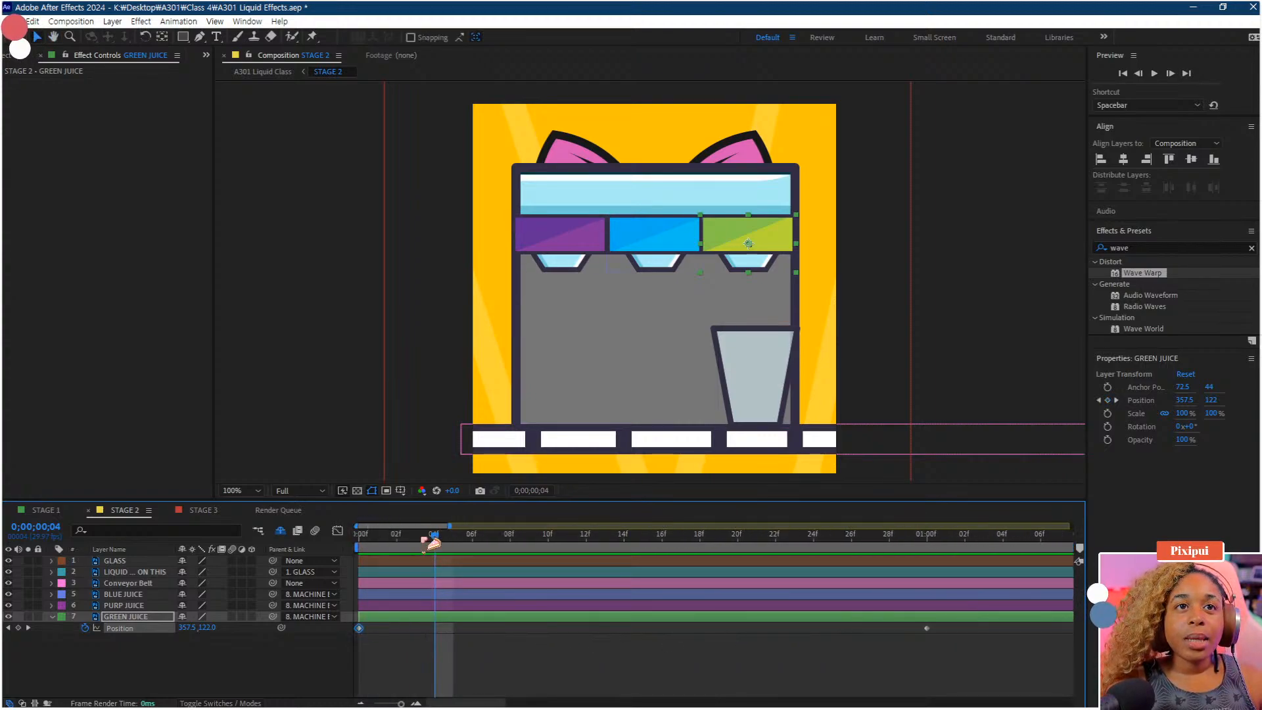
drag(207, 627, 222, 627)
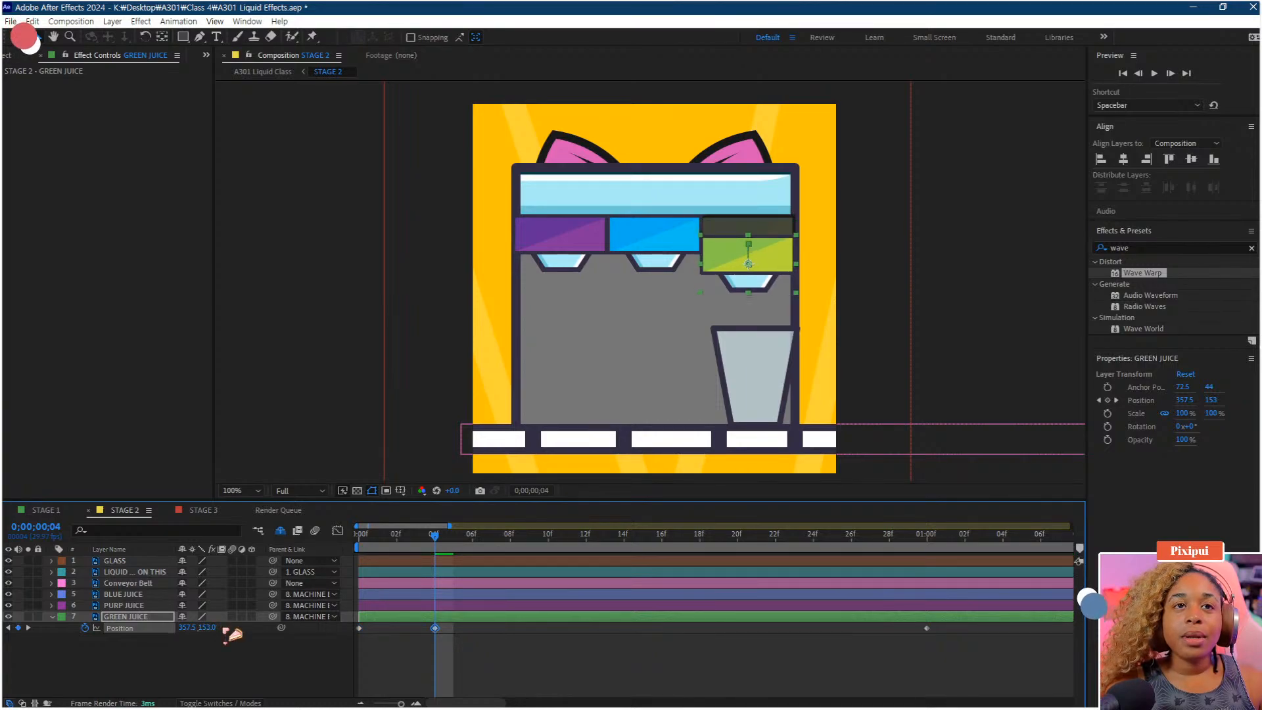
Paste the lowered Position keyframe at frame 14 and preview the green juice motion
key(space)
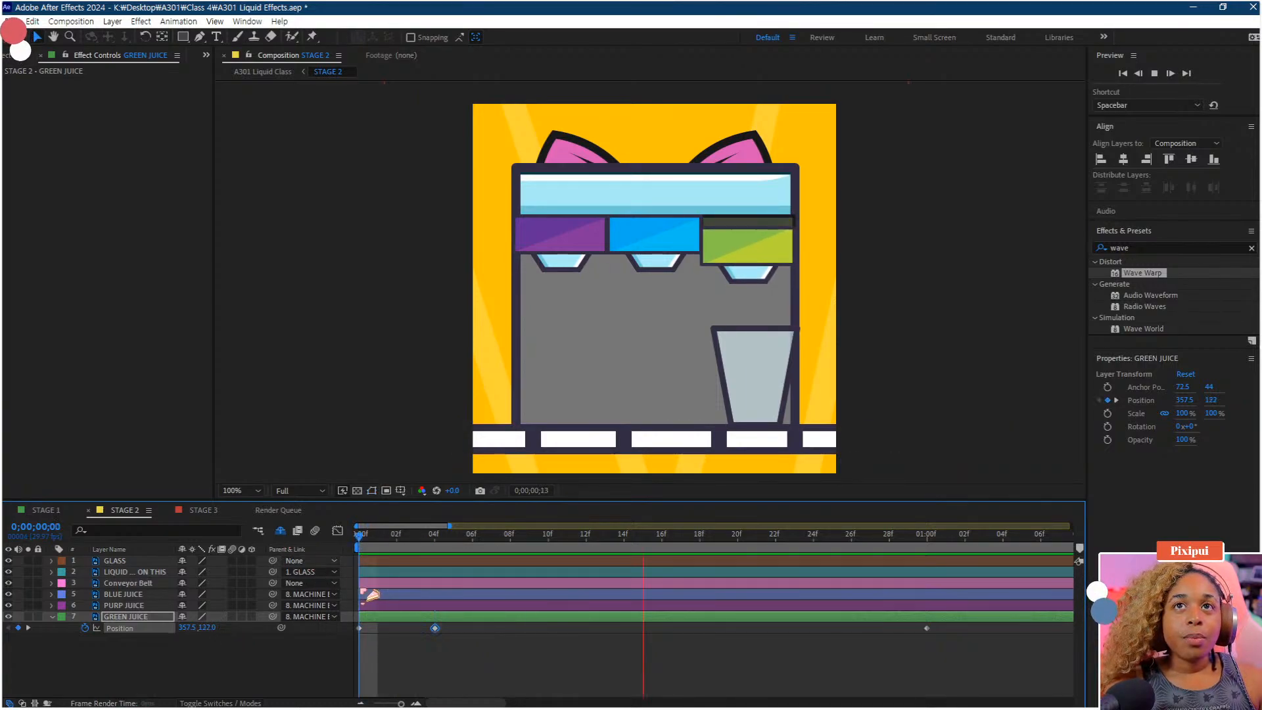
key(space)
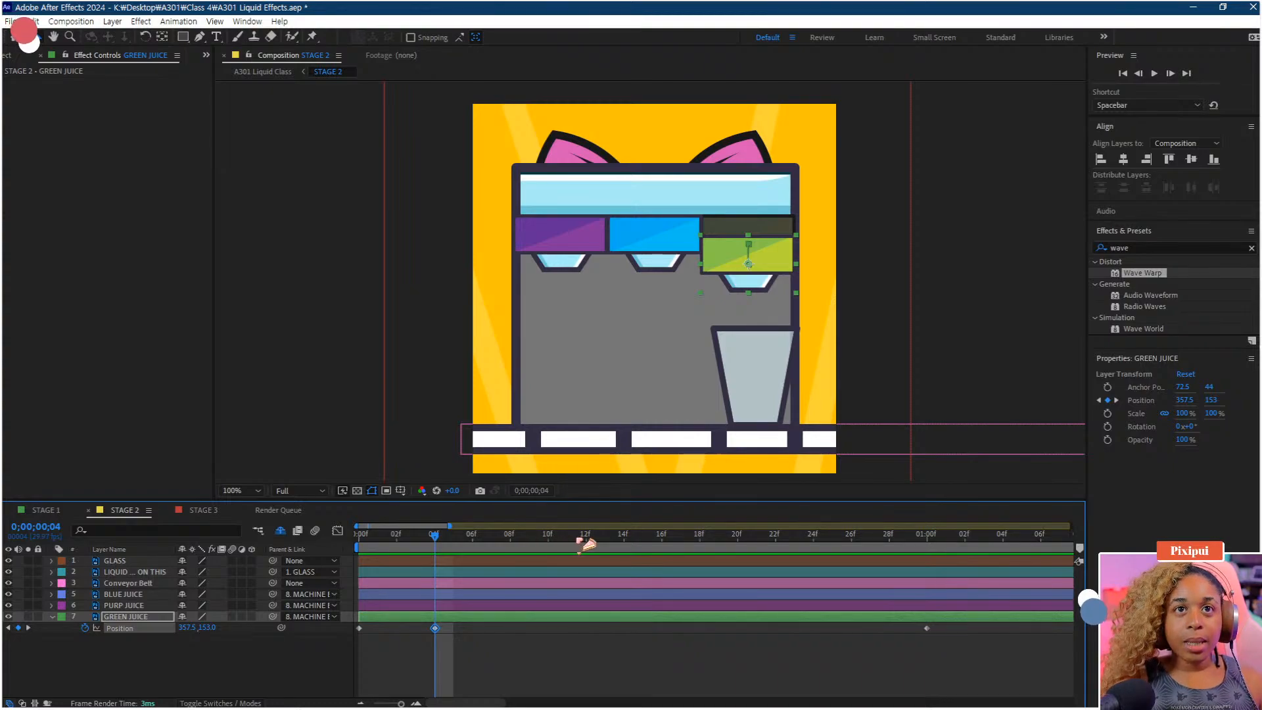
click(624, 549)
key(ctrl+v)
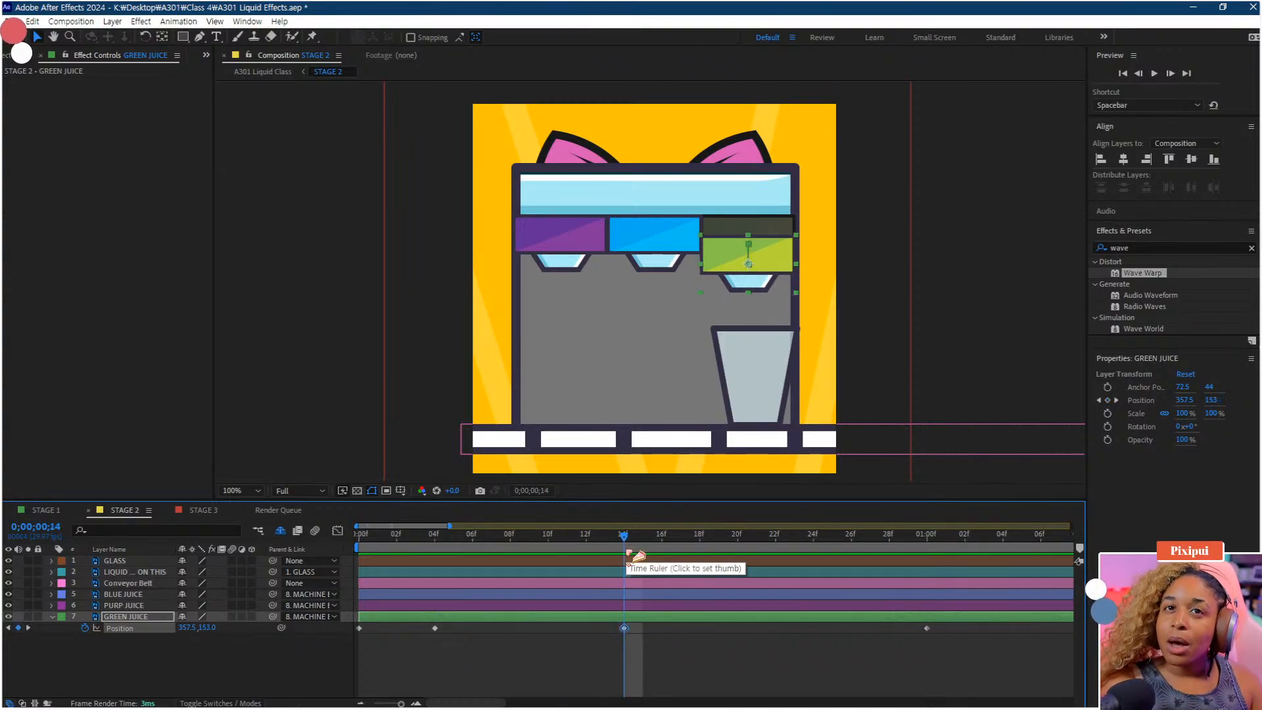
key(Home)
key(space)
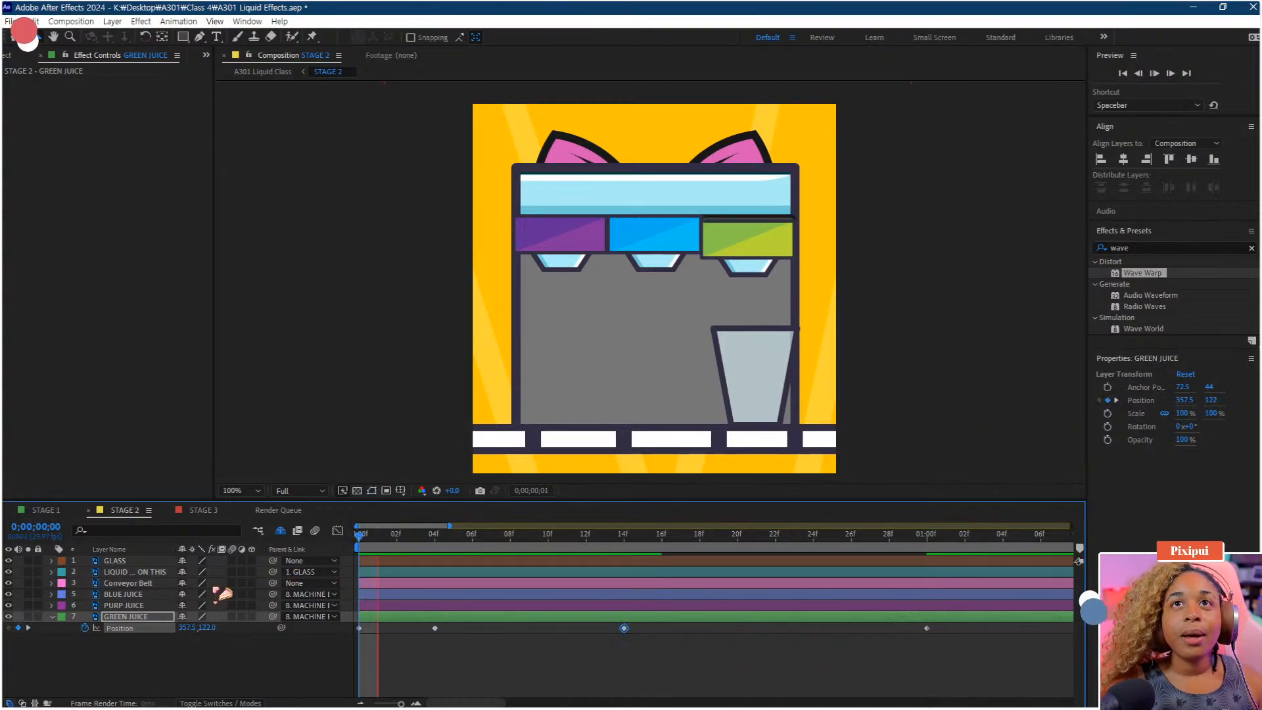
Shift the middle keyframes two frames earlier, move the low keyframe to about frame 17, and preview
drag(407, 630, 586, 629)
drag(399, 544, 605, 544)
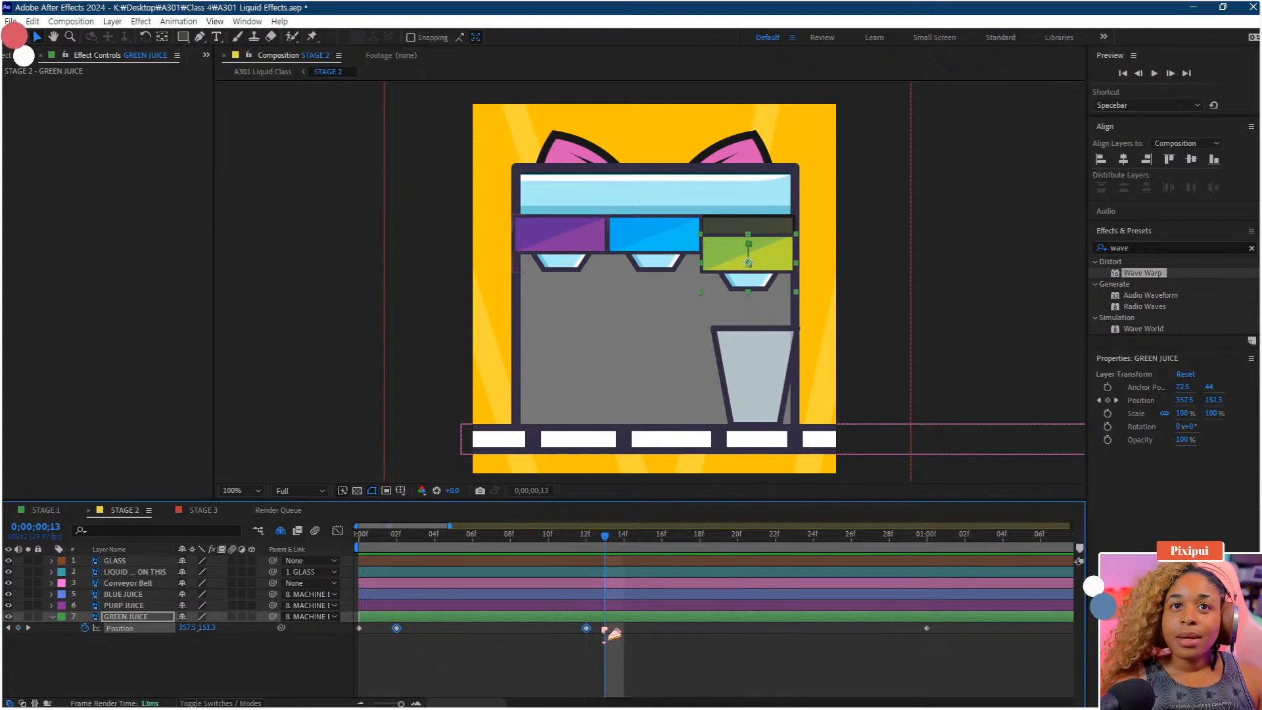
click(608, 643)
click(587, 629)
drag(587, 629, 680, 628)
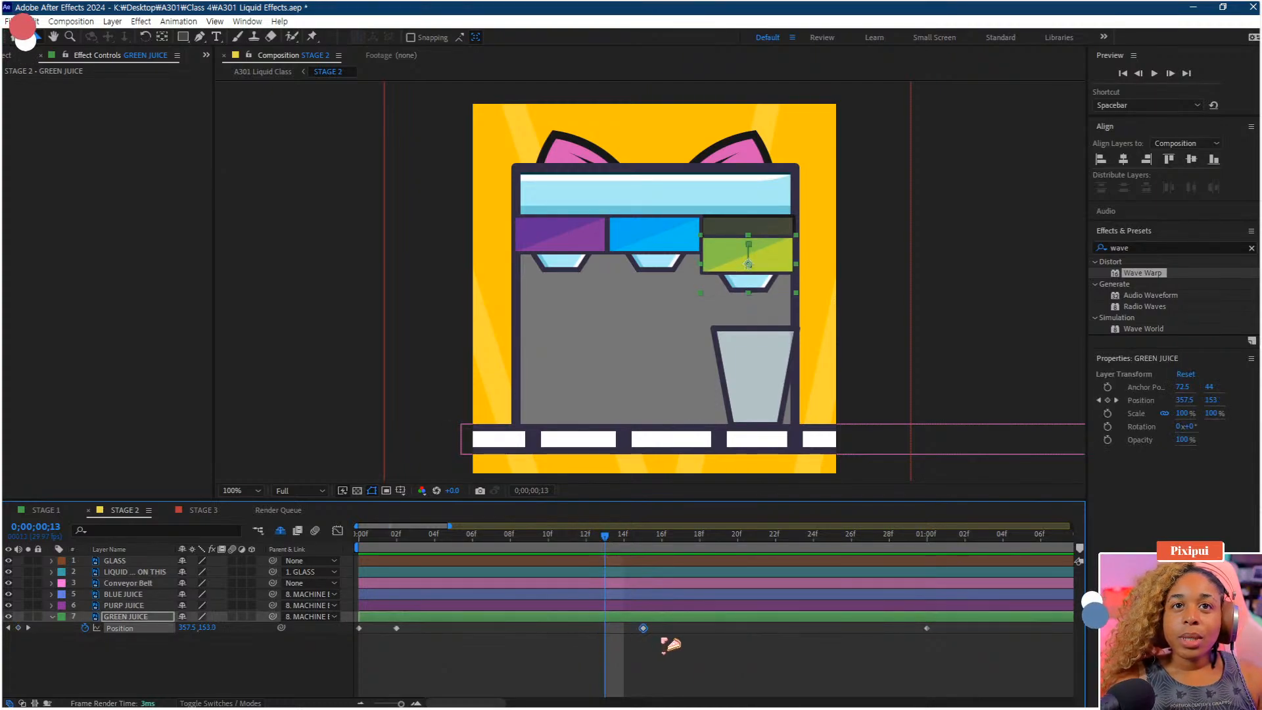
key(space)
key(space)
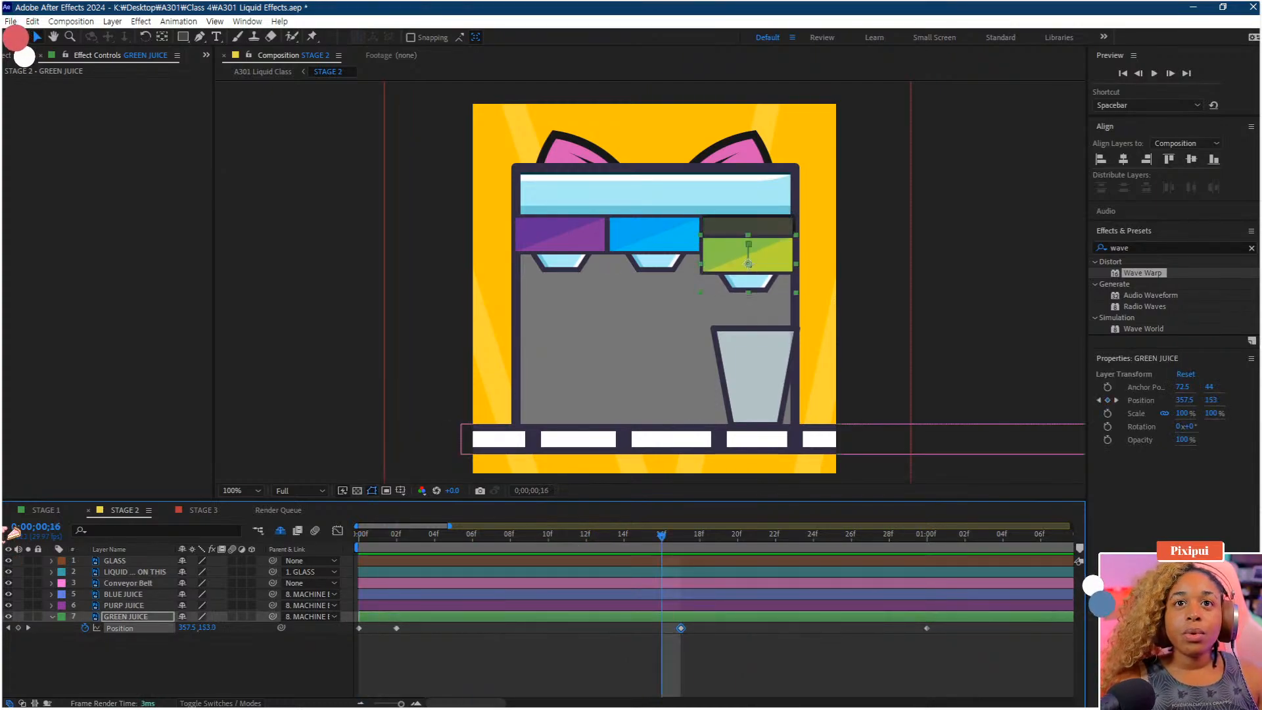
Copy the GREEN JUICE layer's 1-second Position keyframe and paste it at frame 19
drag(695, 545, 724, 547)
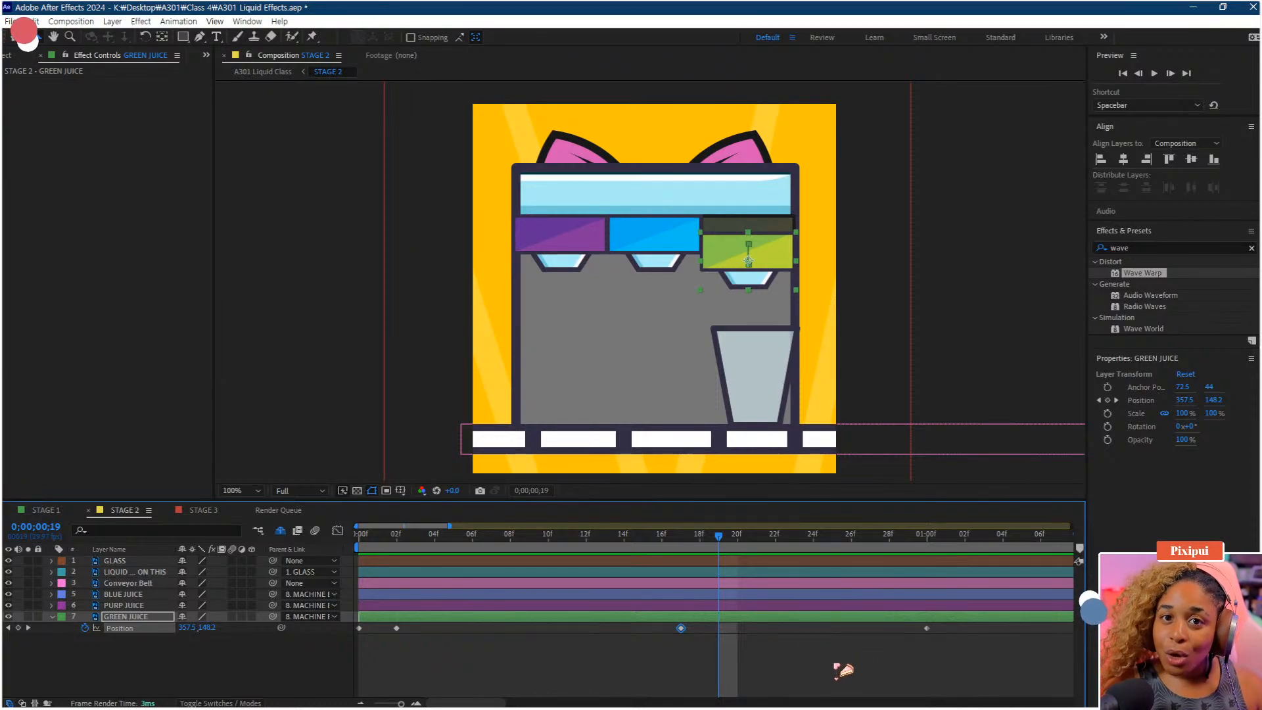
click(843, 670)
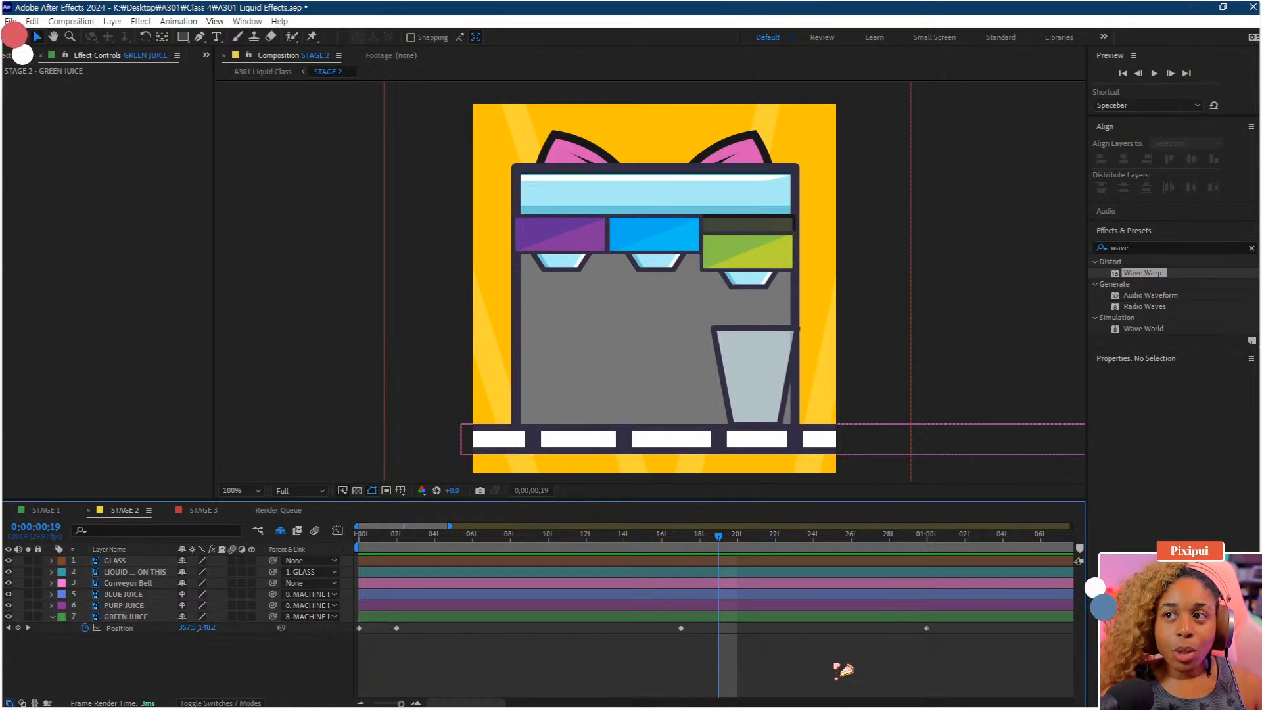
click(928, 630)
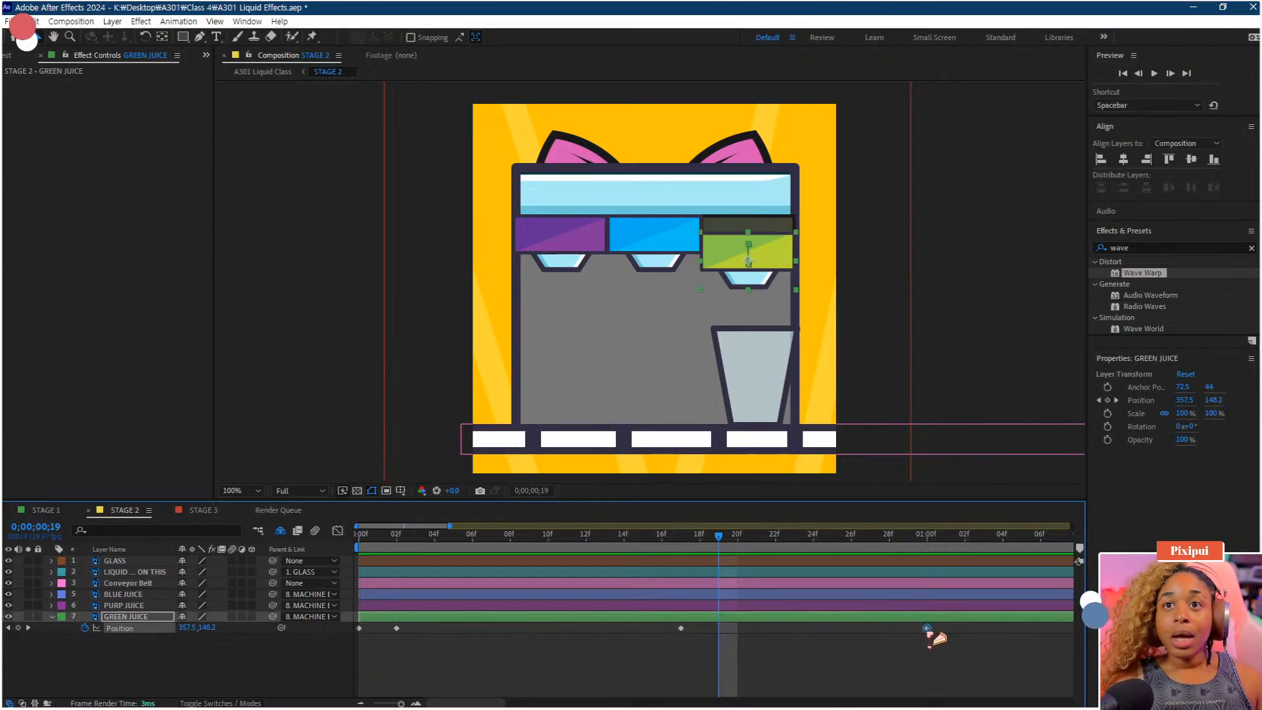
key(ctrl+c)
key(ctrl+v)
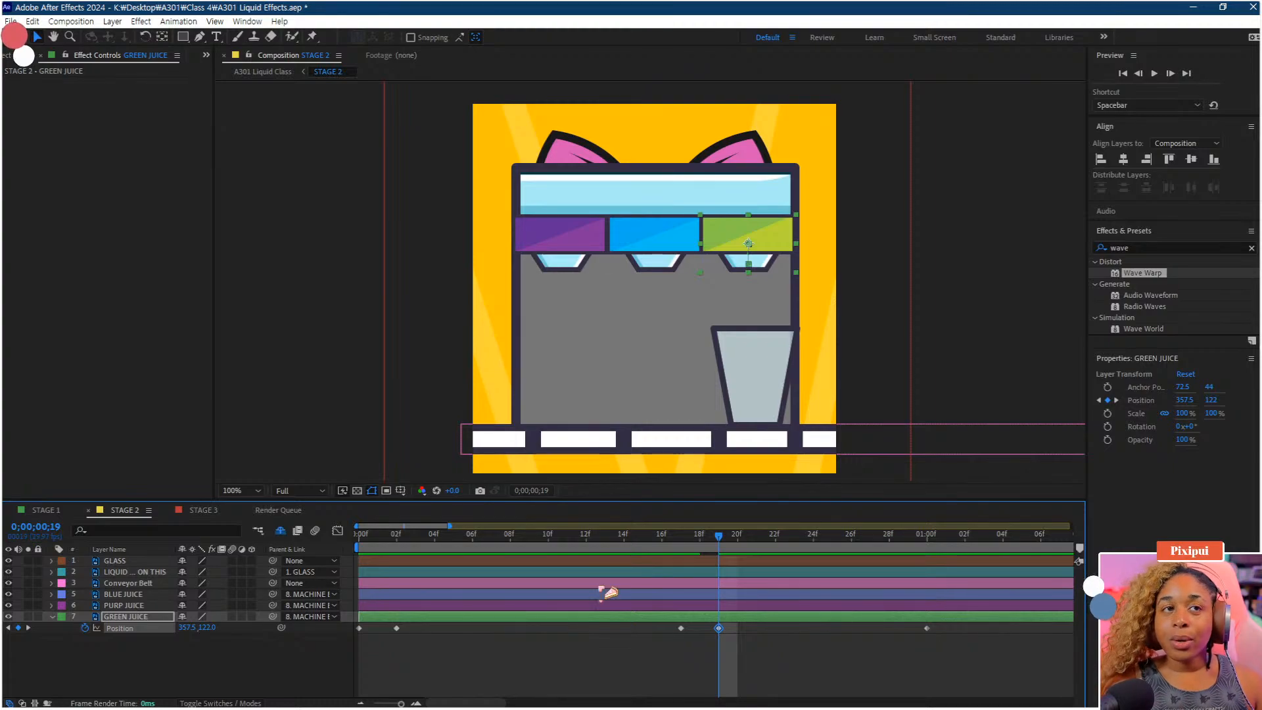
Raise the frame-19 keyframe's Y position to 111 and move the 1-second keyframe to about frame 22
drag(213, 630, 206, 629)
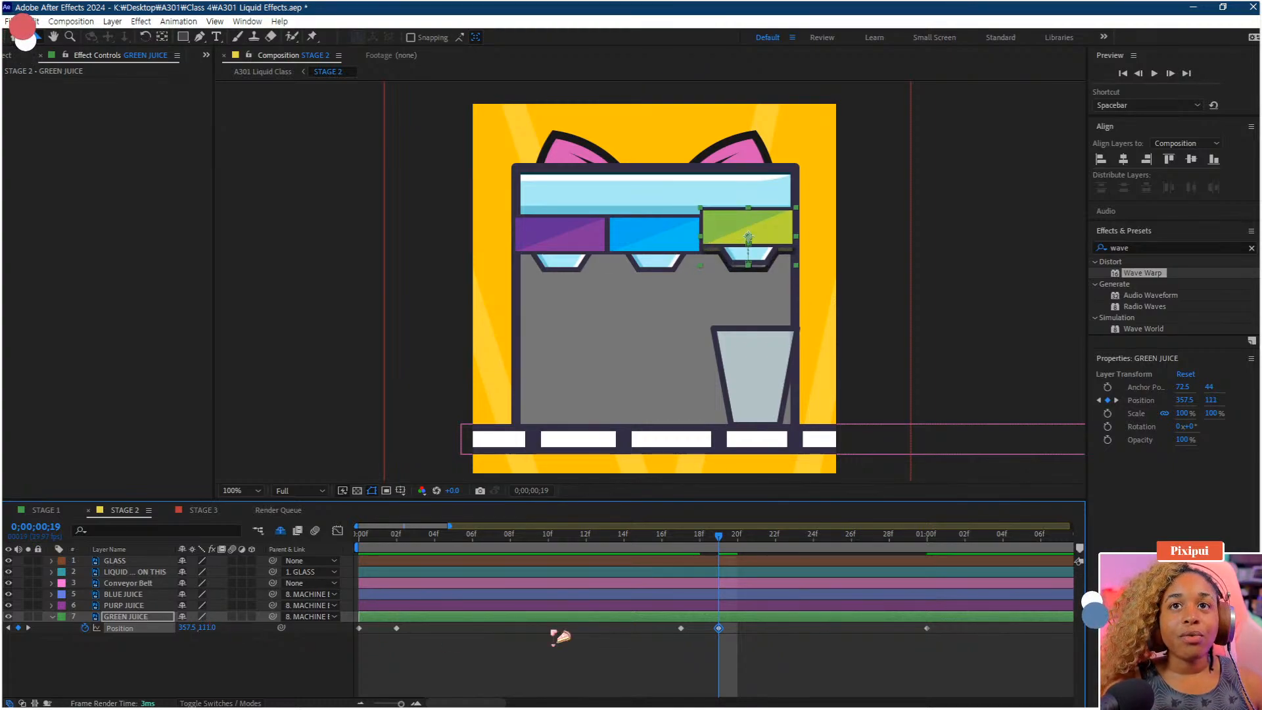
drag(928, 629, 776, 629)
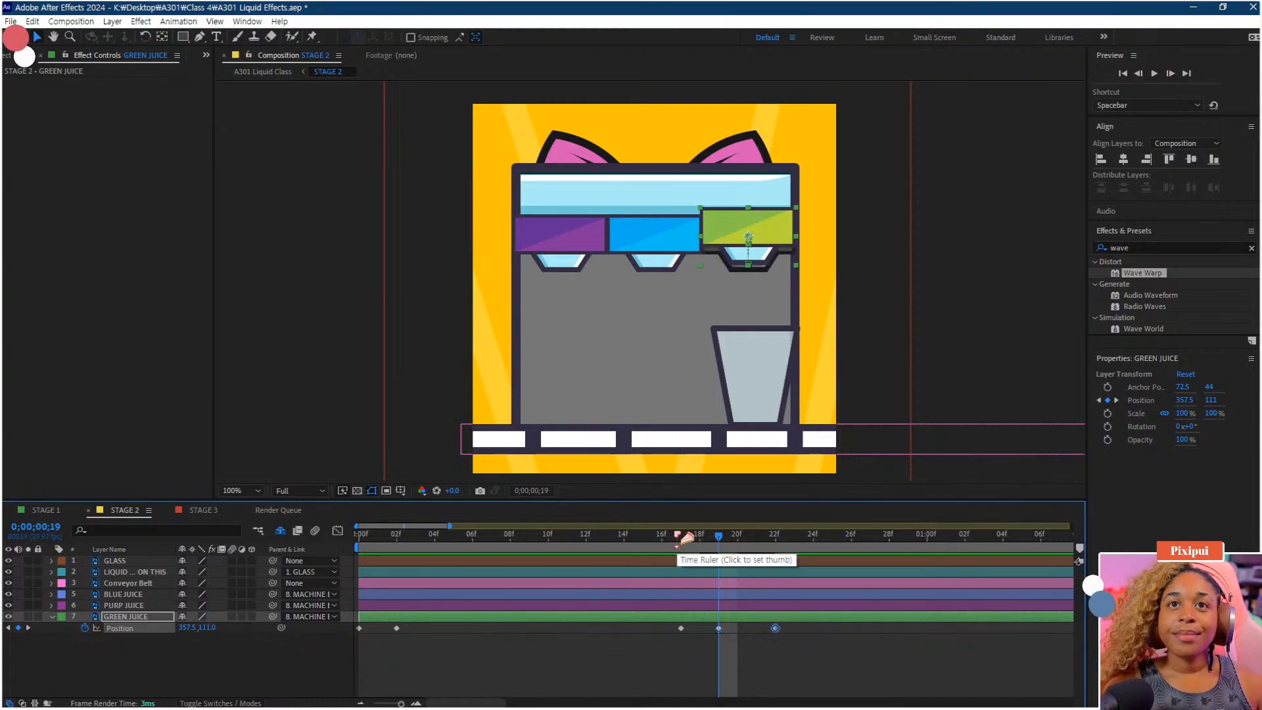
Preview the green juice bounce from the start several times, zooming the timeline in and out
key(Home)
key(space)
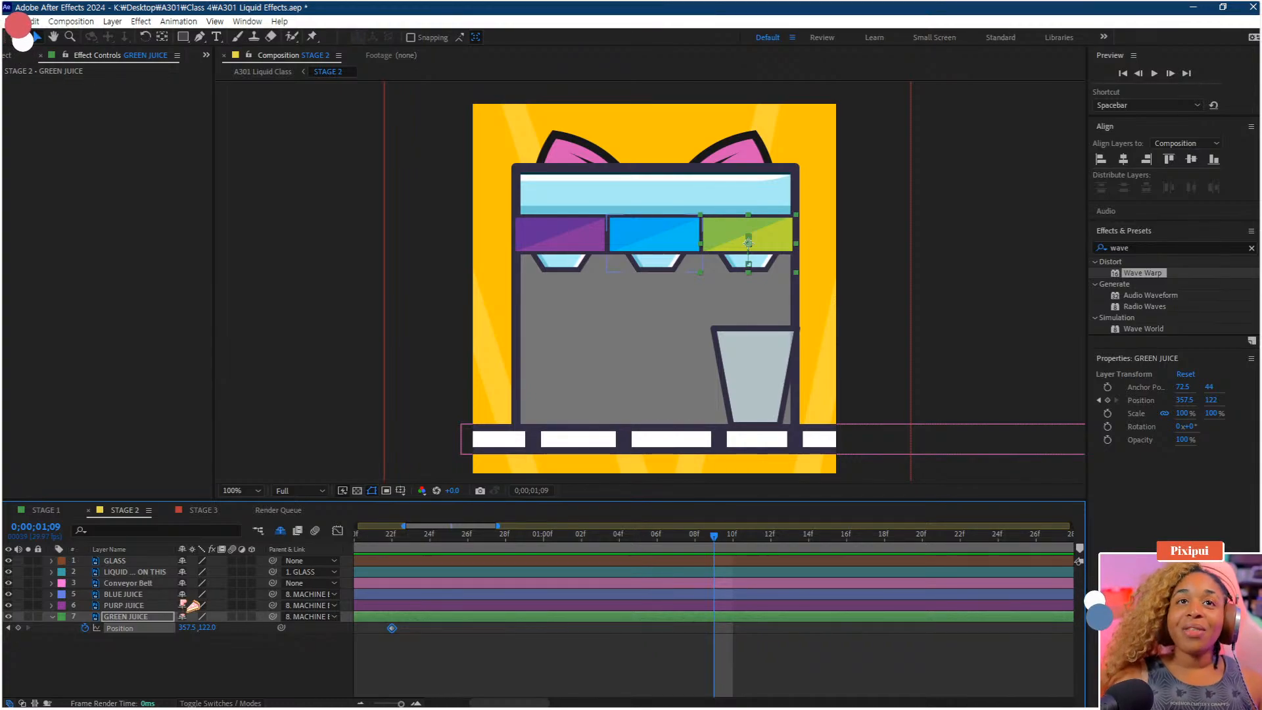
scroll(479, 654, down, 3)
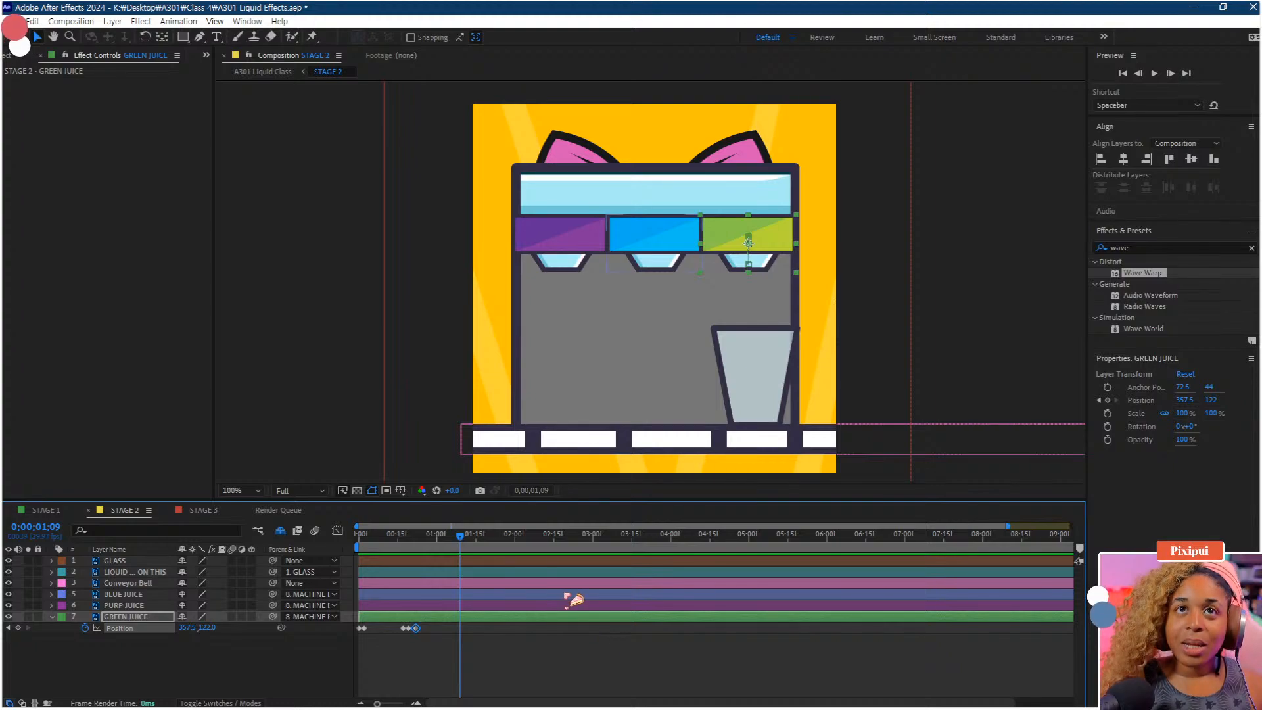
click(360, 536)
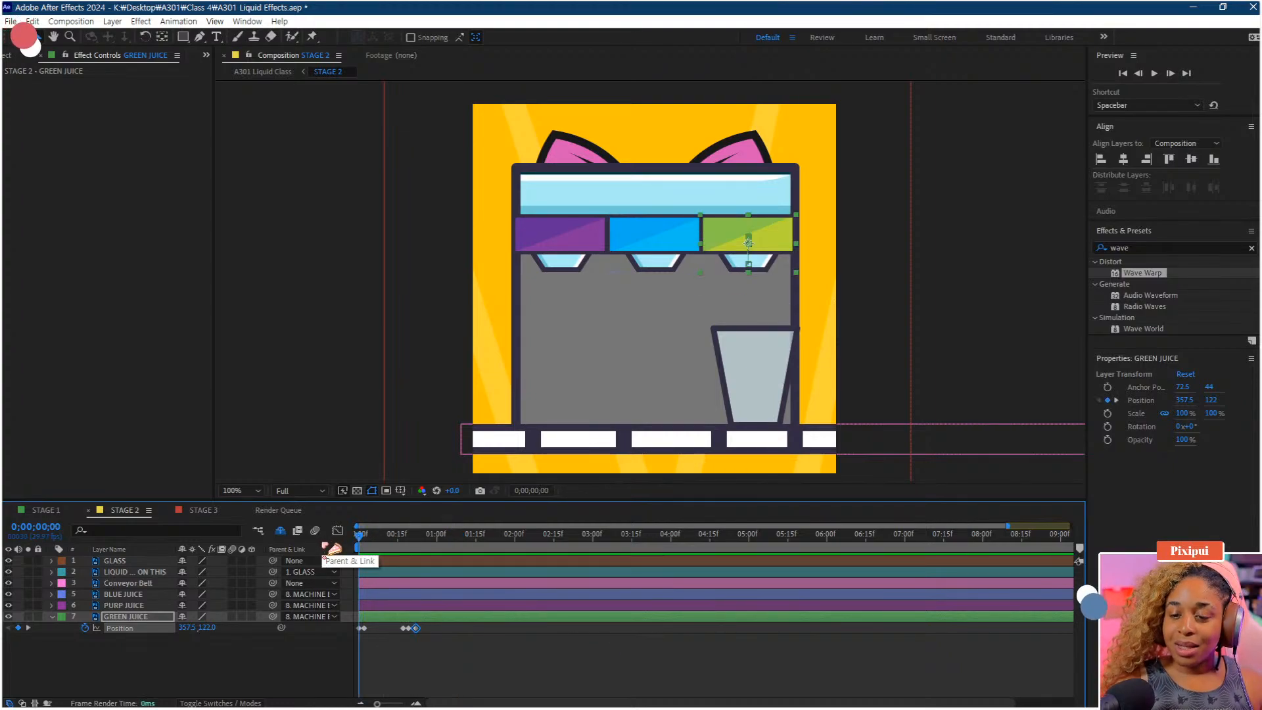
key(space)
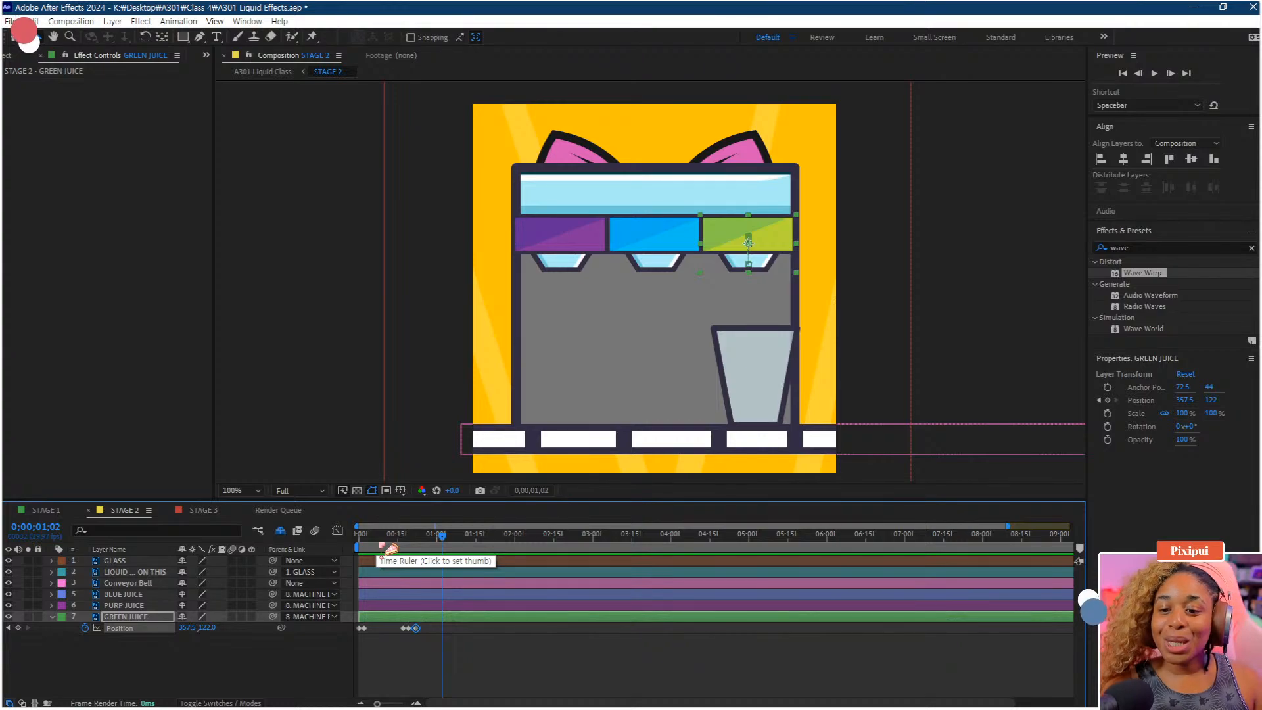
key(space)
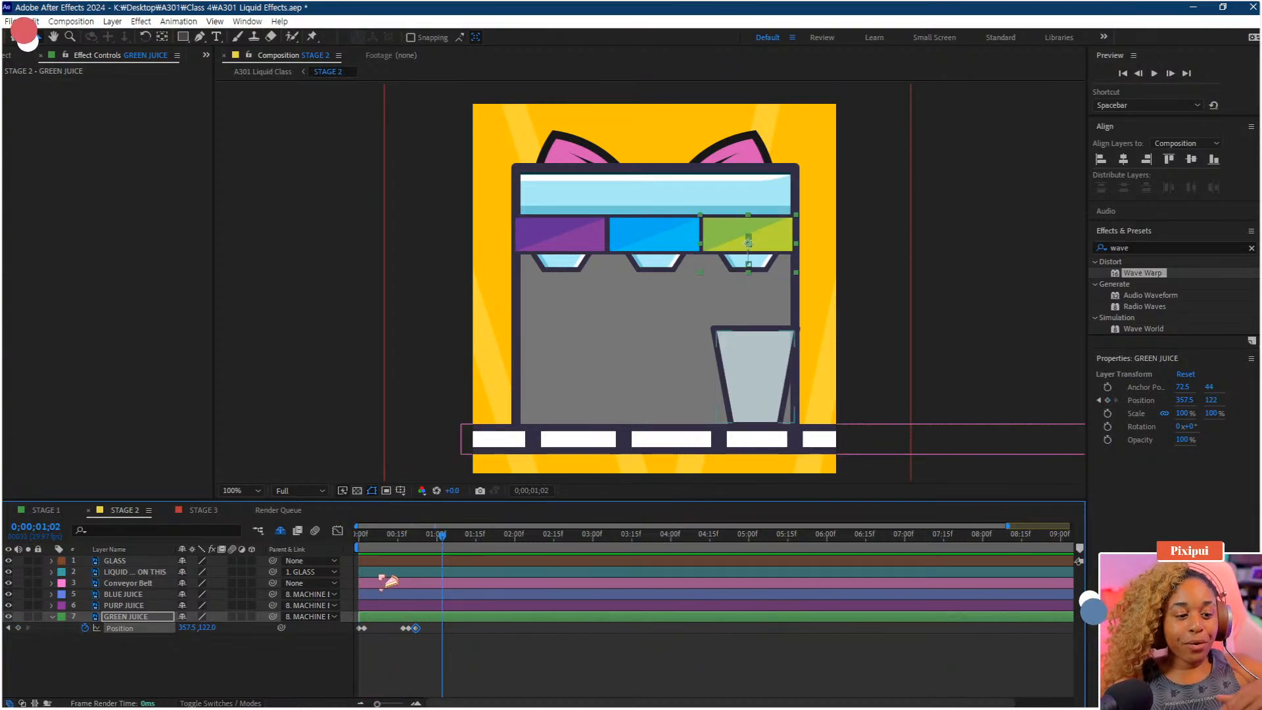
click(364, 534)
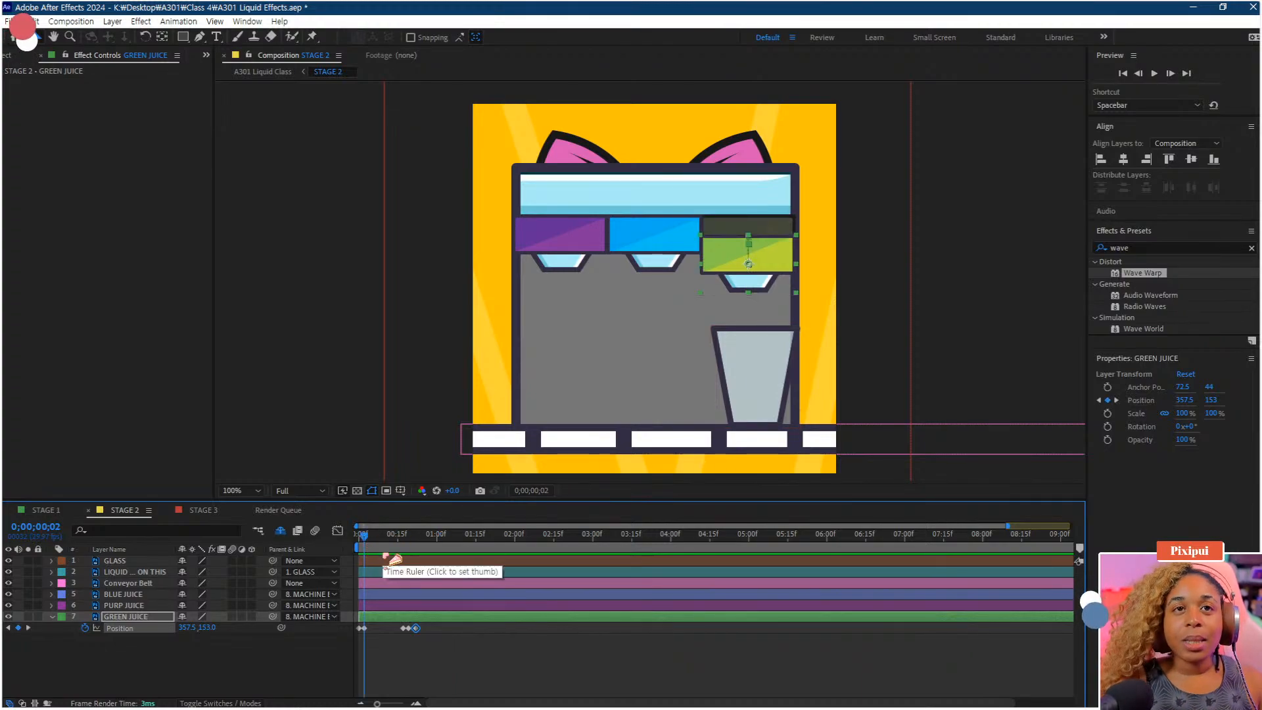
scroll(386, 559, up, 1)
drag(407, 629, 783, 649)
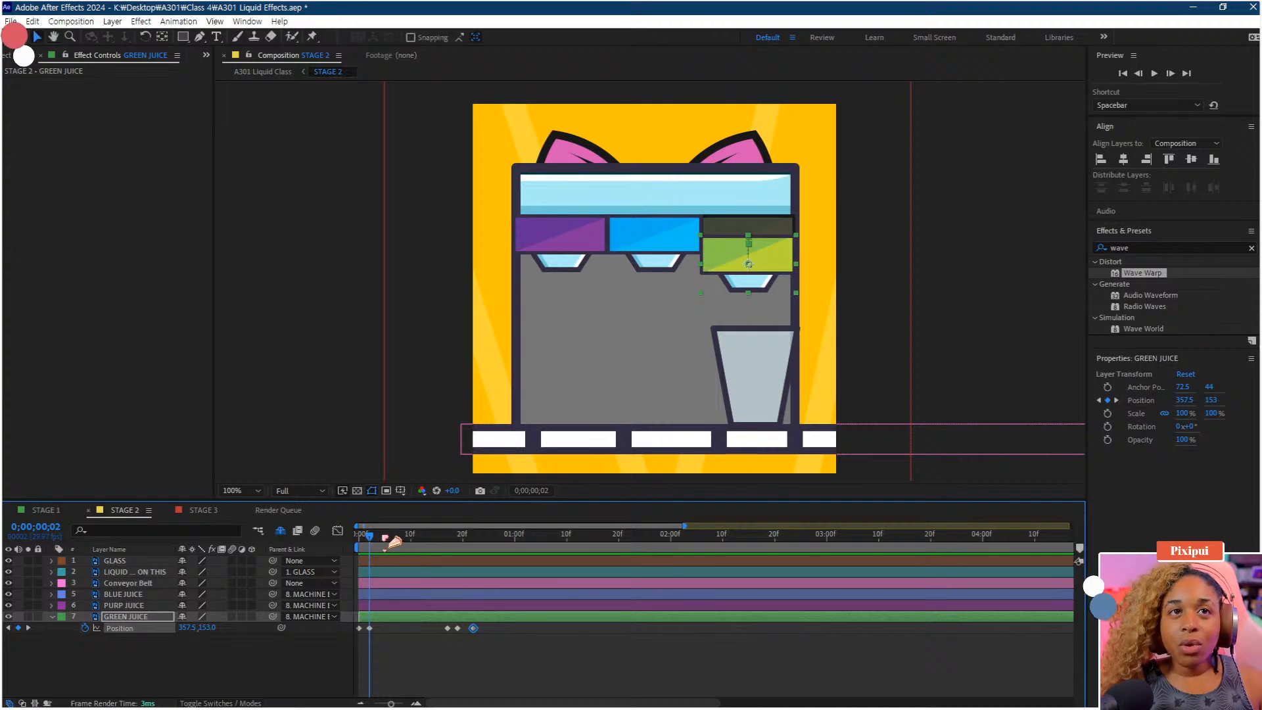
drag(371, 536, 346, 544)
key(space)
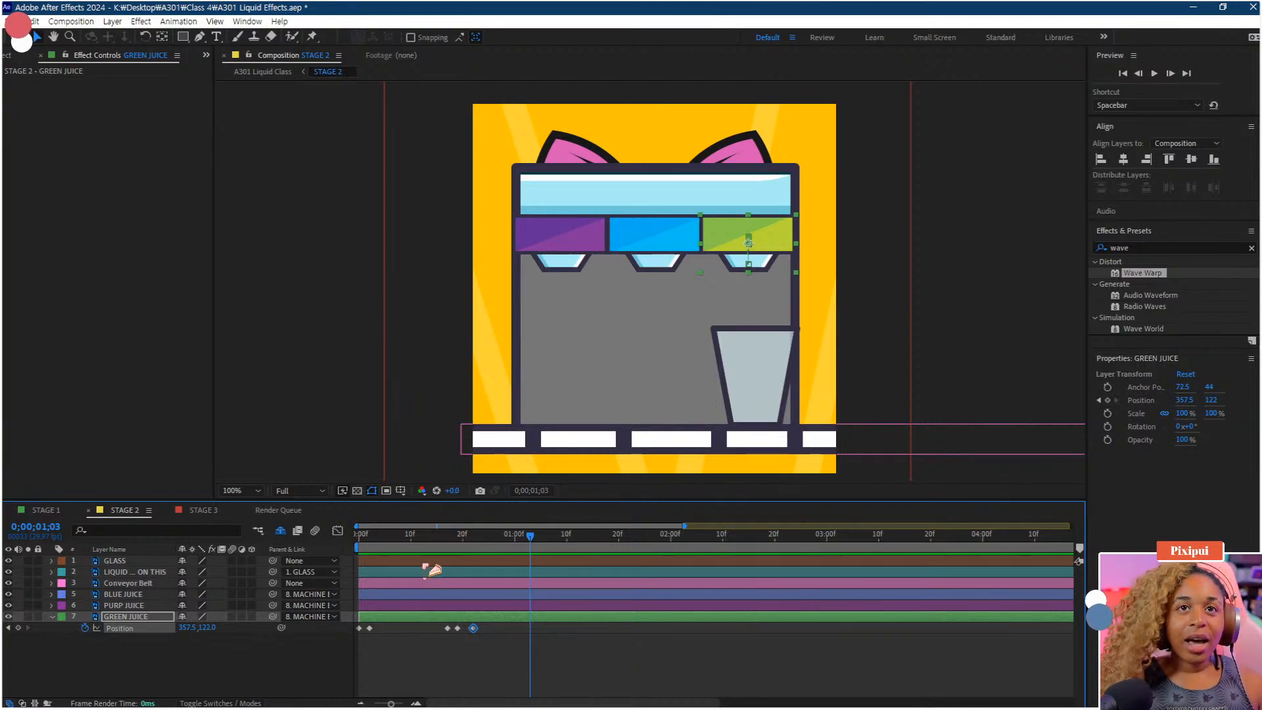
scroll(429, 607, down, 2)
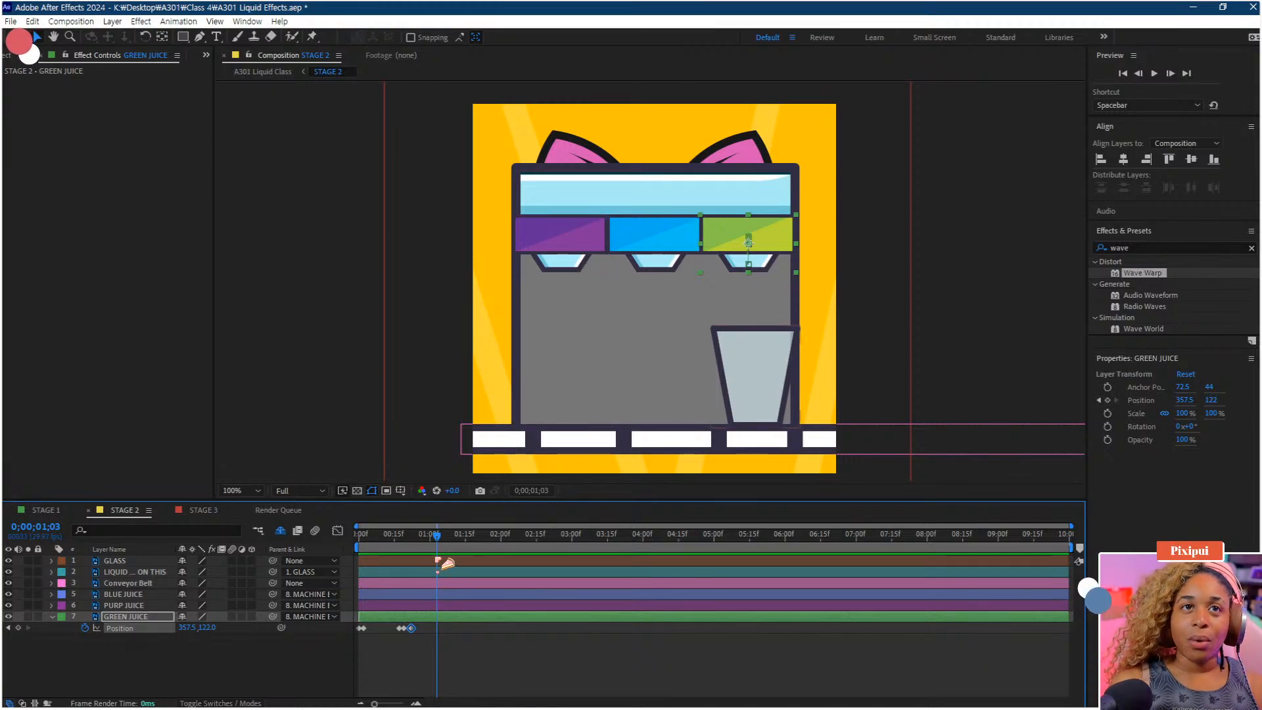
key(Home)
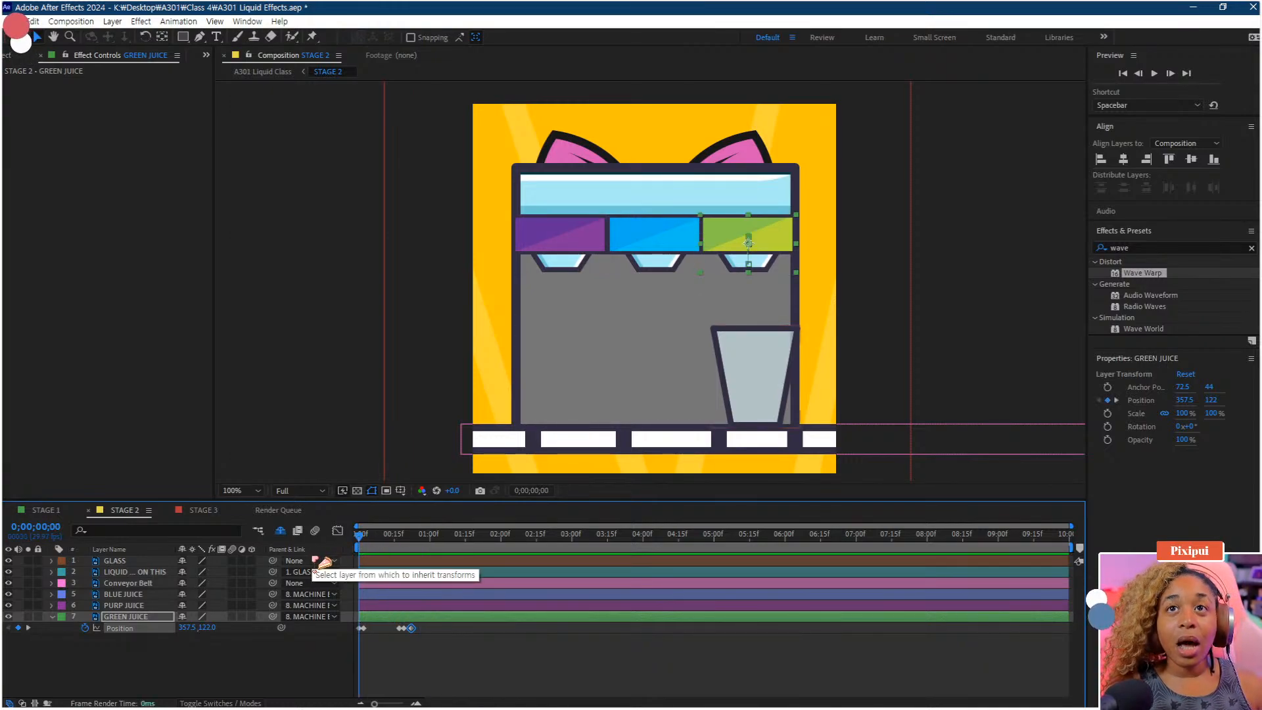
key(space)
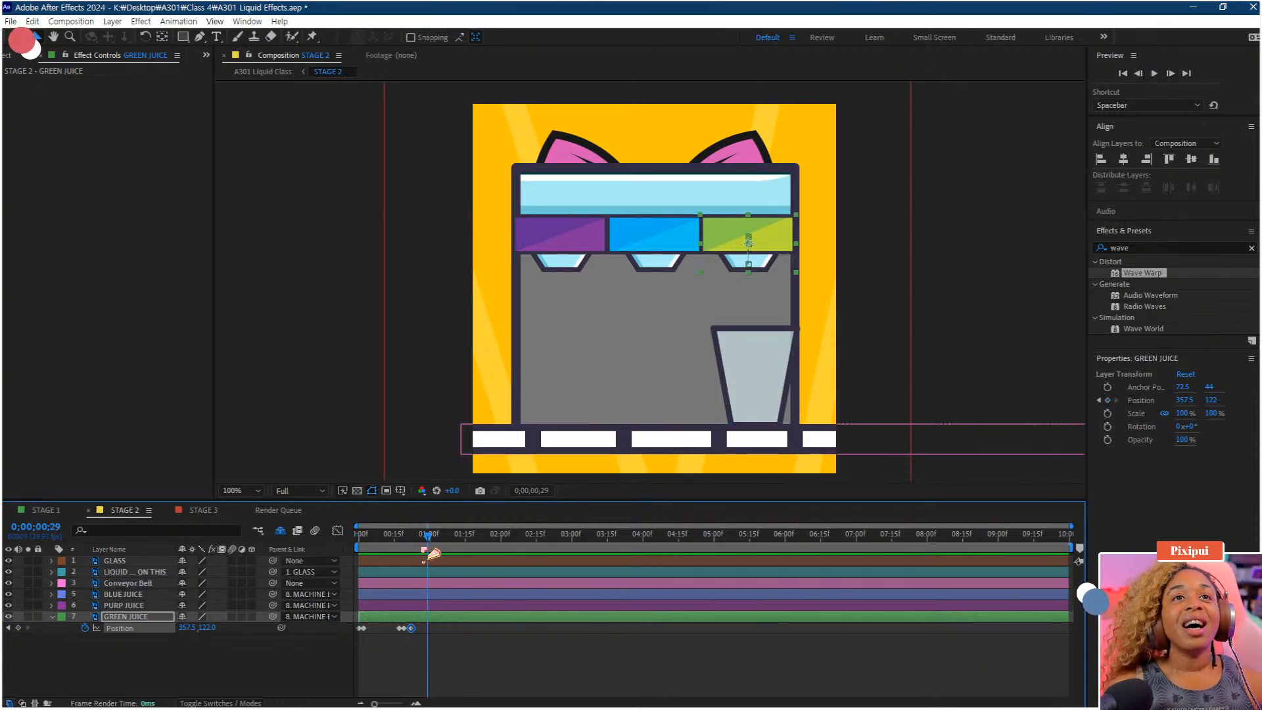
drag(428, 540, 349, 559)
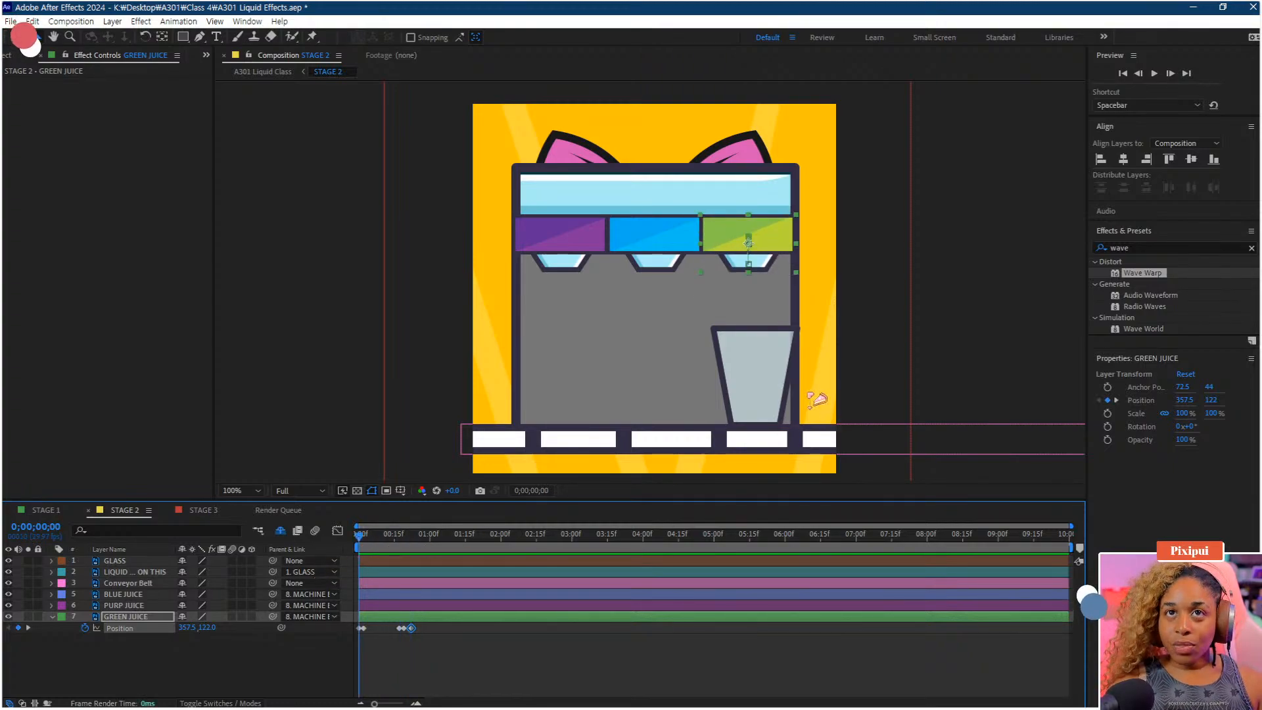
click(370, 538)
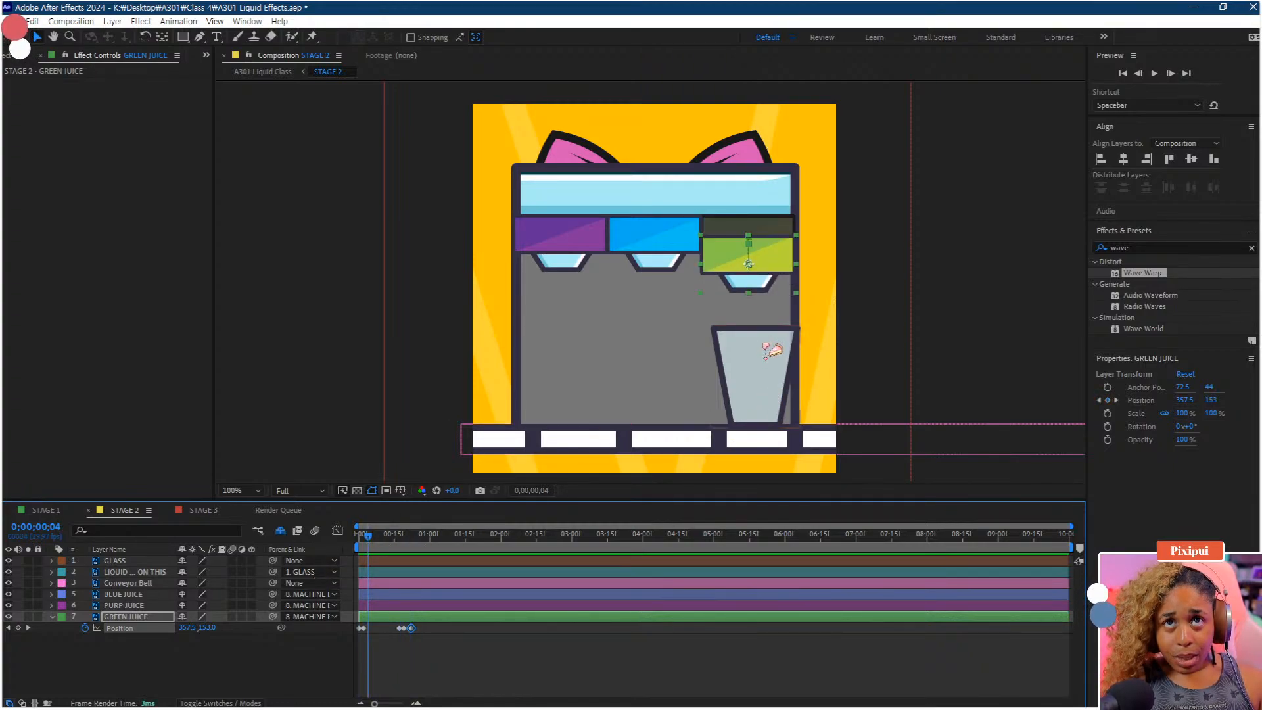
Rename the GLASS layer to G GLASS and the liquid layer above the conveyor belt to G LIQUID
click(146, 561)
drag(747, 415, 740, 415)
right_click(128, 562)
click(166, 519)
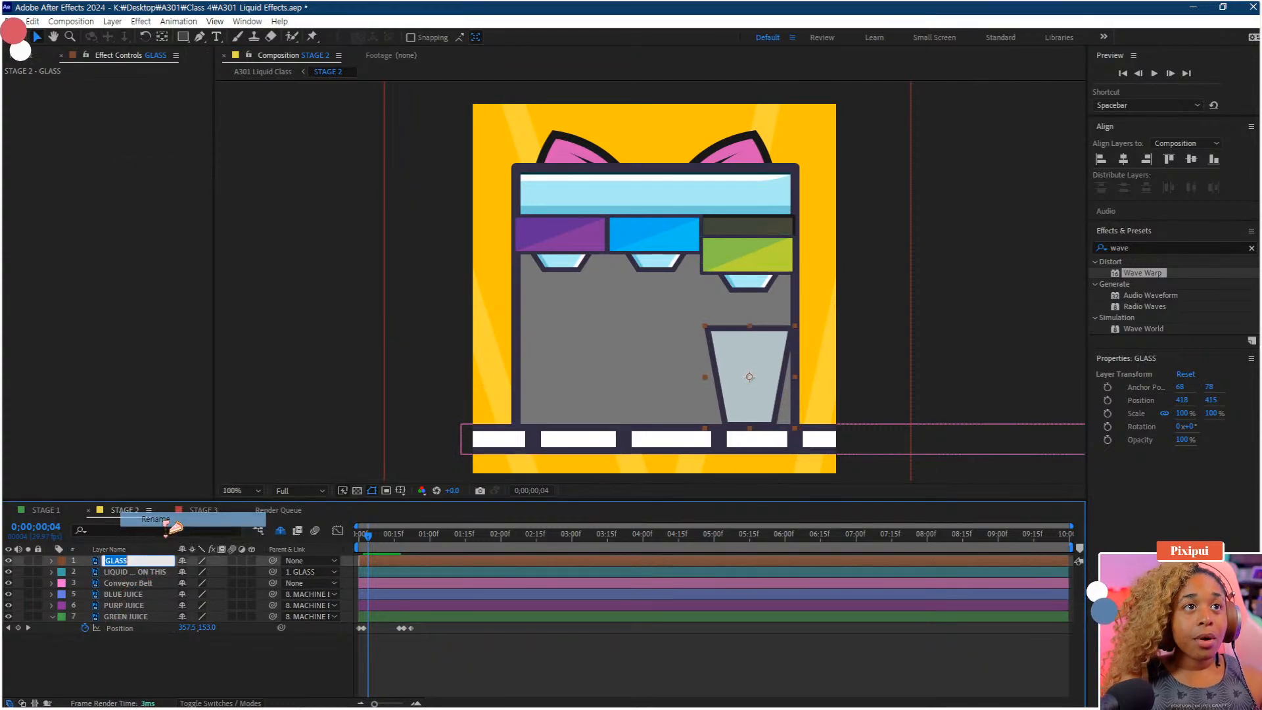
key(Left)
text(G)
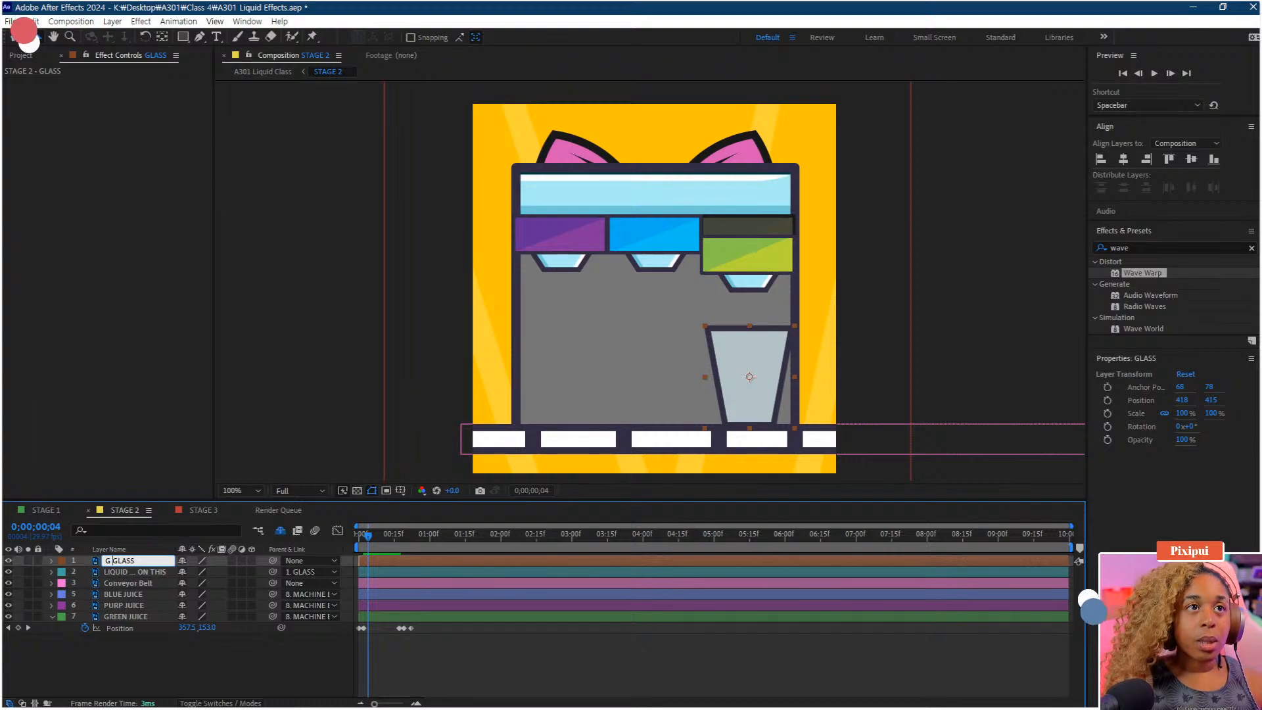
key(Return)
right_click(153, 573)
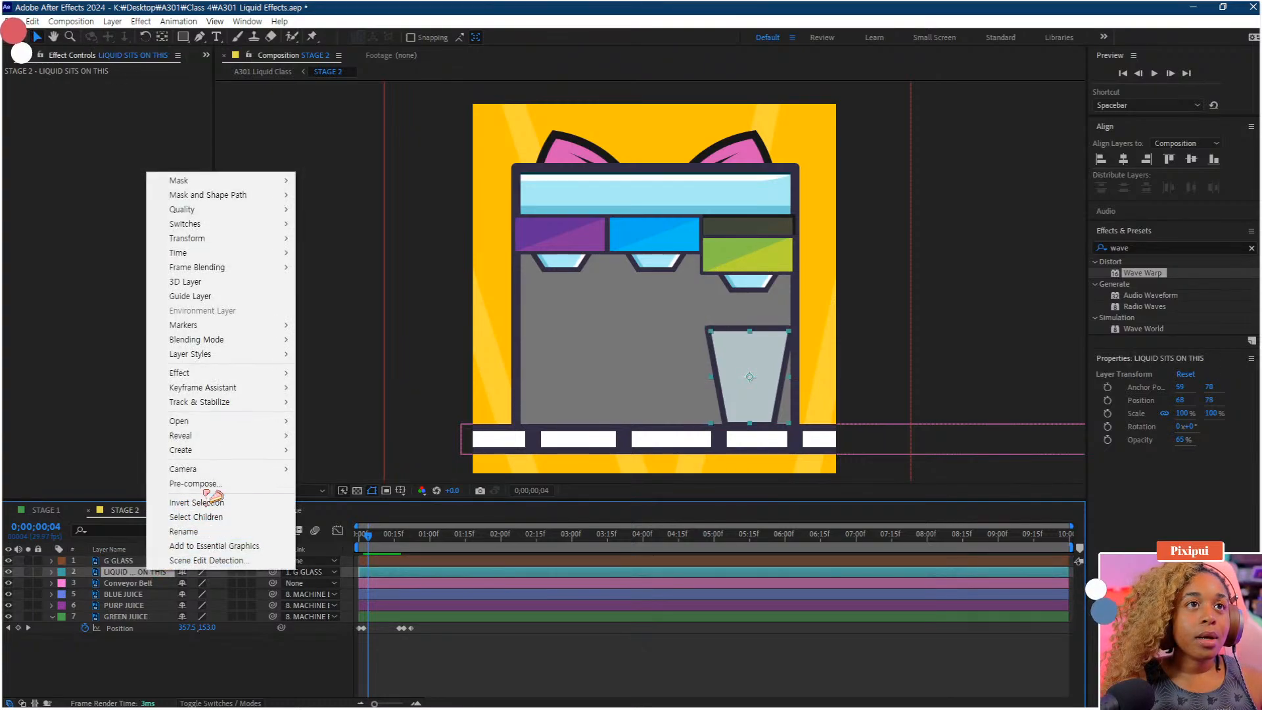
click(189, 530)
text(G)
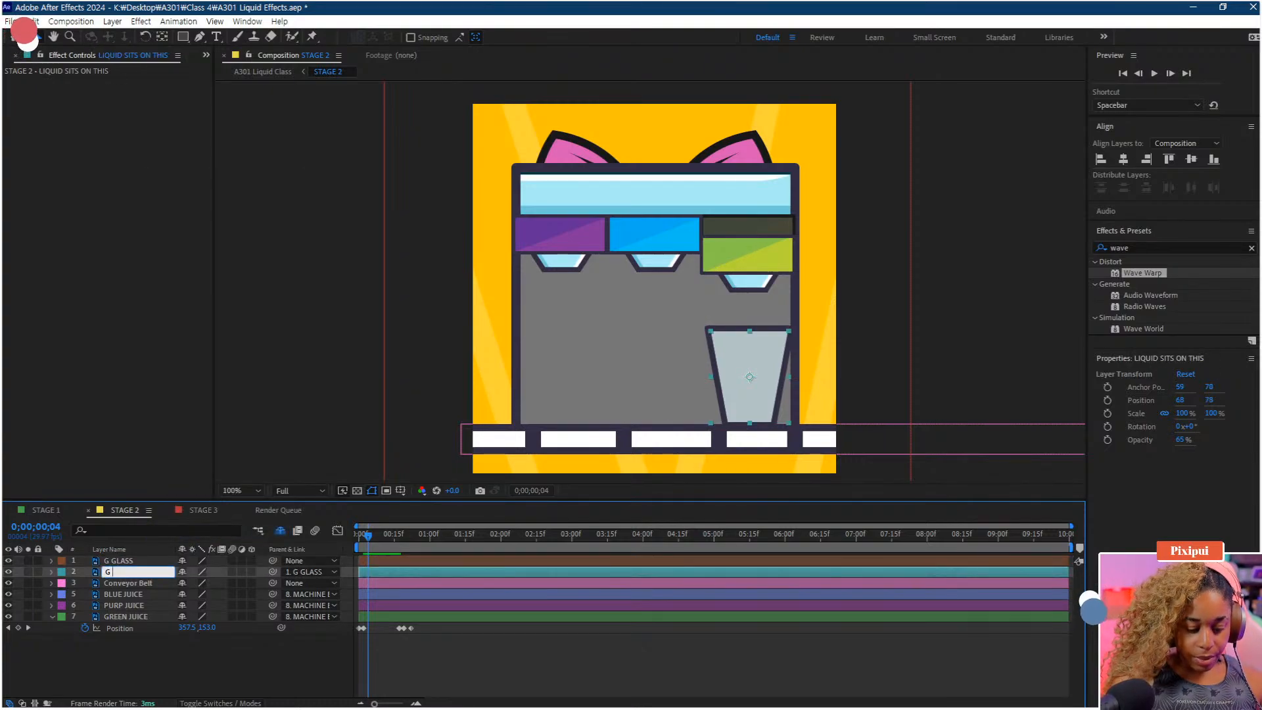
text( LIQUID)
key(Return)
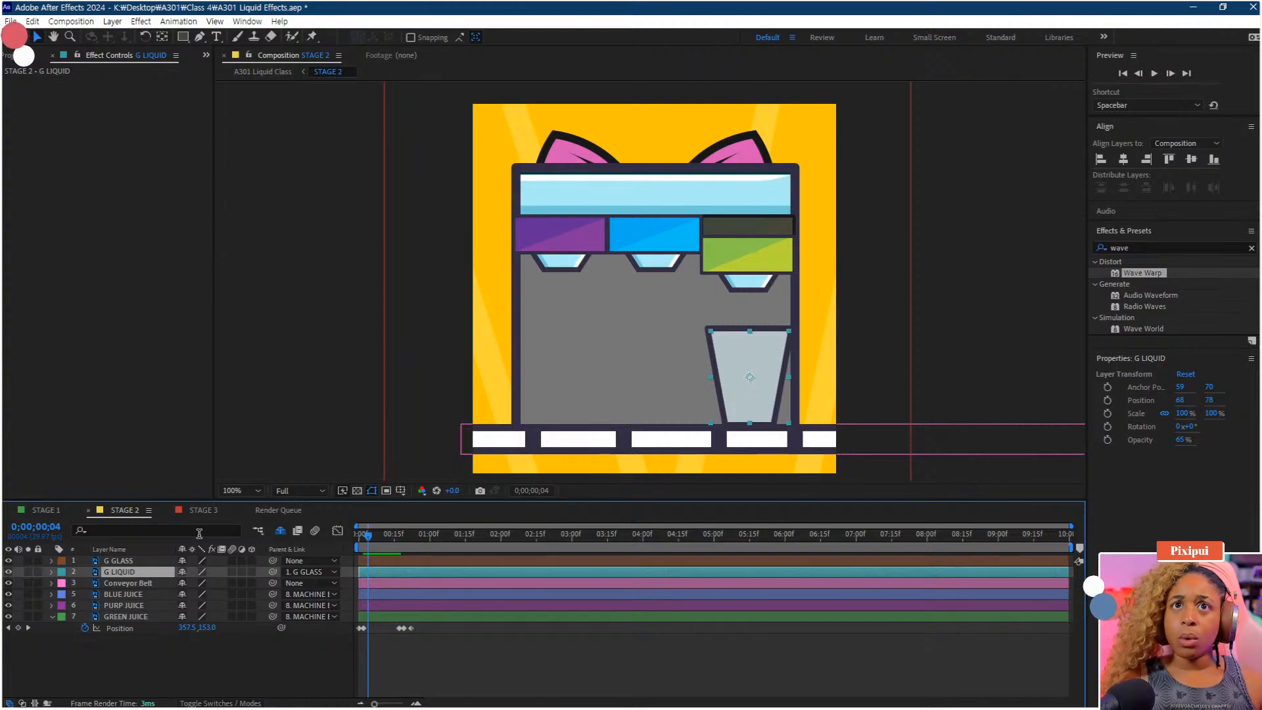
Move the G GLASS and G LIQUID layers together to the bottom of the layer stack
click(238, 668)
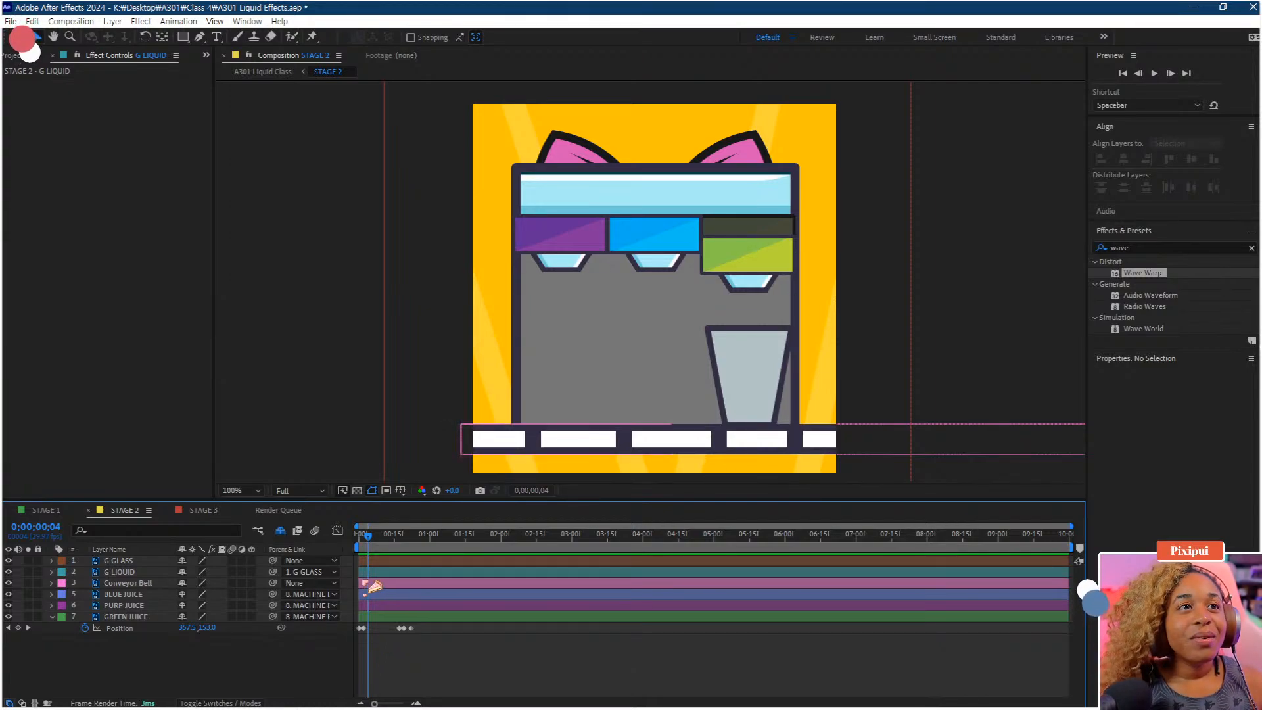
click(128, 563)
shift+click(131, 572)
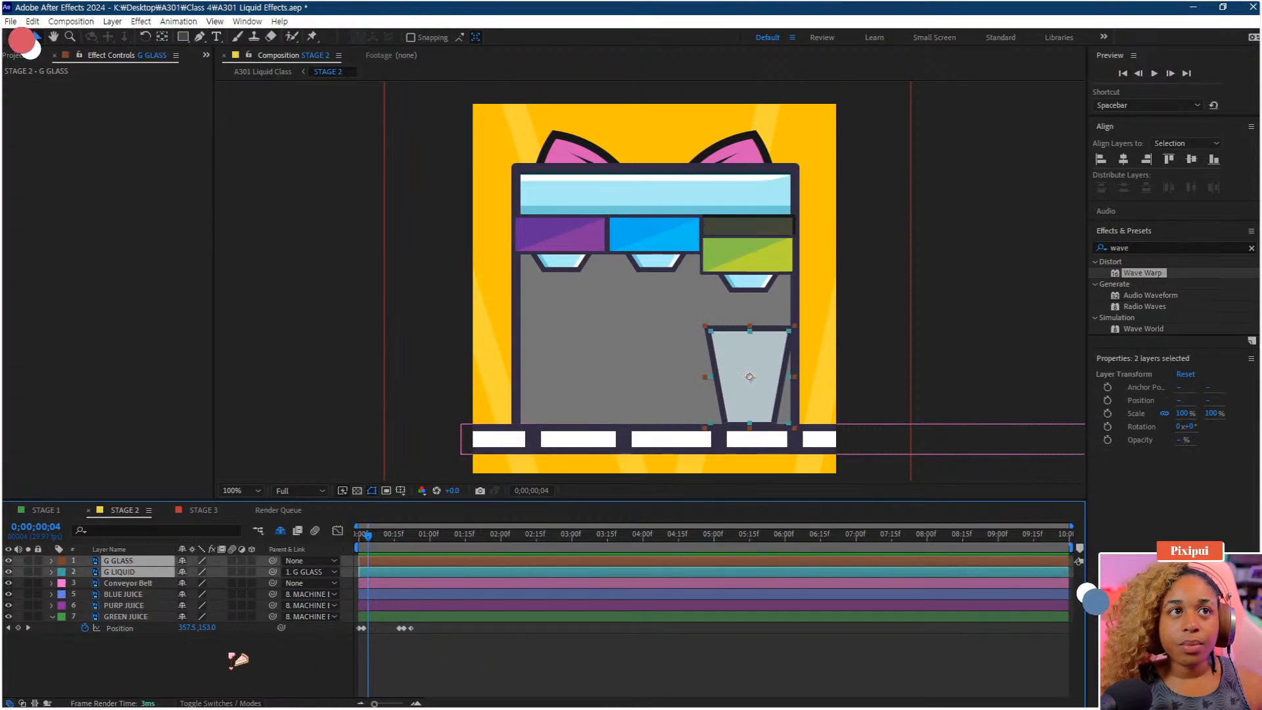
drag(138, 578, 132, 635)
click(139, 657)
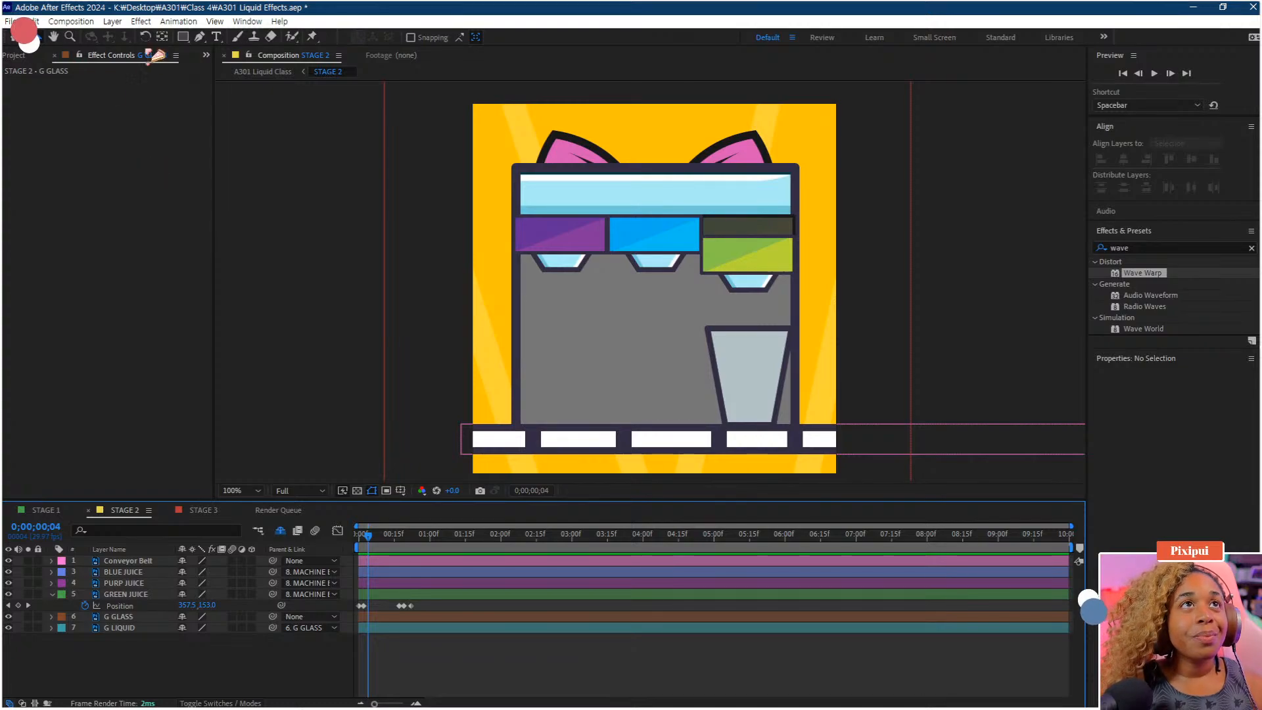
Choose the Pen tool and set its shape fill to none
click(200, 37)
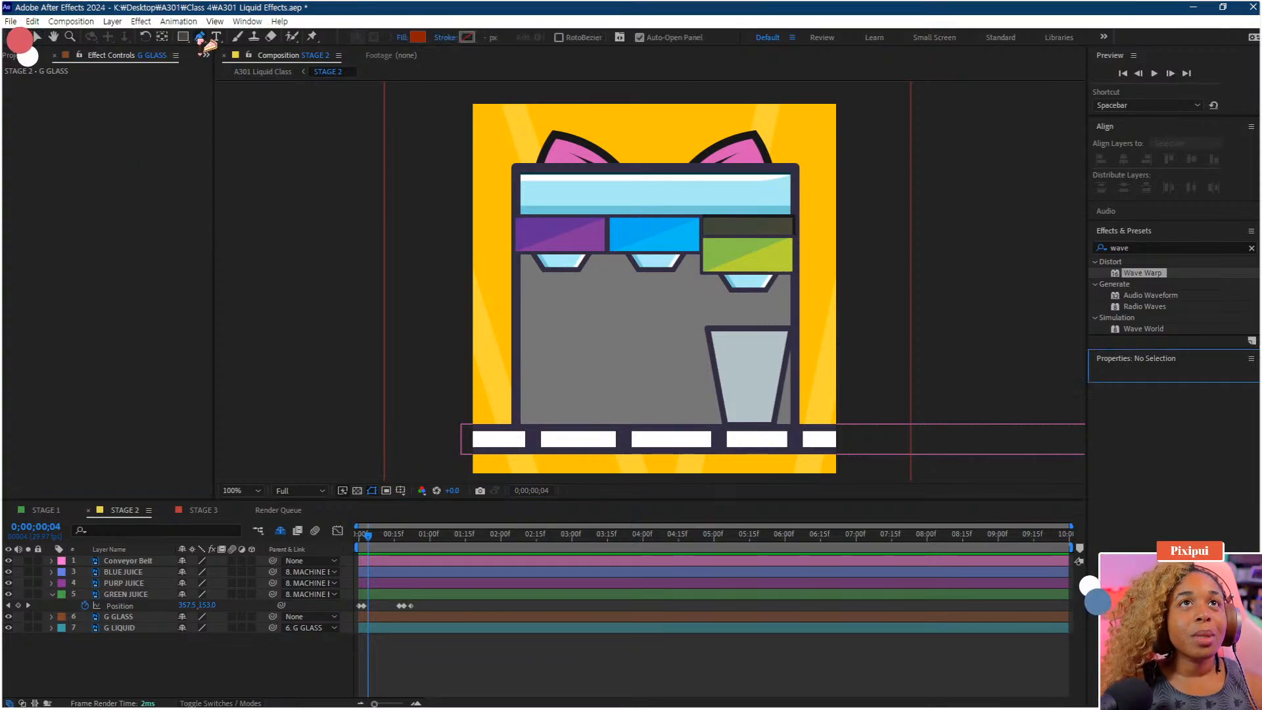
click(402, 37)
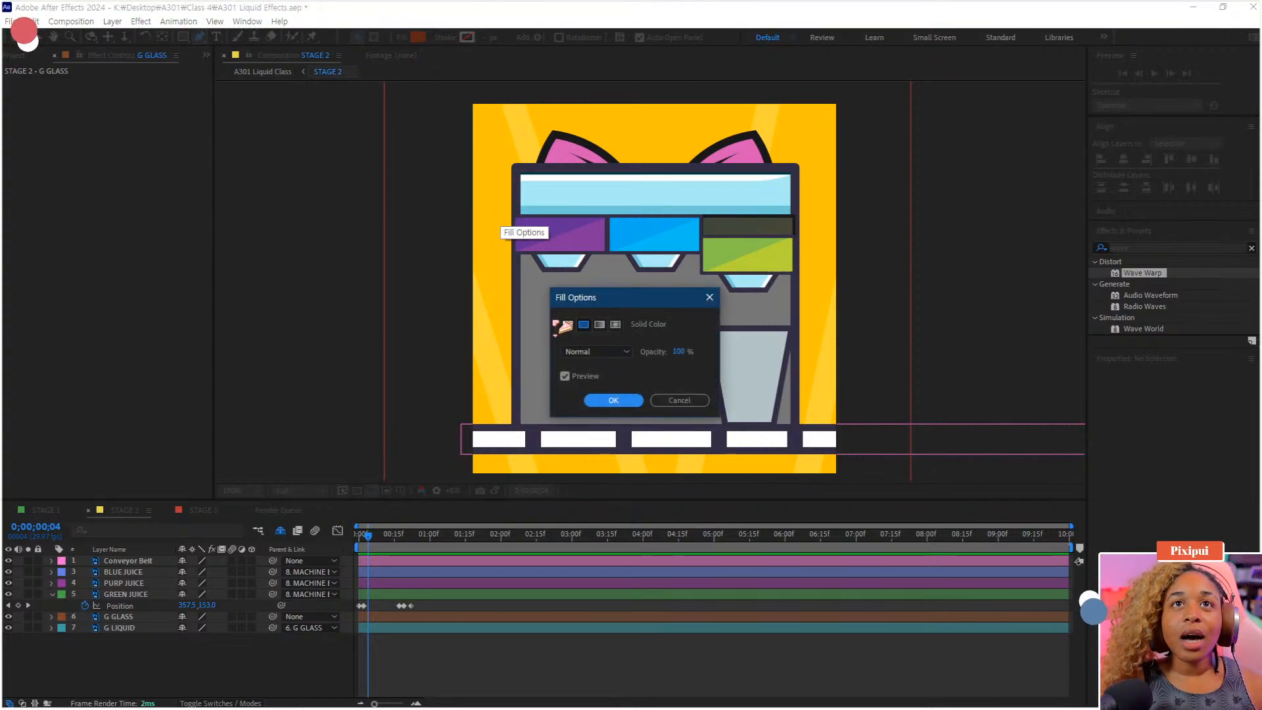
click(568, 324)
click(613, 400)
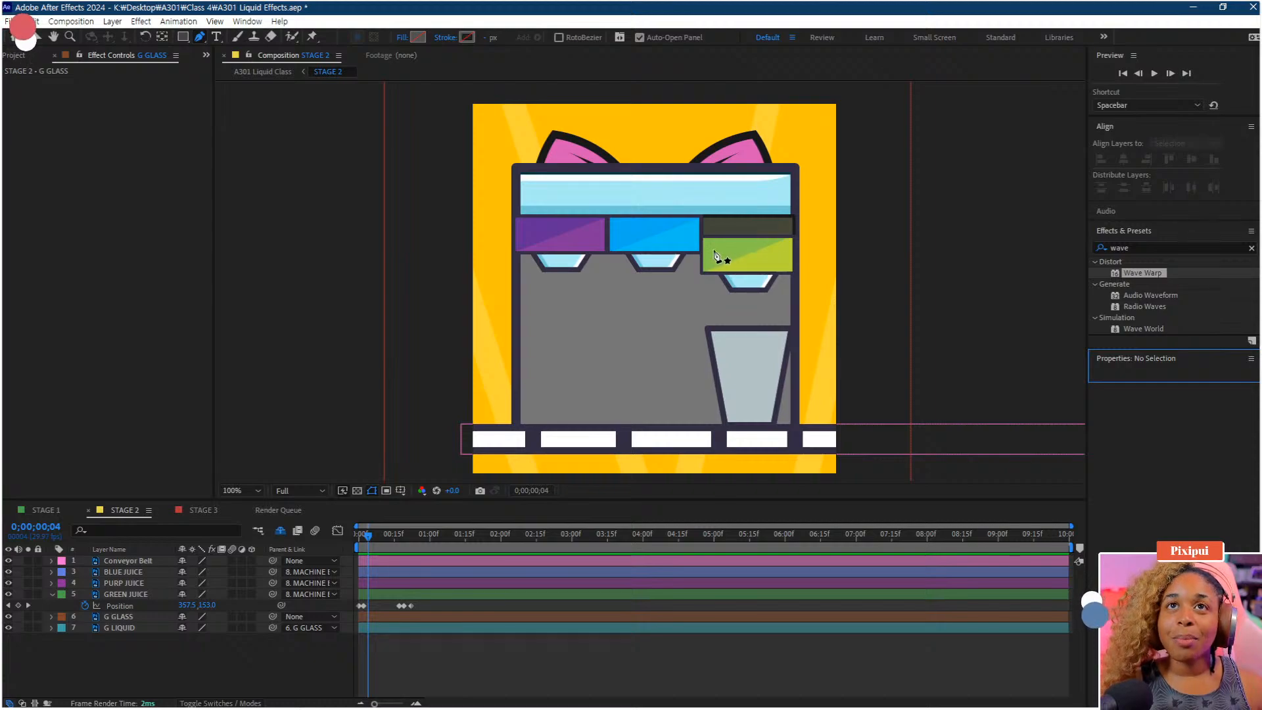
Set the Pen tool's stroke to a solid color sampled with the eyedropper from the green juice
click(447, 36)
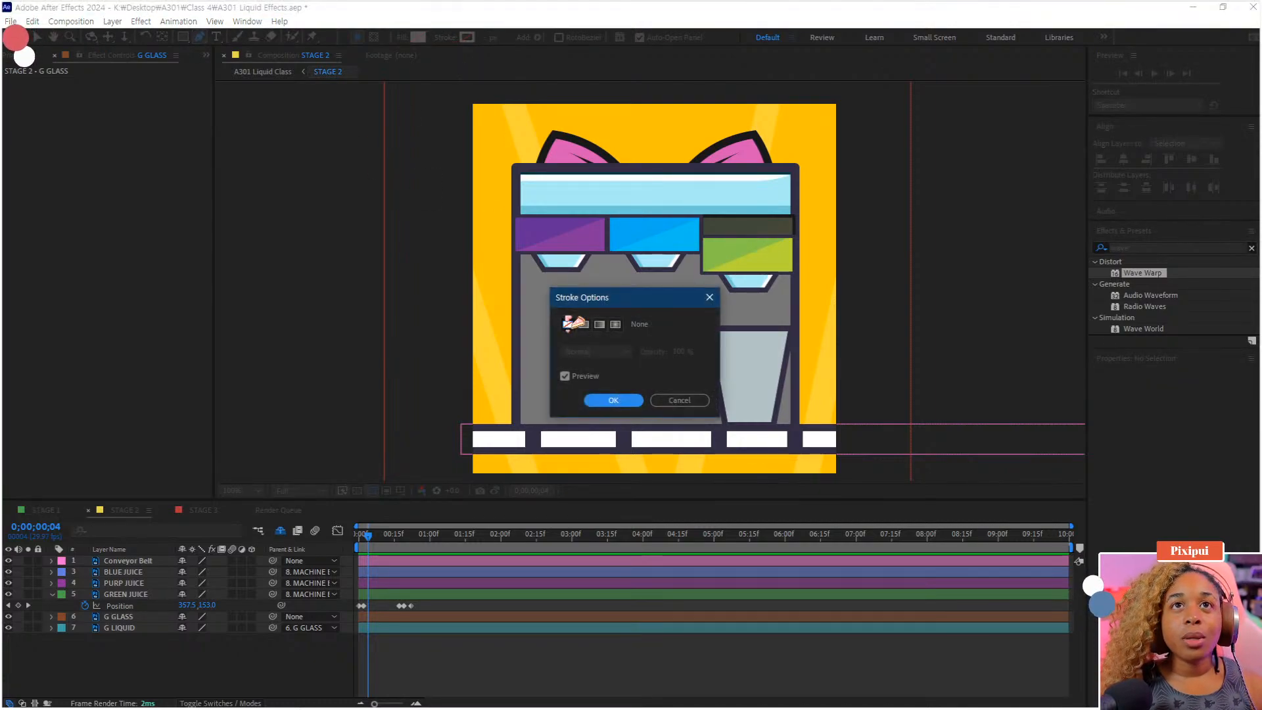
click(599, 324)
click(613, 400)
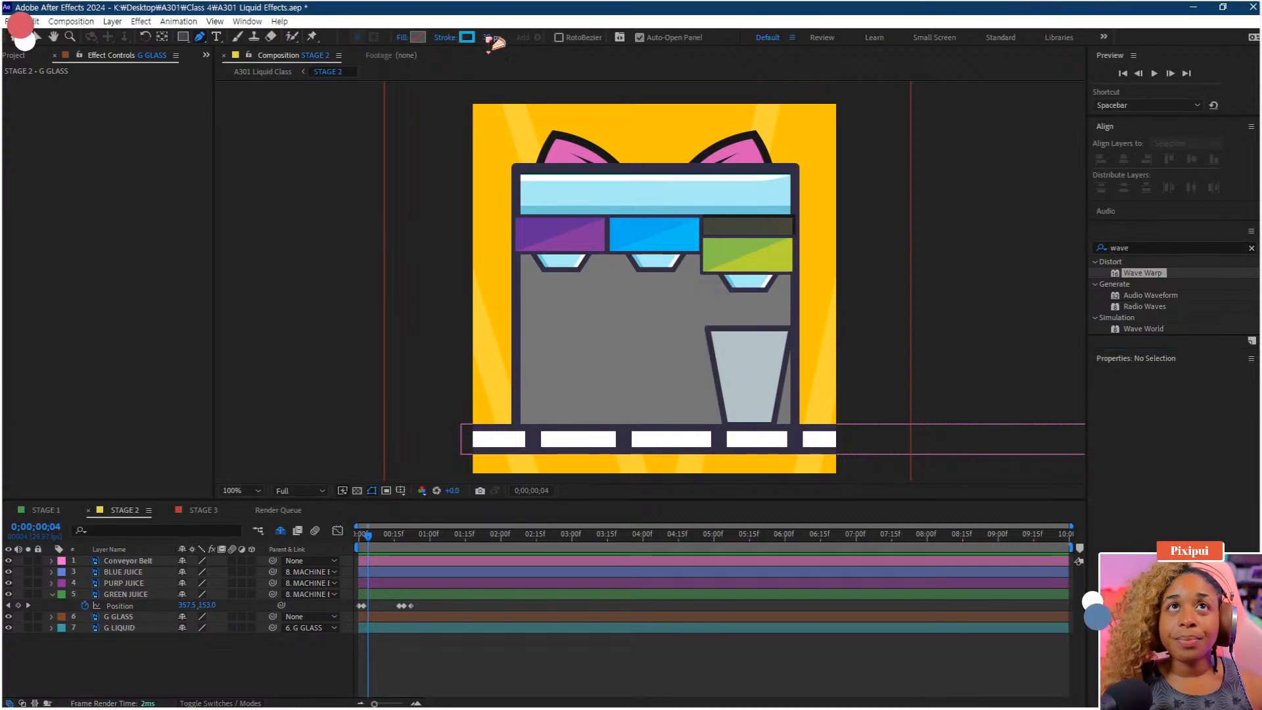
click(468, 36)
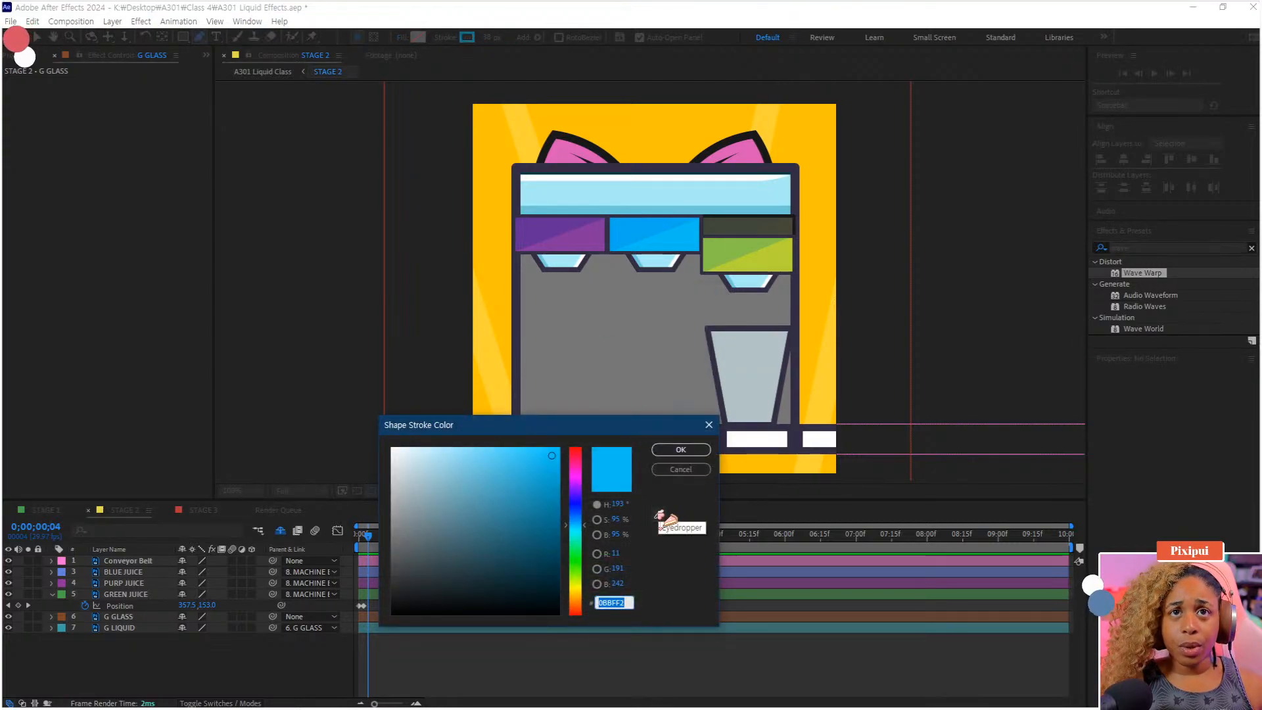
click(661, 515)
click(774, 255)
click(682, 450)
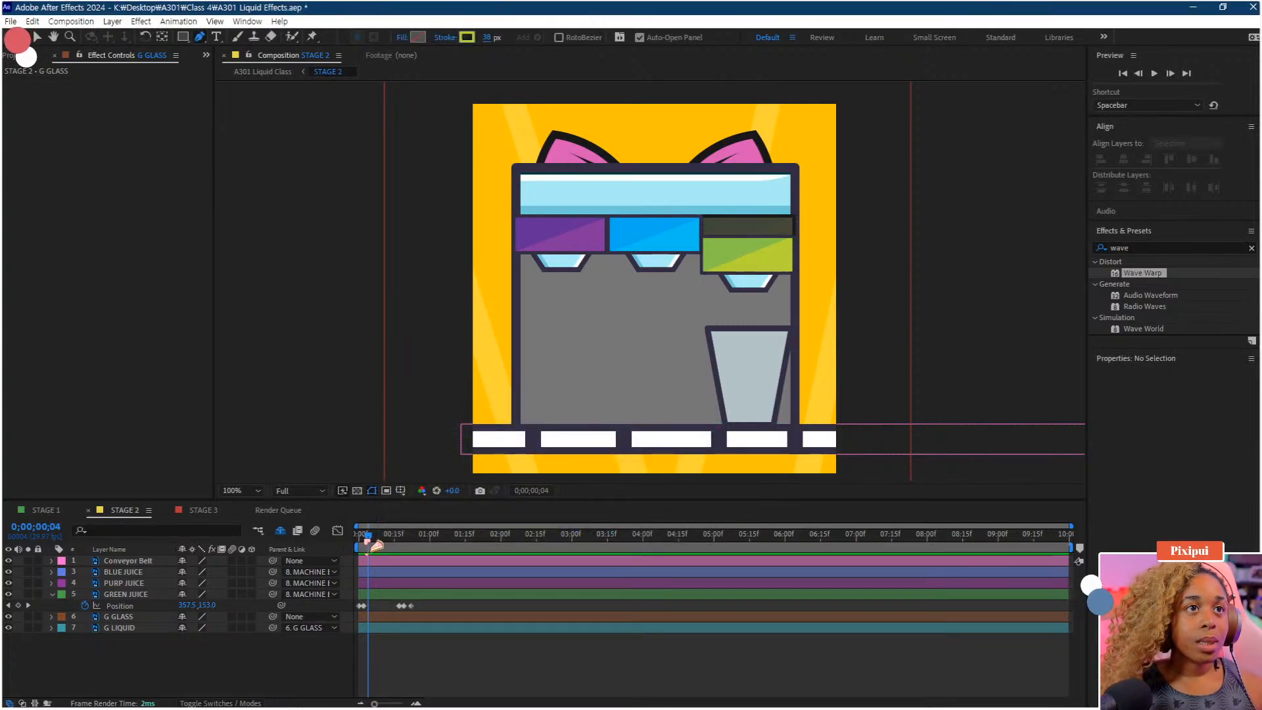
click(119, 666)
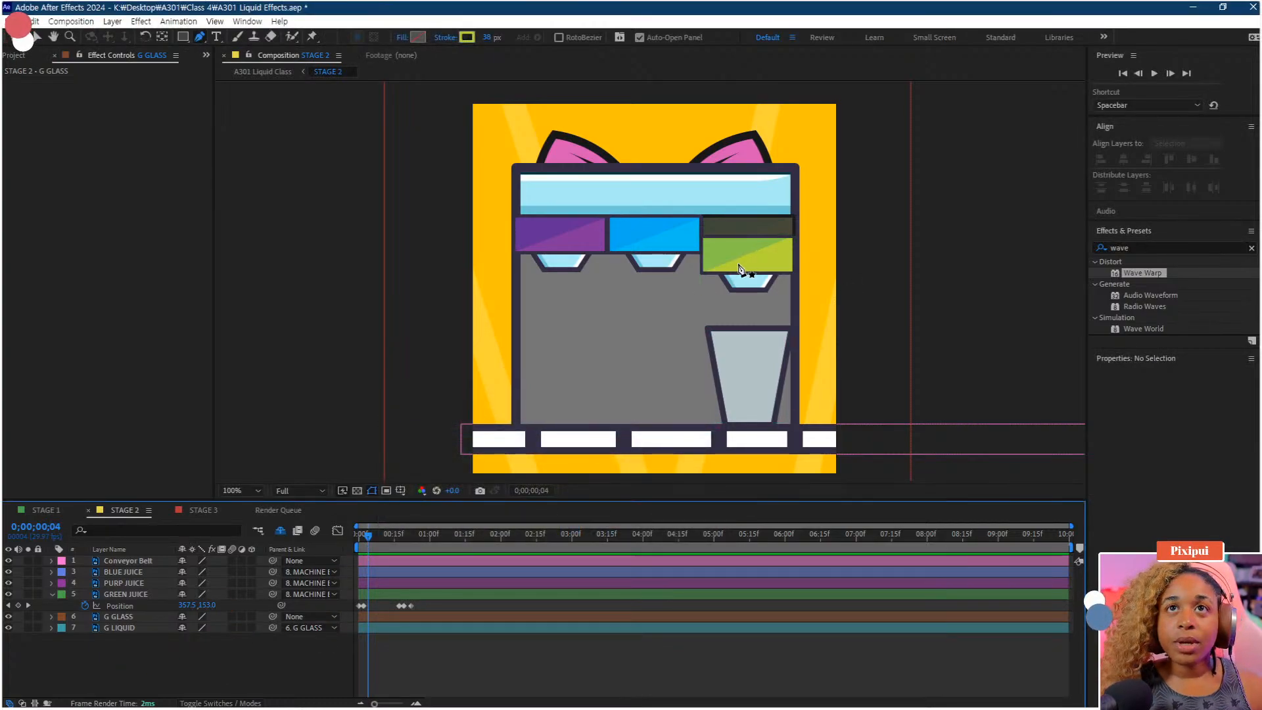
Draw a vertical Pen stroke from the green juice compartment down to the conveyor belt, adjusting its top point
click(748, 229)
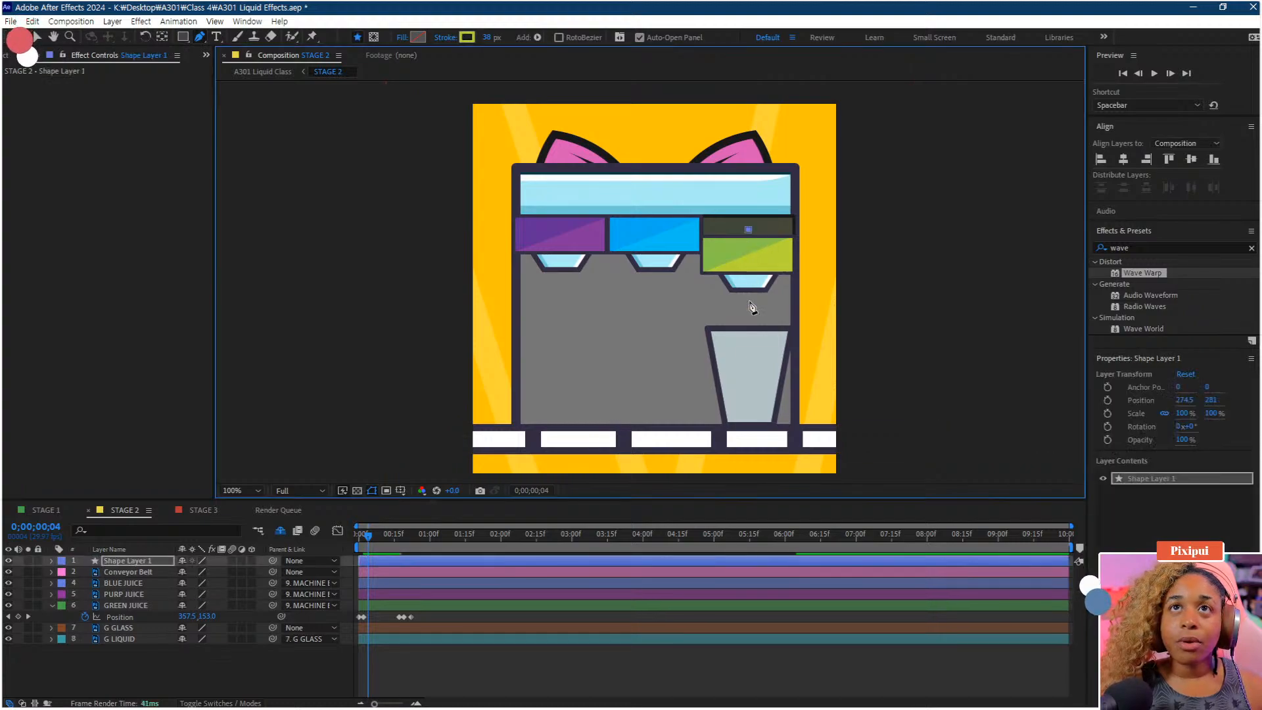
shift+click(749, 421)
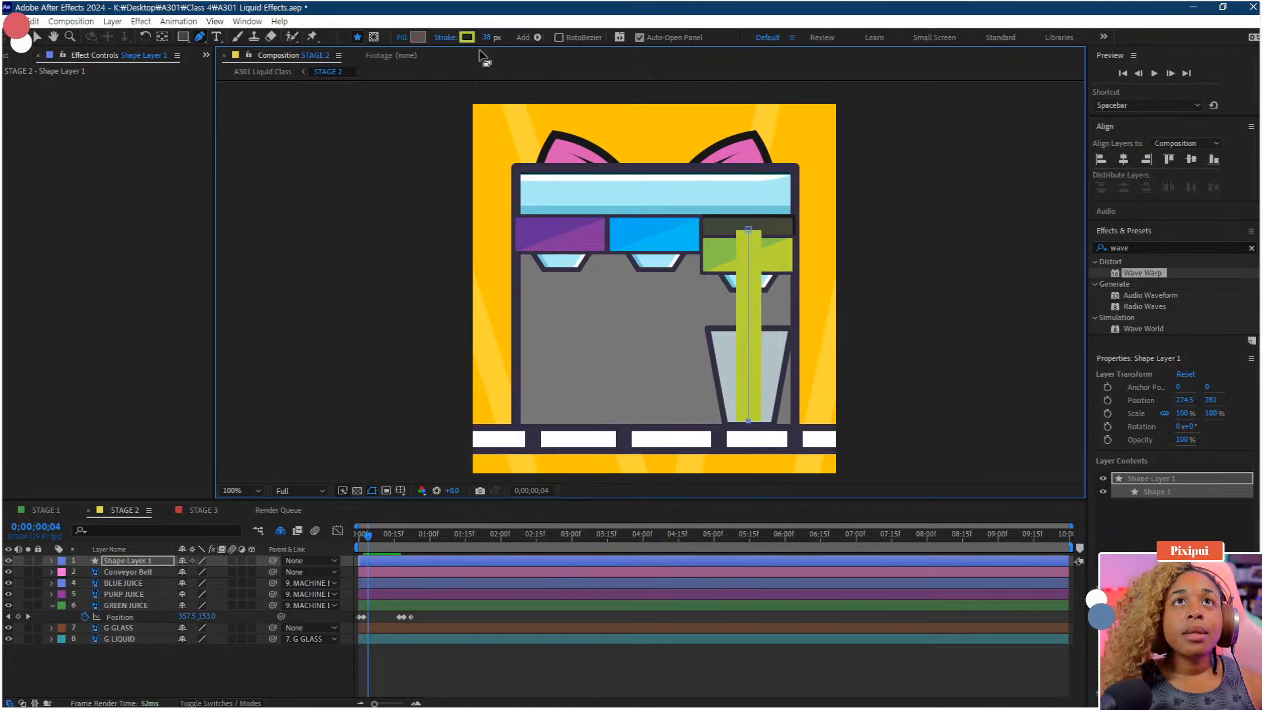
drag(125, 563, 132, 618)
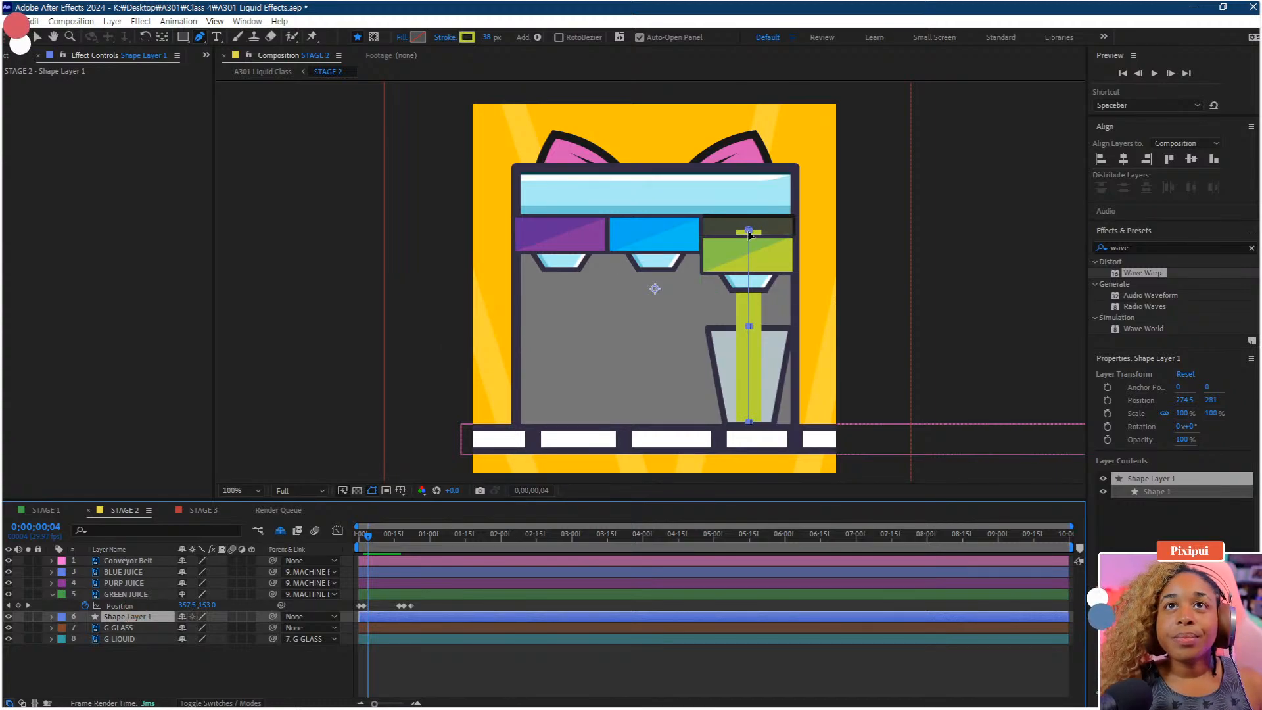
drag(749, 235, 747, 248)
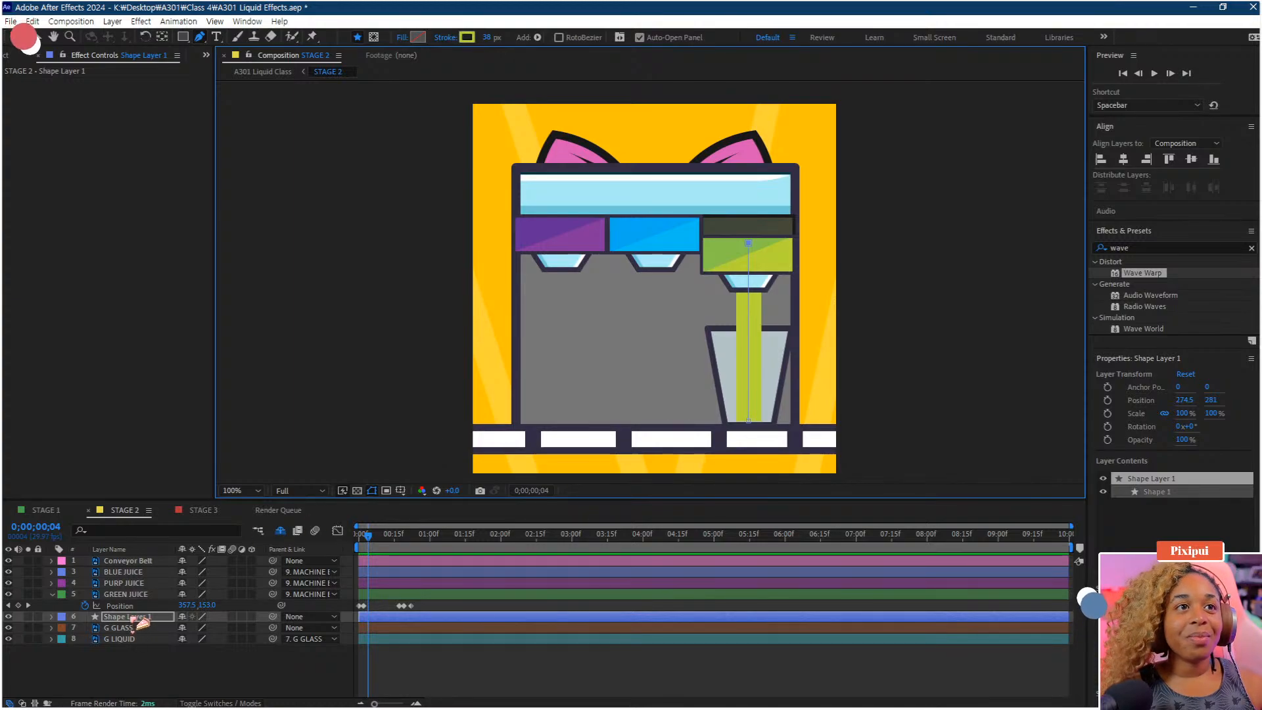
Move the new shape layer to the bottom of the layer stack, below G LIQUID
drag(135, 618, 125, 657)
click(128, 652)
drag(141, 564, 135, 637)
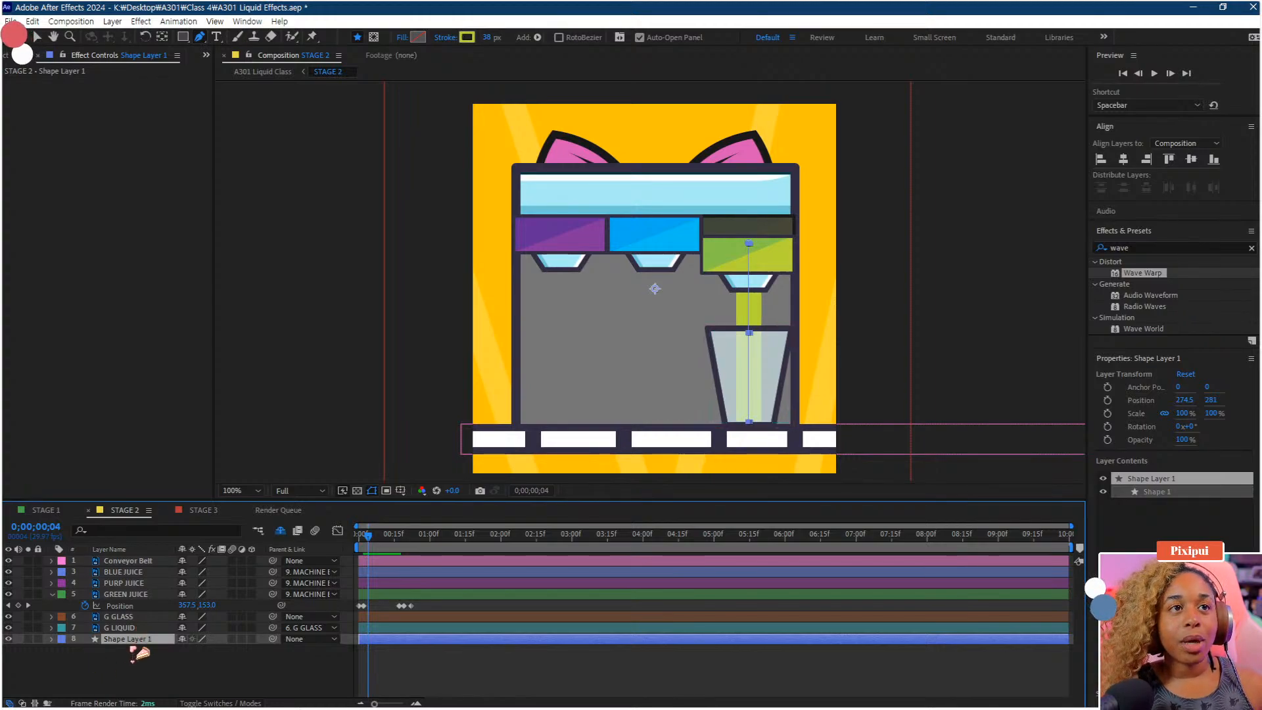
Rename the shape layer to G Down
right_click(134, 652)
click(168, 602)
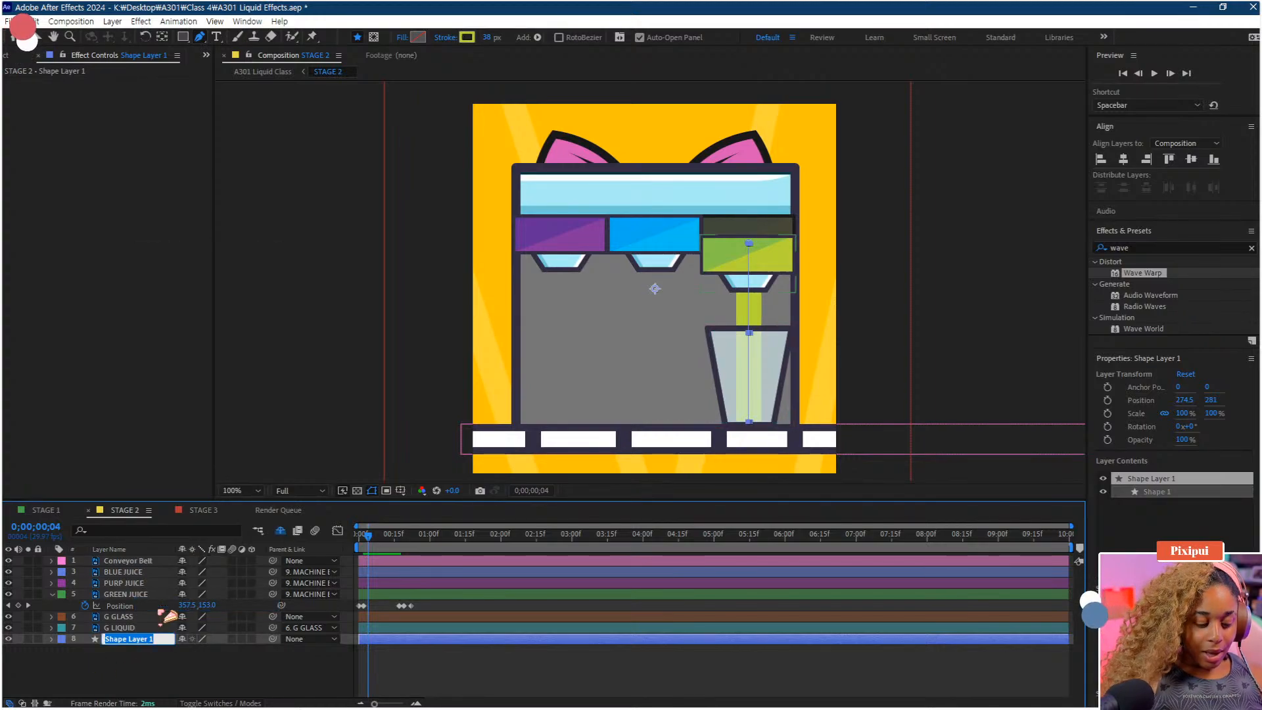
text(G Down)
key(Return)
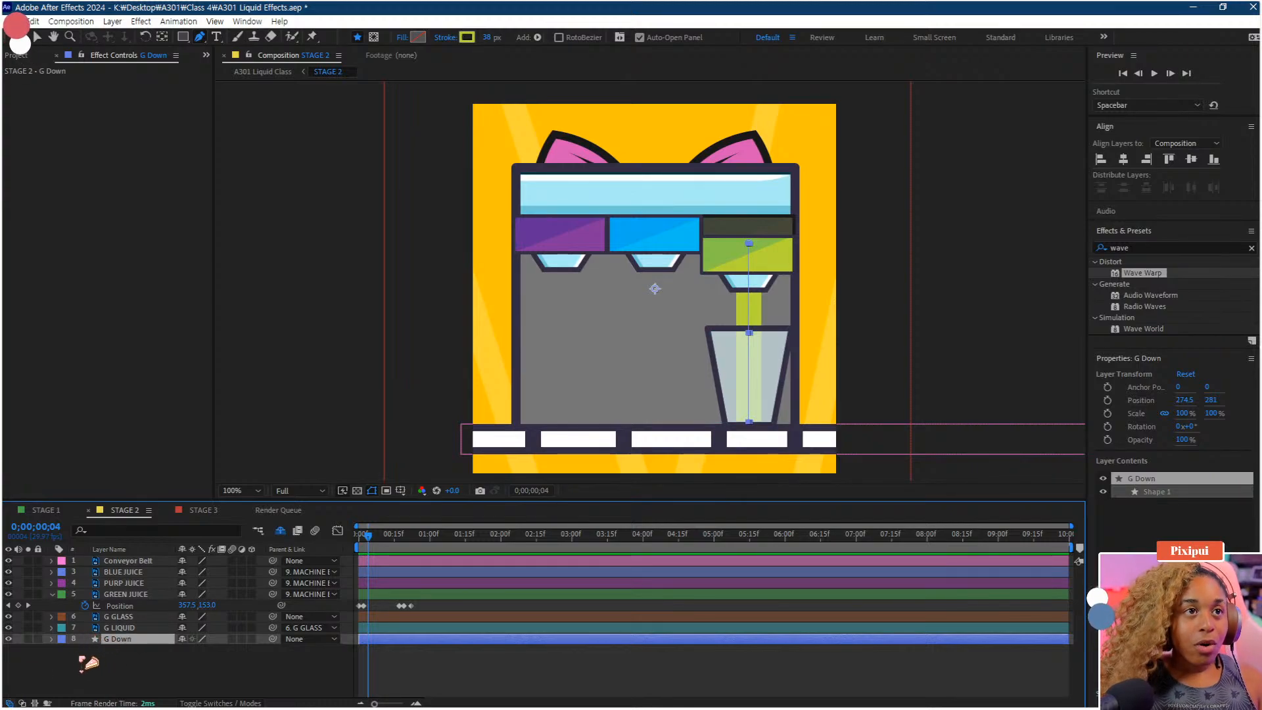
Expand G Down's contents down to the Path property of Shape 1's Path 1
click(52, 639)
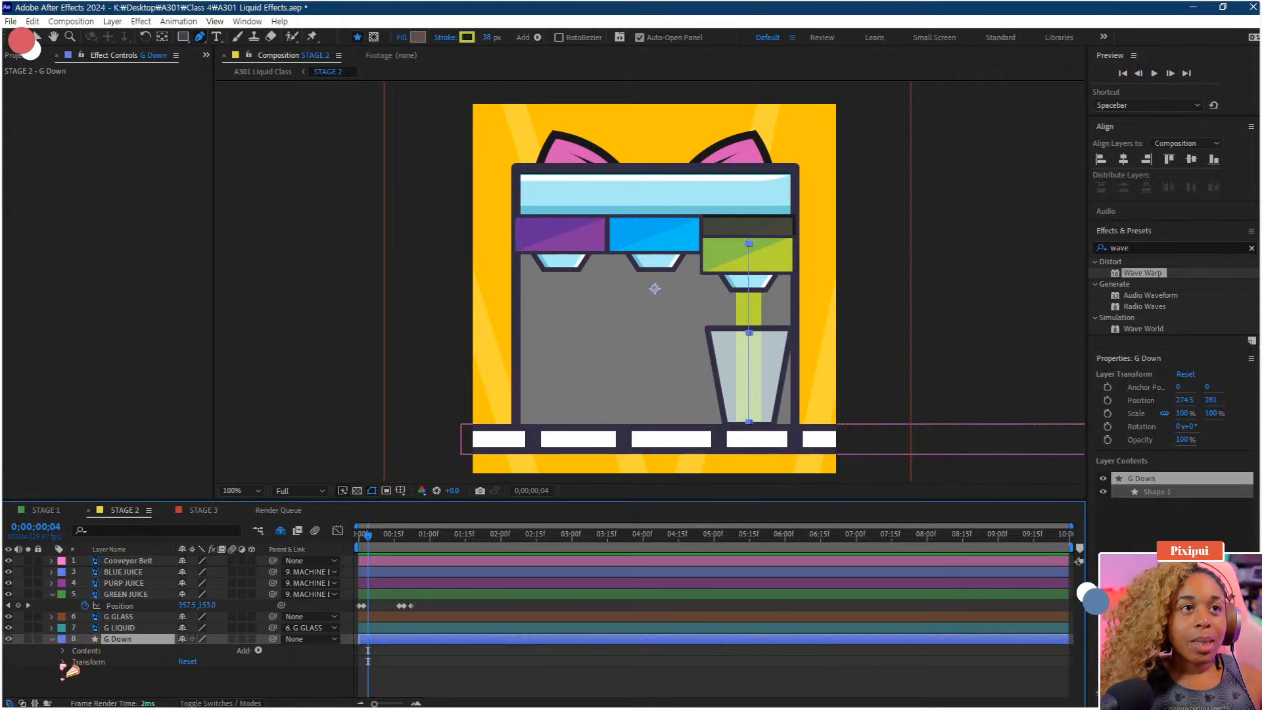
click(64, 662)
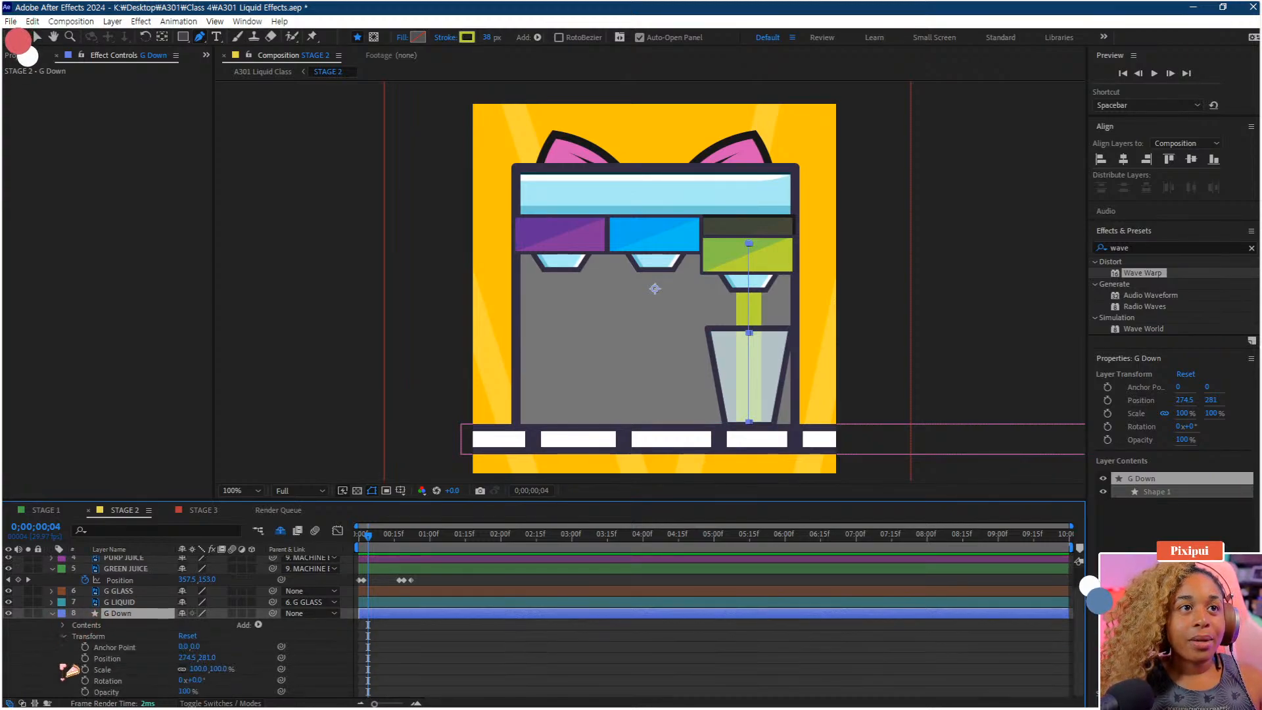
click(63, 637)
click(63, 651)
click(74, 662)
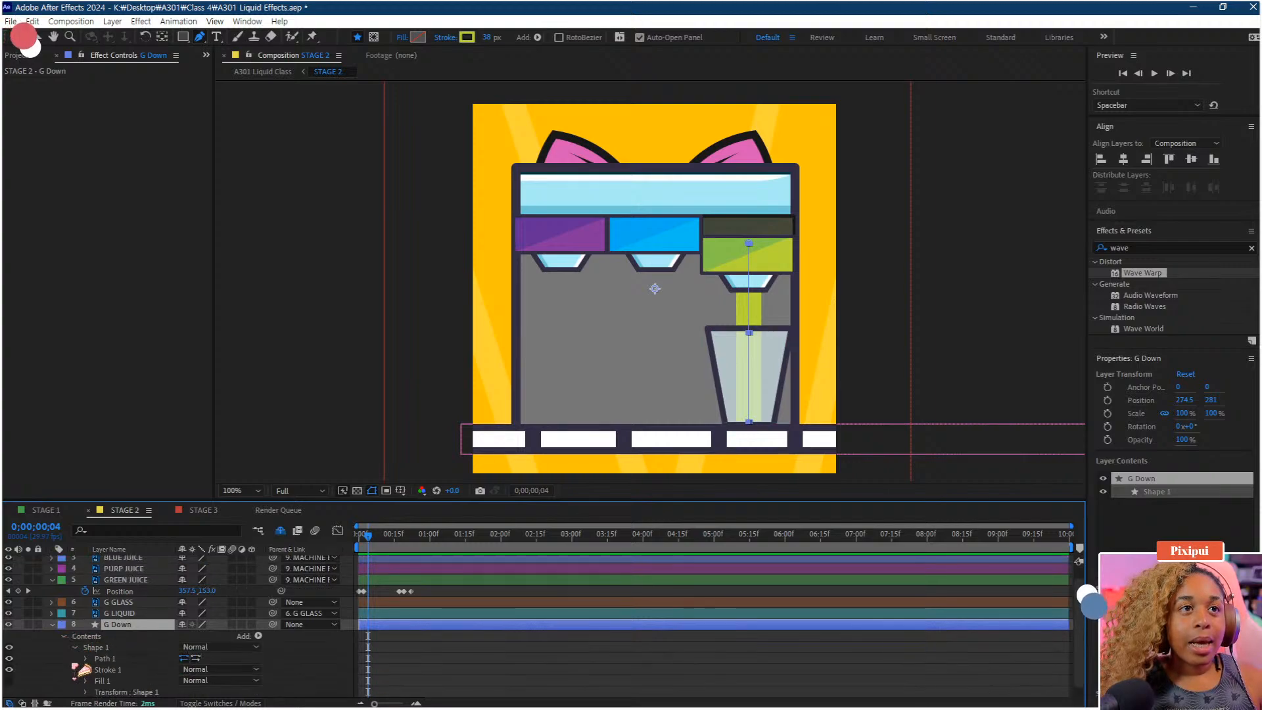
click(86, 648)
click(108, 648)
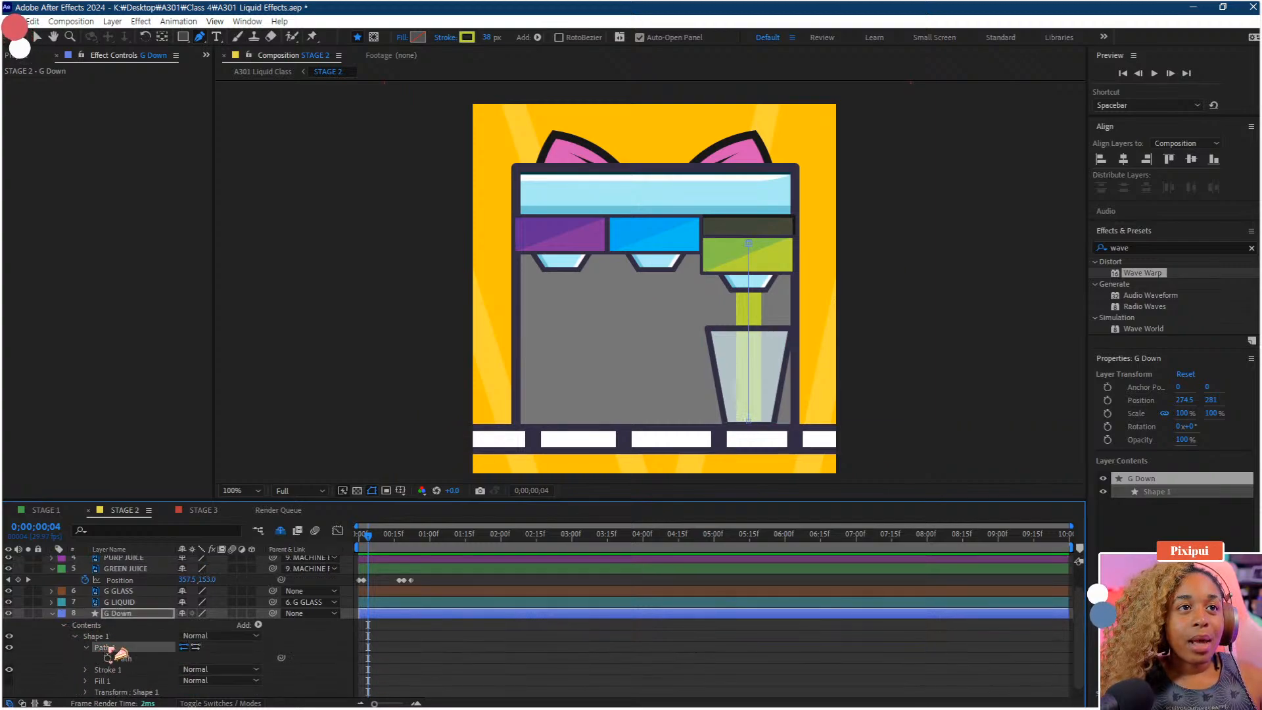
click(132, 649)
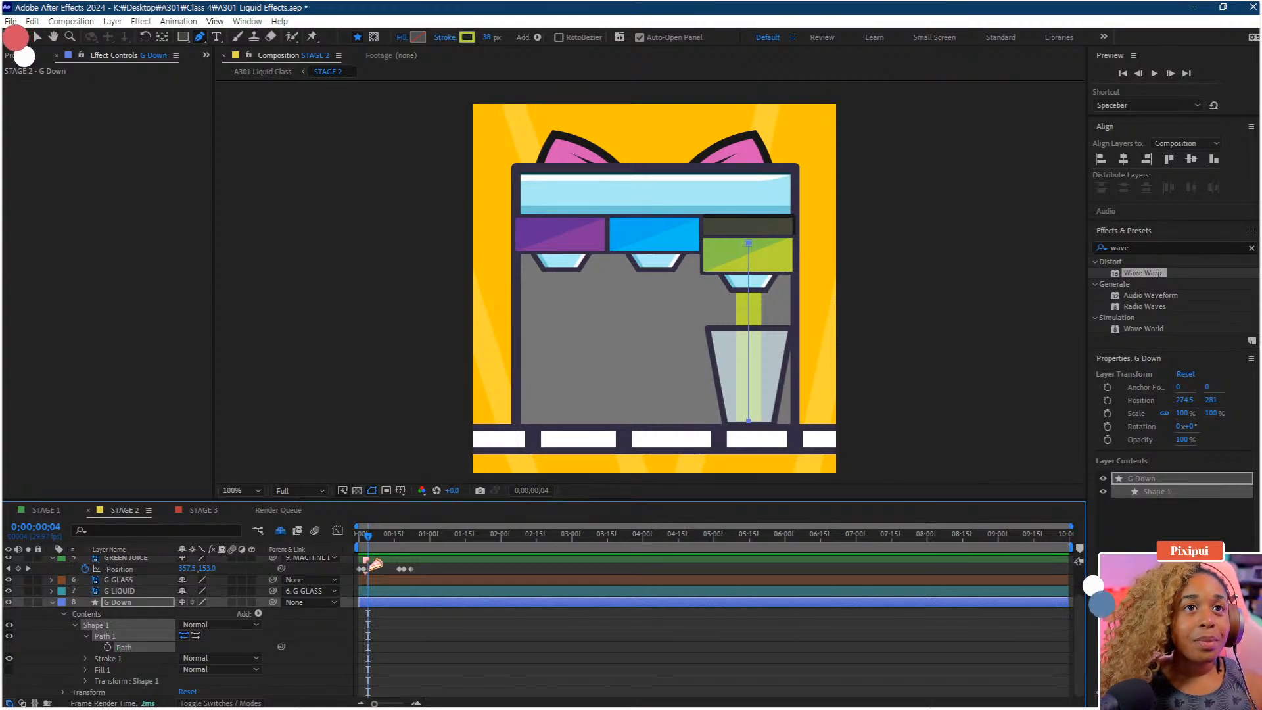
Add a Path keyframe for the G Down stroke and move it to frame 4
drag(369, 534, 355, 539)
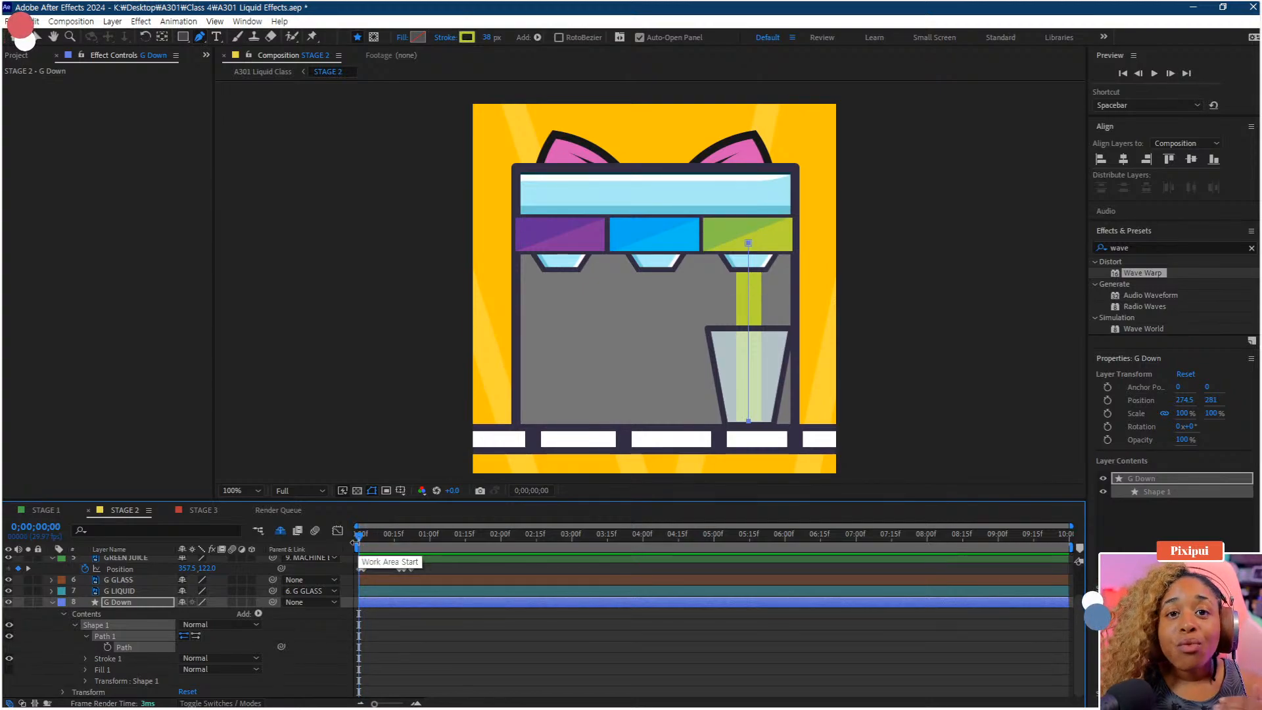
click(363, 533)
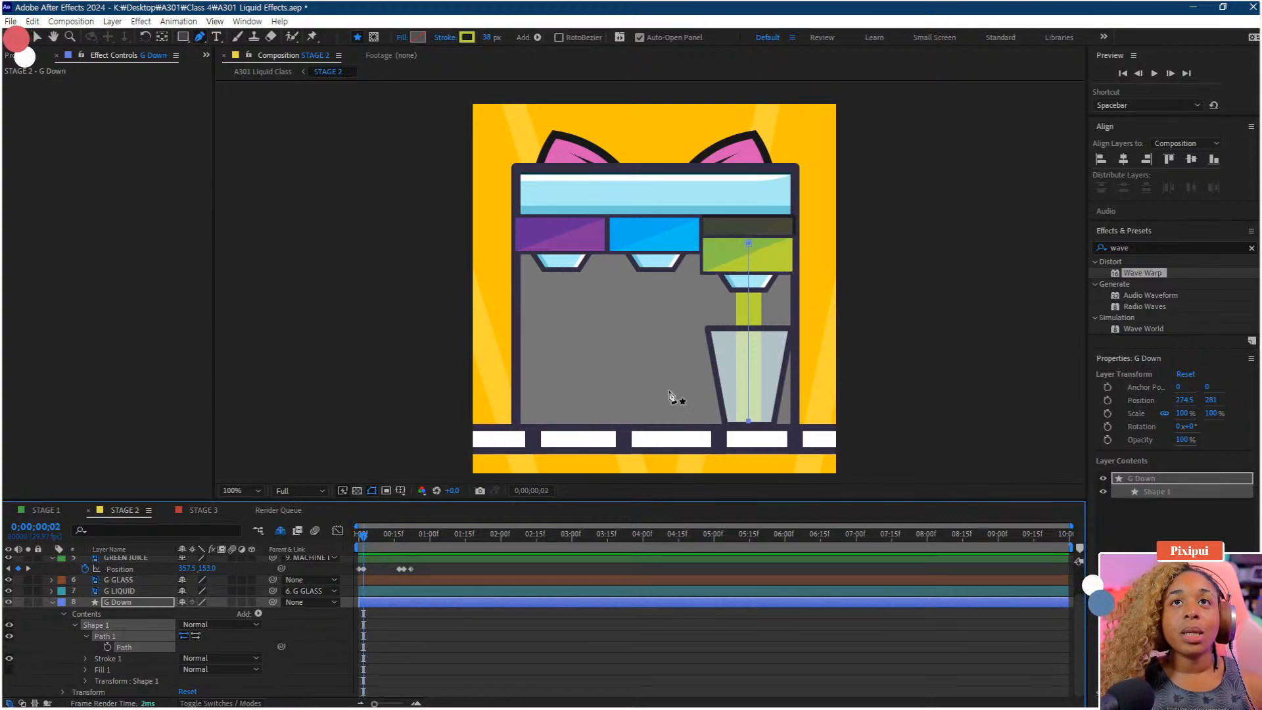
drag(677, 388, 676, 313)
scroll(678, 322, down, 4)
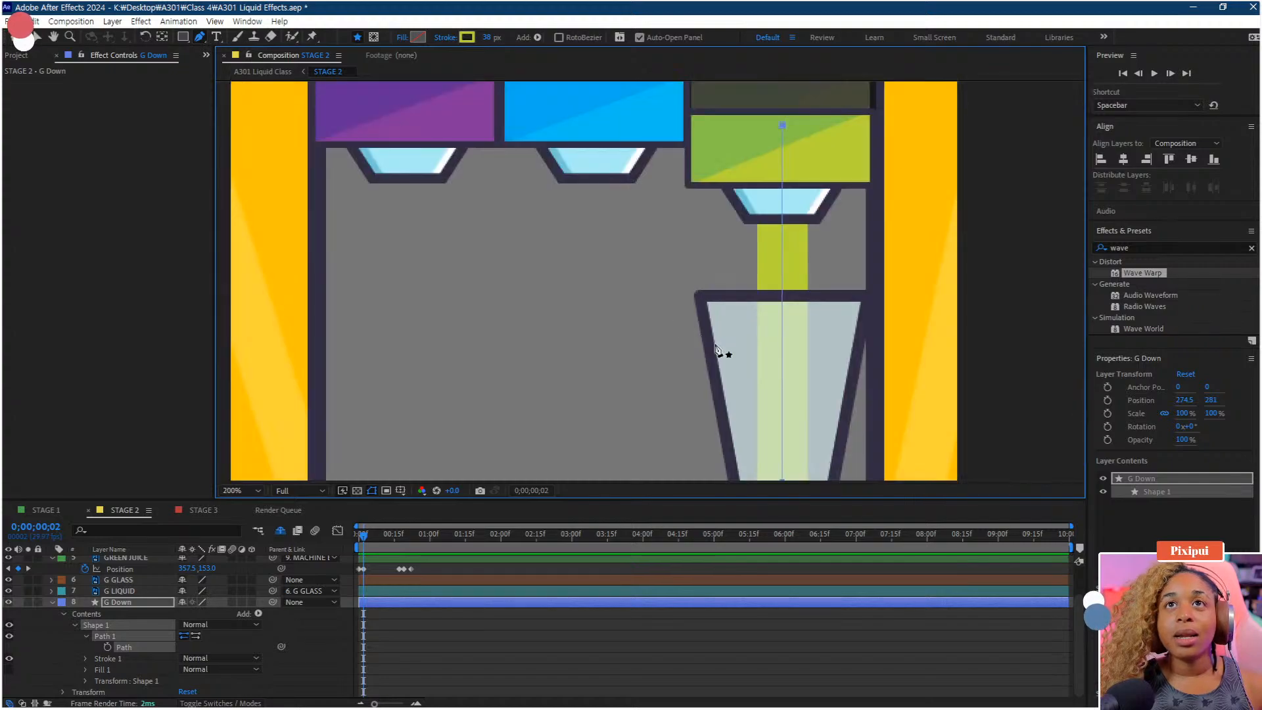
scroll(654, 269, up, 1)
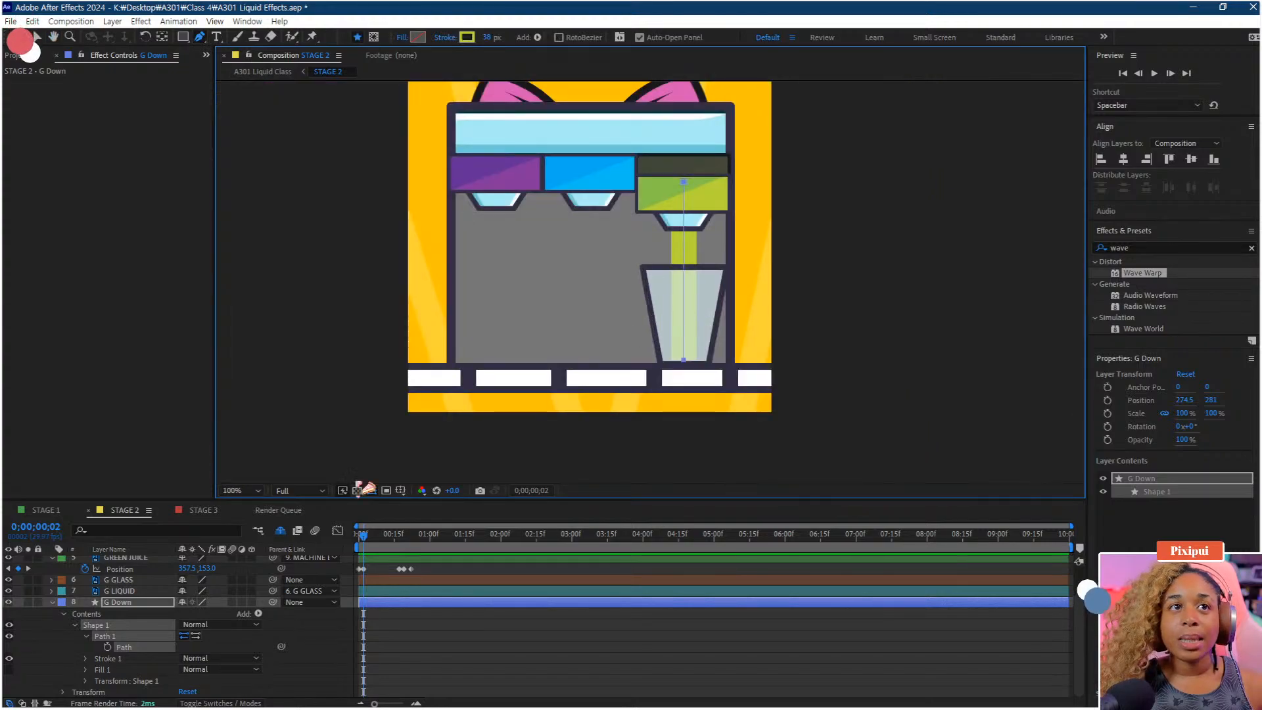
click(107, 647)
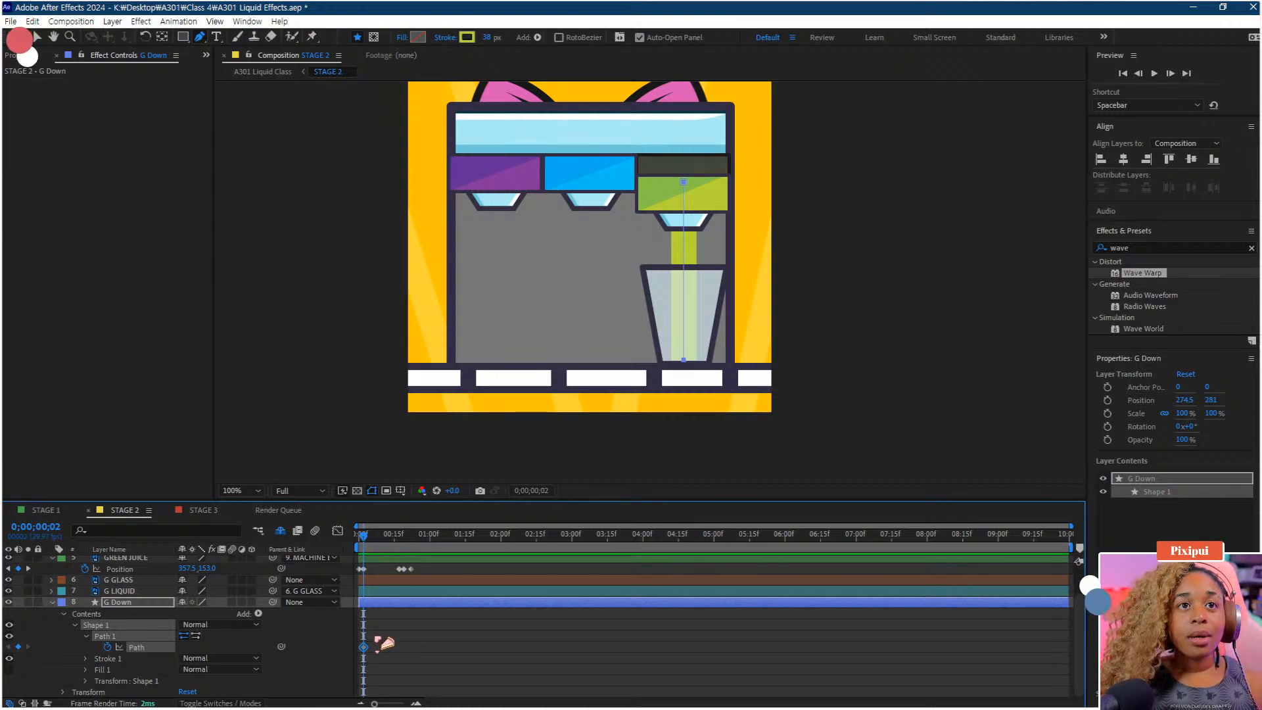
drag(363, 647, 381, 648)
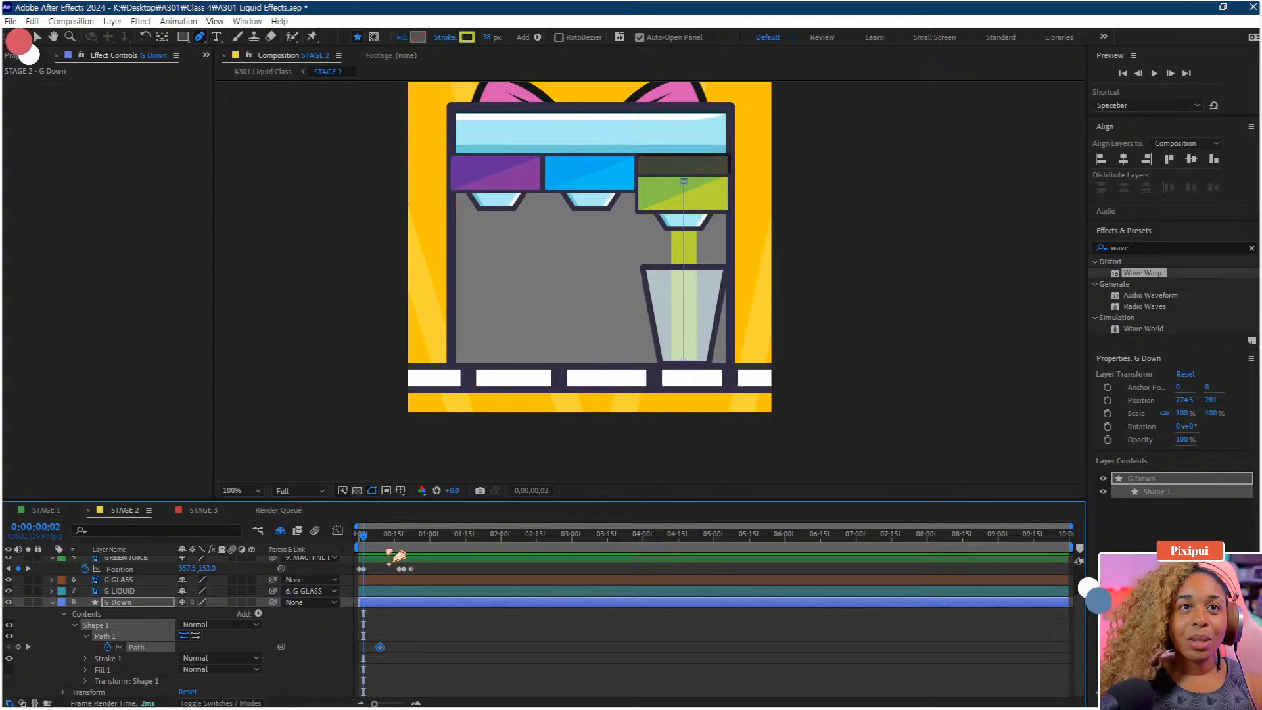
At frame 0, move the stroke's bottom point up to the juice compartment outlet so the stream starts collapsed
click(360, 534)
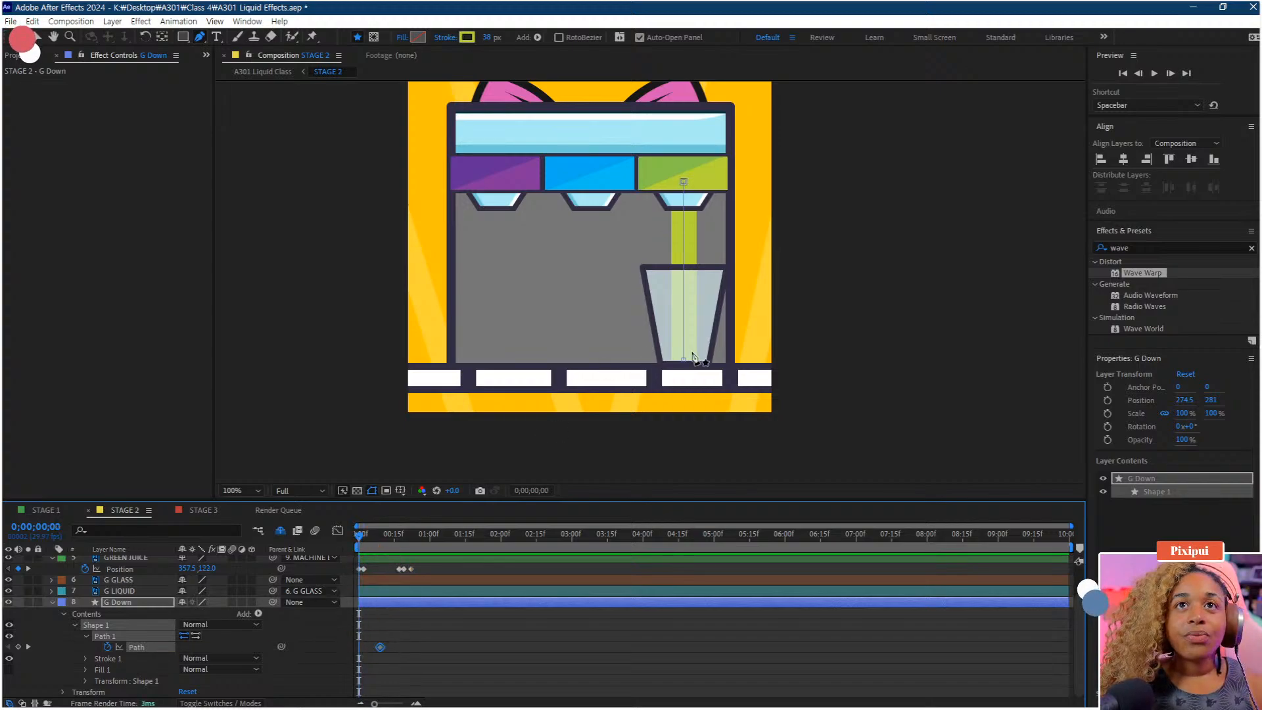
drag(685, 361, 684, 263)
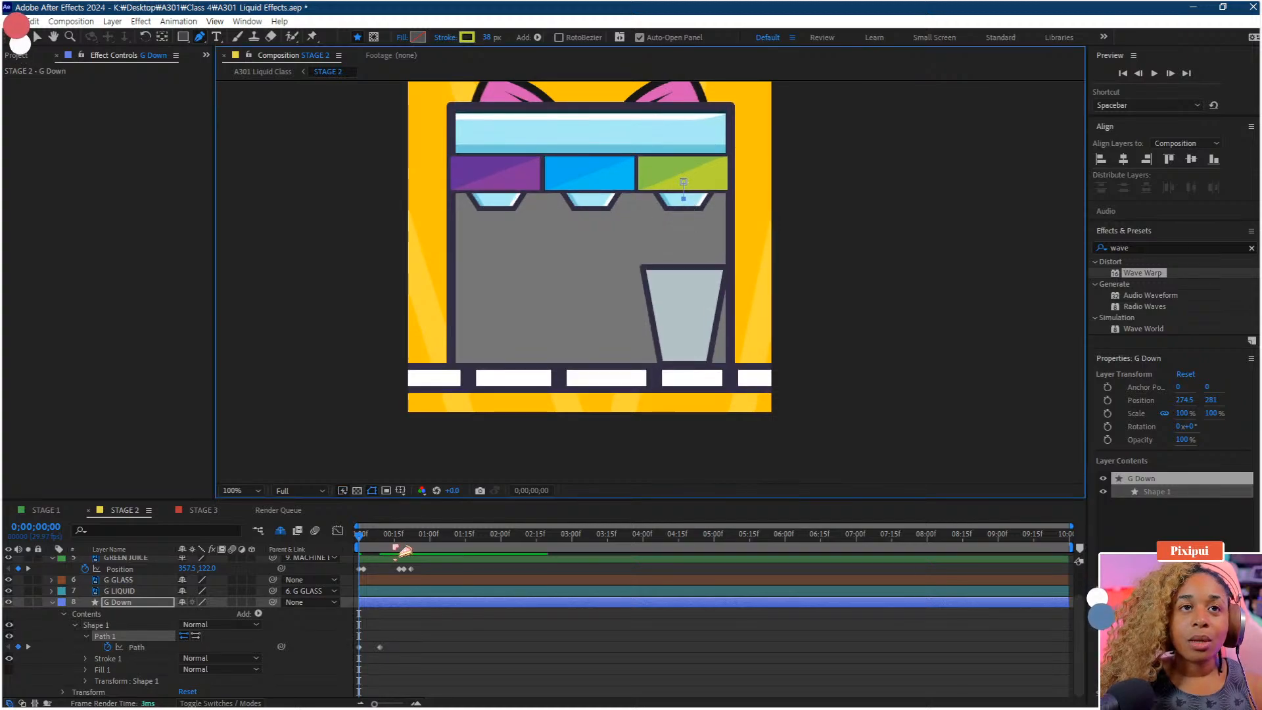
scroll(379, 630, up, 2)
drag(380, 630, 565, 622)
scroll(382, 631, up, 1)
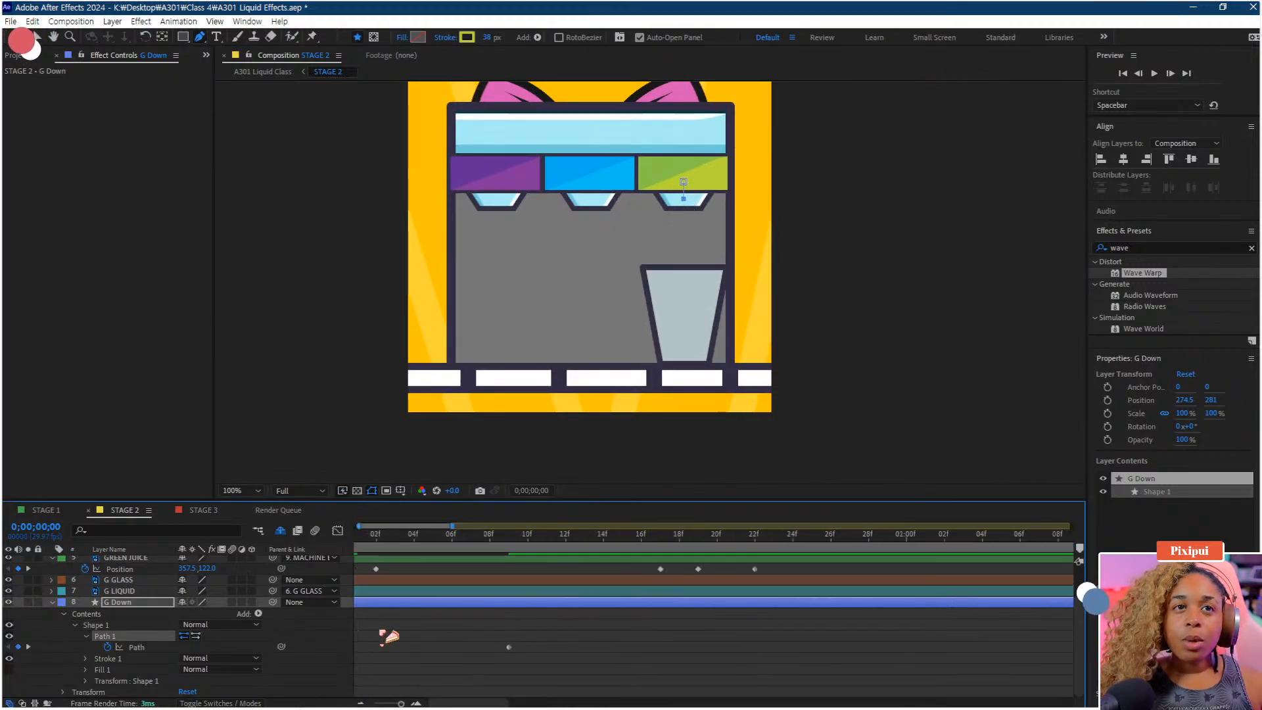
drag(382, 631, 518, 626)
Apply Easy Ease to both Path keyframes and preview the pour
drag(365, 541, 435, 540)
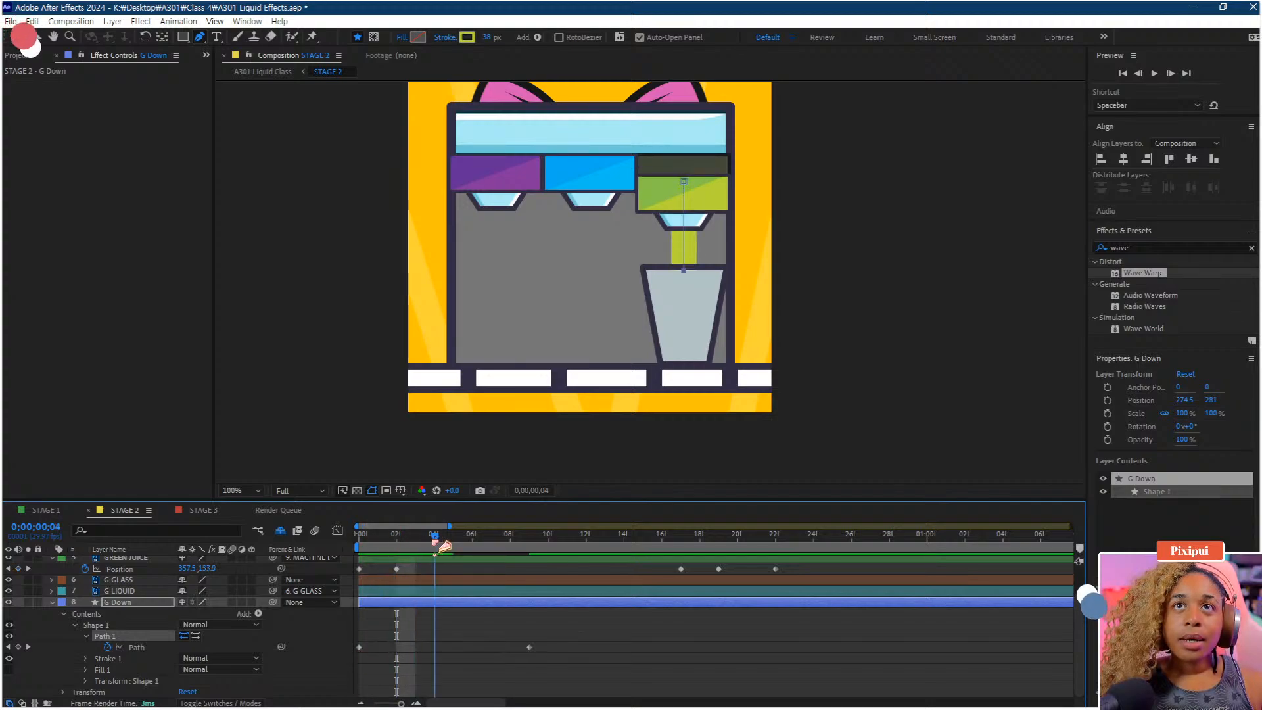
drag(529, 647, 320, 661)
key(F9)
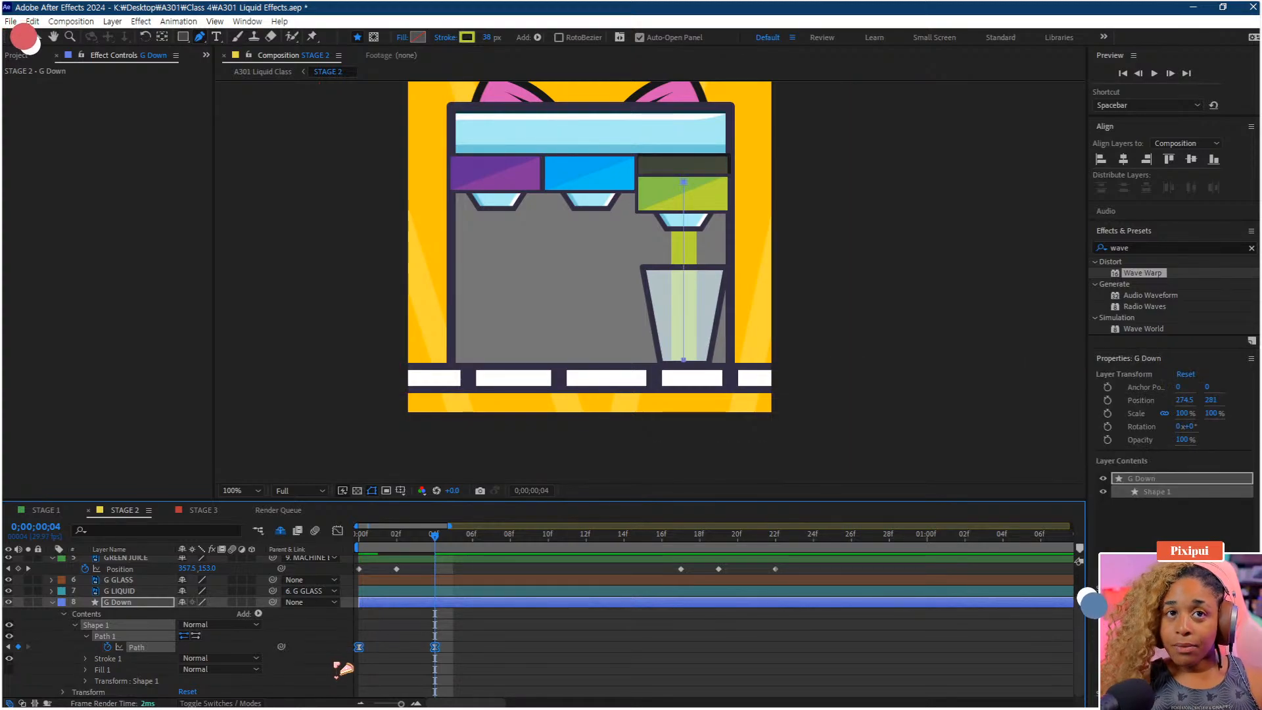
key(space)
key(space)
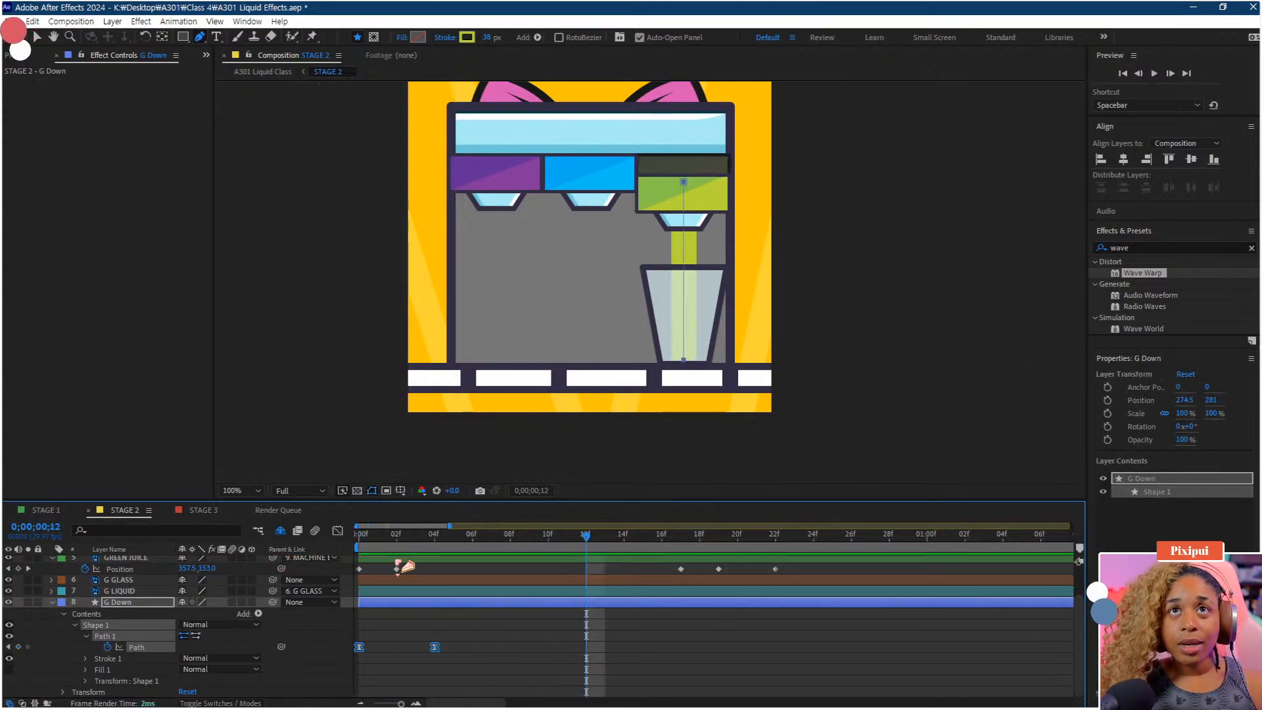
Copy the frame-4 Path keyframe and paste it at frame 18
drag(635, 543, 702, 546)
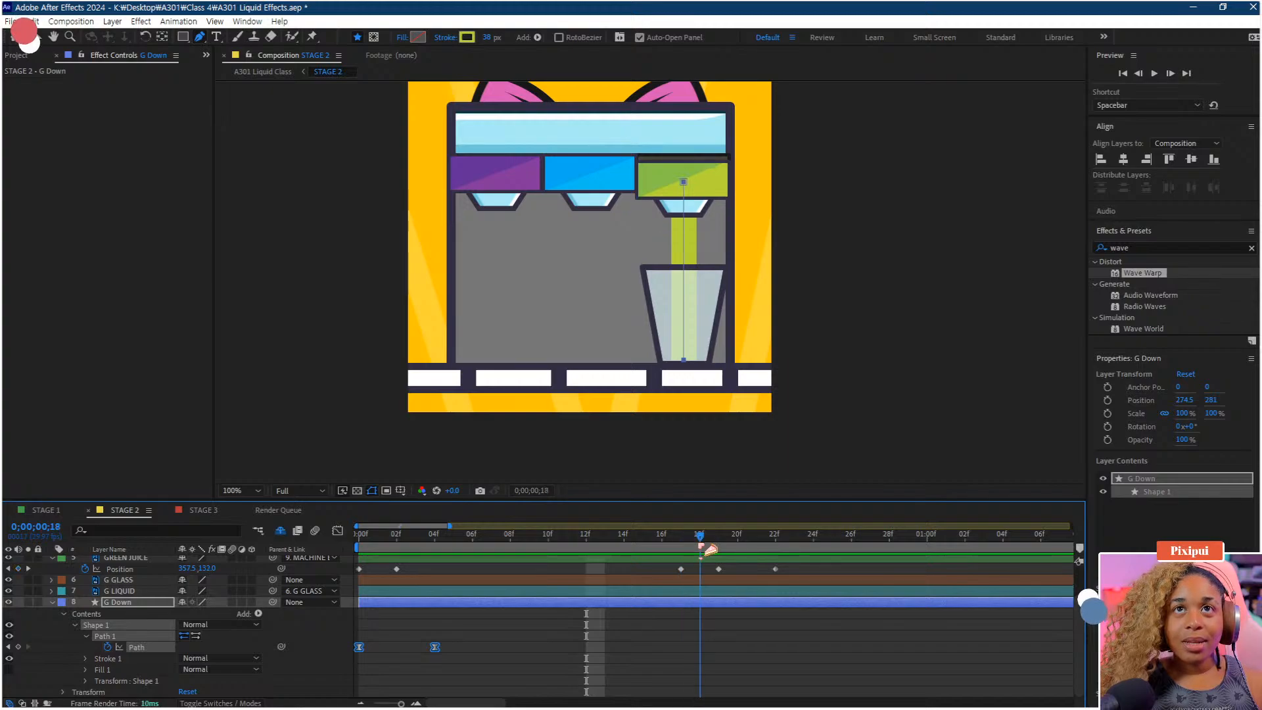
click(435, 648)
key(ctrl+c)
key(ctrl+v)
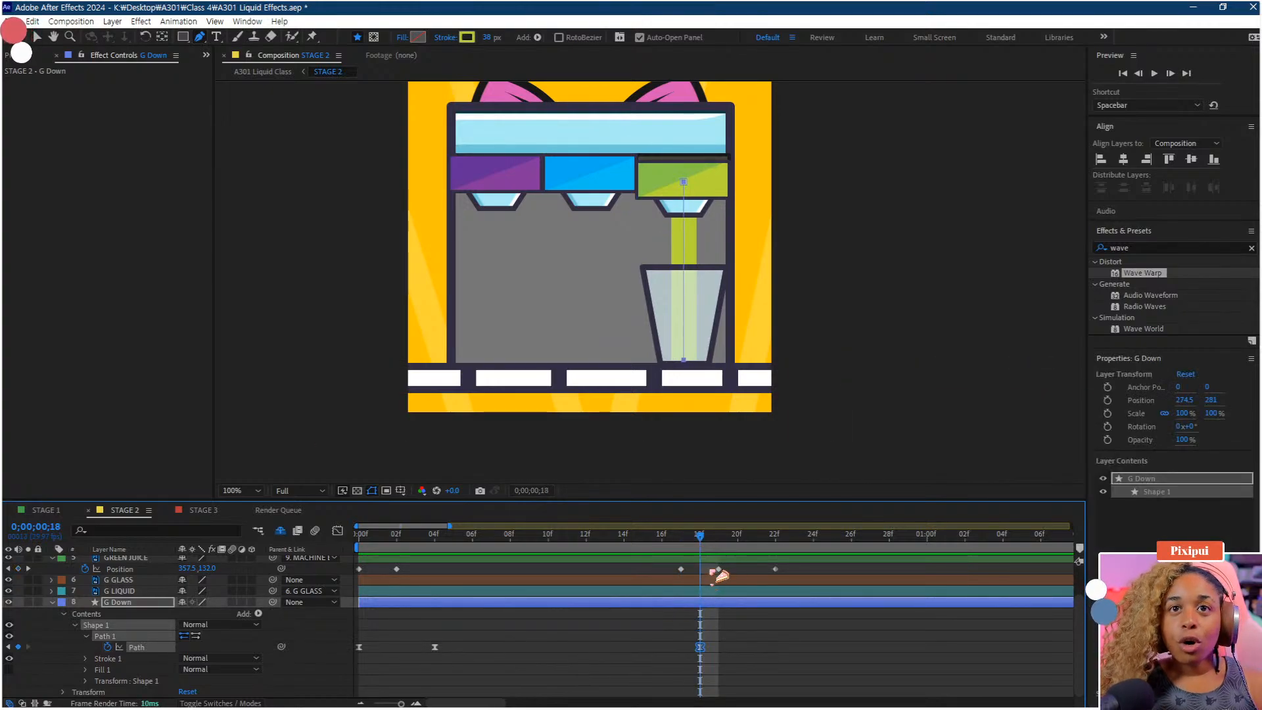
Paste a copy of the first Path keyframe at frame 20, preview, and undo the paste
click(737, 544)
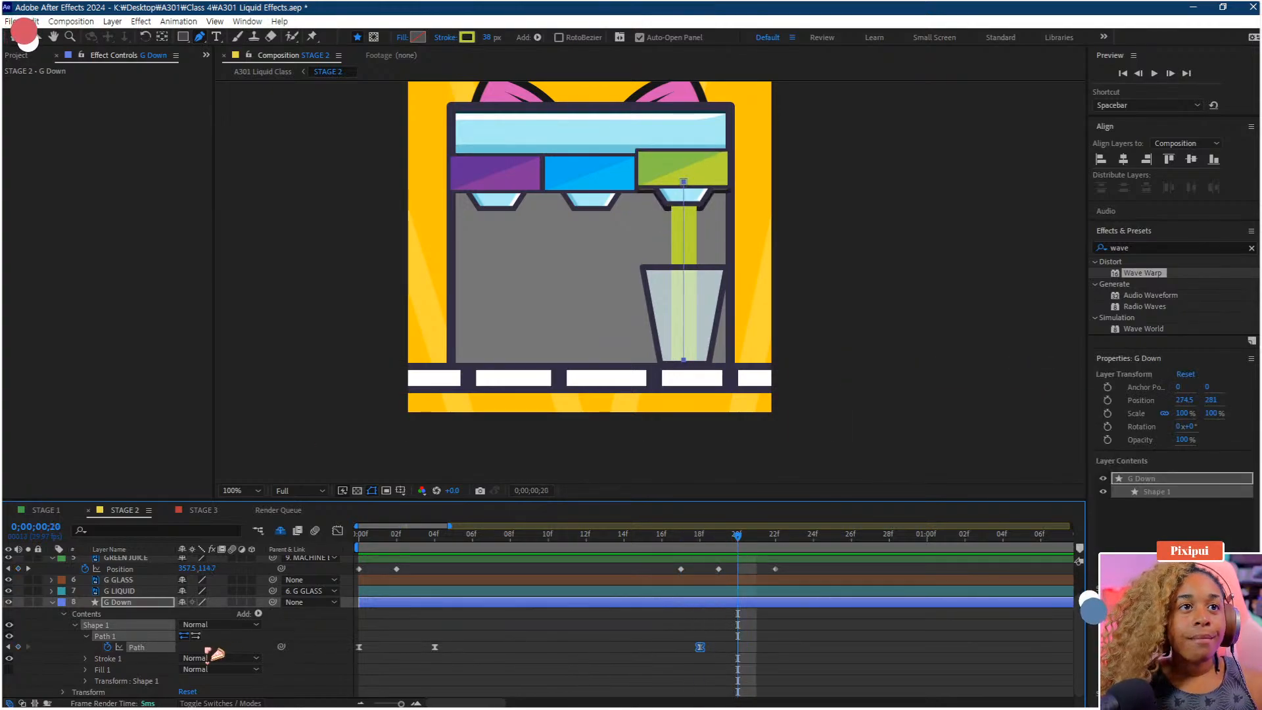
click(360, 648)
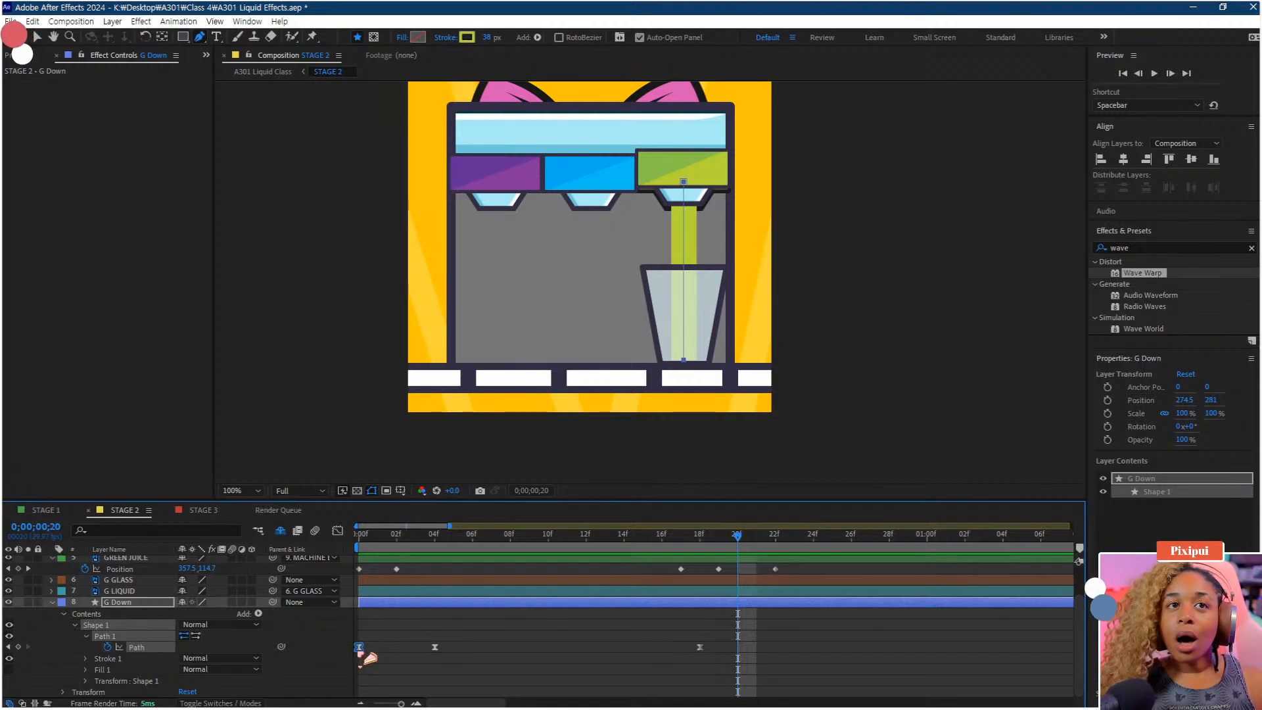
key(ctrl+c)
key(ctrl+v)
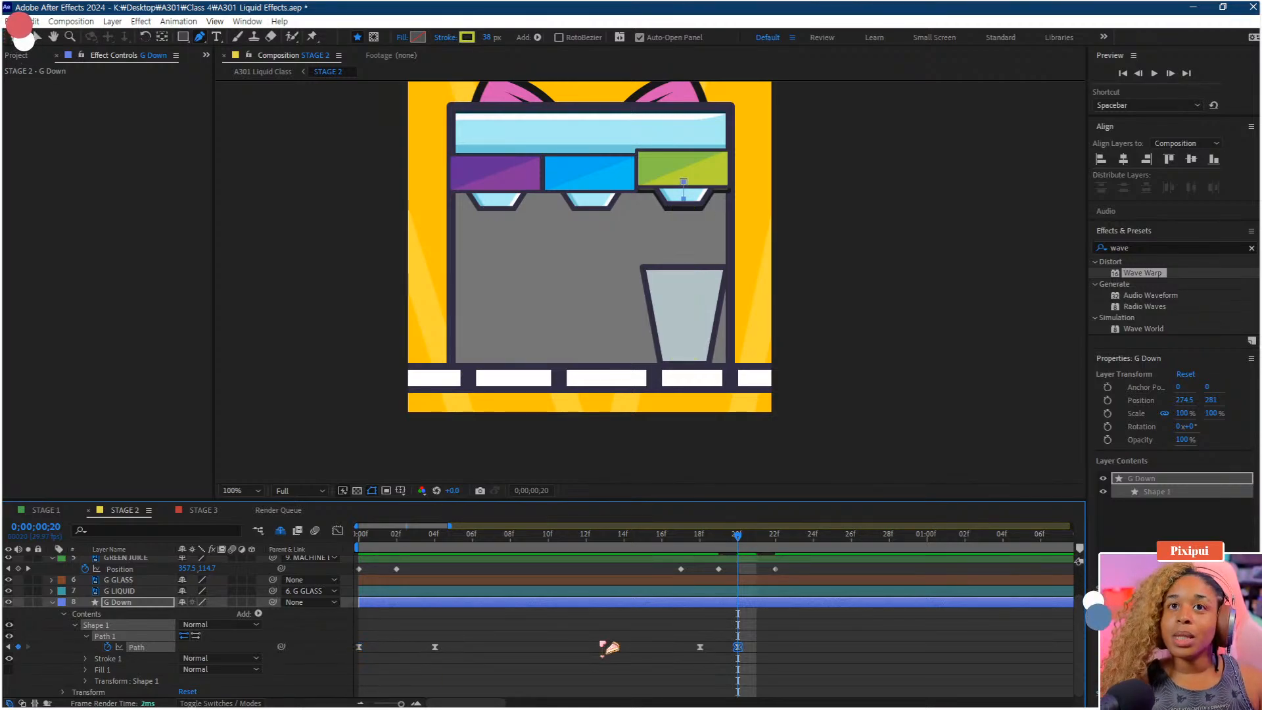
click(698, 546)
key(space)
key(space)
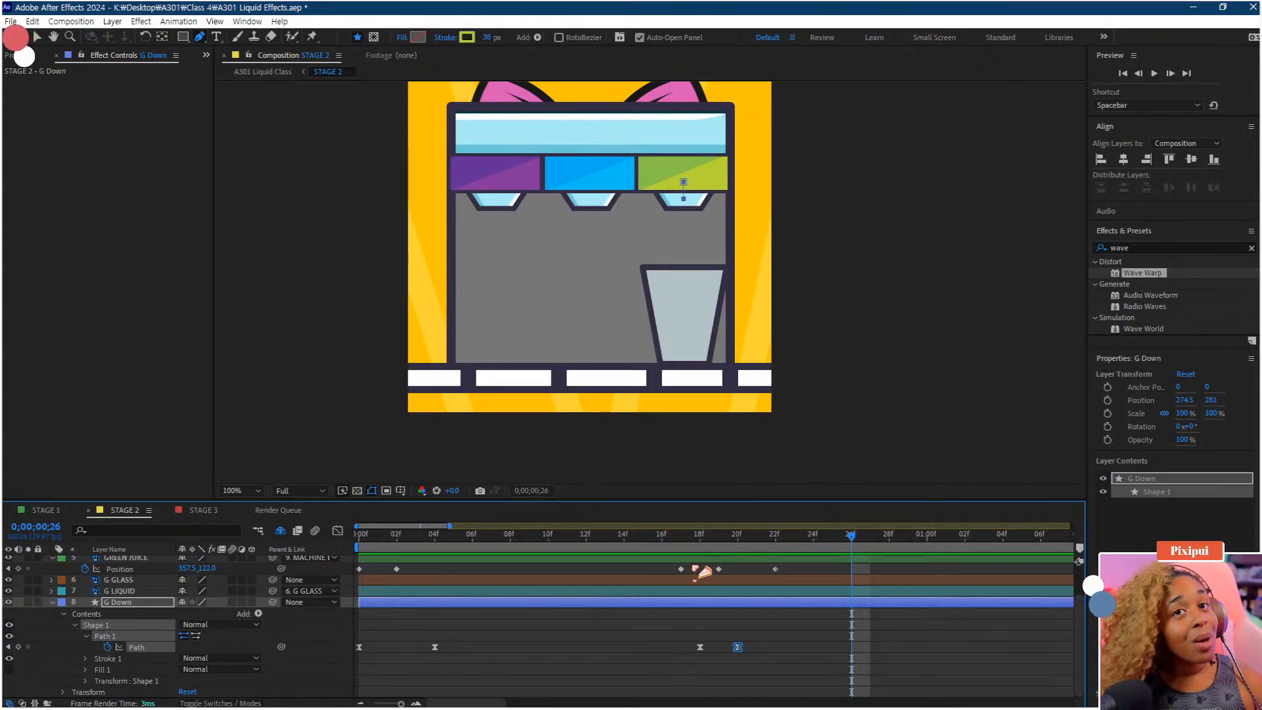
key(ctrl+z)
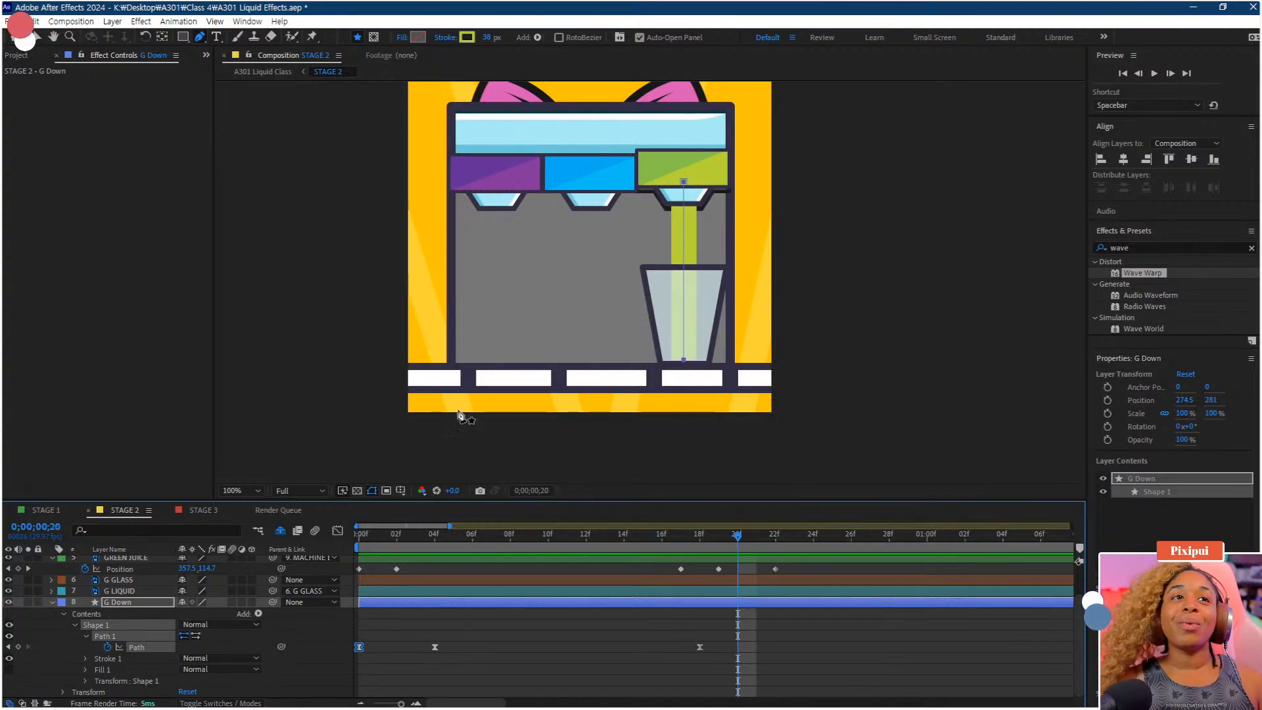
At frame 20, move the stroke's top point down to the conveyor so the stream drains out
click(690, 187)
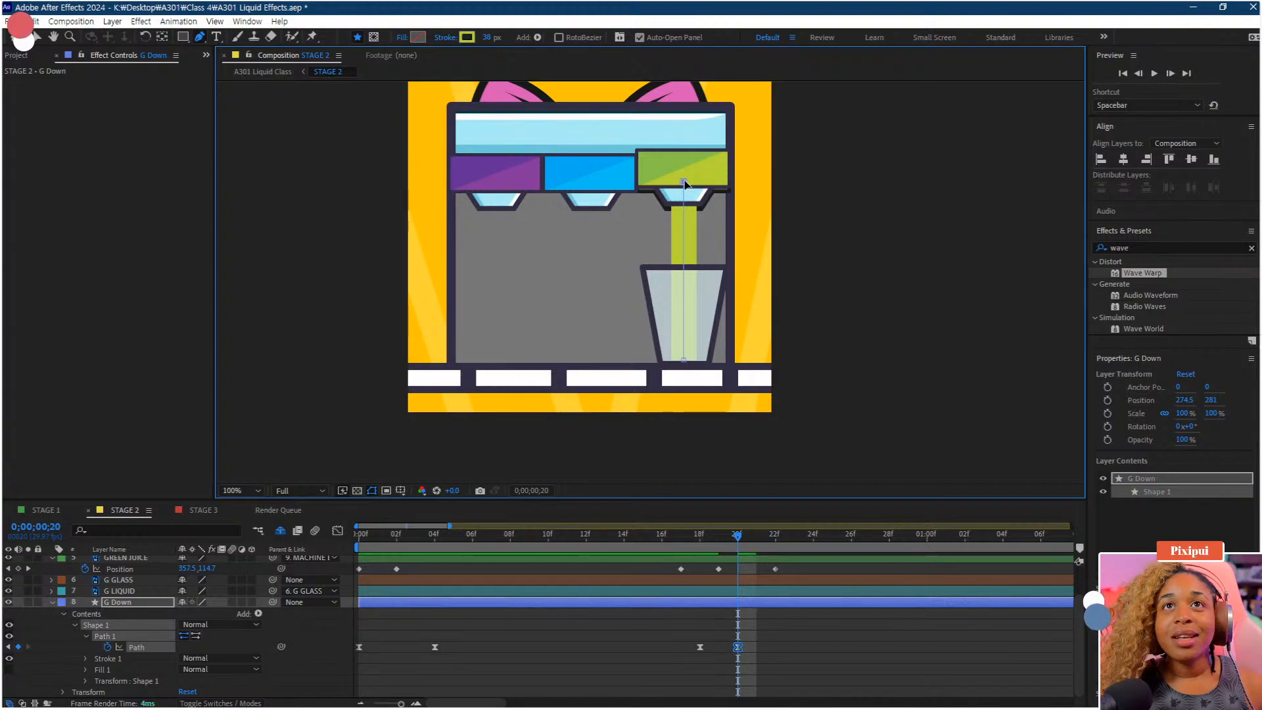
drag(685, 183, 683, 361)
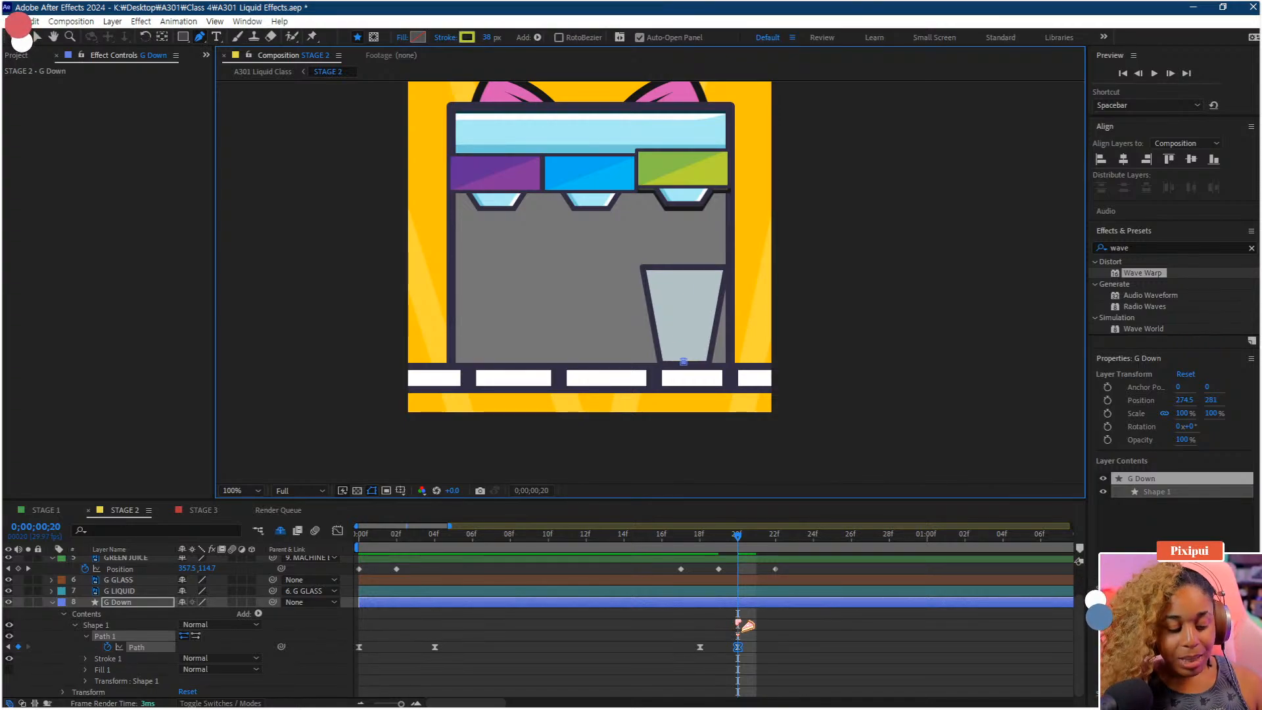
Split the G Down layer at frame 20
key(ctrl+shift+s)
key(Escape)
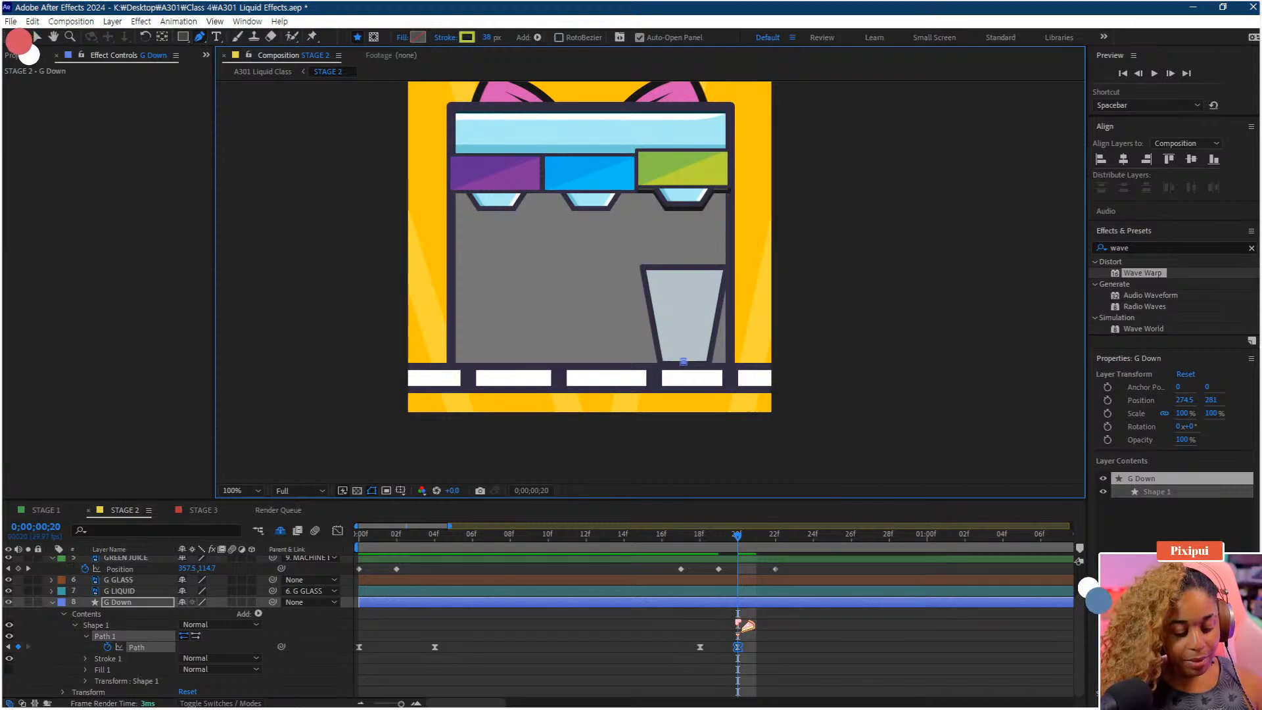
key(ctrl+shift+d)
key(minus)
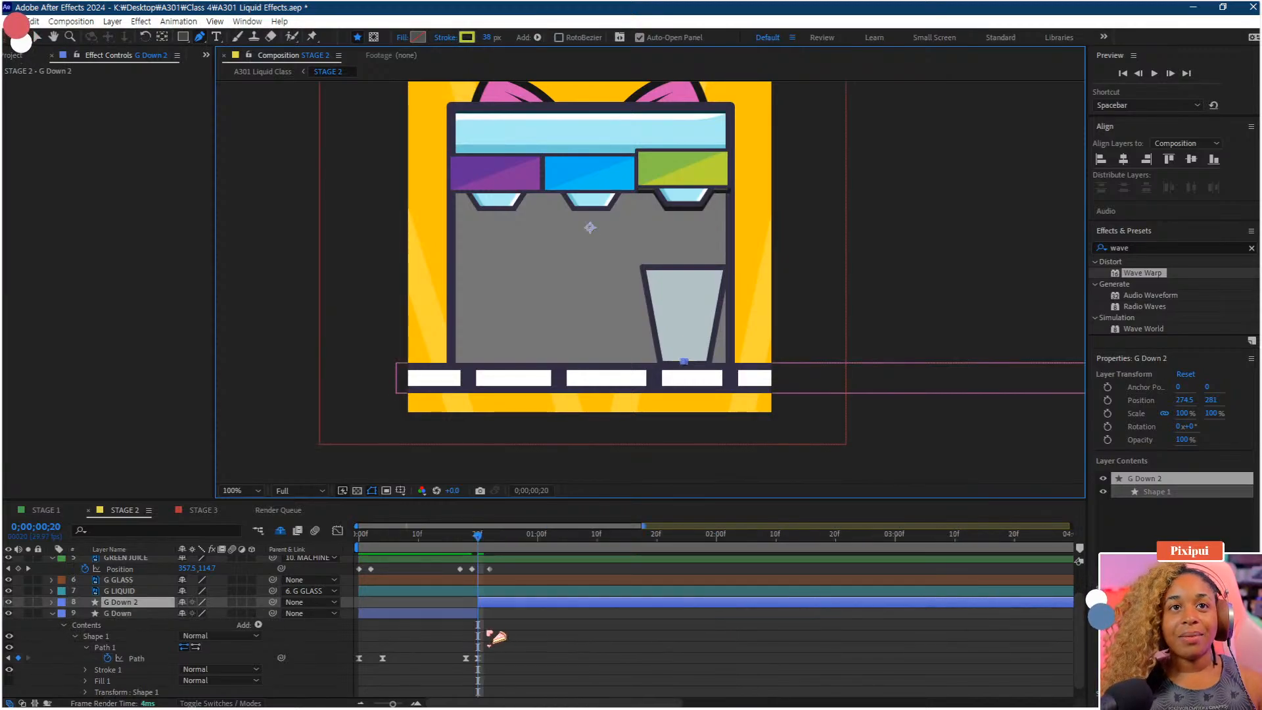
Delete the G Down 2 layer, preview the animation, and save the project
key(Delete)
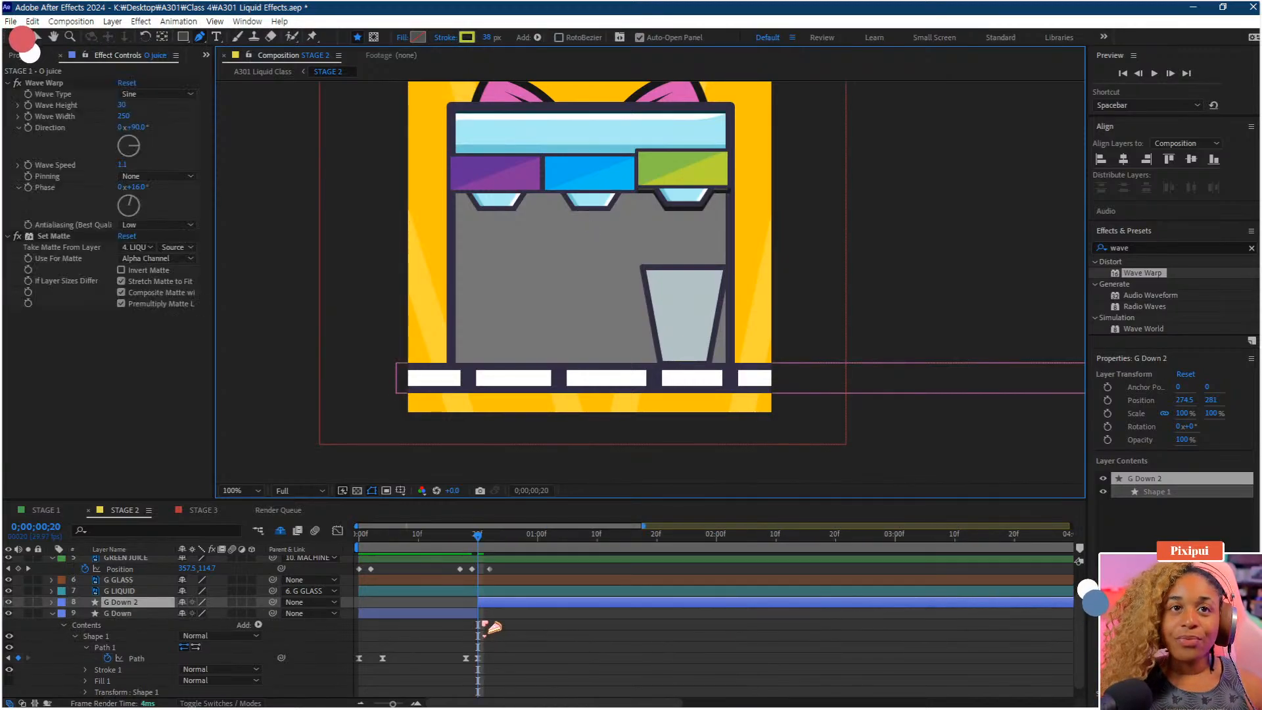
drag(477, 534, 249, 559)
key(space)
key(space)
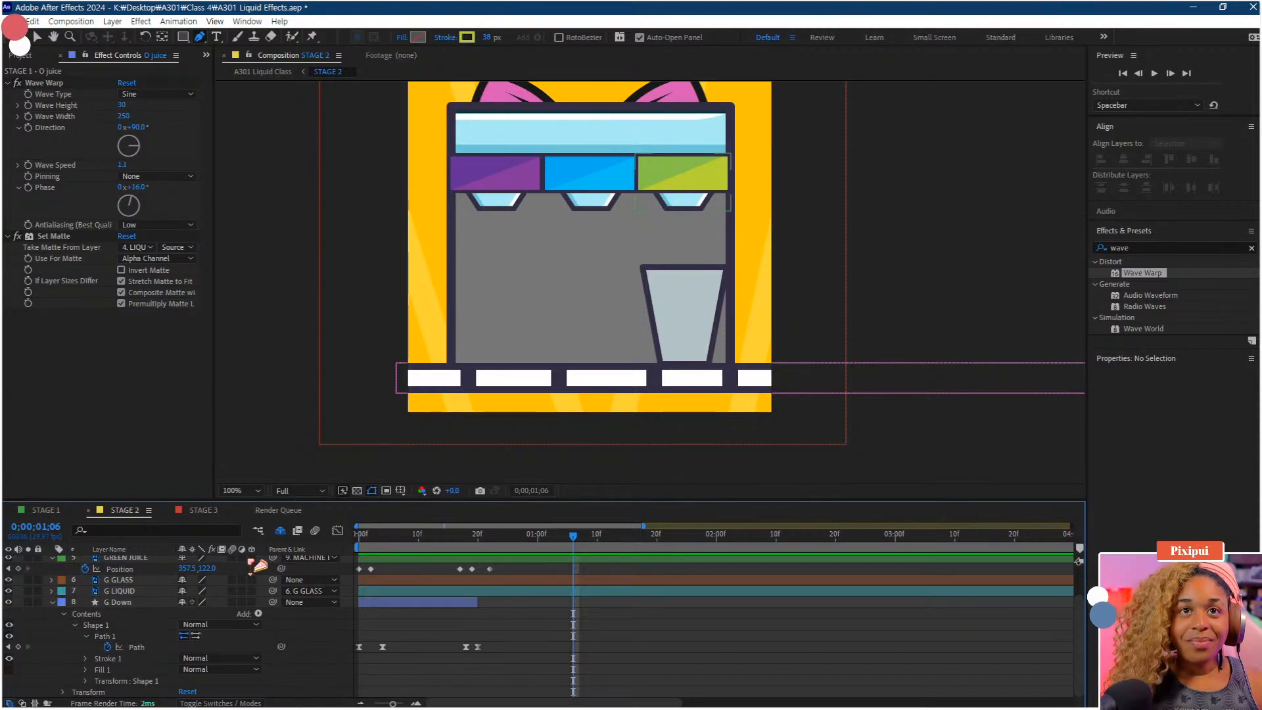
key(space)
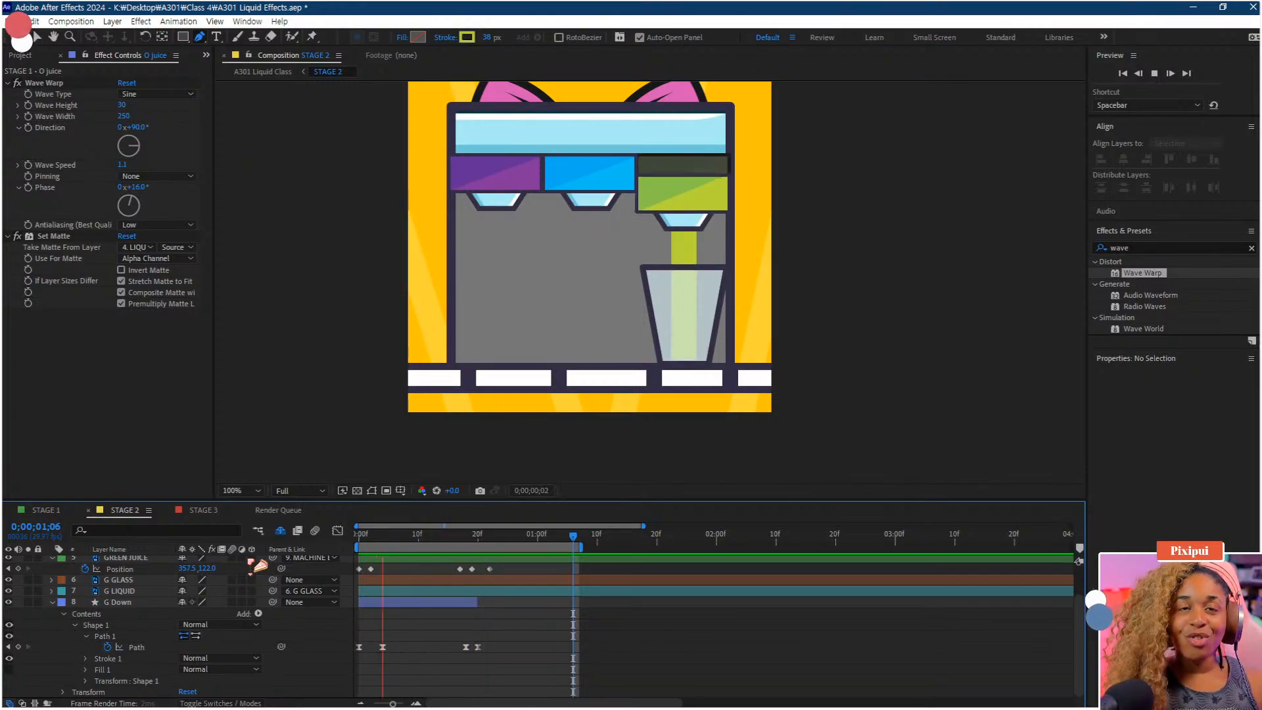
key(space)
key(ctrl+s)
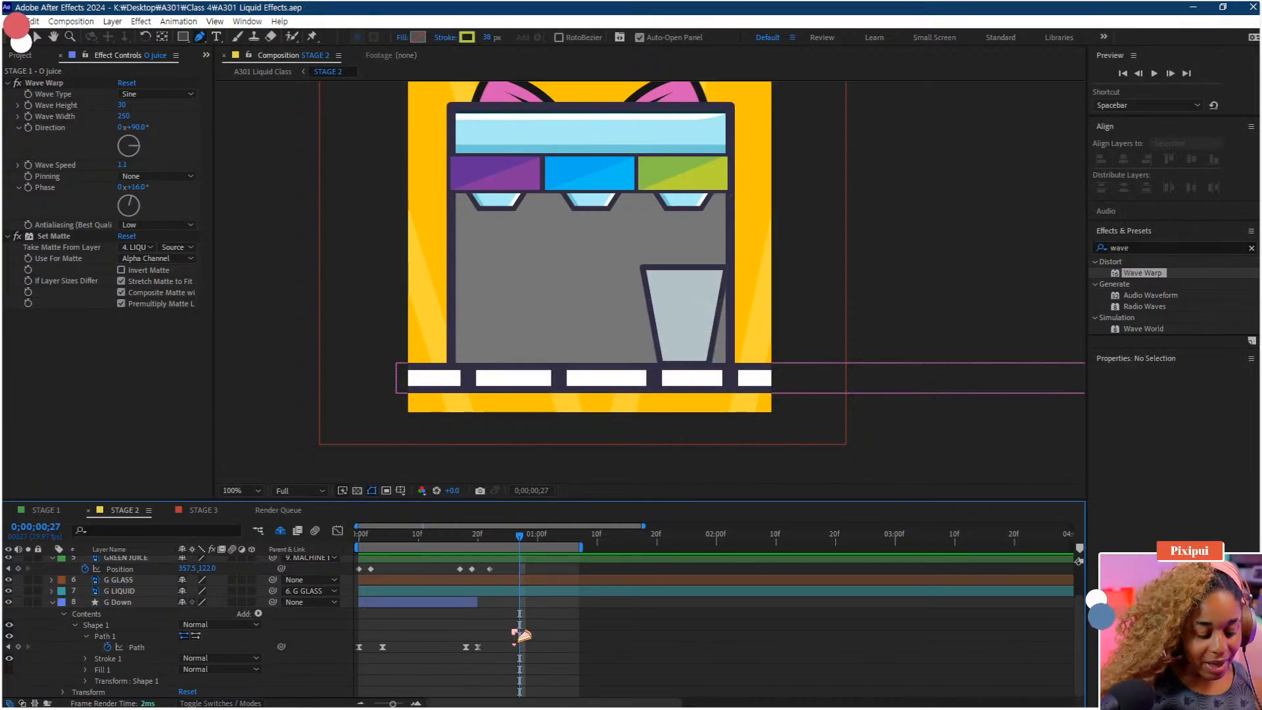
Undo the deletion and instead trim the G Down layer so it ends at frame 20
key(ctrl+z)
key(ctrl+z)
key(ctrl+z)
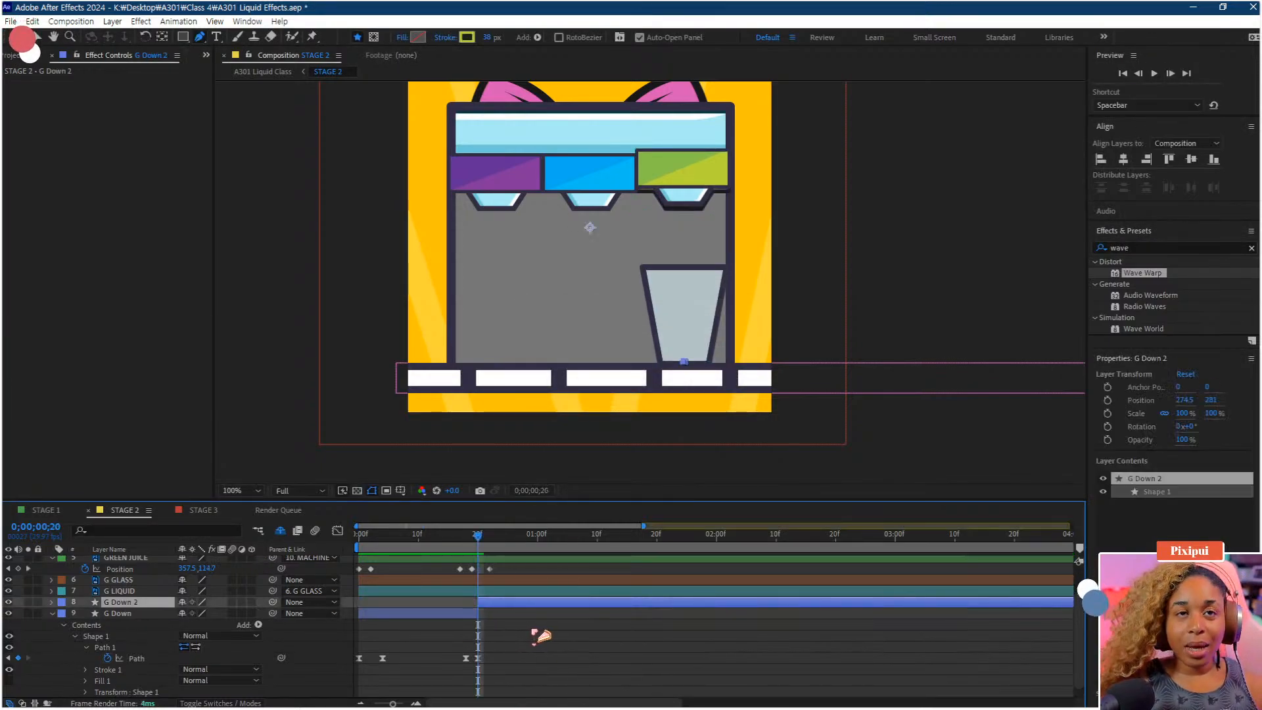
key(alt+bracketright)
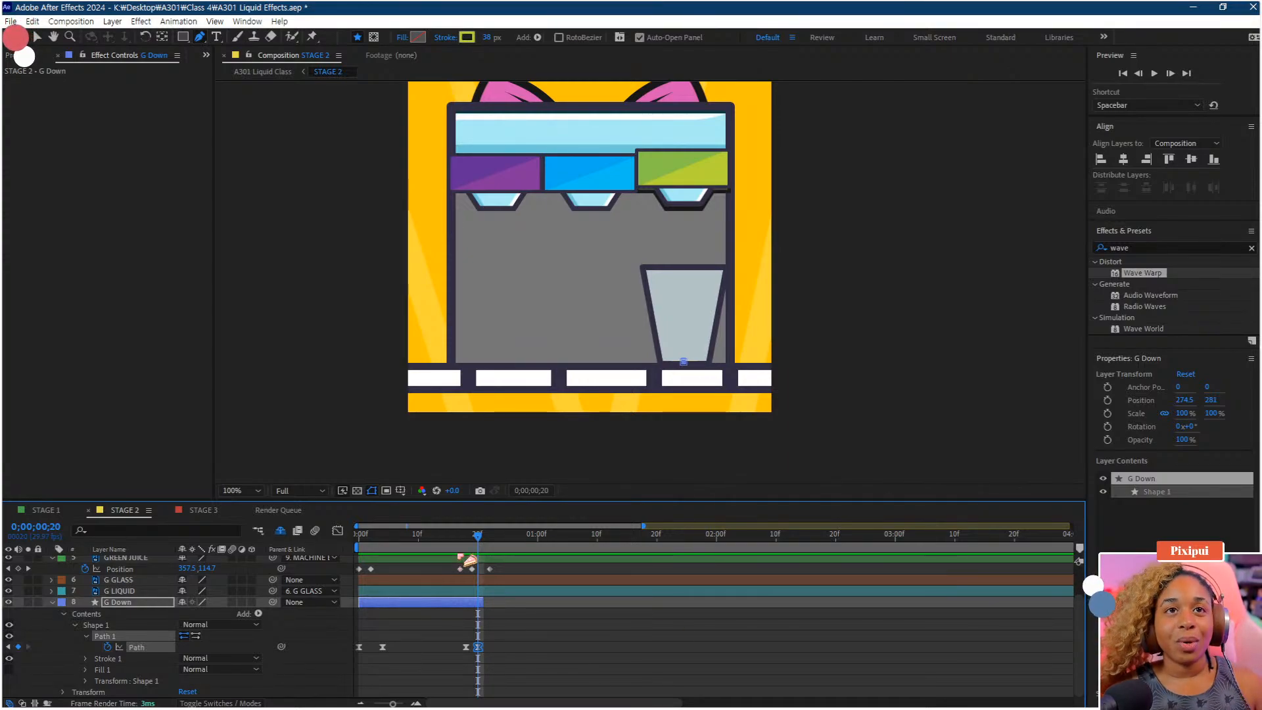
Preview the Stage 2 animation from the start at 50% zoom
key(Home)
key(space)
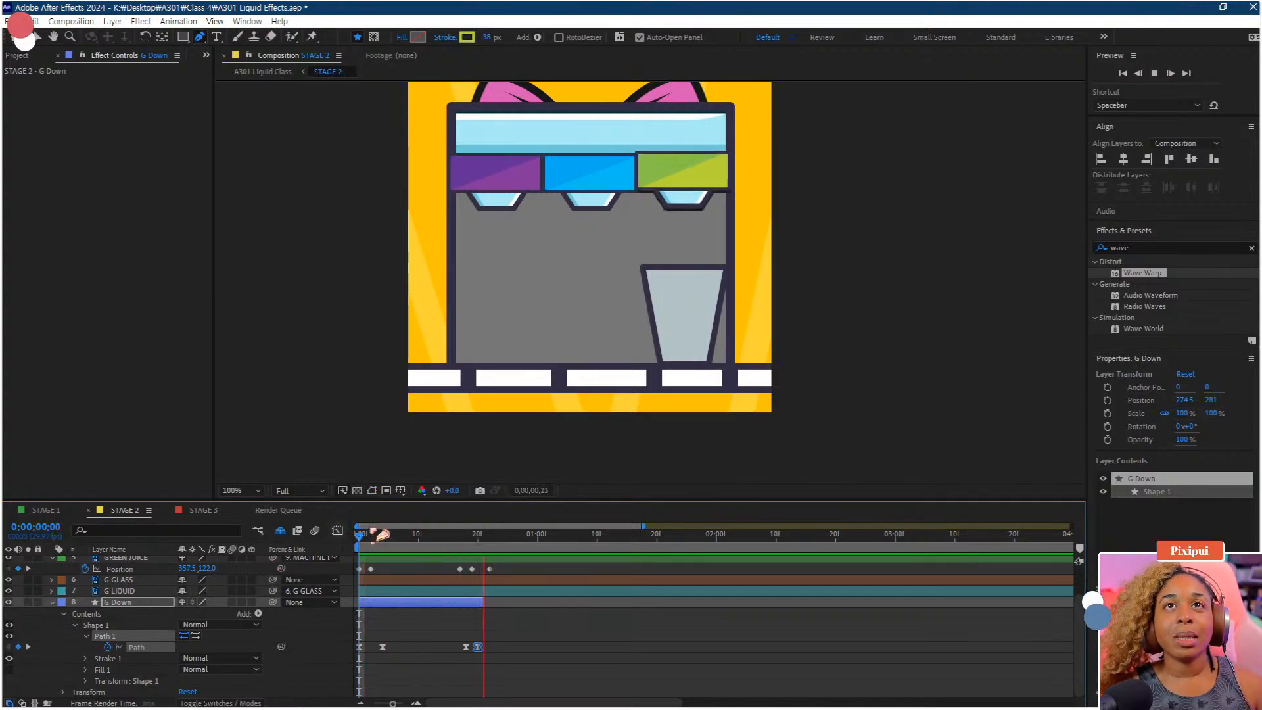
scroll(761, 442, down, 4)
scroll(688, 402, up, 2)
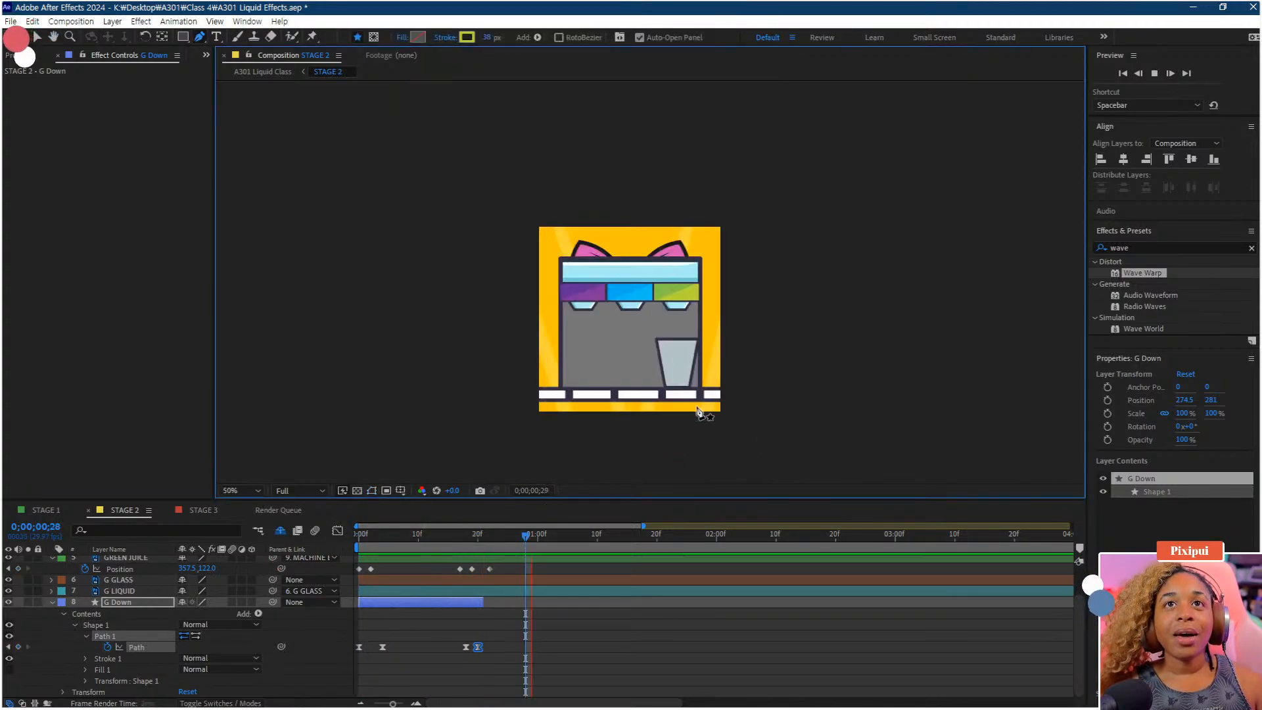
key(space)
key(space)
drag(454, 536, 322, 555)
key(space)
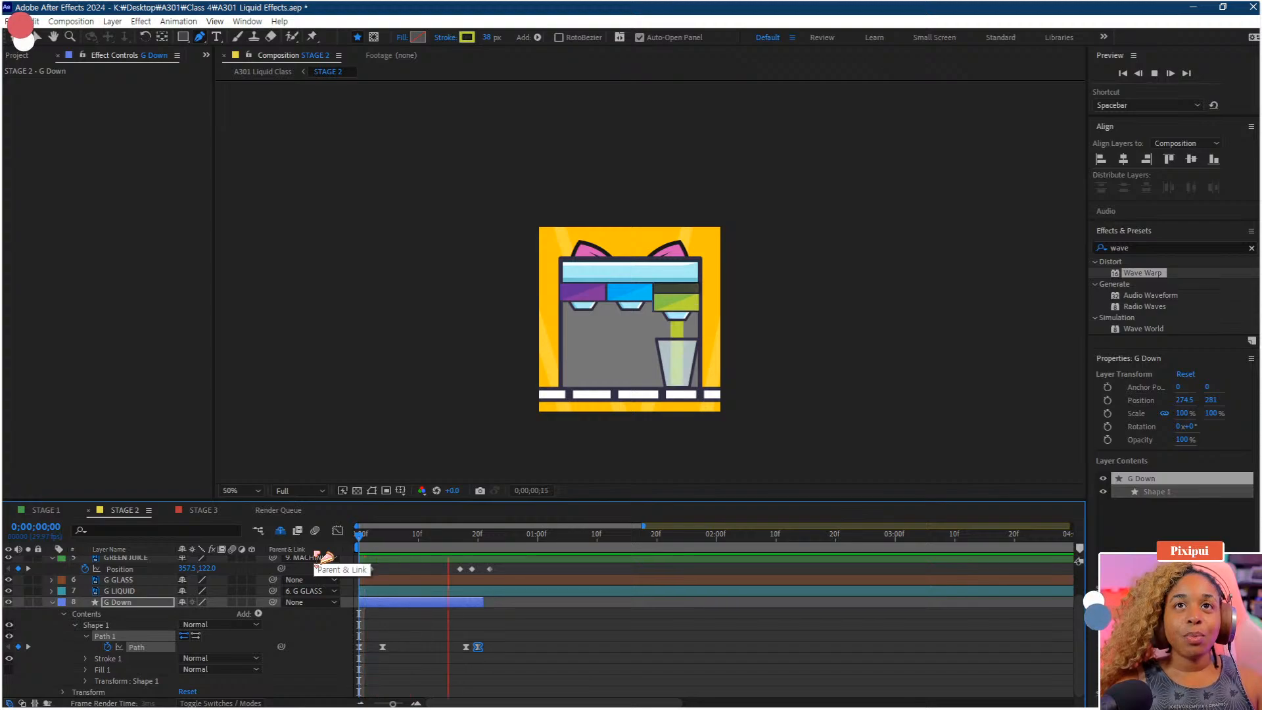
key(space)
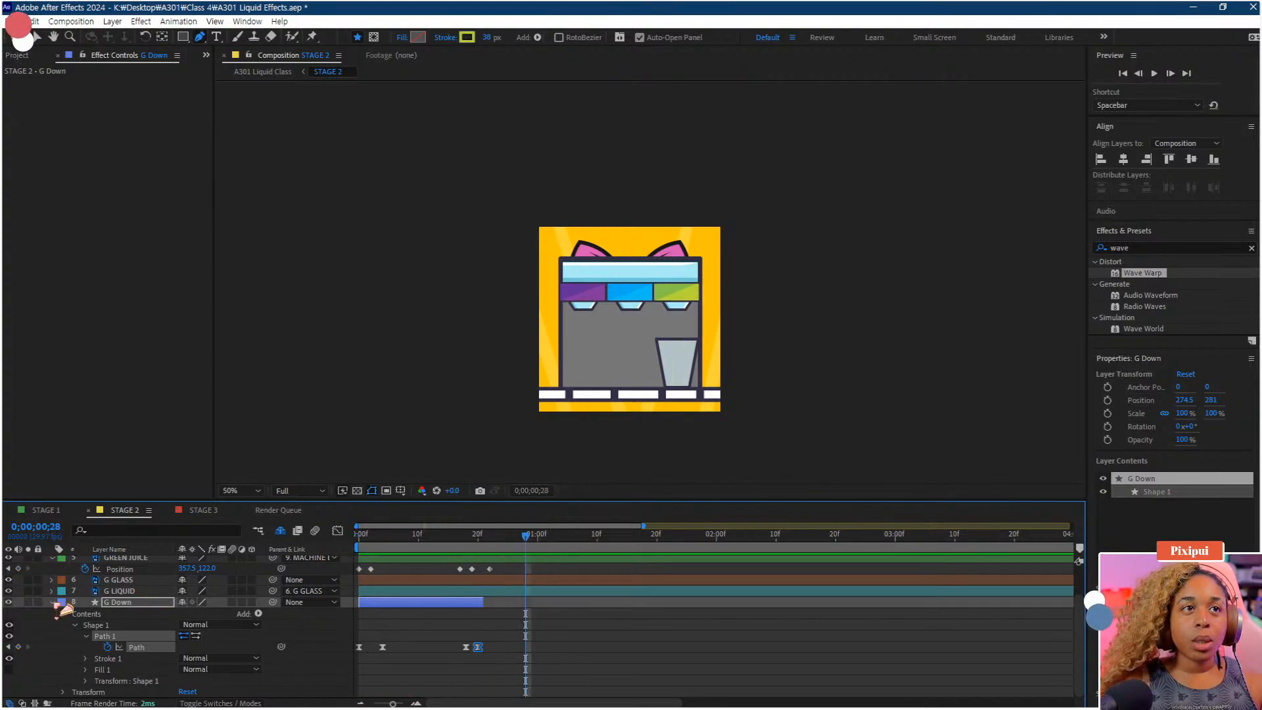
Parent the G GLASS layer to the Conveyor Belt layer
click(52, 603)
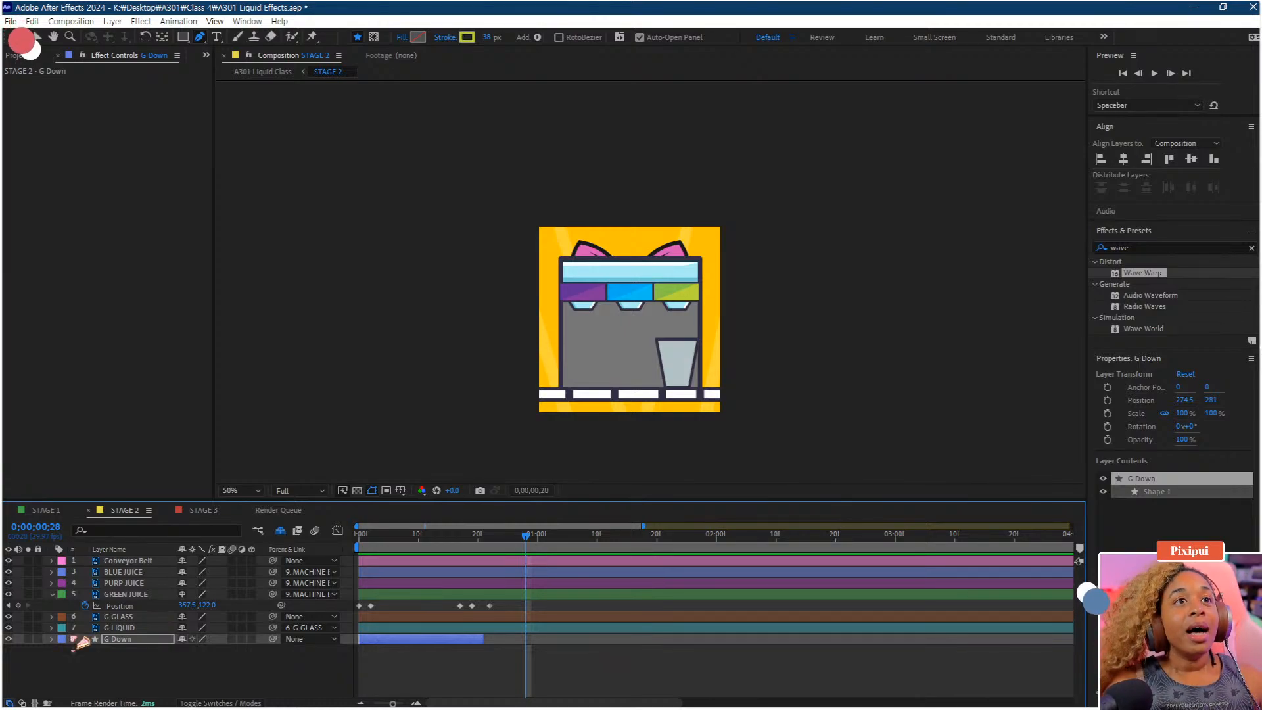
click(140, 617)
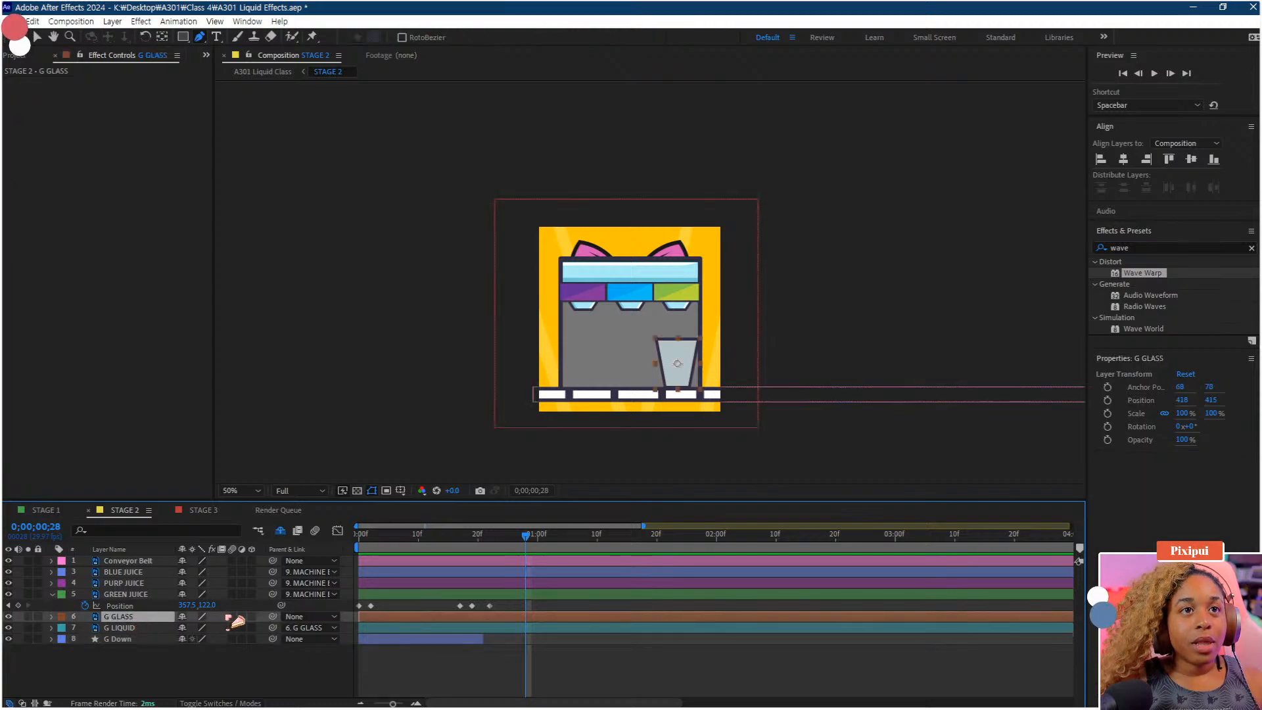
drag(274, 617, 128, 567)
click(128, 561)
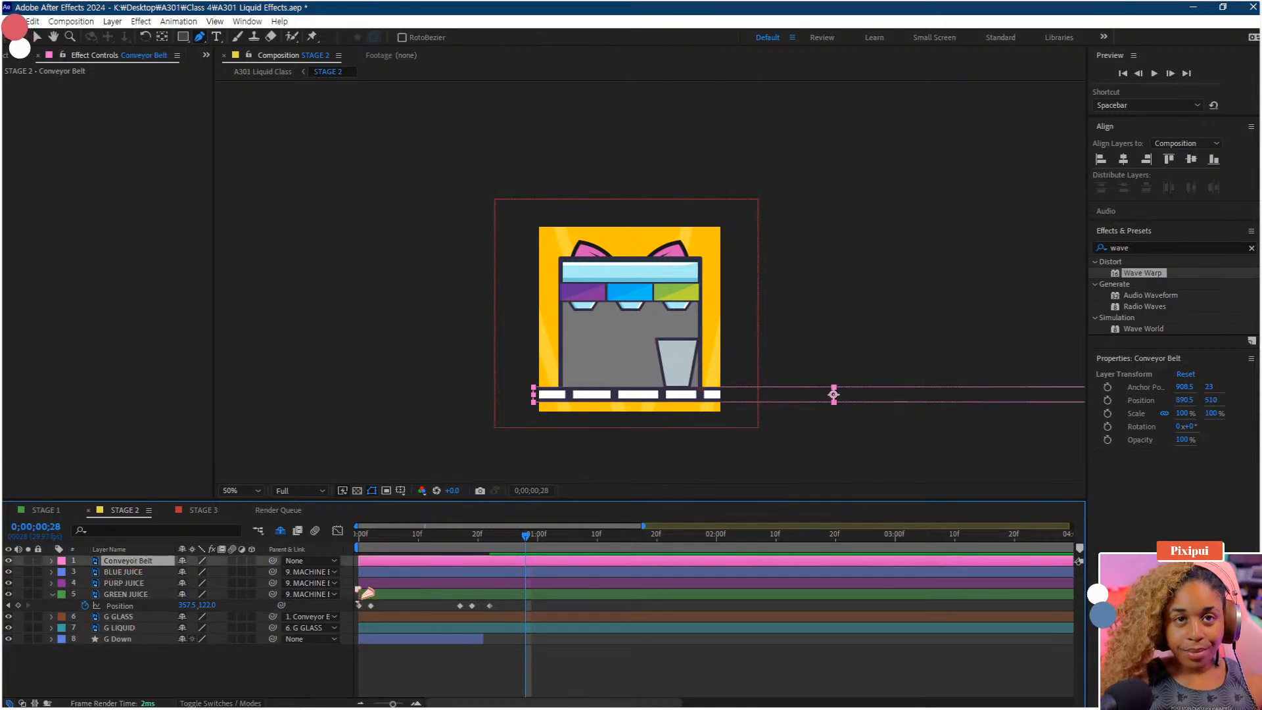
Keyframe the Conveyor Belt's Position at frame 20 and at frame 22 slide it left to x 272.5
key(p)
drag(527, 535, 478, 544)
click(85, 572)
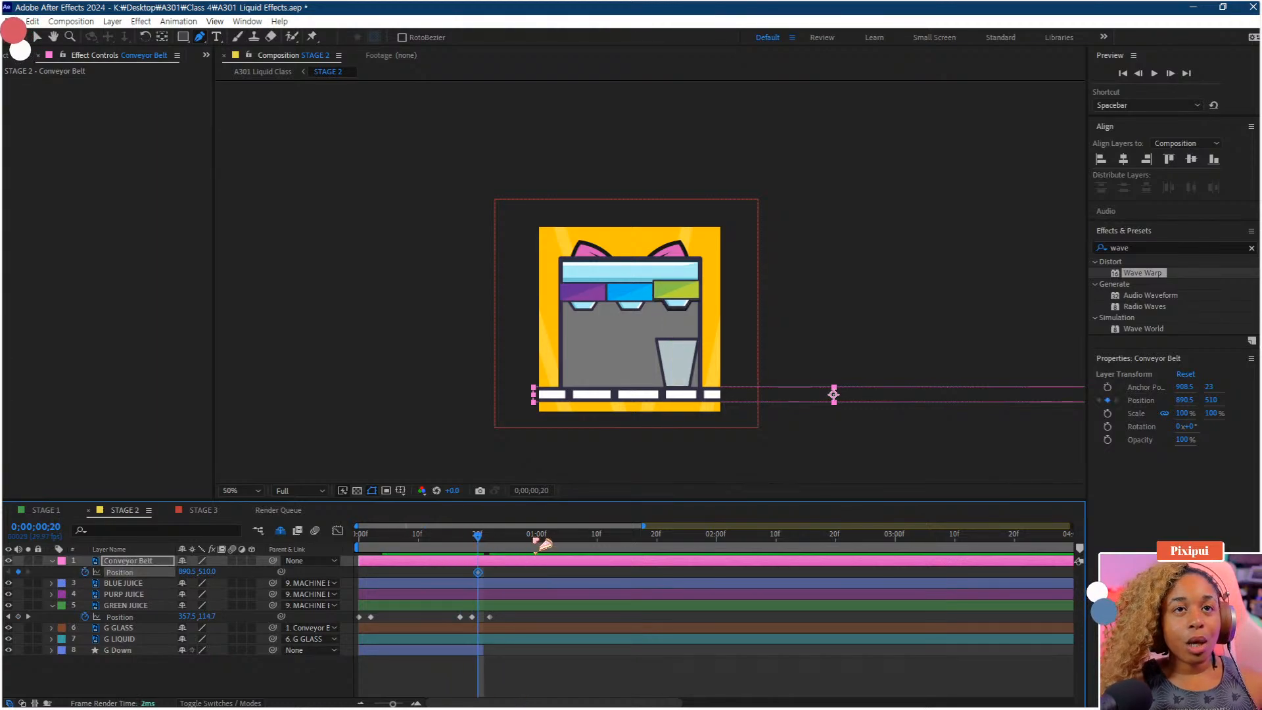
click(486, 544)
click(491, 544)
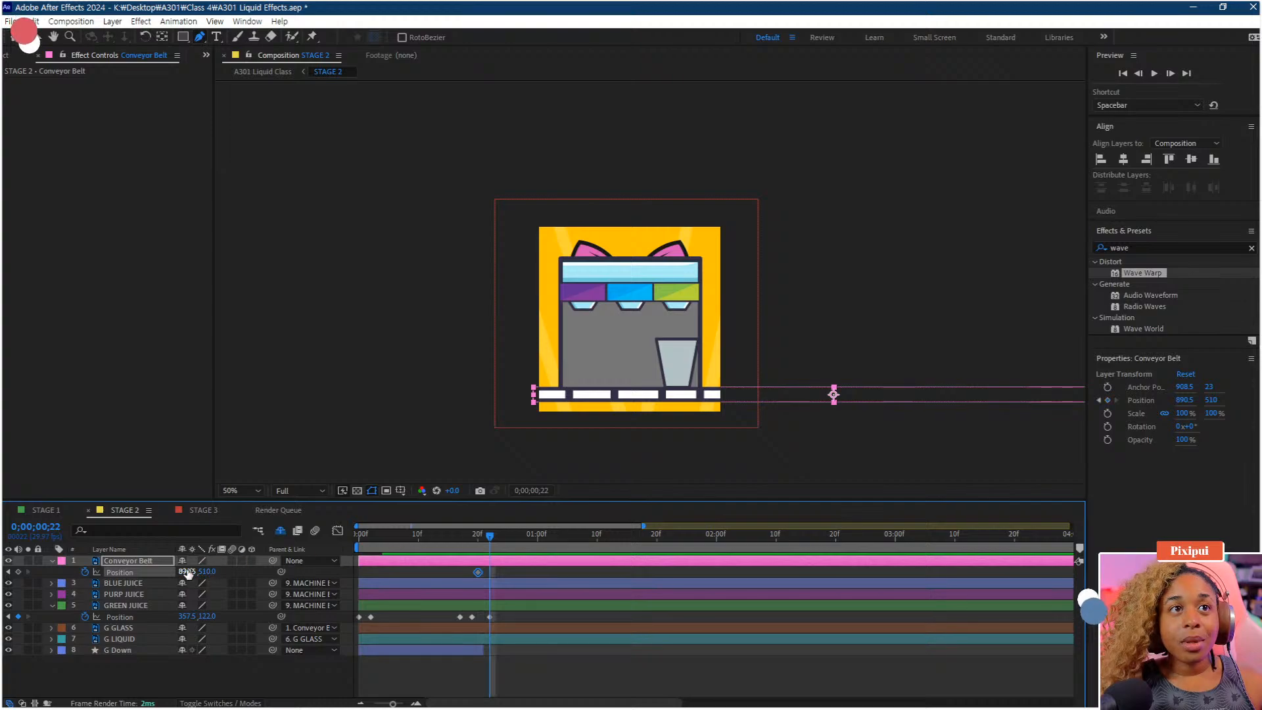
drag(188, 571, 90, 593)
drag(187, 572, 161, 574)
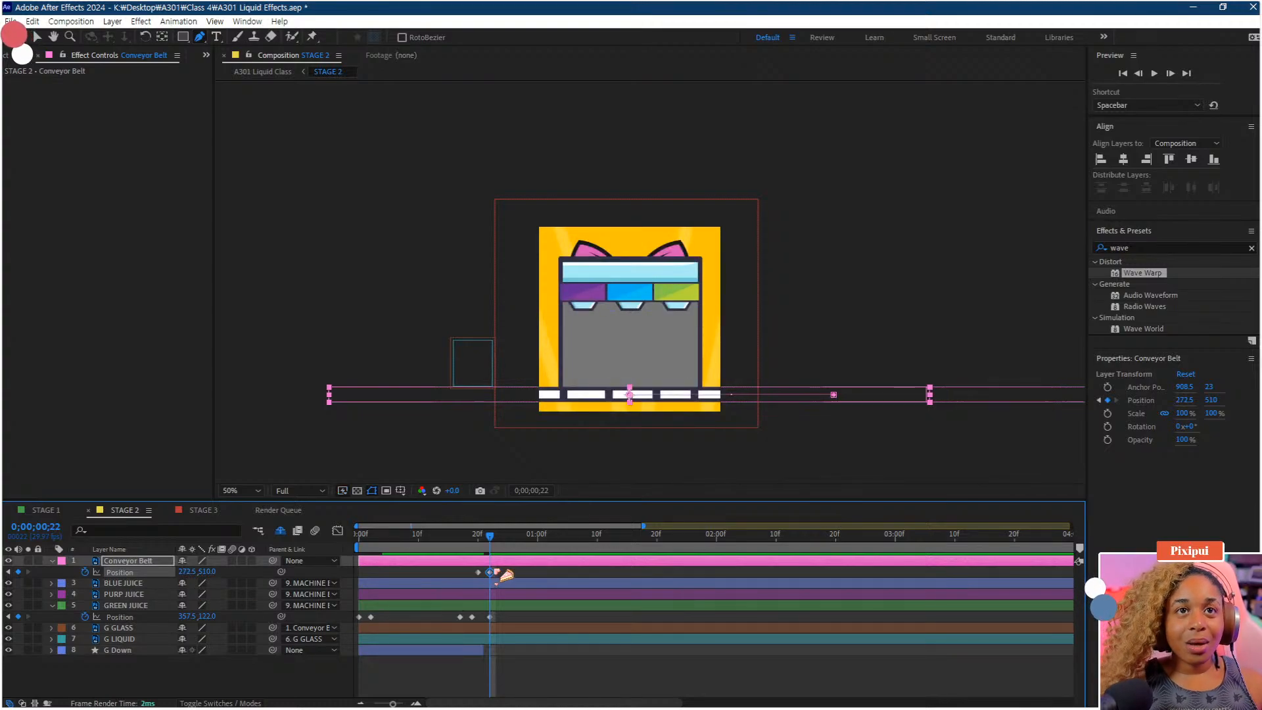
drag(486, 540, 396, 542)
key(space)
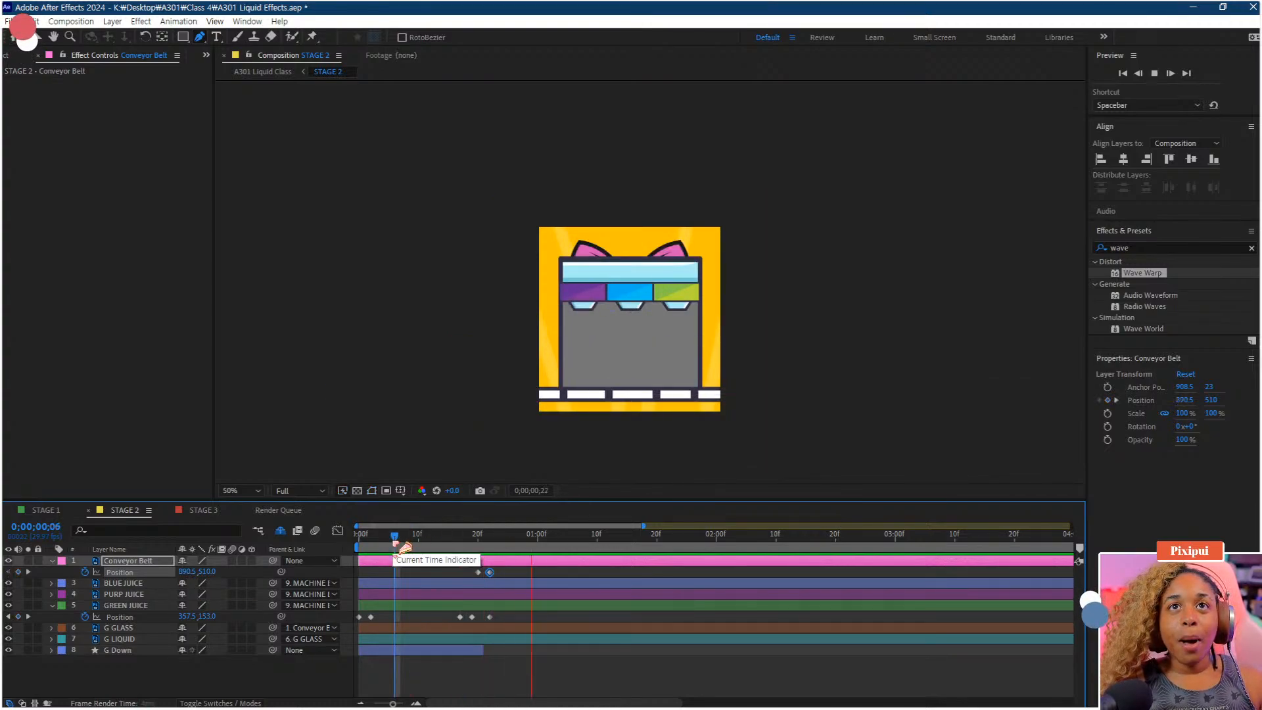
key(space)
Move the second conveyor Position keyframe later to about frame 1:02 and preview the slide
drag(490, 573, 556, 573)
click(450, 542)
key(space)
key(space)
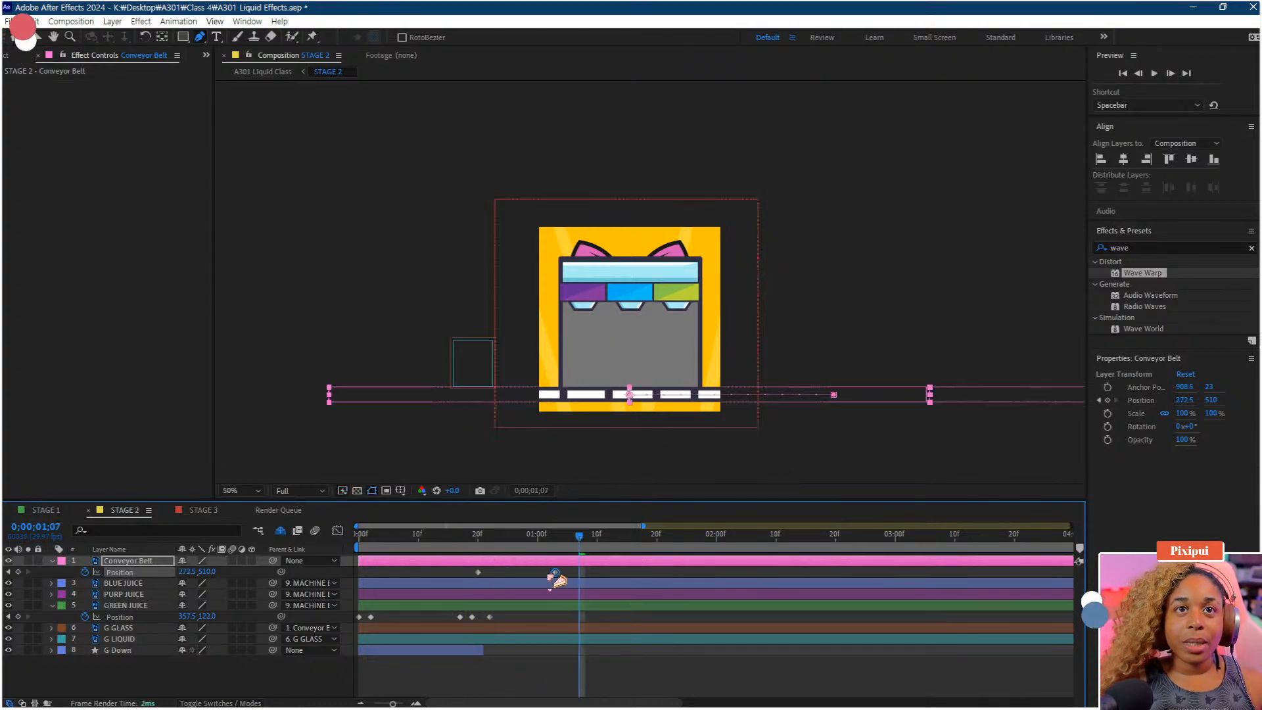
click(462, 543)
key(space)
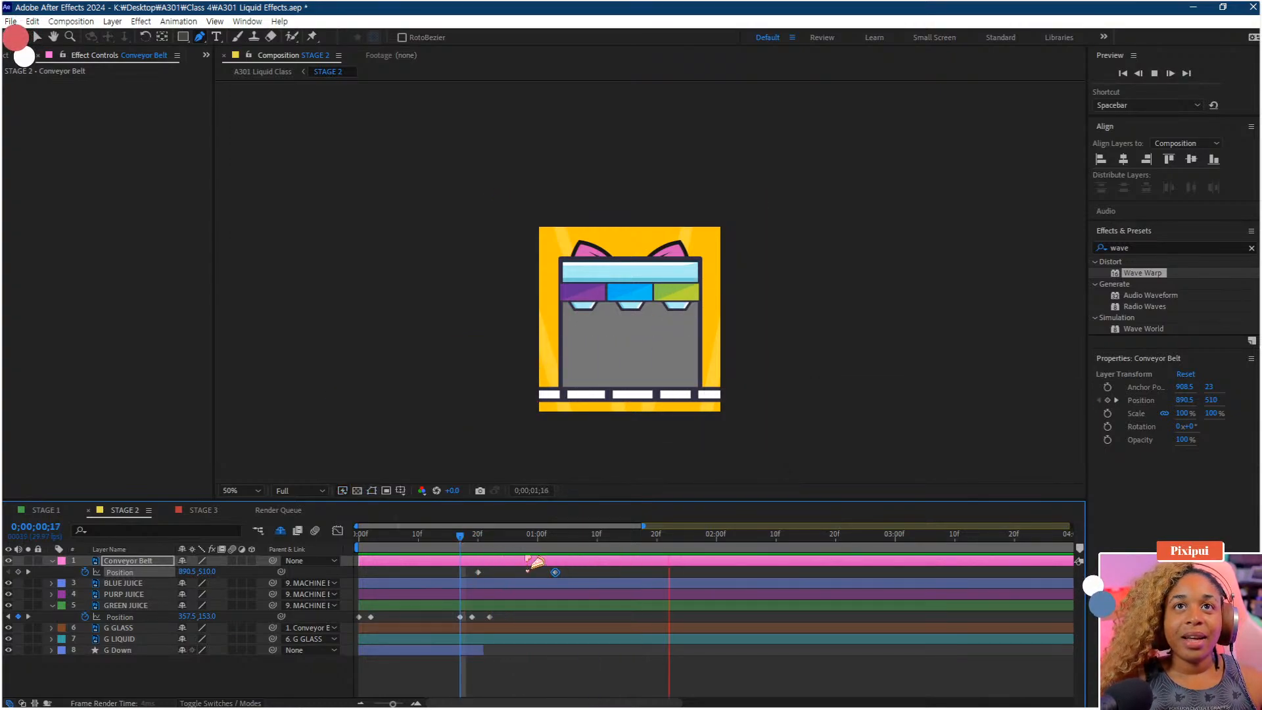
key(space)
drag(556, 573, 550, 573)
drag(450, 540, 217, 598)
key(space)
key(space)
key(space)
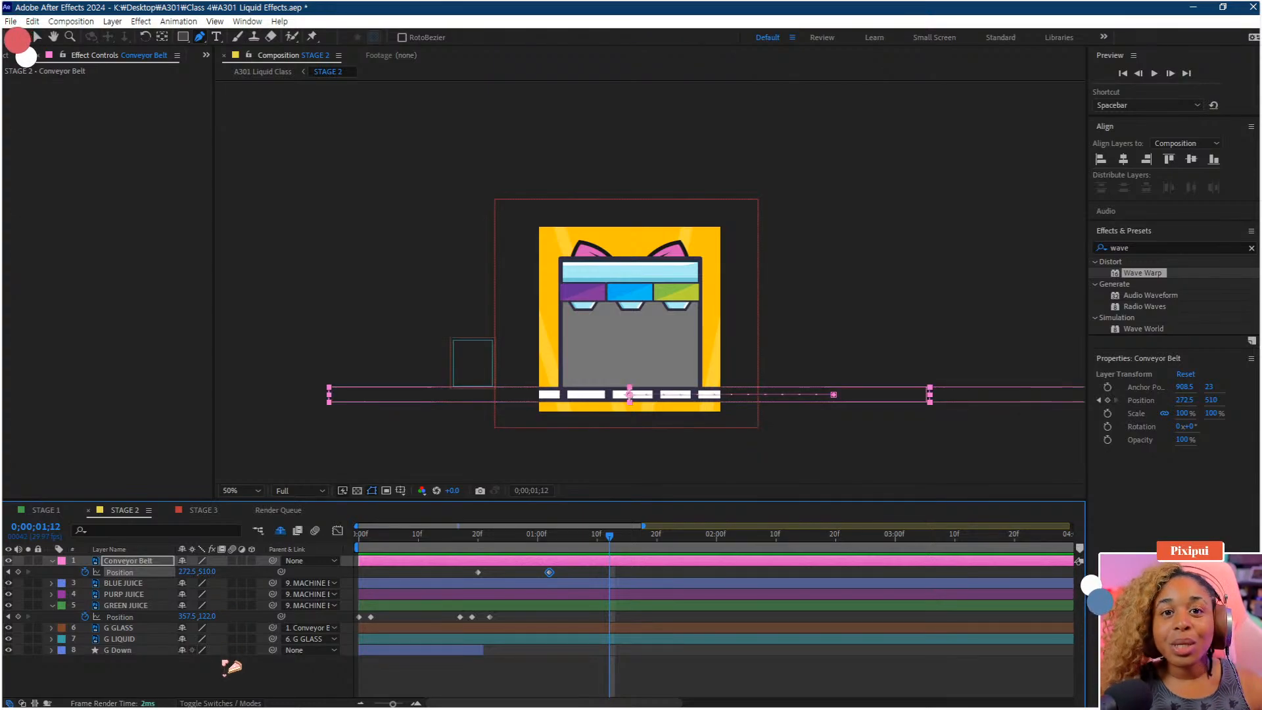
Move the G GLASS layer's anchor point to the bottom centre of the glass
click(132, 629)
drag(526, 534, 484, 534)
scroll(652, 376, up, 3)
scroll(653, 375, down, 1)
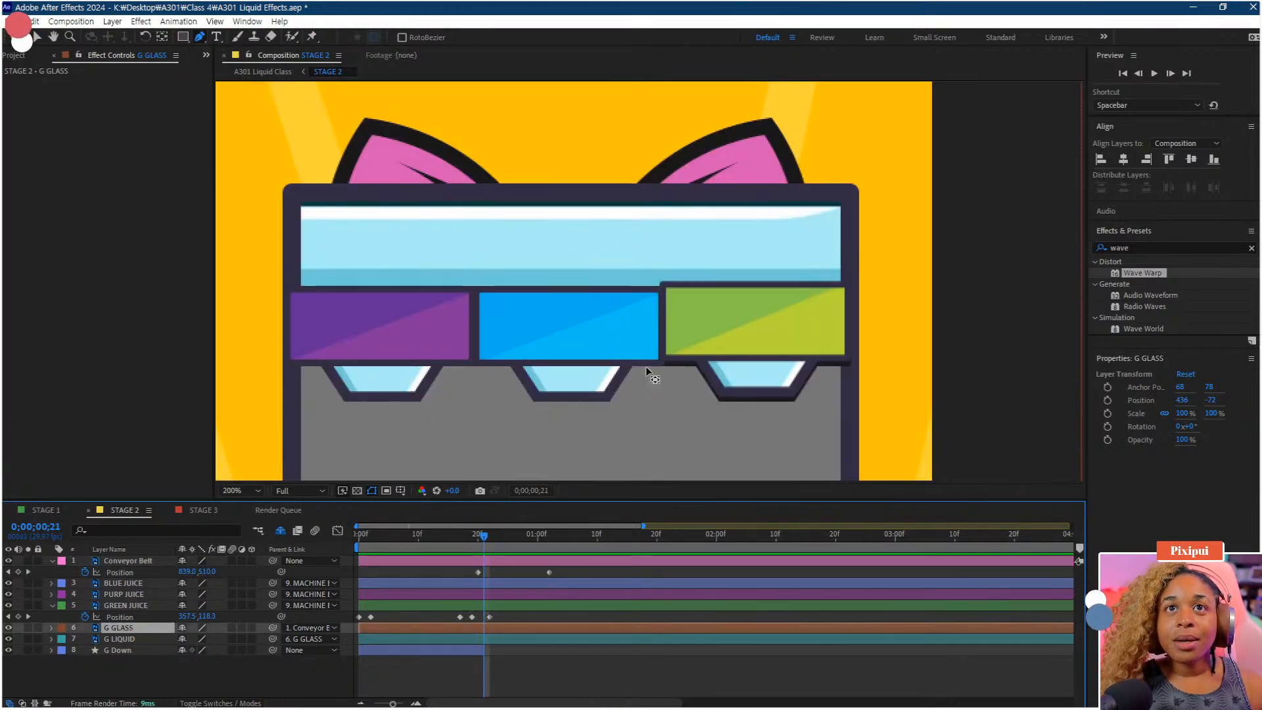
key(space)
drag(660, 369, 659, 226)
drag(684, 424, 613, 351)
key(y)
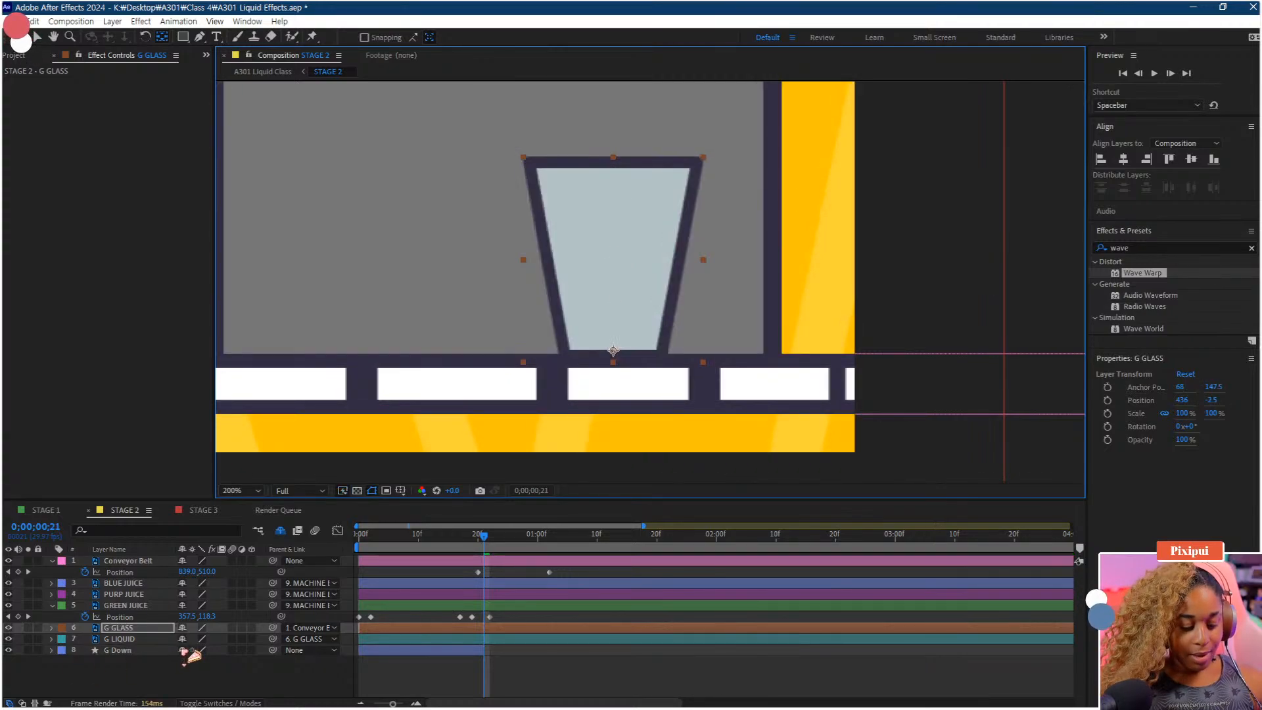
Add a Rotation keyframe of 0° on G GLASS at frame 20
key(r)
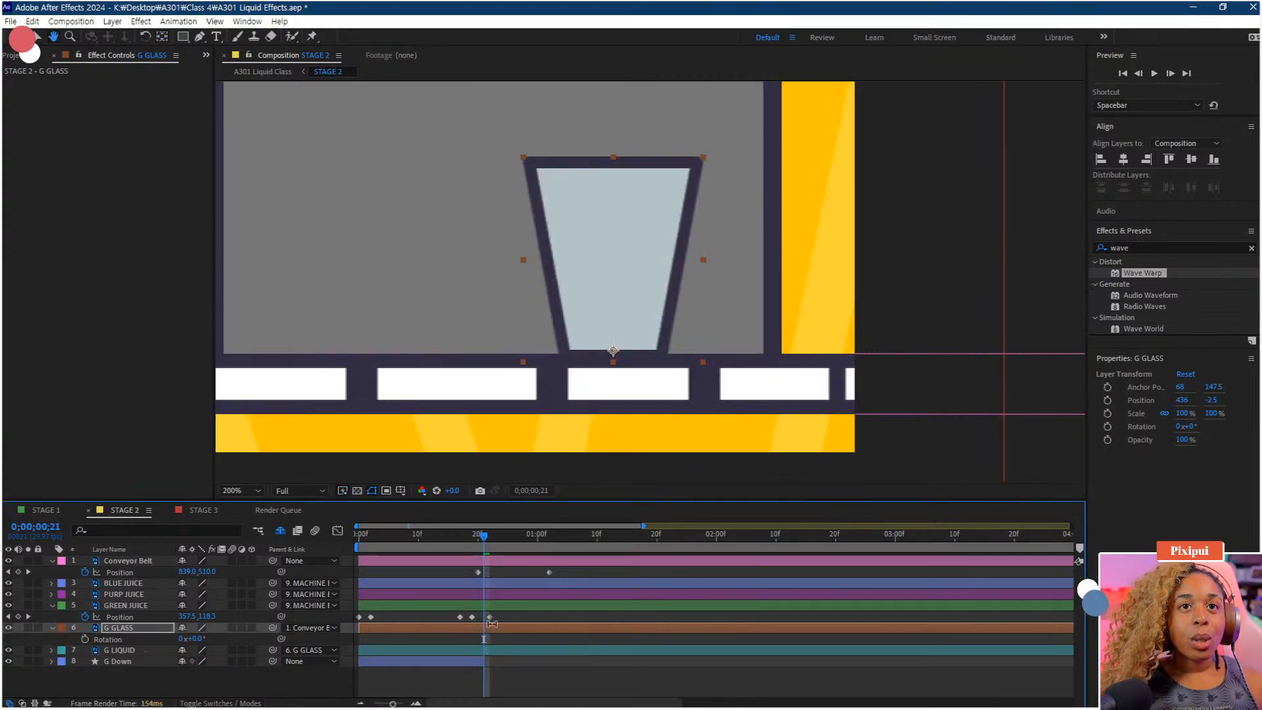
click(85, 639)
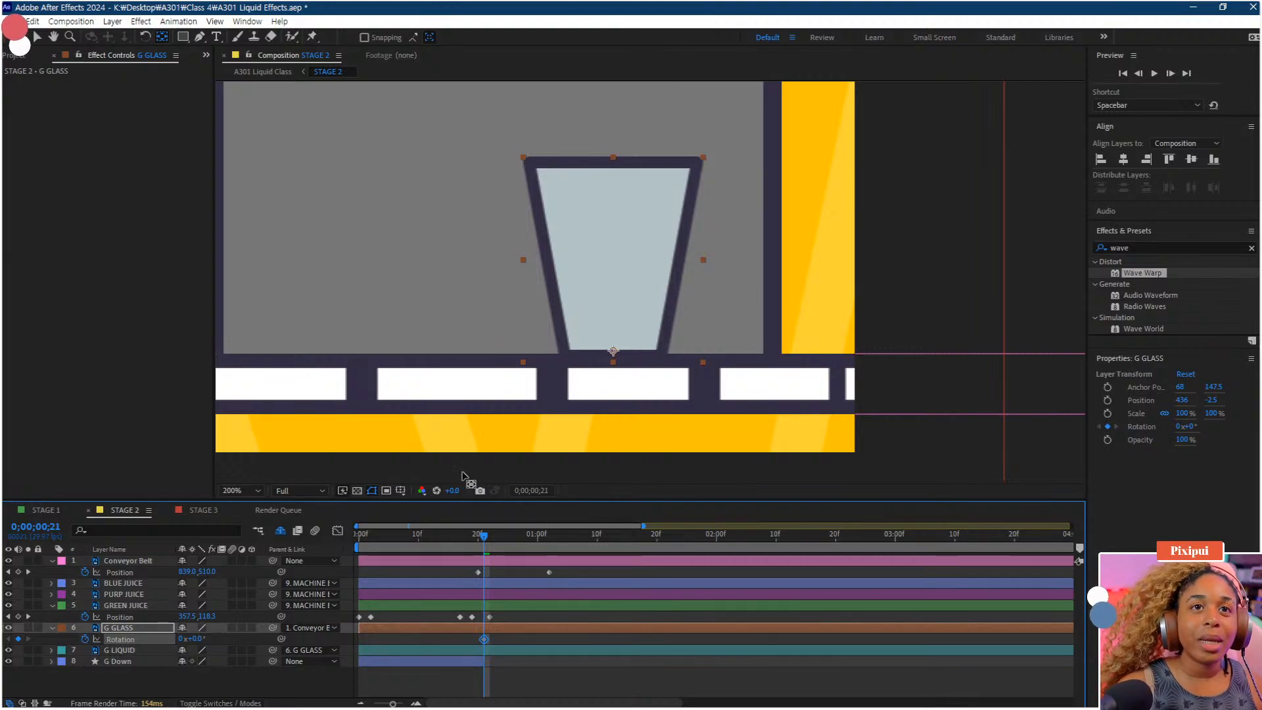
drag(485, 639, 478, 640)
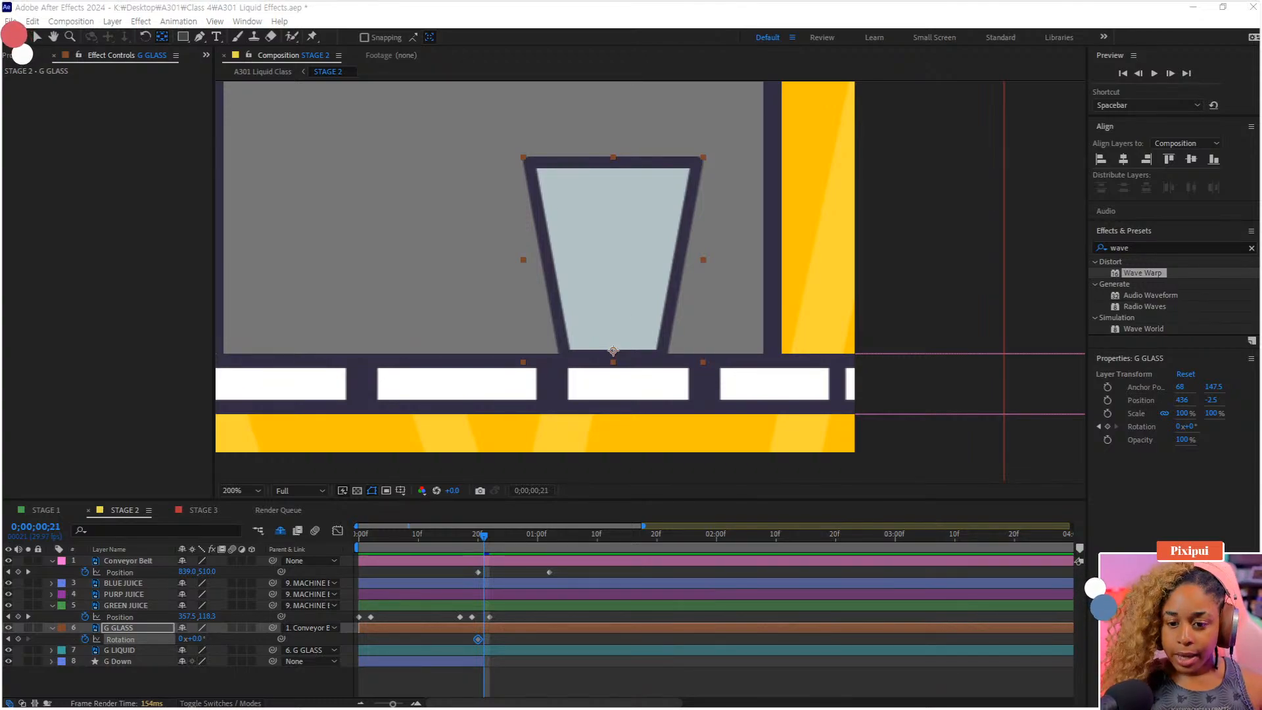
Switch to Sticky Notes and write a new note reading "ALT + ] = split lyr and del"
key(alt+Tab)
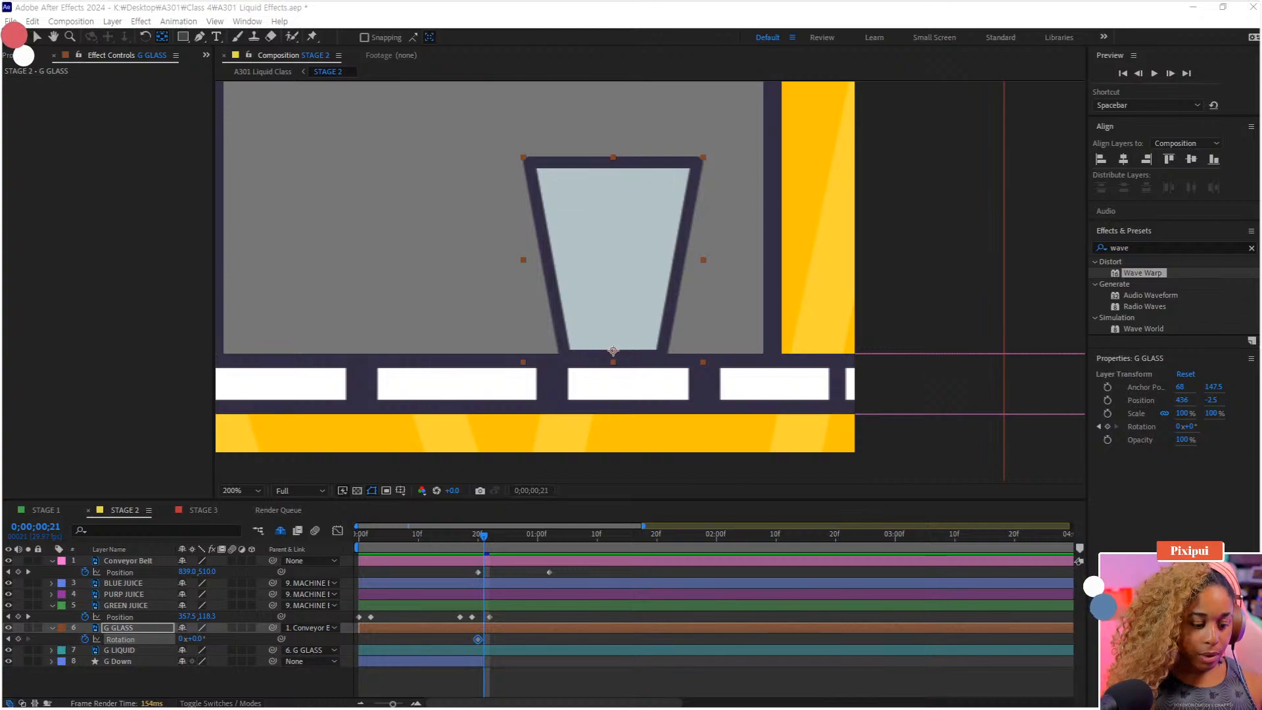
key(ctrl+n)
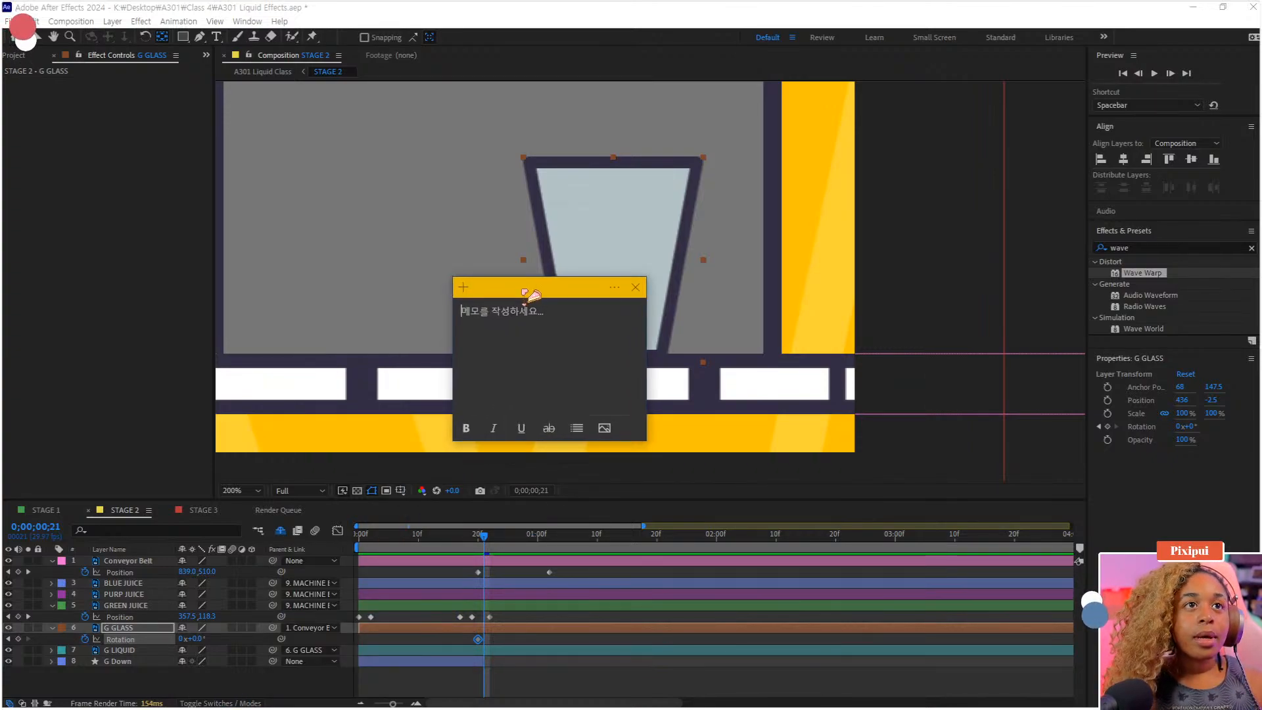
text(AL)
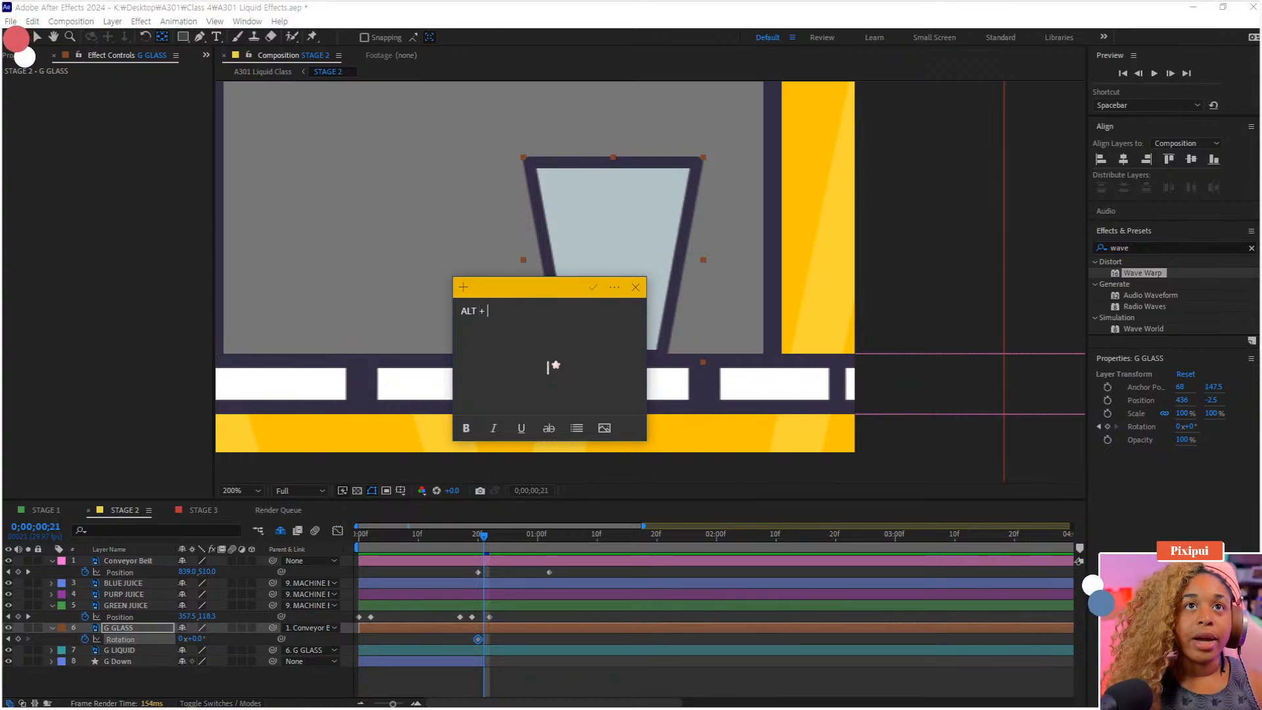
text(T +)
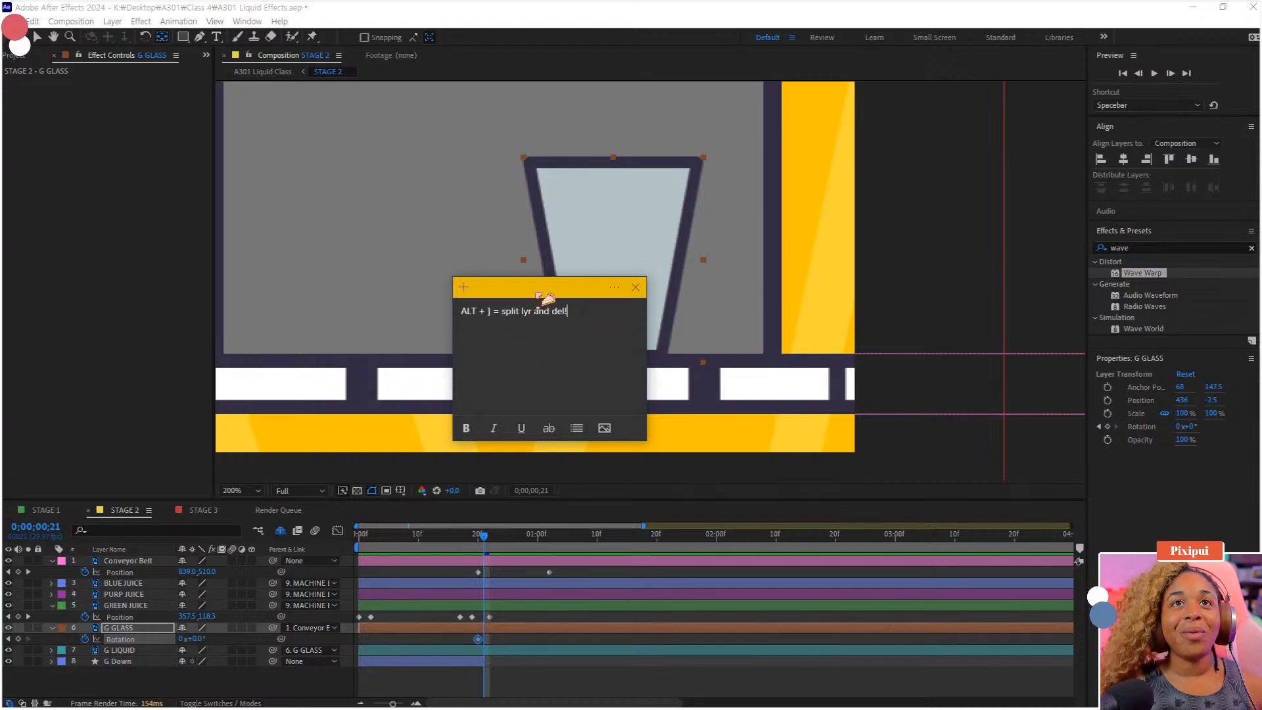
drag(542, 290, 544, 0)
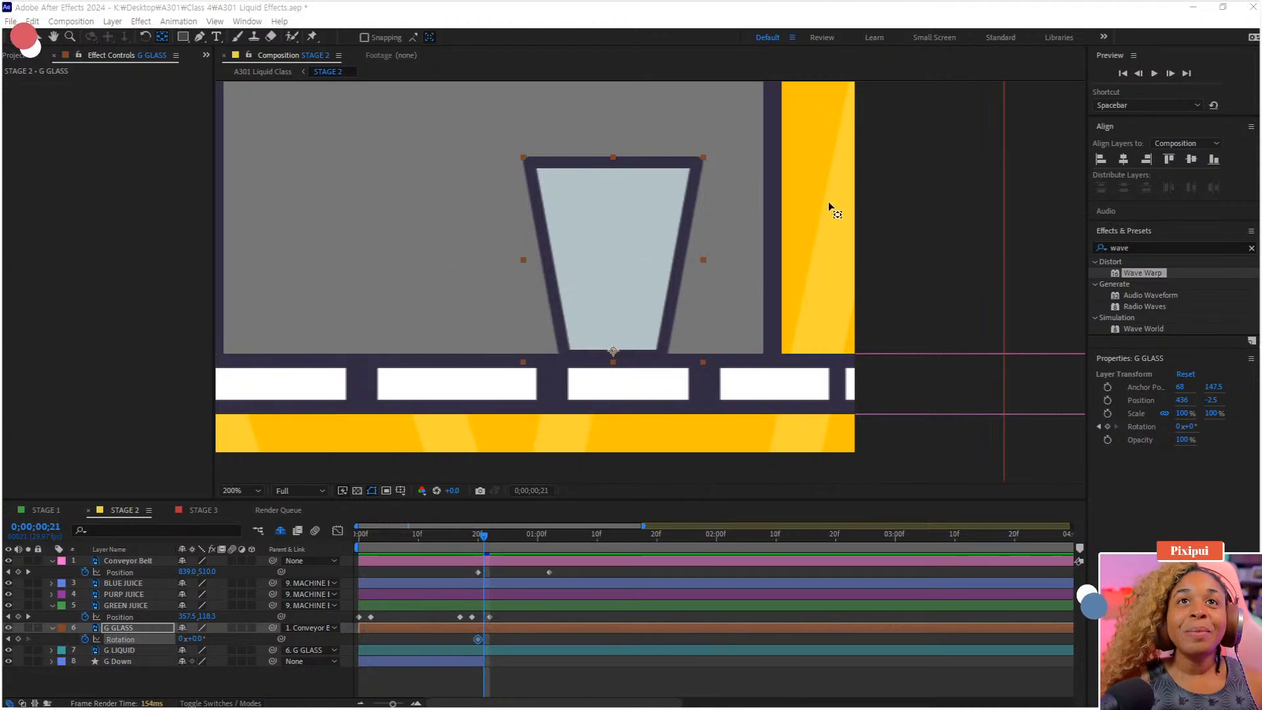
click(914, 25)
At frame 21, set the glass's Rotation to 11° so it tips over, and preview
scroll(681, 268, down, 2)
scroll(680, 268, up, 1)
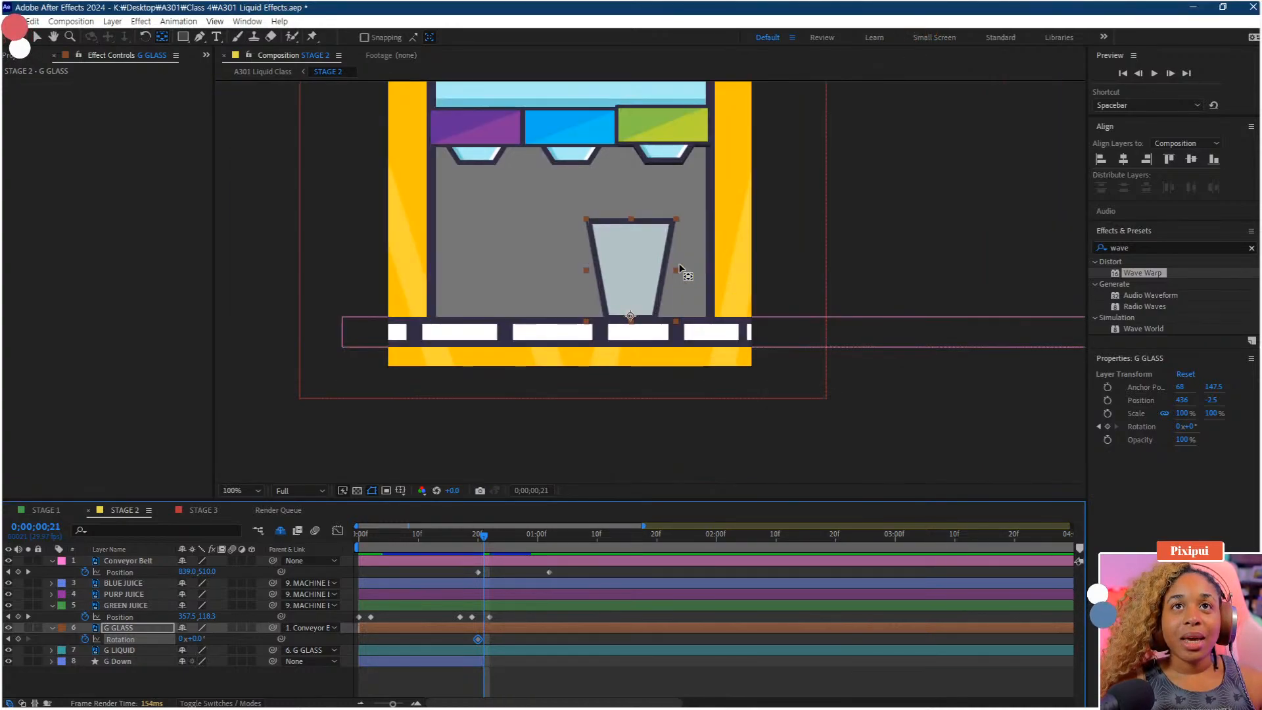
click(477, 543)
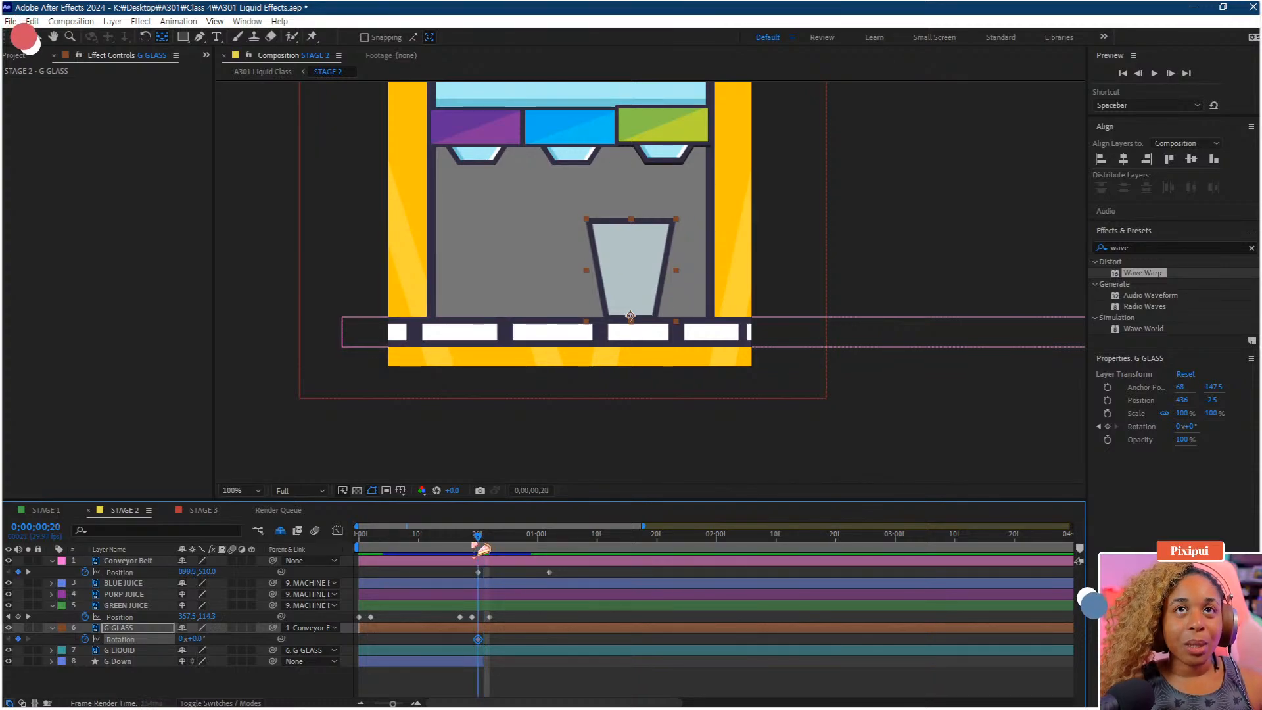
click(484, 548)
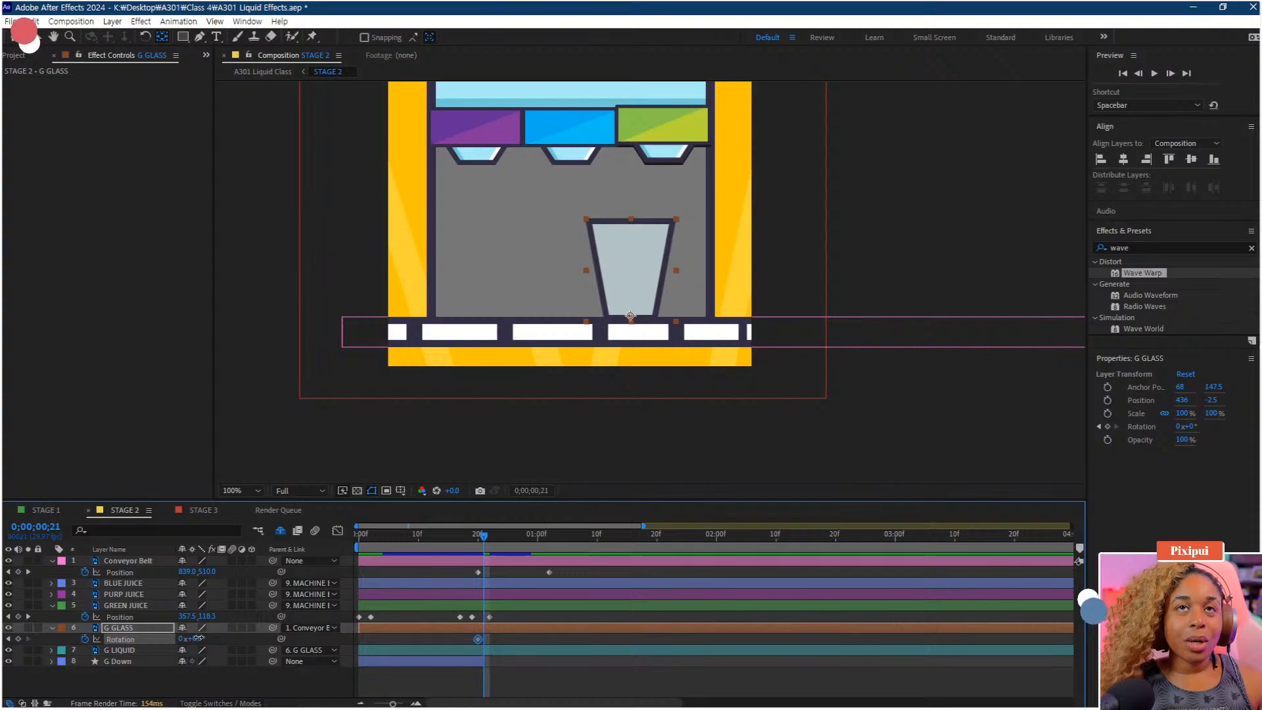
drag(196, 639, 206, 638)
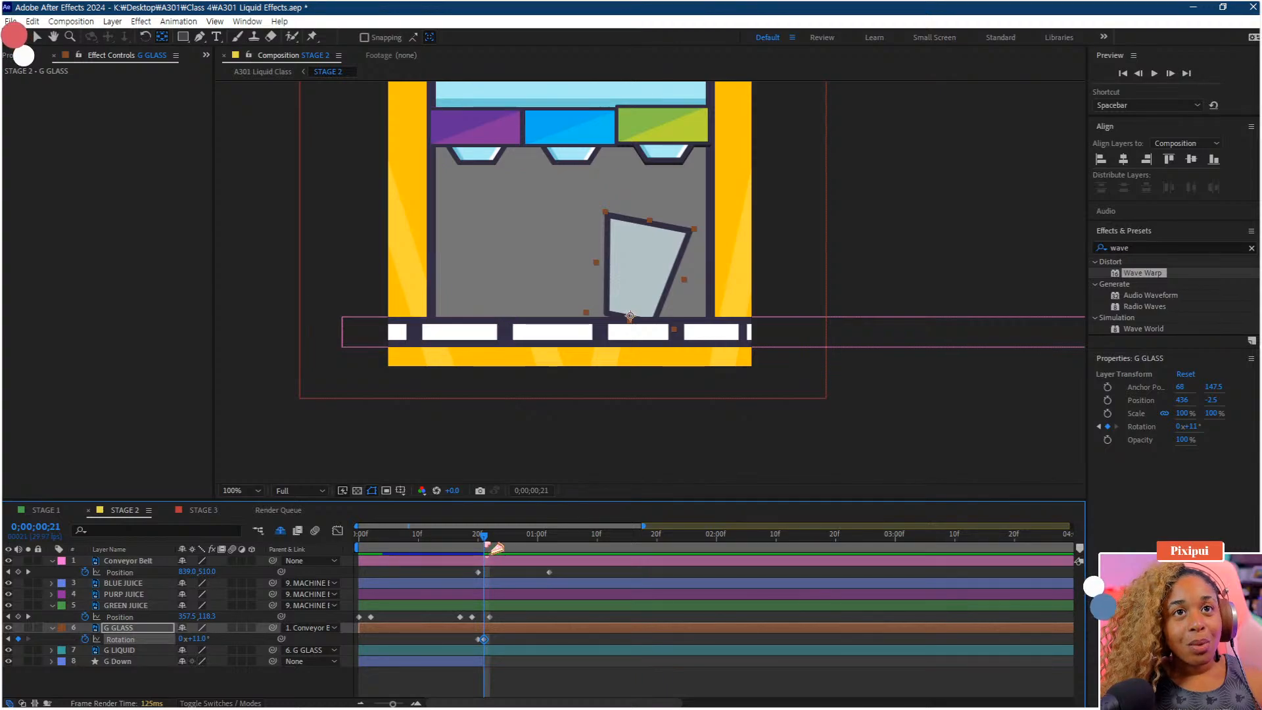
drag(485, 536, 468, 536)
key(space)
key(space)
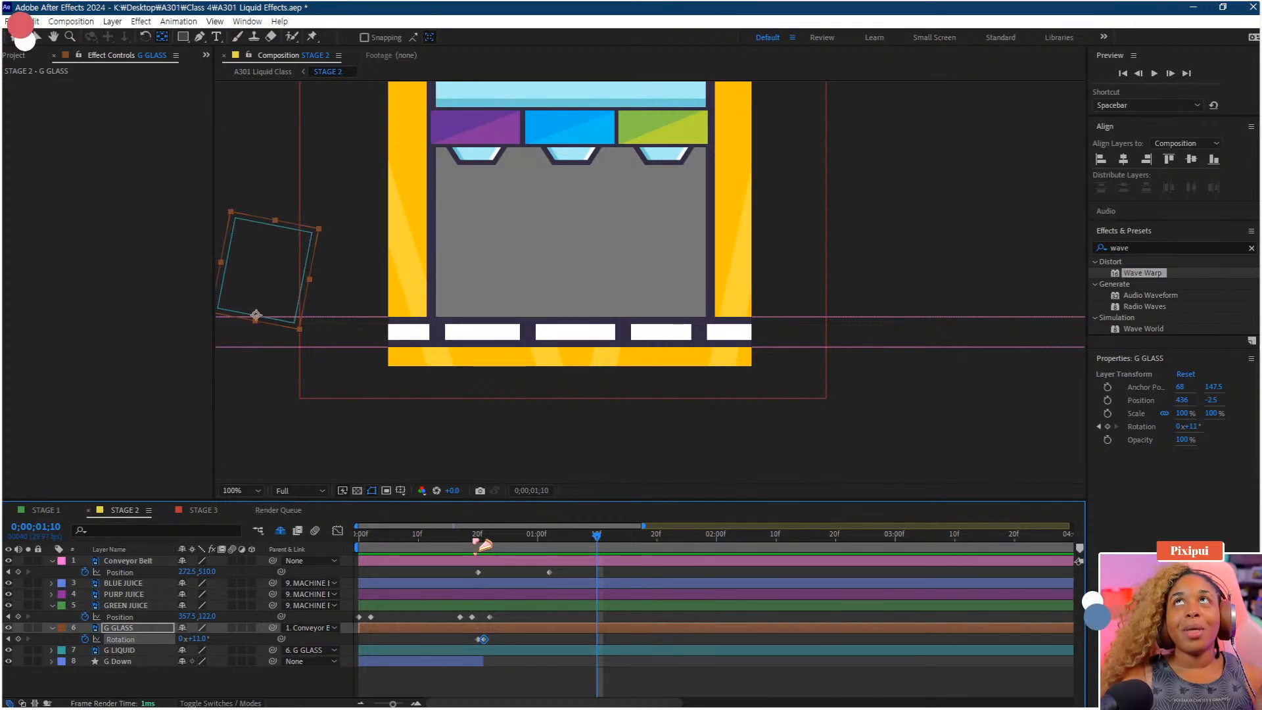
Shift the conveyor belt's Position keyframes and the glass's Rotation keyframes a few frames later, previewing the timing
key(space)
scroll(612, 296, down, 1)
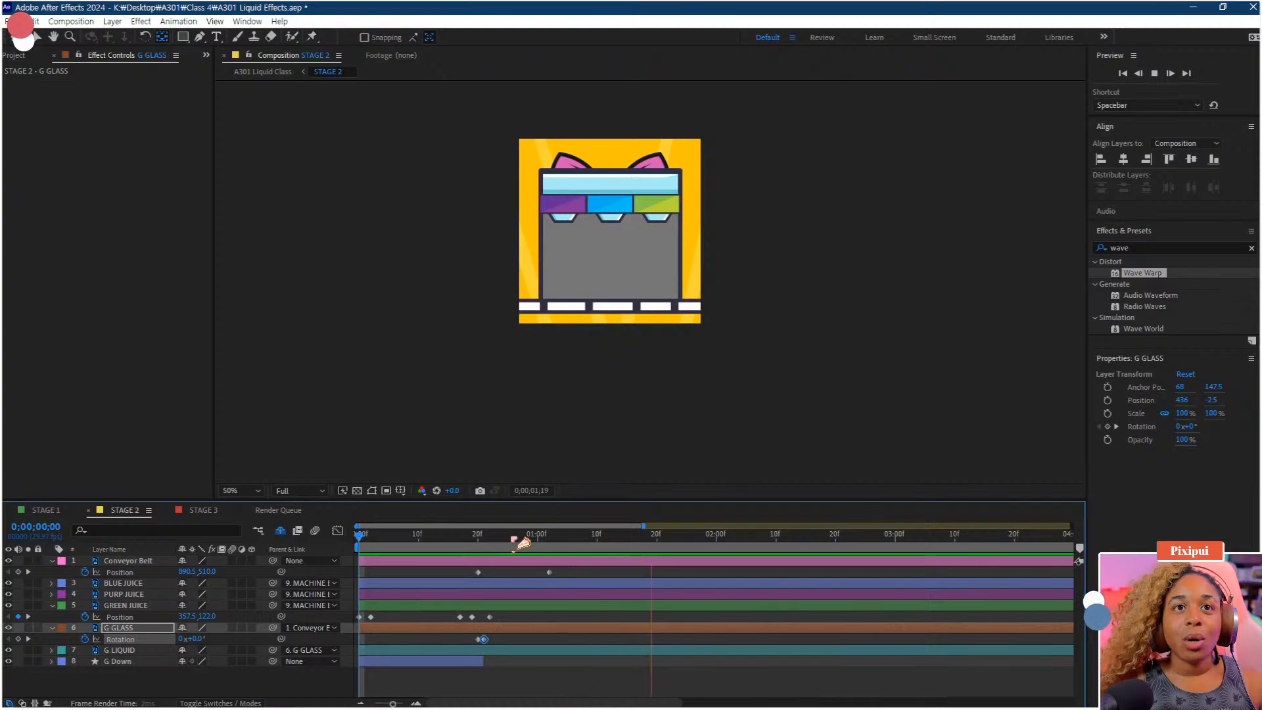
key(space)
click(467, 565)
drag(464, 568, 585, 583)
drag(506, 638, 455, 650)
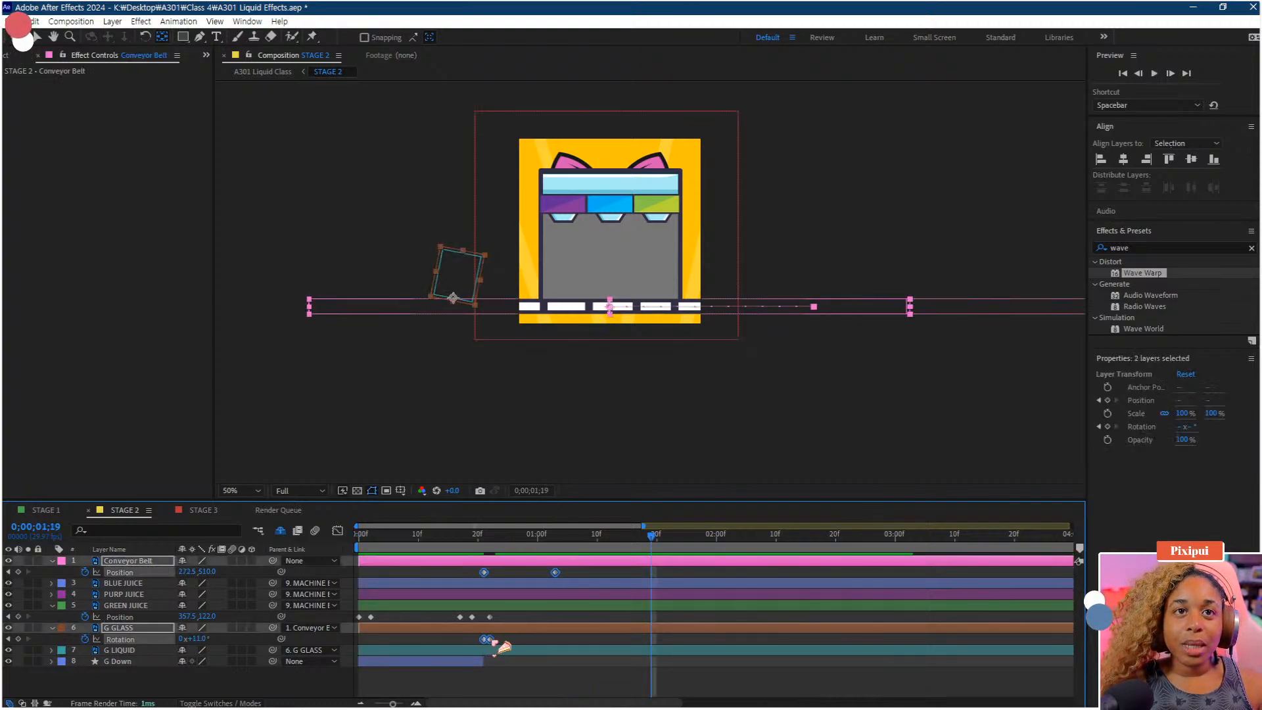
click(464, 537)
key(space)
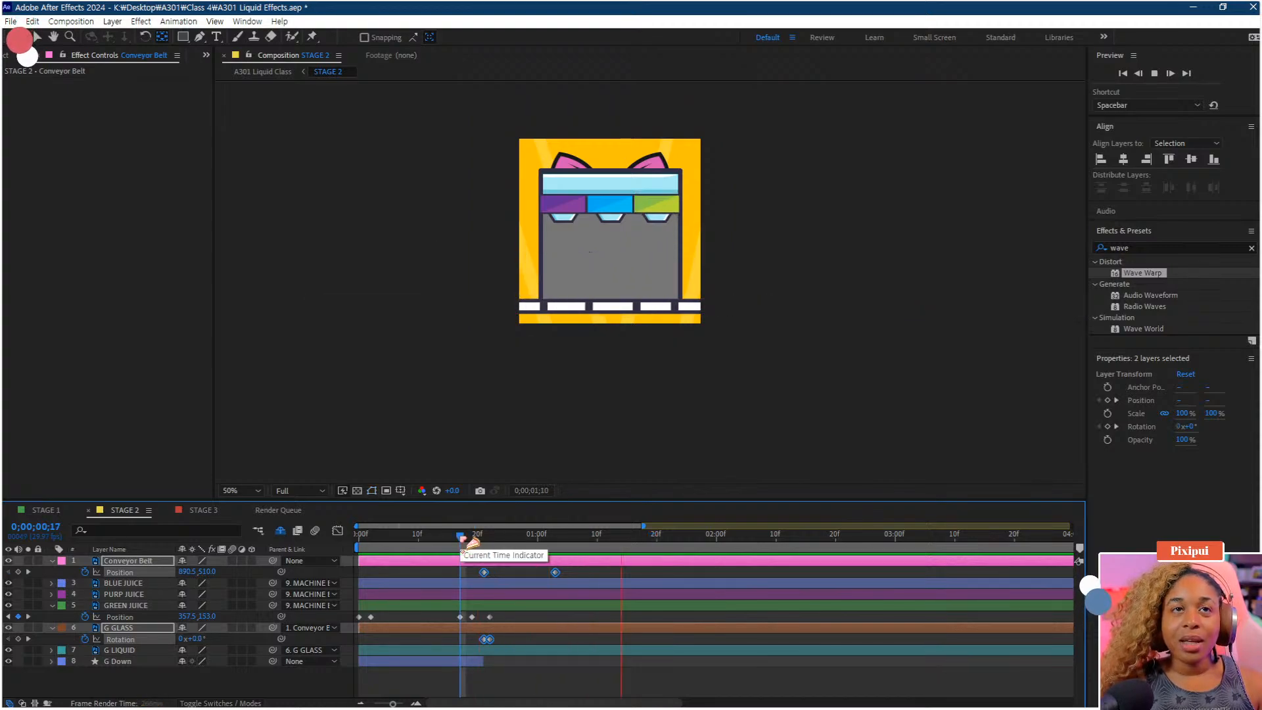
key(space)
click(436, 537)
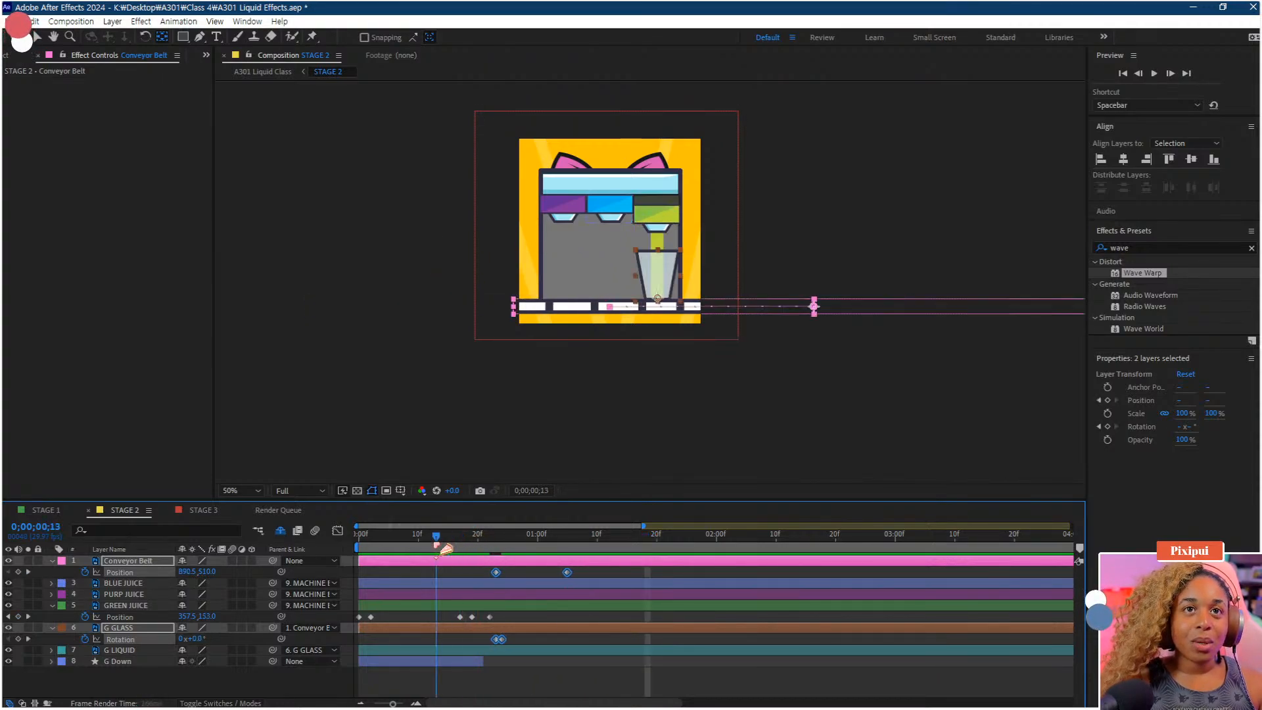
key(space)
key(space)
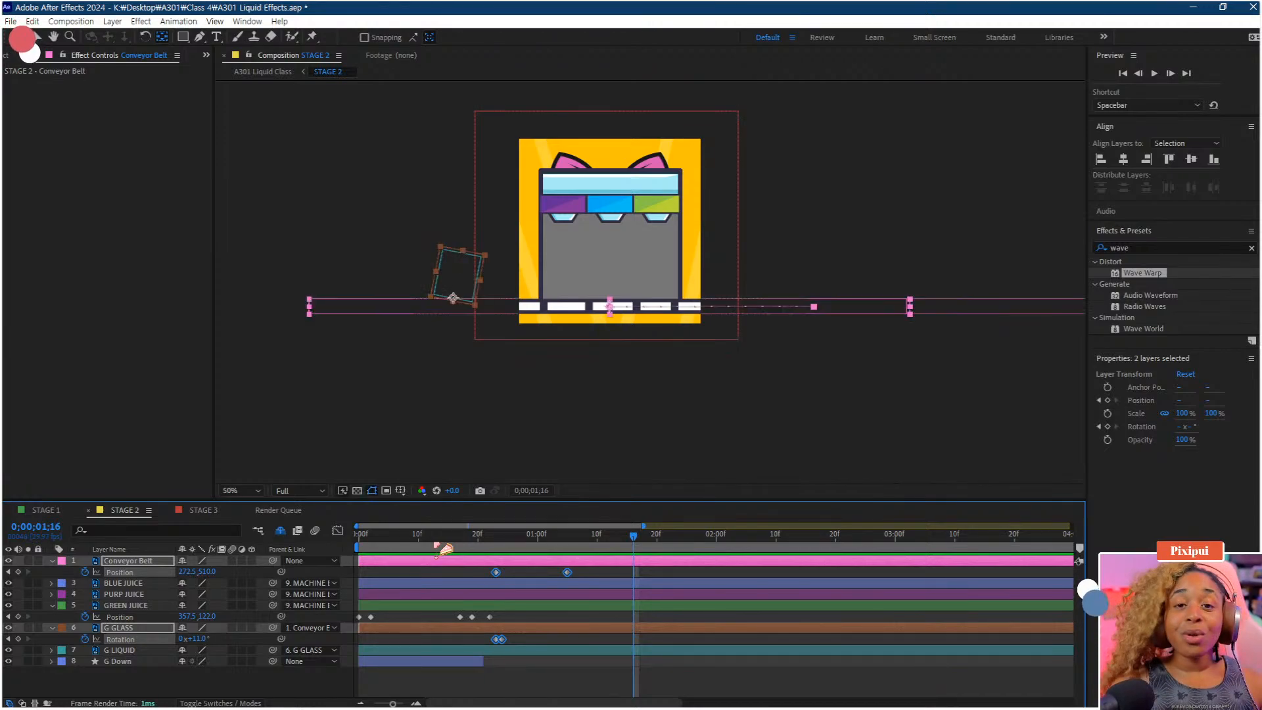
At frame 0, pick the Rectangle tool and set its fill to the green juice colour B7D335 using the eyedropper
click(559, 681)
click(448, 535)
drag(452, 557, 358, 571)
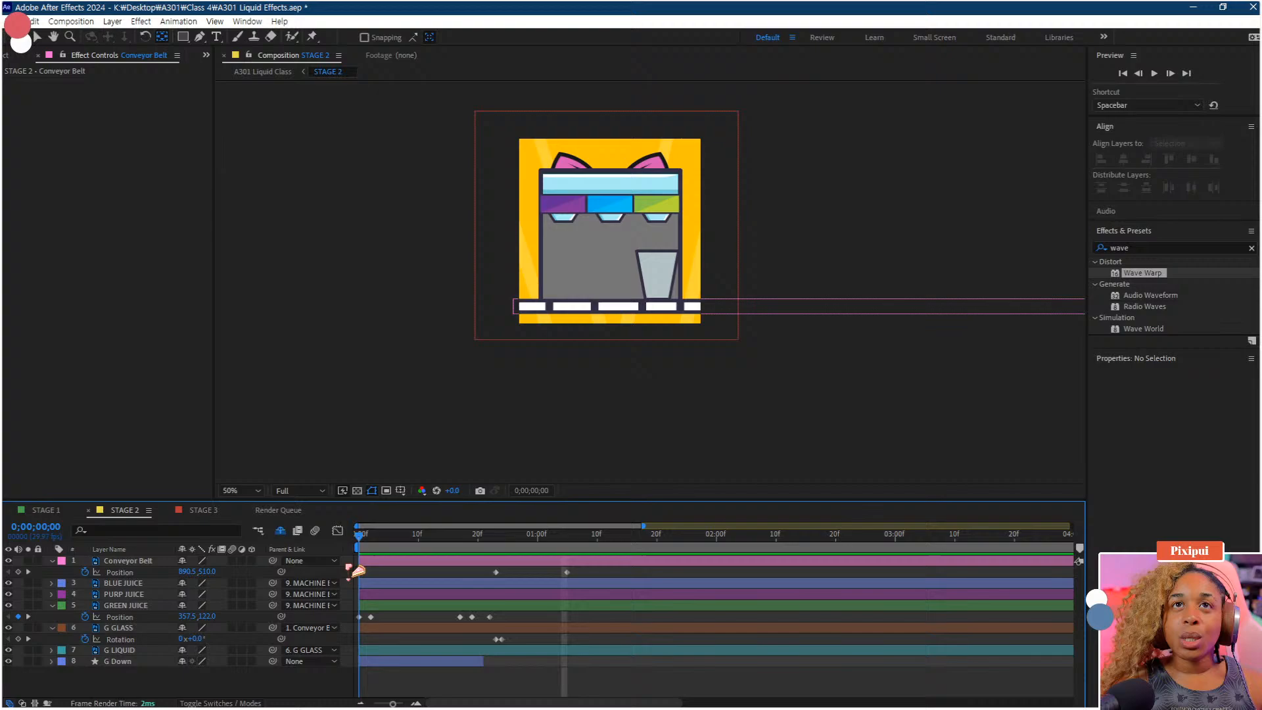
click(135, 662)
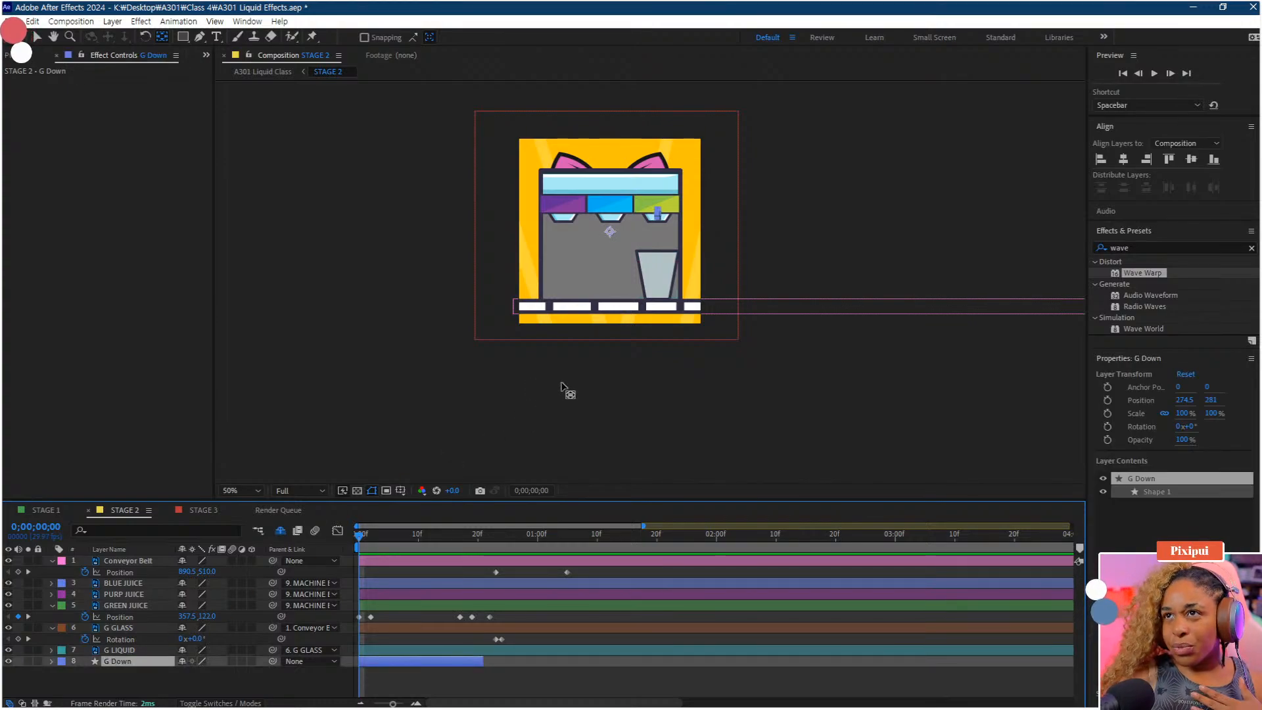
click(157, 682)
click(184, 37)
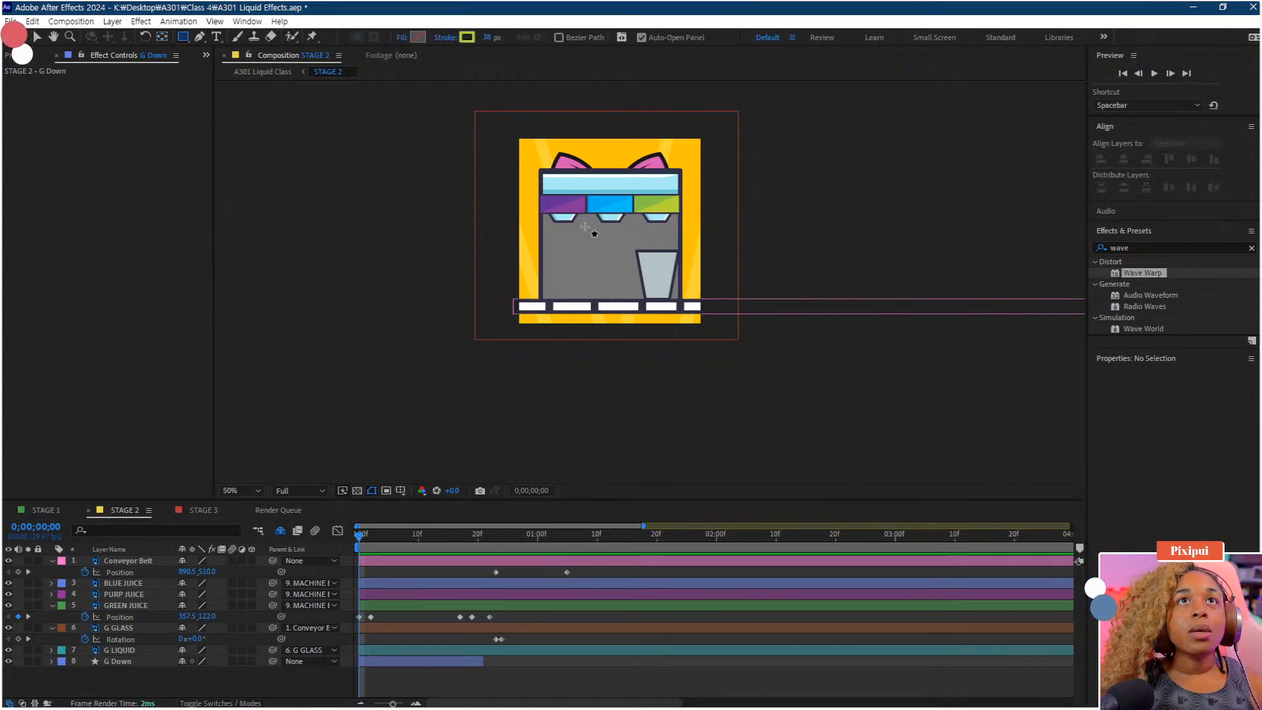
click(417, 37)
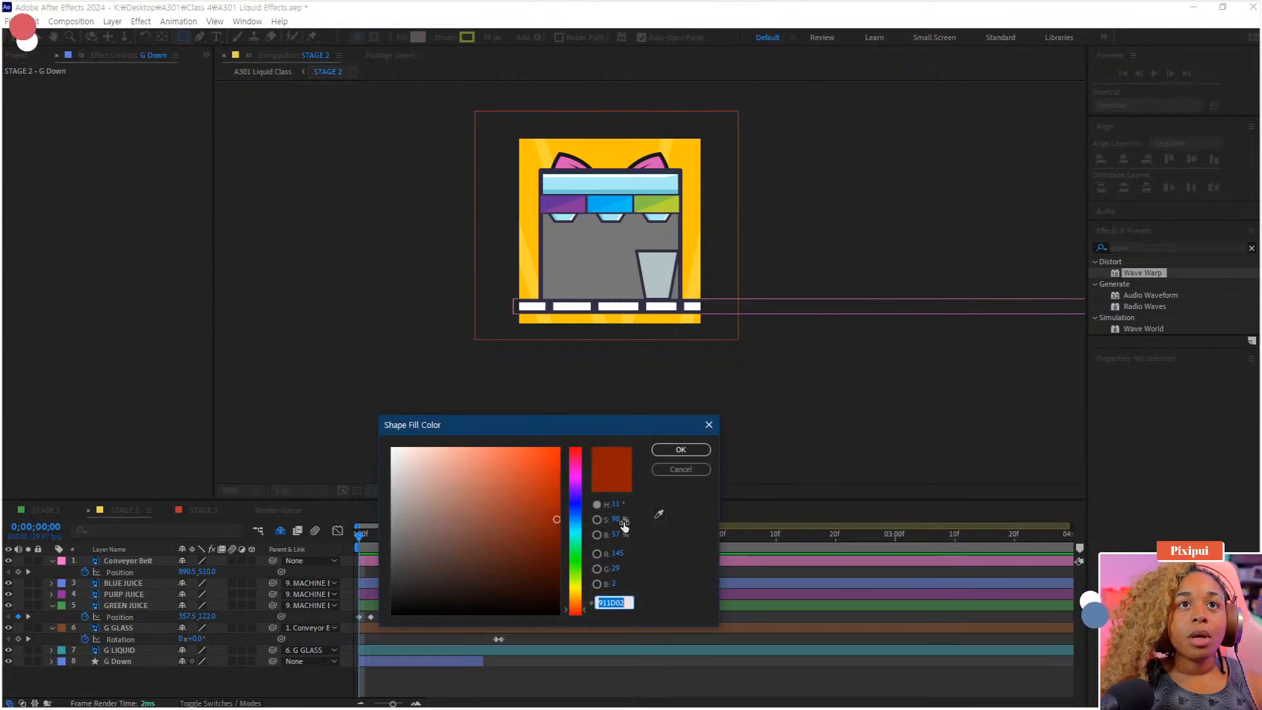
click(657, 204)
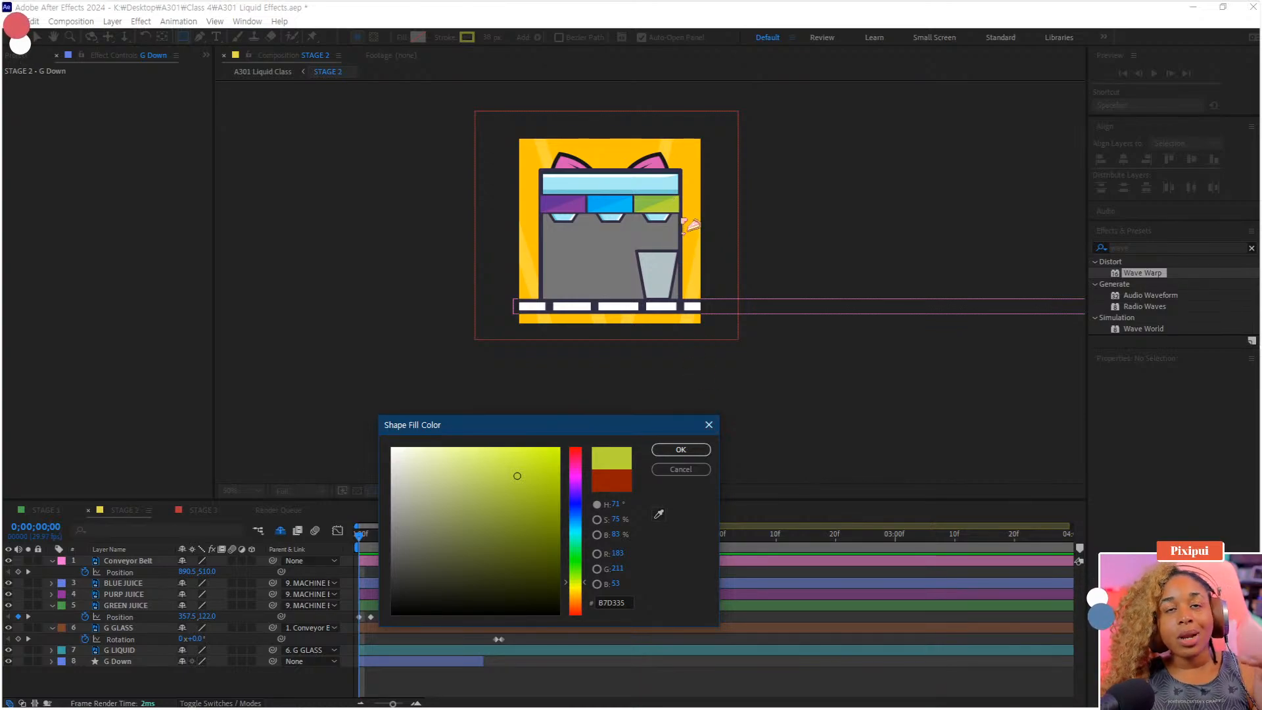
click(682, 450)
Turn off the rectangle's stroke and draw a green rectangle covering the lower part of the glass
click(446, 37)
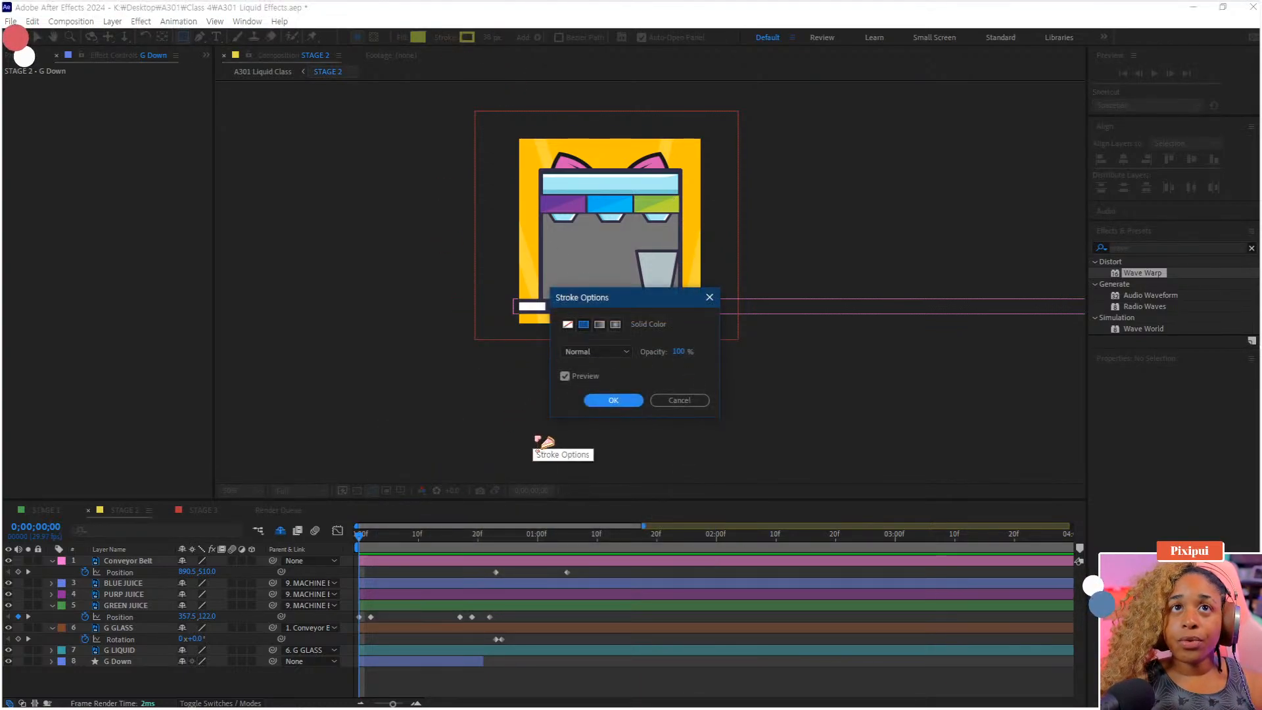
click(568, 324)
click(600, 403)
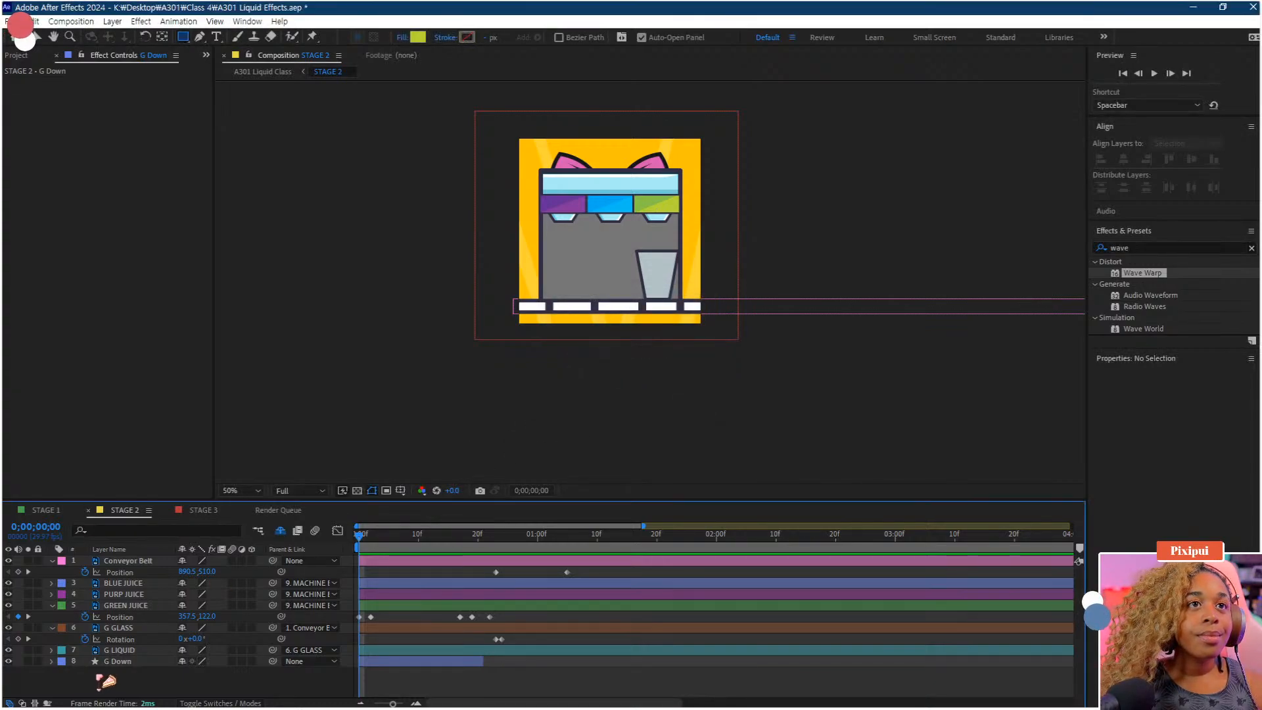
drag(616, 269, 699, 308)
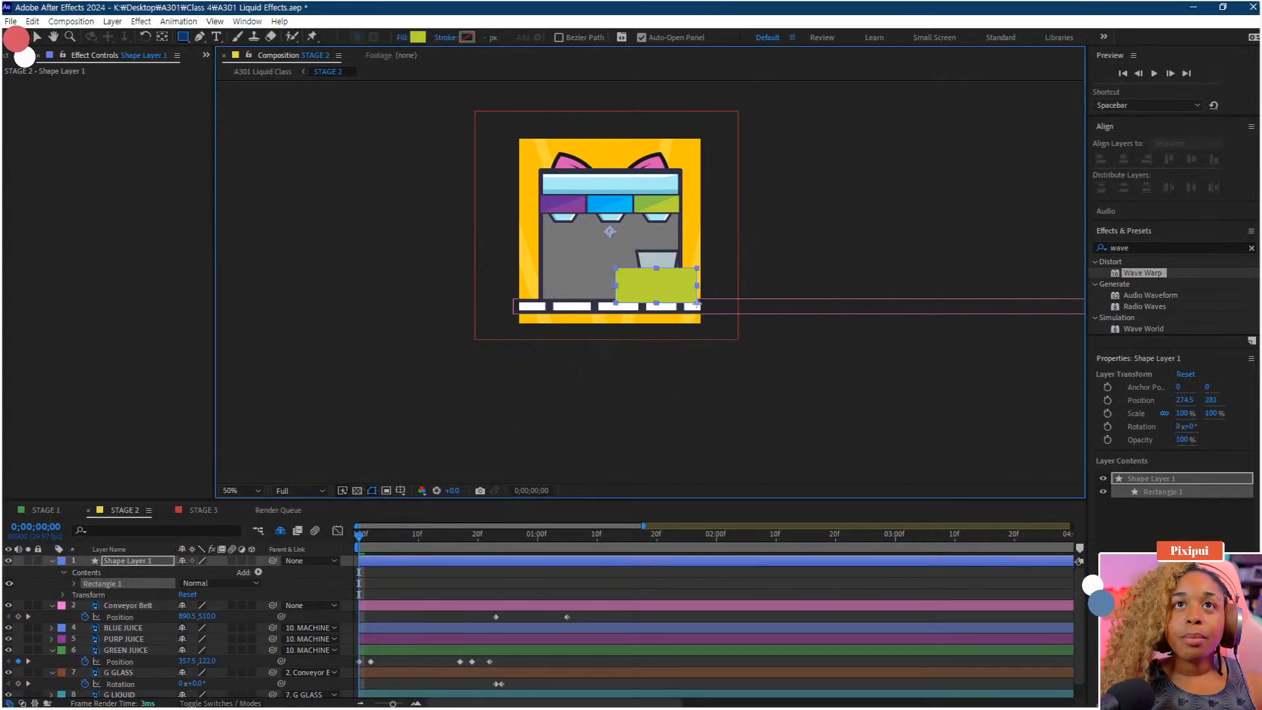
Move the new shape layer down the layer stack to sit just above G LIQUID
scroll(648, 278, up, 2)
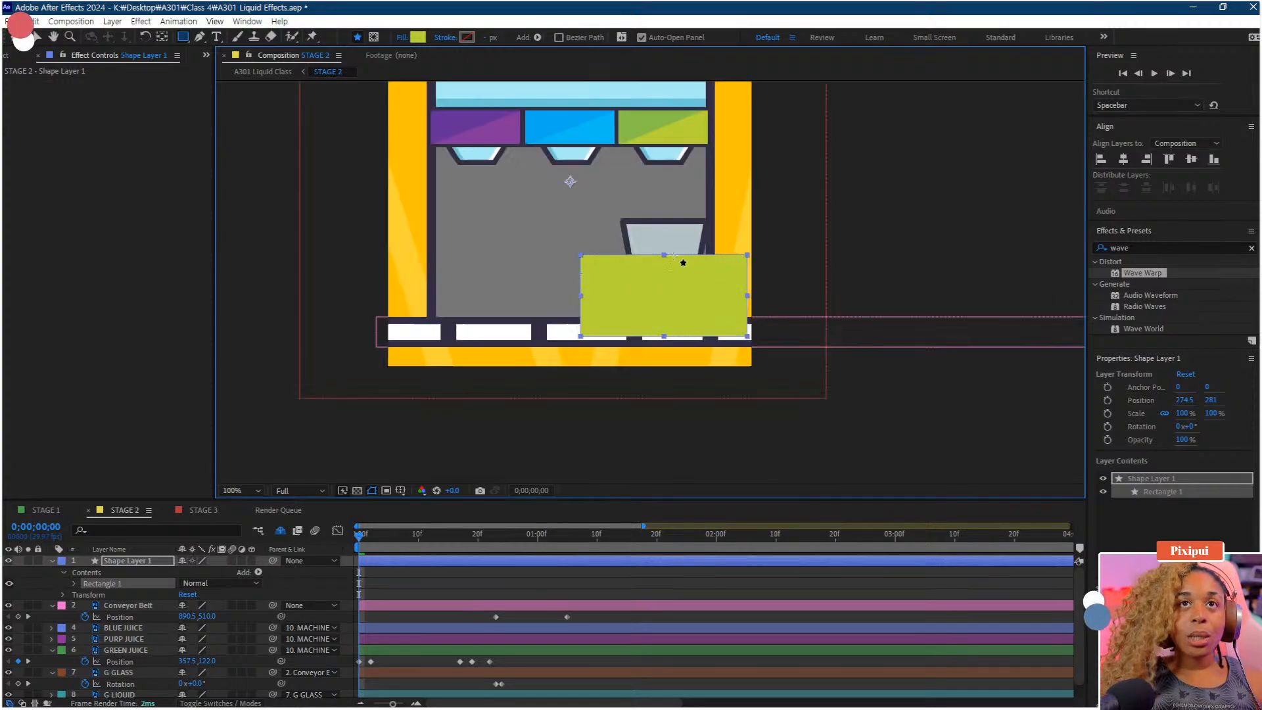
key(v)
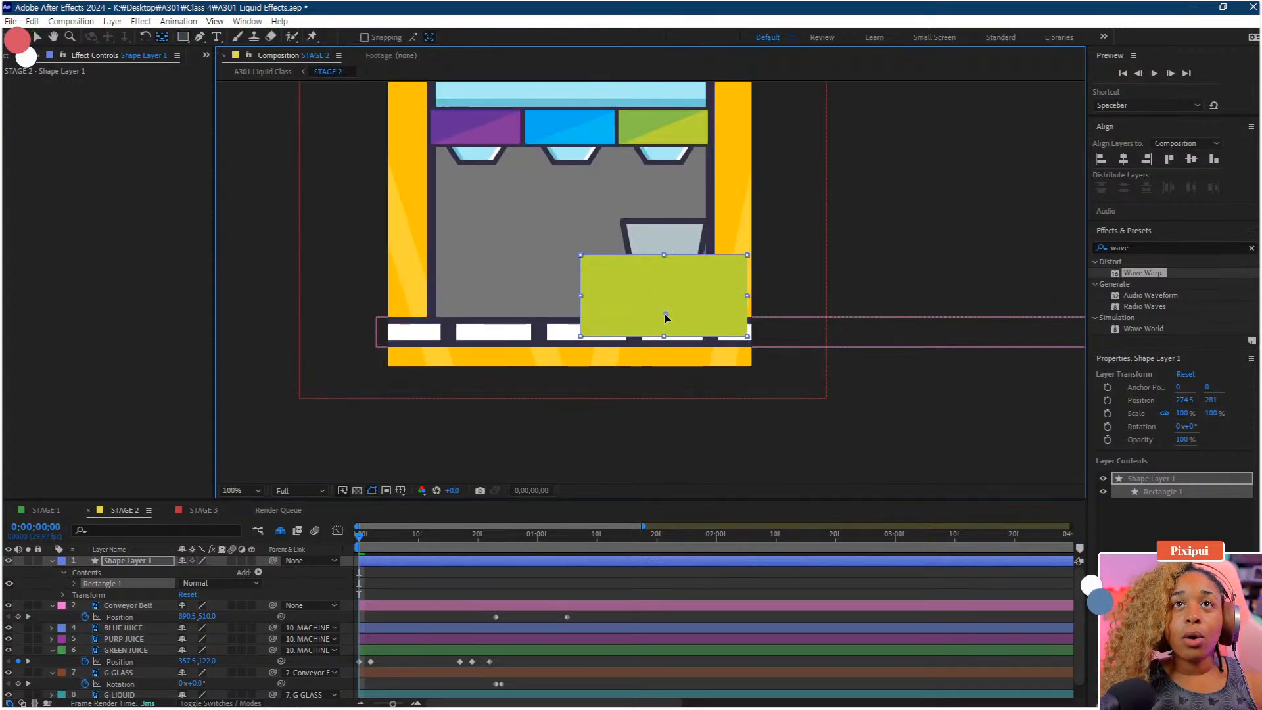
drag(140, 563, 140, 677)
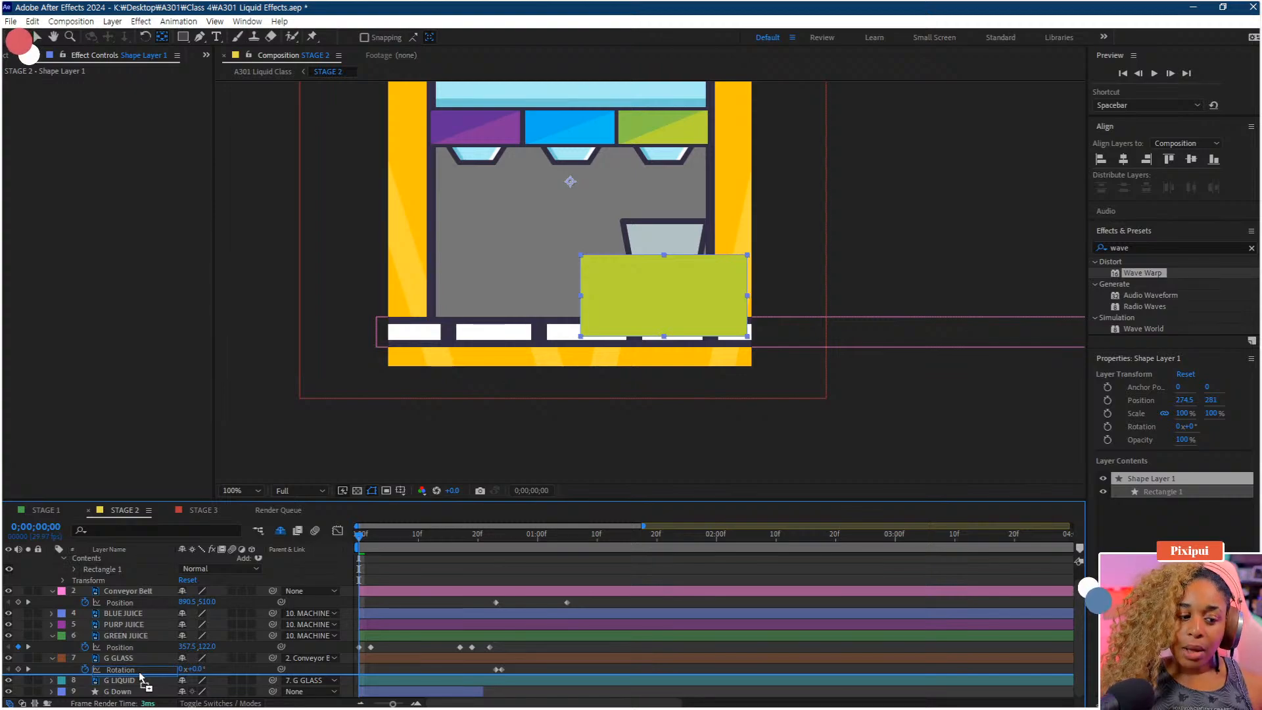
drag(141, 677, 141, 678)
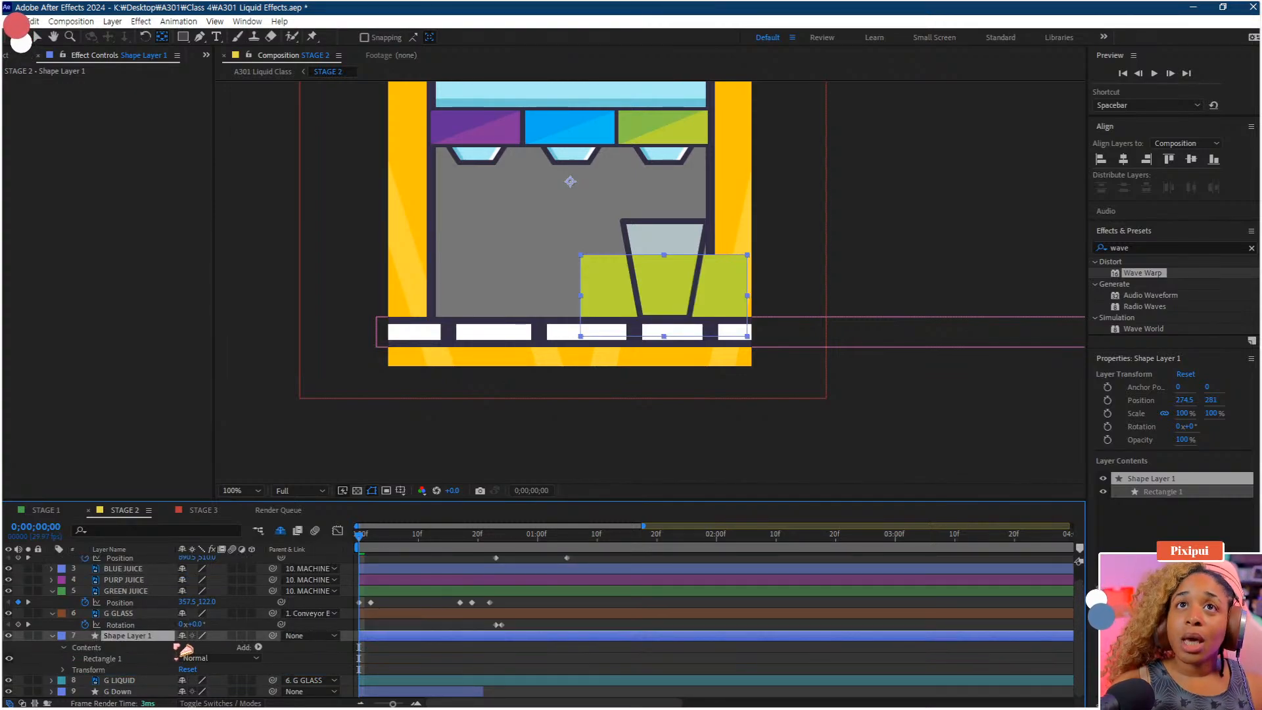
Move the shape layer's anchor point to the bottom centre of the rectangle
click(124, 680)
click(128, 636)
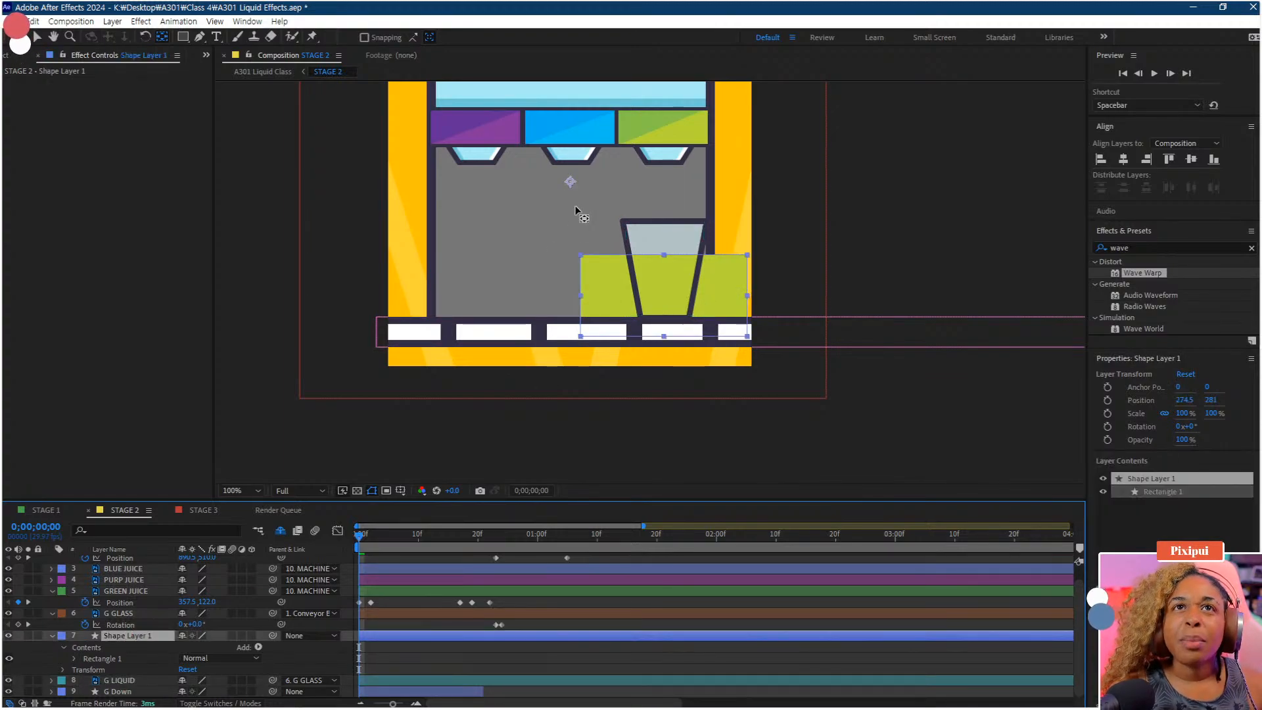
drag(571, 181, 666, 317)
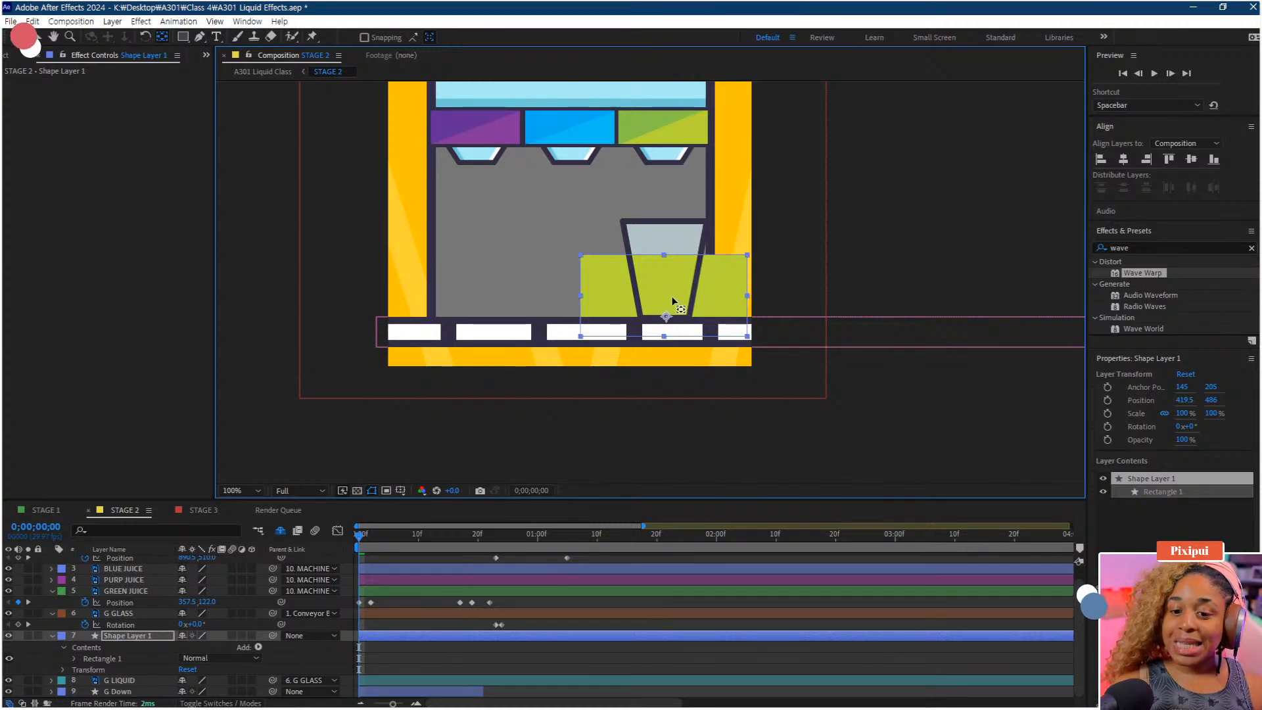
drag(672, 302, 677, 314)
Rename the shape layer to G JUICE
right_click(128, 635)
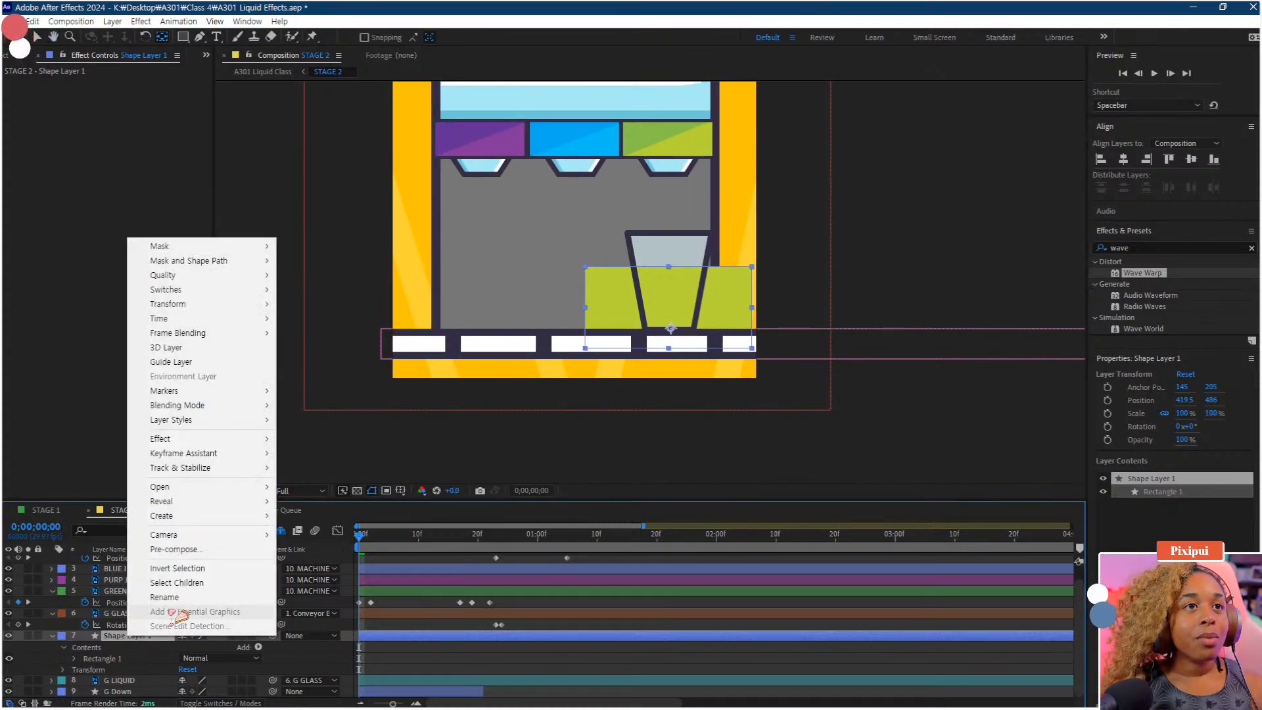
click(157, 618)
text(G)
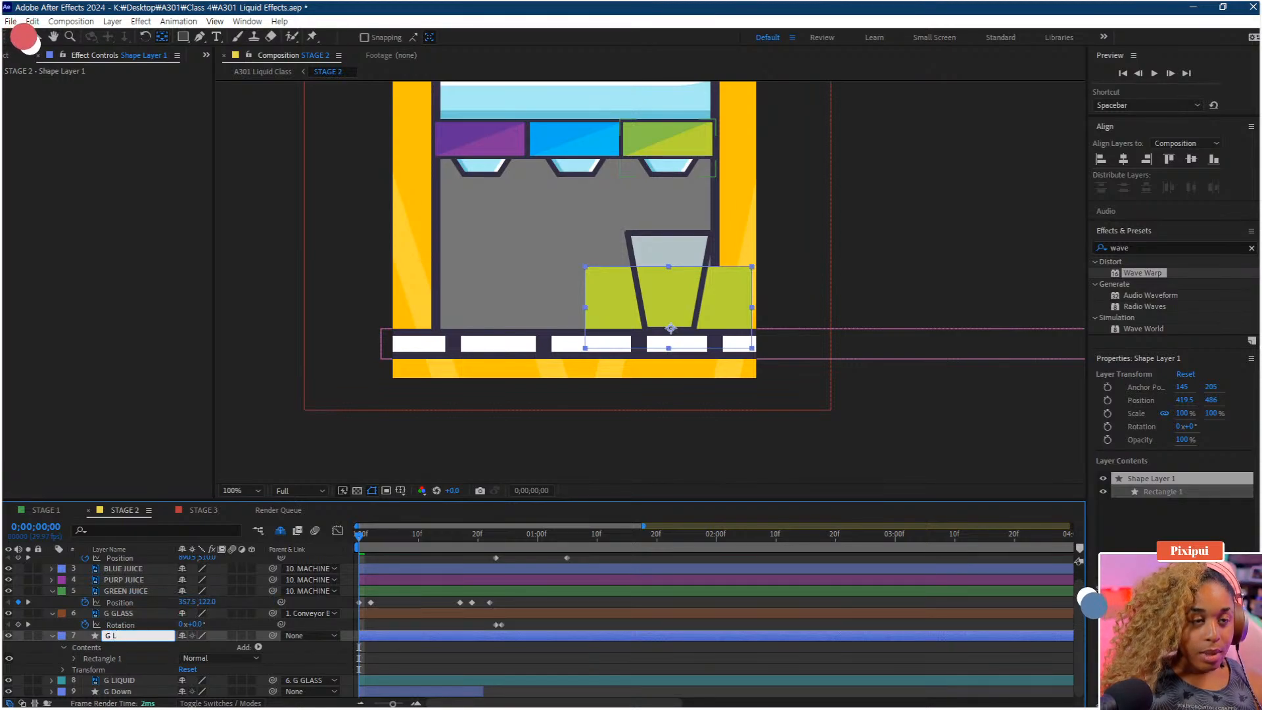
text( JUICE)
key(Return)
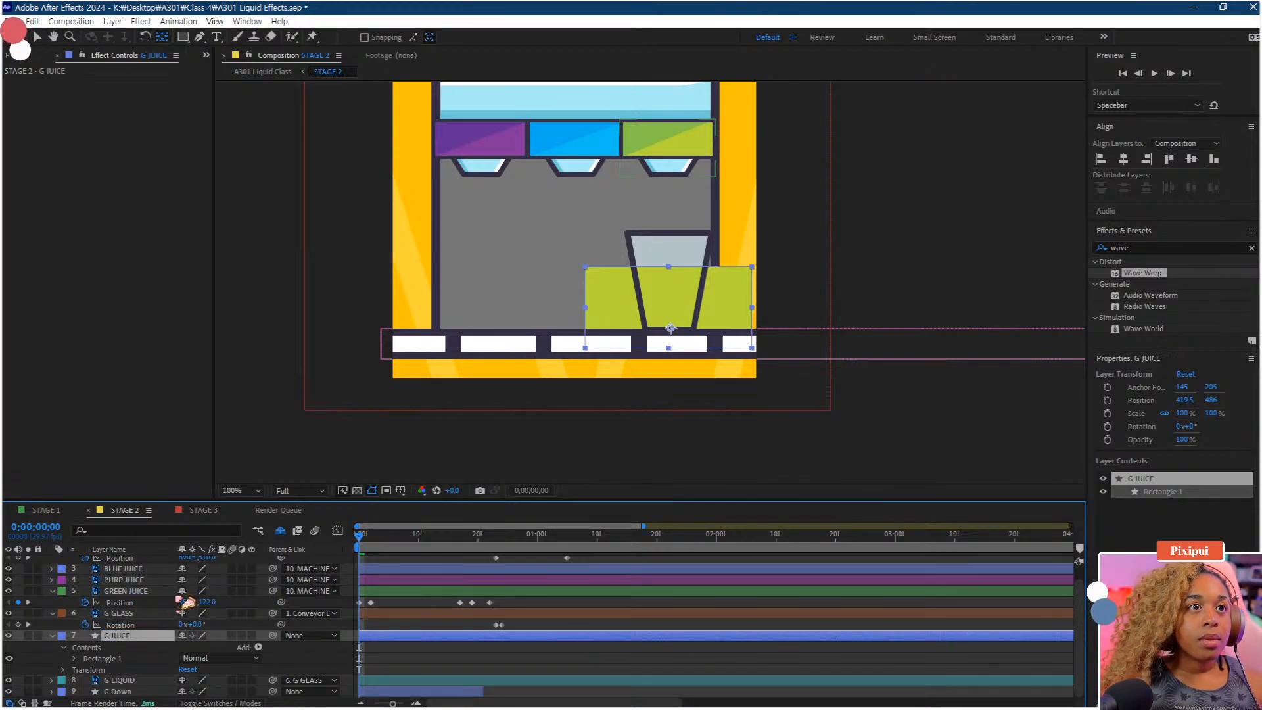
Set G JUICE's track matte to the G LIQUID layer
click(53, 636)
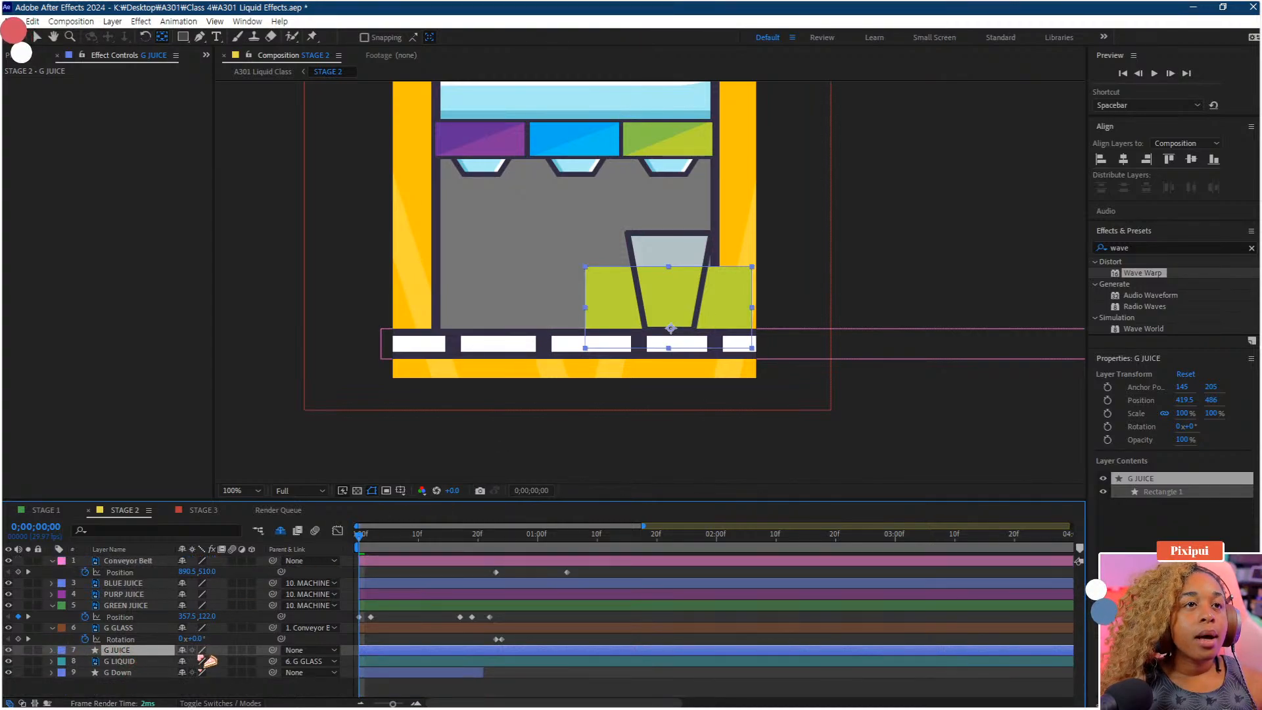
click(225, 704)
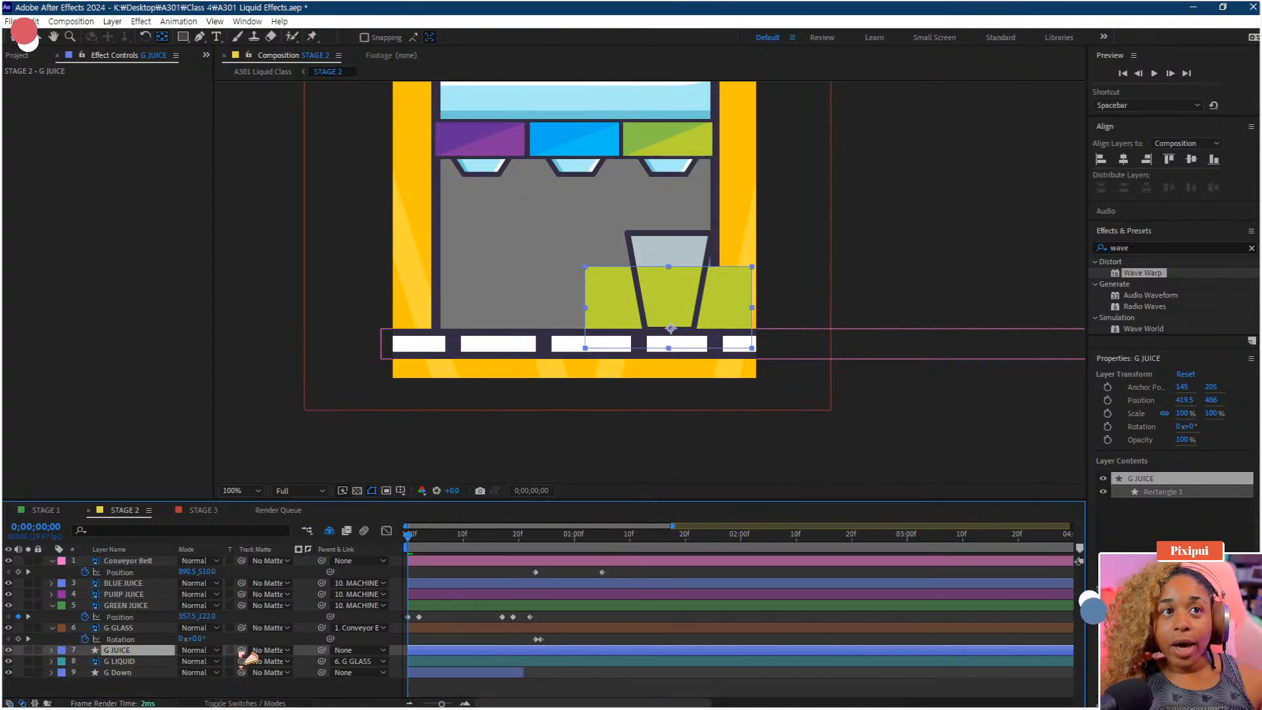
drag(241, 650, 158, 667)
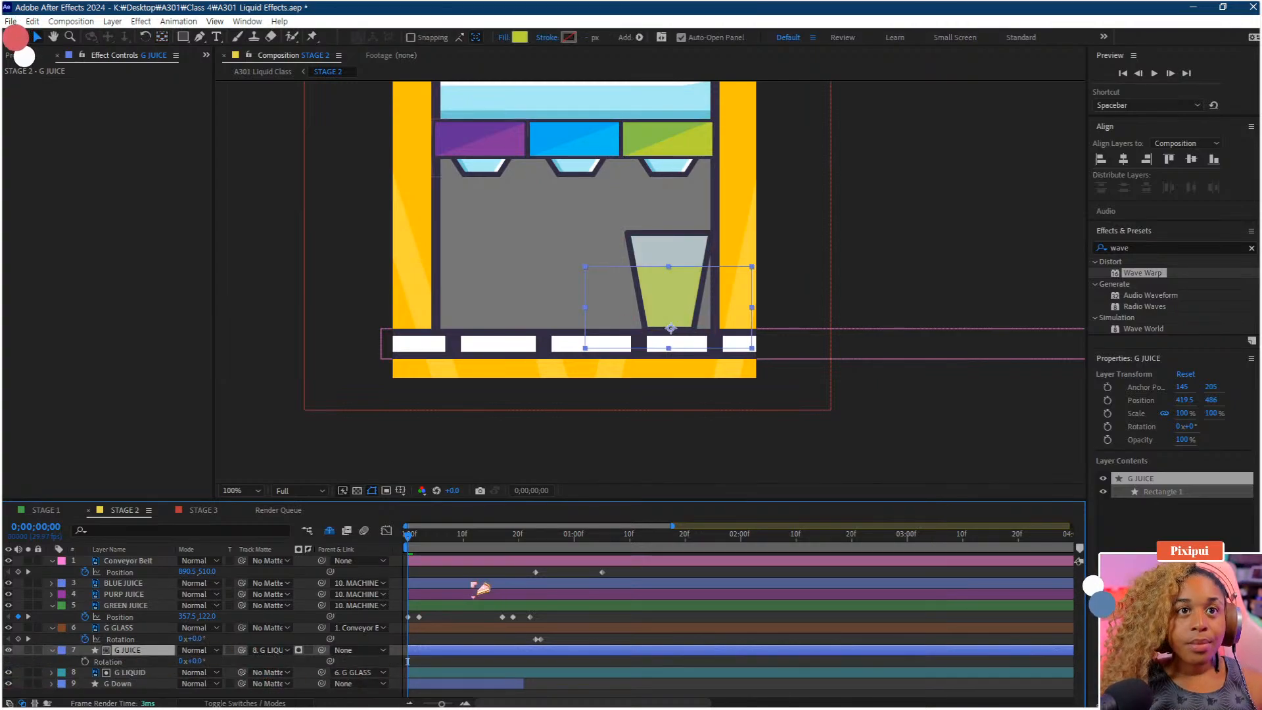
Reveal G JUICE's Rotation and parent G JUICE to the G GLASS layer at frame 20
key(r)
key(space)
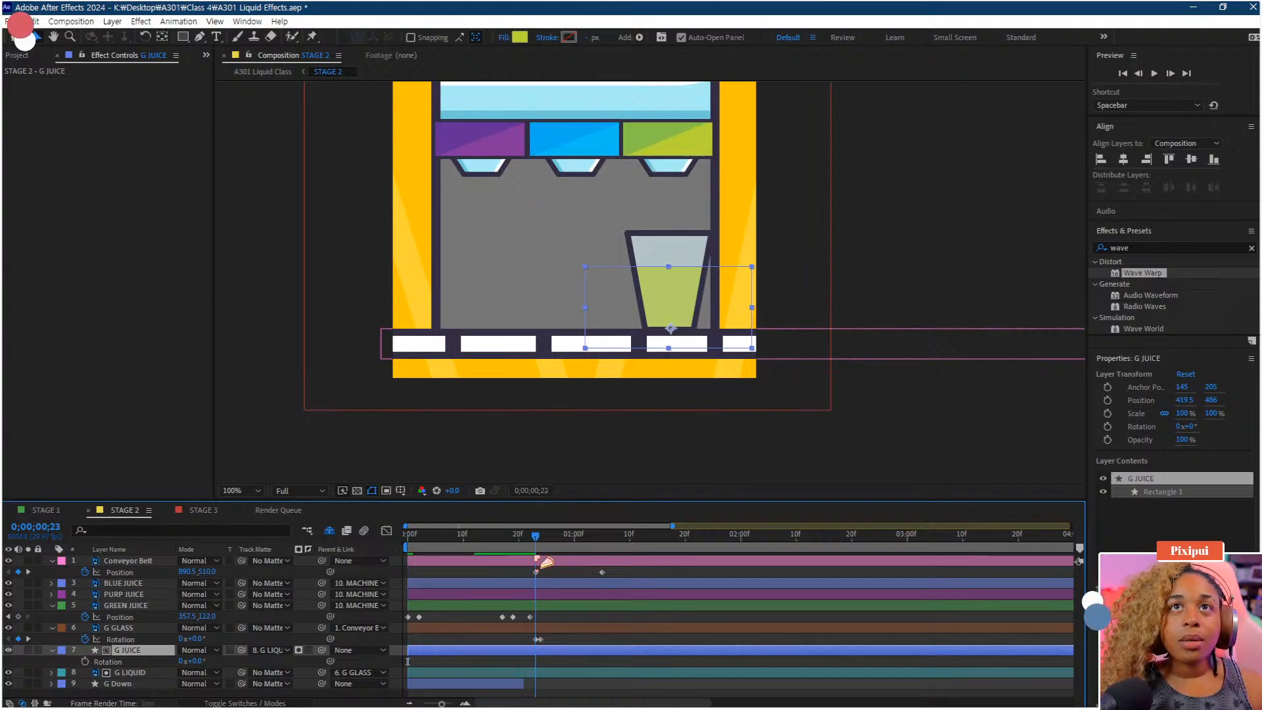
drag(548, 560, 521, 564)
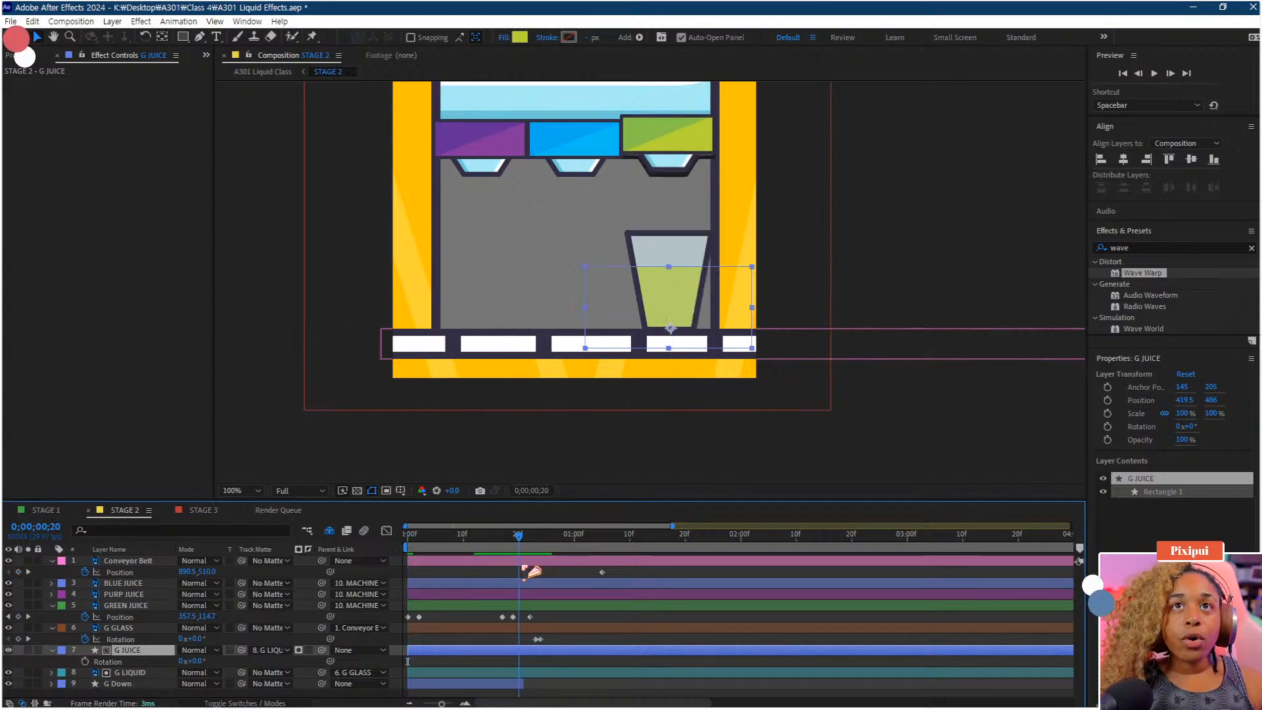
drag(324, 651, 122, 628)
Paste the glass's Rotation keyframes onto G JUICE at frame 21
click(543, 540)
mouse_move(543, 541)
mouse_down()
mouse_move(557, 543)
mouse_move(525, 549)
mouse_up()
scroll(537, 649, up, 1)
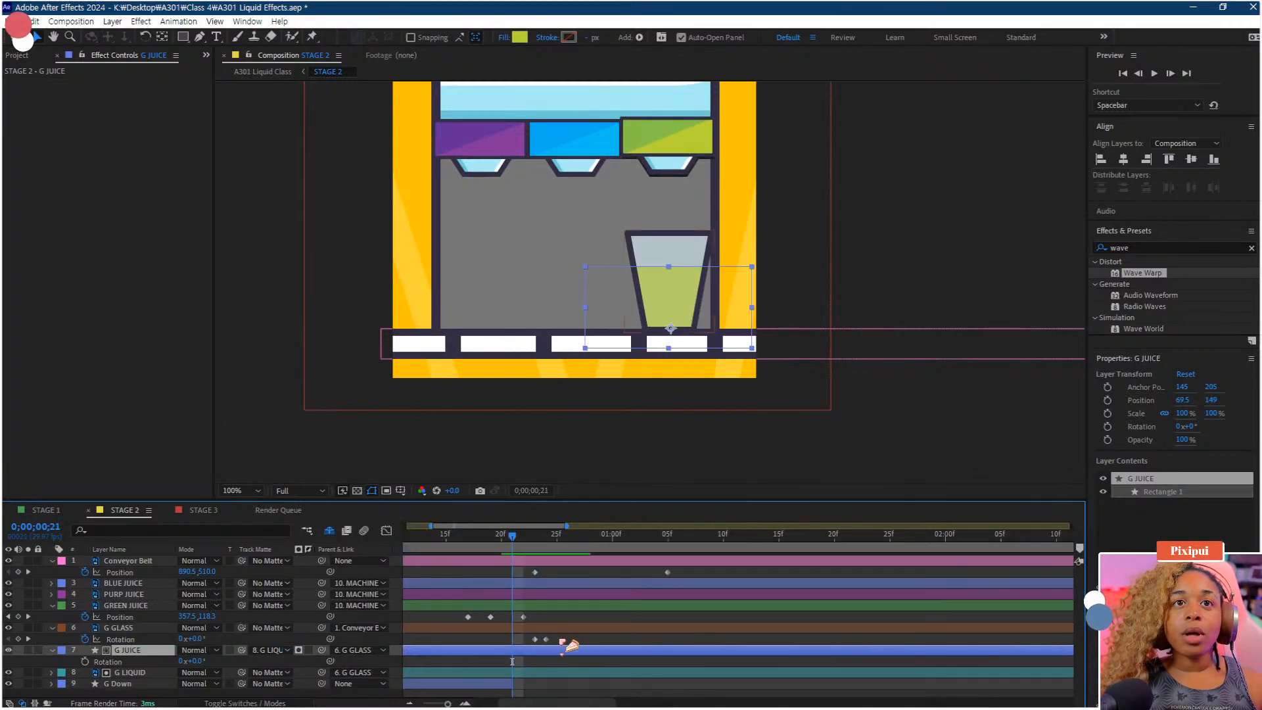
drag(559, 635, 545, 664)
click(527, 650)
key(ctrl+v)
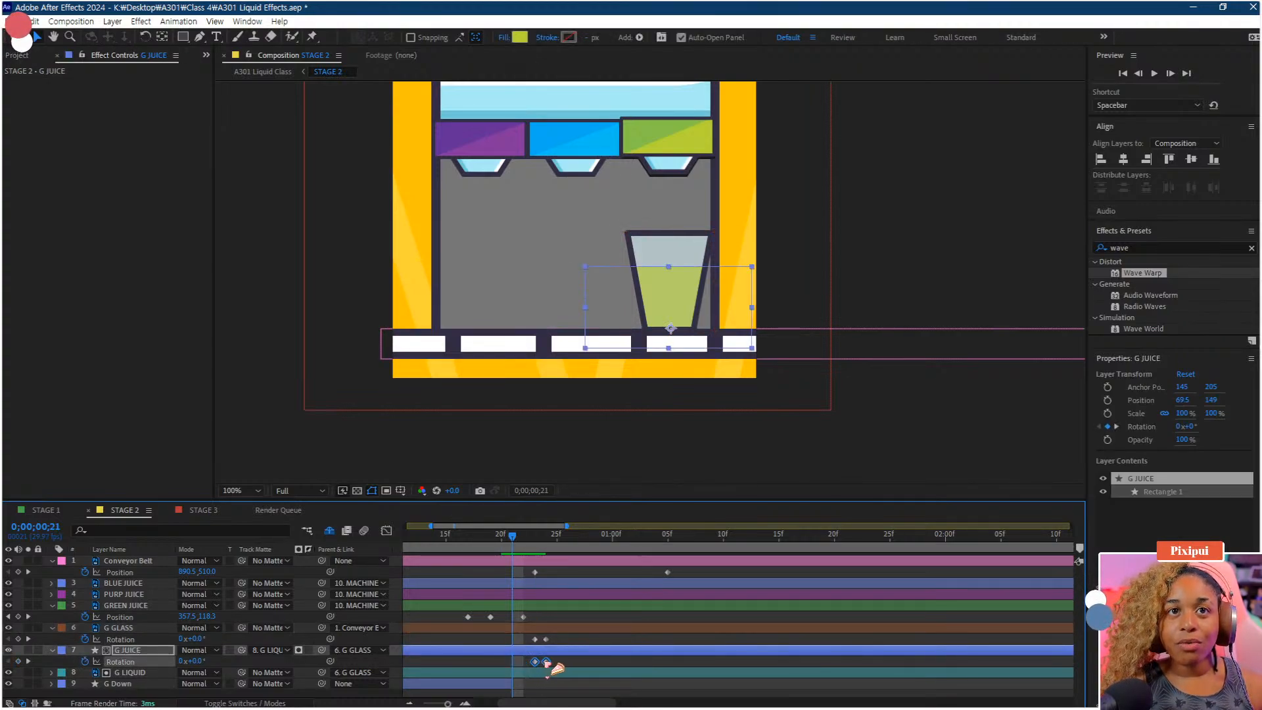
Set G JUICE's Rotation to -11° at frame 24 and about -23° at frame 25
drag(517, 540, 548, 551)
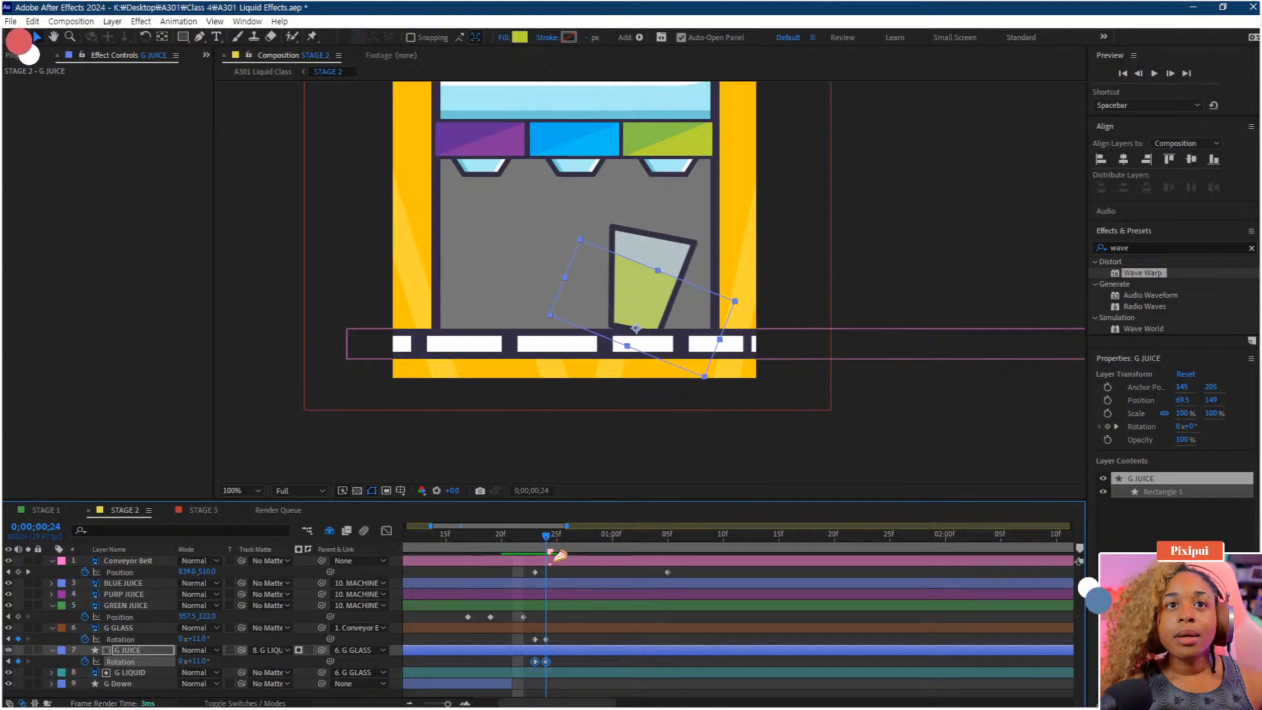
click(555, 665)
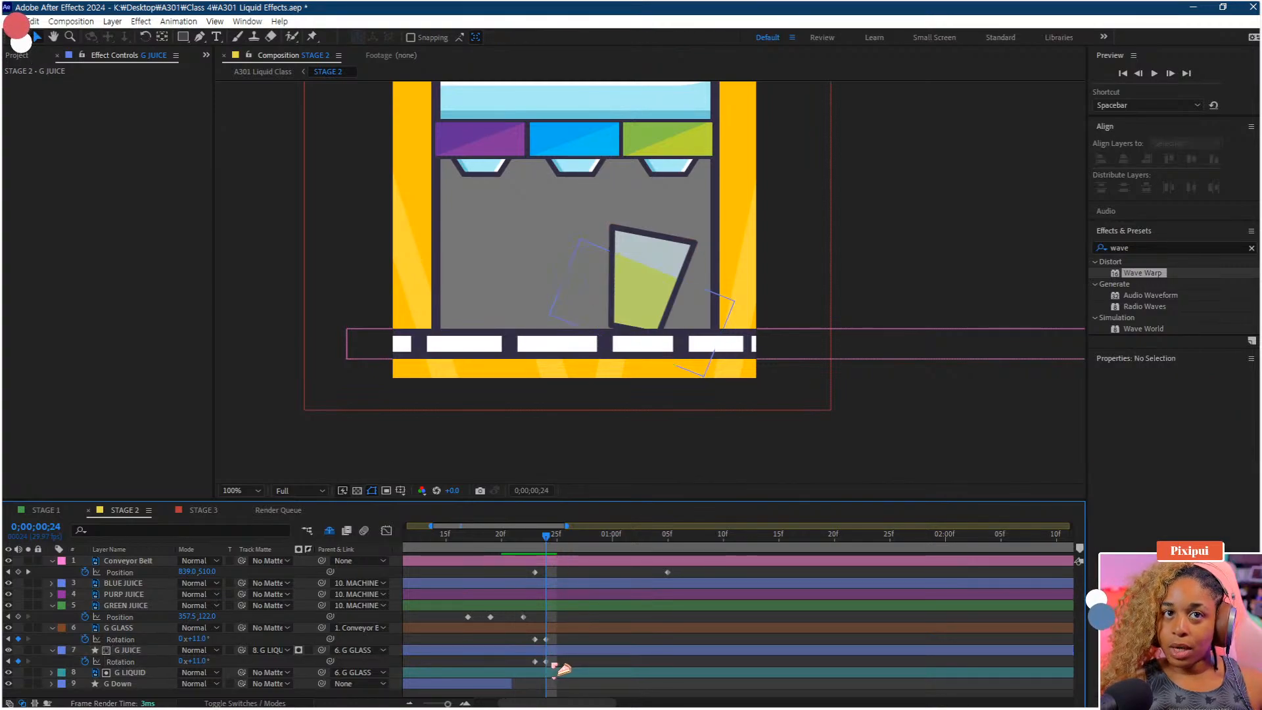
click(547, 661)
click(208, 660)
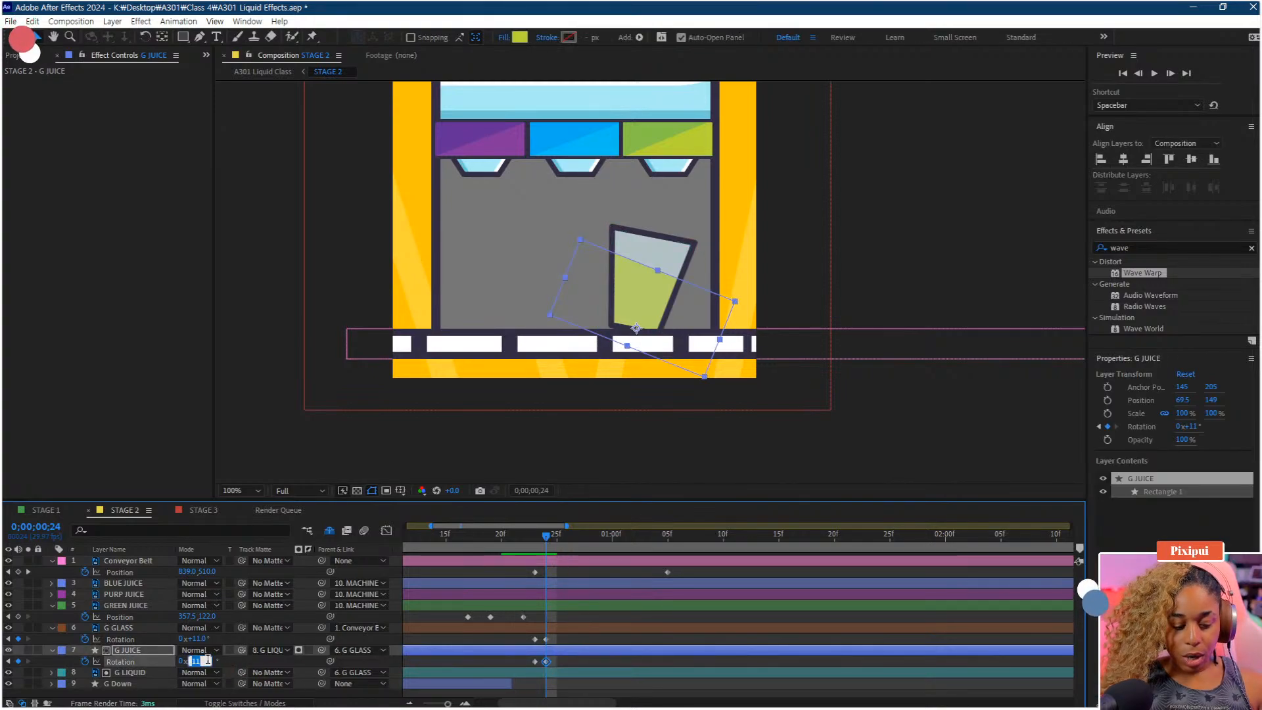
text(-11)
key(Return)
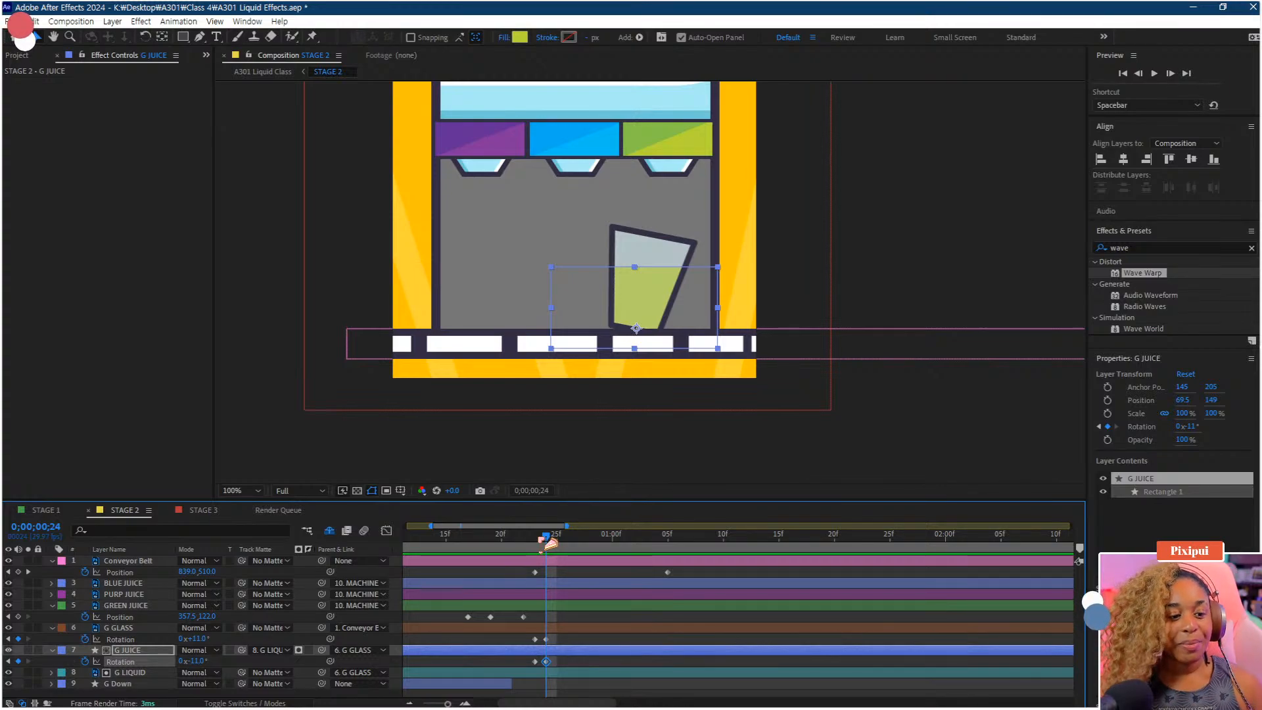
drag(549, 543, 565, 577)
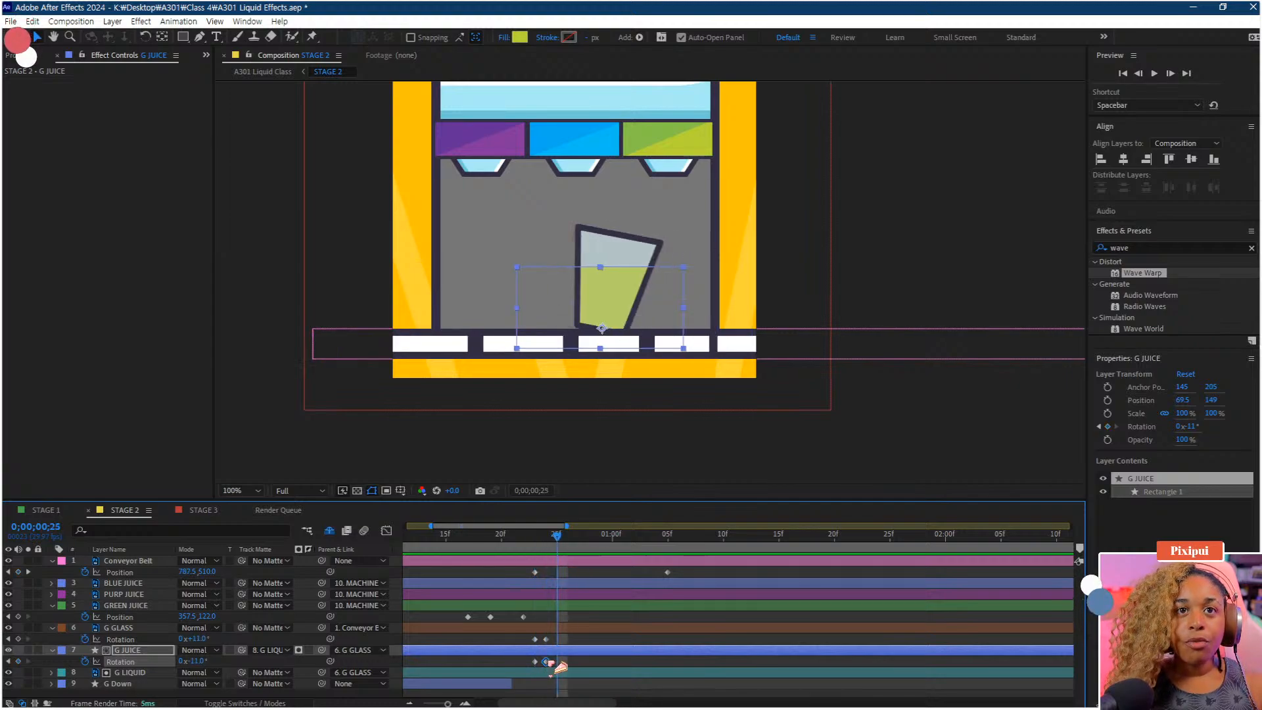
drag(193, 660, 183, 659)
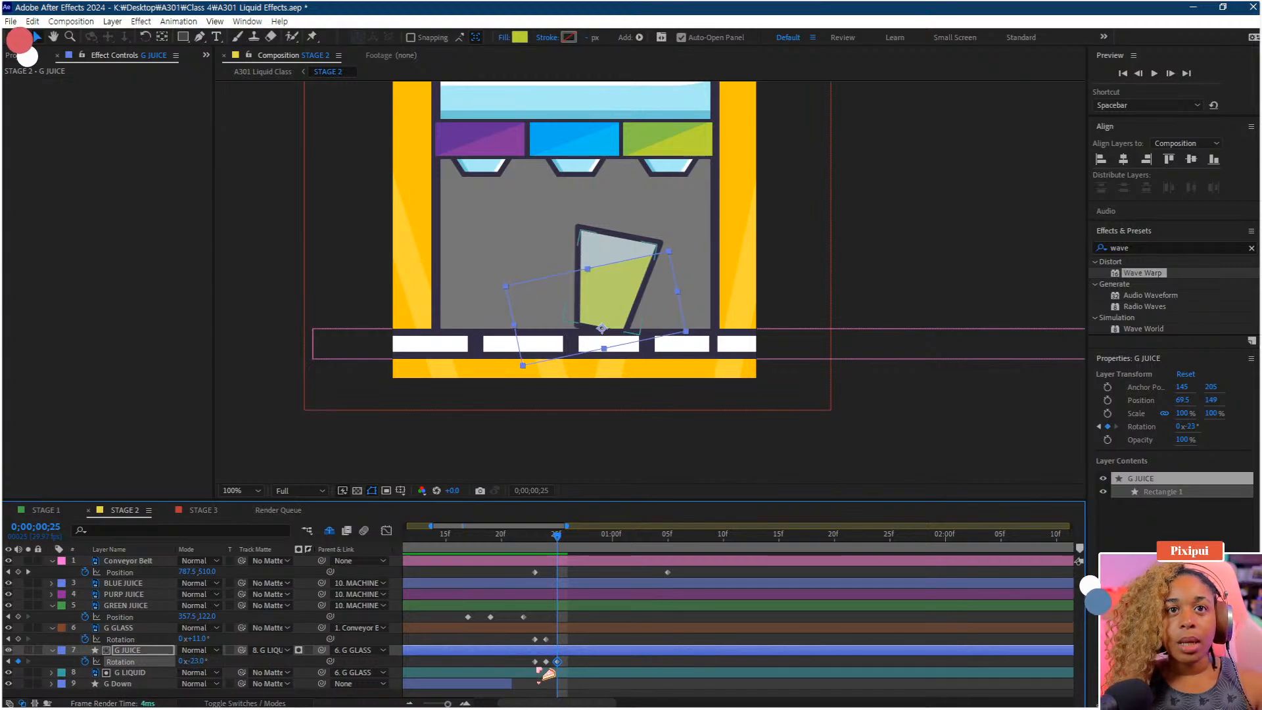
Play back and scrub through the Stage 2 timeline to review the glass-tipping animation
drag(557, 536, 312, 563)
key(space)
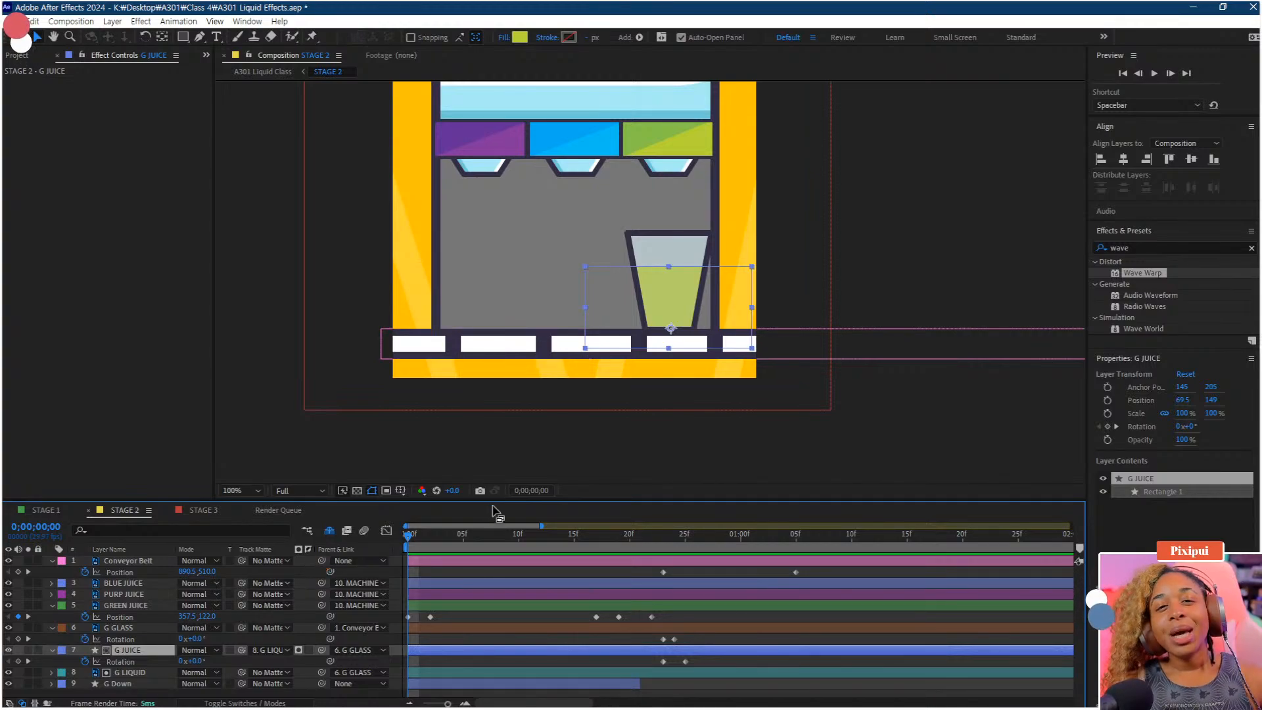
key(minus)
drag(532, 539, 557, 559)
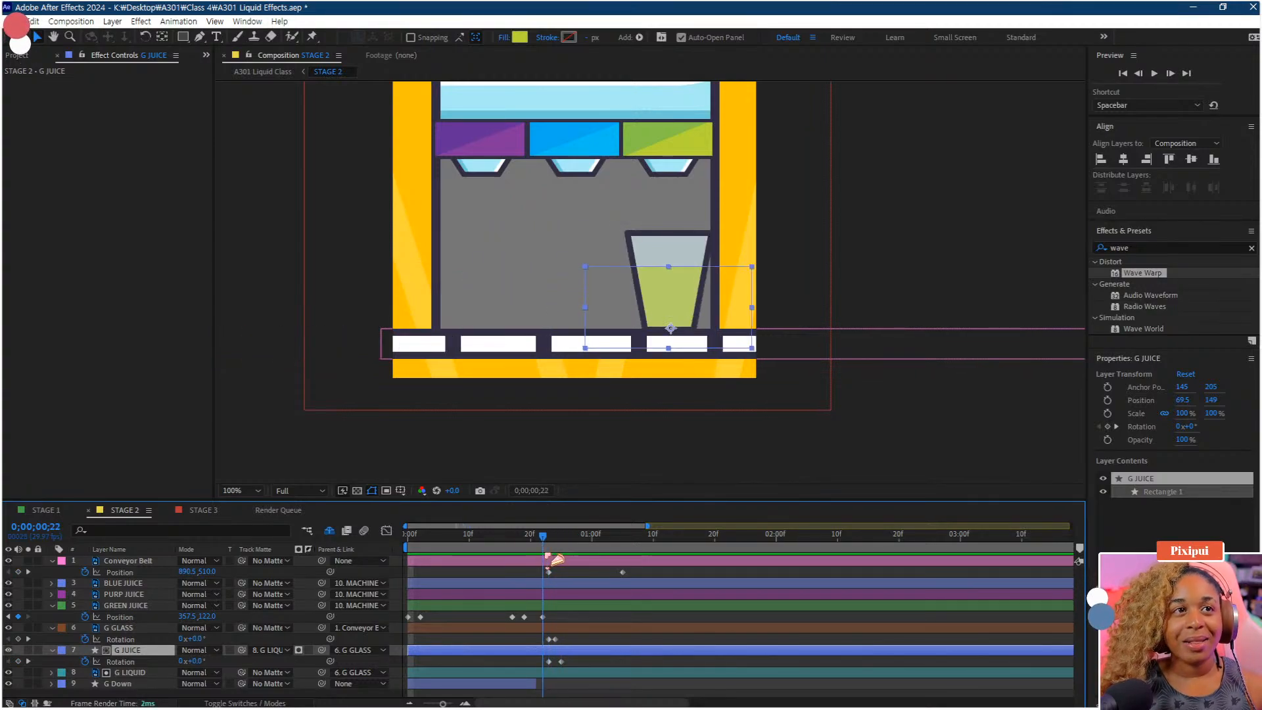
key(Page_Down)
key(space)
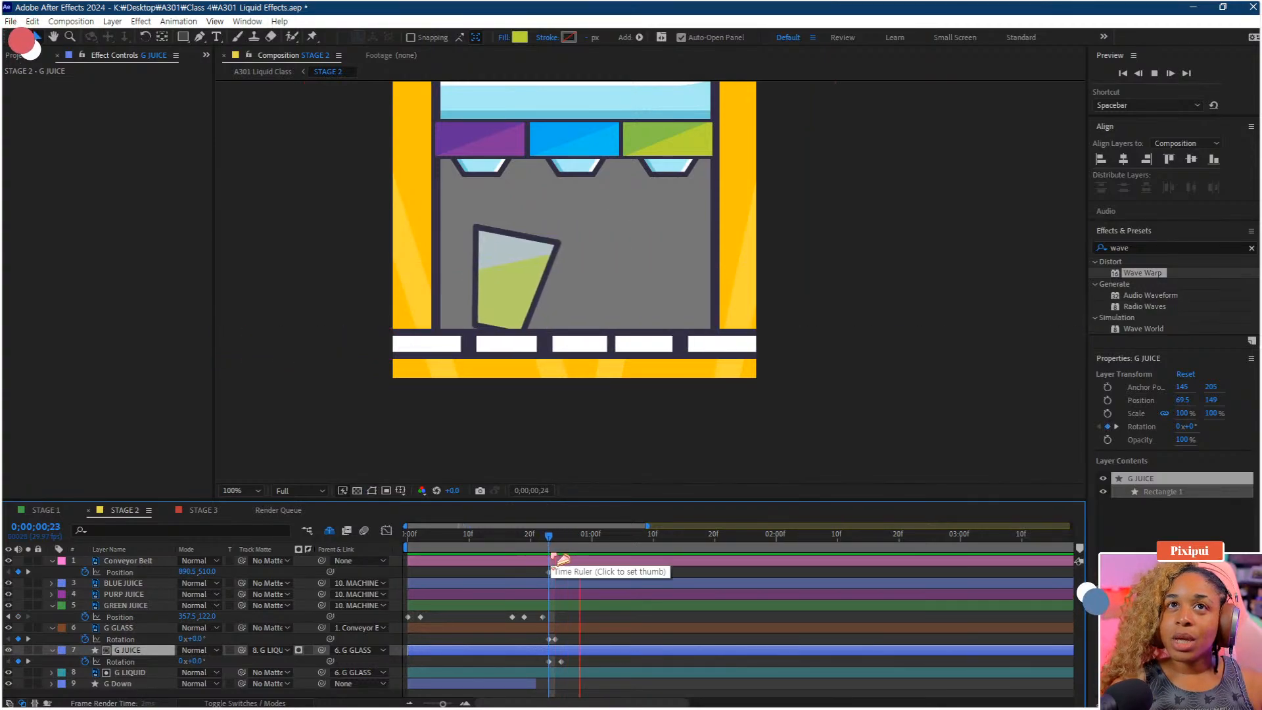
key(space)
drag(548, 544, 268, 561)
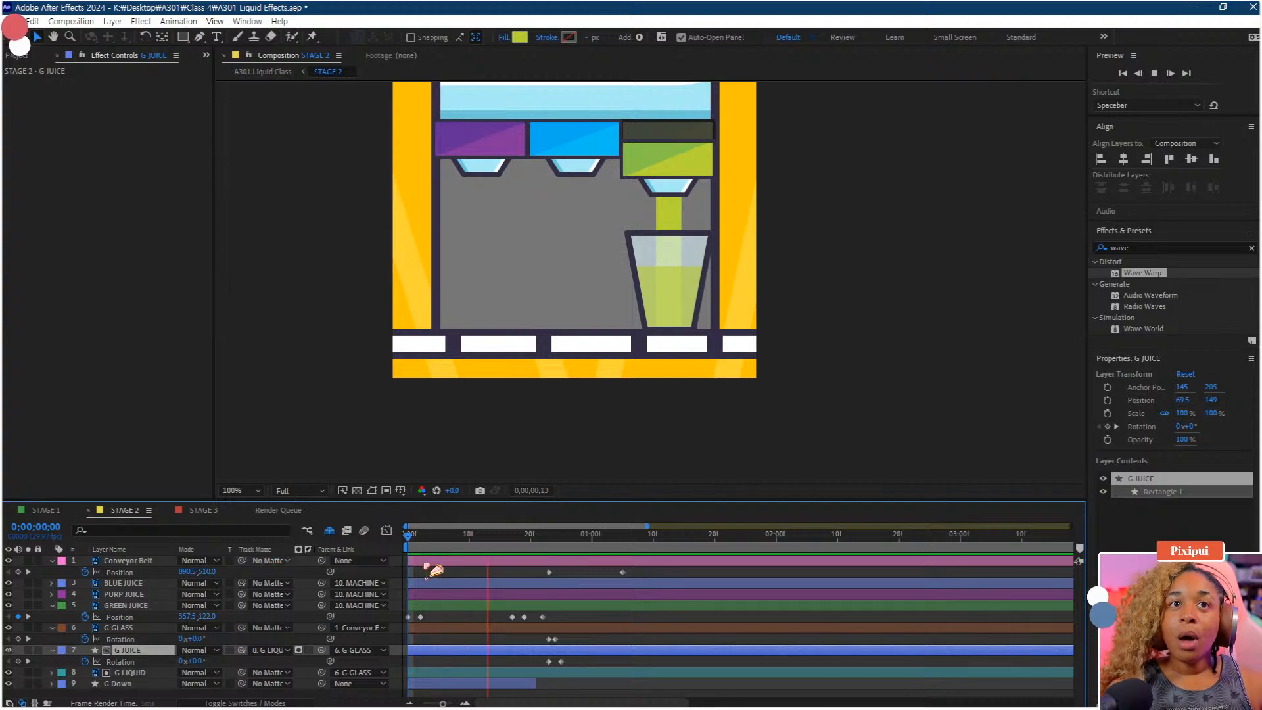
click(502, 541)
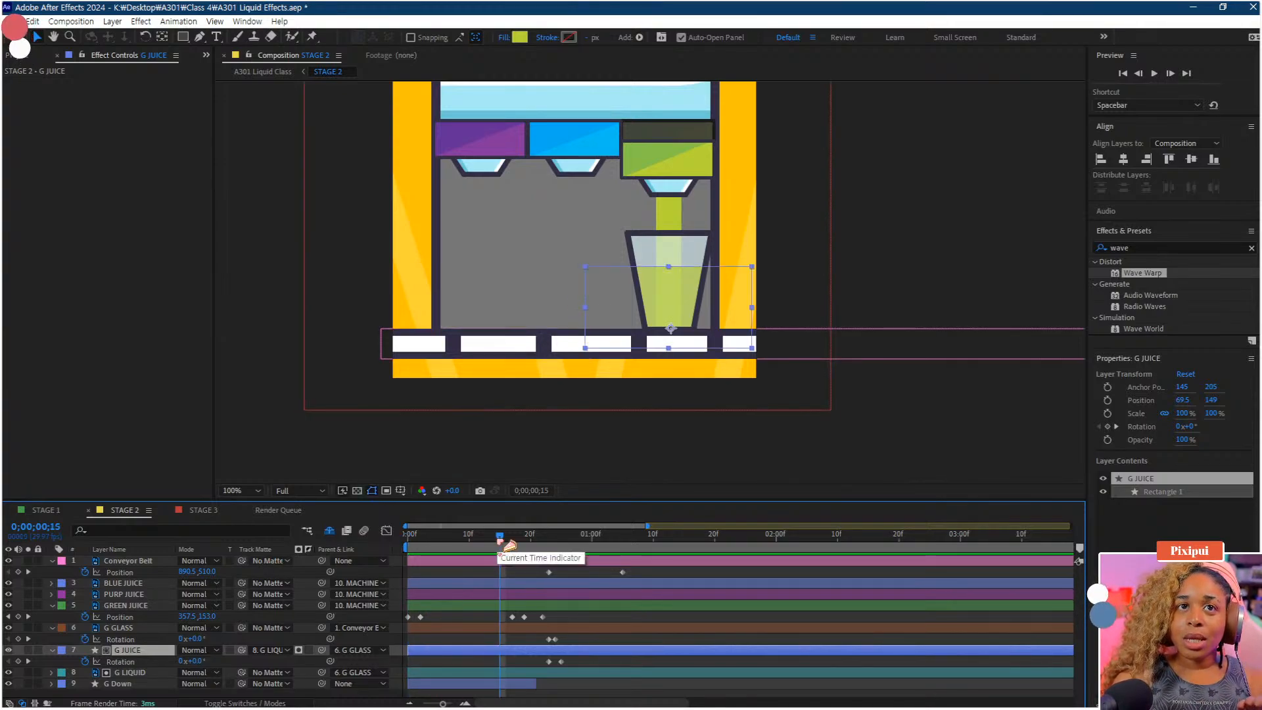
drag(510, 546, 394, 556)
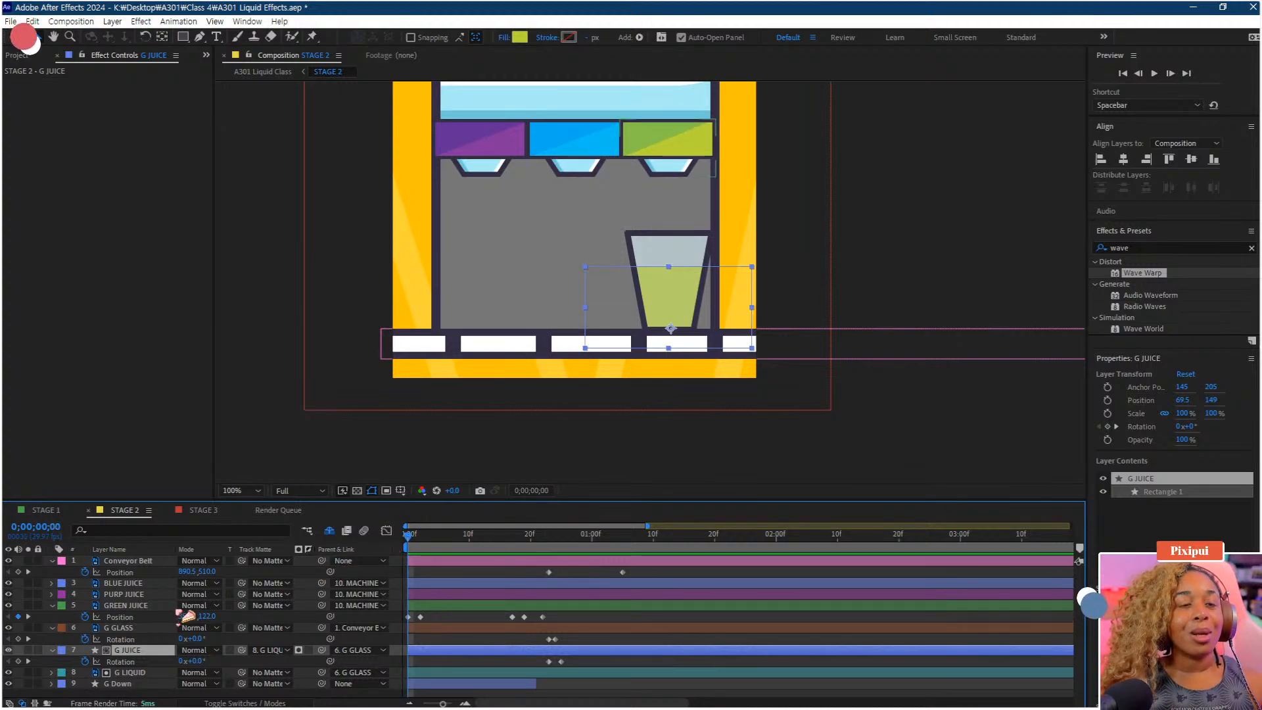
Keyframe G JUICE's Position at 69.5, 149 and move that keyframe to about frame 17
key(p)
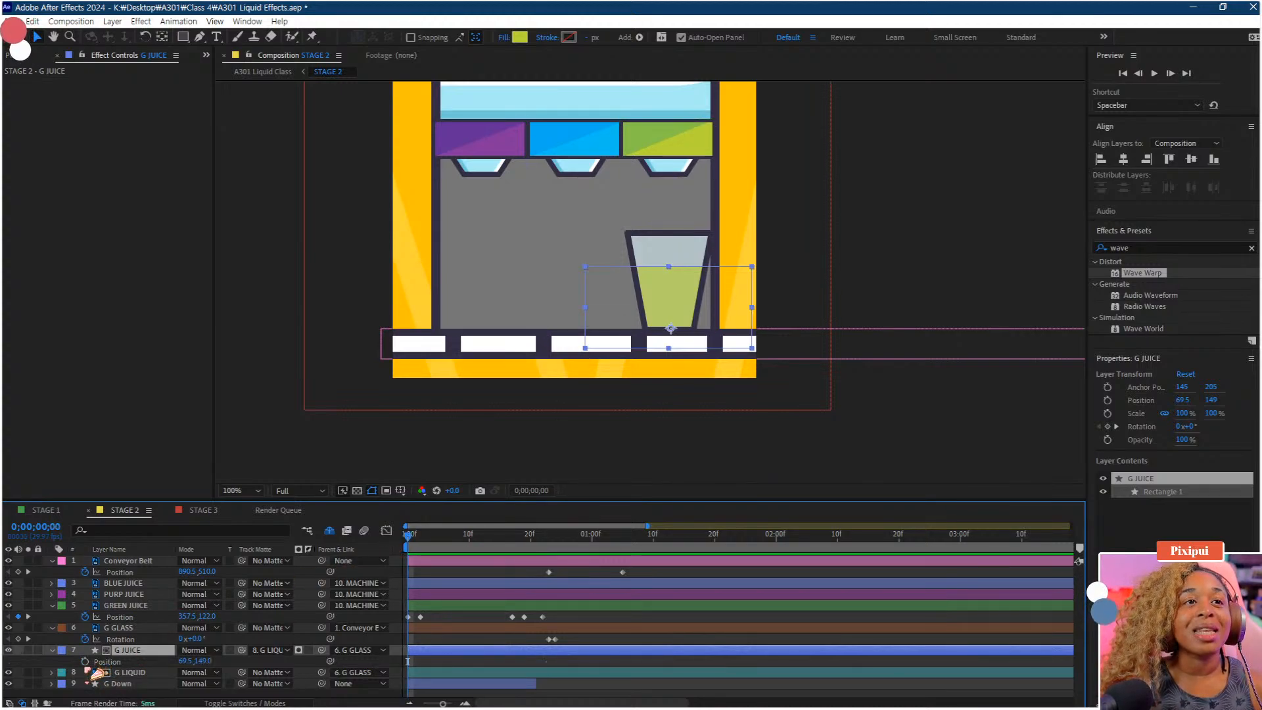
click(85, 661)
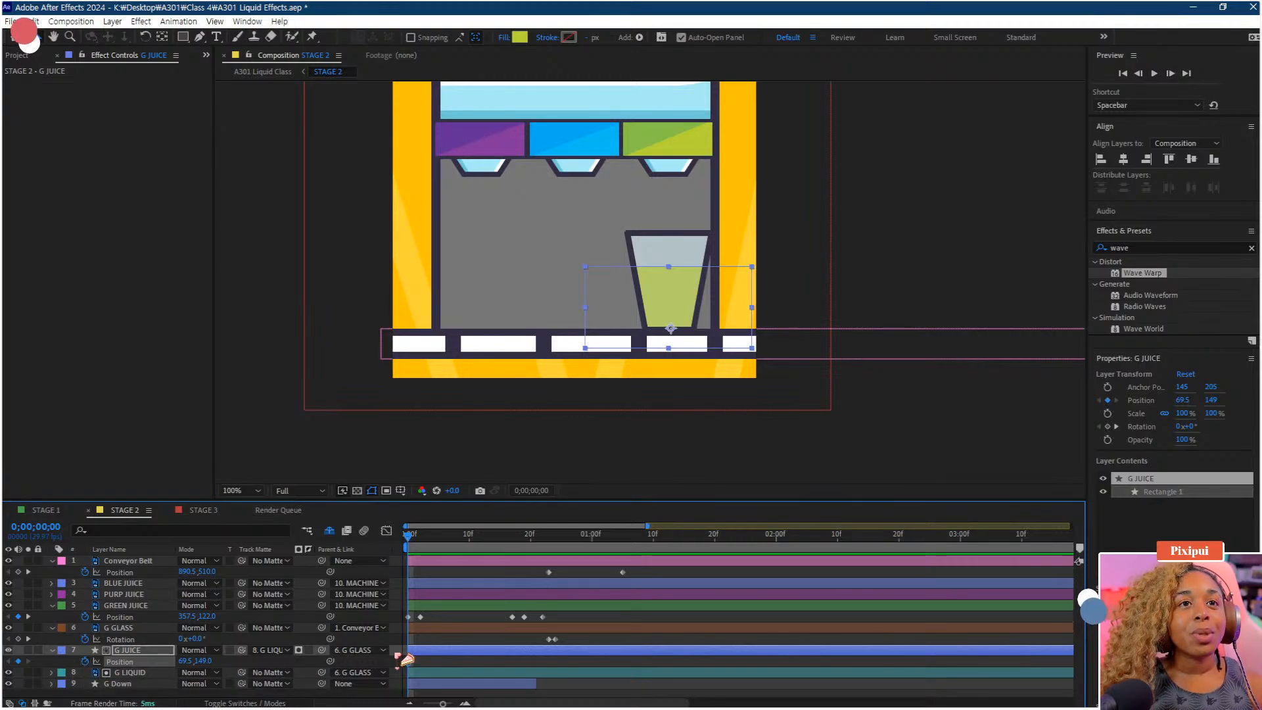
drag(409, 661, 522, 670)
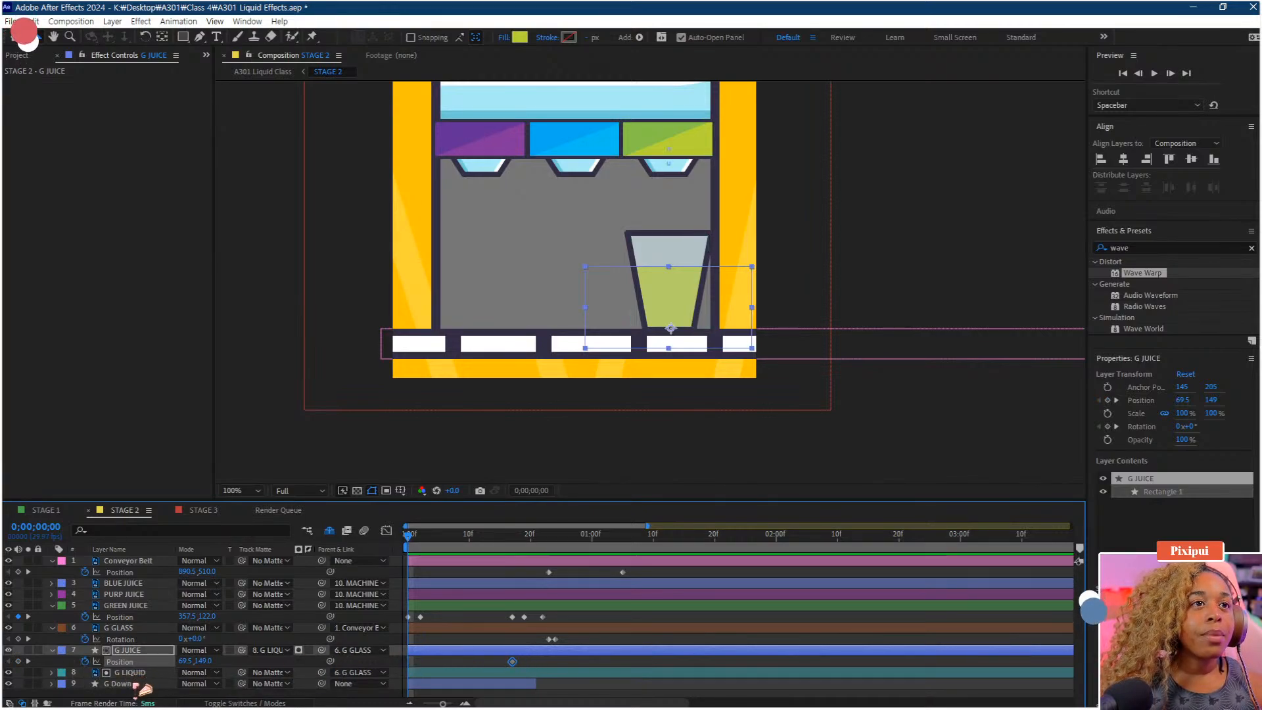
Reveal G Down's keyframes, then set G JUICE's Position Y to 243 at frame 4 so the juice rises
click(136, 683)
key(u)
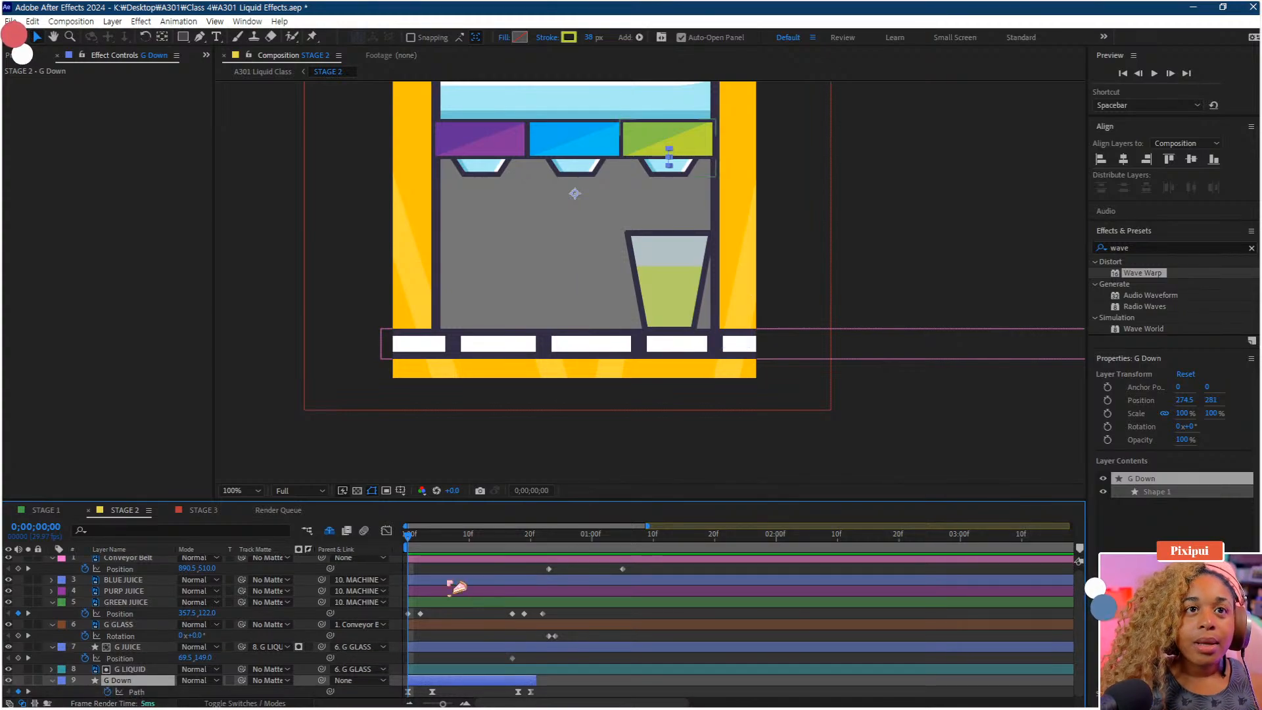
mouse_move(436, 545)
mouse_down()
mouse_move(534, 552)
mouse_move(432, 546)
mouse_up()
click(473, 649)
drag(203, 658, 265, 658)
drag(432, 545, 410, 547)
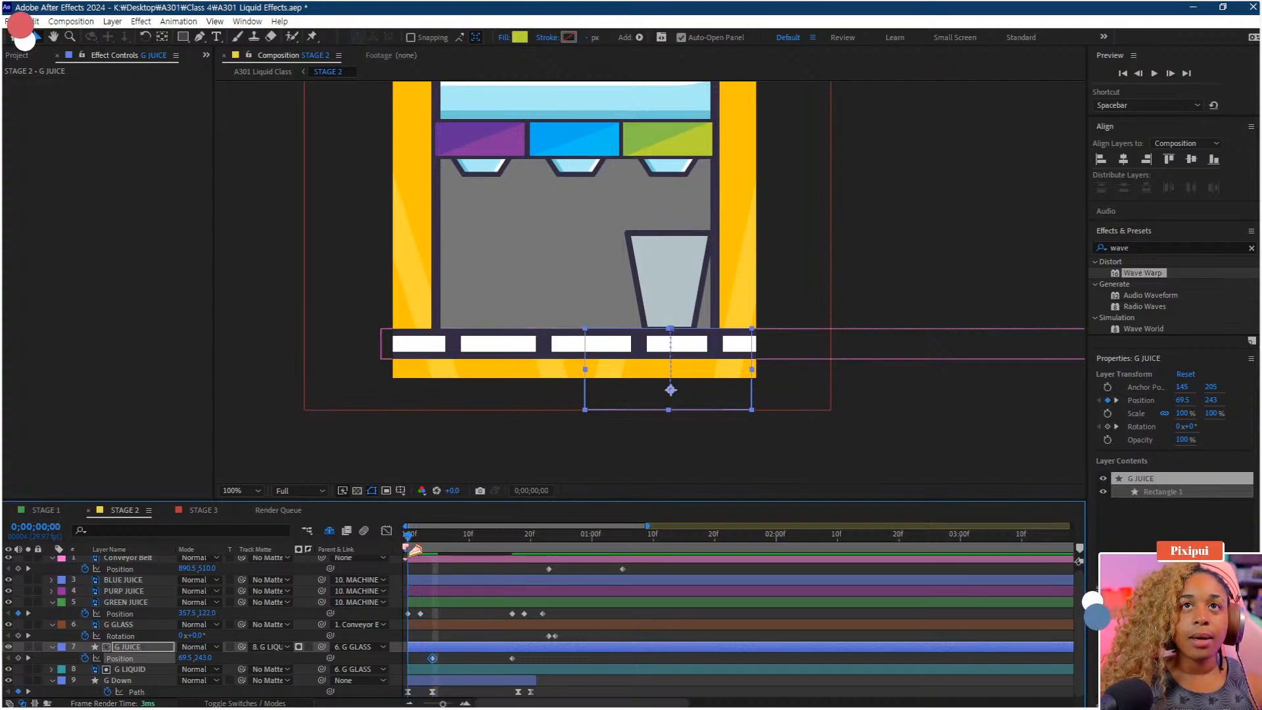
Preview the fill, then apply Easy Ease to G JUICE's Position keyframes
key(space)
key(space)
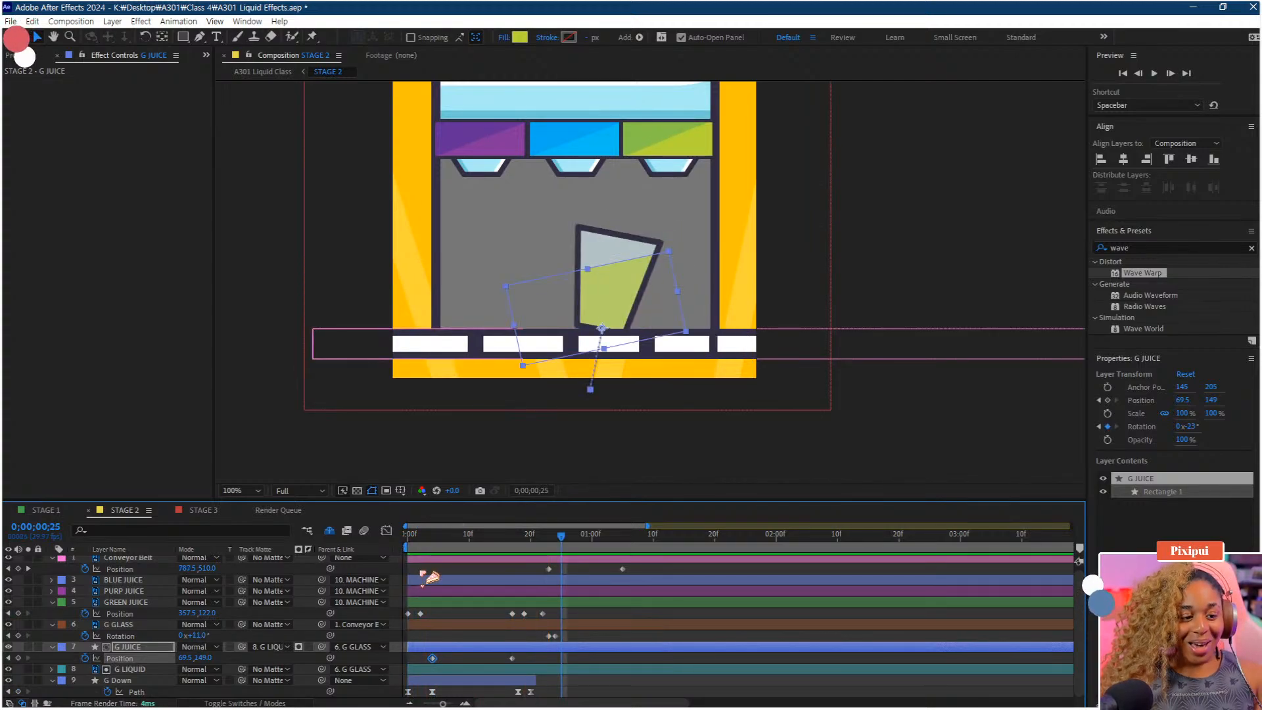
click(433, 536)
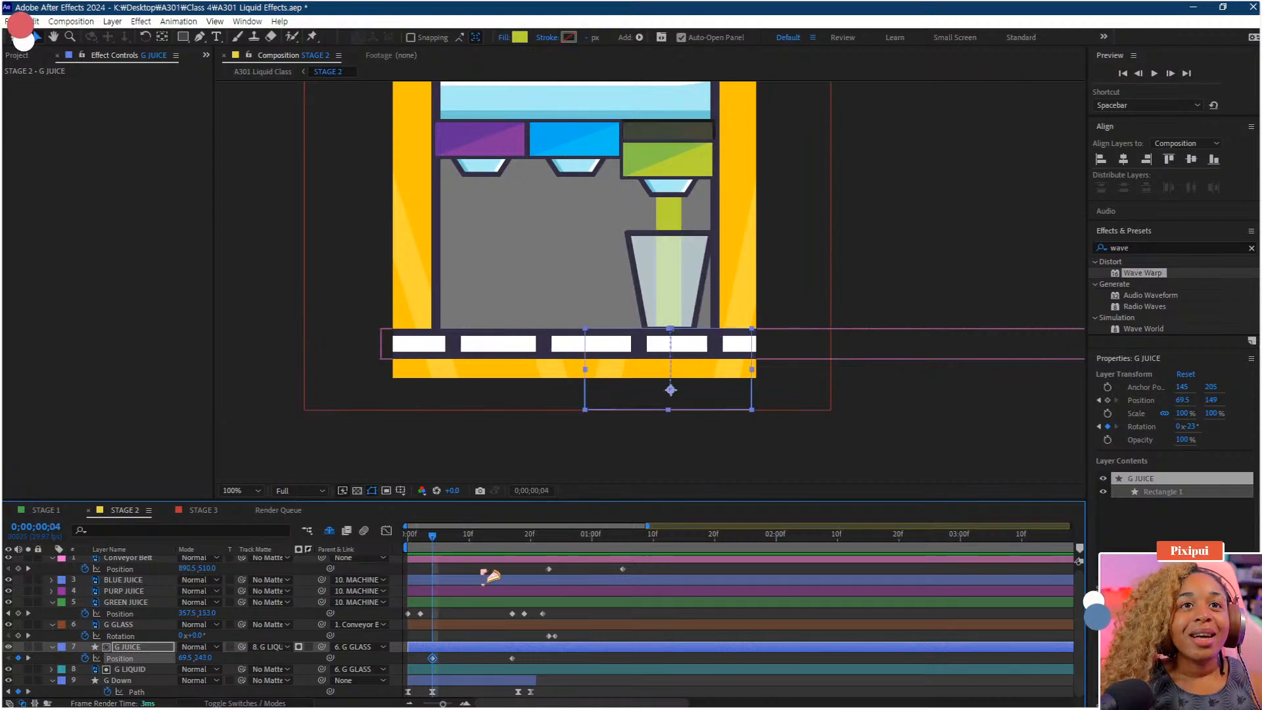
drag(539, 653, 404, 665)
key(F9)
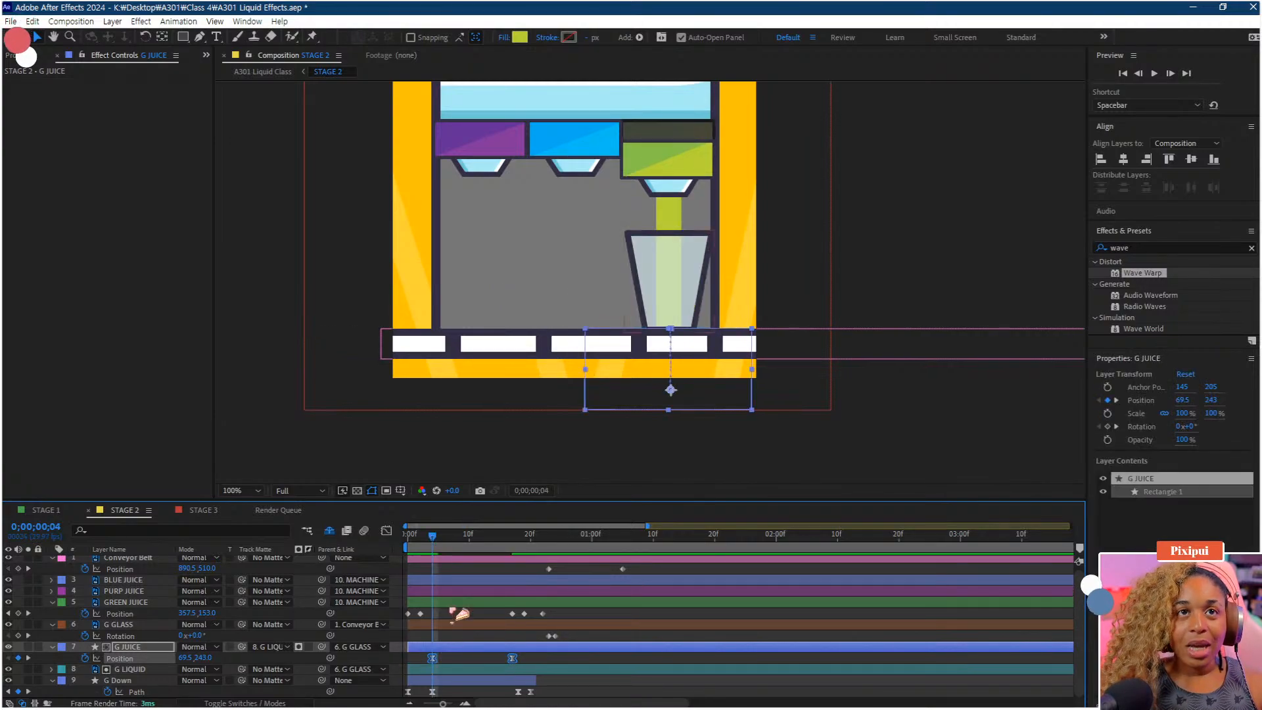
Preview the juice filling the glass and return to frame 17
drag(431, 546, 411, 547)
key(space)
key(space)
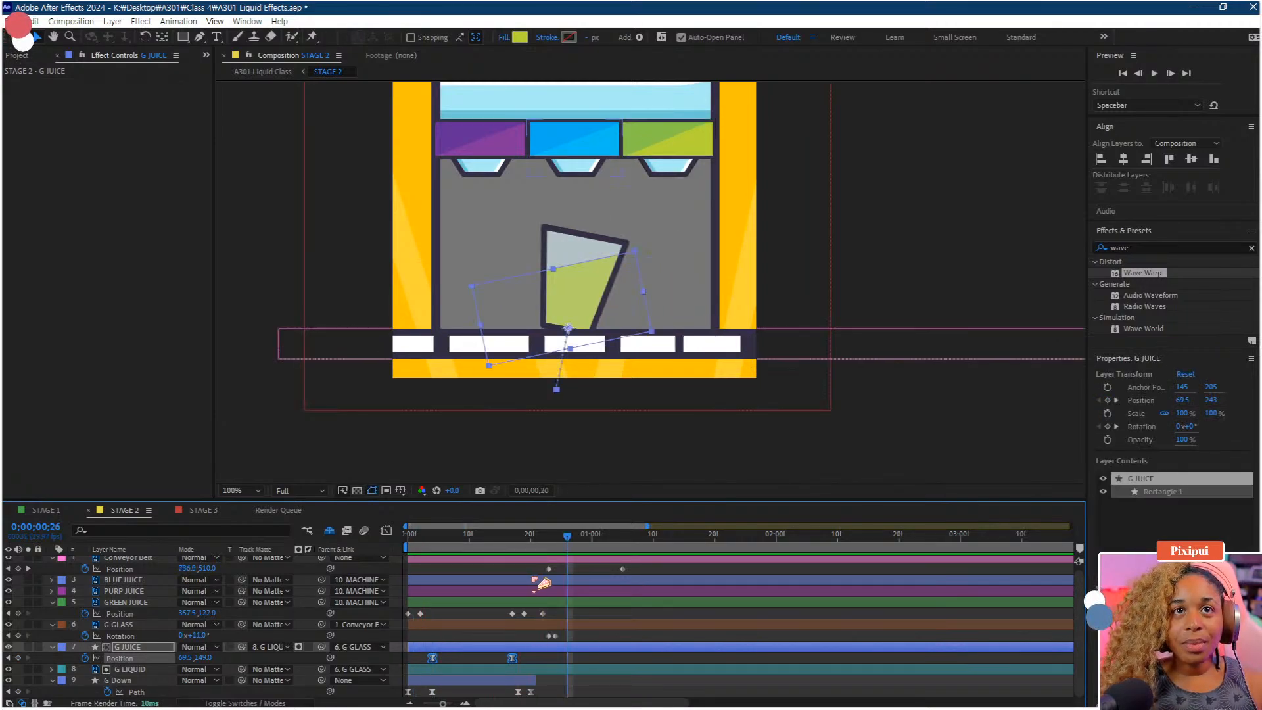
click(525, 617)
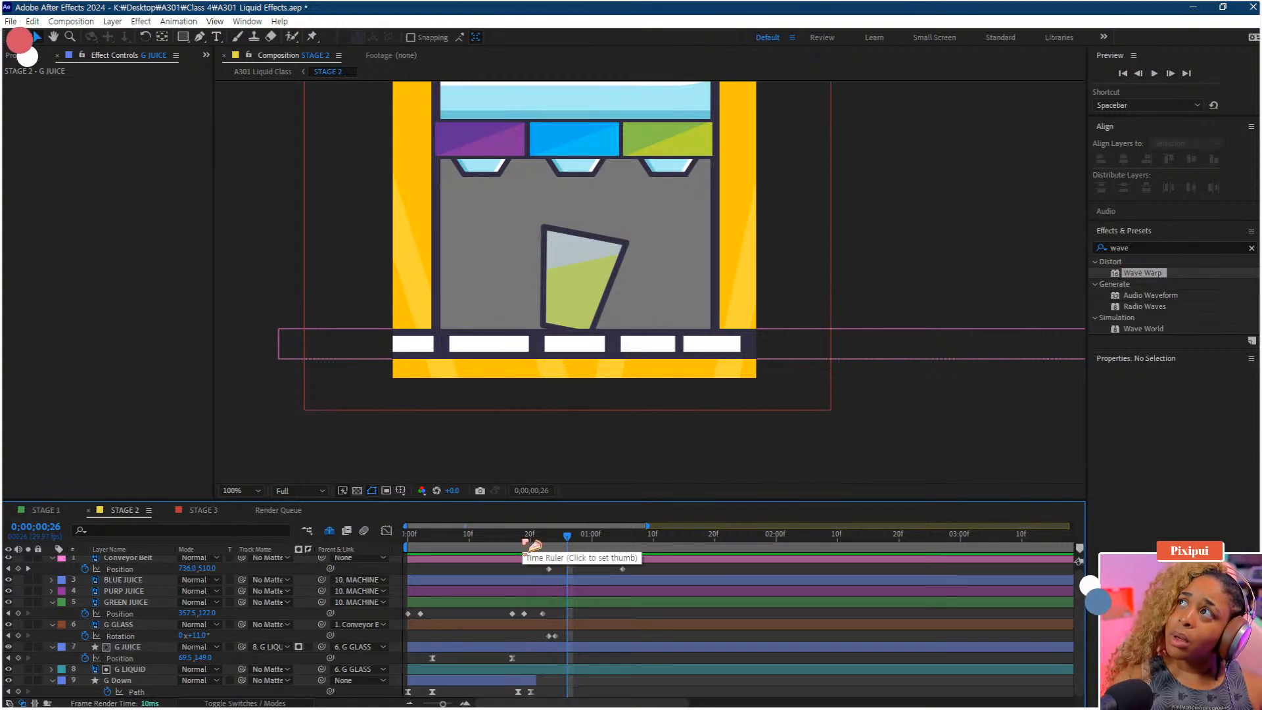
drag(462, 545, 440, 549)
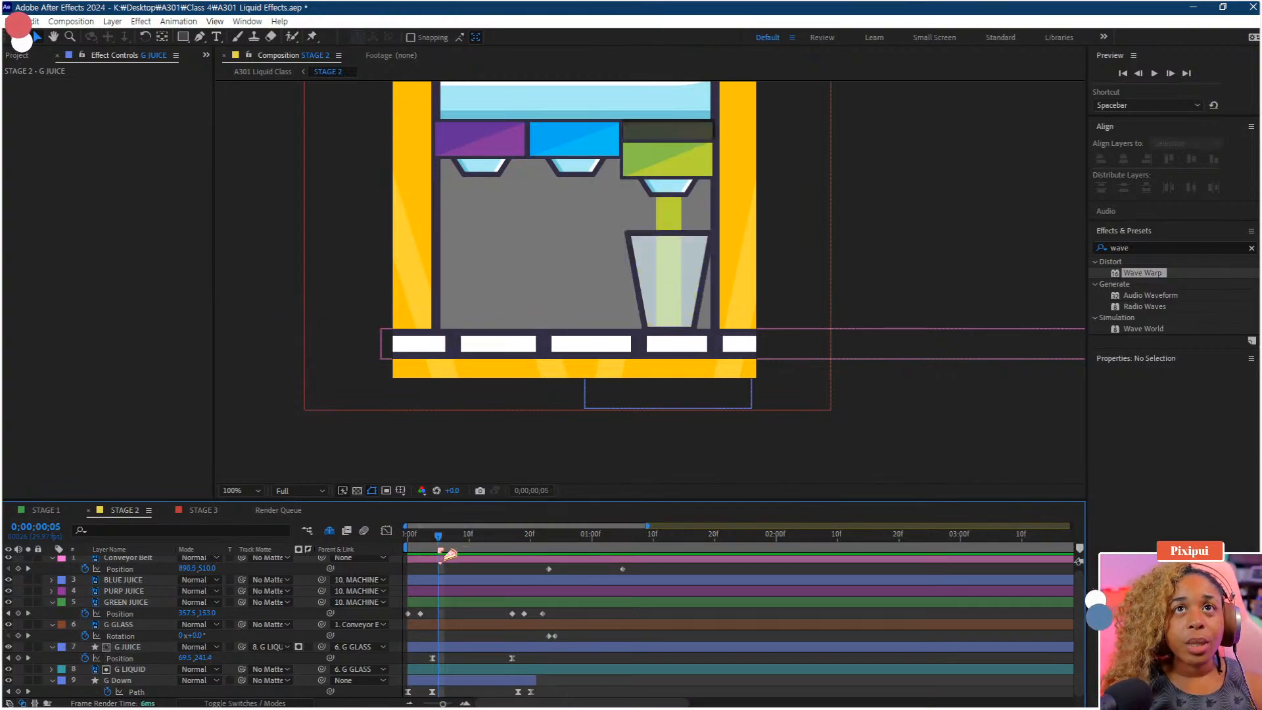
key(space)
key(space)
drag(538, 543, 515, 543)
Apply Wave Warp to G JUICE with Wave Height 50 and Wave Width 250
click(543, 648)
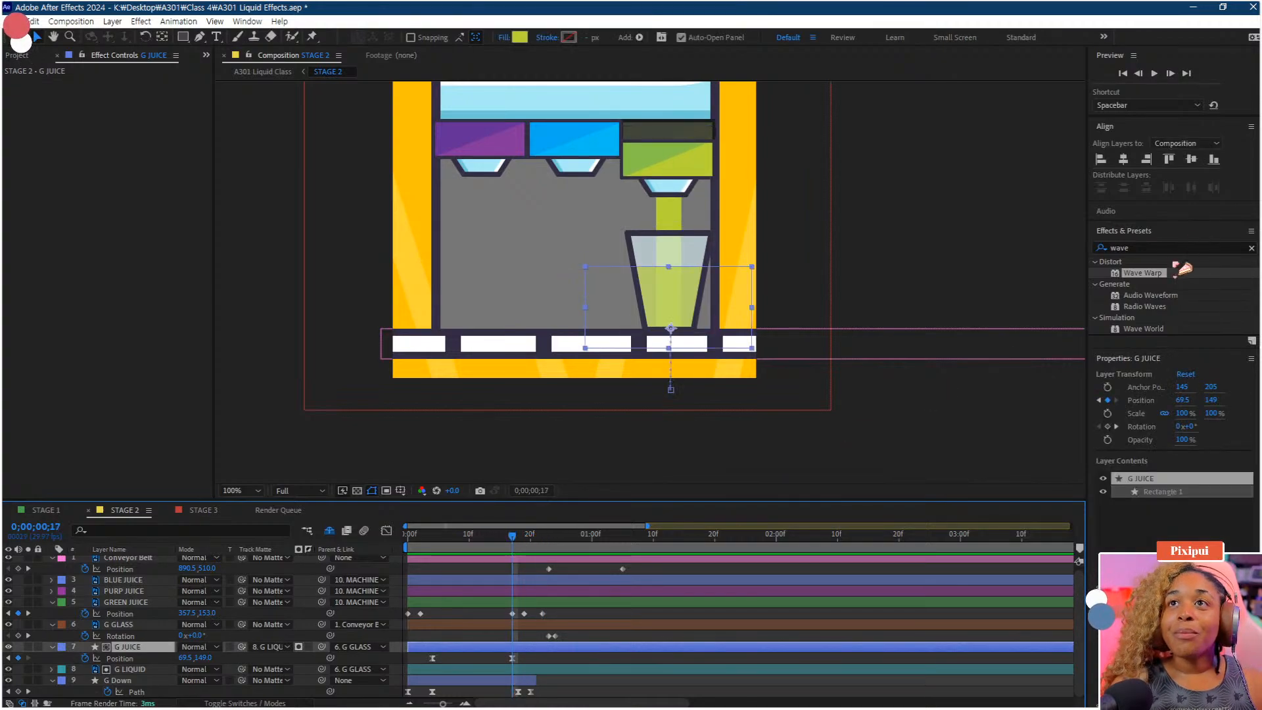
drag(1163, 281, 485, 644)
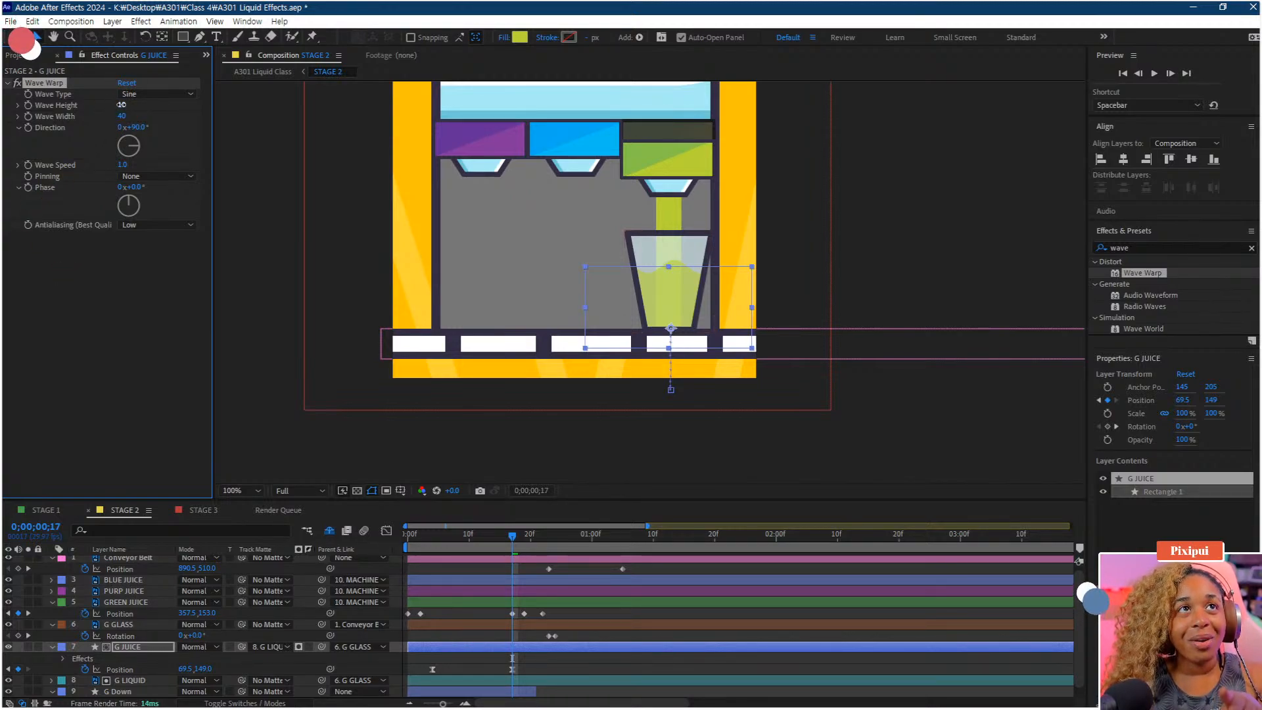
click(121, 104)
text(50)
key(Return)
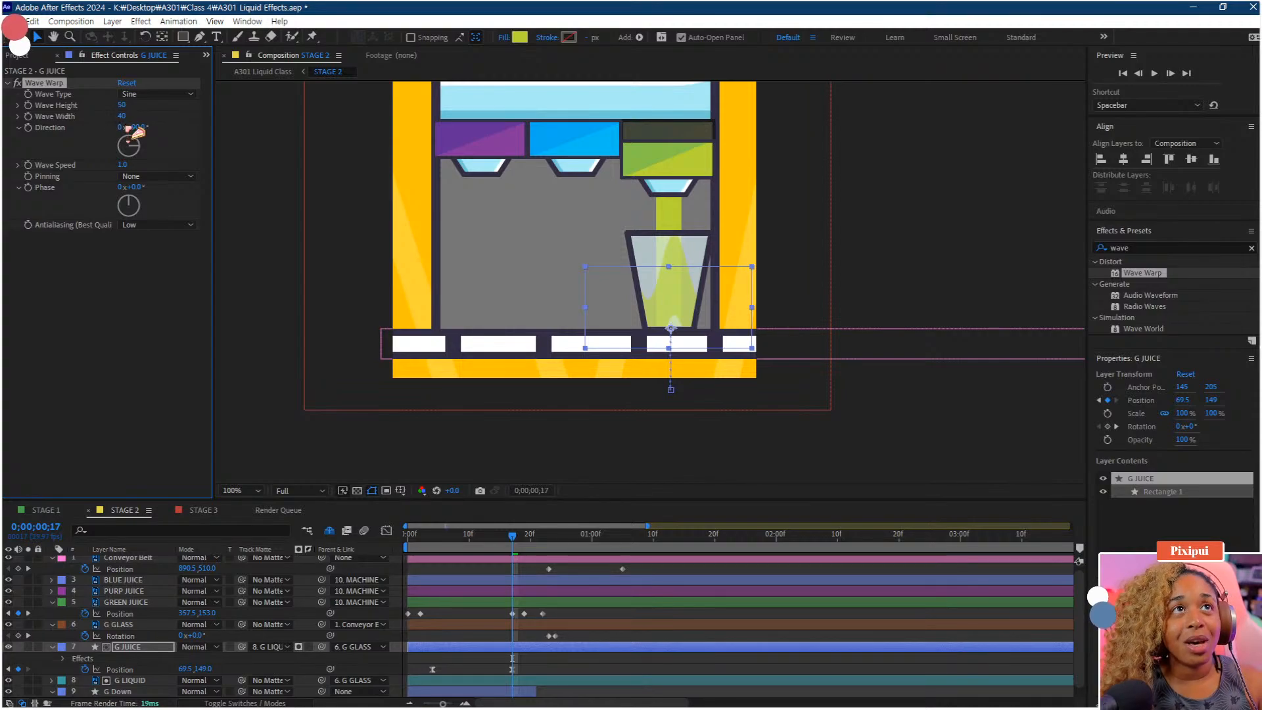
click(123, 116)
text(25)
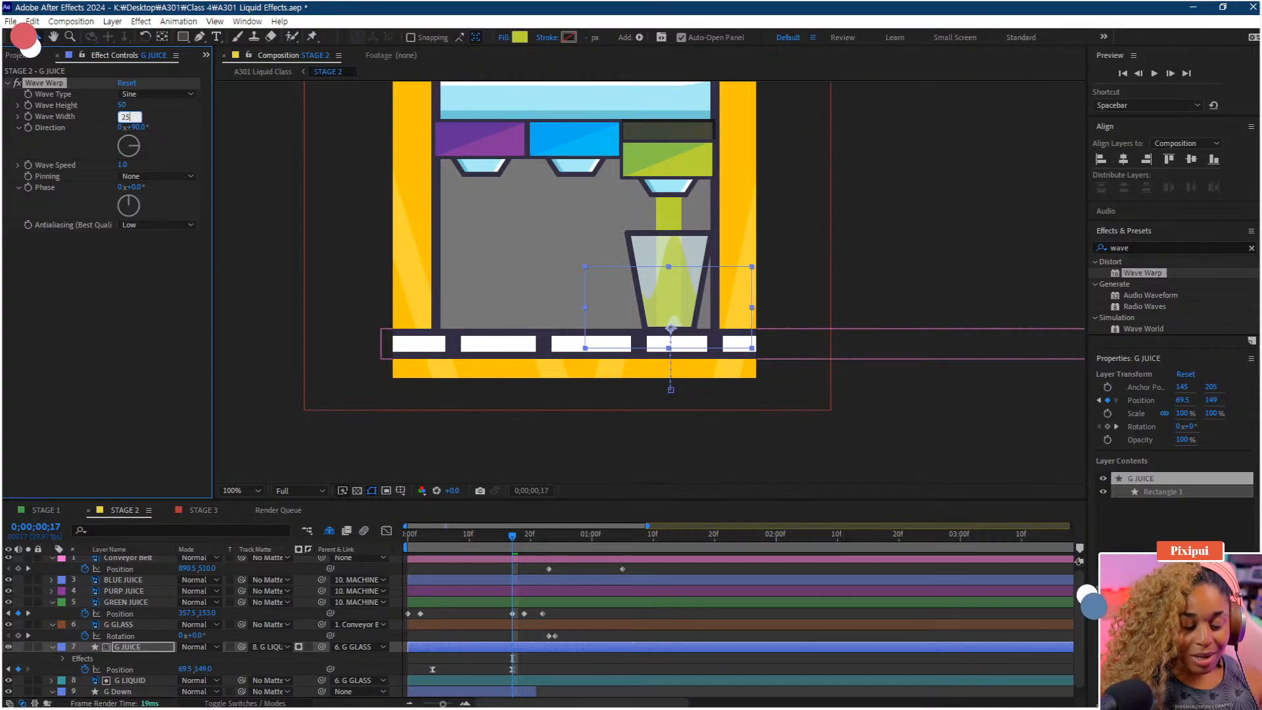
text(0)
key(Return)
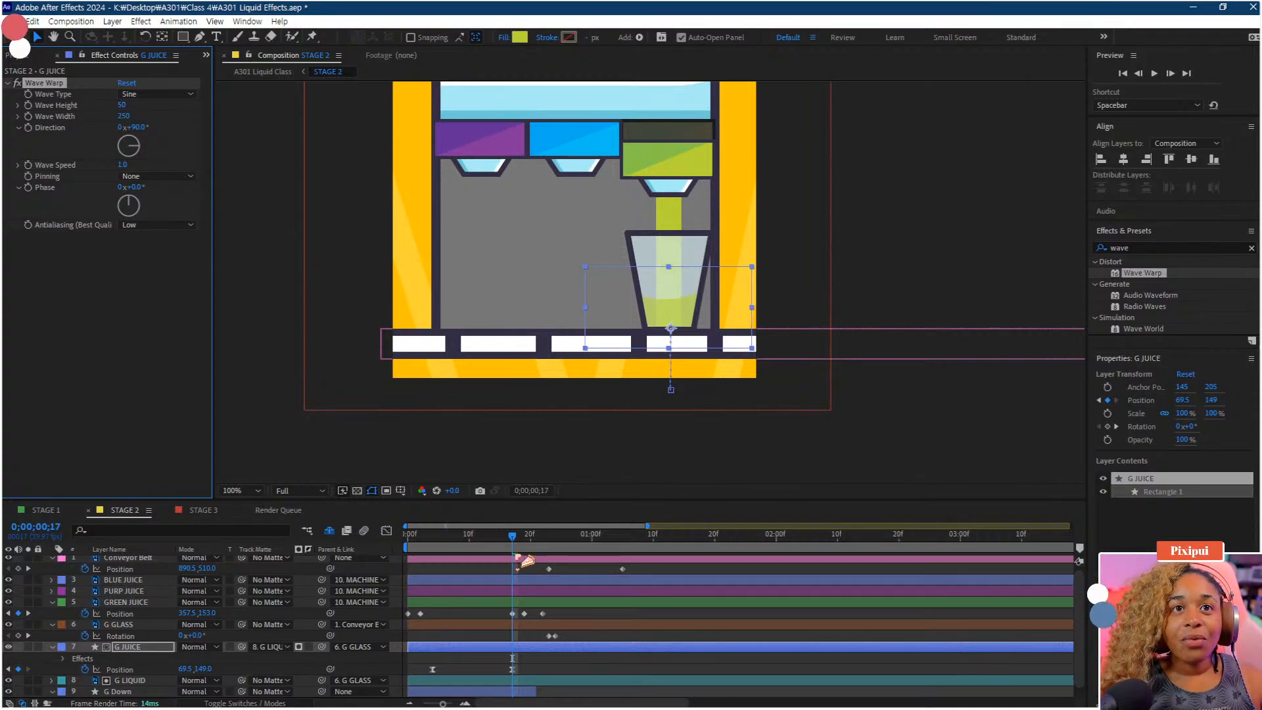
Preview the wavy juice animation from the start
drag(512, 540, 363, 547)
key(space)
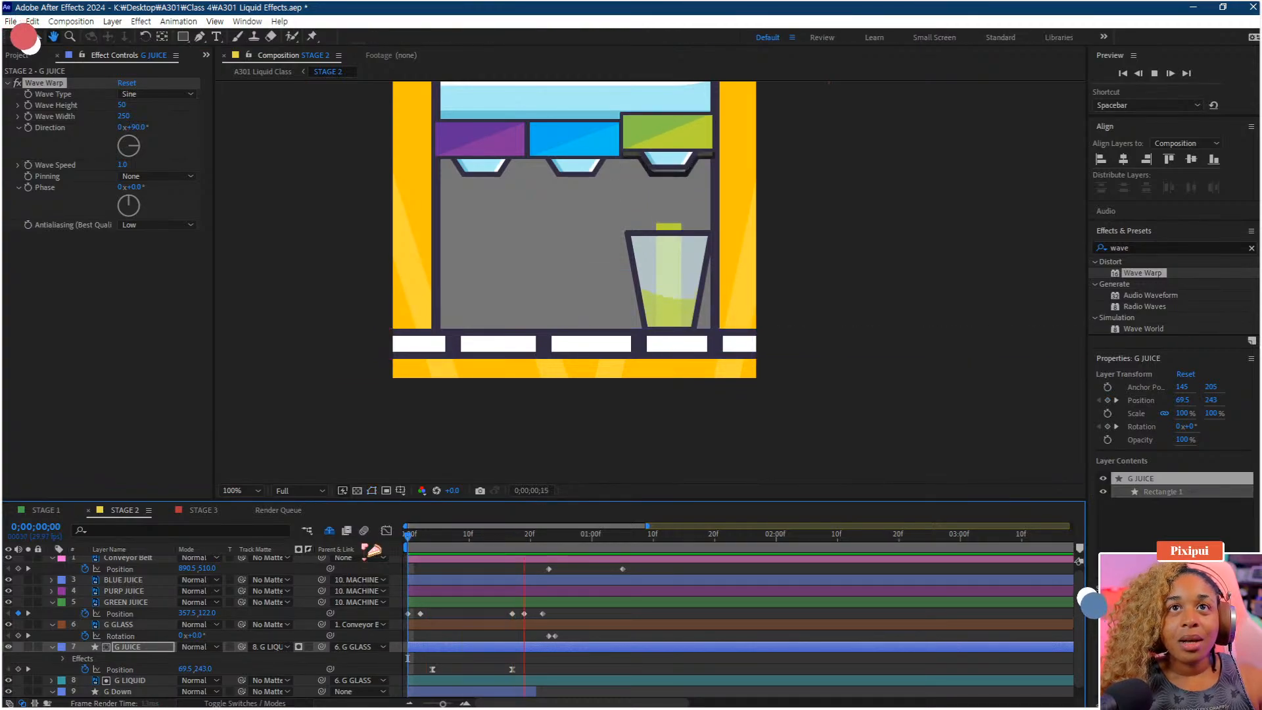
key(space)
key(space)
key(space)
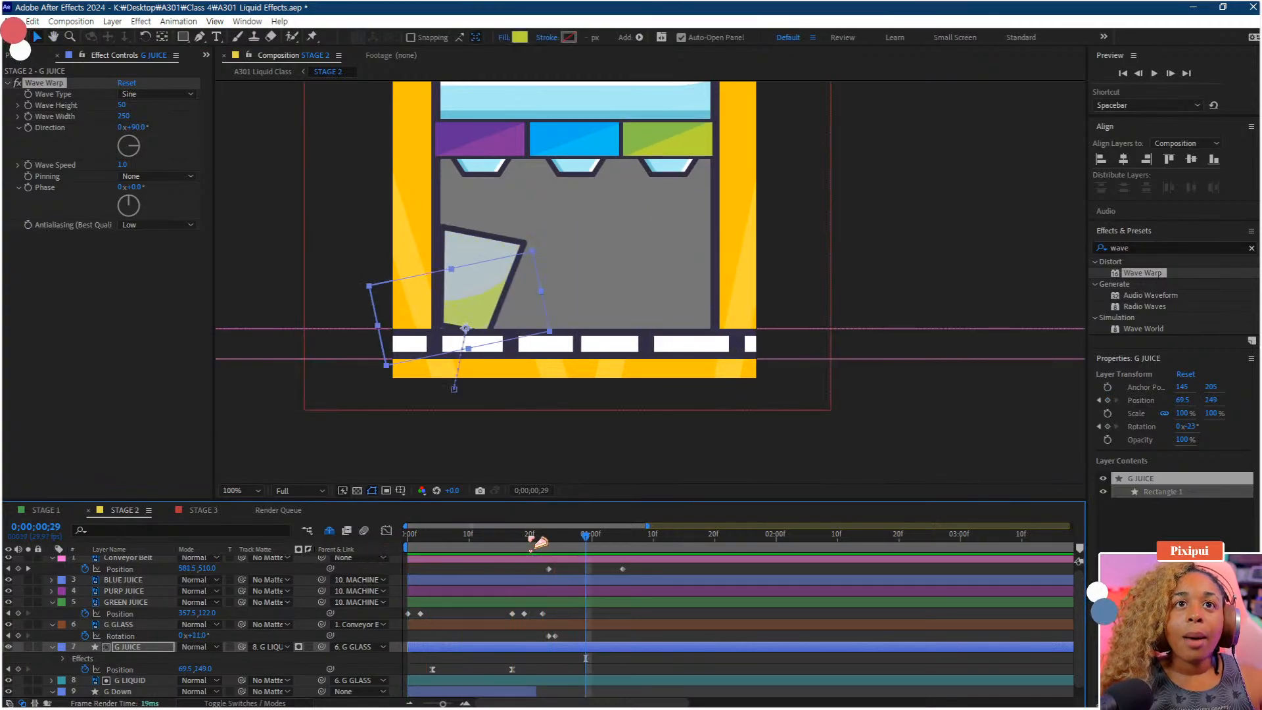
drag(498, 541, 395, 564)
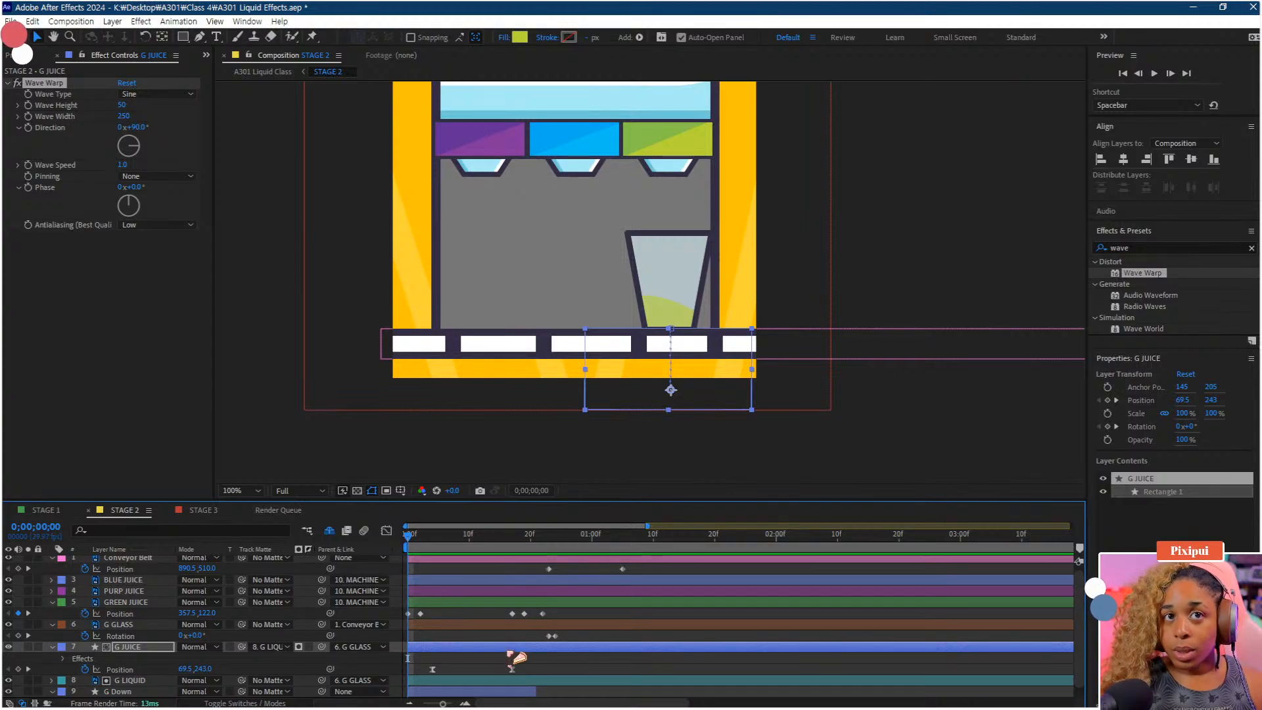
Delete the Wave Warp effect from G JUICE
click(516, 648)
scroll(282, 630, down, 1)
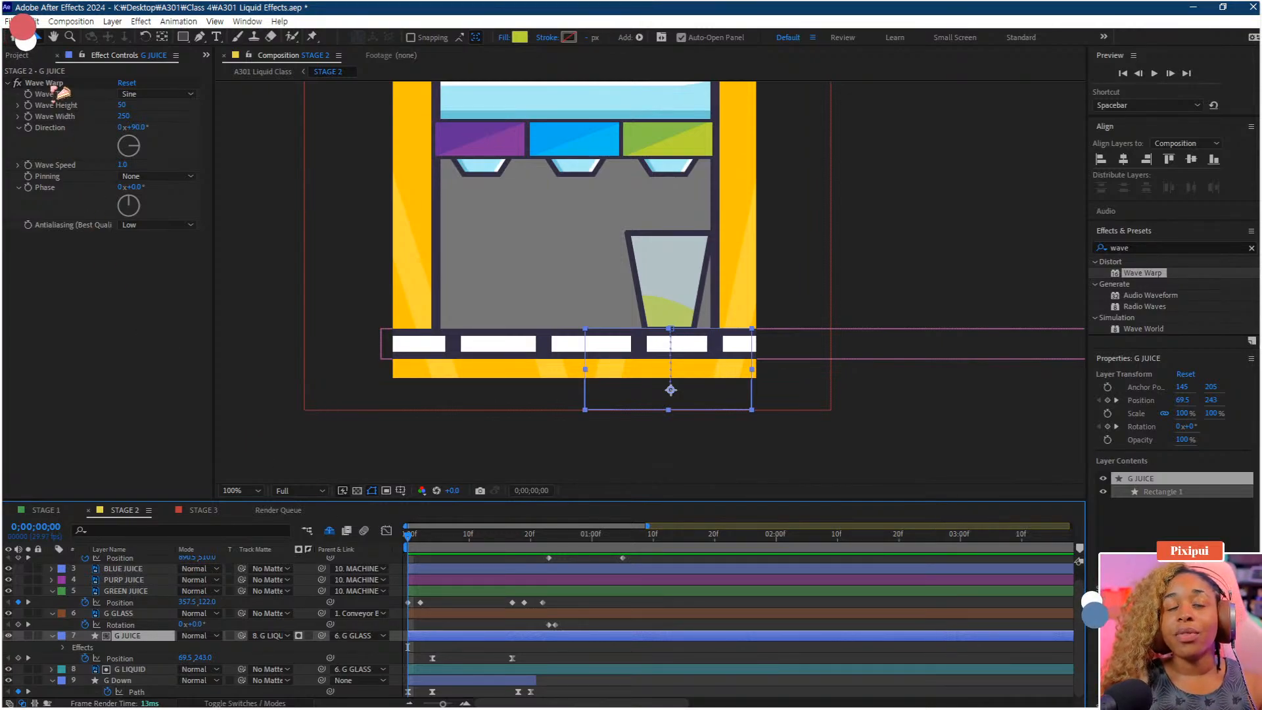
click(90, 249)
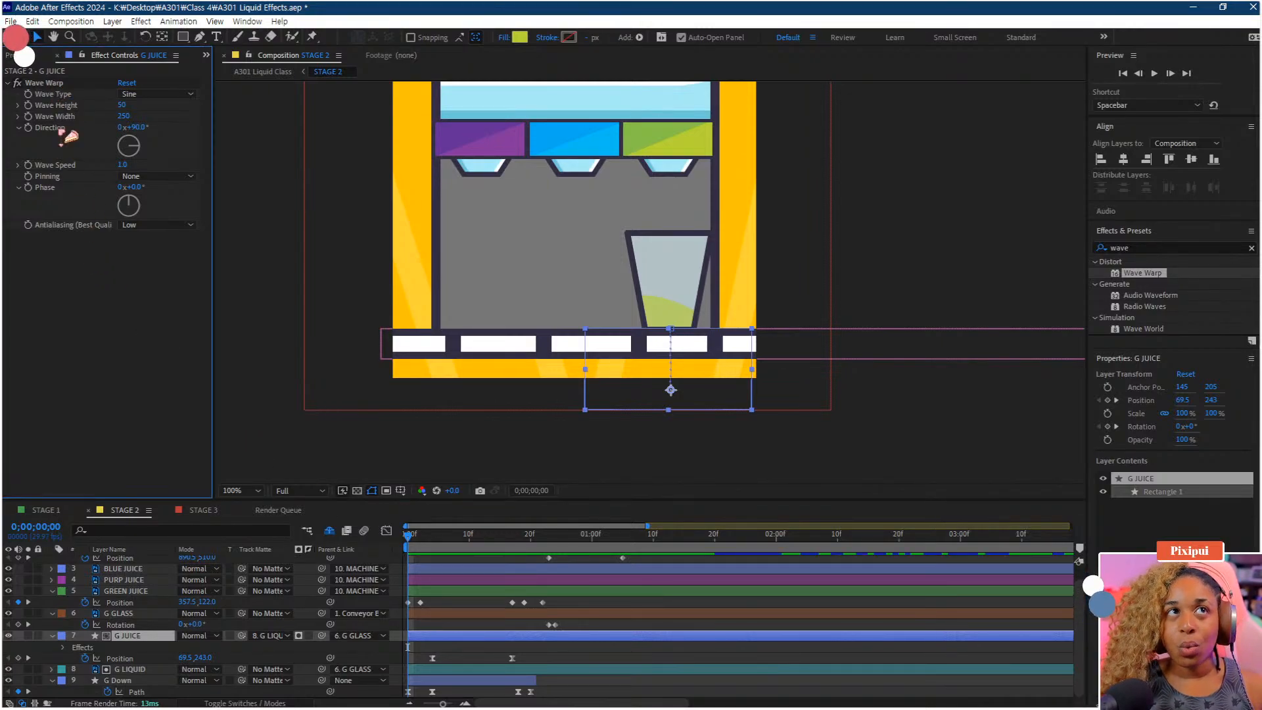
click(48, 87)
key(Delete)
Reapply Wave Warp to G JUICE at frame 24 and set Wave Height 50 and Wave Width 250
key(space)
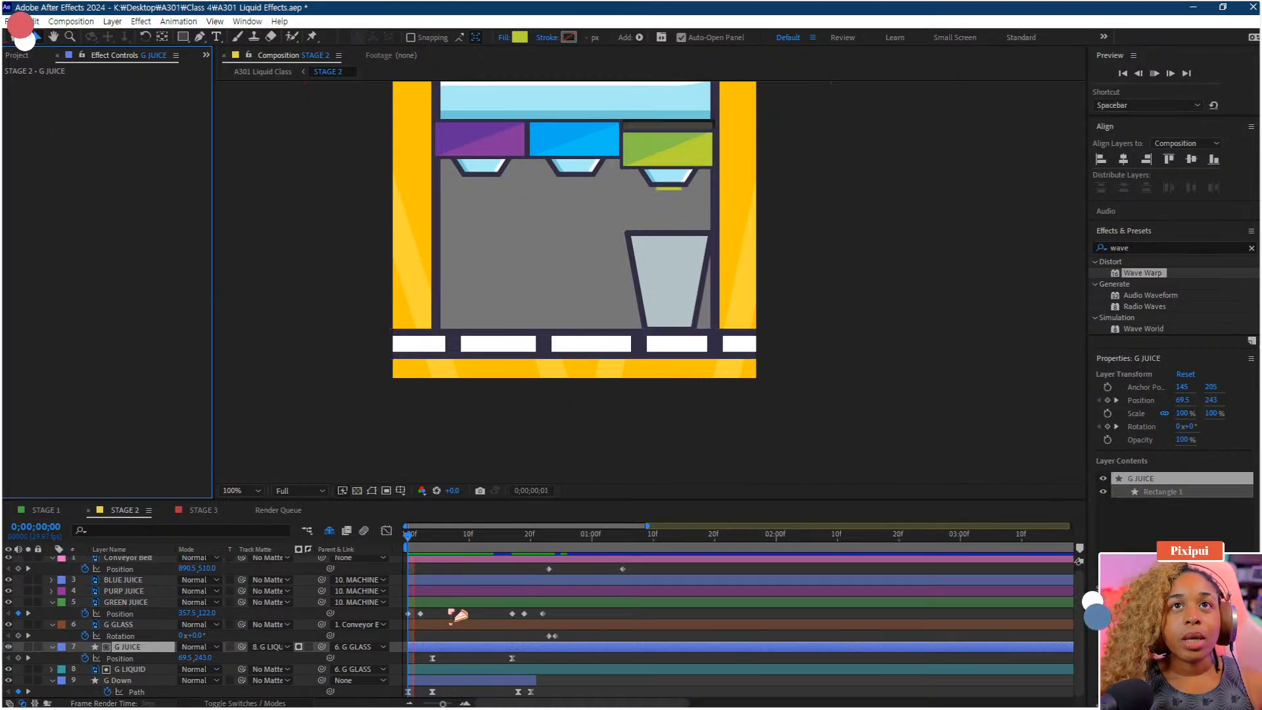
key(space)
drag(537, 540, 556, 541)
drag(1159, 273, 533, 641)
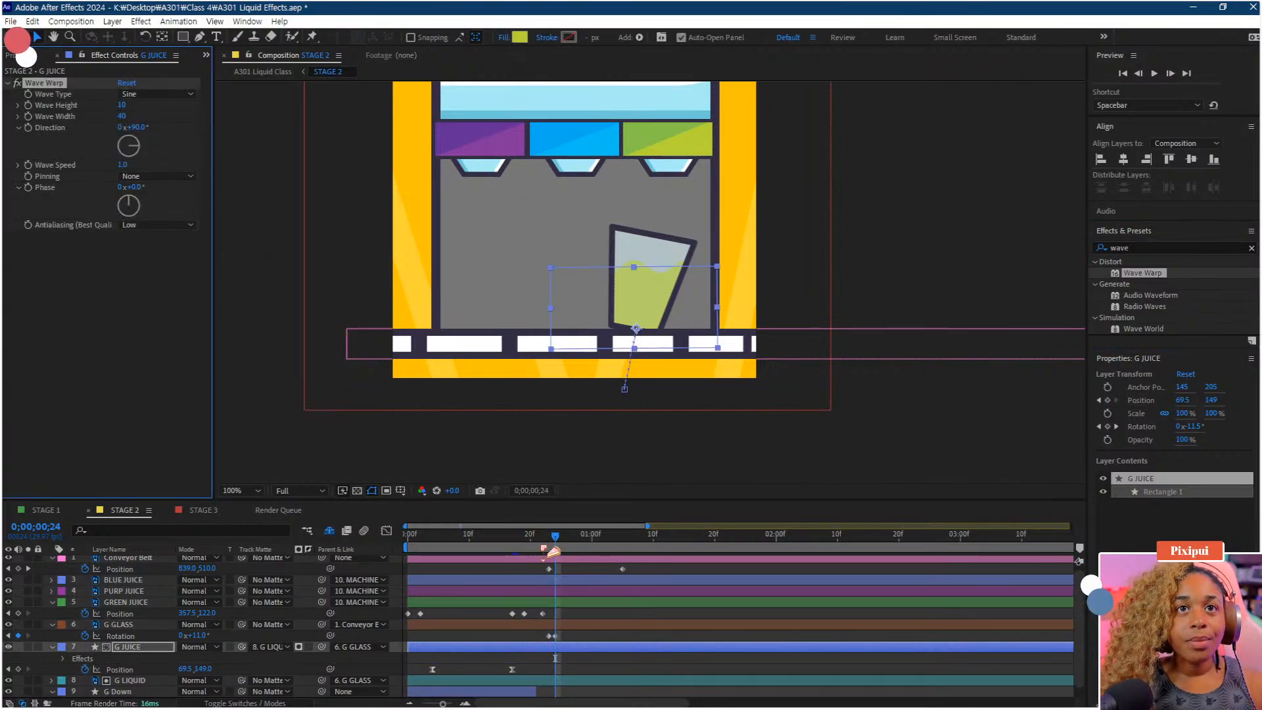
mouse_move(551, 550)
mouse_down()
mouse_move(434, 556)
mouse_move(552, 547)
mouse_up()
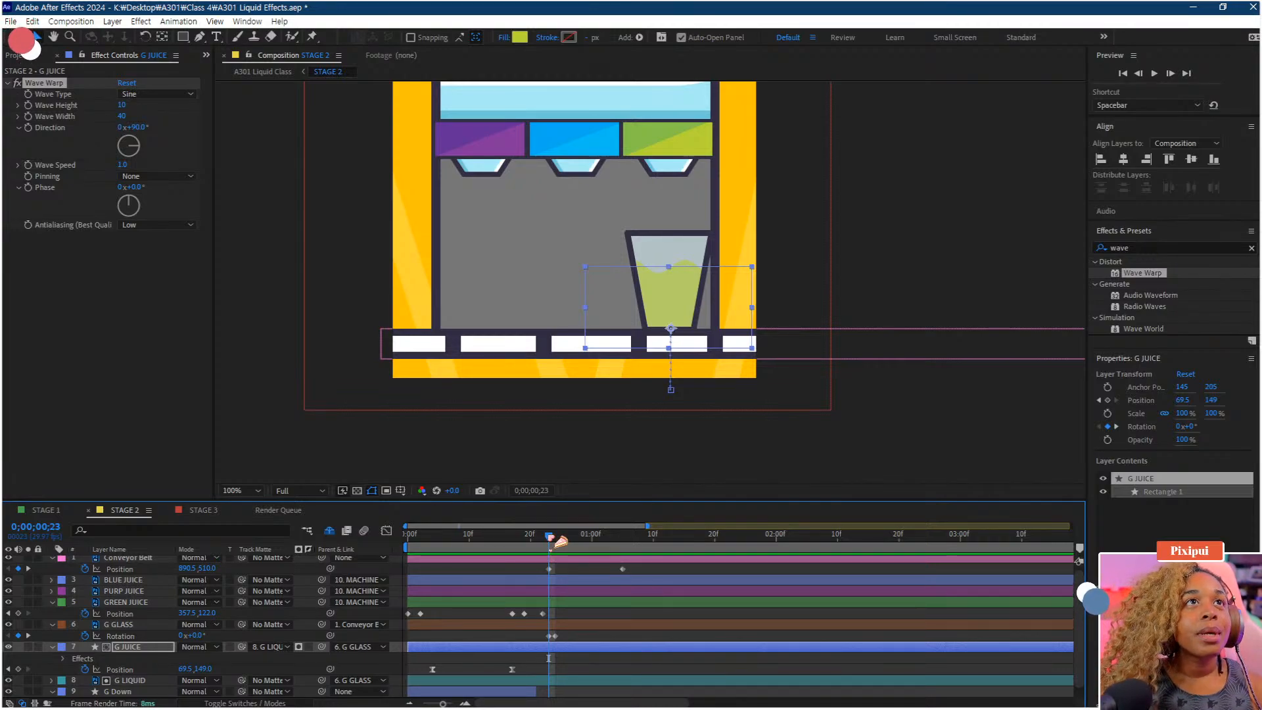
click(121, 106)
text(5)
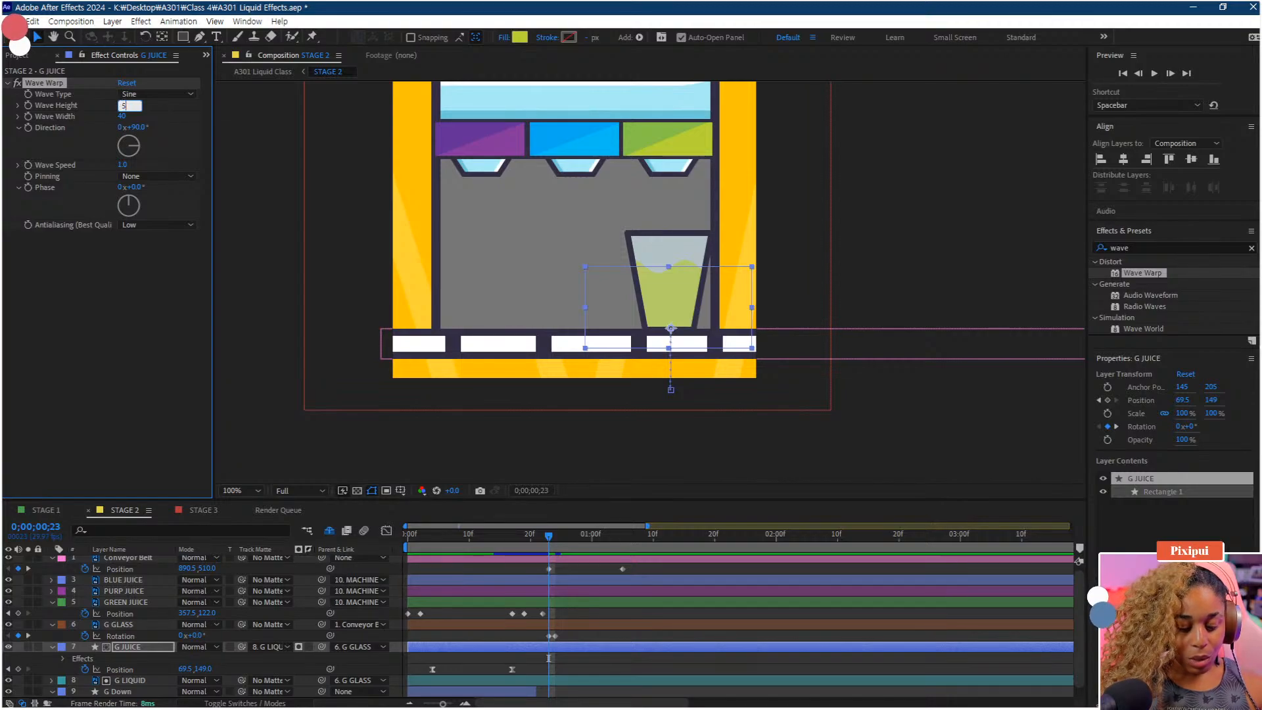
text(0)
key(Return)
click(124, 113)
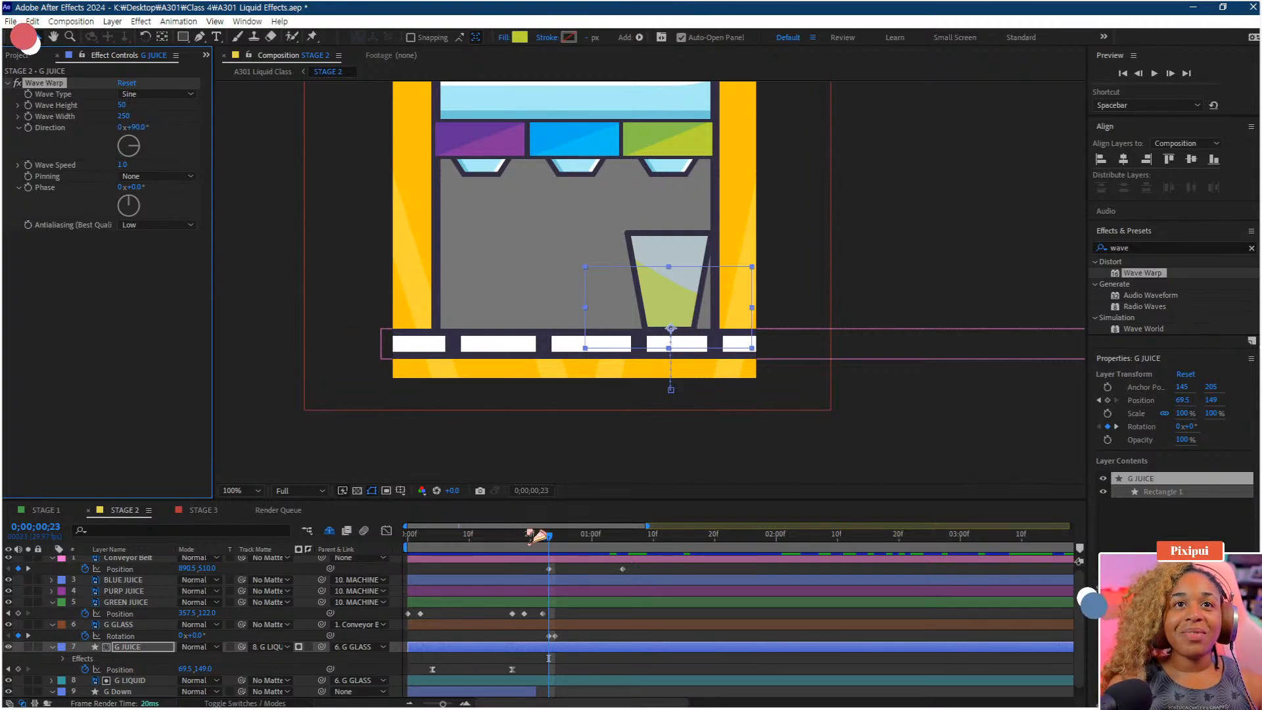
Play back Stage 2 to review the wavy juice filling and tipping
click(530, 552)
key(space)
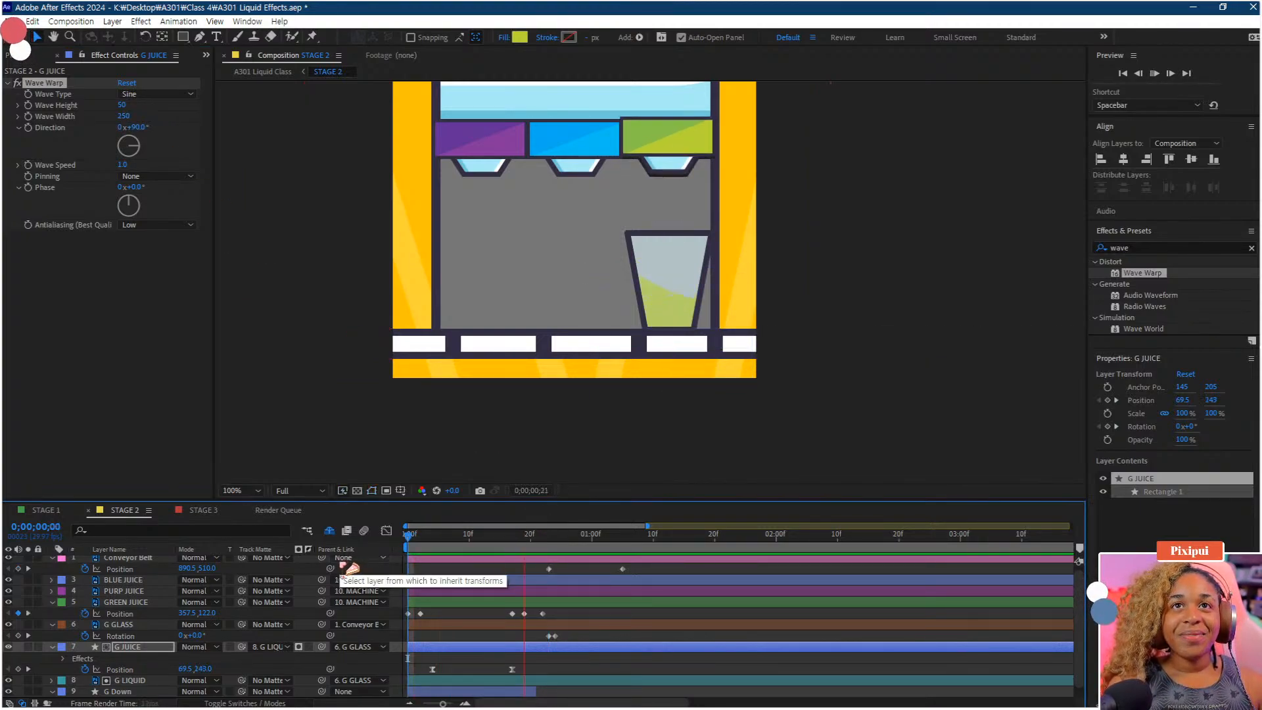
key(space)
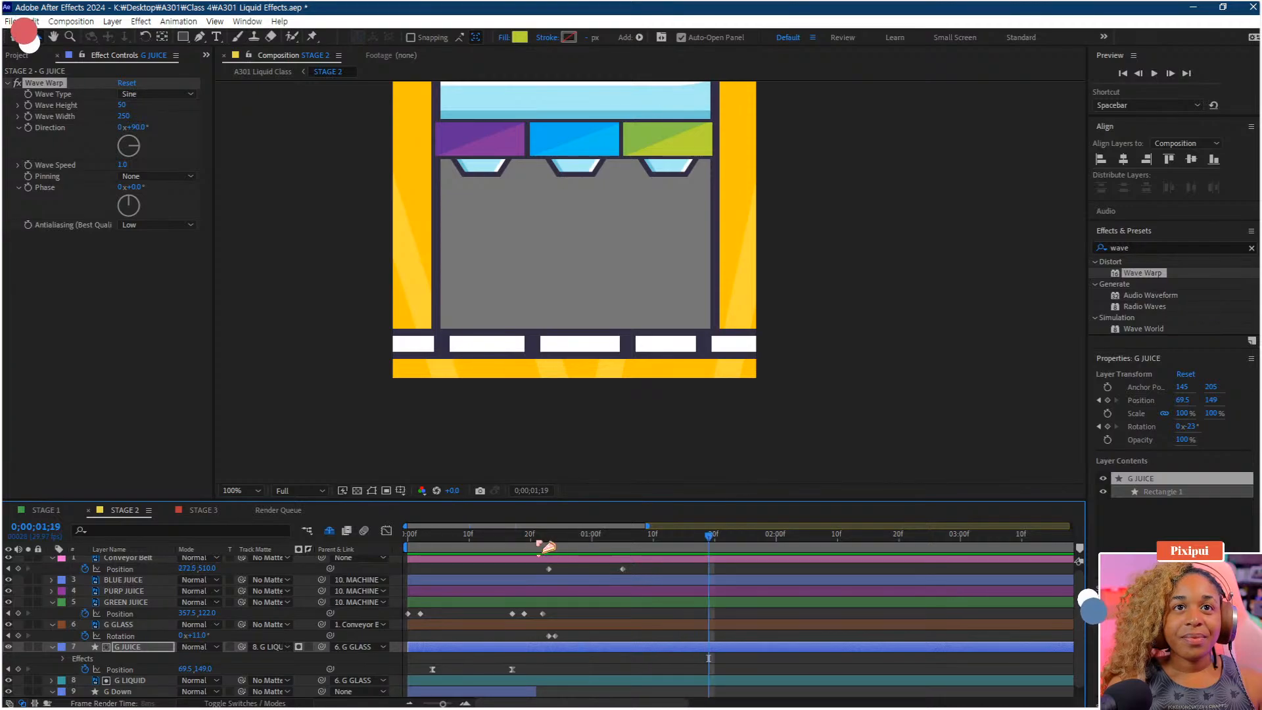
drag(469, 539, 437, 560)
key(space)
key(space)
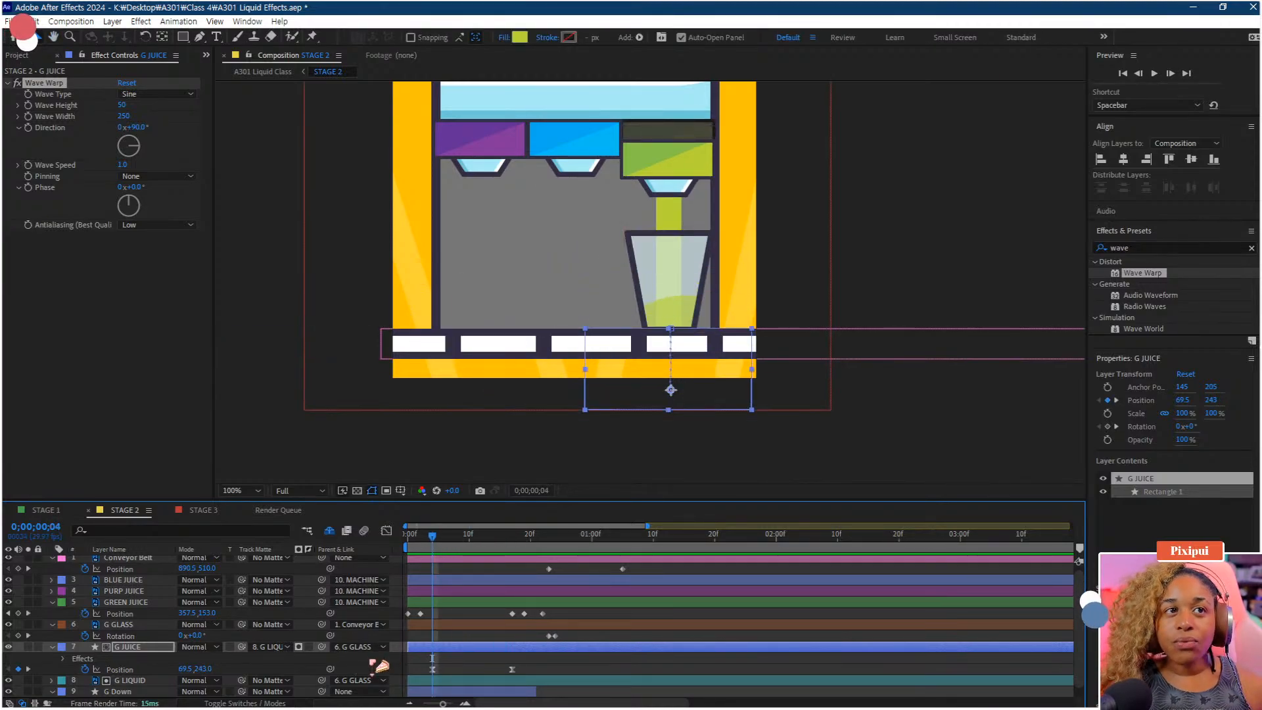
drag(533, 657, 429, 684)
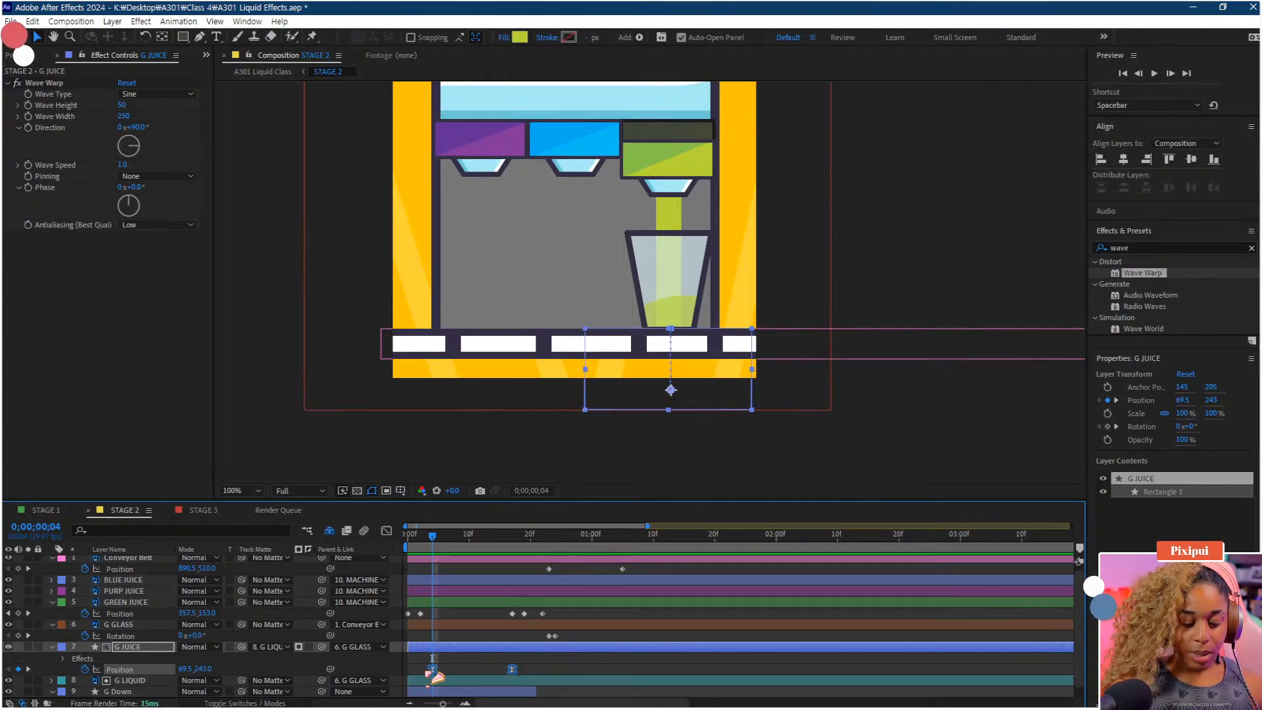
click(518, 543)
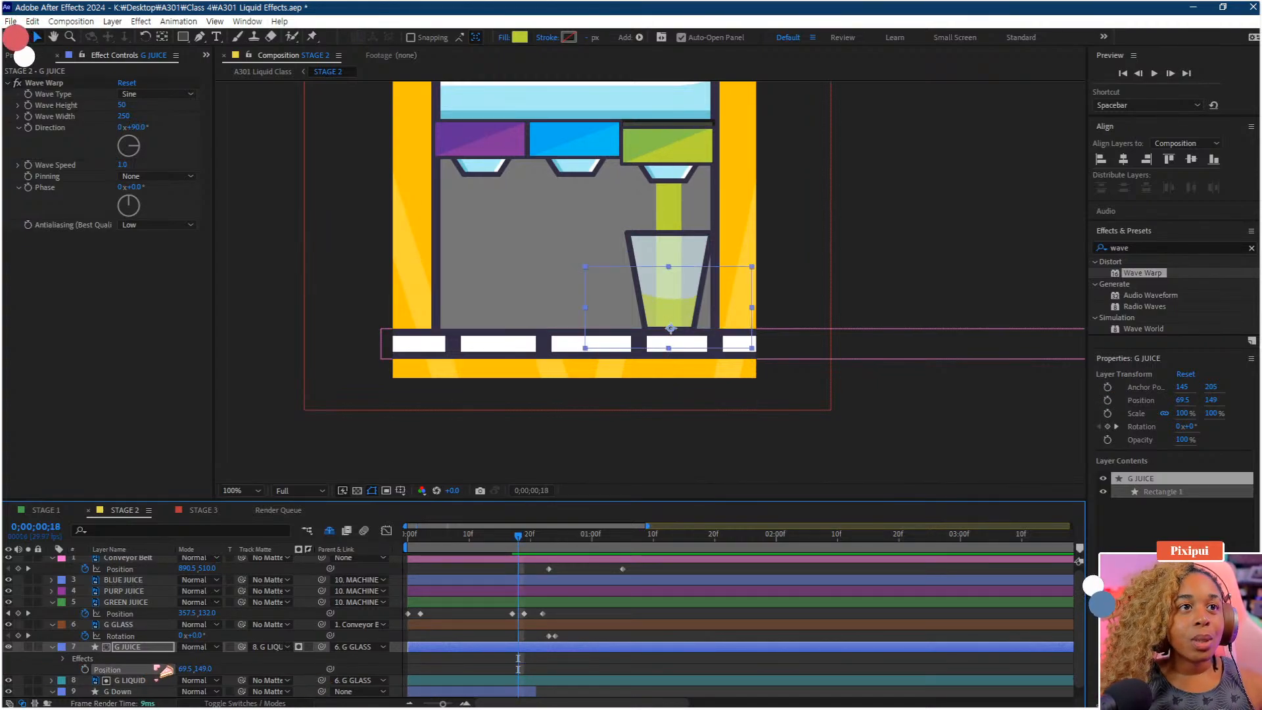
key(Delete)
drag(179, 668, 150, 673)
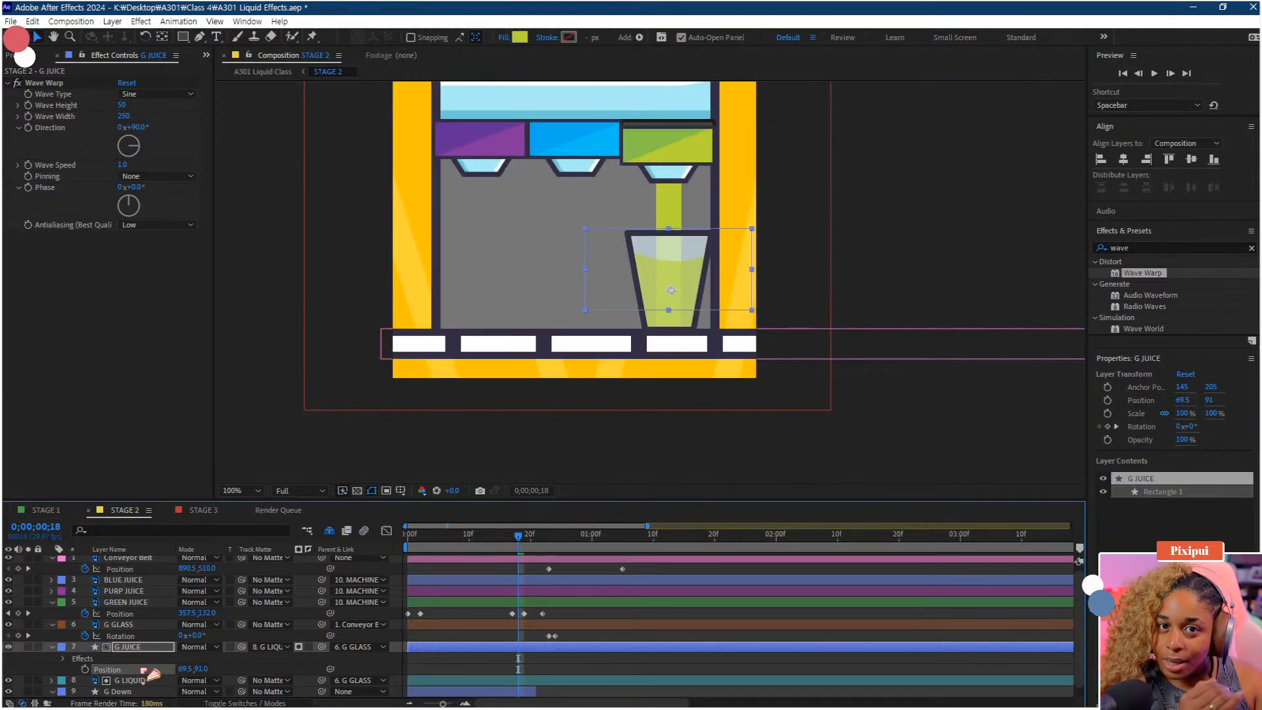
key(ctrl+z)
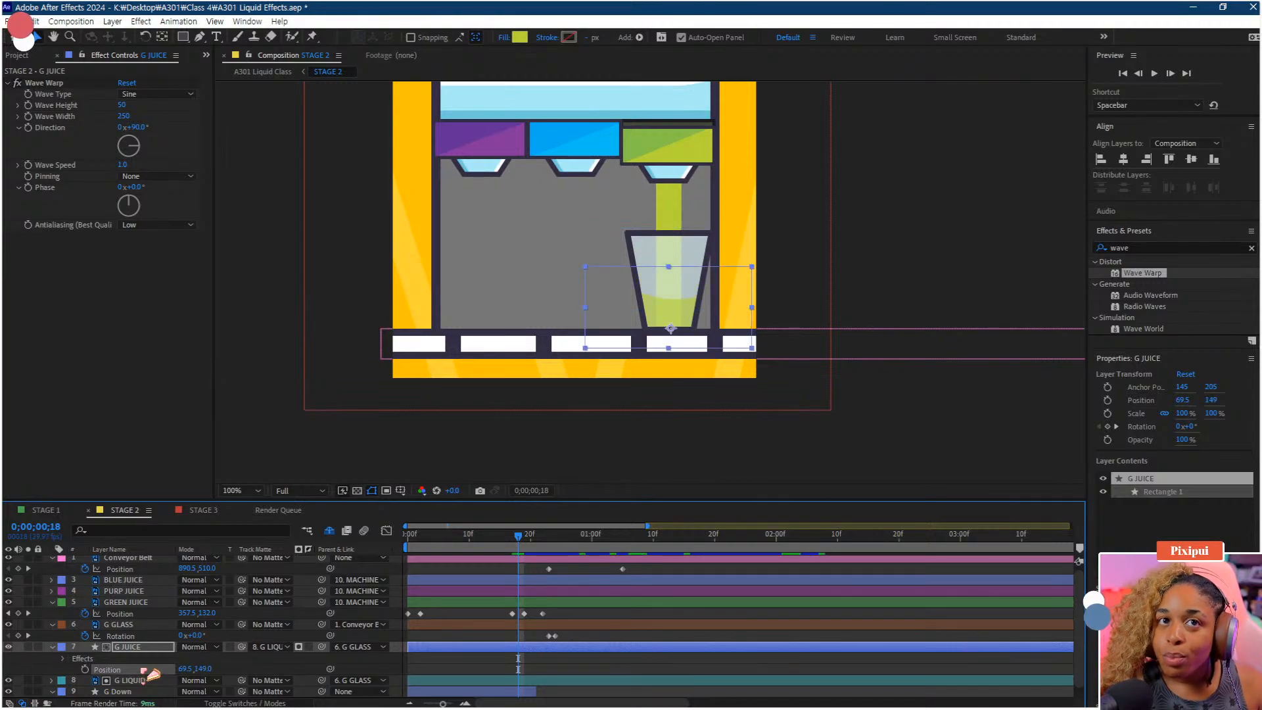
key(ctrl+z)
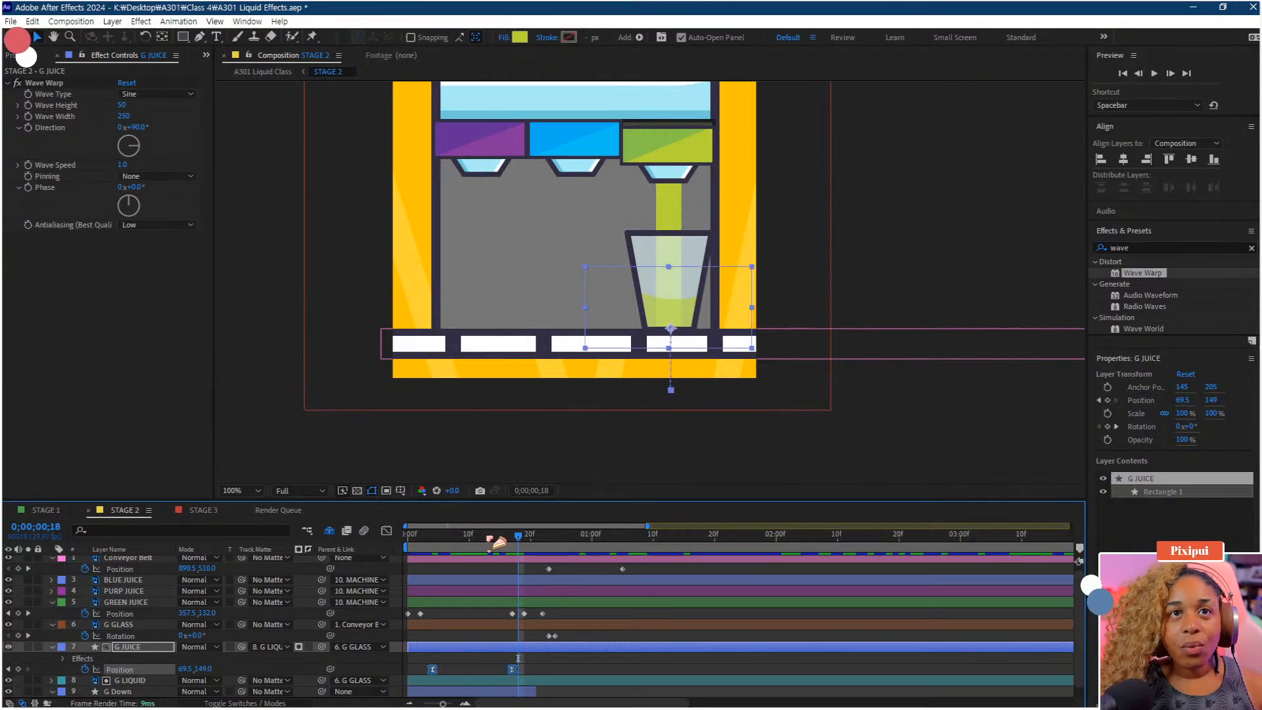
Lower G JUICE's starting position to Y 294 and preview the fill
drag(491, 538, 433, 559)
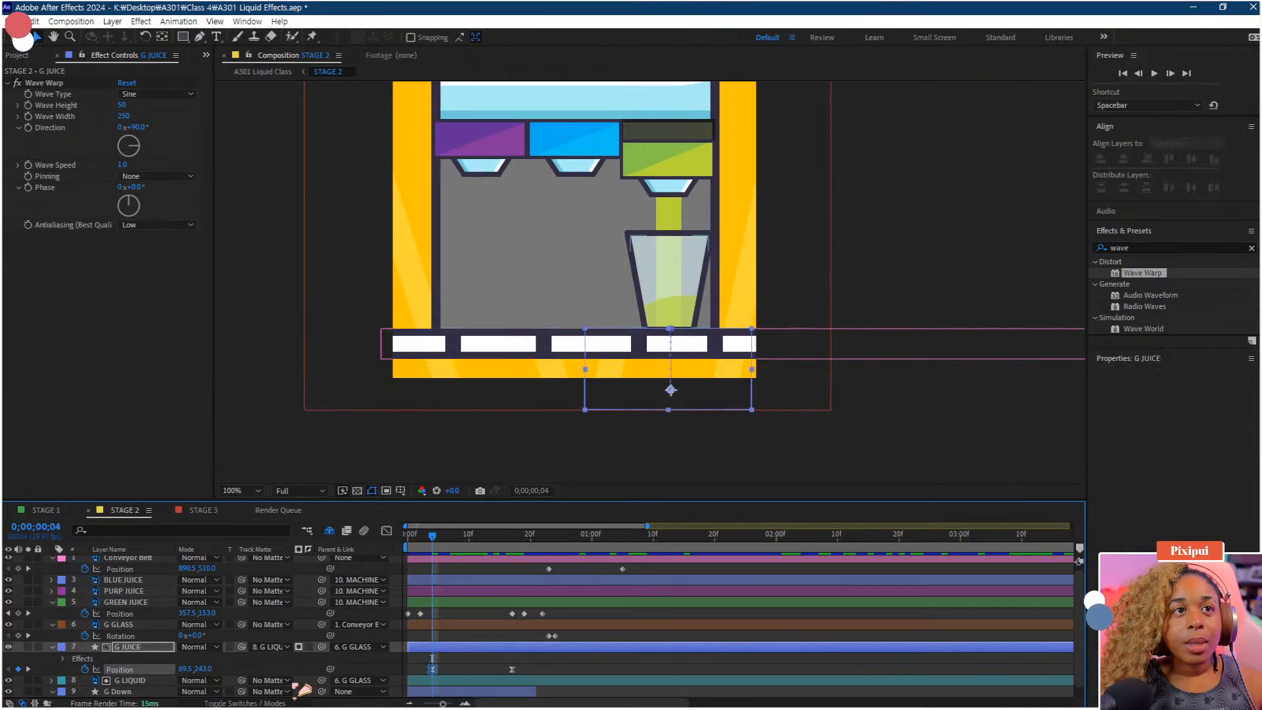
drag(204, 669, 253, 667)
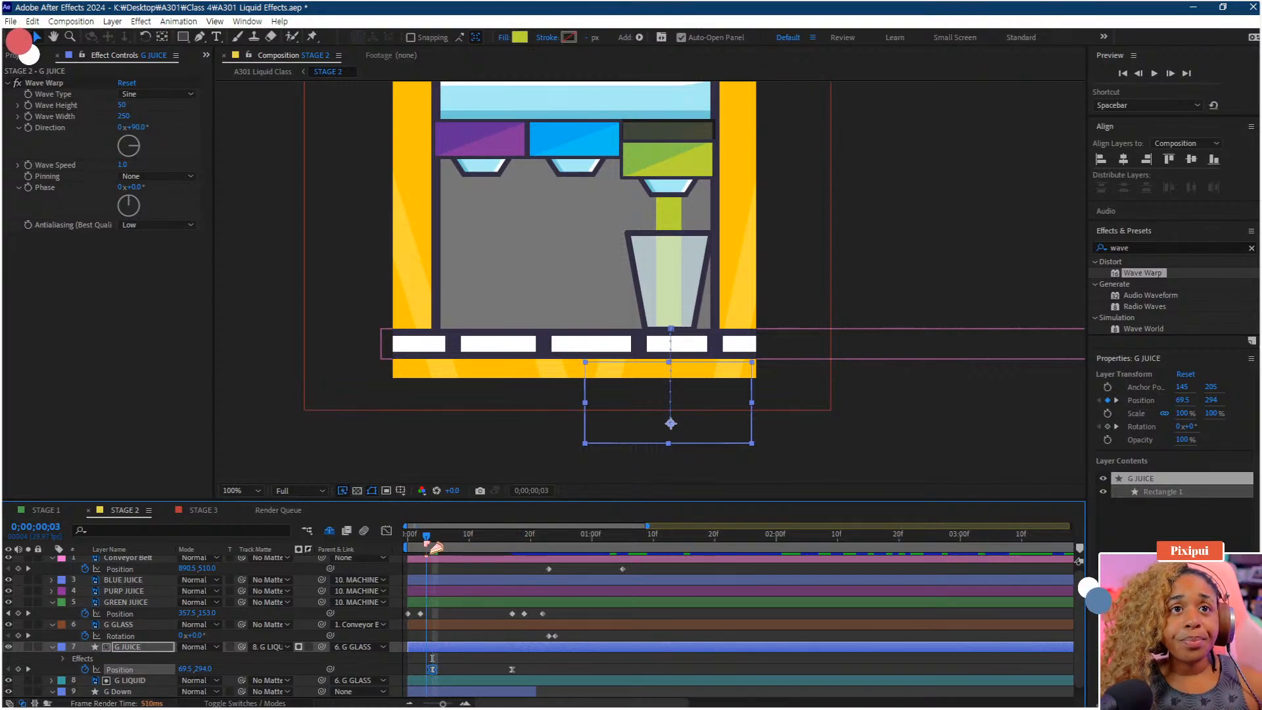
drag(416, 543, 377, 550)
key(space)
click(521, 544)
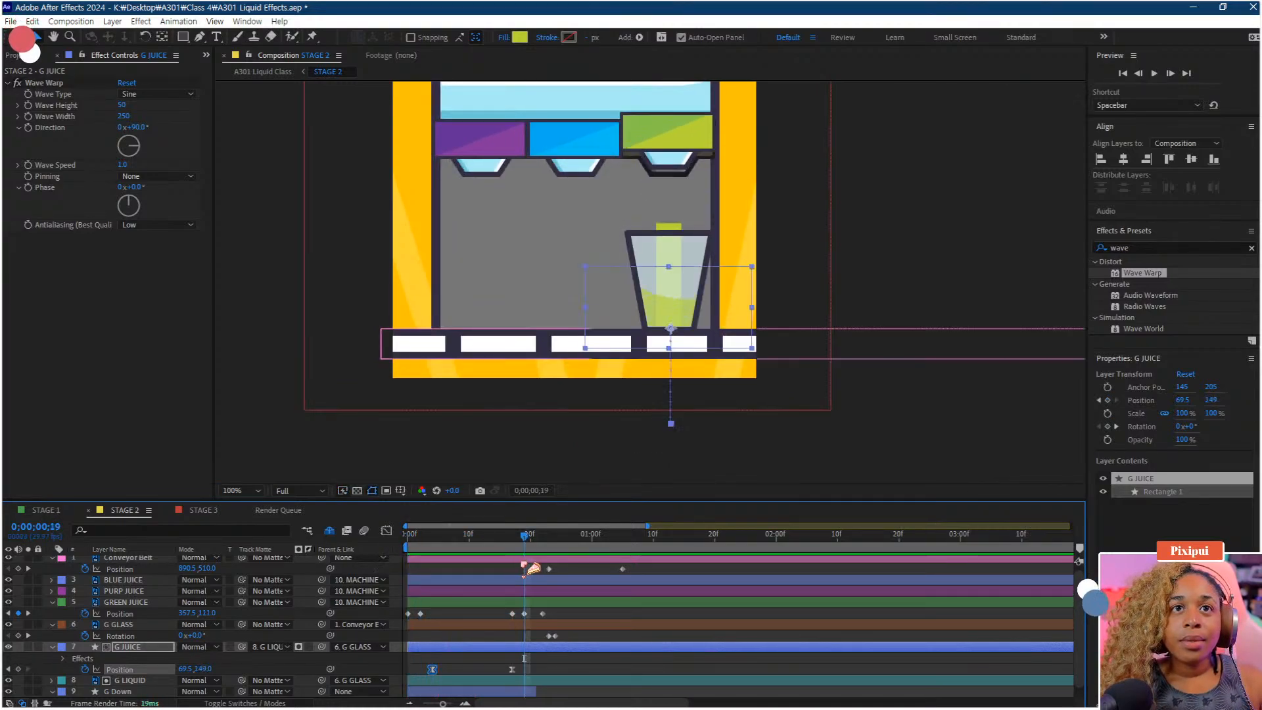
Add a G JUICE position keyframe at frame 26 and preview the glass tipping
drag(526, 548, 578, 547)
key(alt+shift+p)
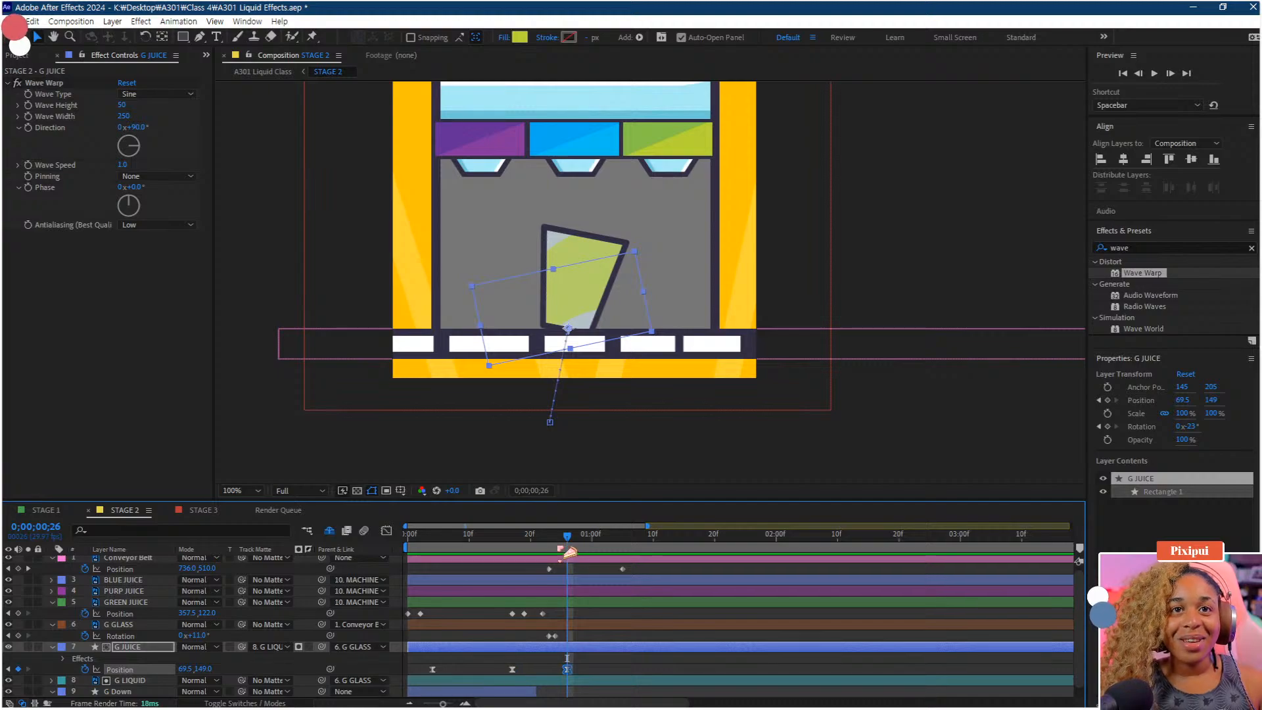
click(512, 544)
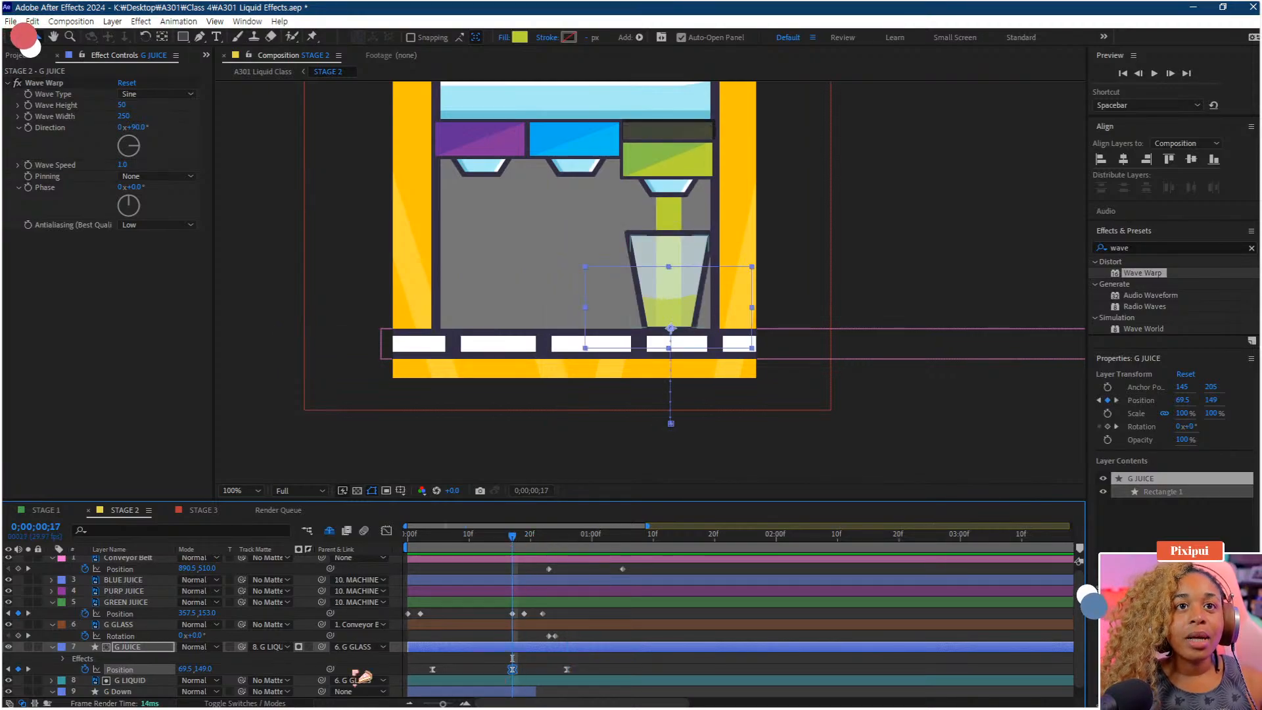
drag(210, 670, 413, 559)
key(space)
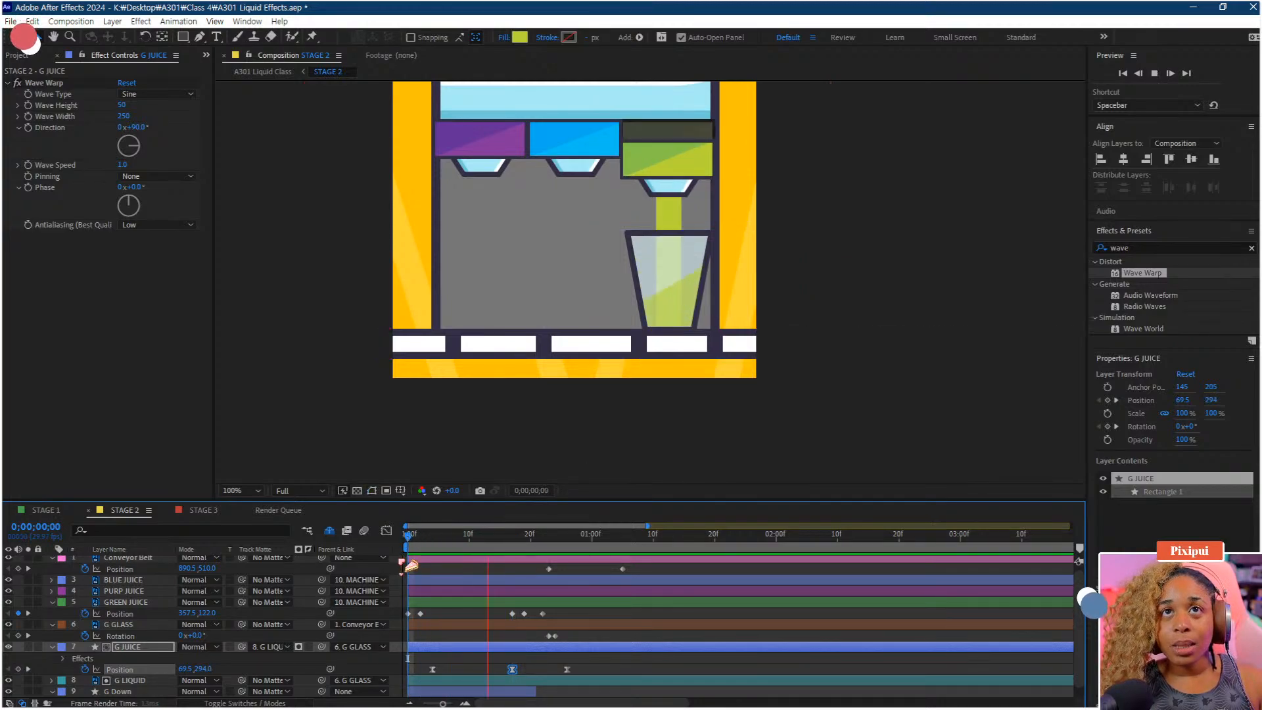
key(space)
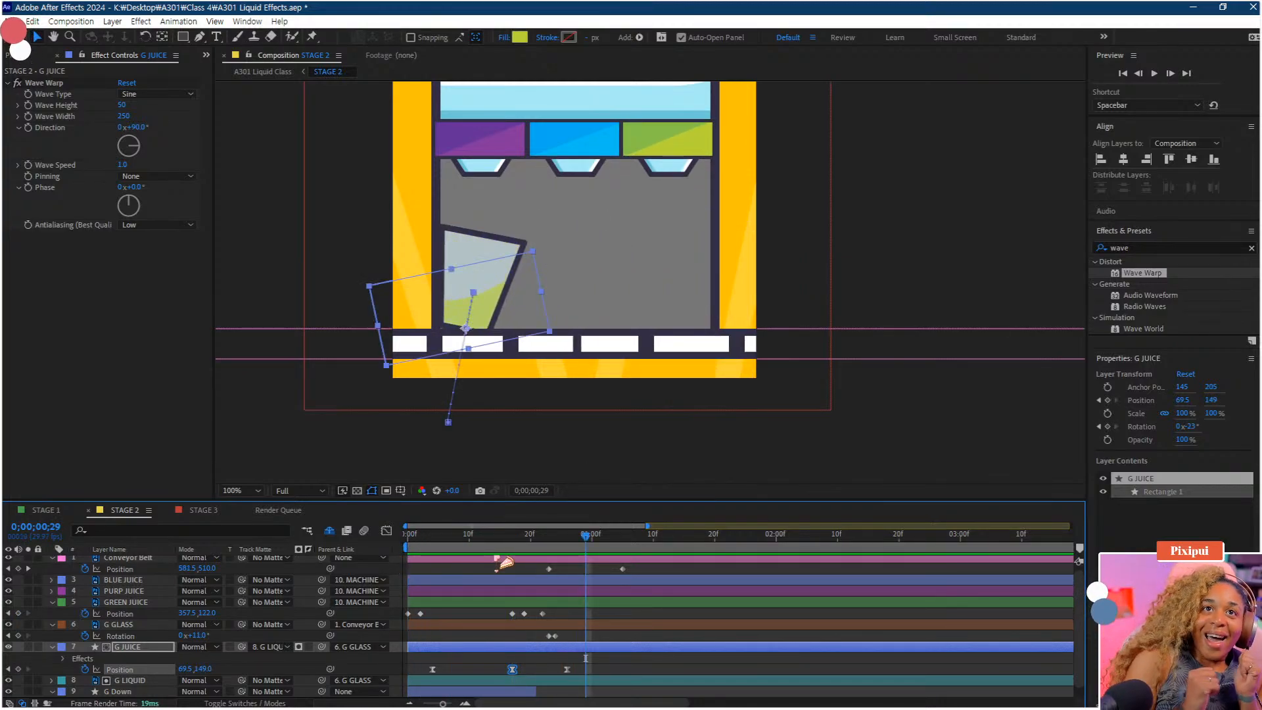
Set G JUICE's position Y to 178.1 at frame 25 so the juice stays inside the tipped glass
mouse_move(545, 548)
mouse_down()
mouse_move(572, 543)
mouse_move(561, 544)
mouse_up()
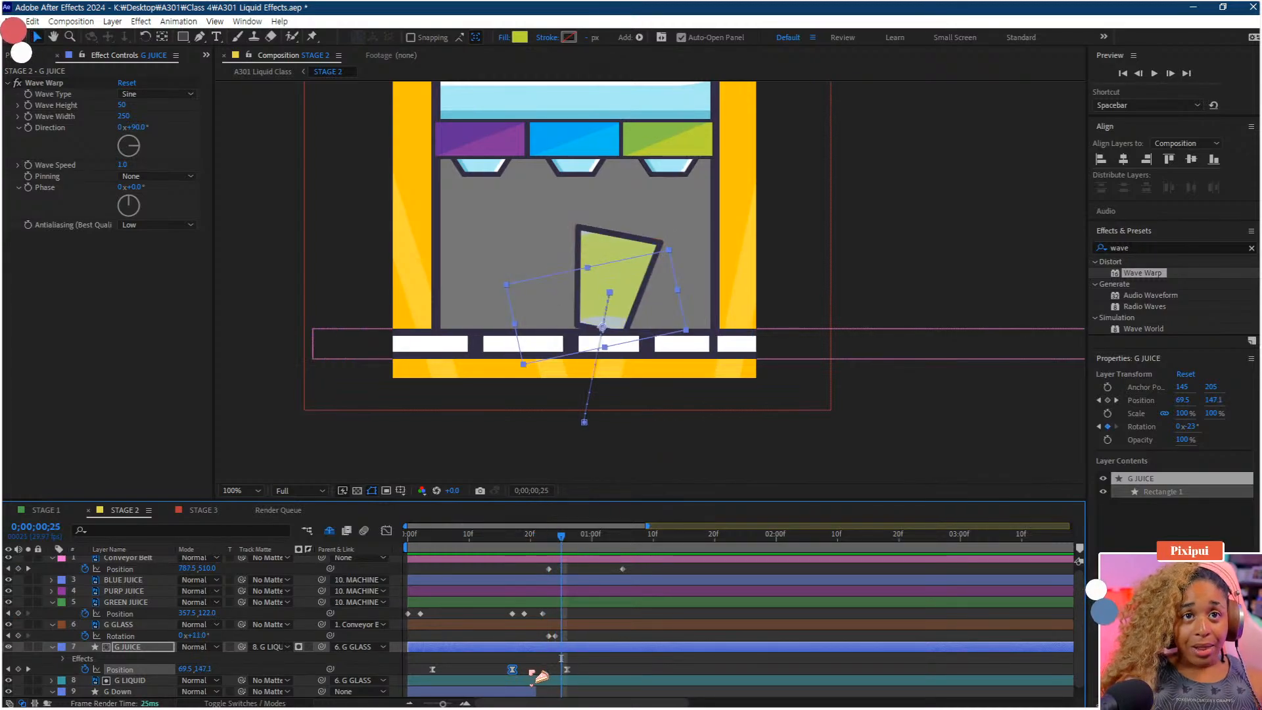
drag(567, 669, 562, 670)
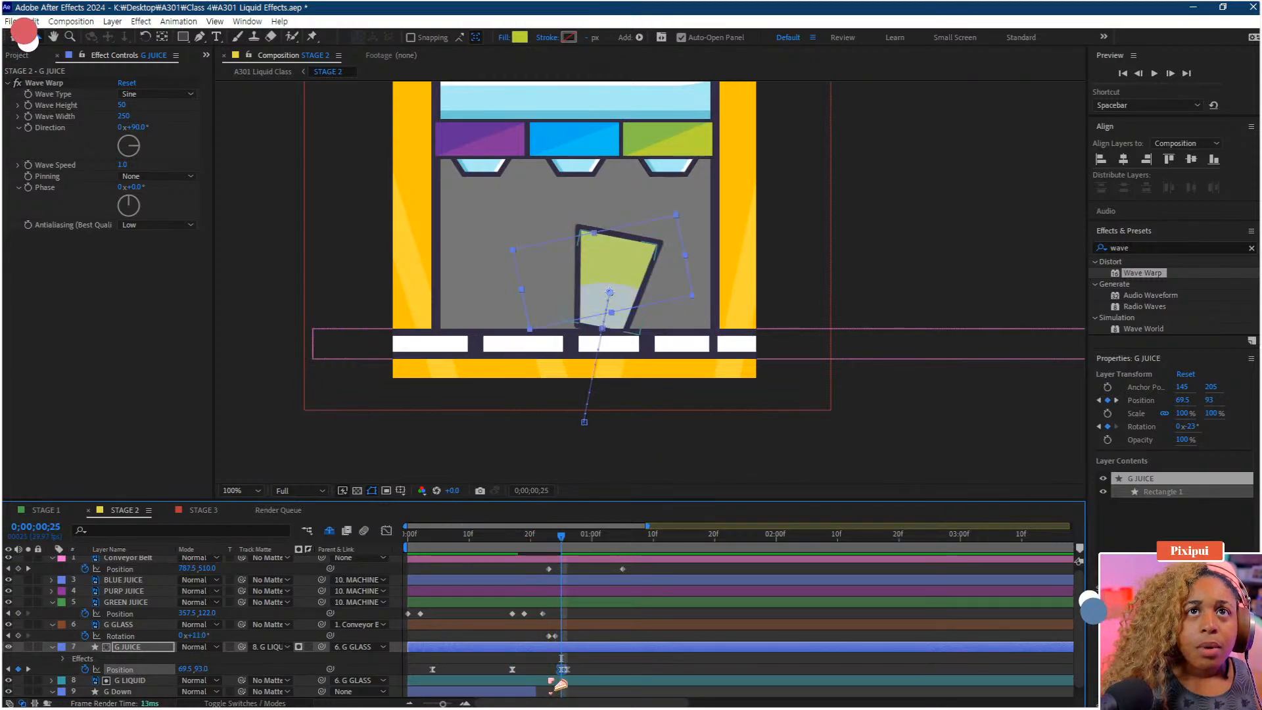
key(ctrl+z)
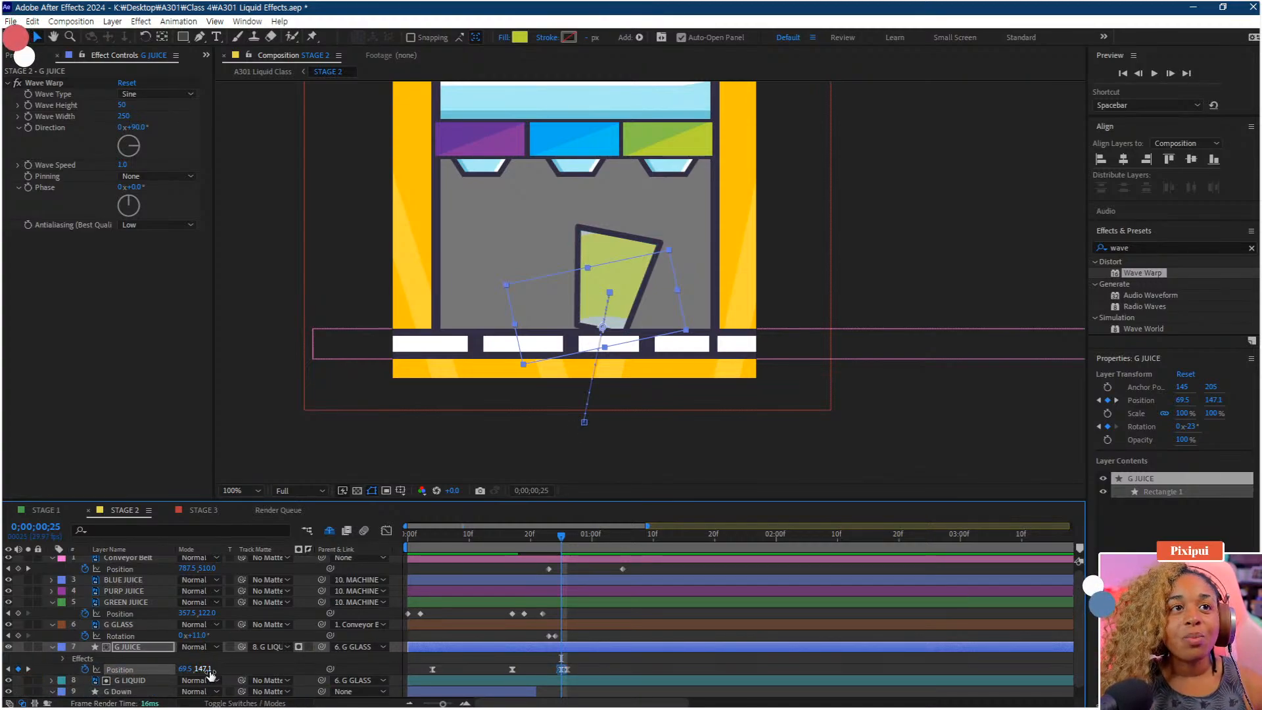
drag(202, 669, 233, 671)
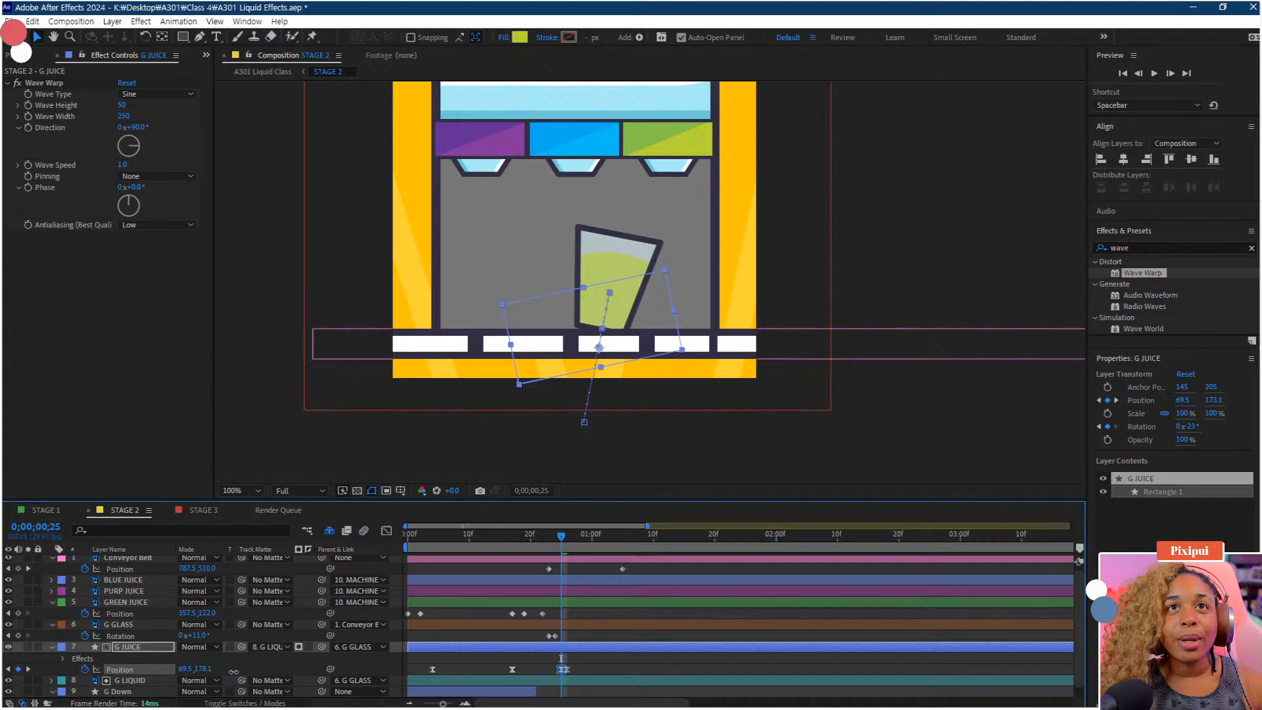
click(557, 545)
key(space)
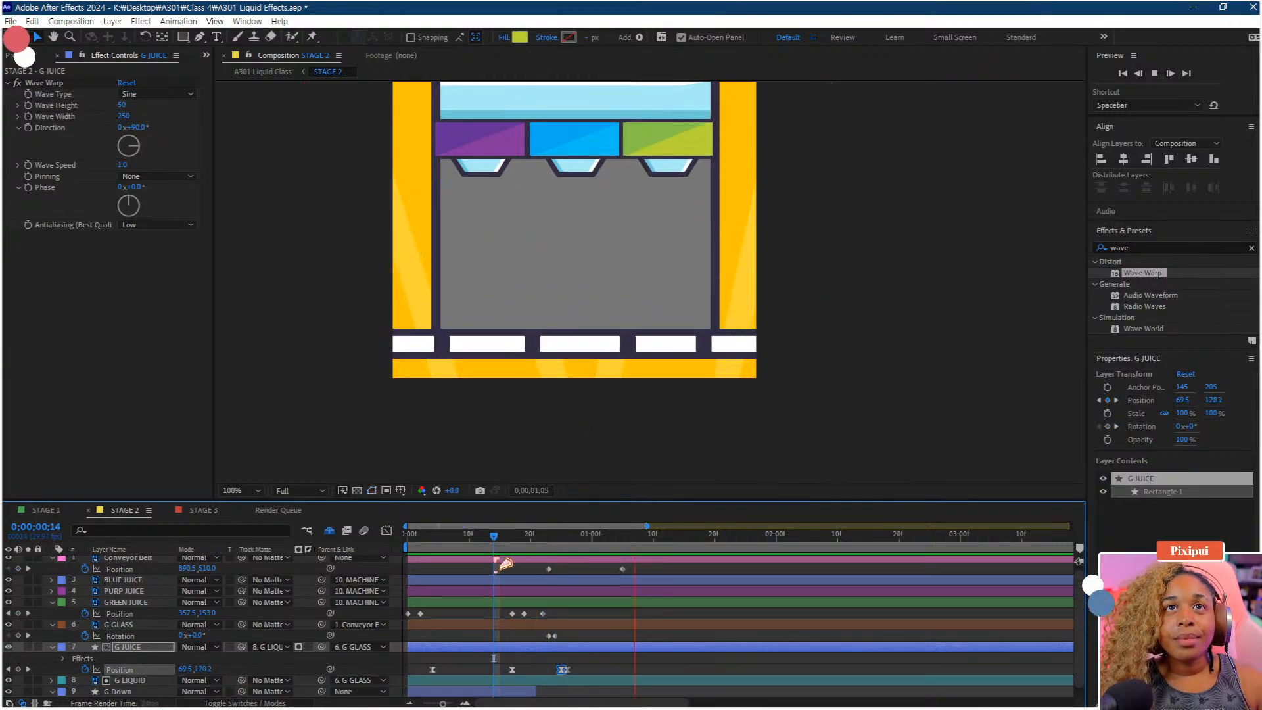
Set G JUICE's position Y to 174 at frame 26 and replay from the start
click(568, 545)
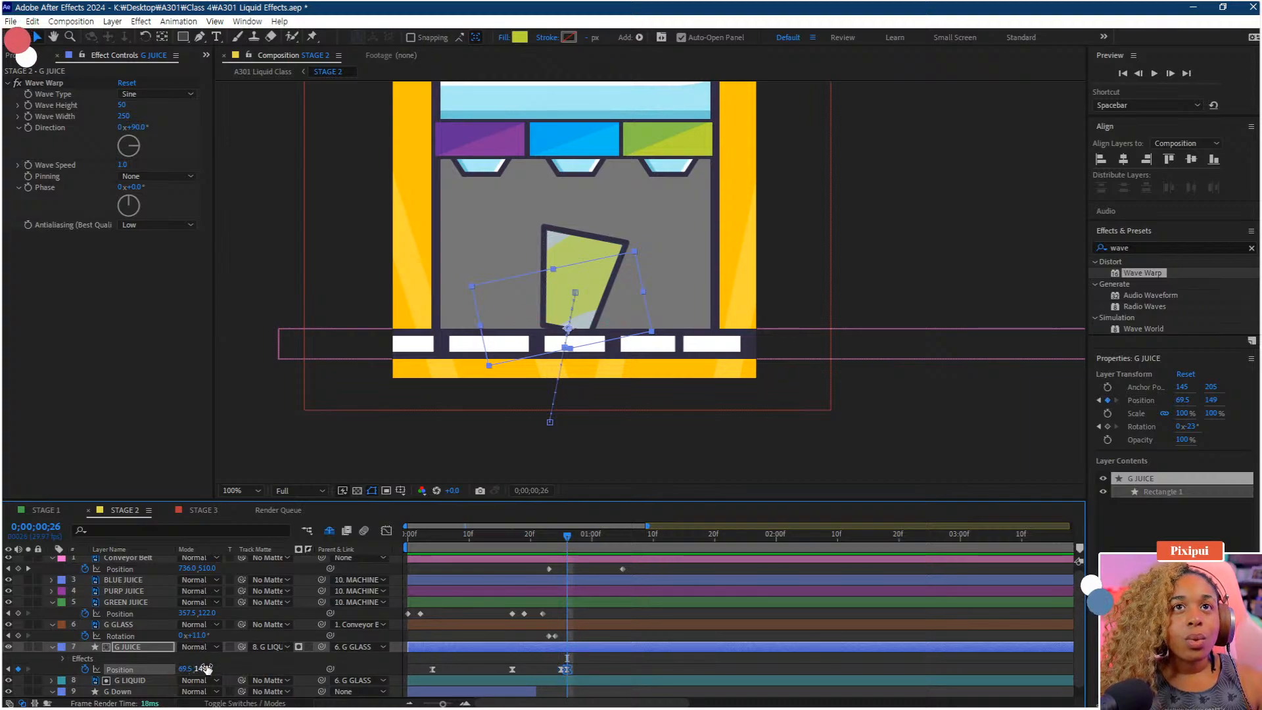
drag(203, 669, 227, 665)
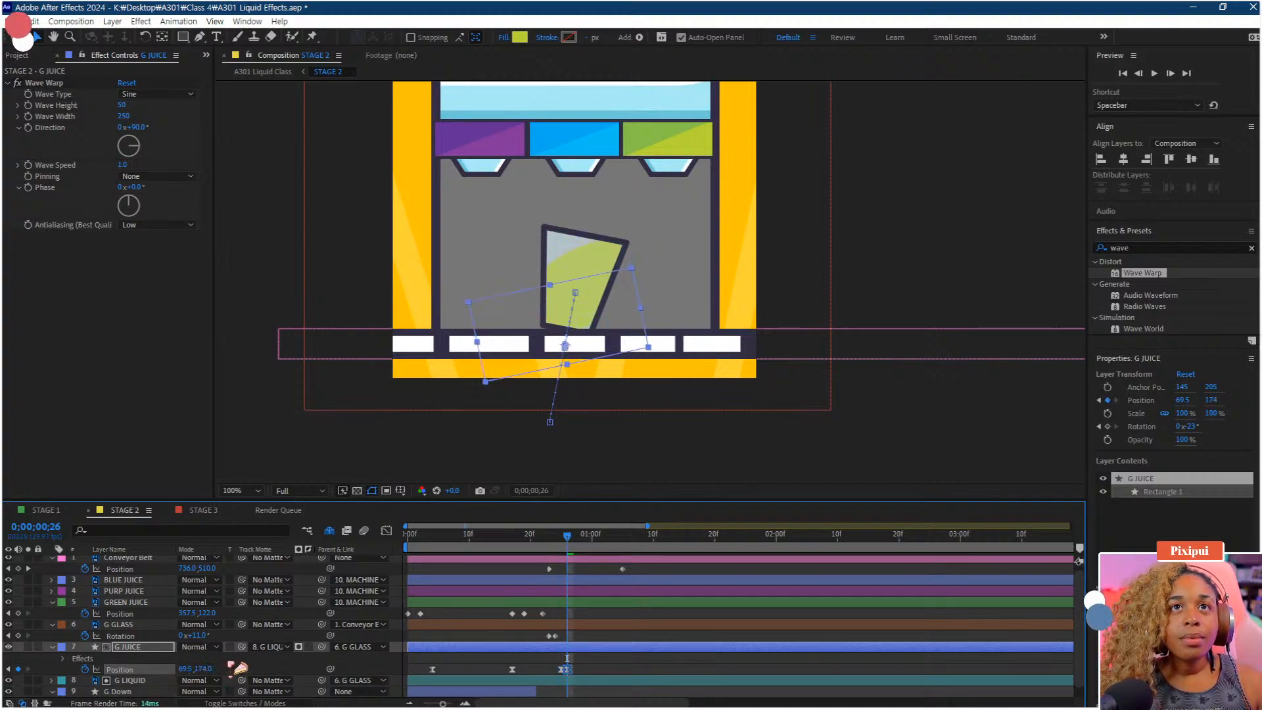
drag(570, 537, 564, 538)
key(space)
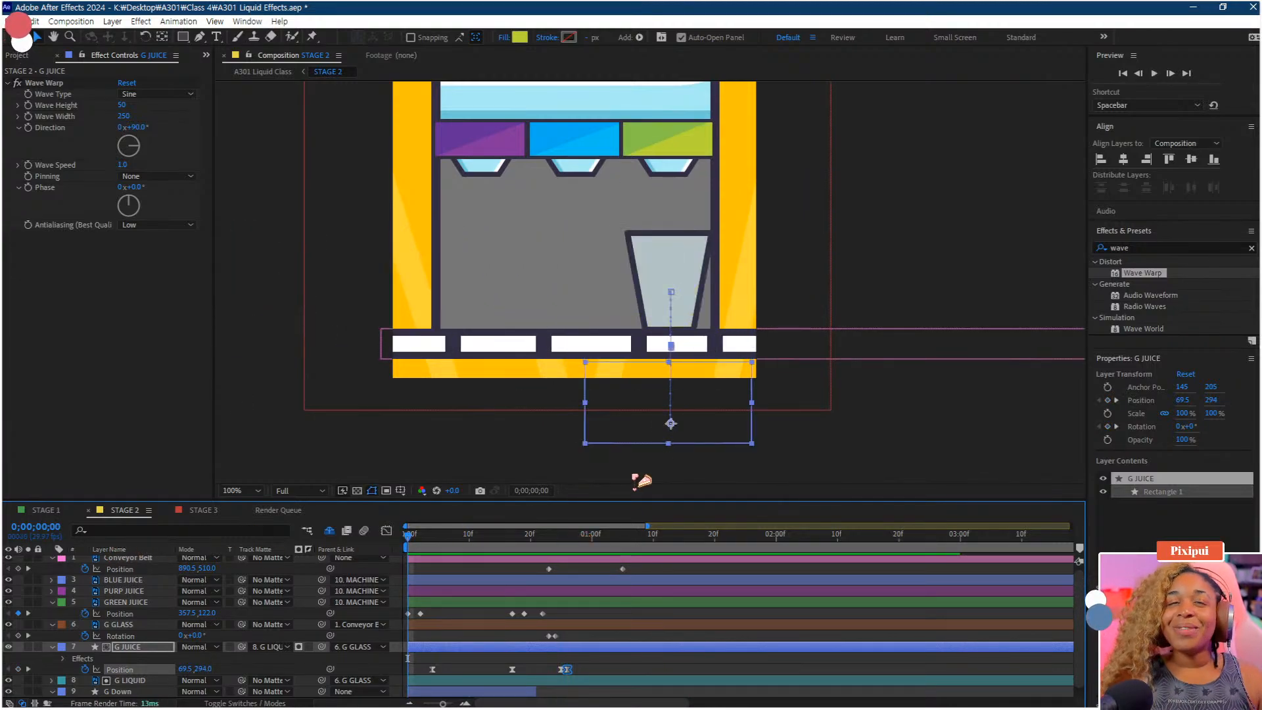
Preview the whole Stage 2 animation zoomed out, then return to the start
scroll(657, 418, down, 1)
drag(680, 382, 705, 442)
key(space)
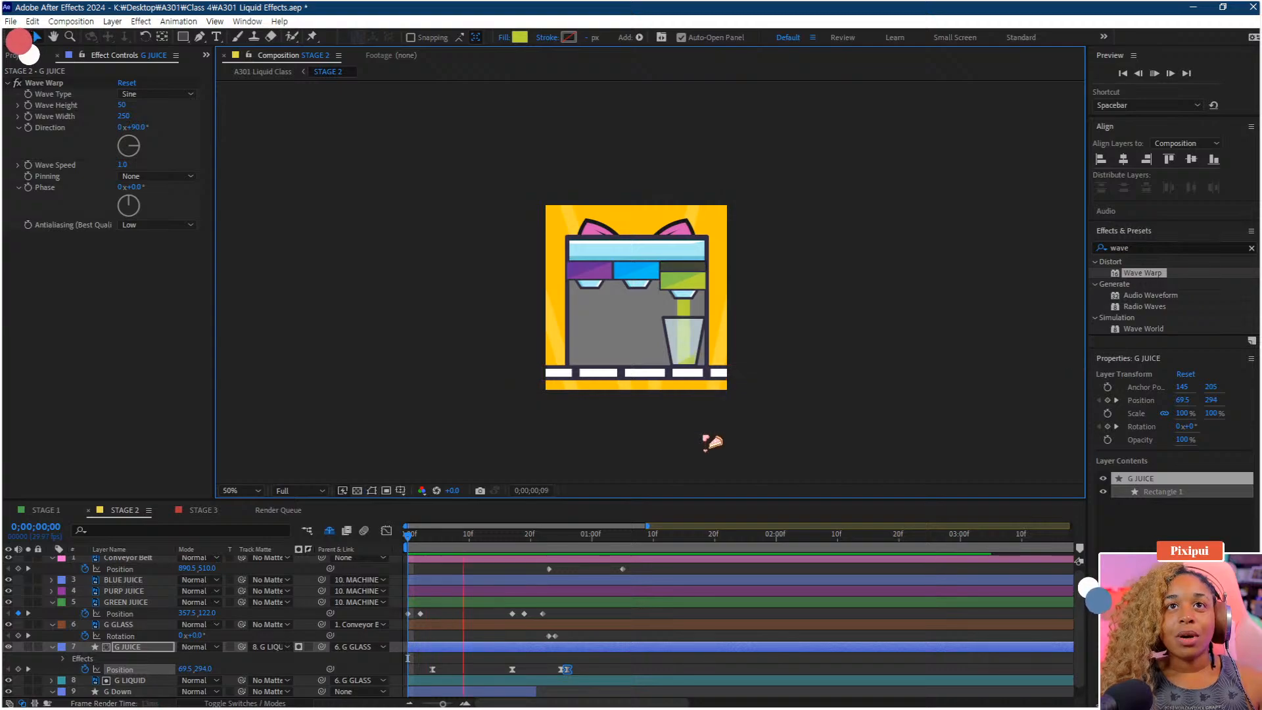
key(space)
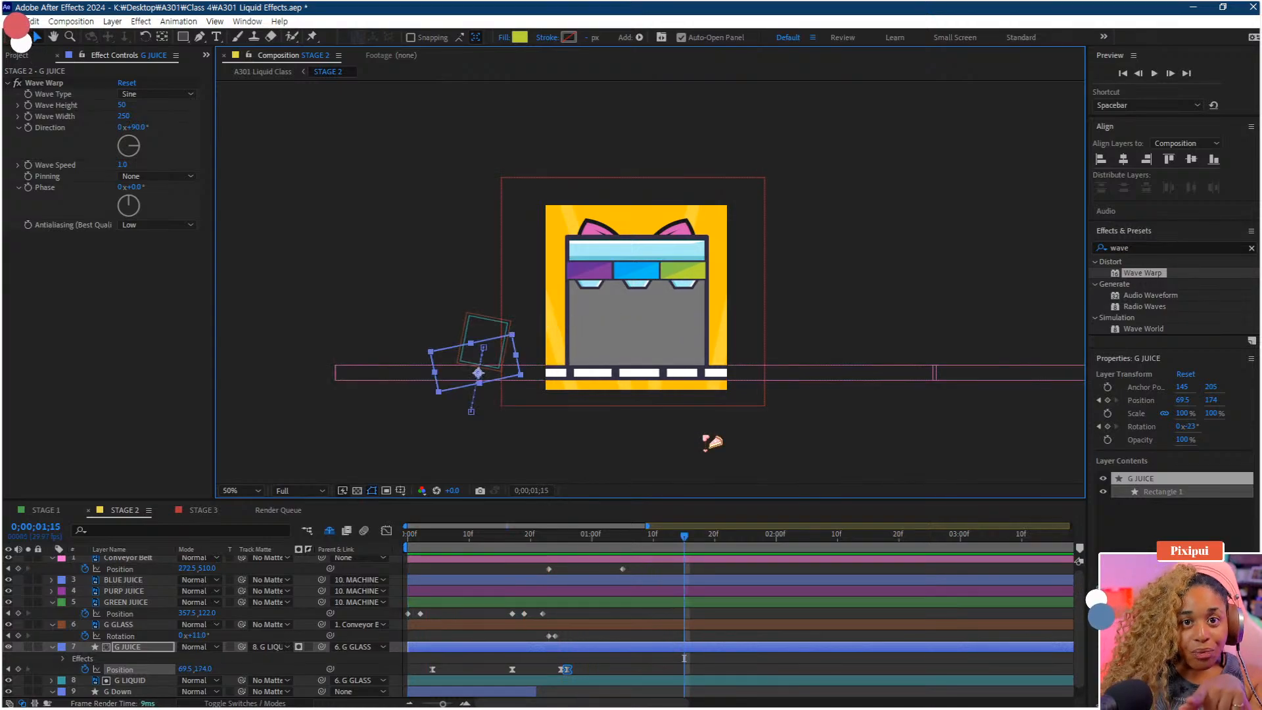
key(Home)
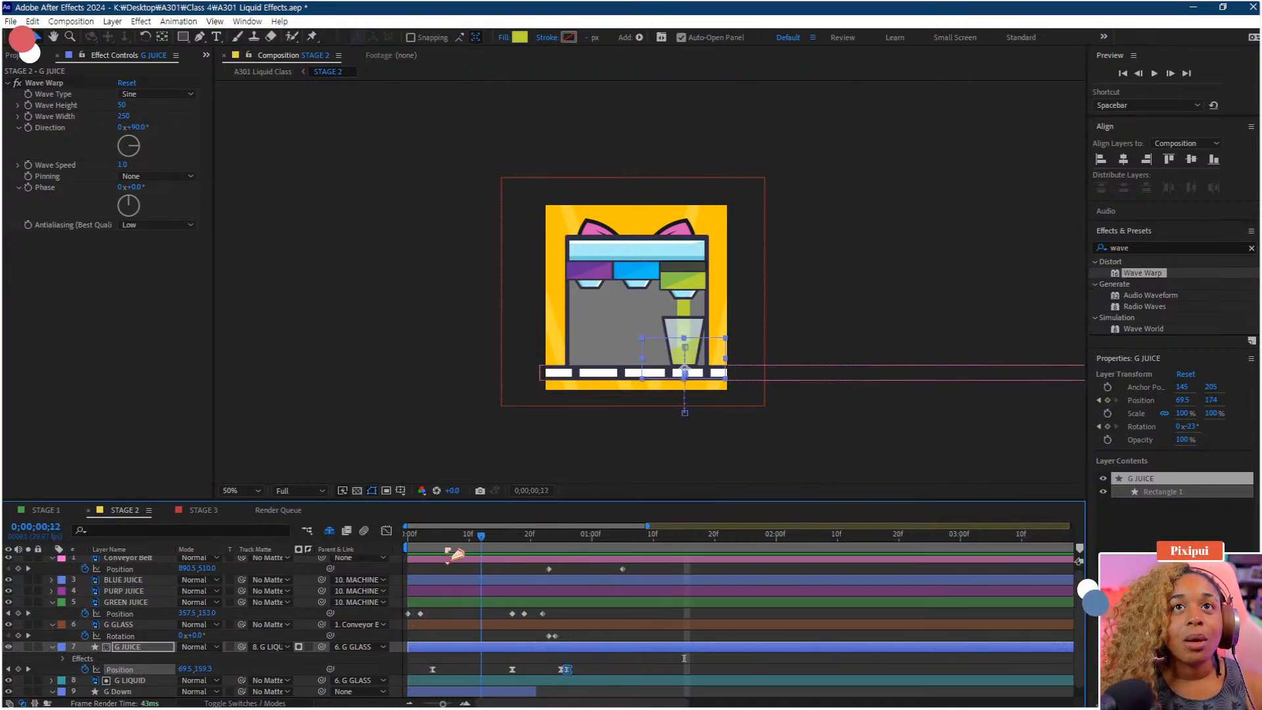
Duplicate the G JUICE layer at frame 25
scroll(750, 424, up, 1)
drag(687, 390, 629, 333)
drag(545, 537, 563, 537)
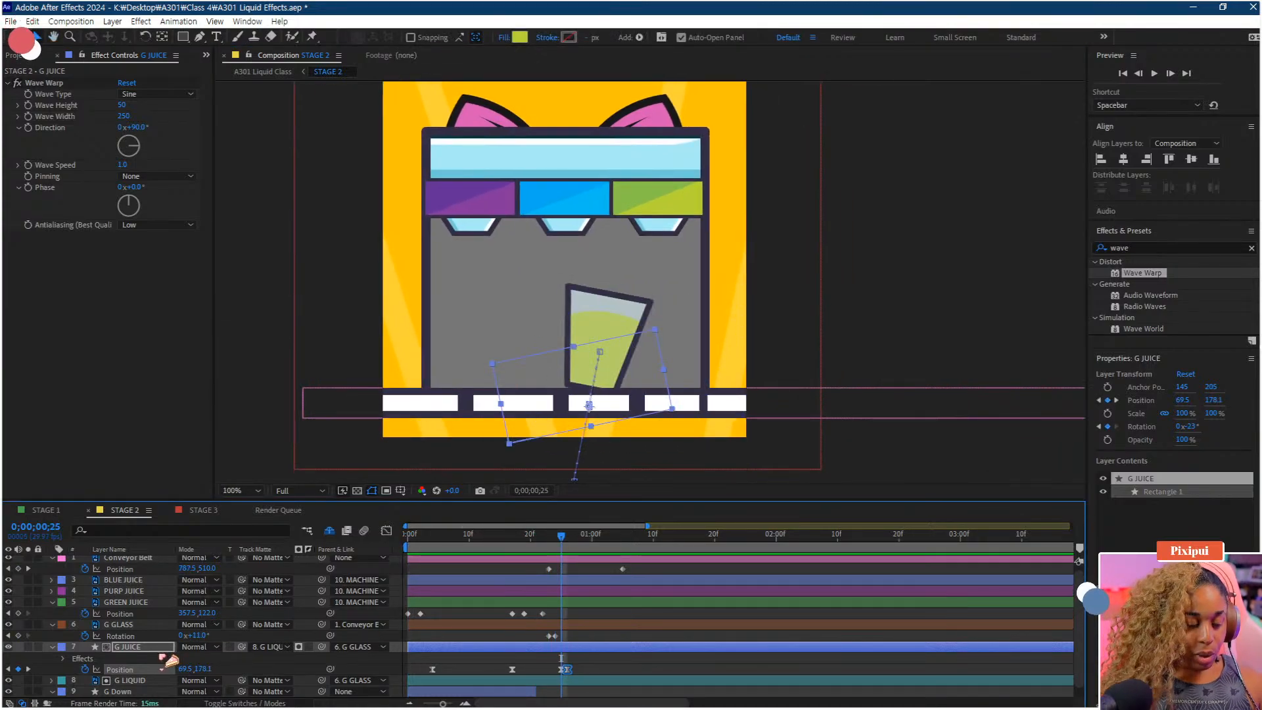
key(ctrl+d)
Give G JUICE 2 a Green label and move it below G JUICE
click(62, 649)
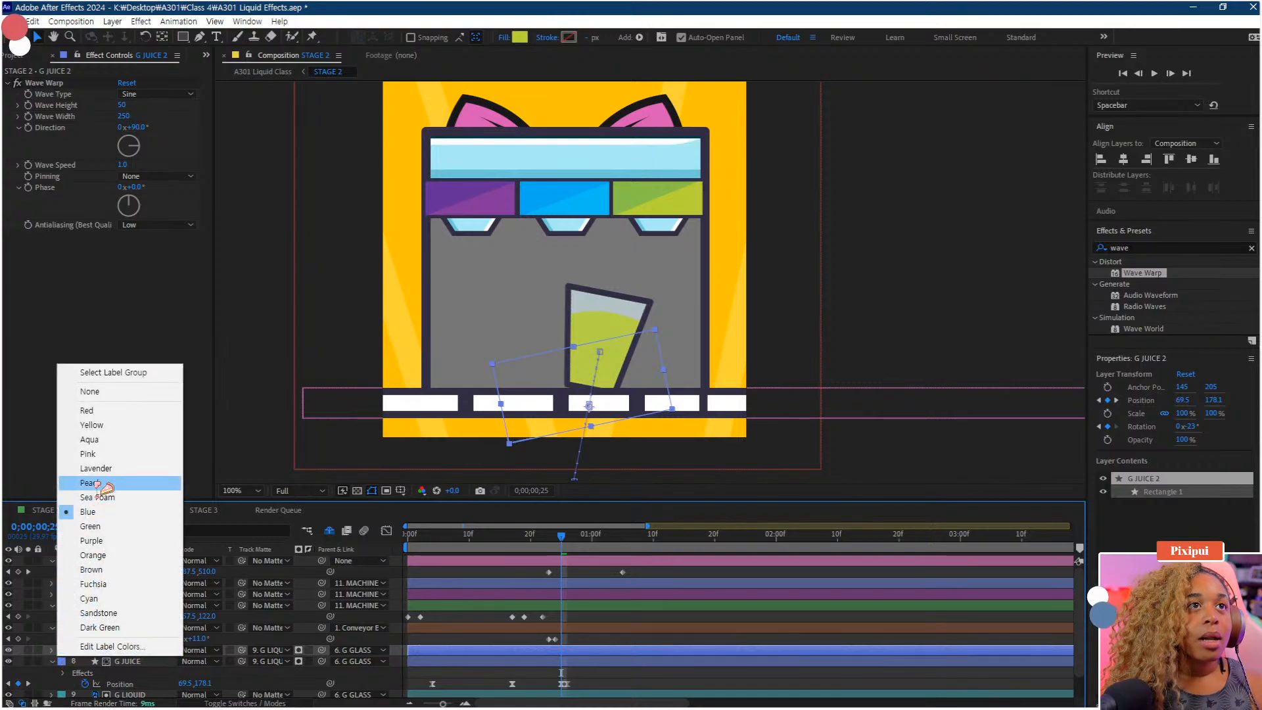
click(90, 526)
scroll(150, 662, down, 1)
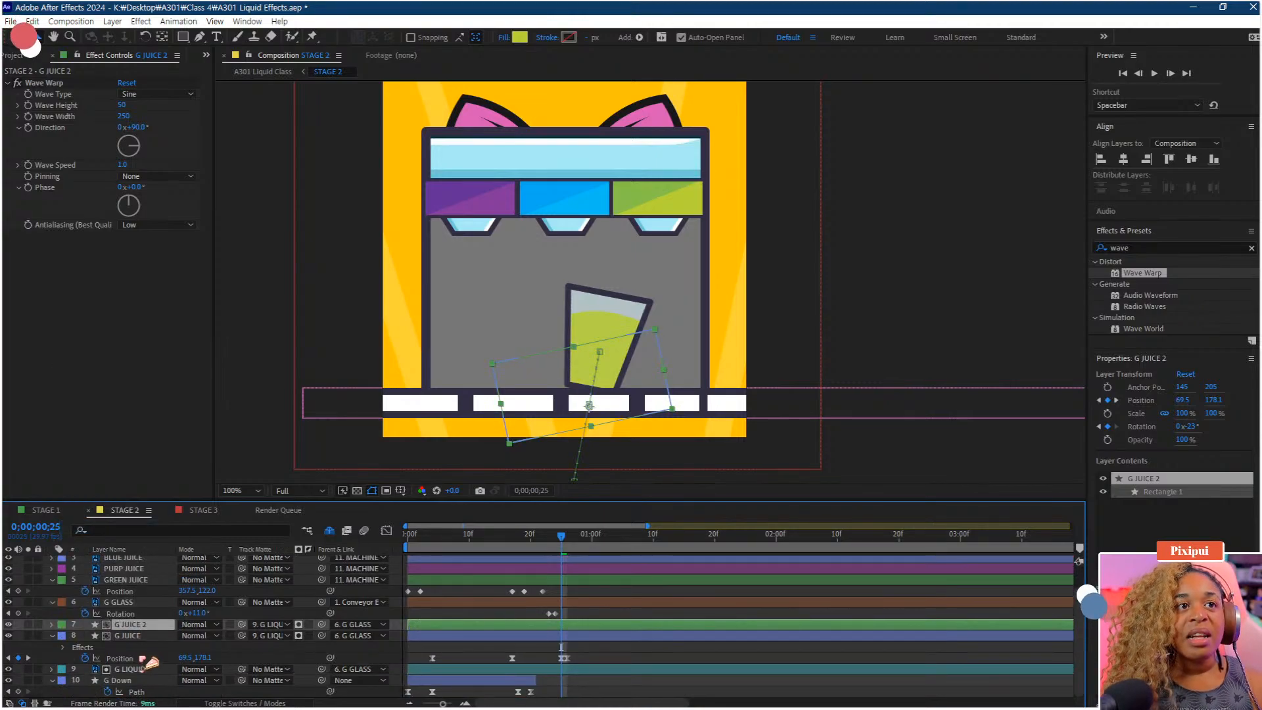
drag(130, 626, 146, 664)
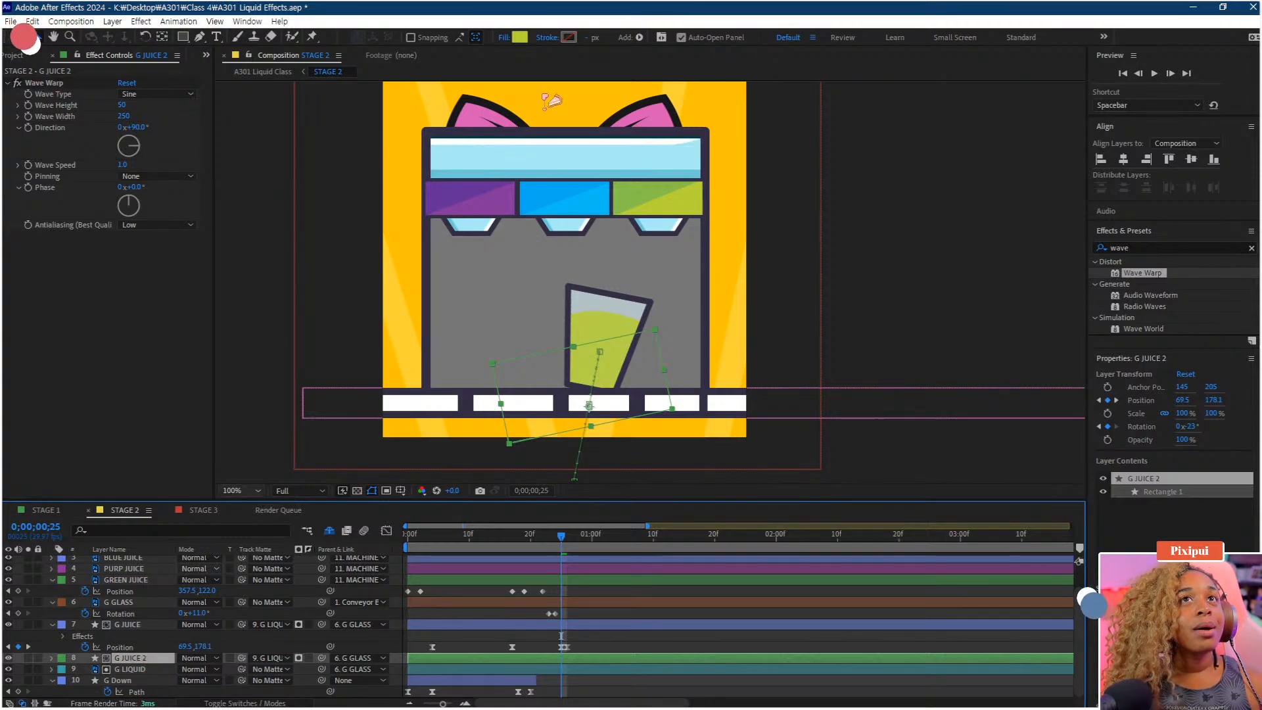
Set G JUICE 2's fill colour to 87C249
click(520, 38)
text(87C249)
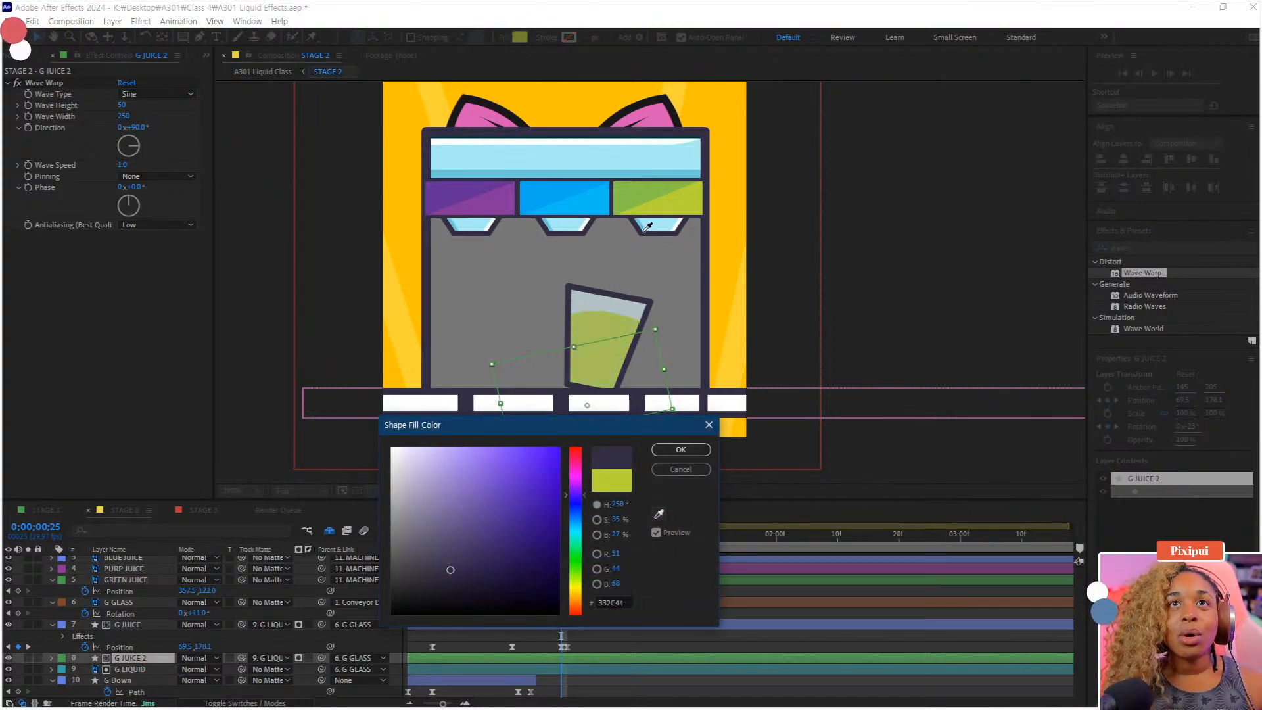
click(684, 452)
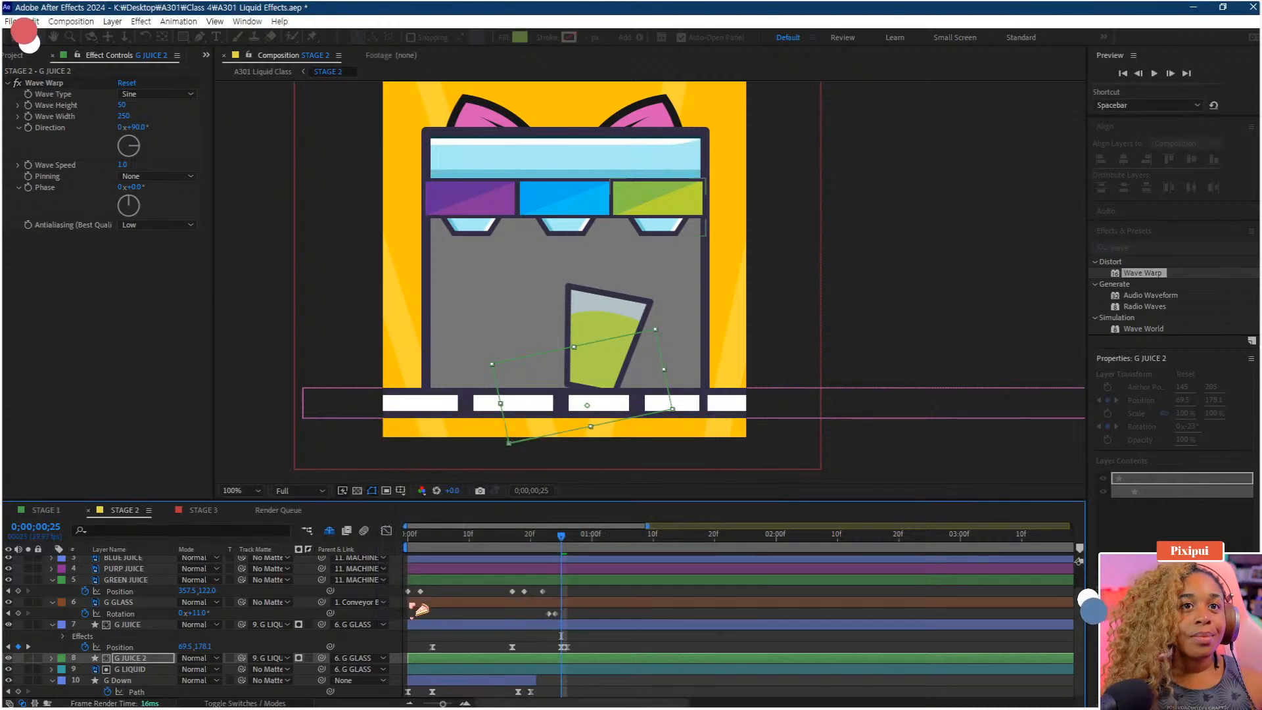
Set G JUICE 2's position Y to 168.1 and its Wave Warp Phase to 21°
key(p)
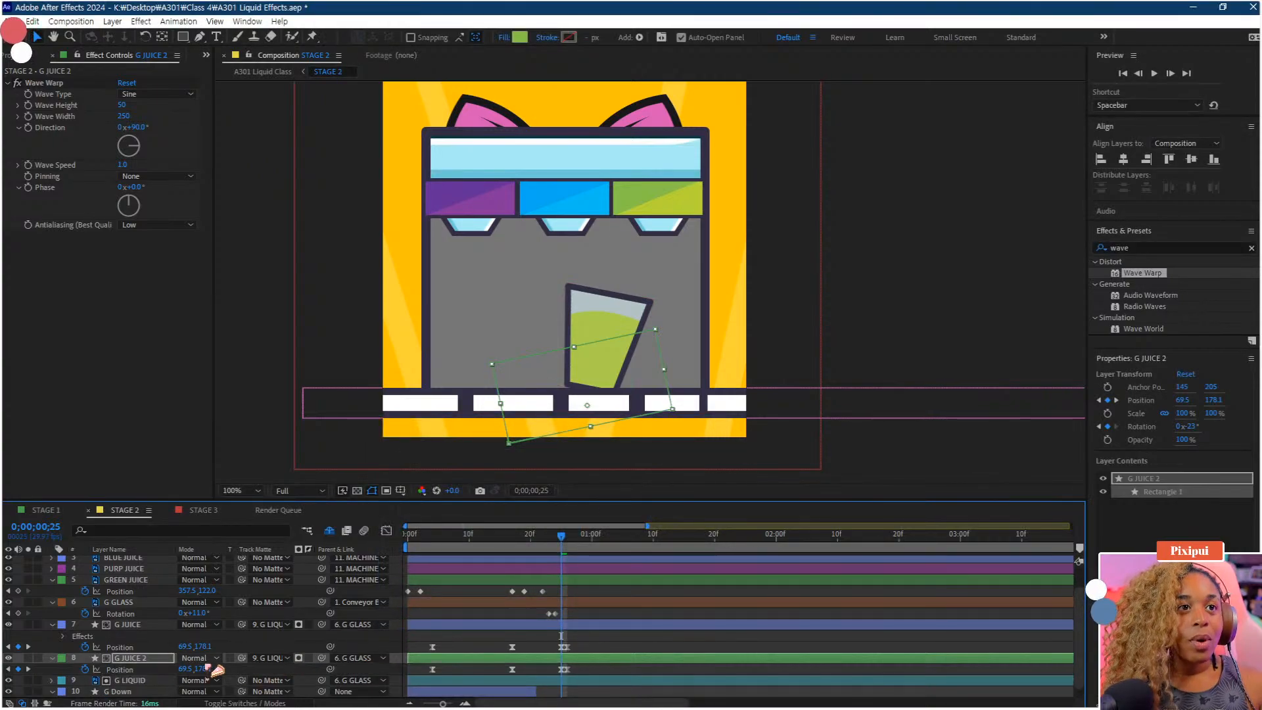
drag(204, 669, 201, 670)
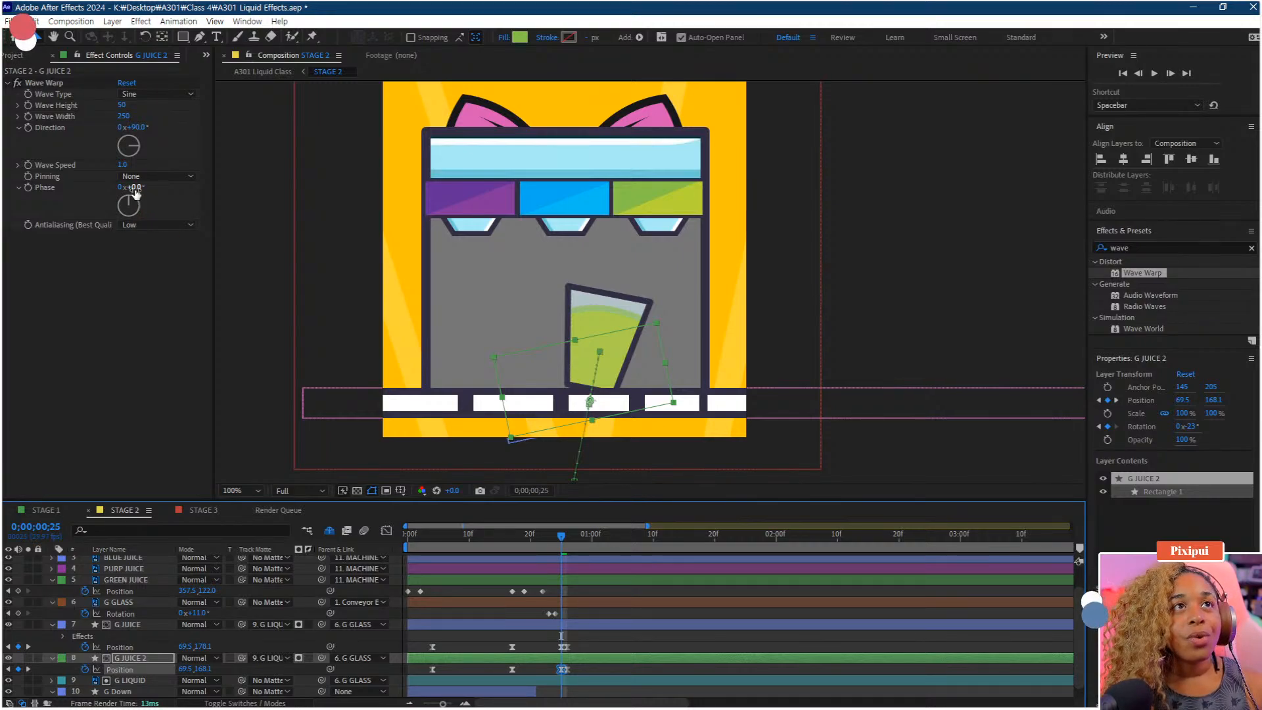
mouse_move(134, 188)
mouse_down()
mouse_move(121, 188)
mouse_move(145, 186)
mouse_up()
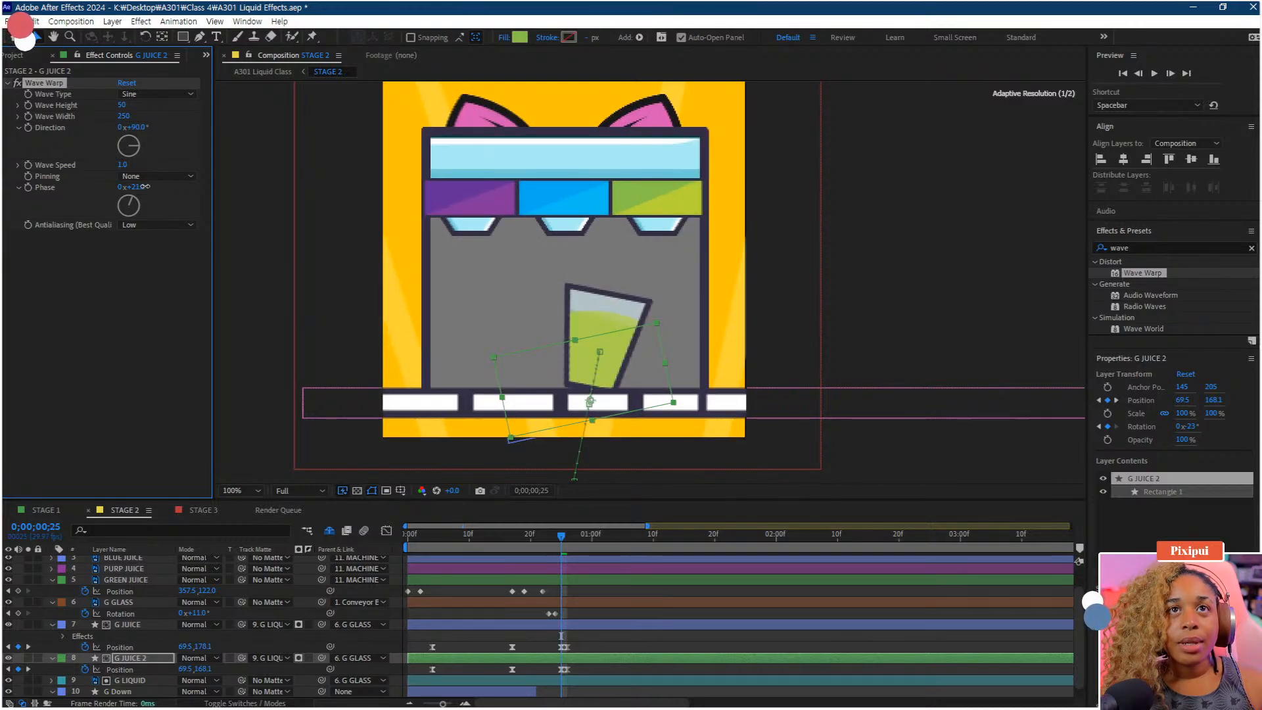
Zoom in on the glass and scrub through the two-layer juice fill
drag(578, 554, 536, 547)
scroll(660, 367, up, 1)
drag(645, 375, 609, 313)
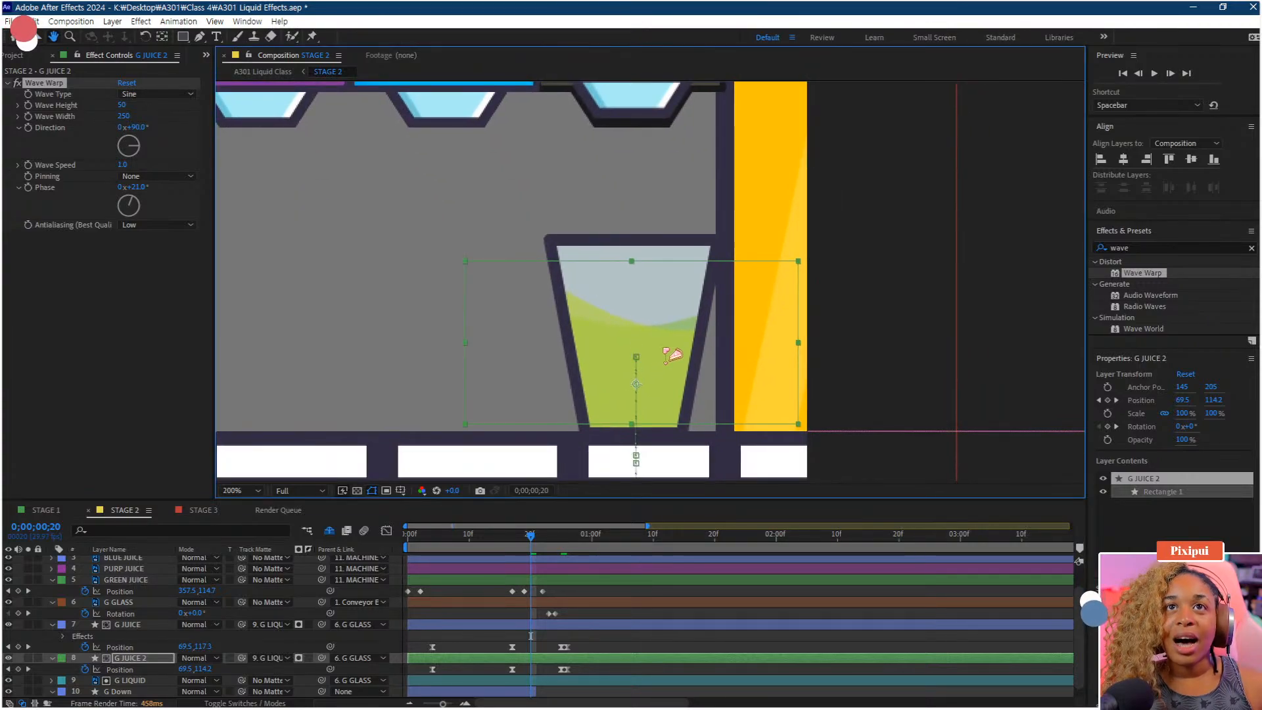
click(520, 545)
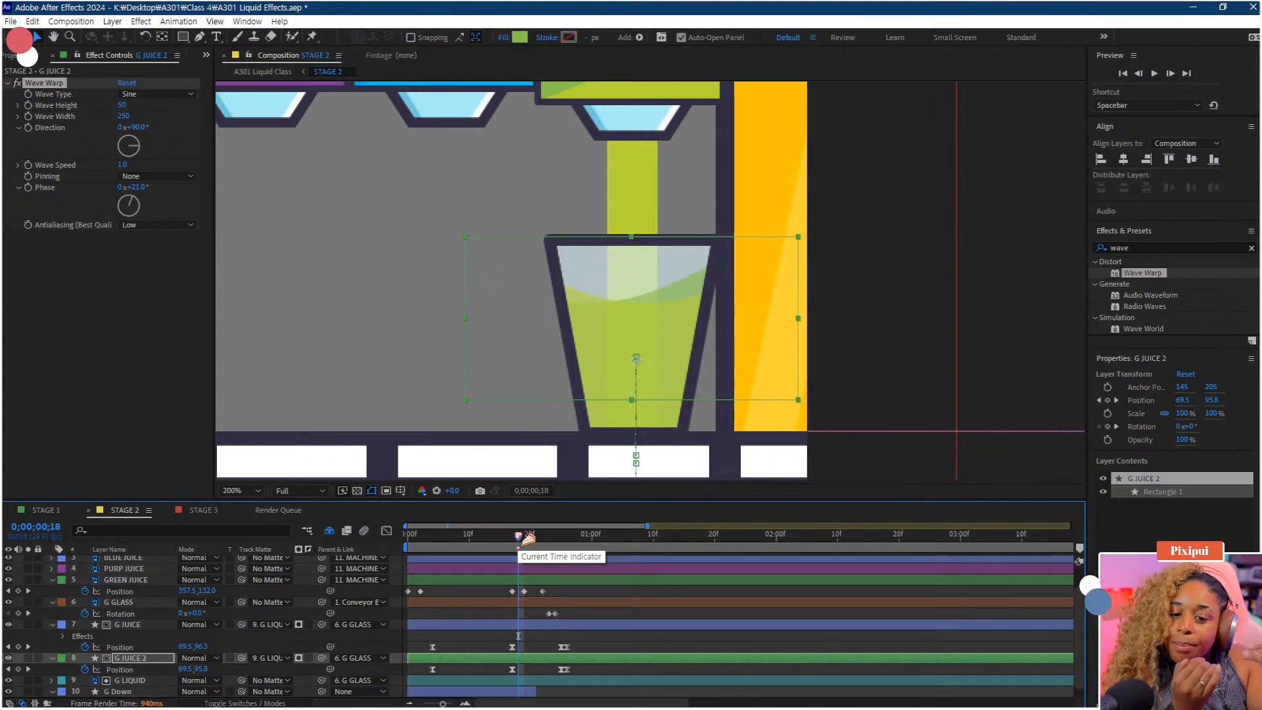
drag(521, 538, 398, 559)
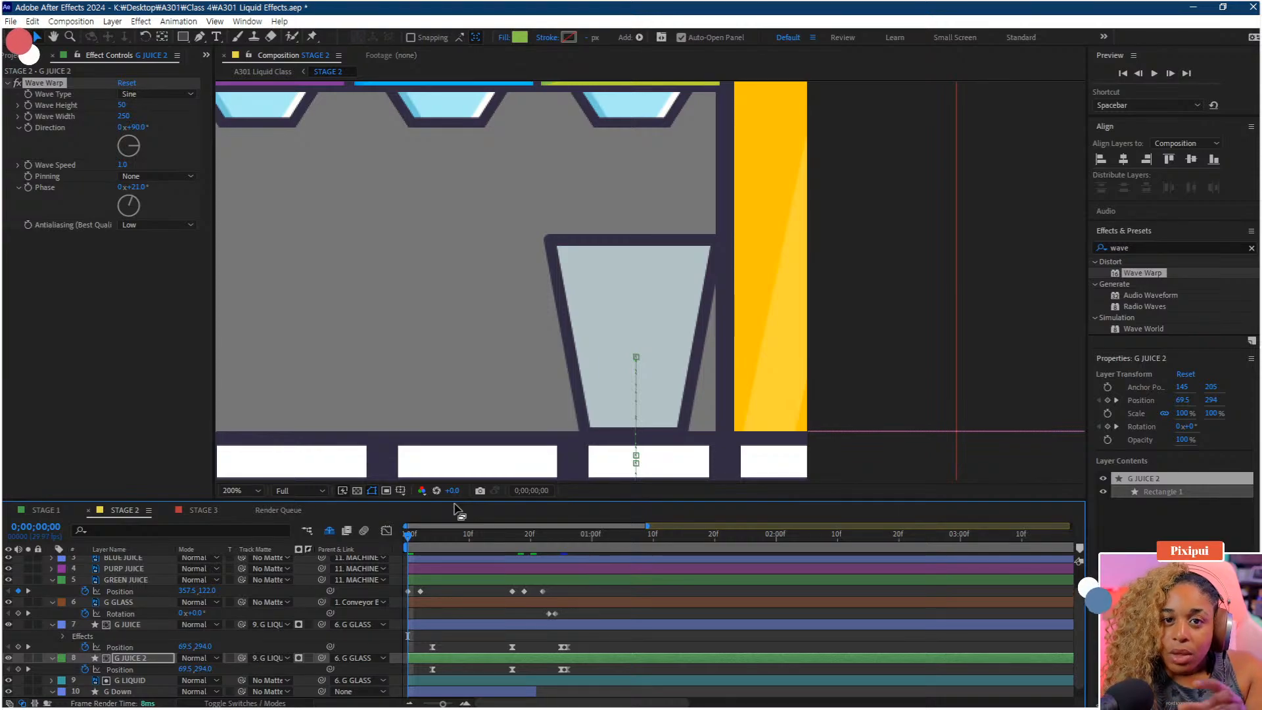
Preview the Stage 2 animation from the start to check the tipping glass and juice fill
scroll(583, 329, down, 1)
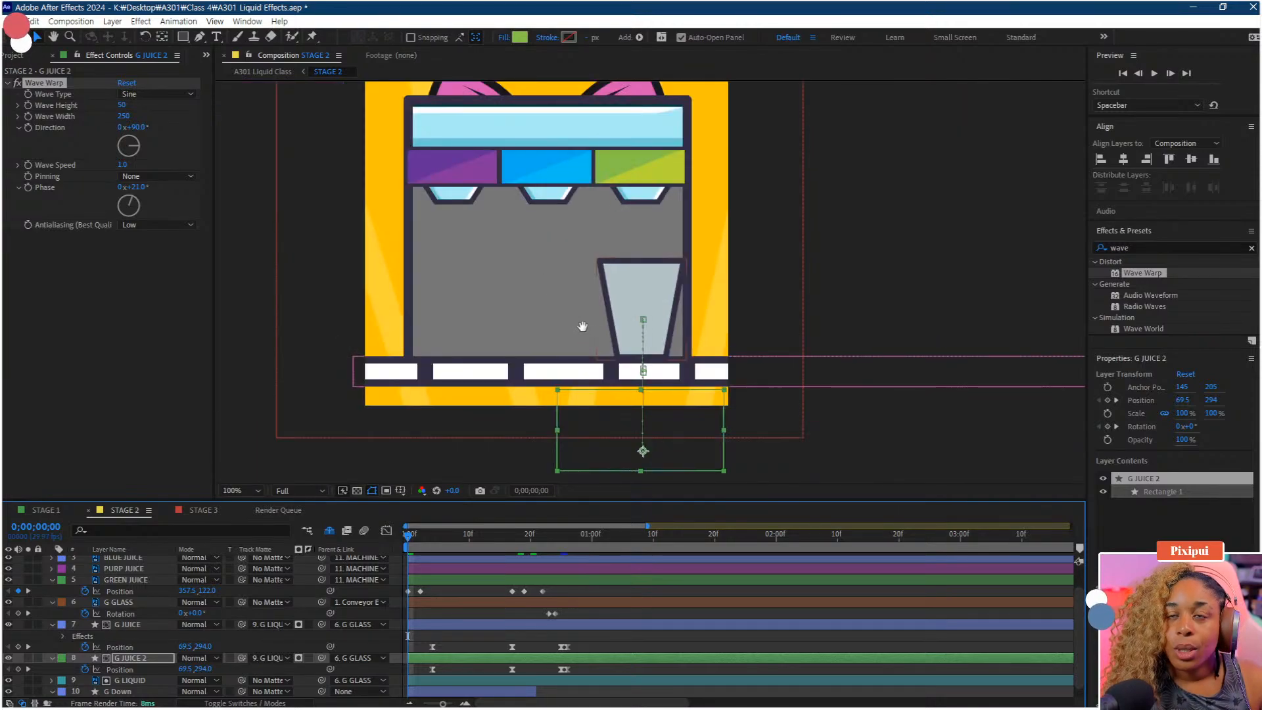
drag(583, 330, 625, 358)
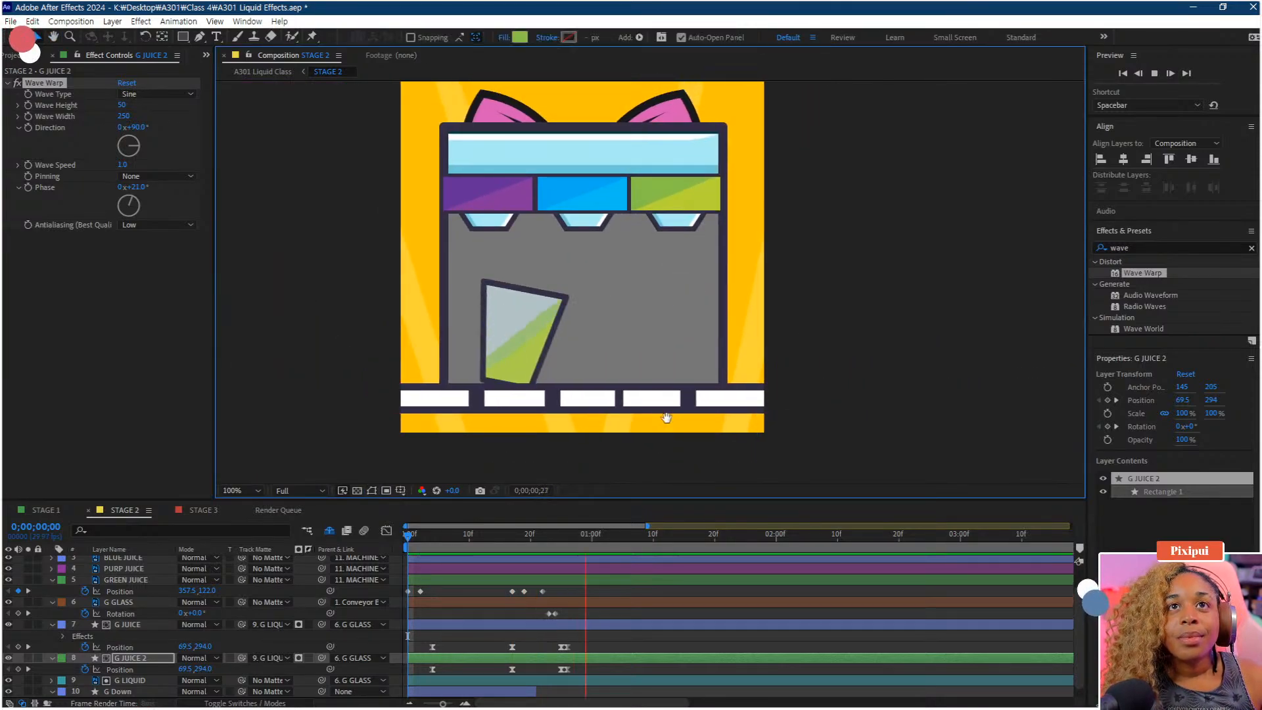
key(space)
key(space)
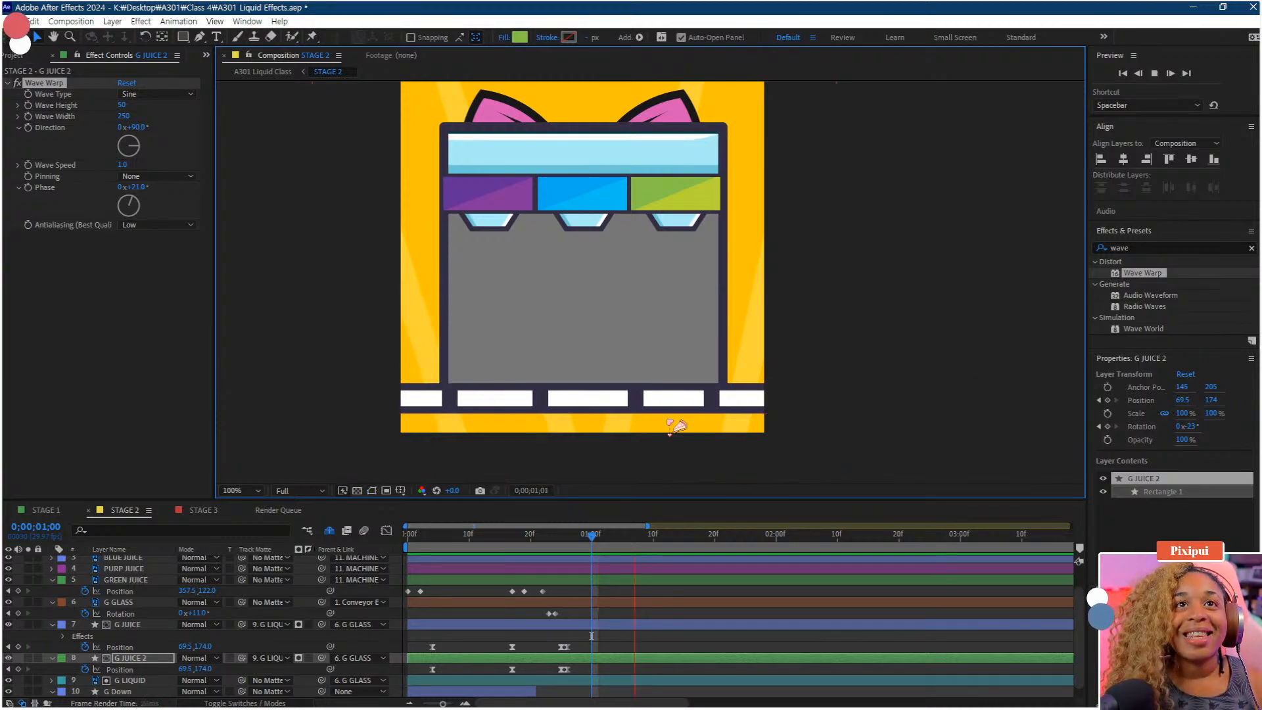
key(space)
key(Home)
key(space)
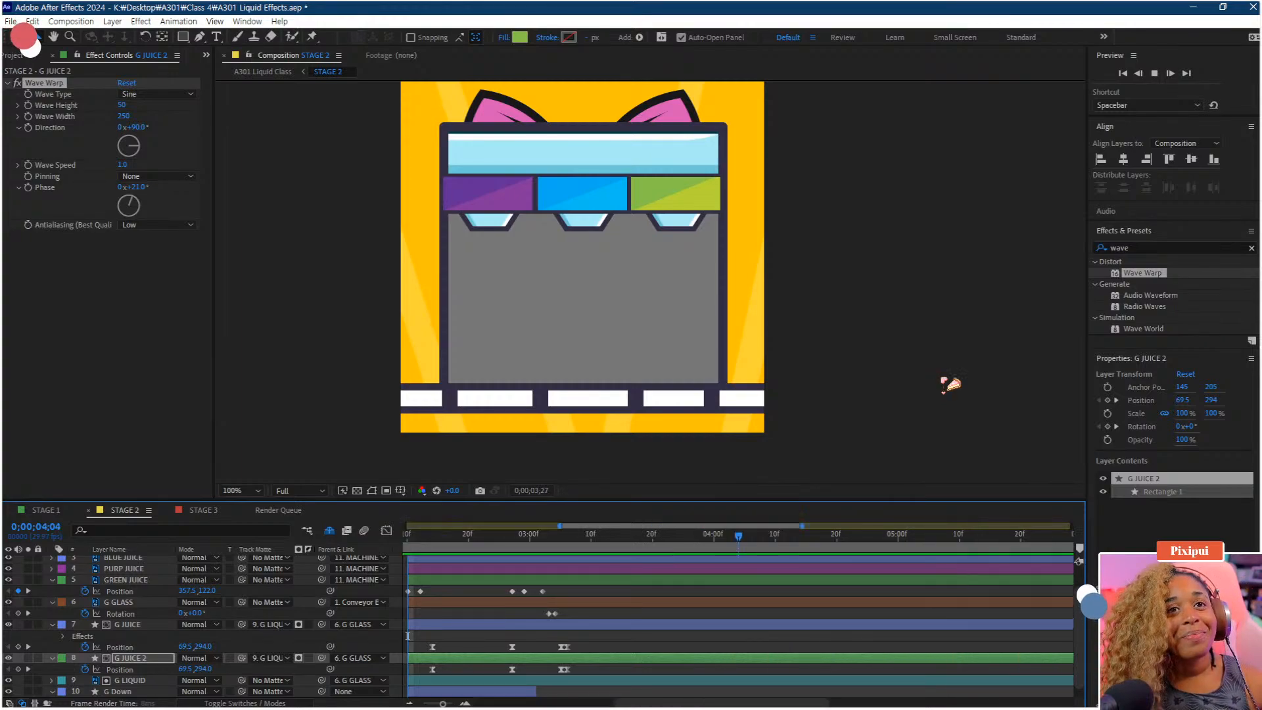
key(space)
Save the project and preview the animation once more
scroll(685, 423, down, 2)
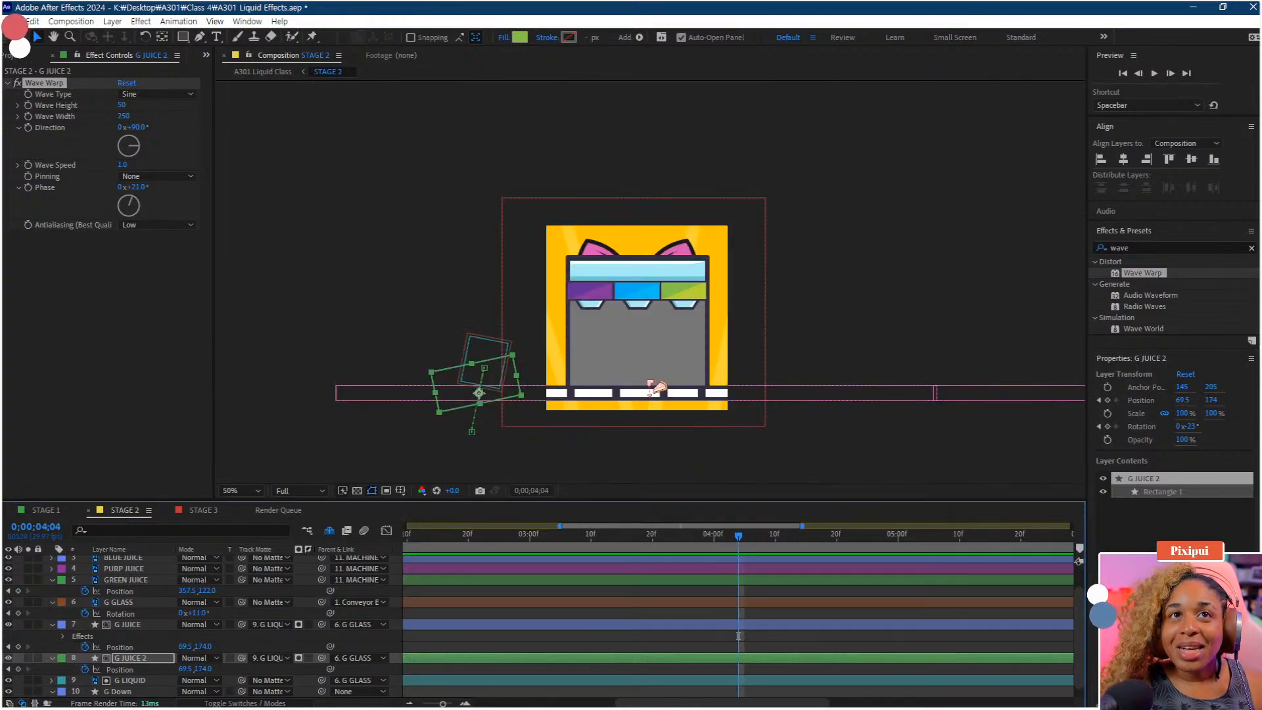
drag(640, 425, 676, 443)
drag(587, 528, 334, 531)
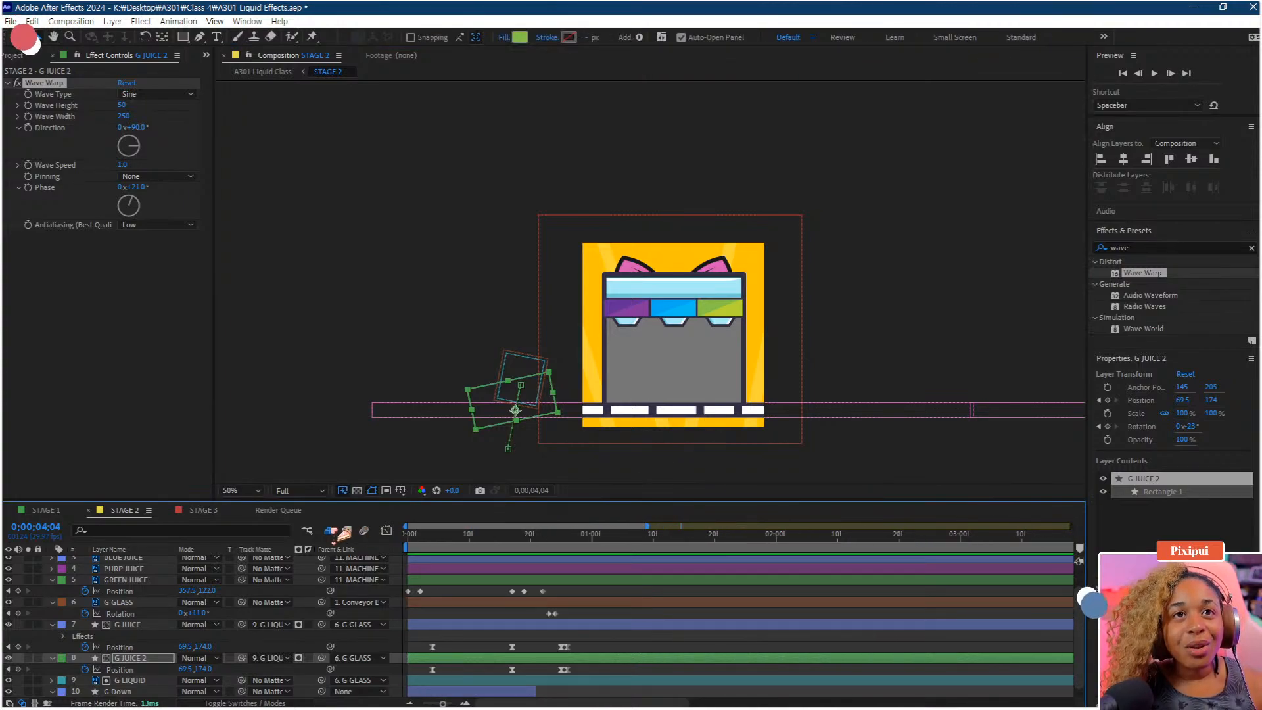
drag(429, 543, 364, 533)
drag(660, 387, 612, 370)
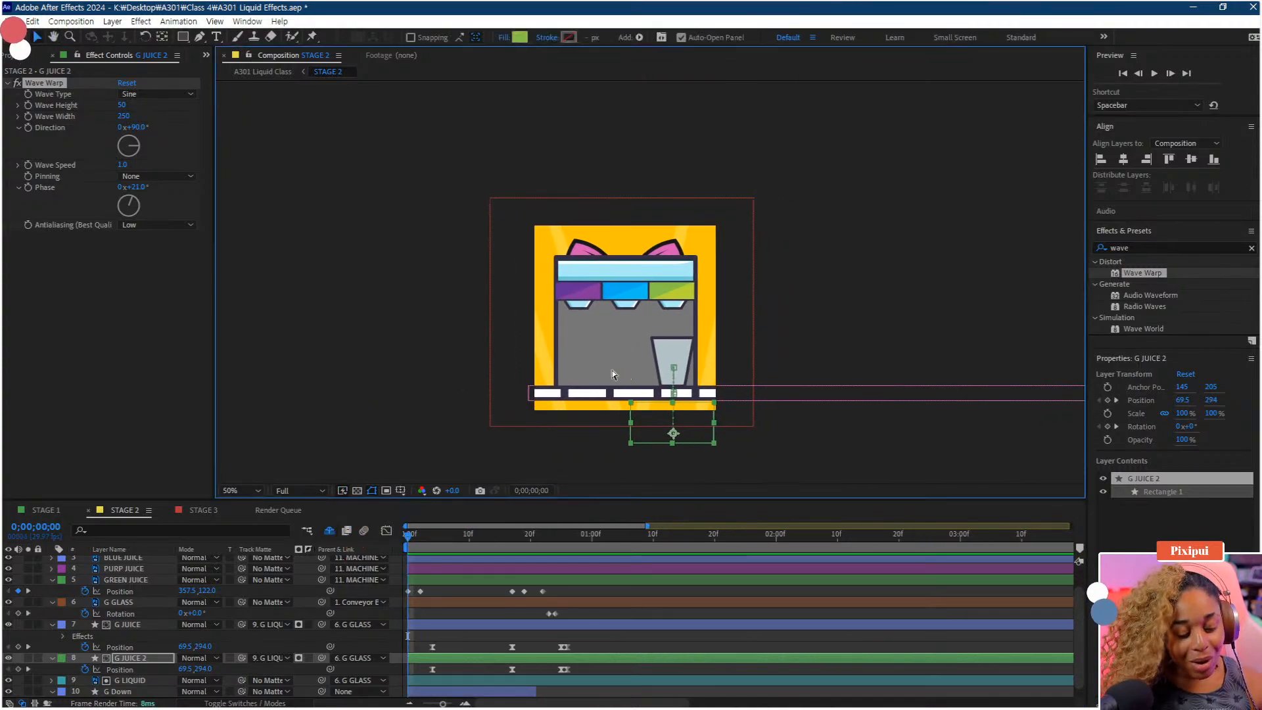
key(ctrl+s)
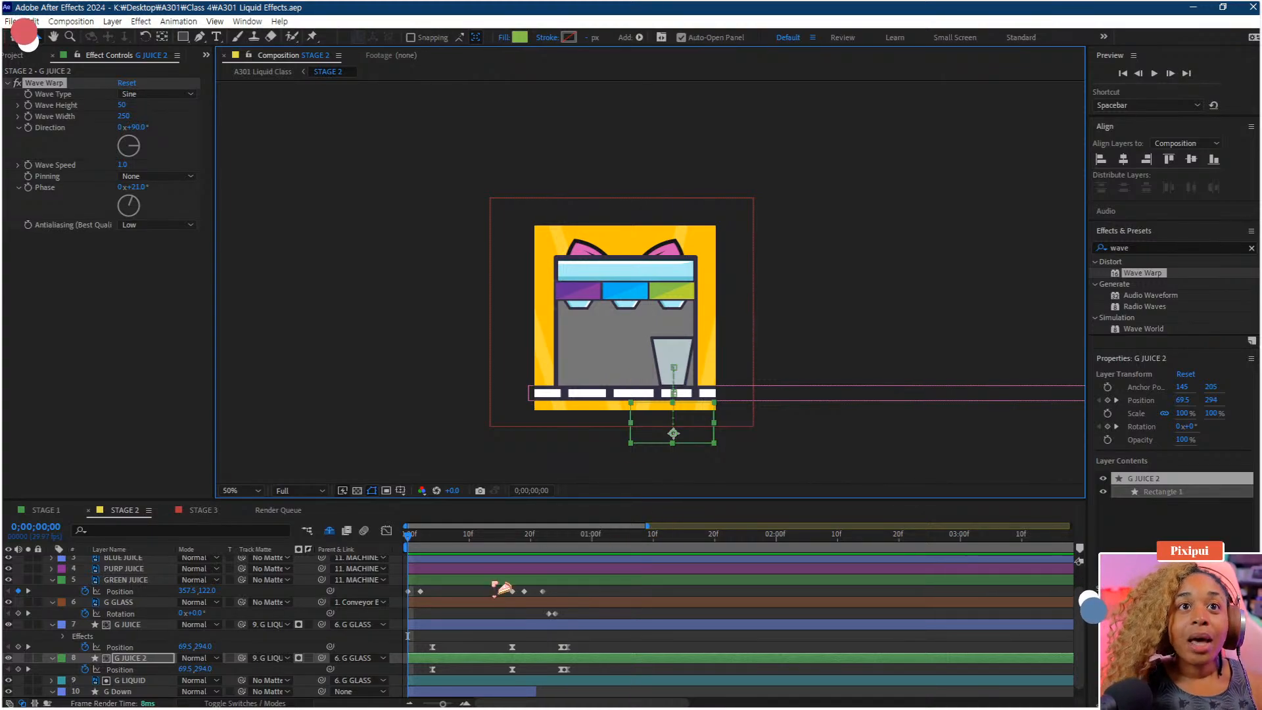
key(space)
key(space)
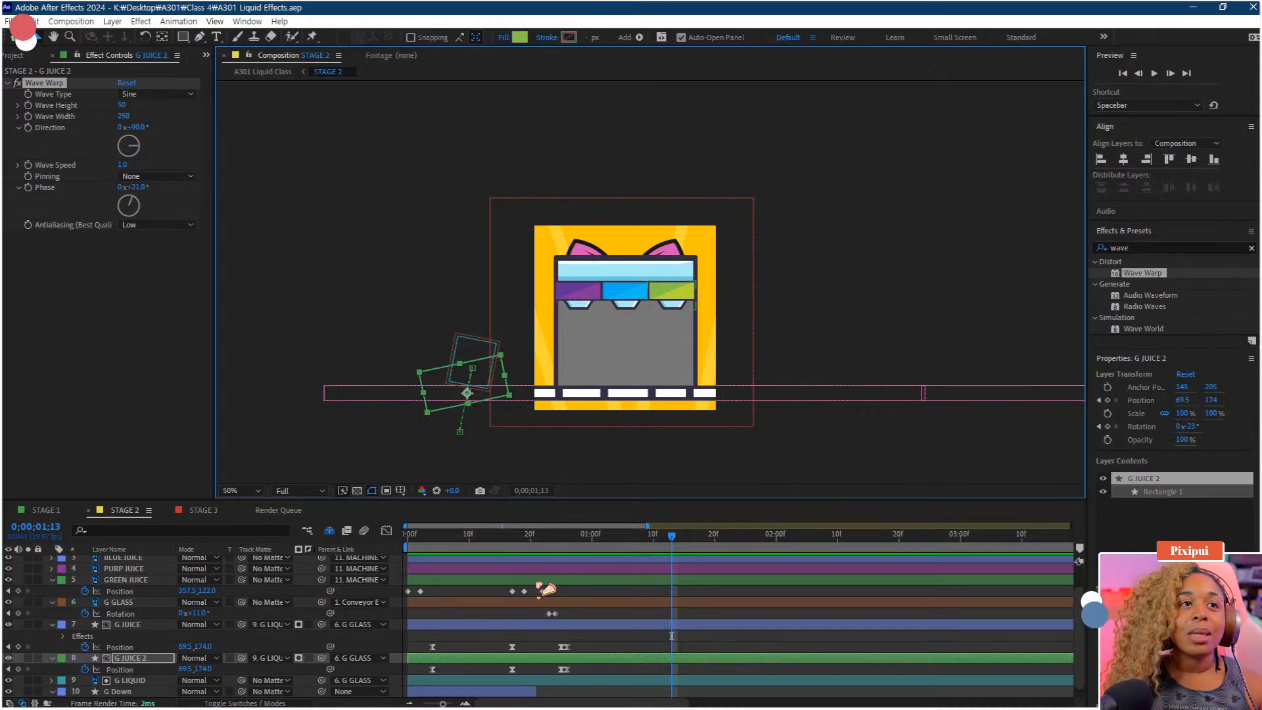
Collapse the property lists of the G JUICE, G JUICE 2 and G Down layers and set the time to about frame 4
click(52, 658)
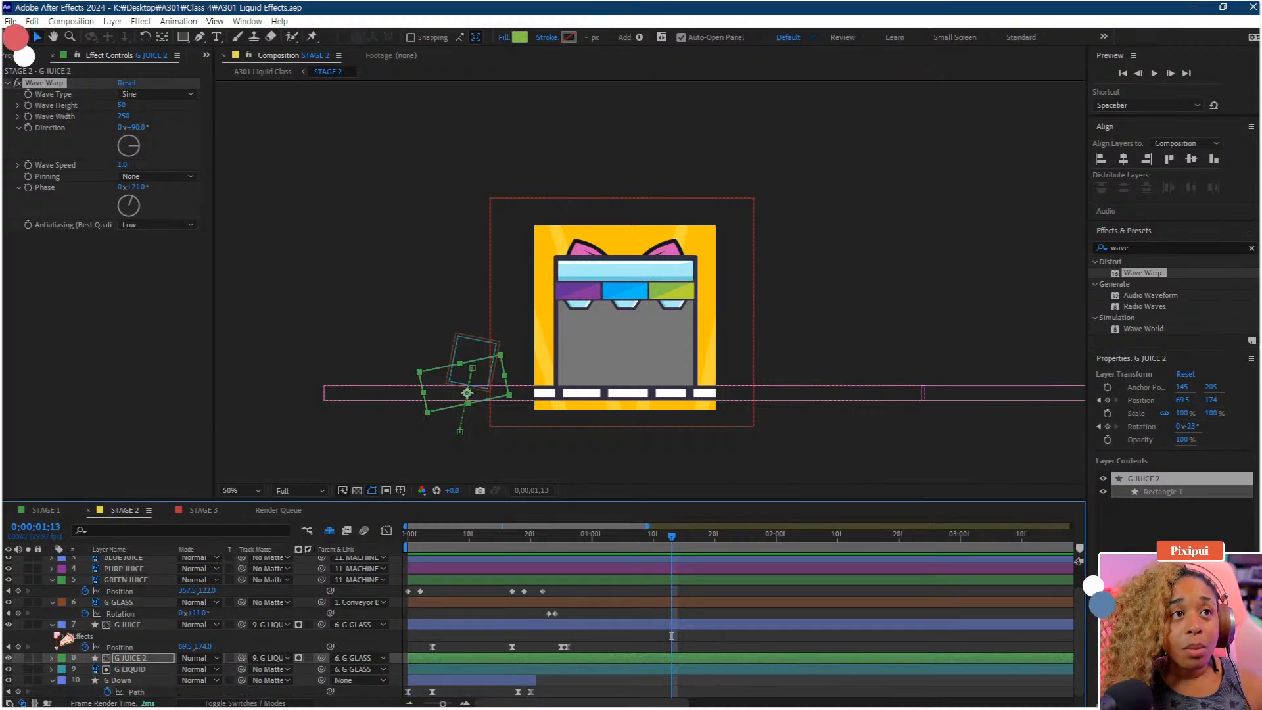
click(53, 625)
click(52, 626)
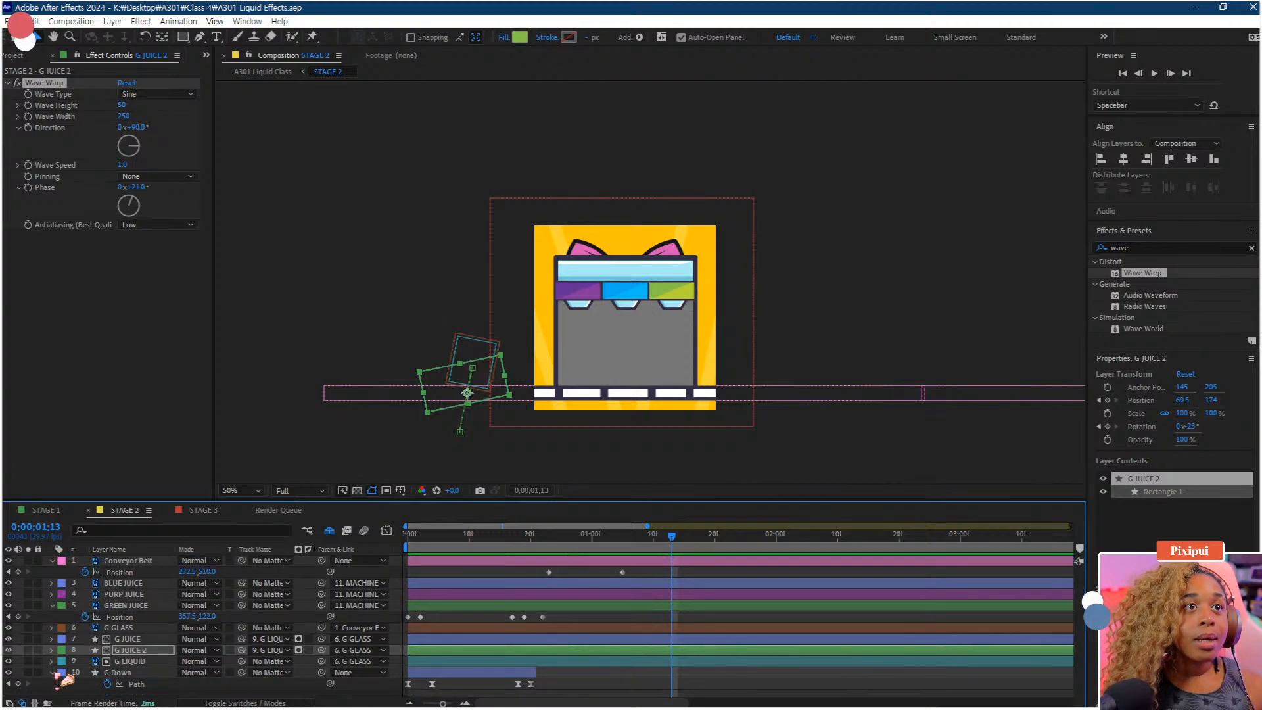
click(53, 672)
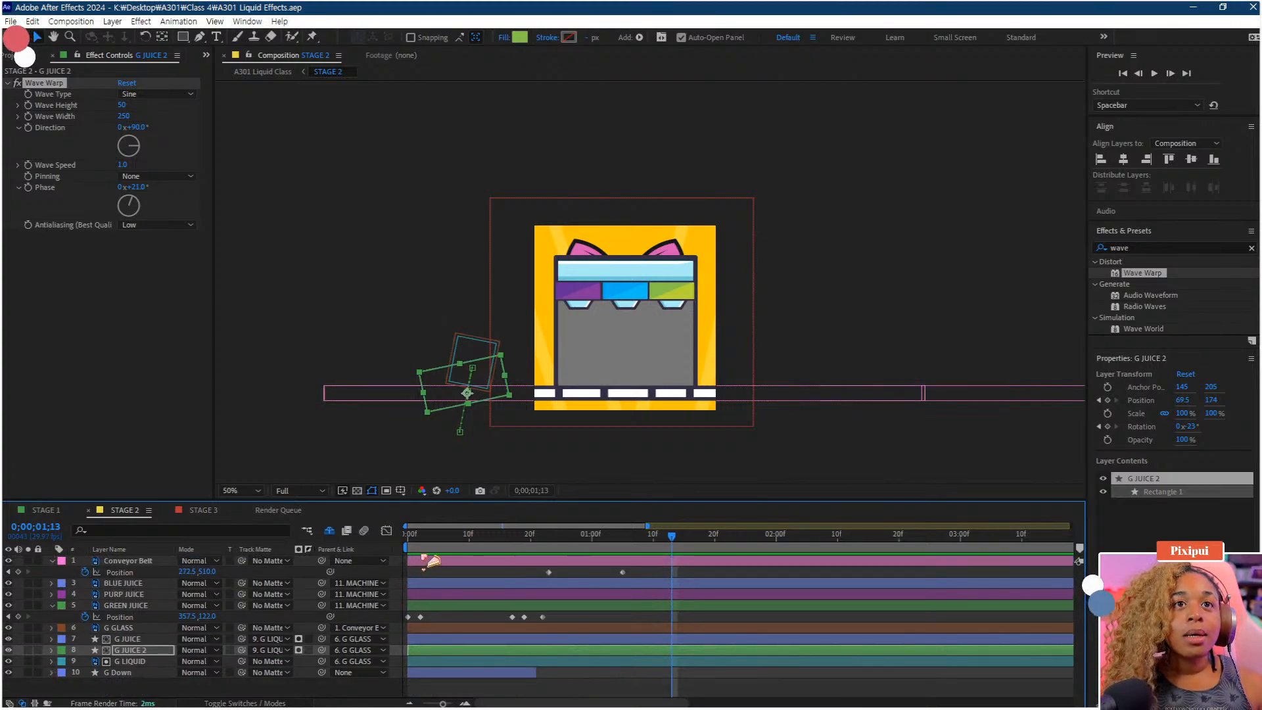
drag(424, 537, 432, 538)
click(128, 673)
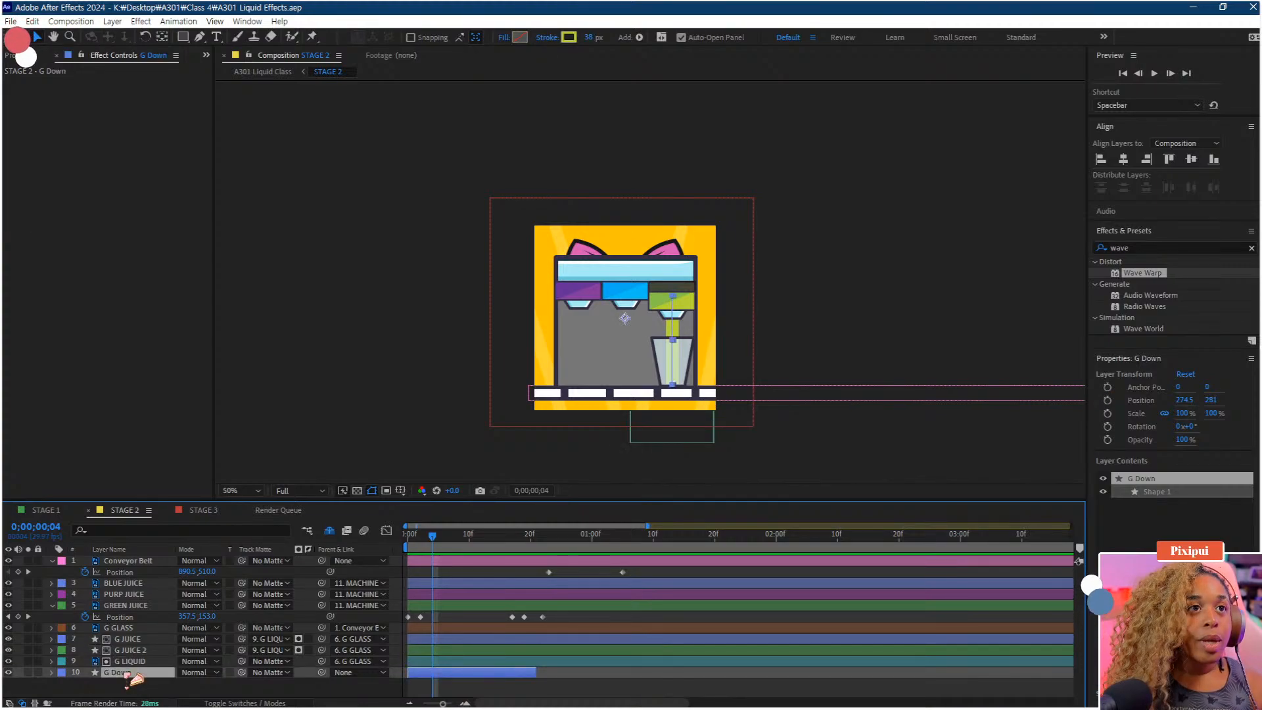
key(ctrl+d)
key(Delete)
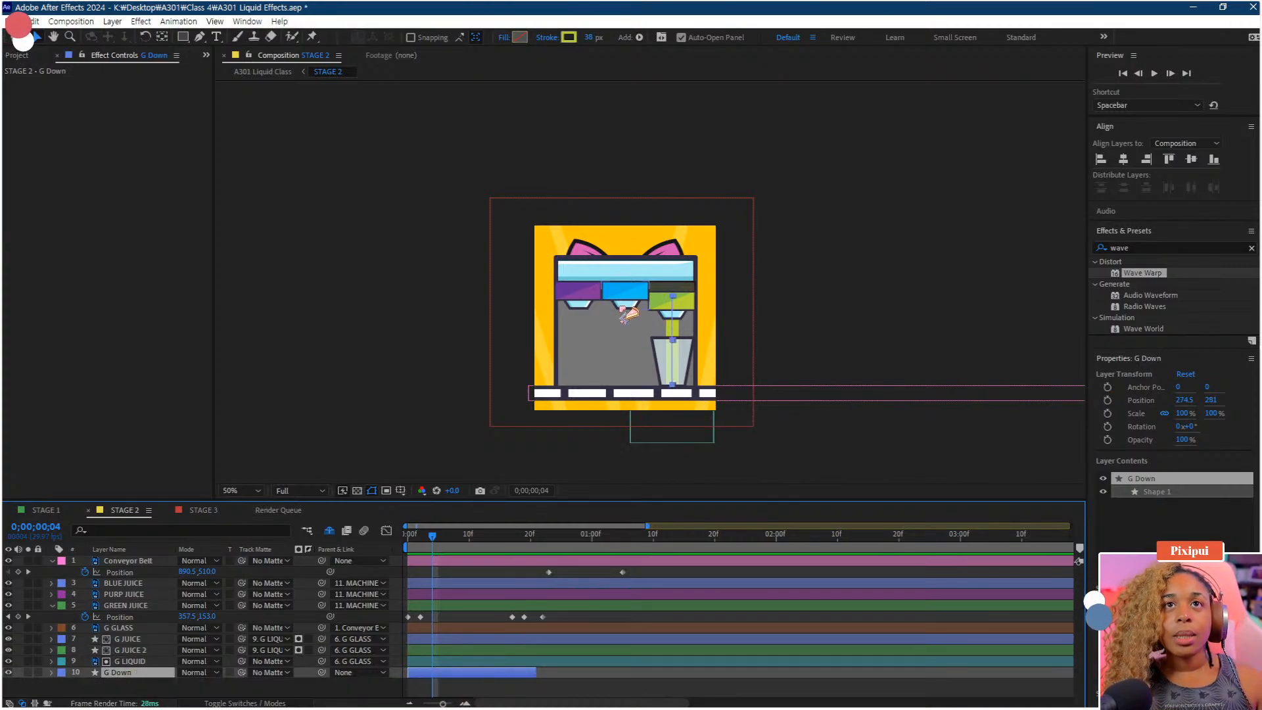
Give the G GLASS, G JUICE, G JUICE 2, G LIQUID and G Down layers a tan label colour
click(624, 308)
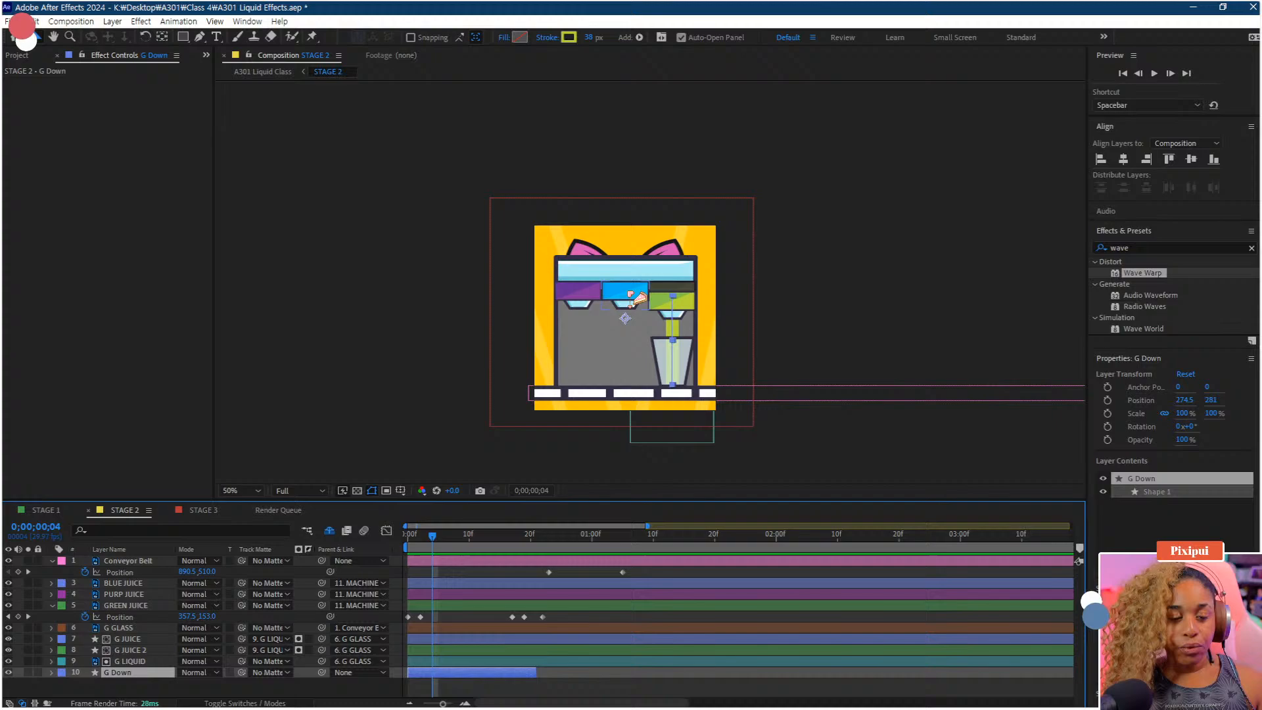
click(128, 673)
shift+click(121, 628)
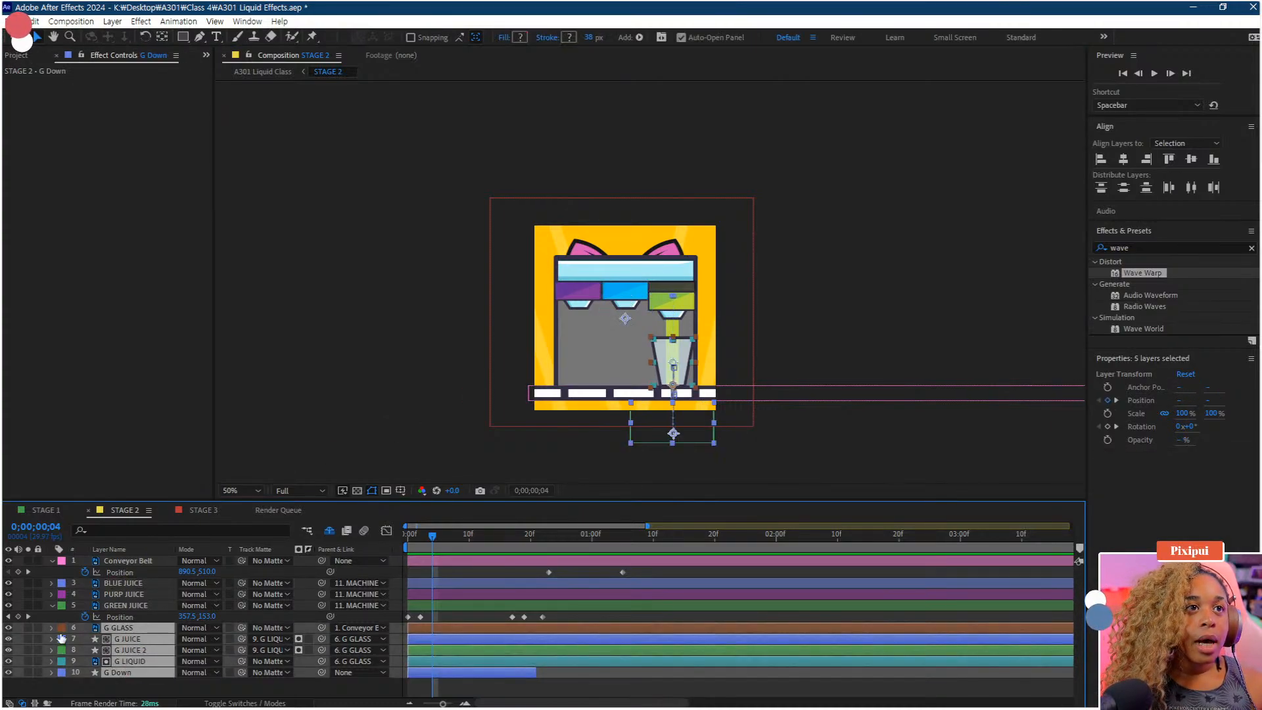
click(61, 628)
click(92, 461)
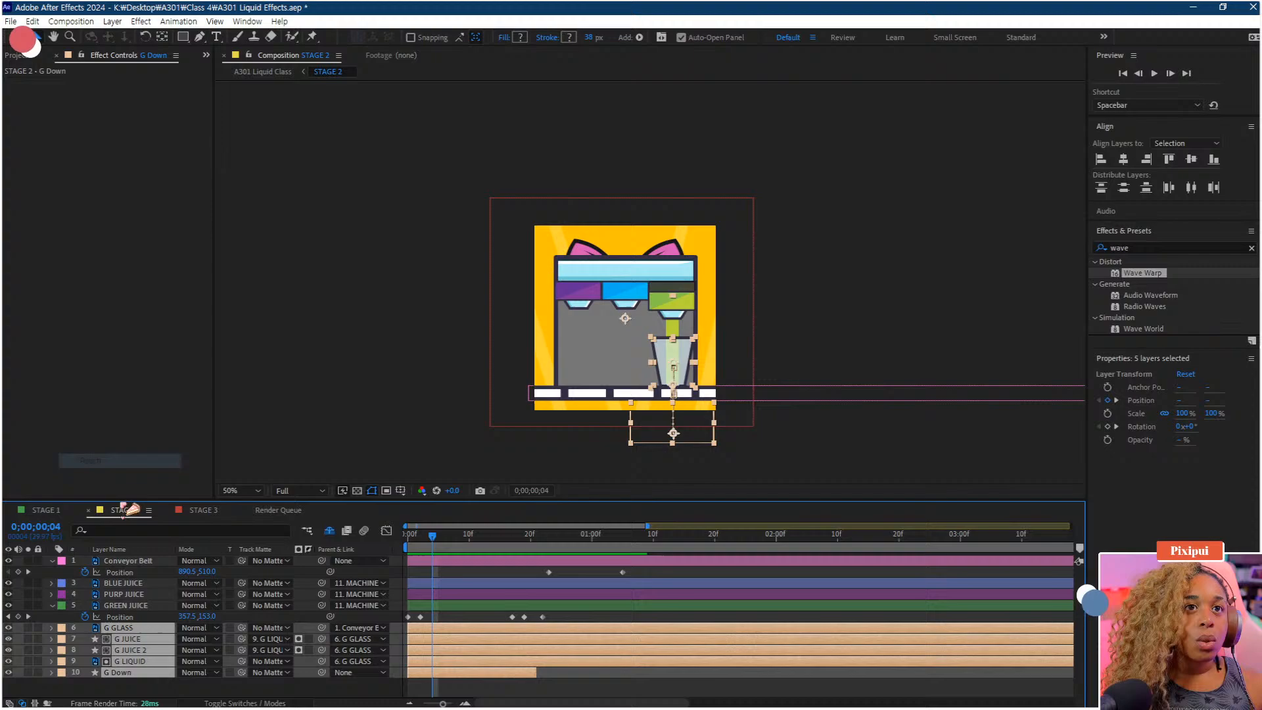
click(152, 689)
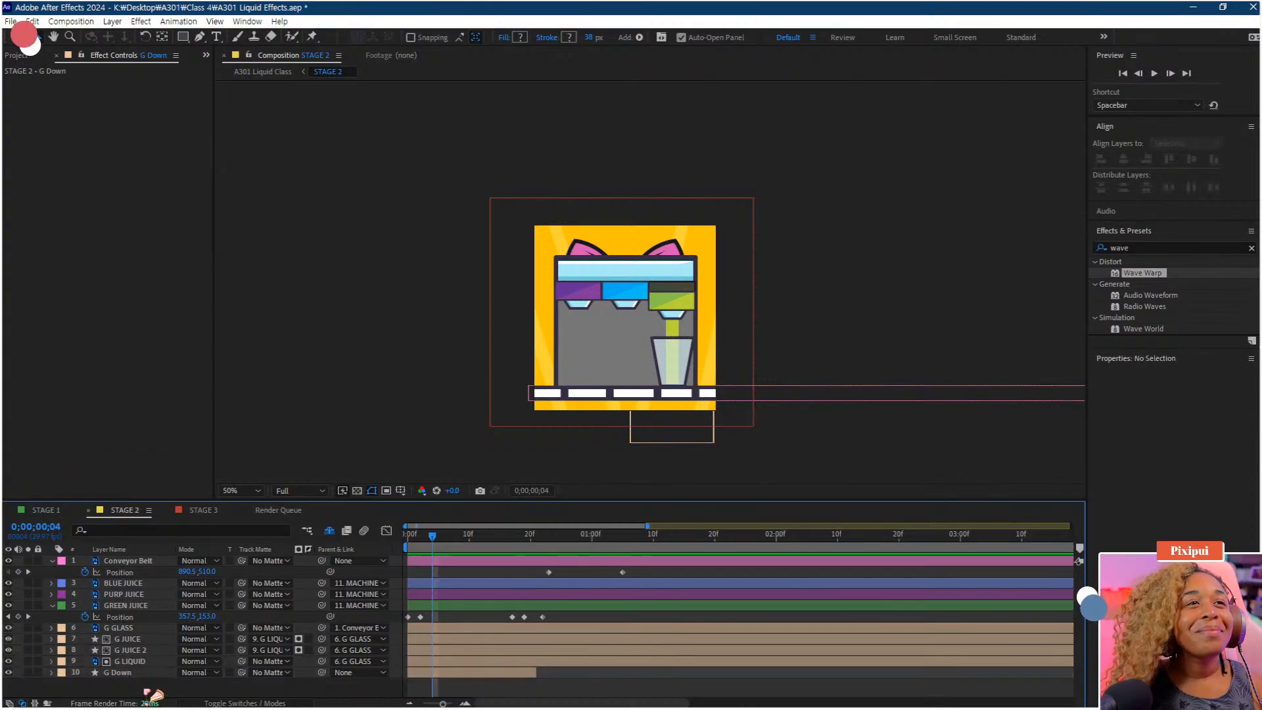
Try to paste GREEN JUICE's position keyframes onto PURP JUICE at the start of the timeline
click(128, 594)
click(128, 584)
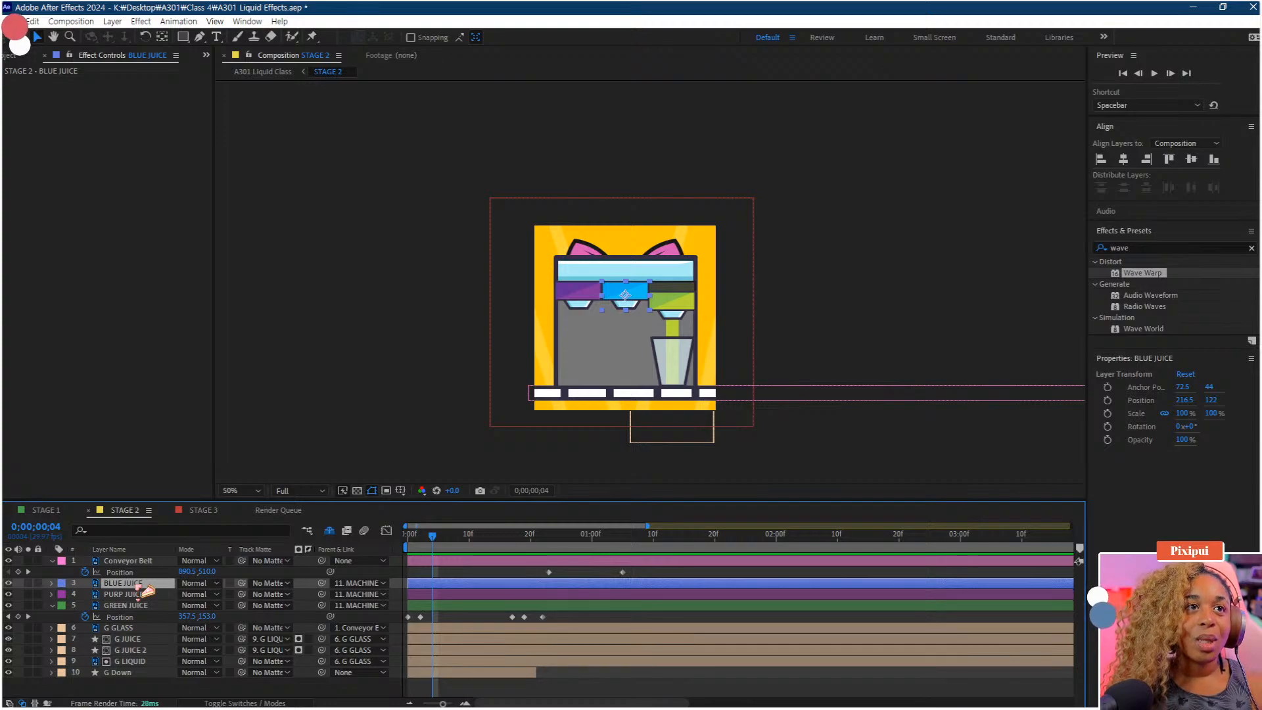
click(137, 595)
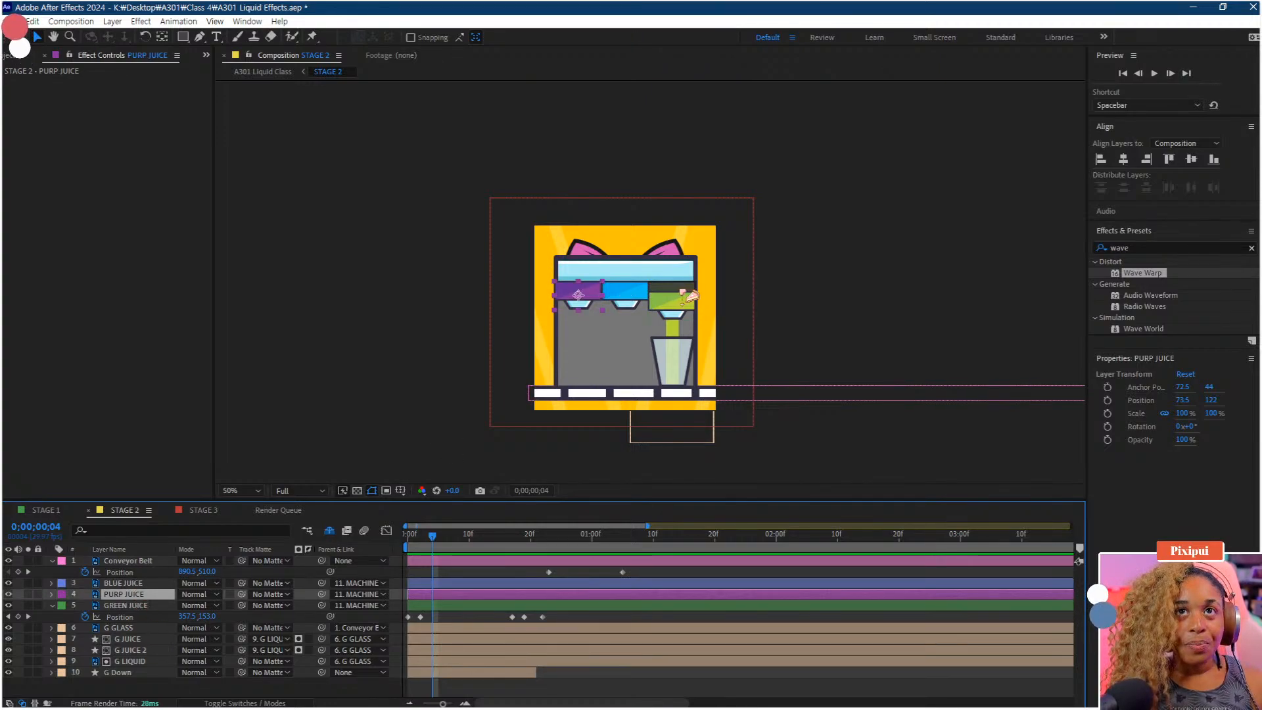
click(688, 314)
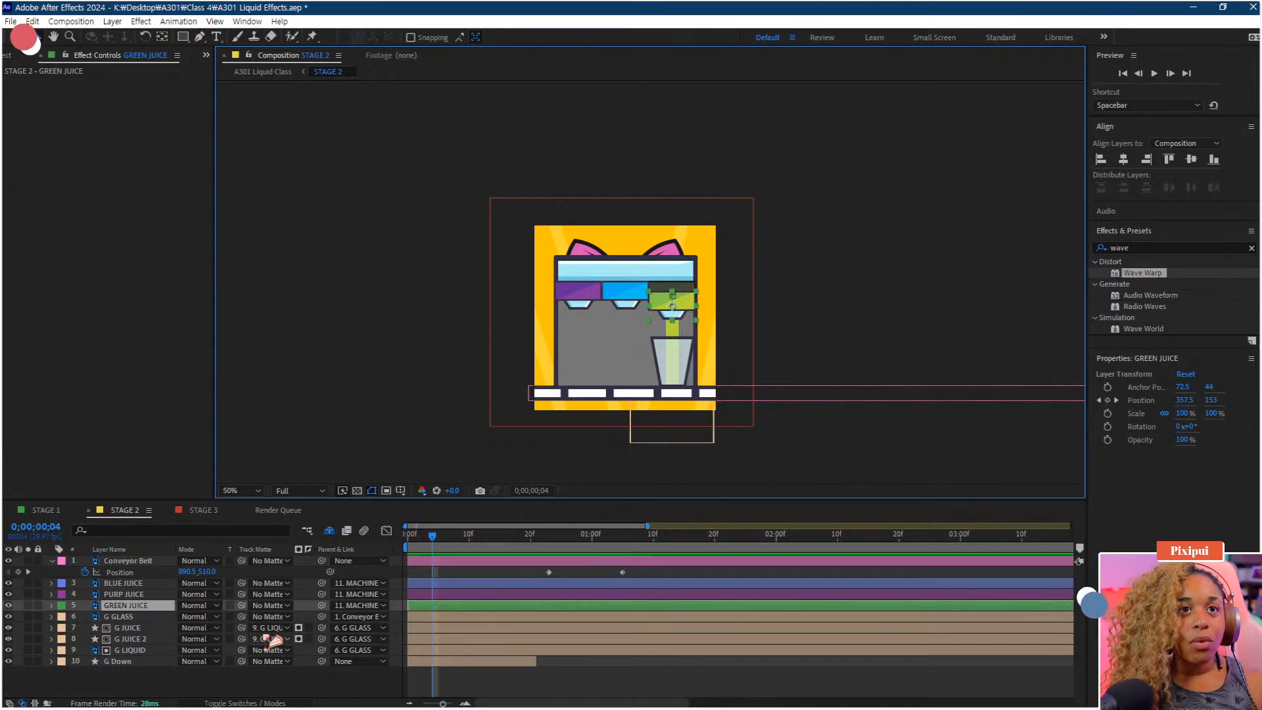
drag(544, 618, 358, 635)
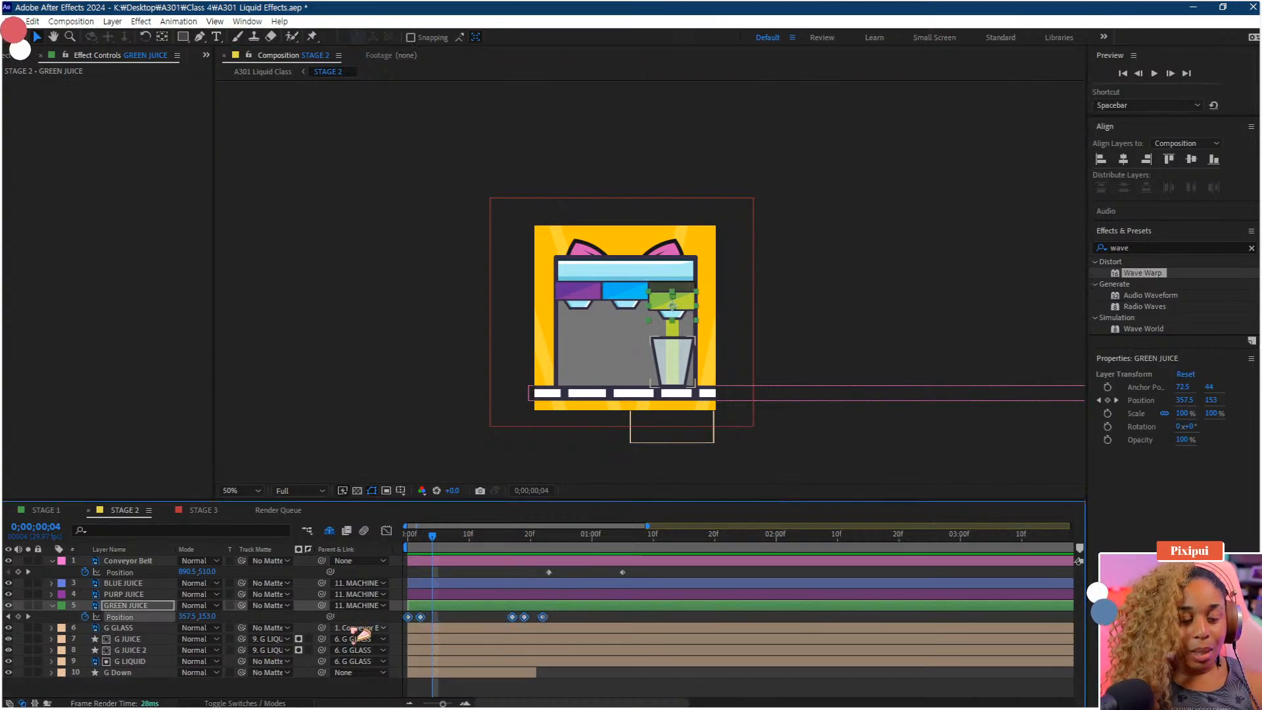
key(Home)
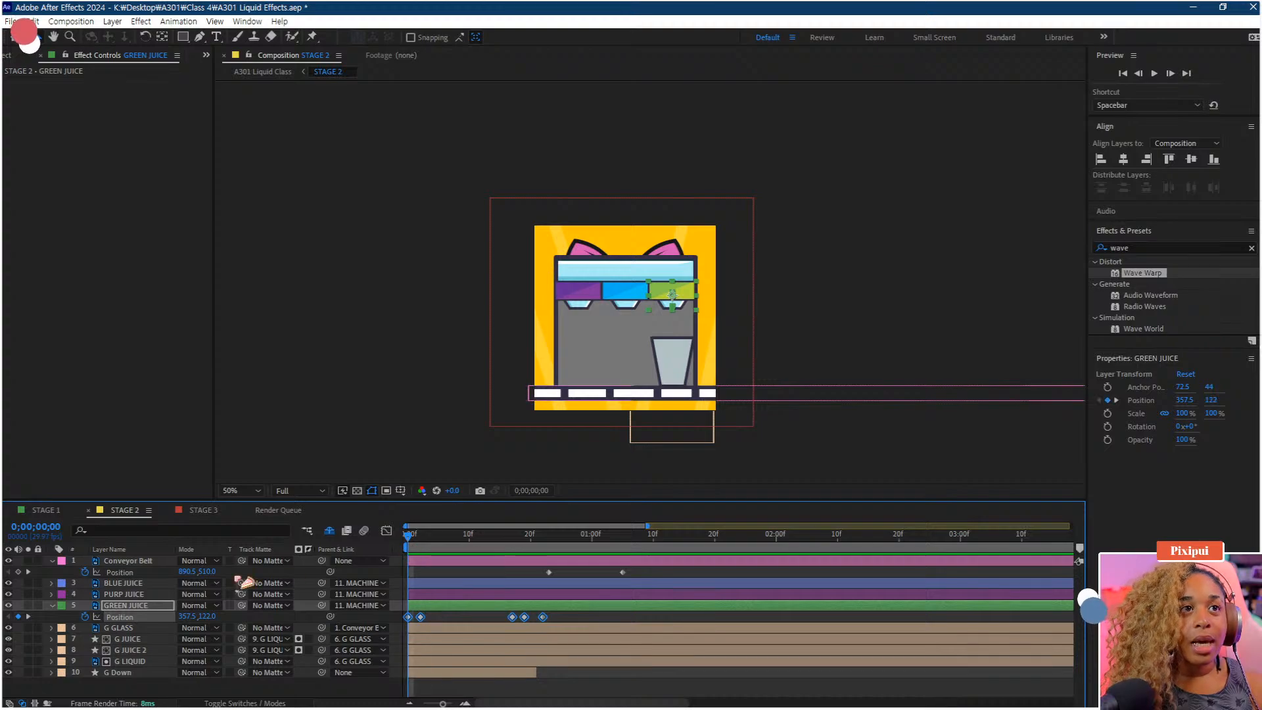
click(132, 594)
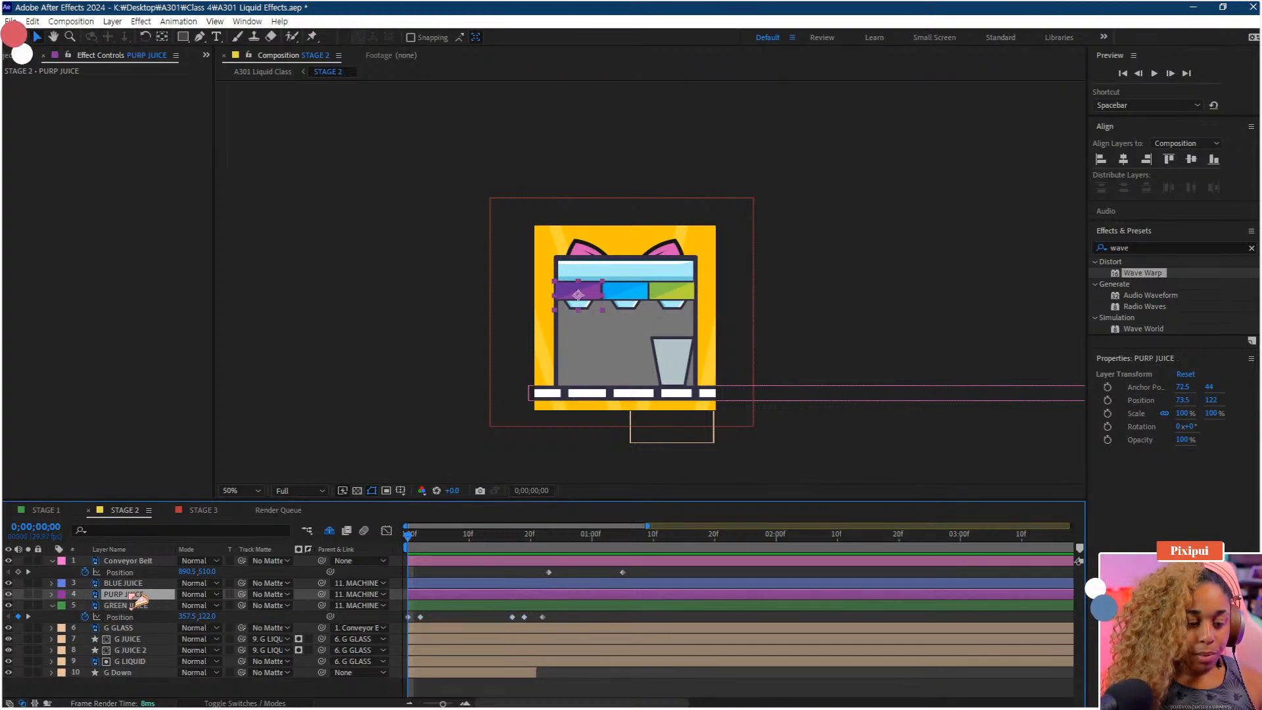
key(ctrl+v)
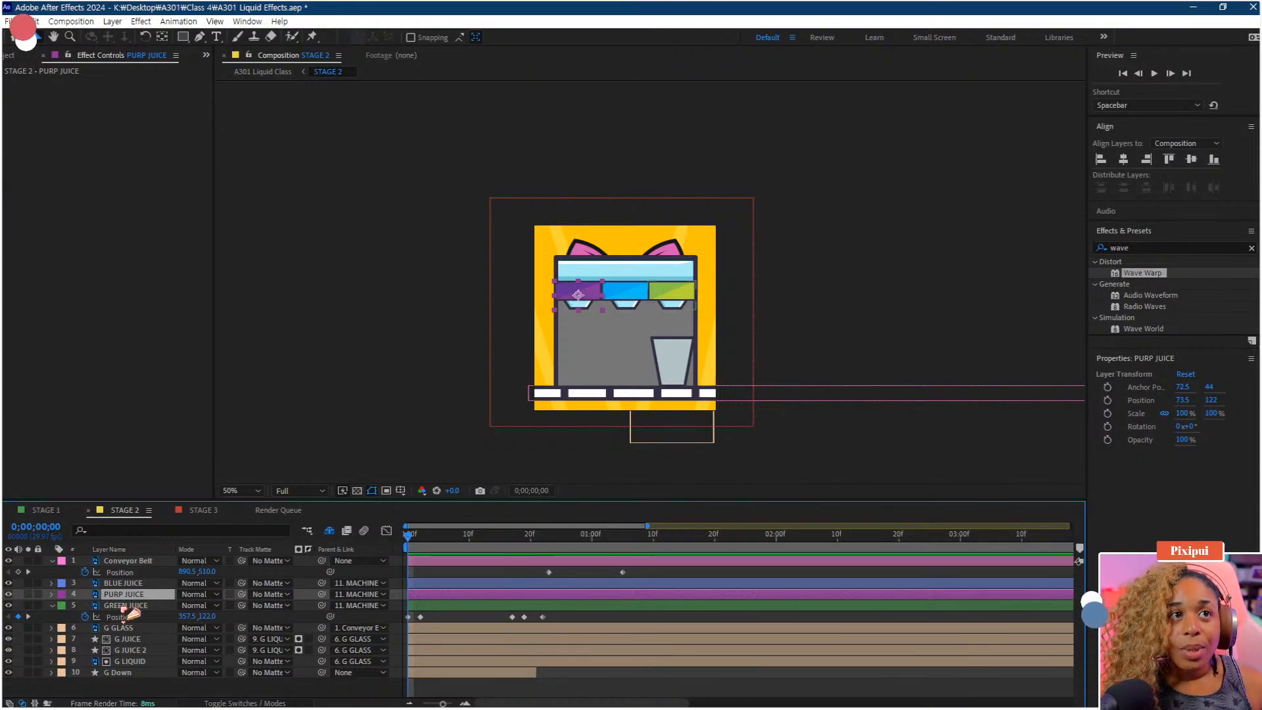
Separate GREEN JUICE's position into X and Y dimensions, remove the X Position keyframes and select the Y Position keyframes
right_click(127, 618)
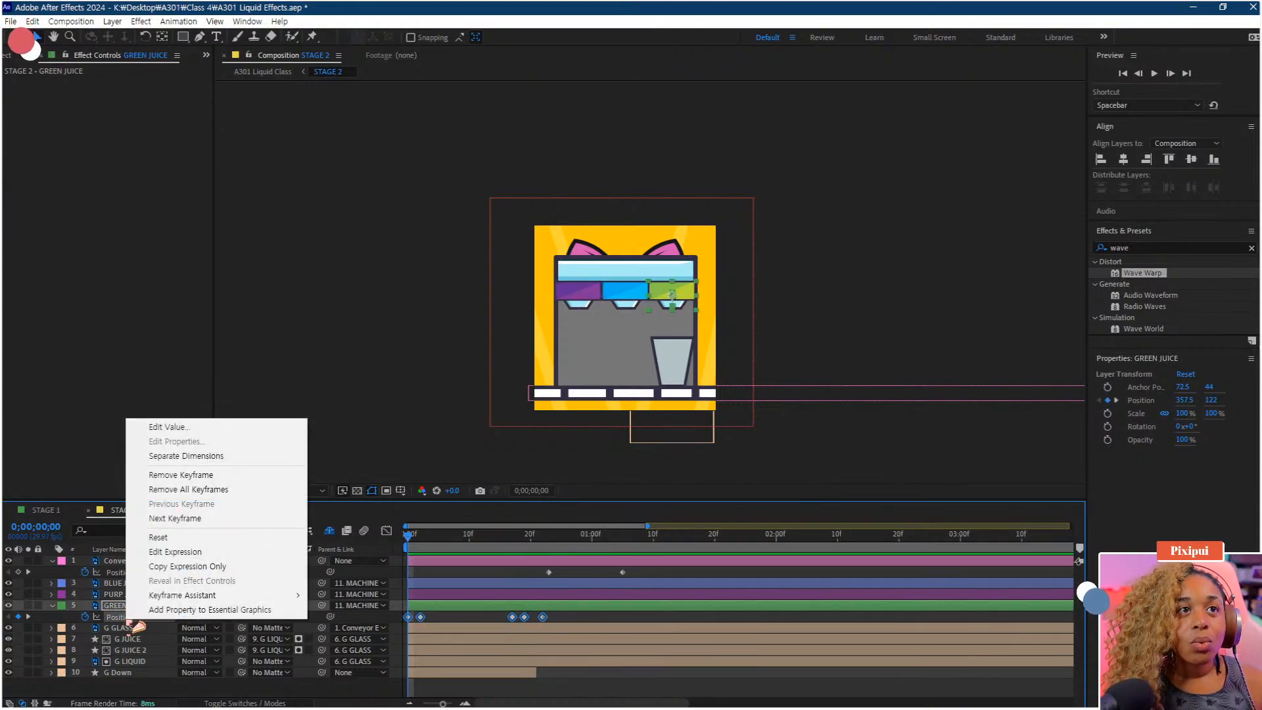
click(235, 458)
click(129, 618)
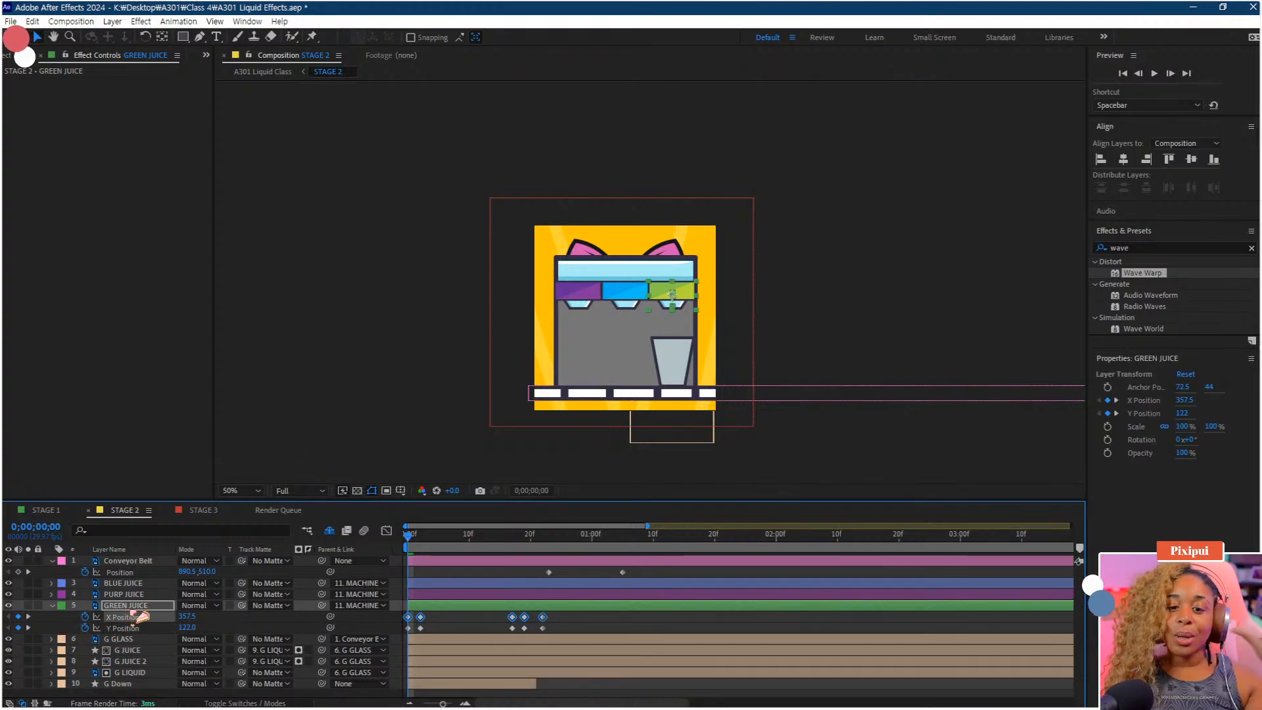
click(84, 616)
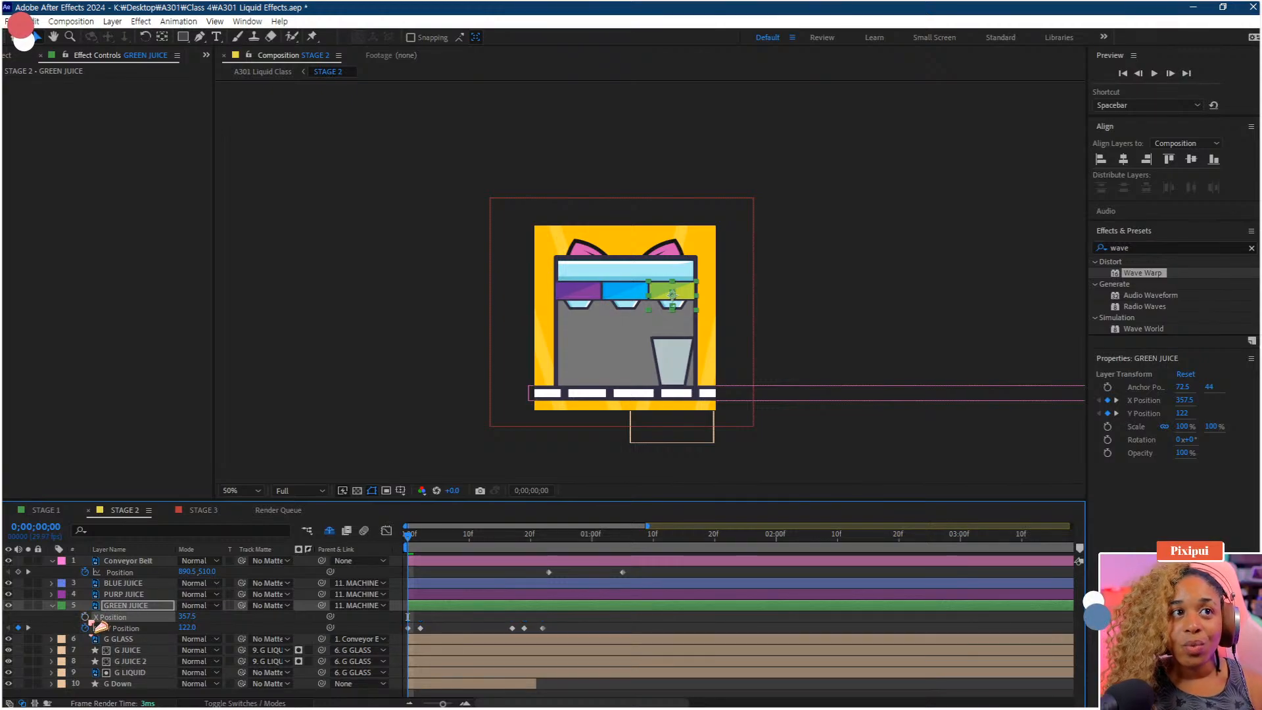
click(122, 629)
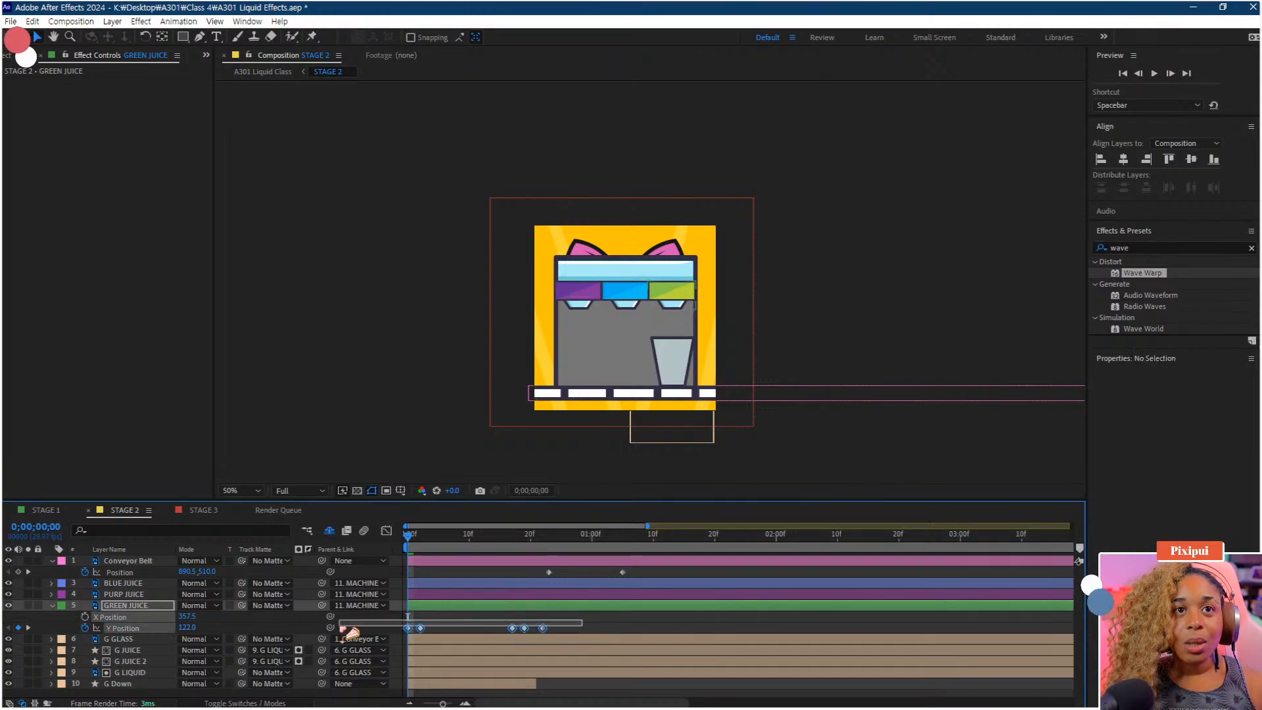
Reveal PURP JUICE's position and separate it into X and Y dimensions
click(125, 594)
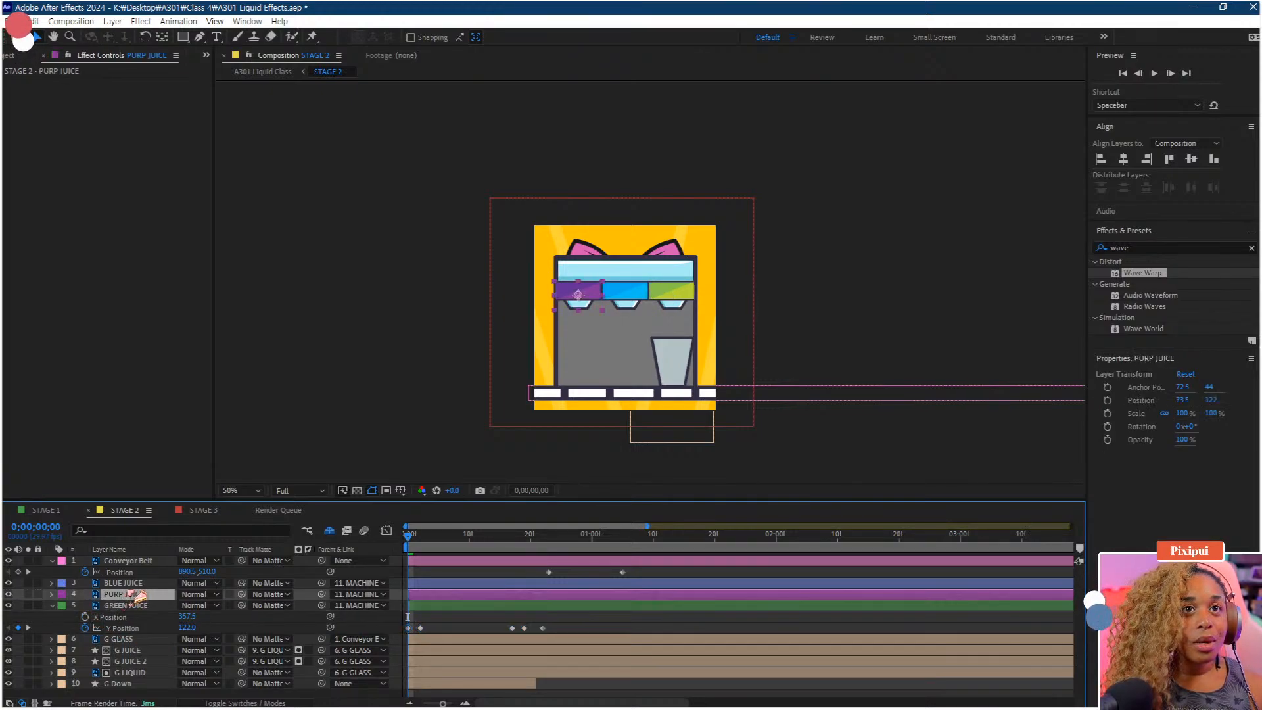
key(p)
right_click(138, 606)
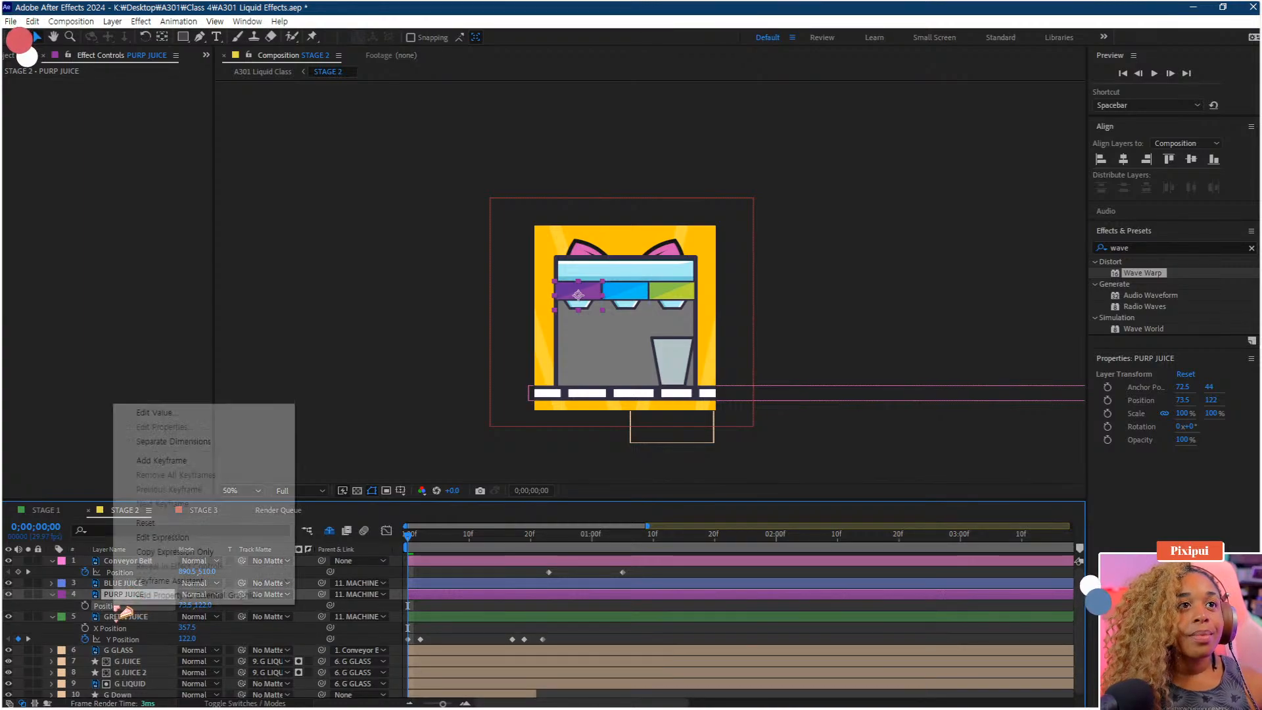
click(173, 441)
click(117, 617)
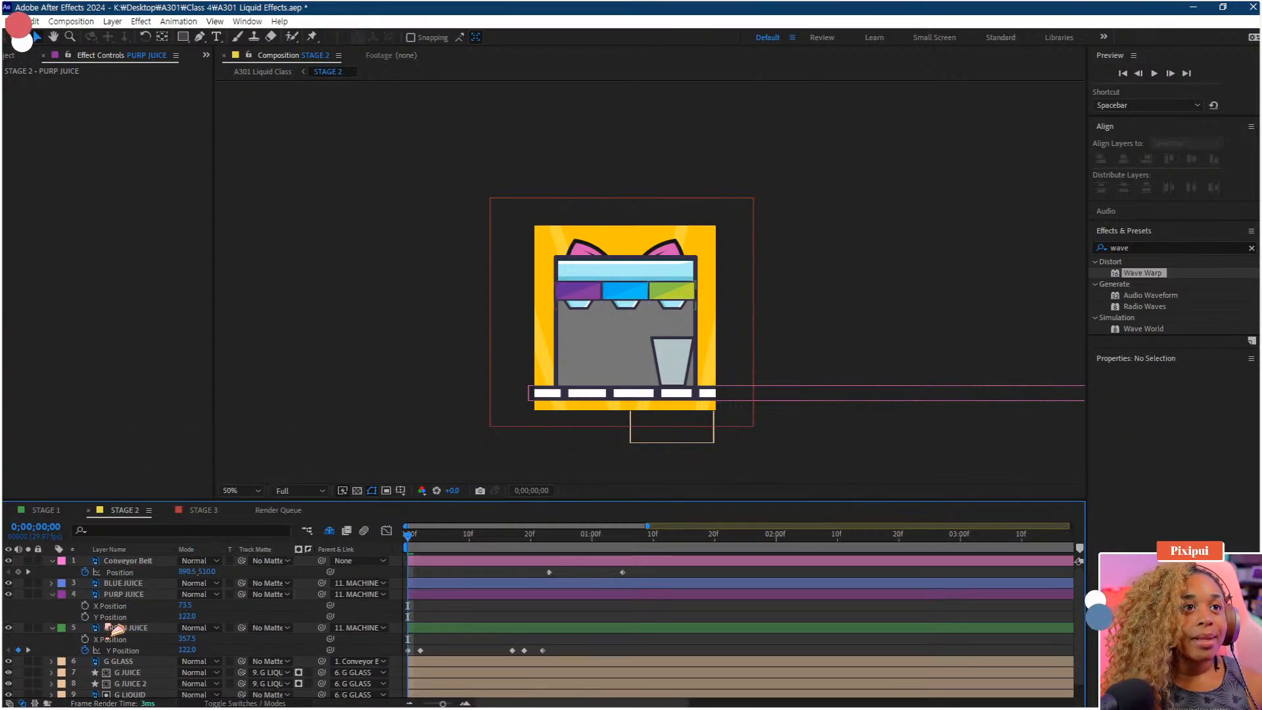
key(ctrl+v)
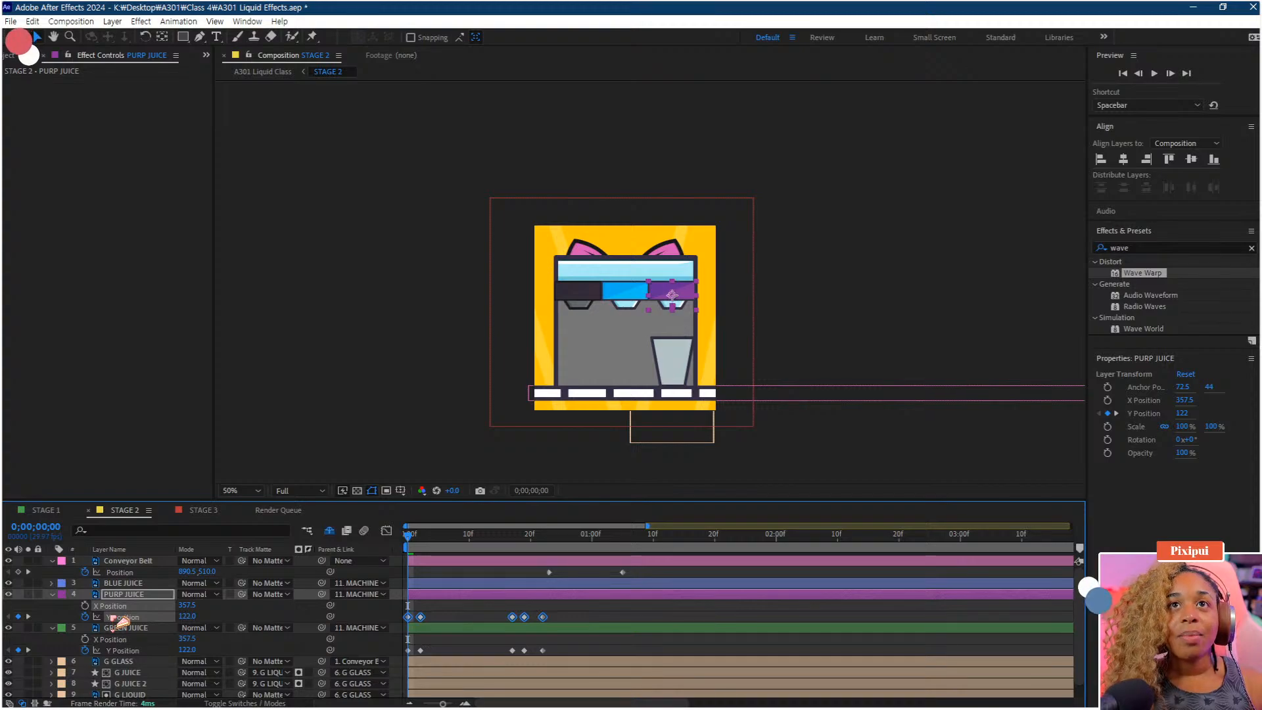
key(ctrl+z)
Copy GREEN JUICE's Y Position keyframes onto PURP JUICE's Y Position and preview the bounce
click(124, 650)
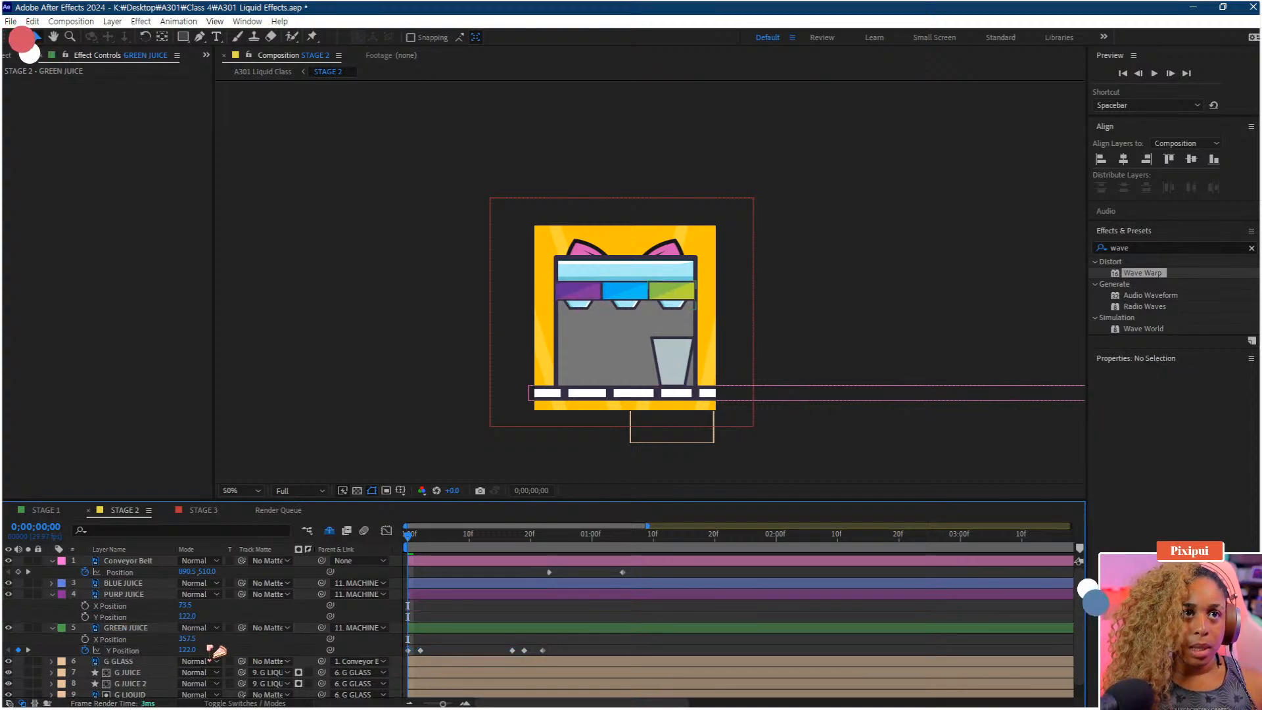
click(564, 644)
drag(567, 646, 394, 665)
click(85, 617)
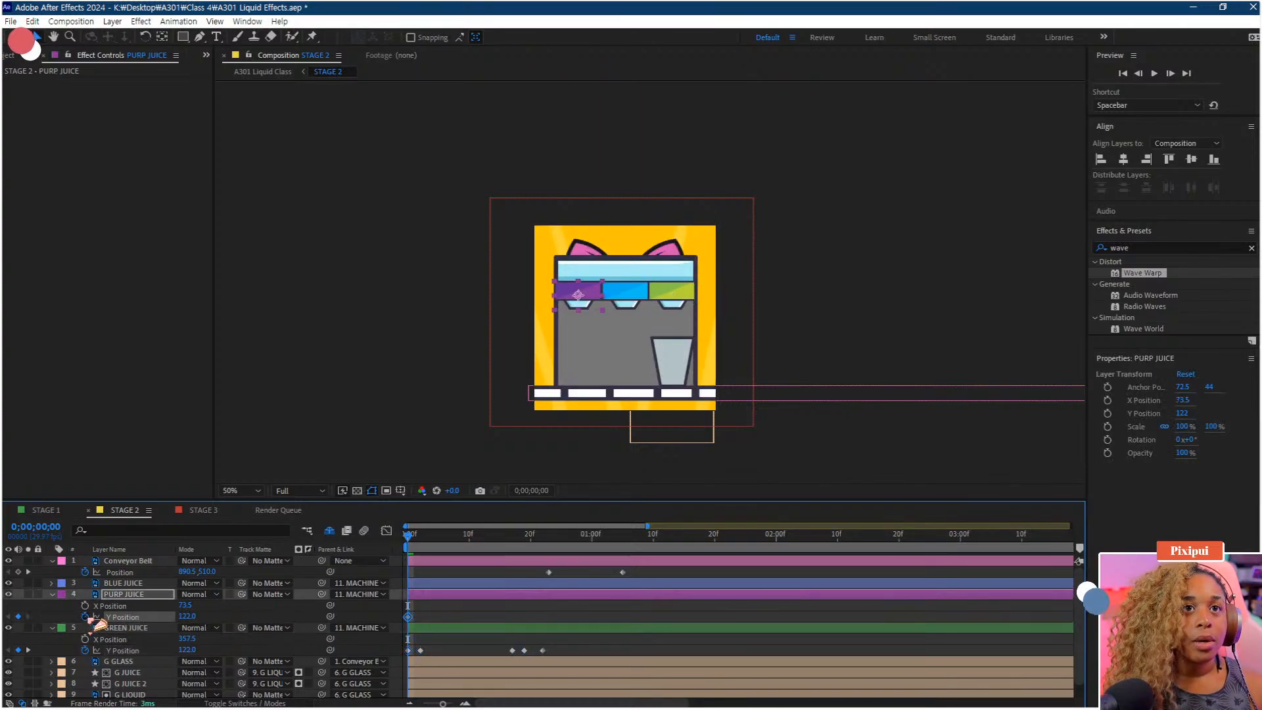
key(space)
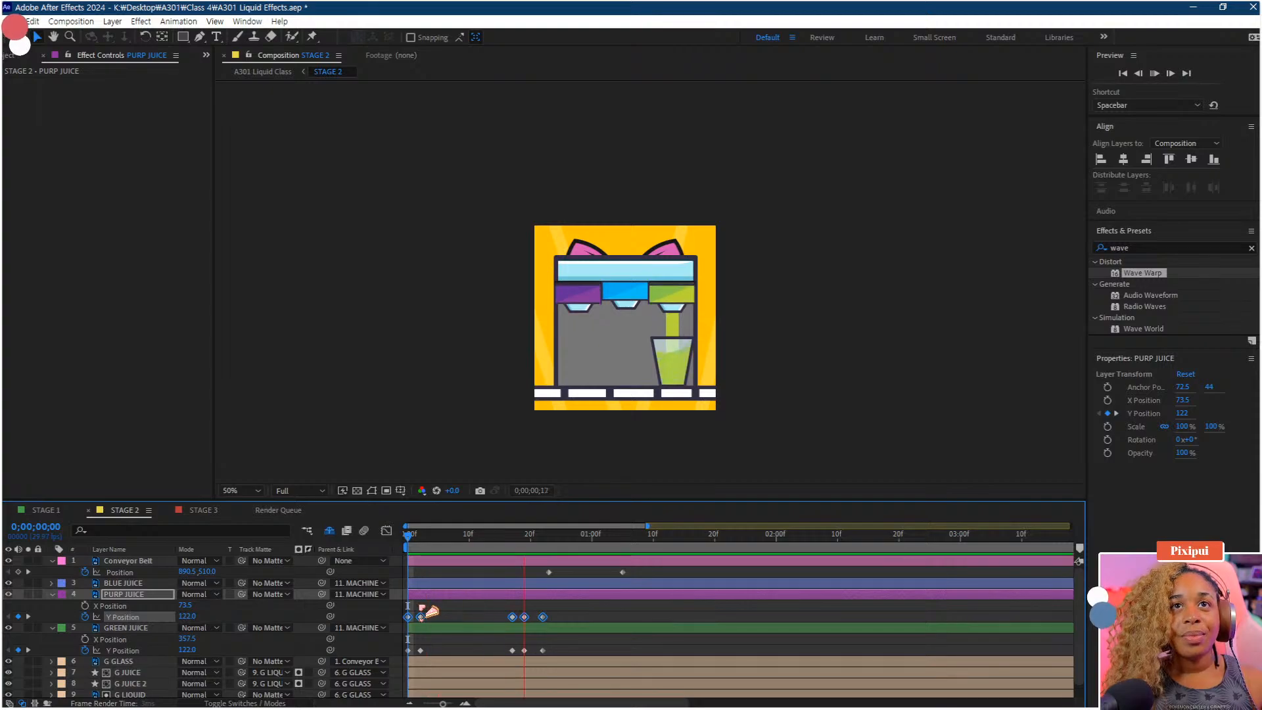
key(space)
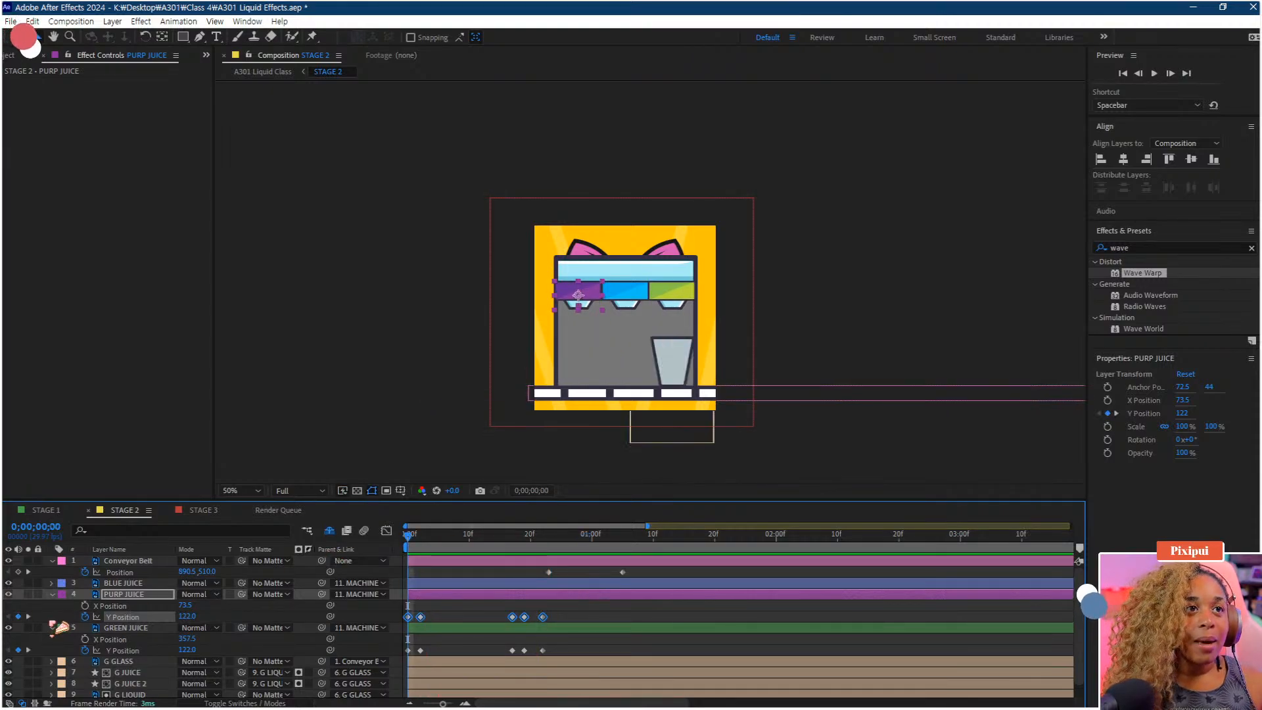
Duplicate the G Down layer, move the copy above GREEN JUICE and give it a Lavender label
click(51, 628)
click(121, 684)
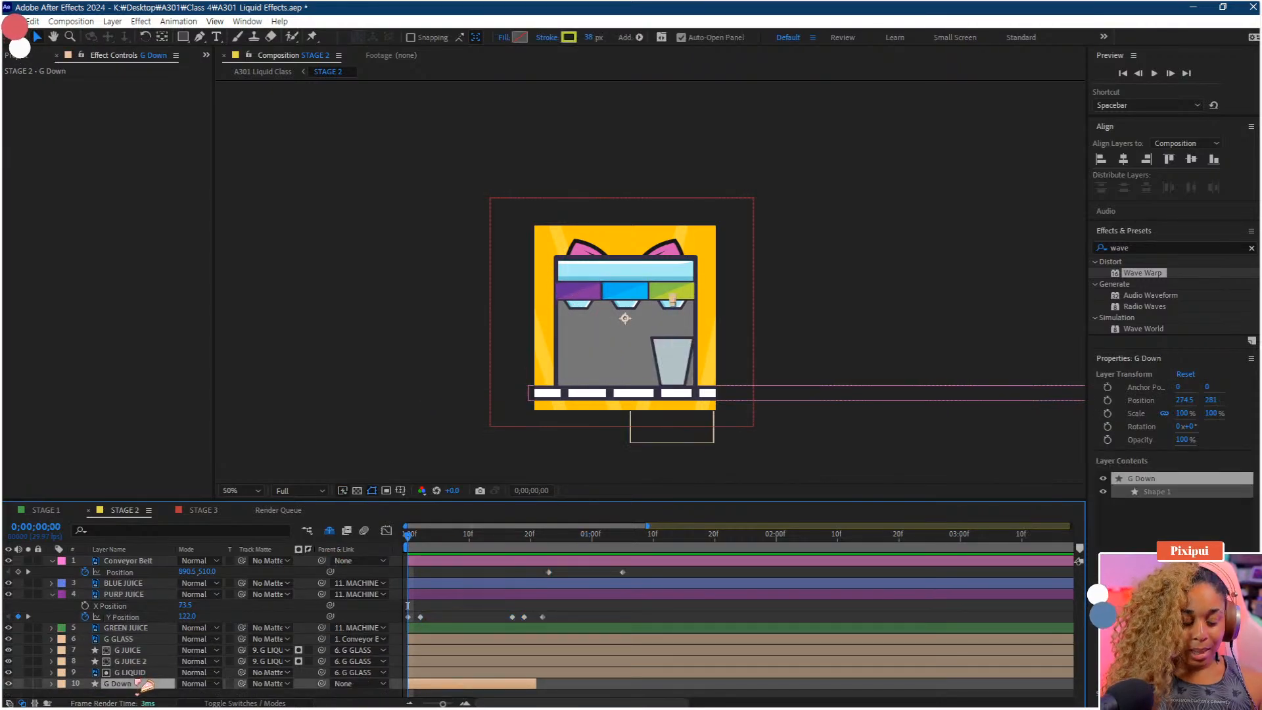
key(ctrl+d)
drag(128, 661, 97, 633)
click(61, 628)
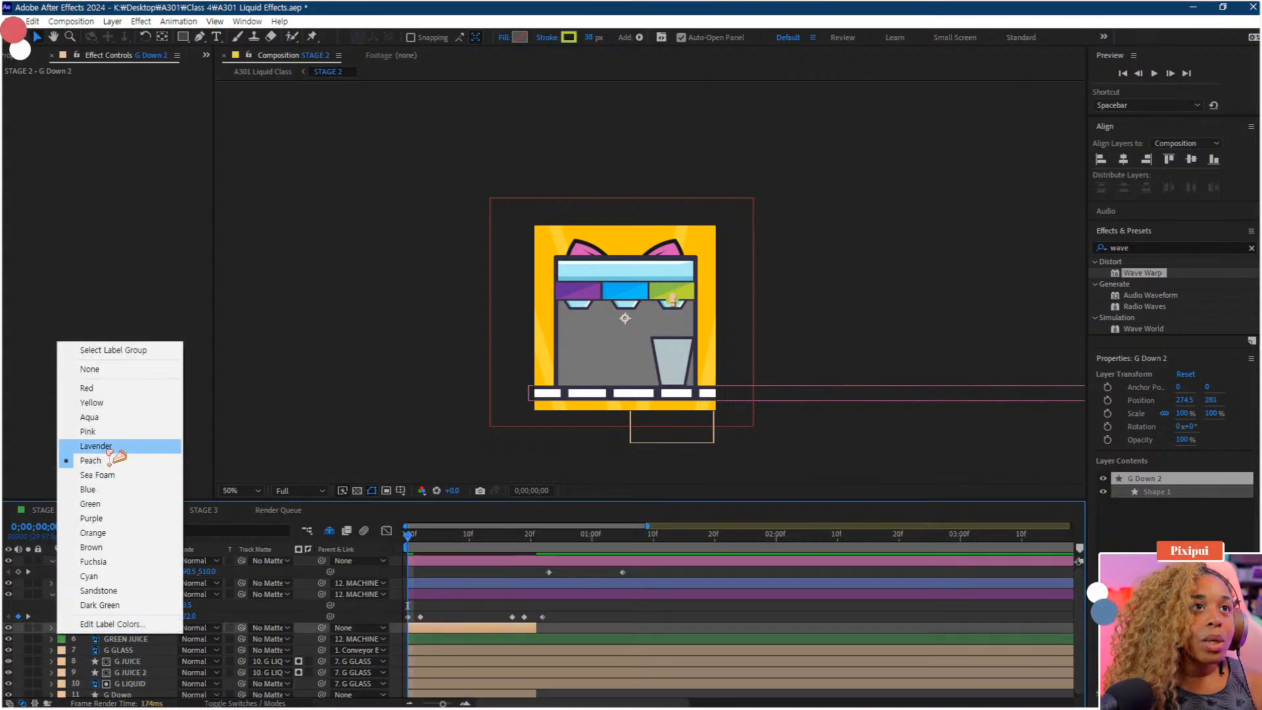
click(92, 519)
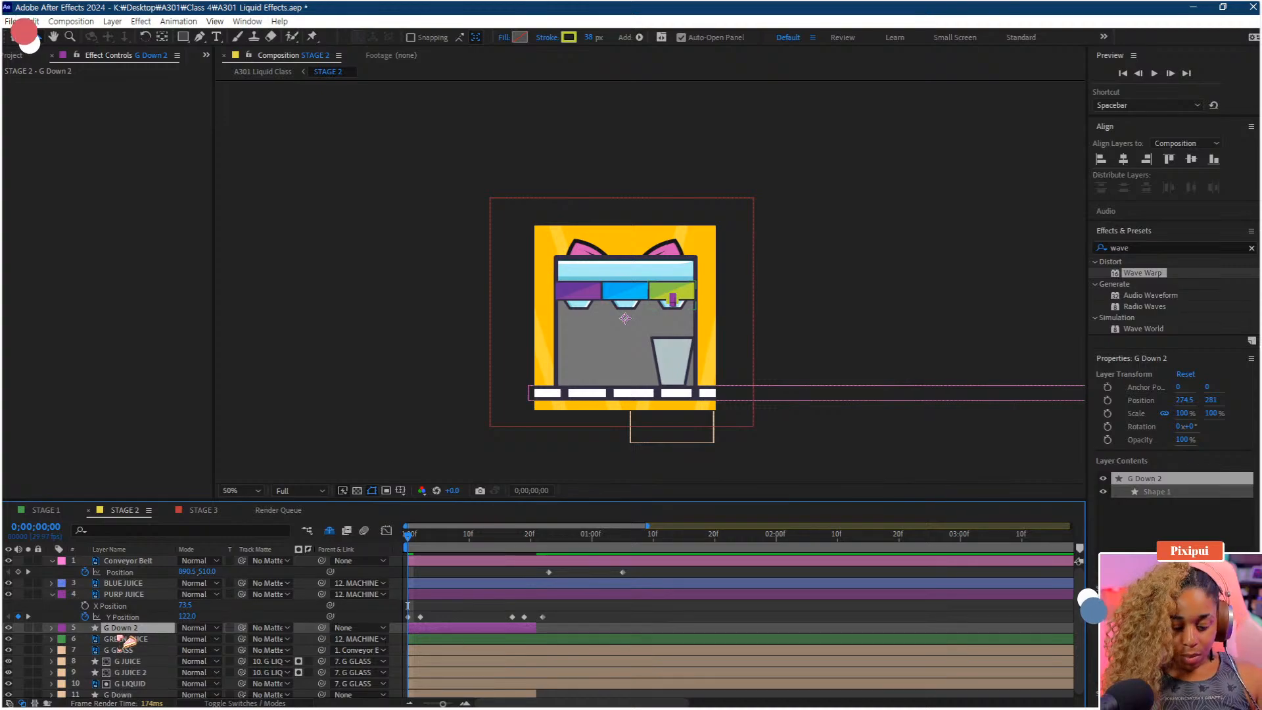
Set G Down 2's stroke colour to purple 83359A sampled from the purple juice, and its X position to -9.5
key(p)
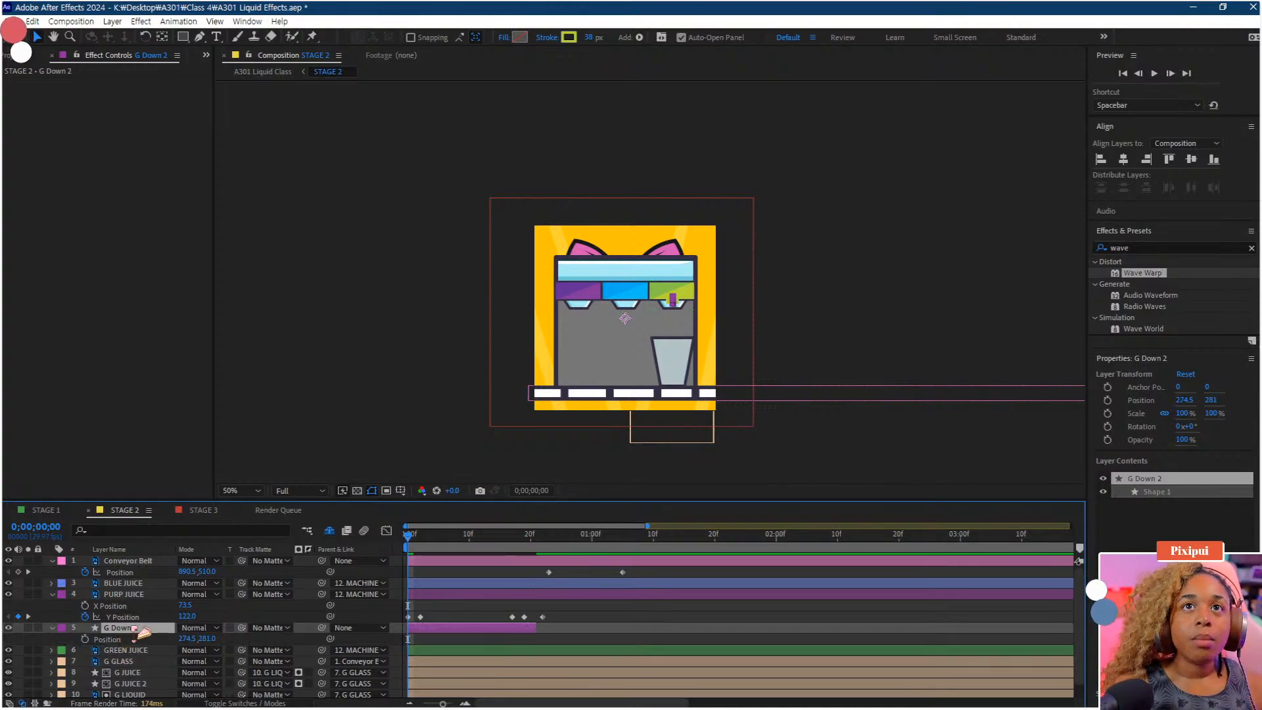
scroll(558, 390, up, 1)
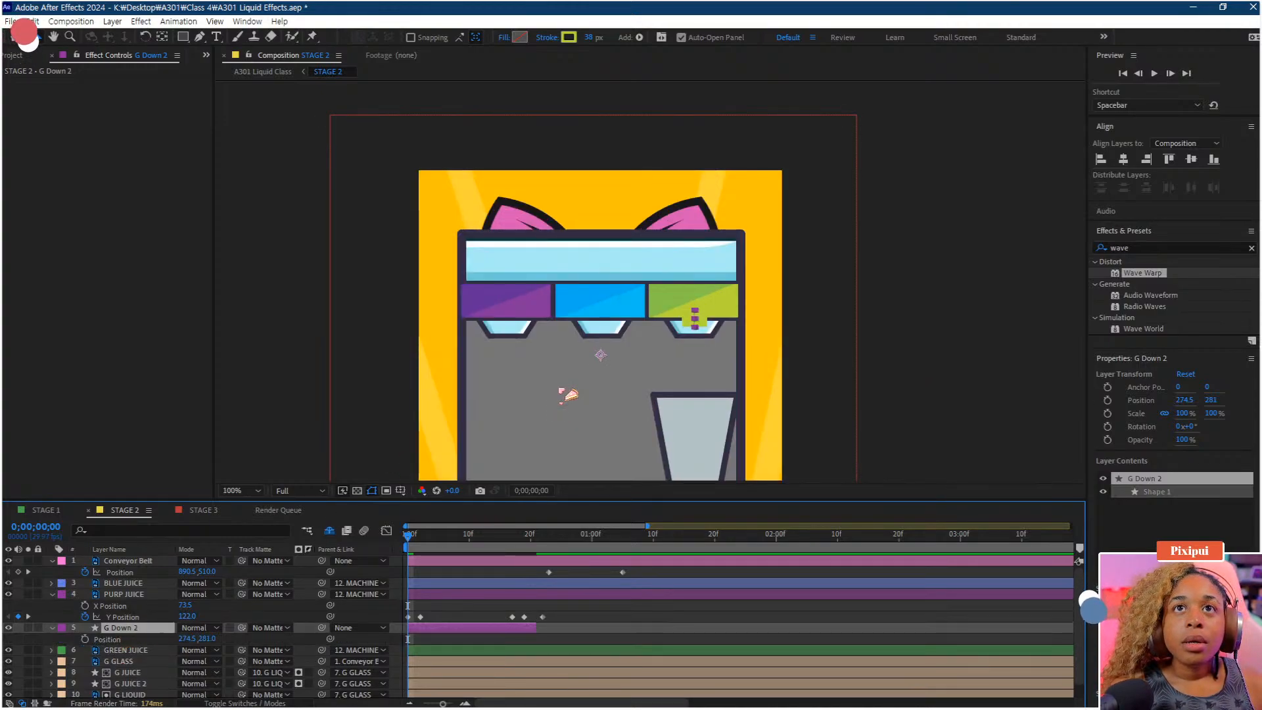
drag(550, 397, 576, 351)
click(569, 37)
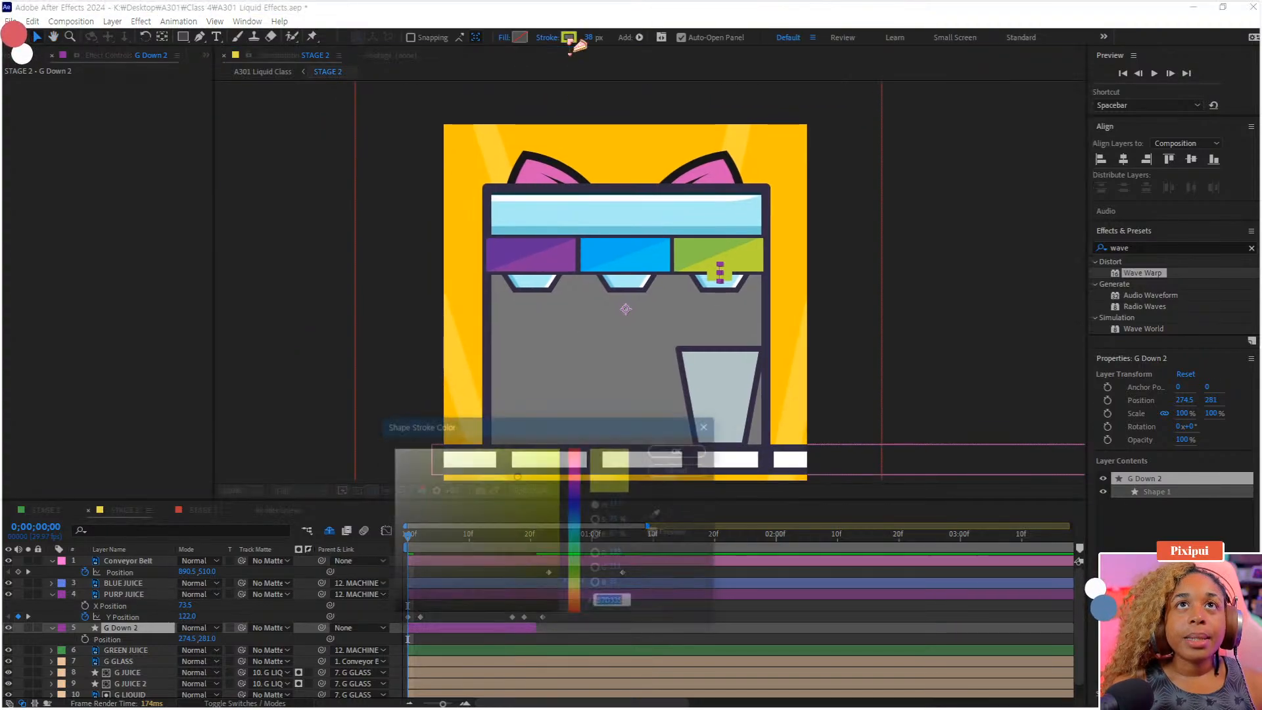
click(659, 513)
click(549, 254)
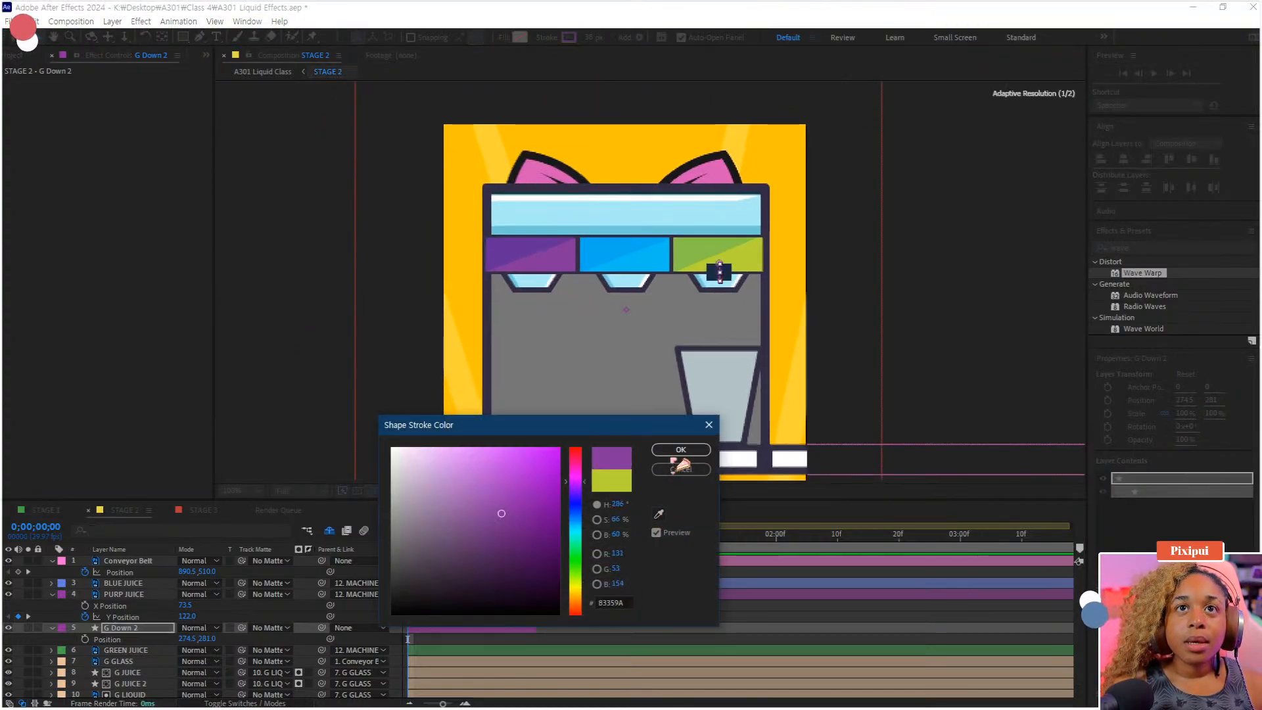
click(682, 450)
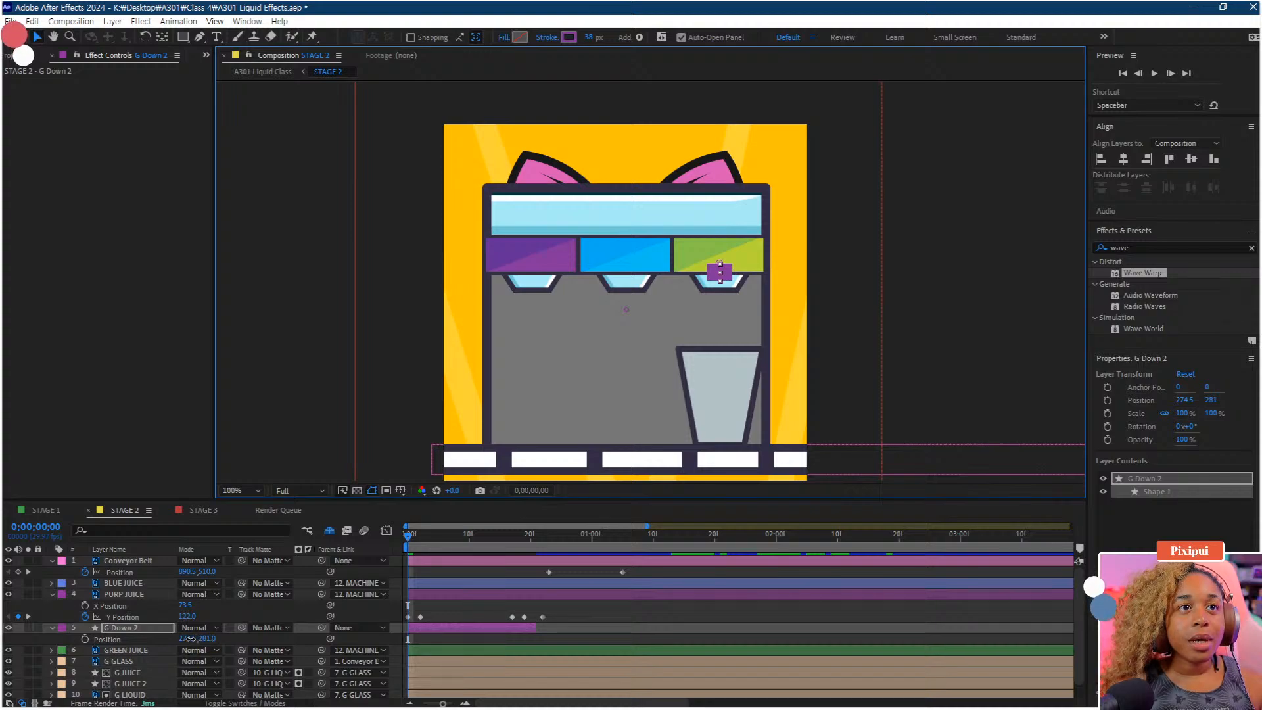
drag(192, 638, 5, 638)
key(space)
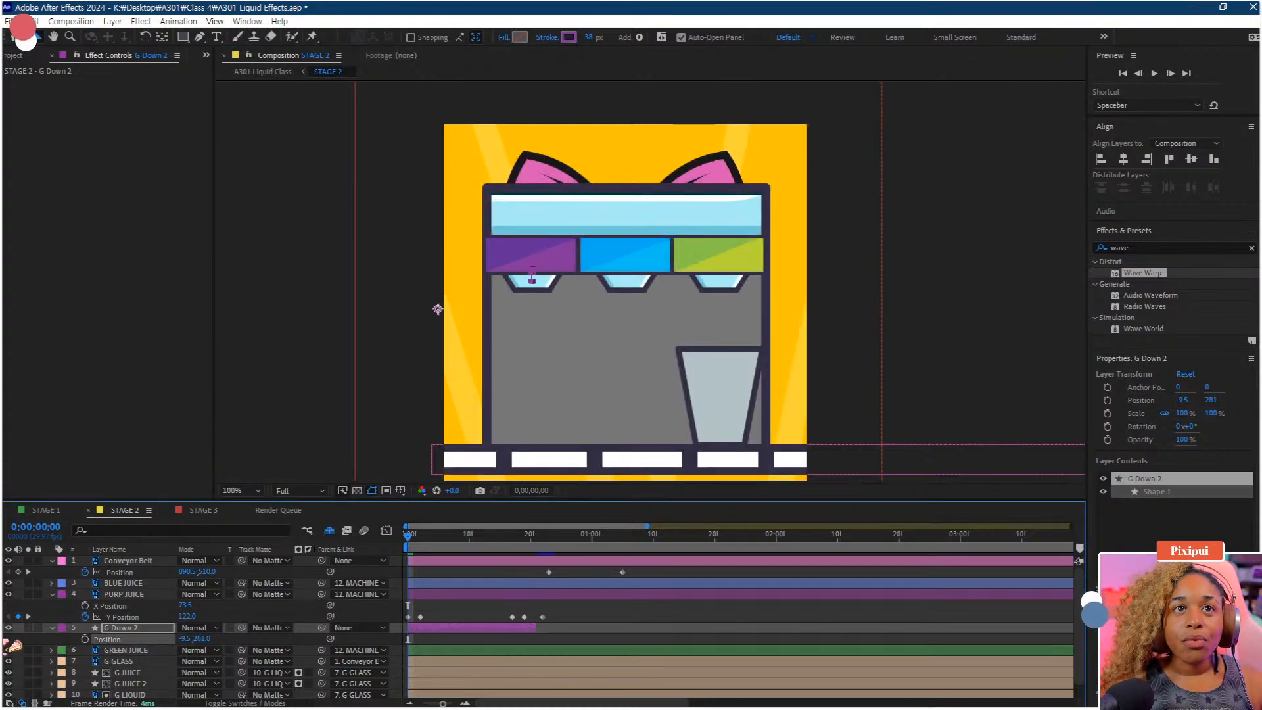
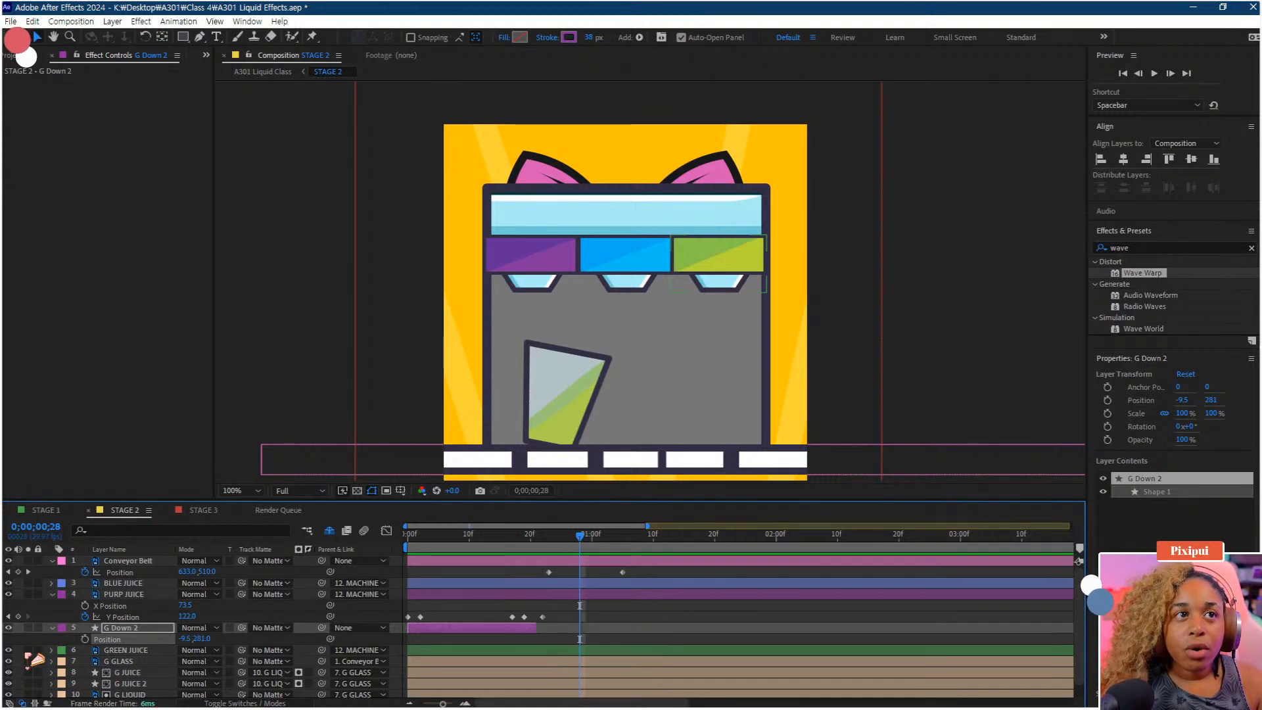
Duplicate the G GLASS, G JUICE, G JUICE 2 and G LIQUID layers and give the copies a Pink label
drag(484, 536, 556, 551)
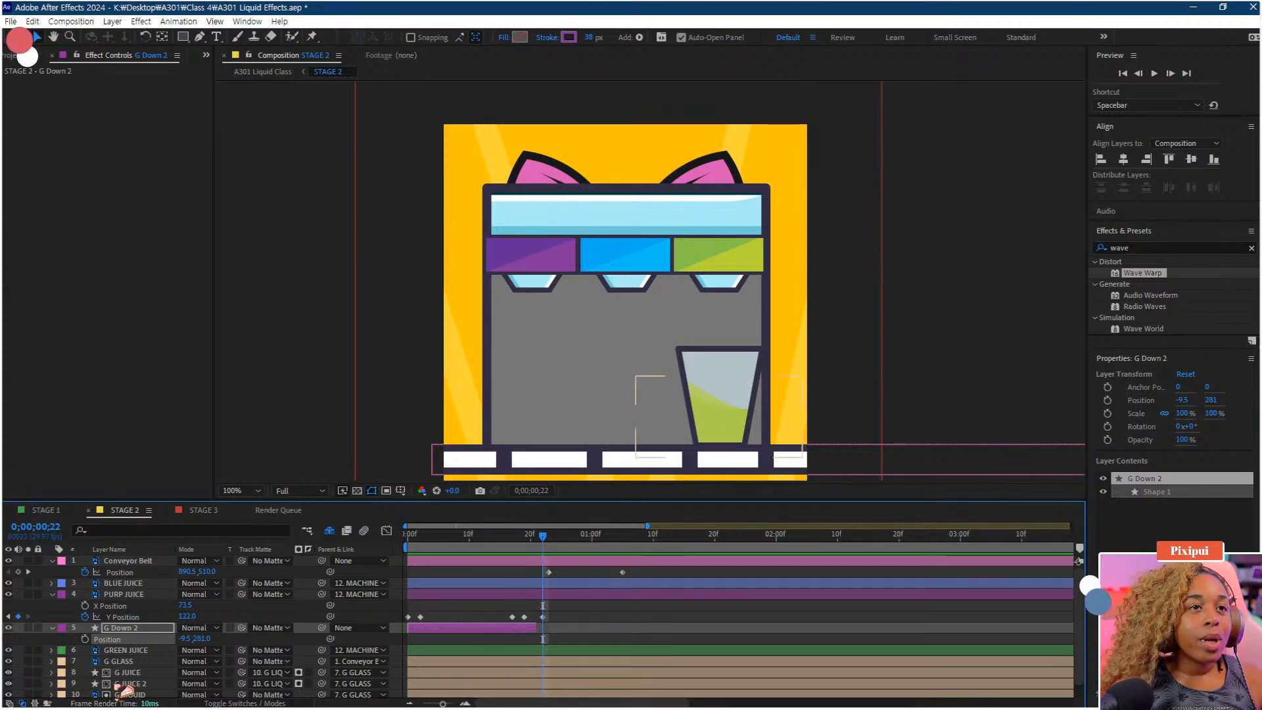
scroll(135, 684, down, 1)
click(141, 648)
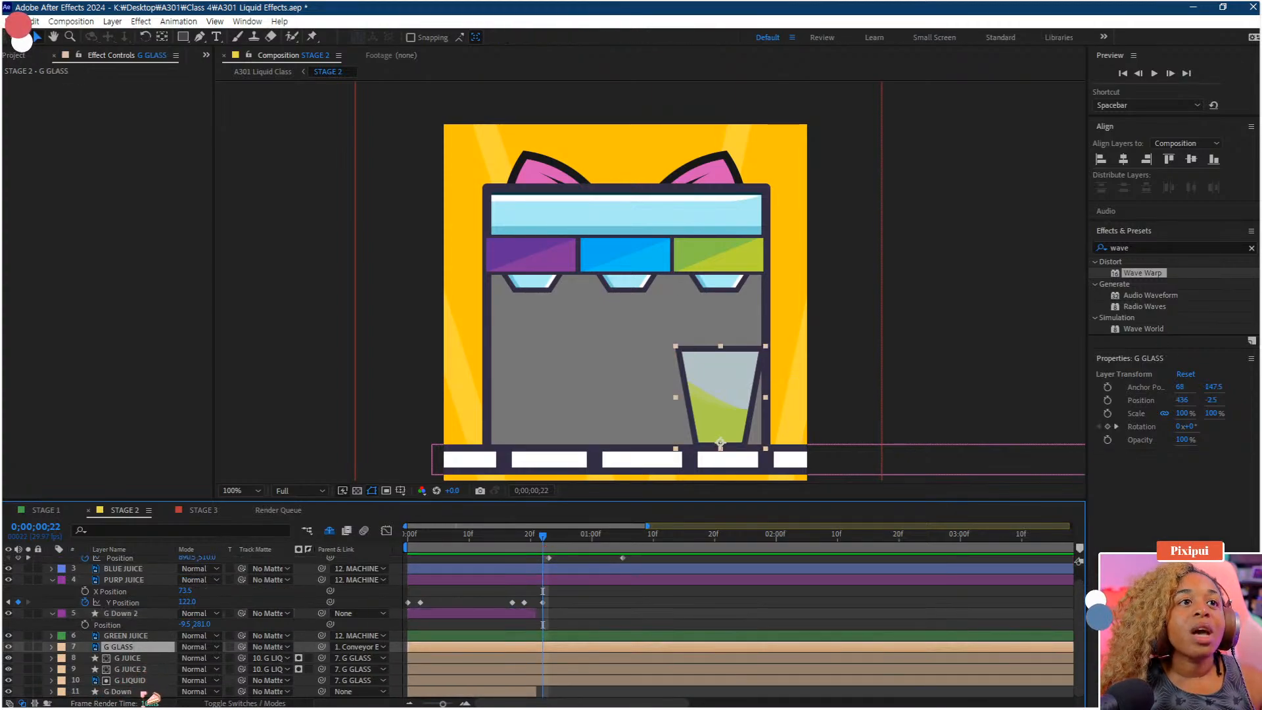
shift+click(140, 683)
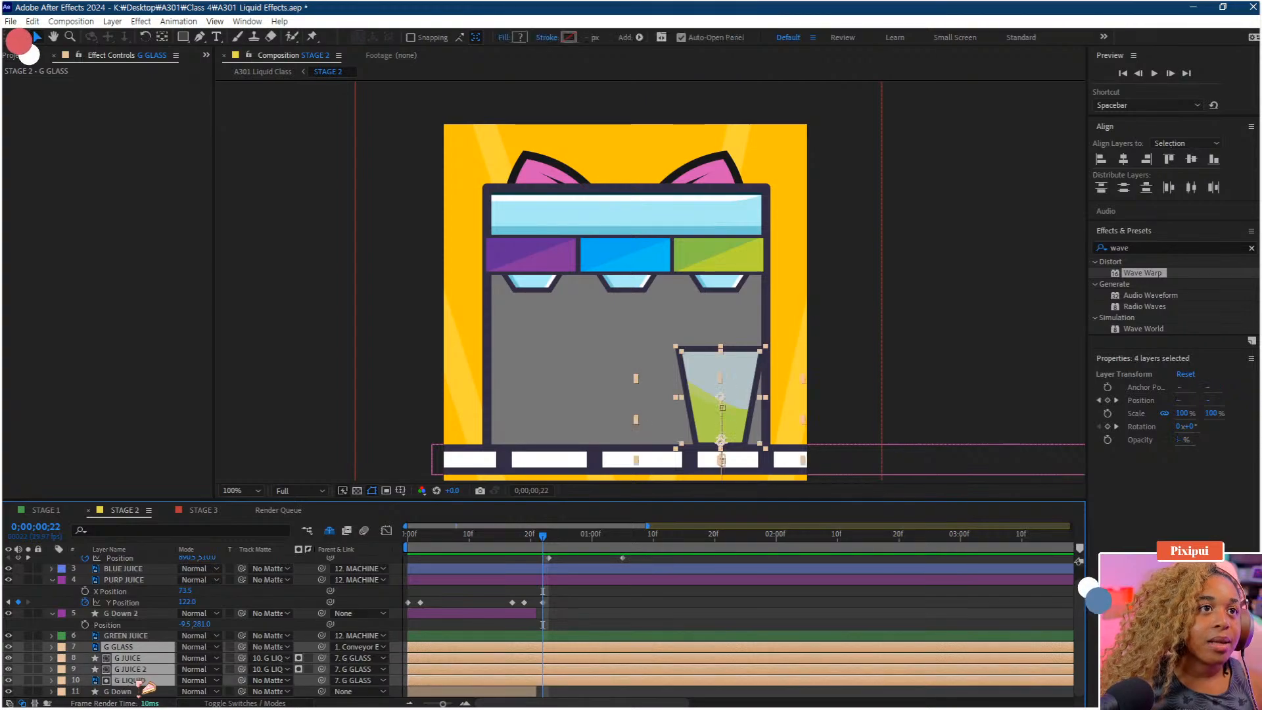
key(ctrl+d)
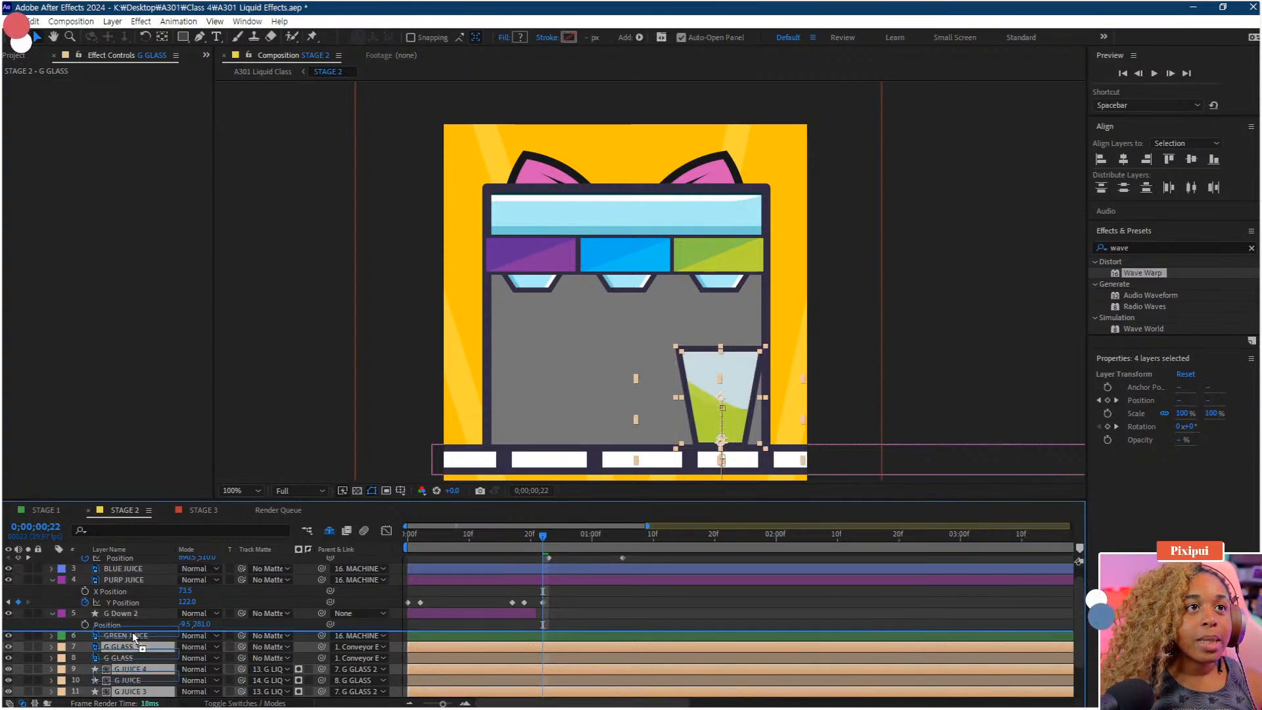
click(61, 636)
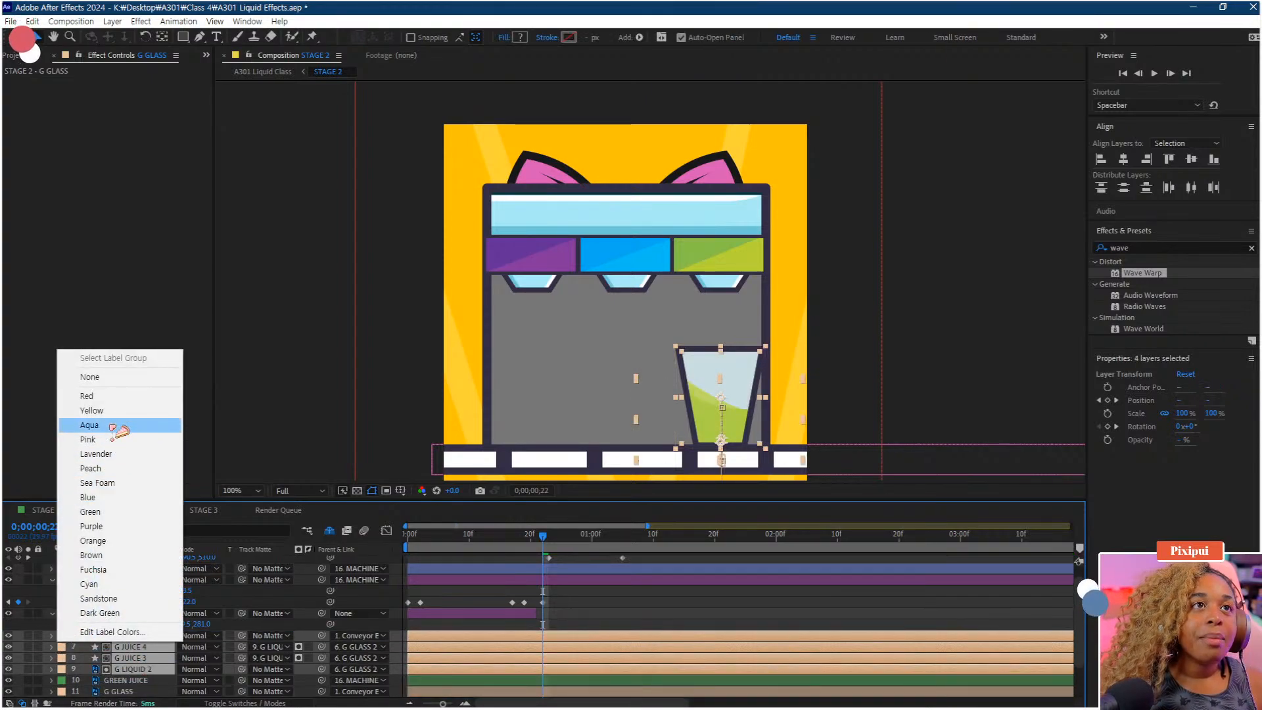
click(116, 570)
click(595, 615)
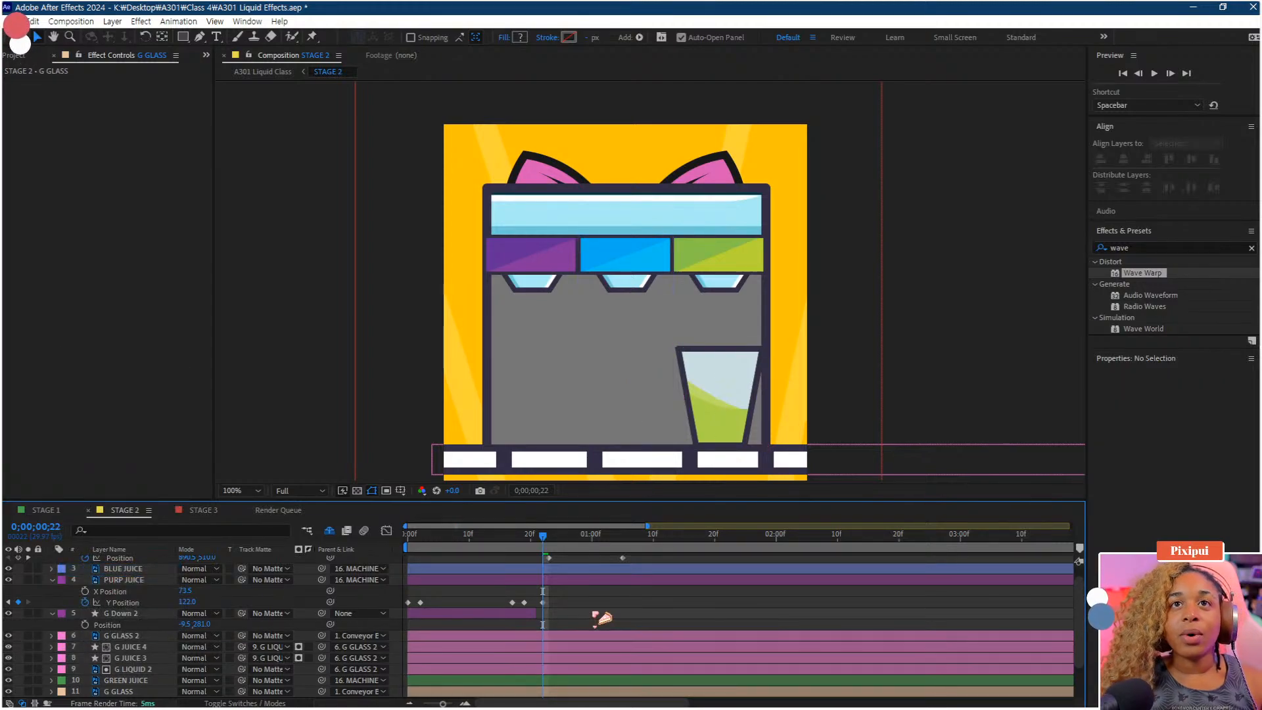
Unparent the G GLASS 2 copy by setting its parent to None
key(minus)
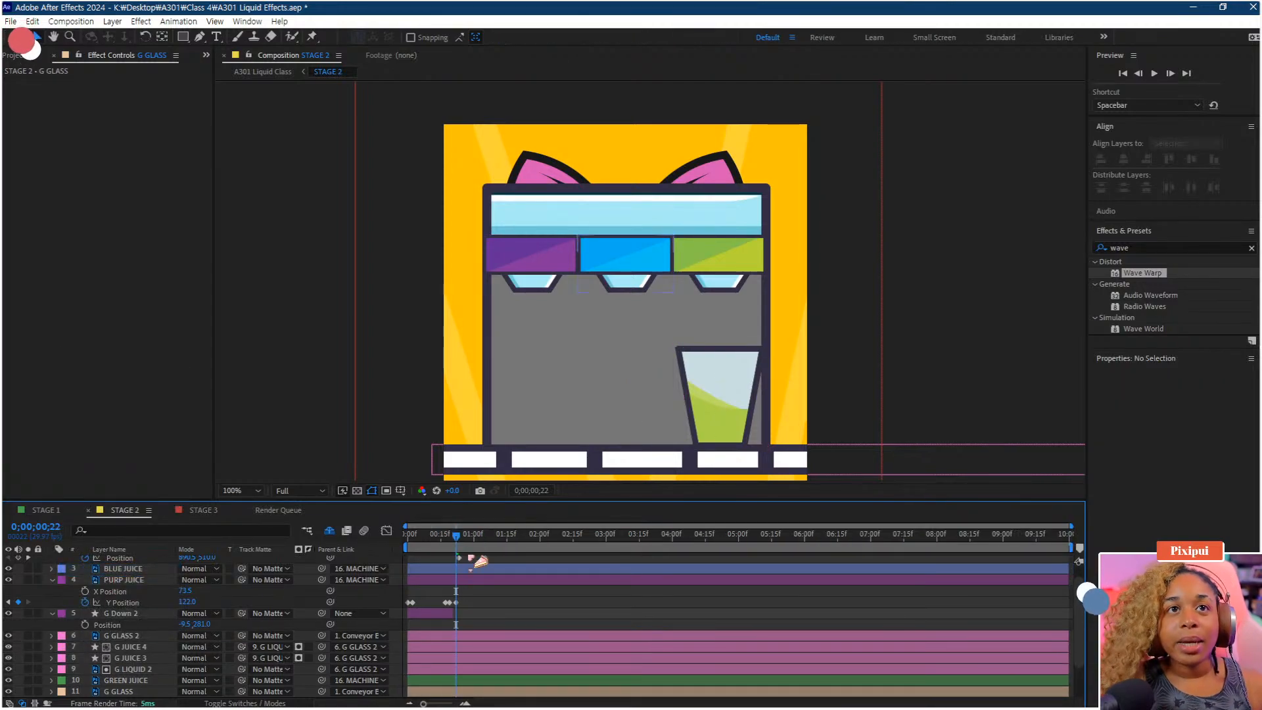
drag(464, 550, 463, 553)
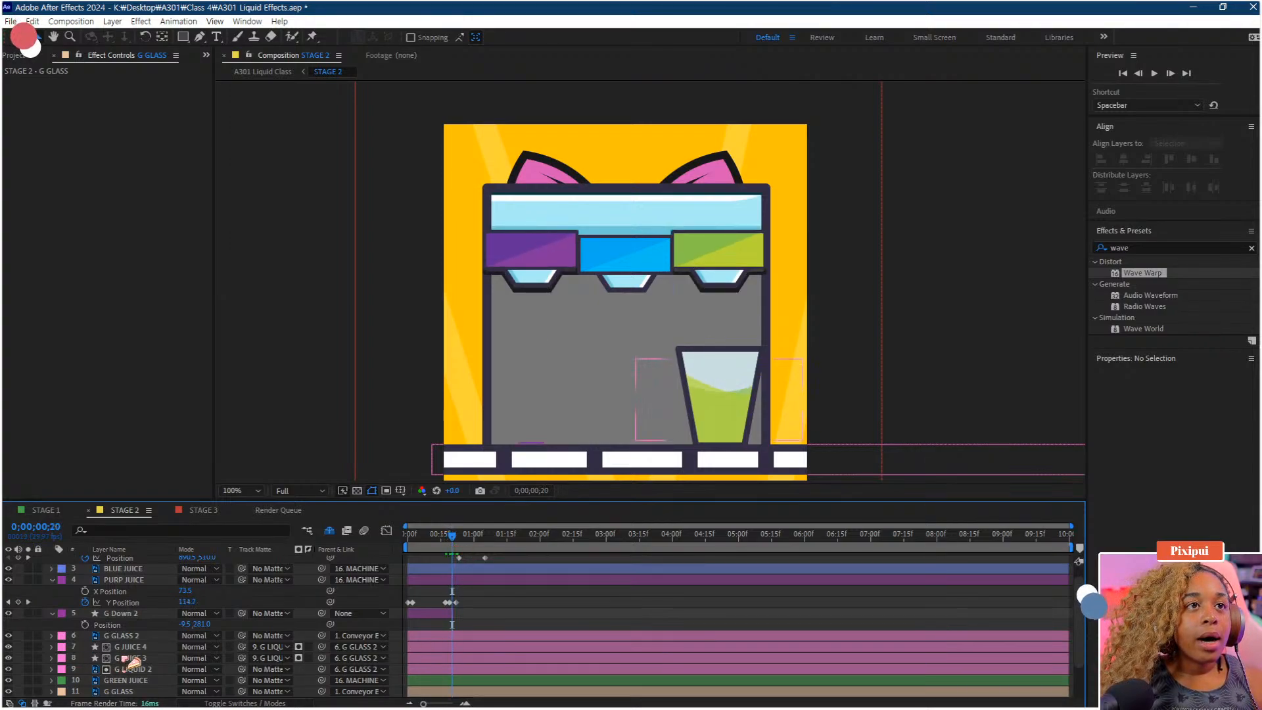
drag(468, 543, 422, 544)
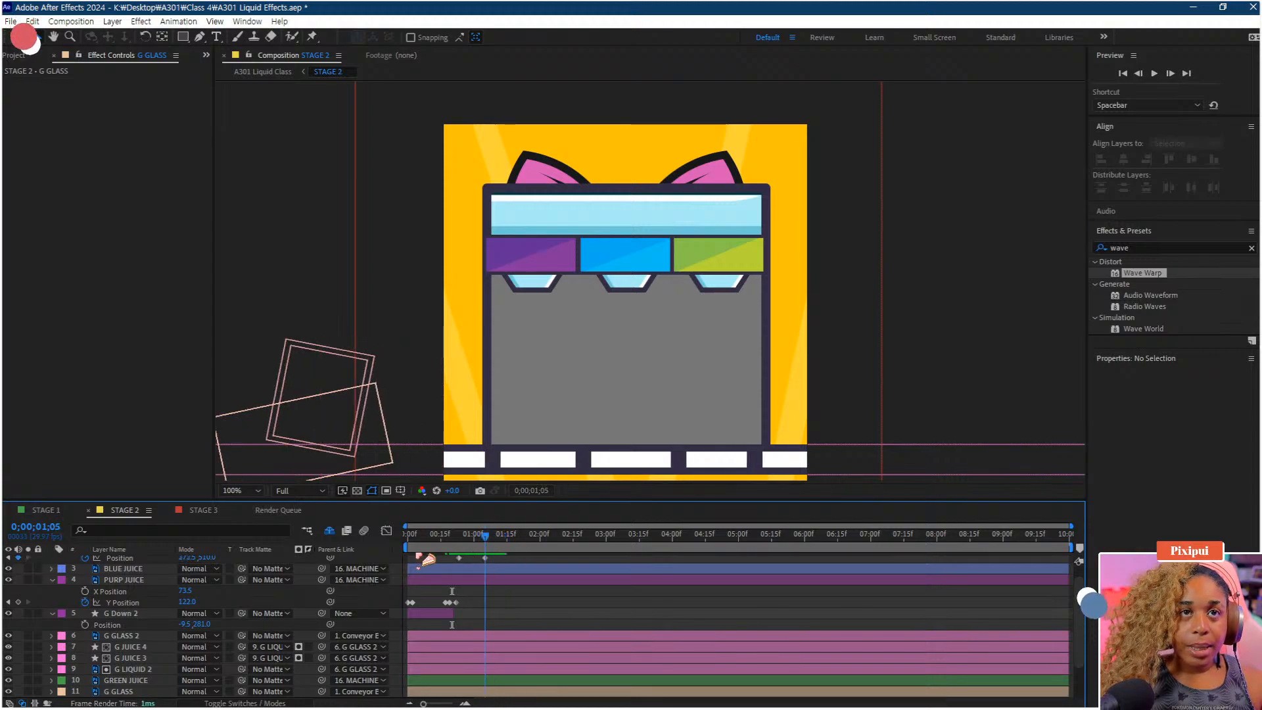
click(138, 637)
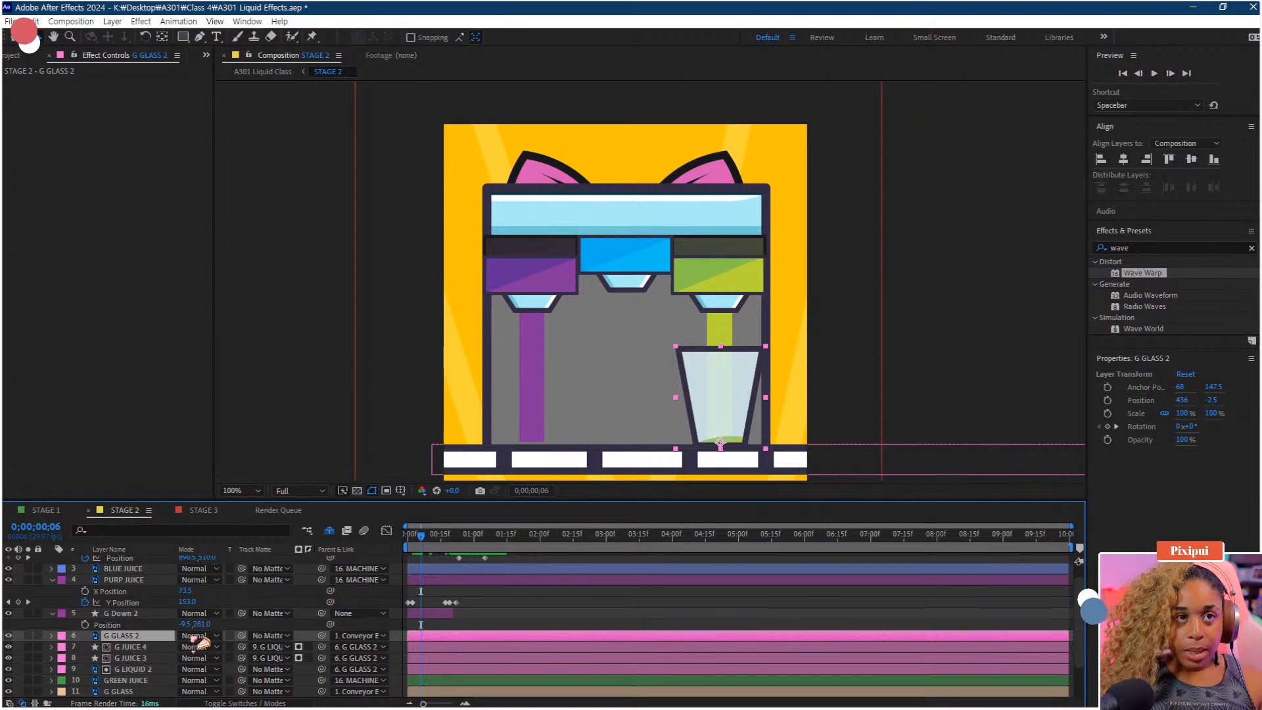
click(358, 636)
click(361, 340)
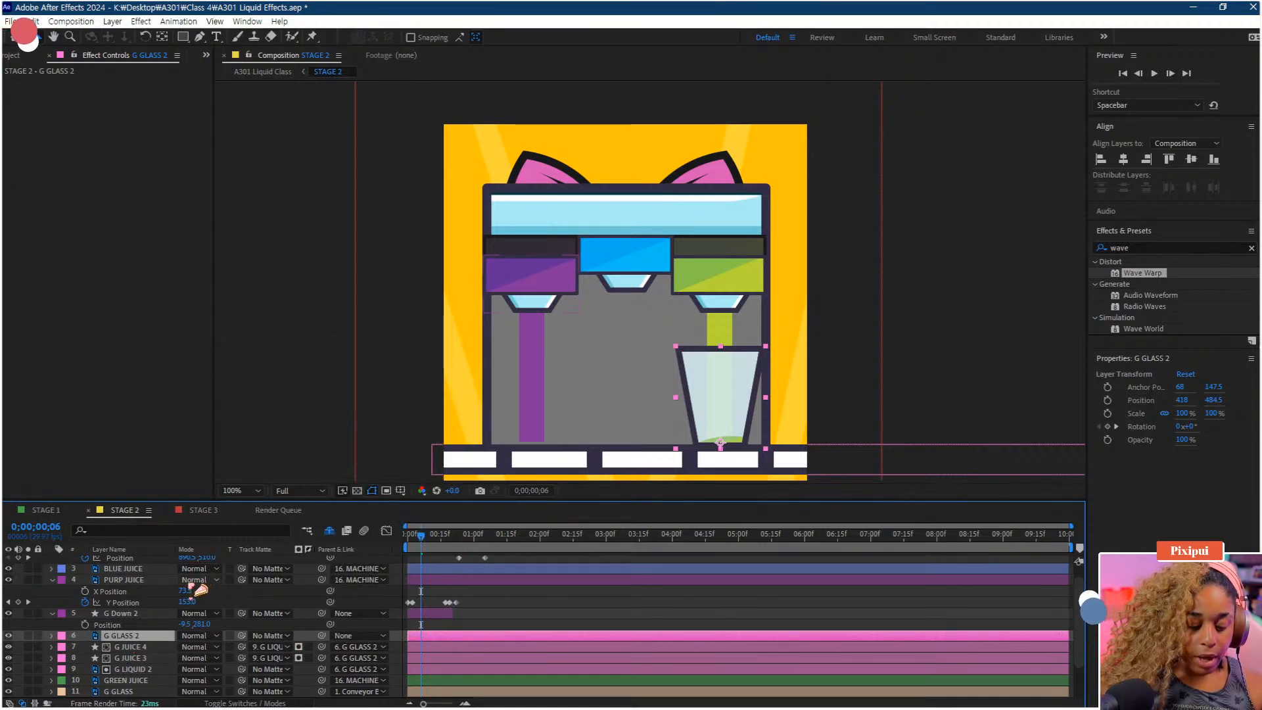
Try moving G GLASS 2 left at frame 1;09 by setting its X position to 224
drag(424, 537, 506, 547)
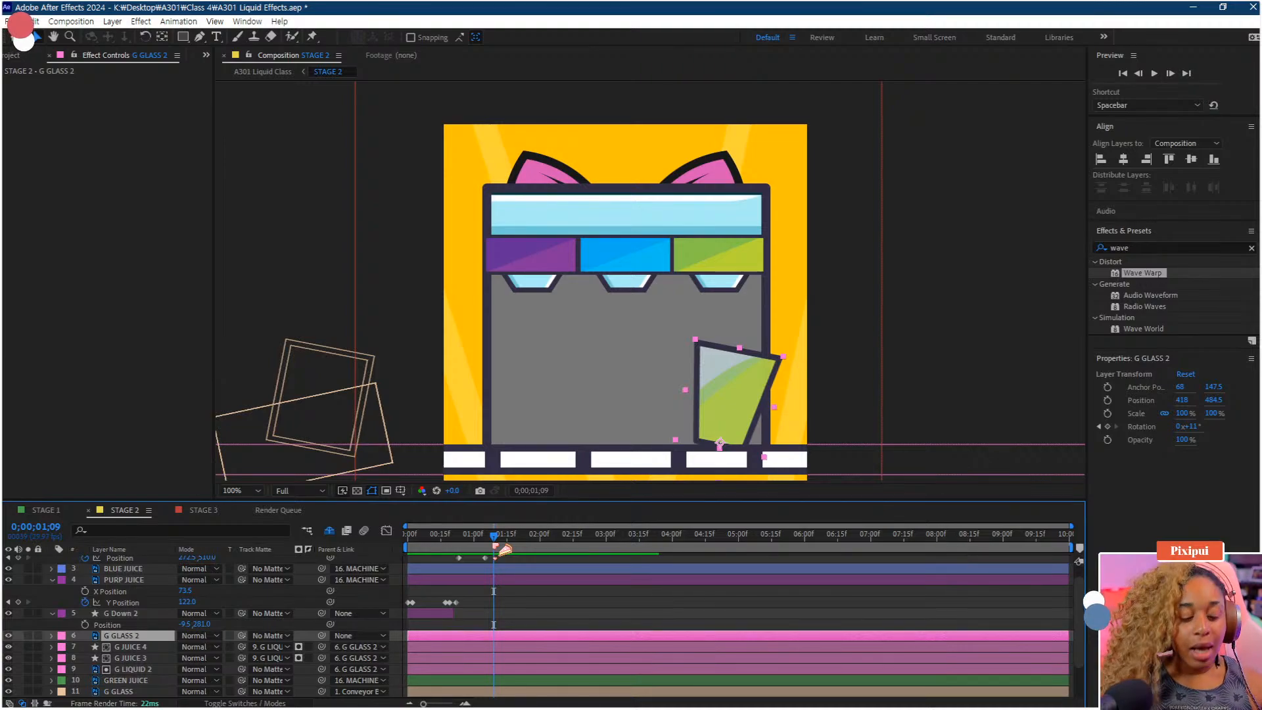
key(p)
drag(720, 442, 605, 443)
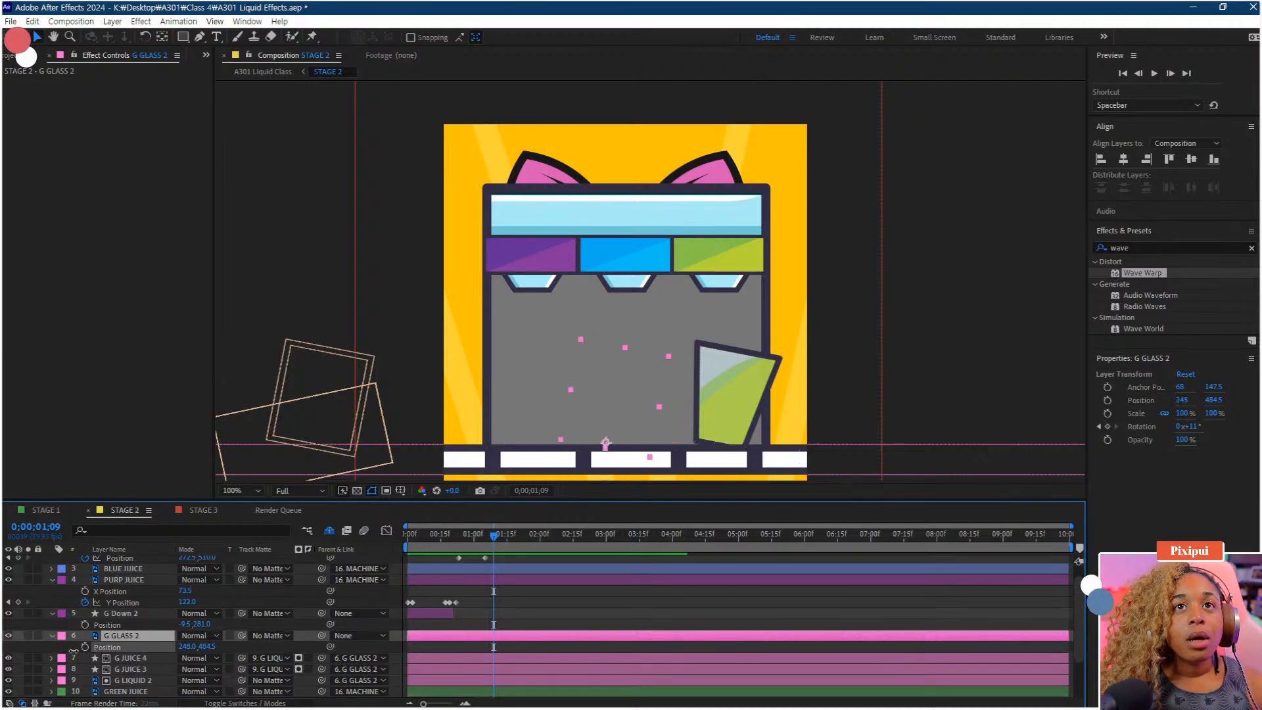
drag(74, 650, 60, 651)
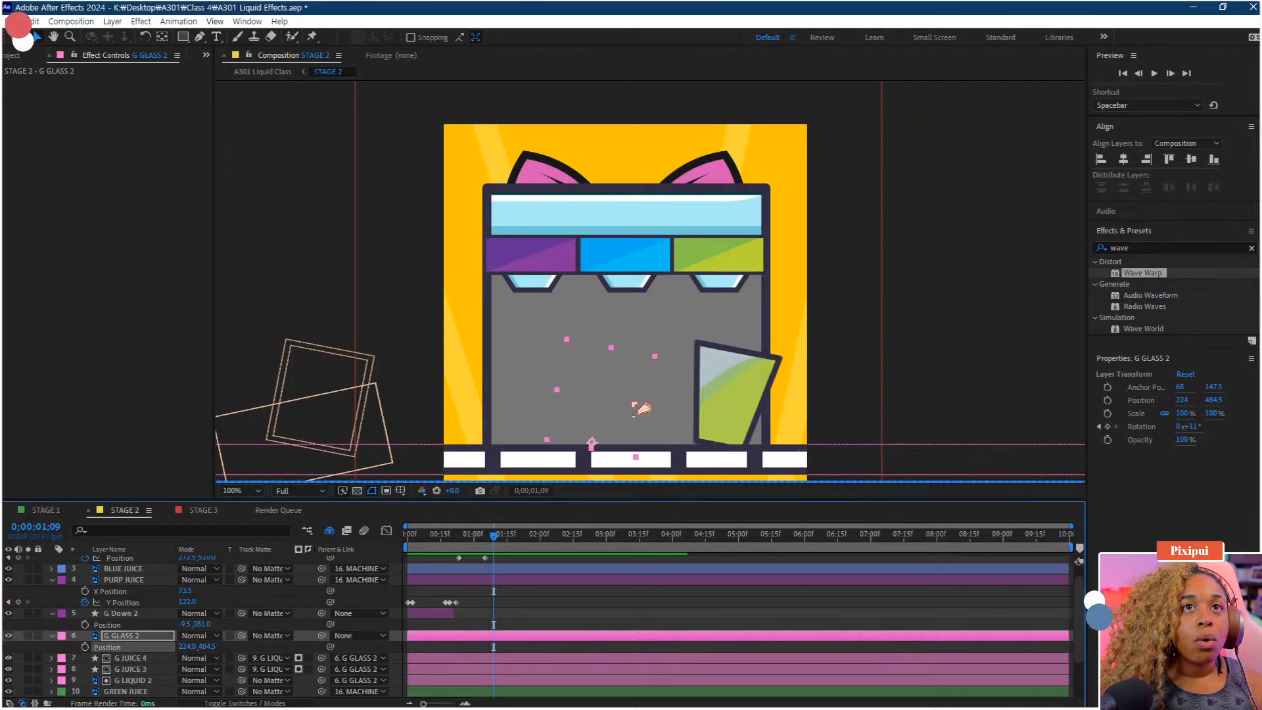
key(ctrl+z)
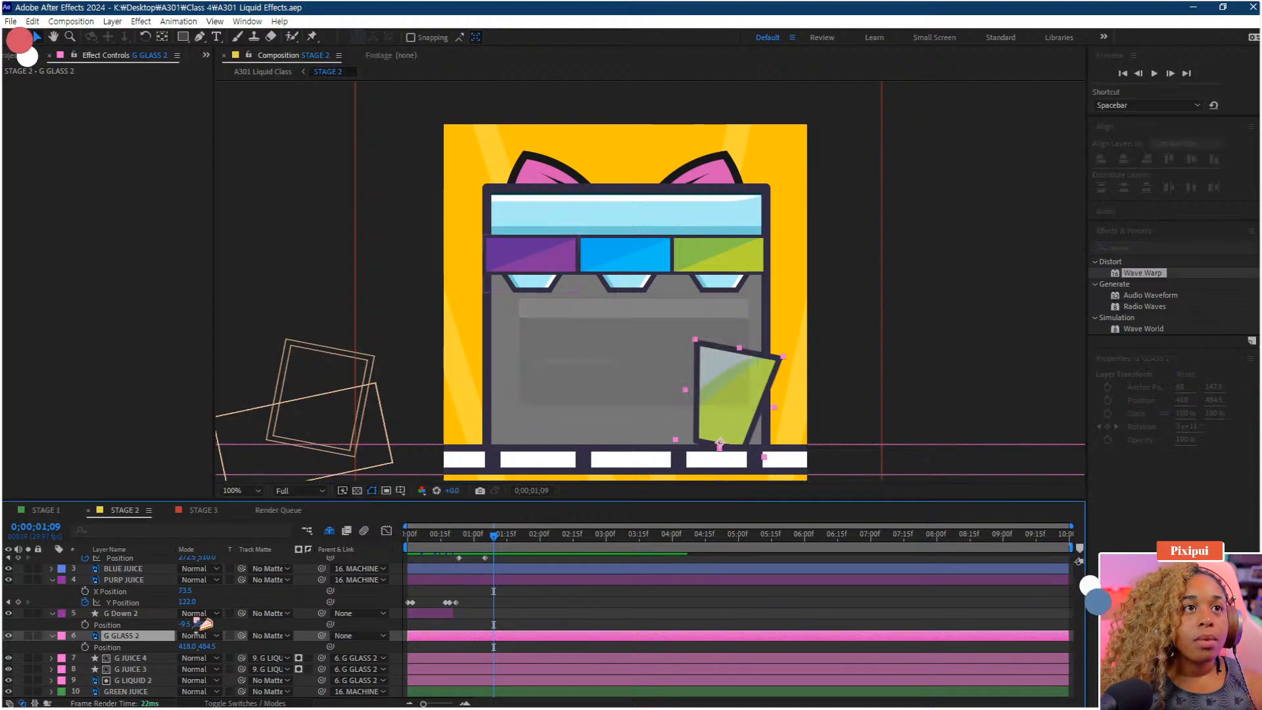
click(8, 636)
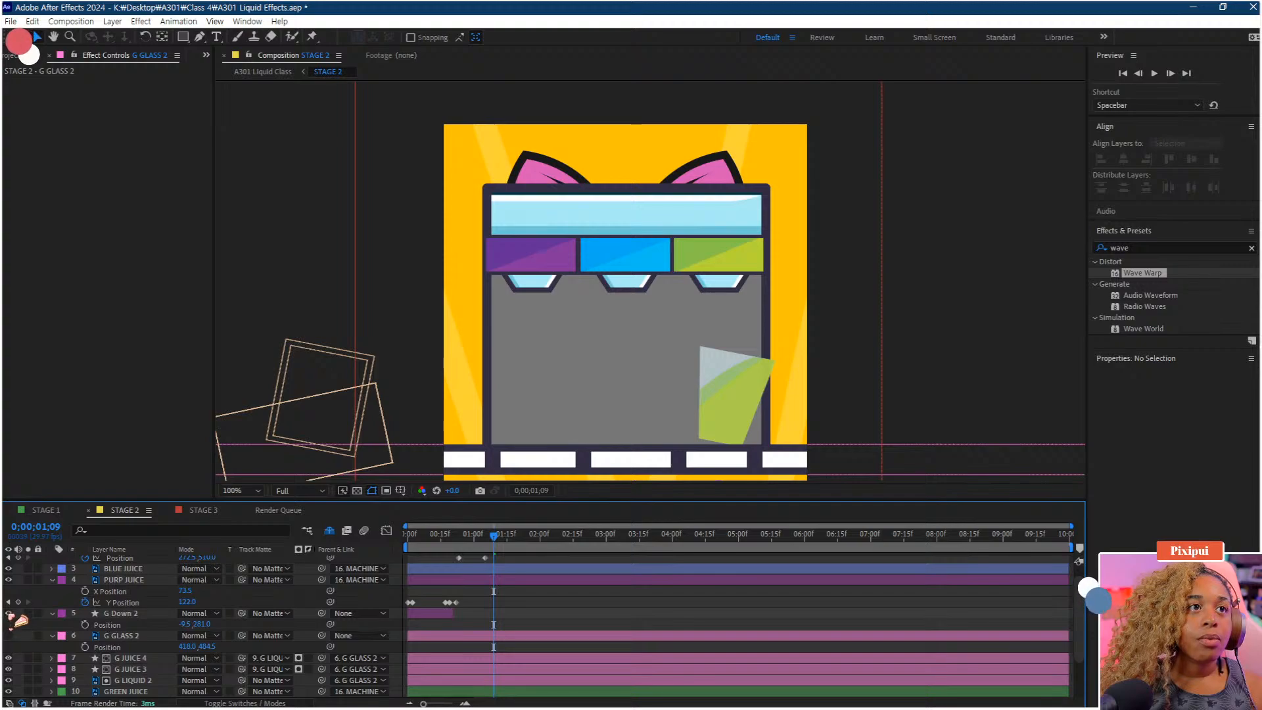
click(9, 637)
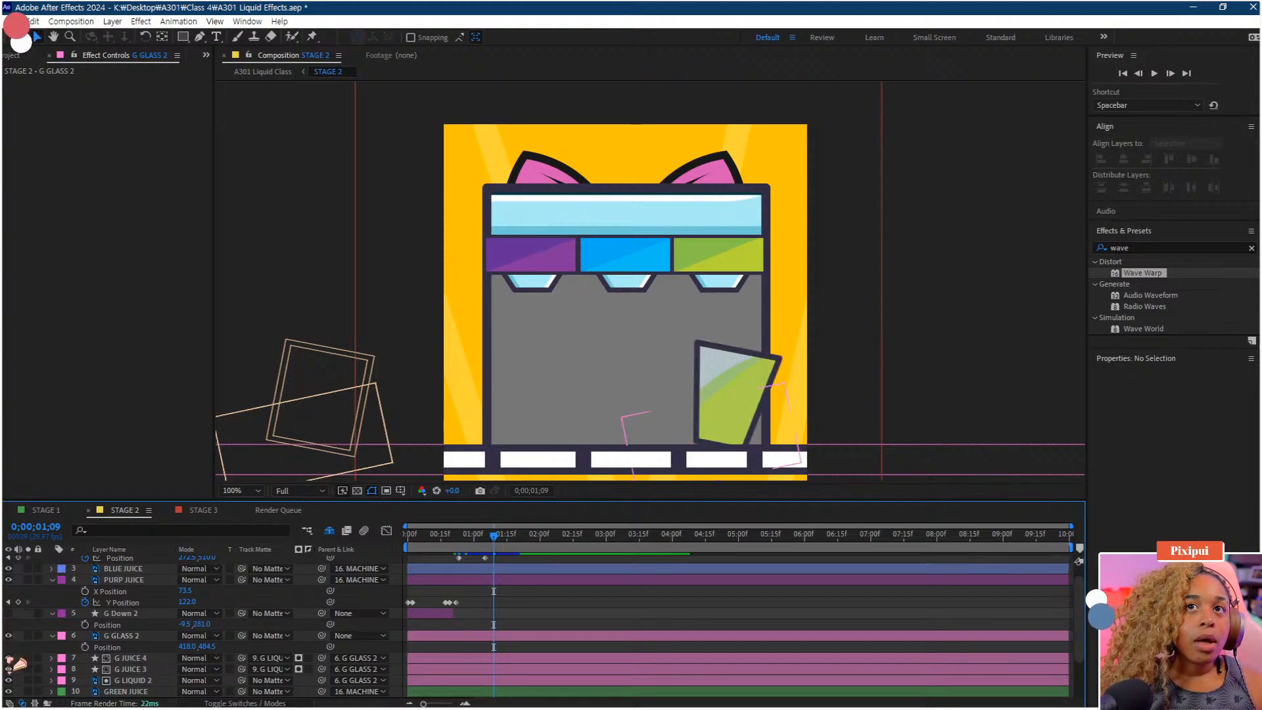
click(9, 636)
click(9, 636)
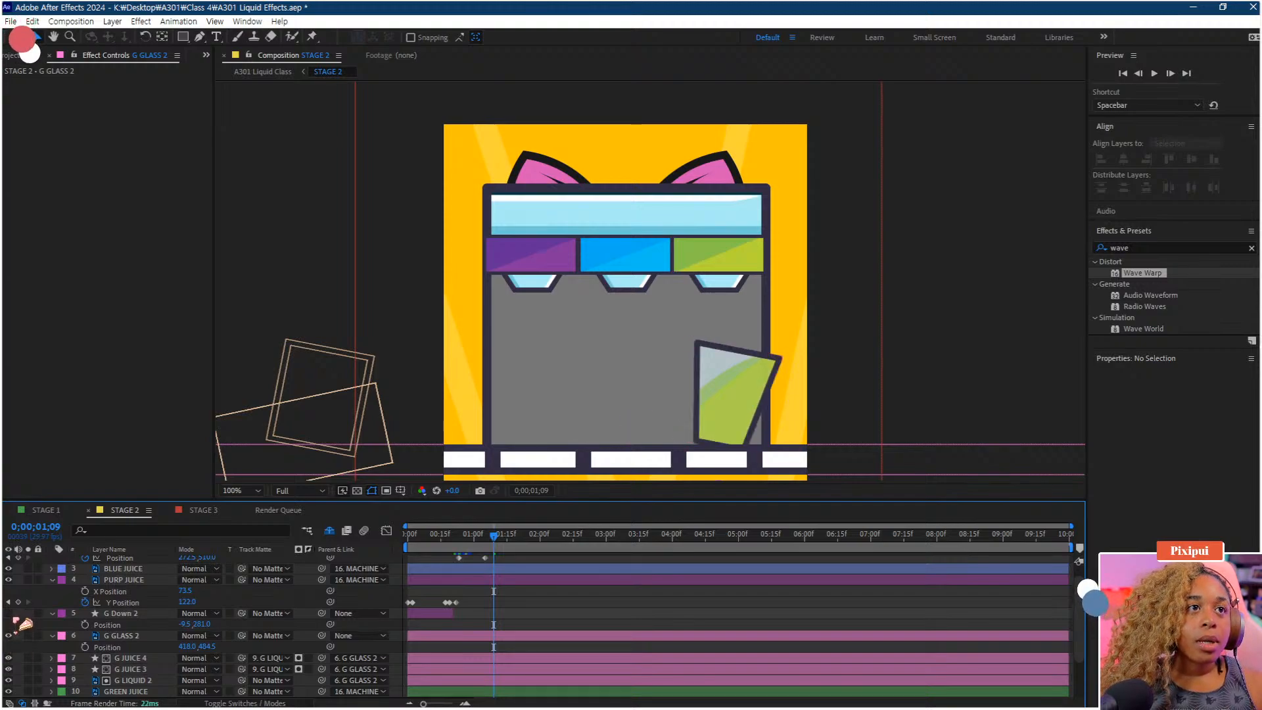
Move G GLASS 2 left under the purple dispenser, to X 117, and parent it to Conveyor Belt
click(117, 636)
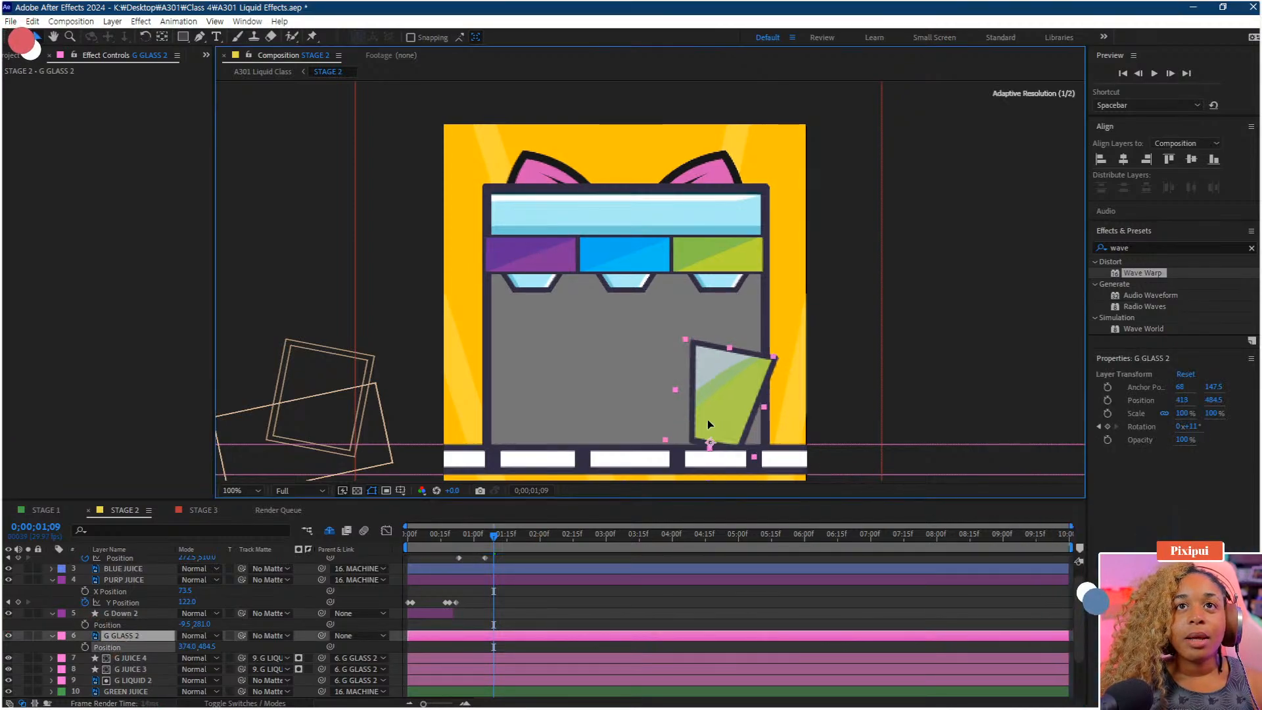
drag(730, 420, 543, 417)
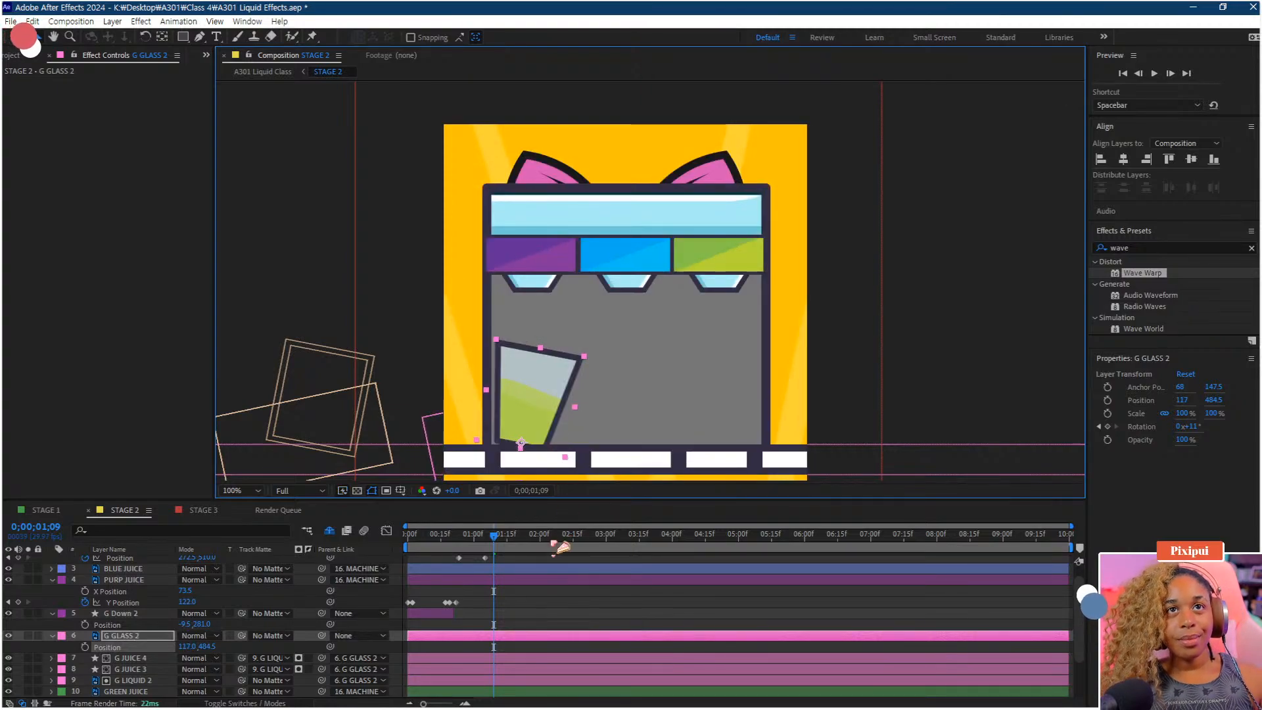
scroll(332, 644, up, 1)
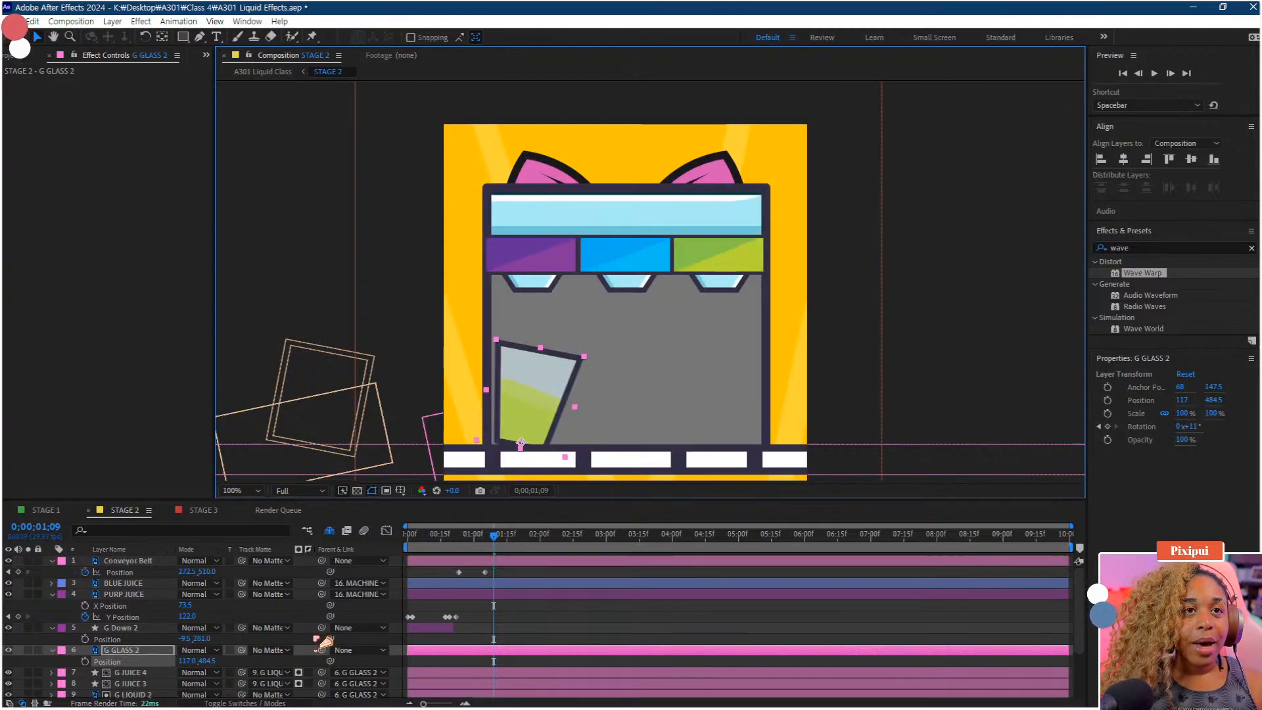
click(342, 651)
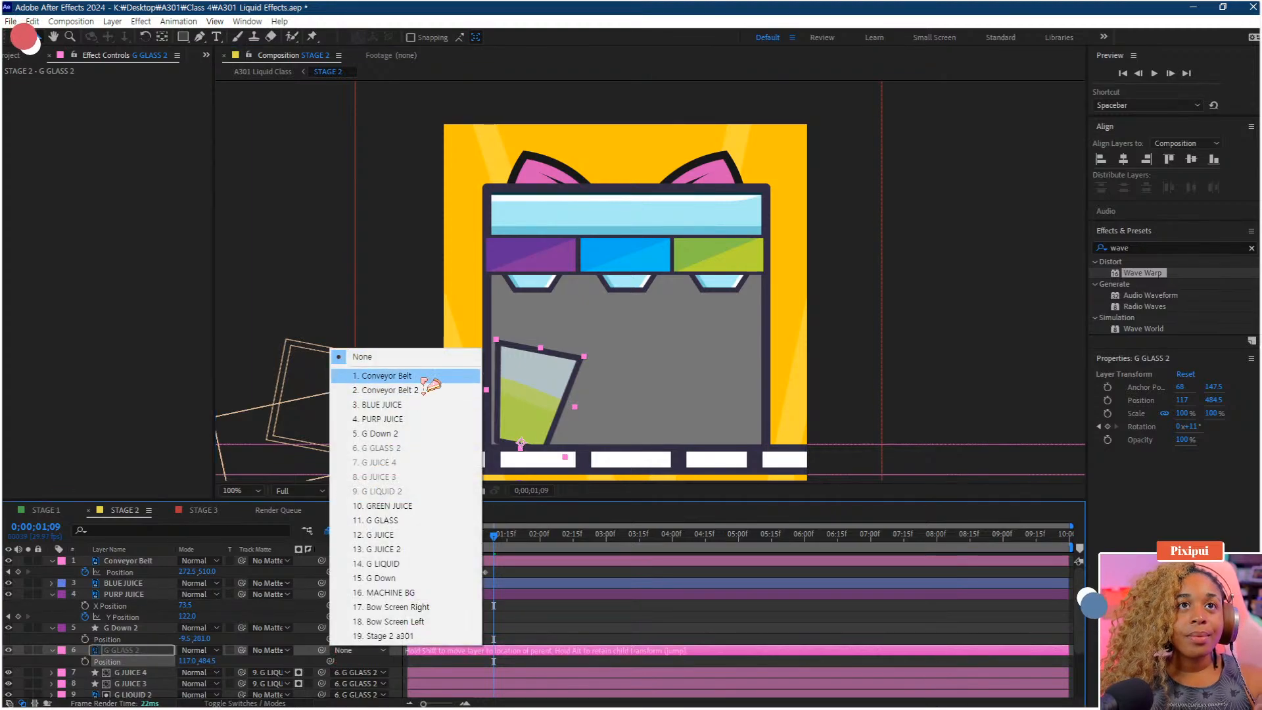
click(371, 376)
Preview the conveyor sliding the new glass into place
scroll(180, 606, down, 2)
scroll(183, 609, up, 2)
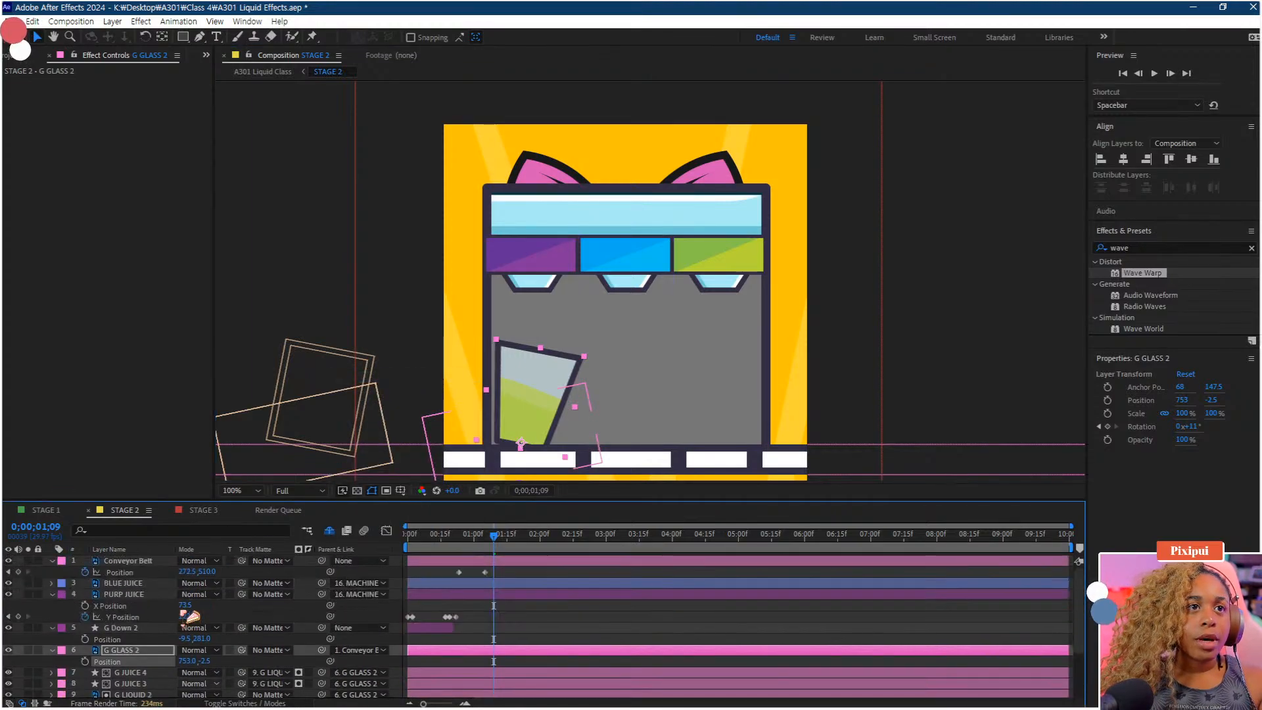
drag(500, 540, 452, 552)
key(space)
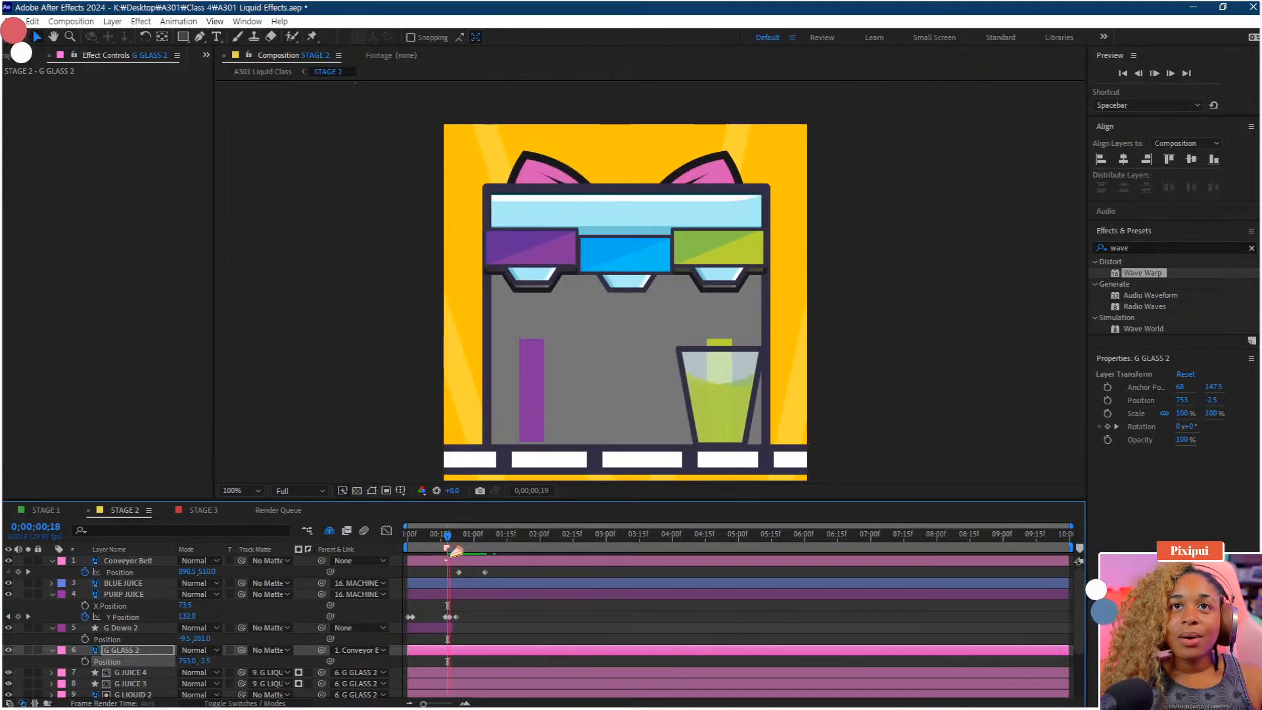
key(space)
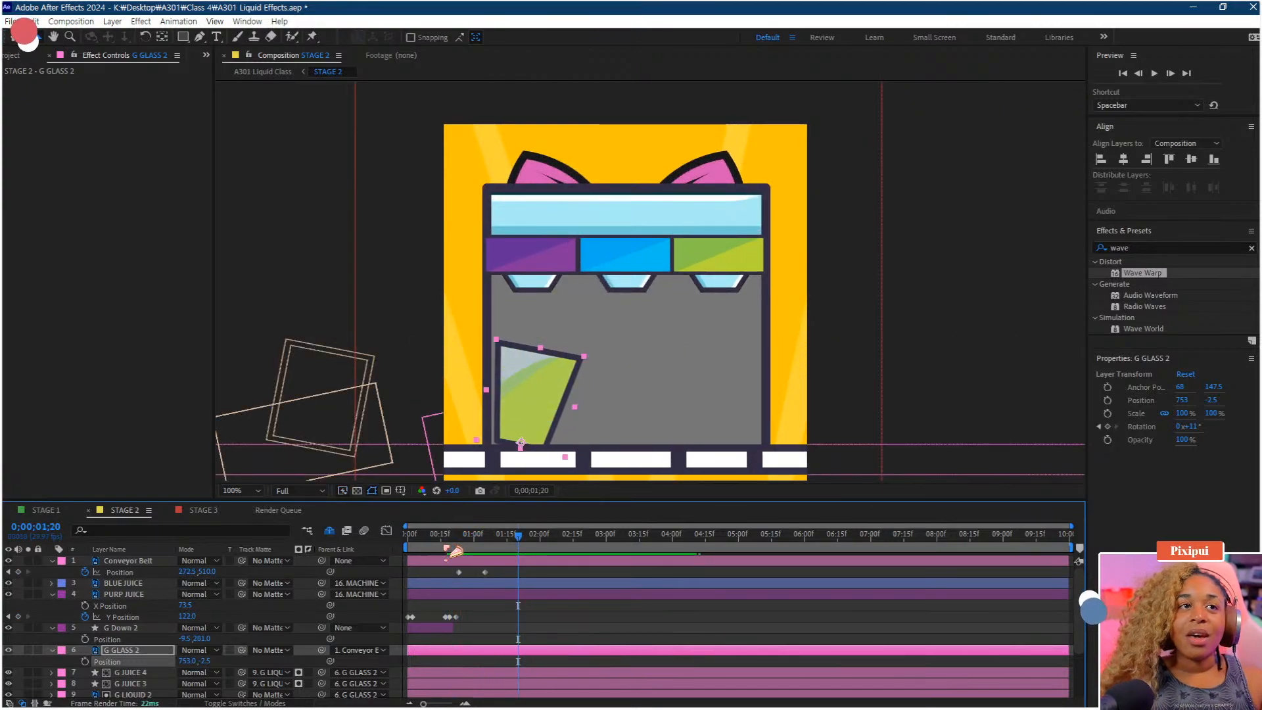
Reveal G GLASS 2's Rotation and shift its rotation keyframes later to around 1;20
key(r)
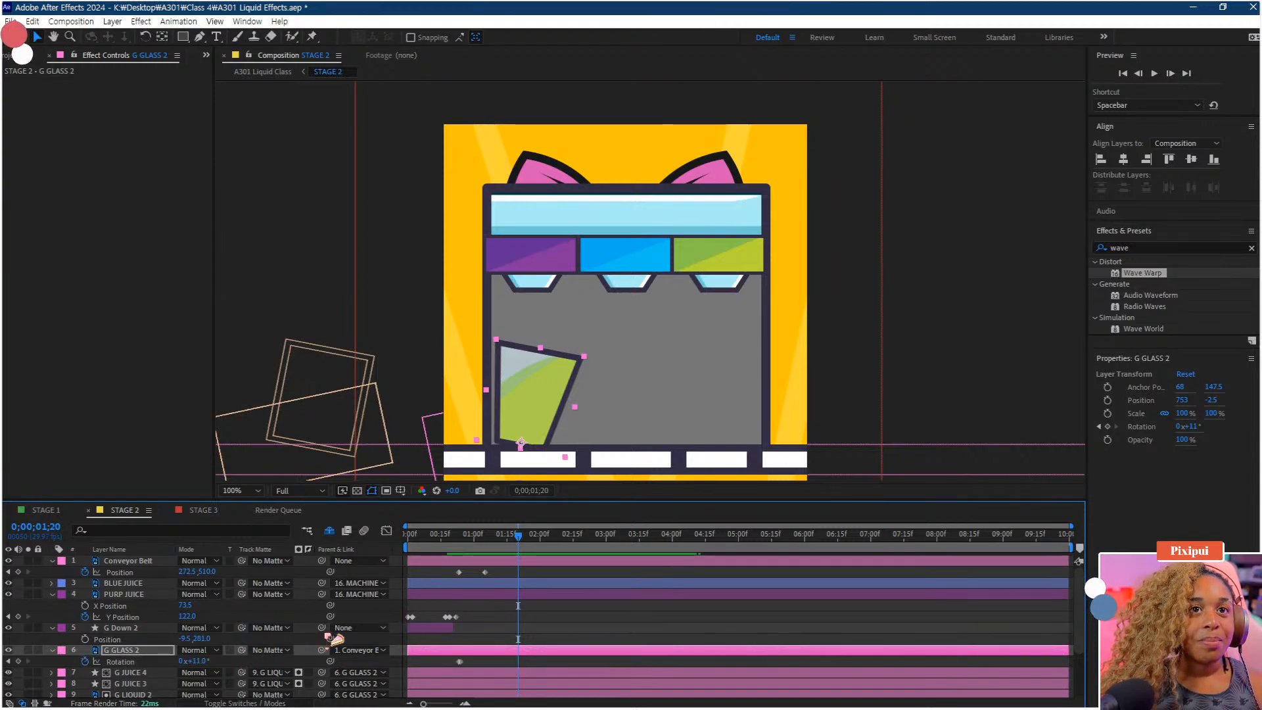
scroll(450, 620, down, 2)
scroll(448, 620, up, 1)
drag(466, 590, 607, 635)
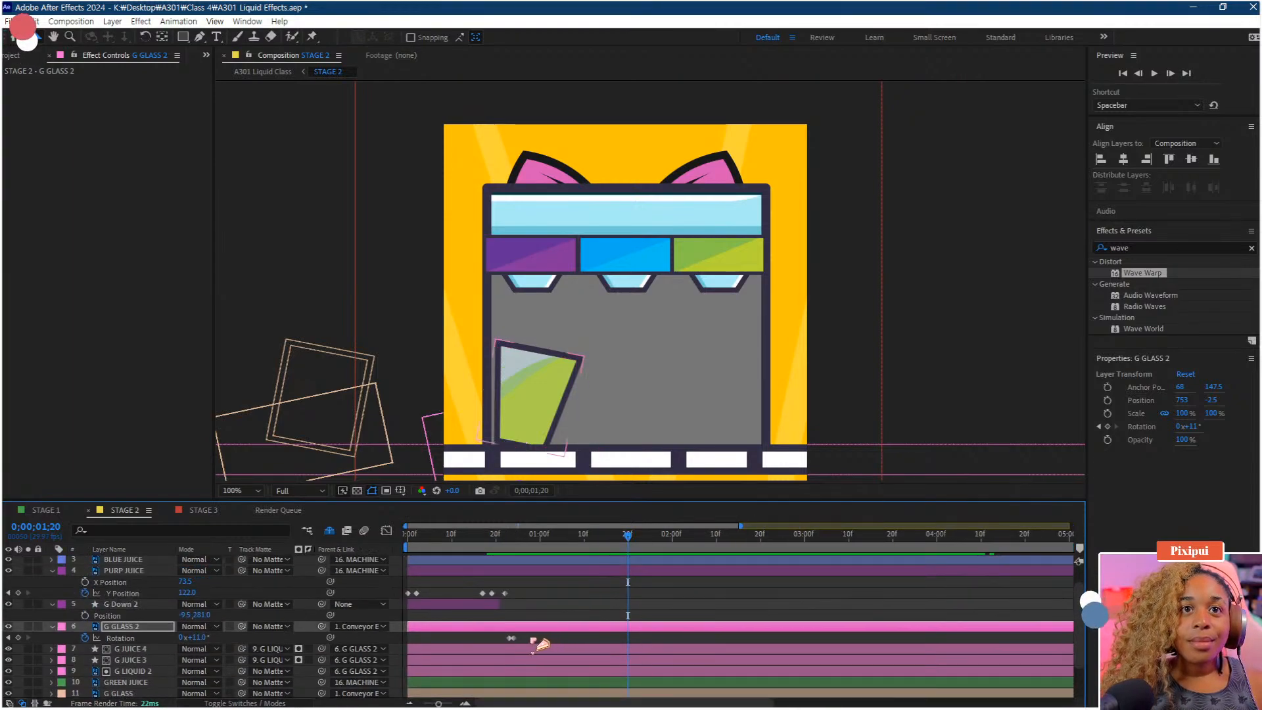
click(512, 639)
drag(522, 640, 628, 642)
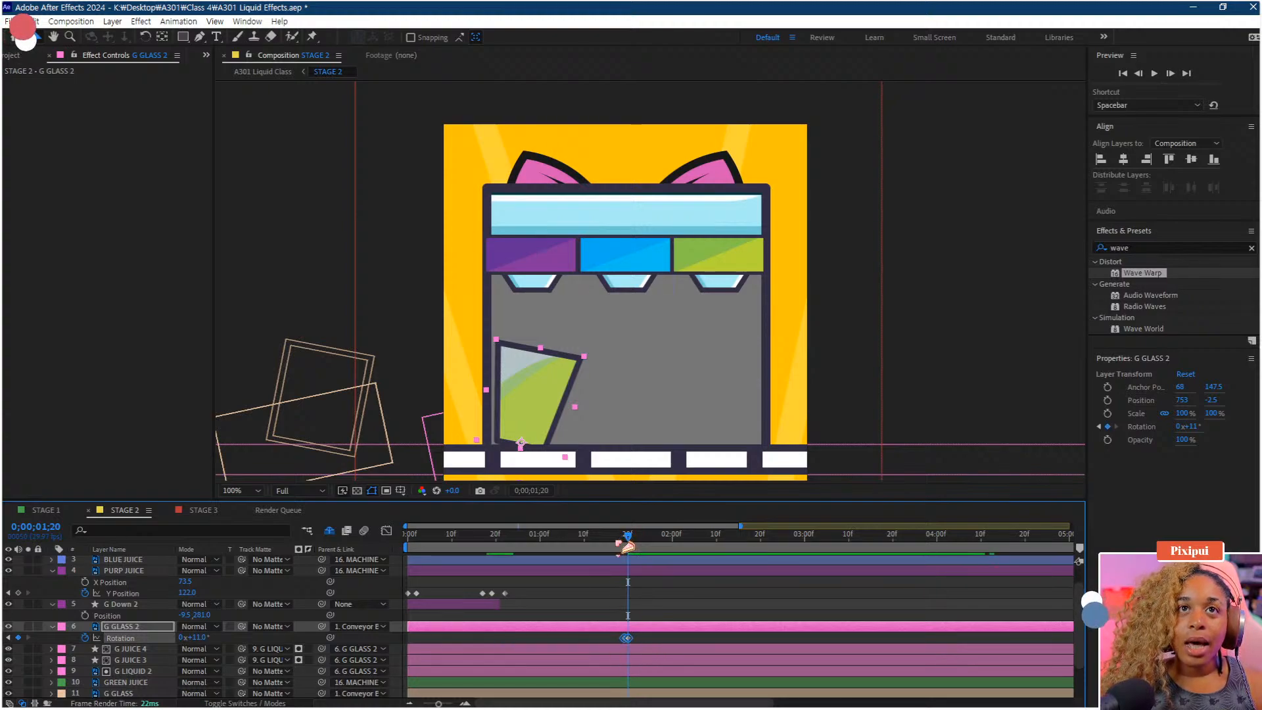
Preview the glass tipping with the shifted rotation timing
drag(628, 537, 467, 560)
key(space)
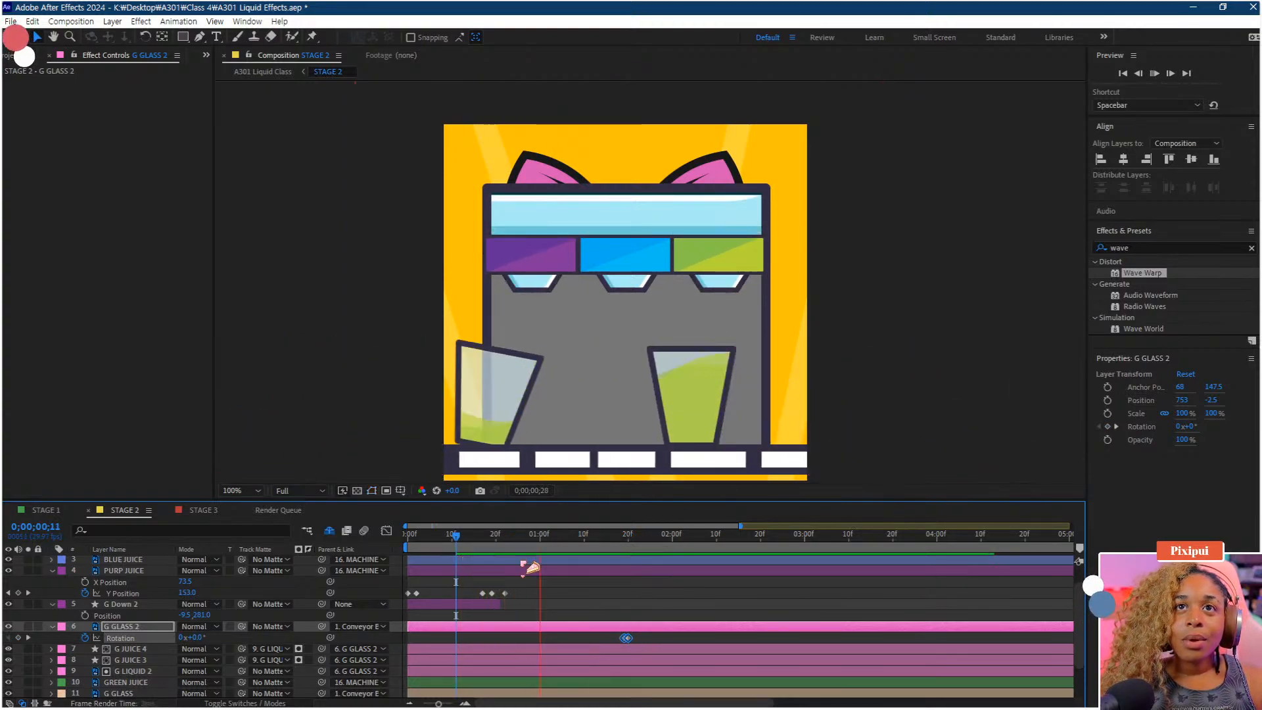
key(space)
Move the first rotation keyframe of G GLASS 2 back to about 1;00 and preview
drag(599, 635, 549, 641)
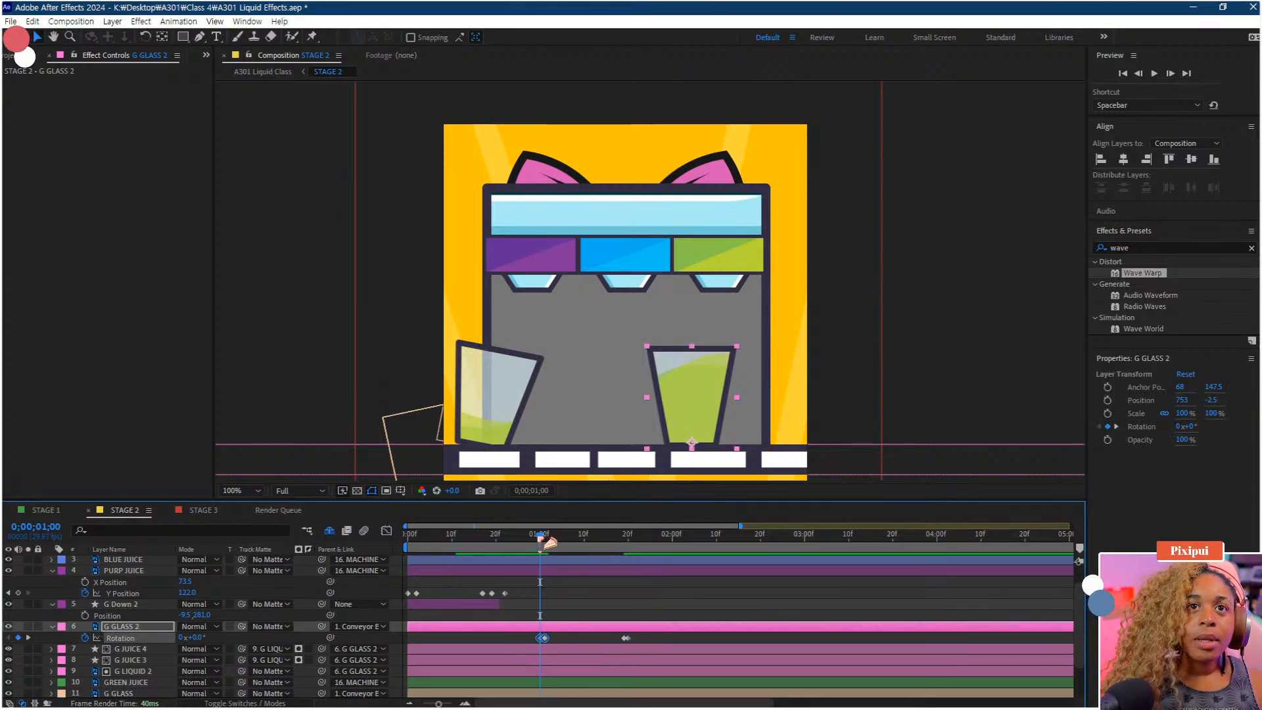
drag(540, 537, 513, 540)
click(534, 639)
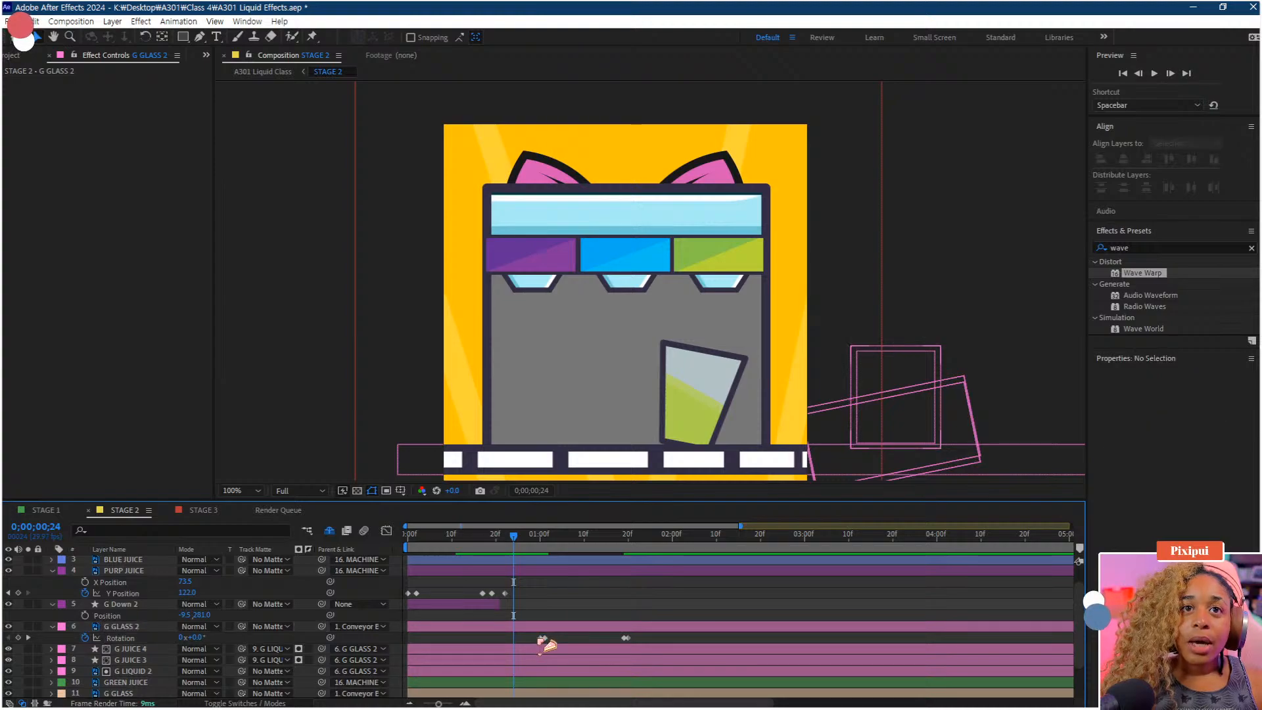
click(543, 642)
key(space)
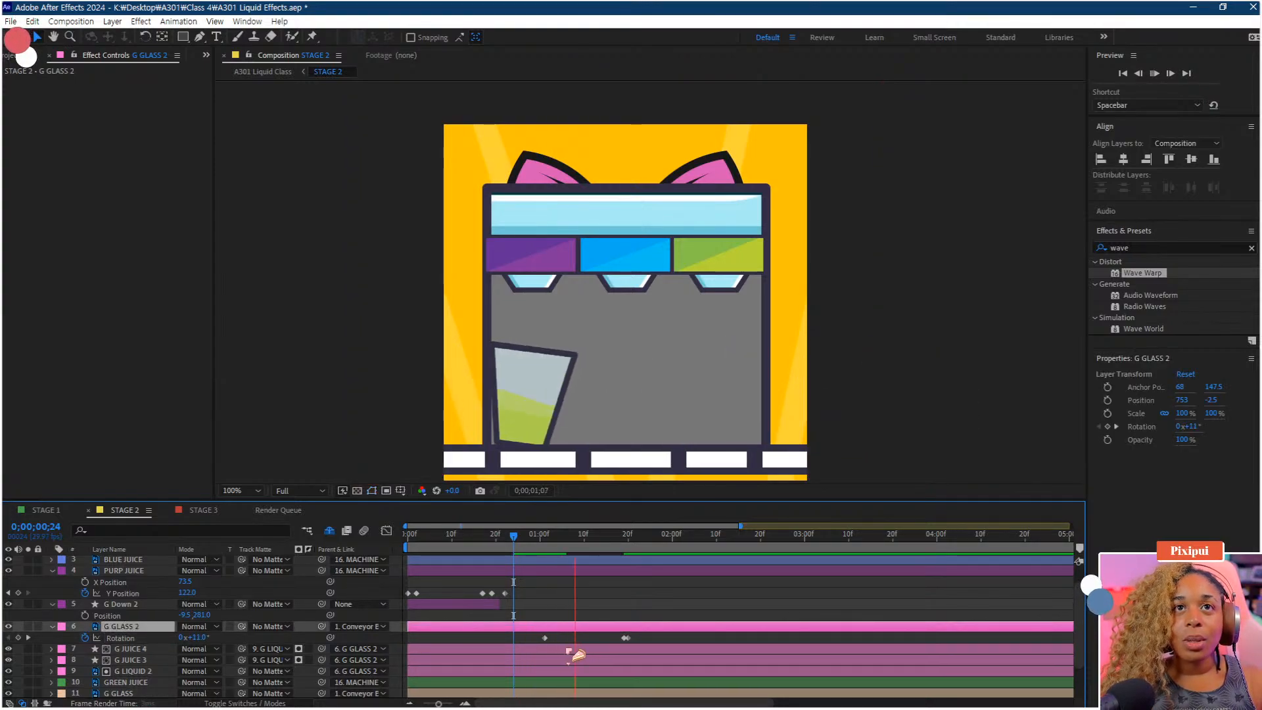
Copy the final tipped rotation keyframe, paste it at about 1;06 so the glass holds its tilt, and preview
click(624, 639)
key(ctrl+c)
key(ctrl+v)
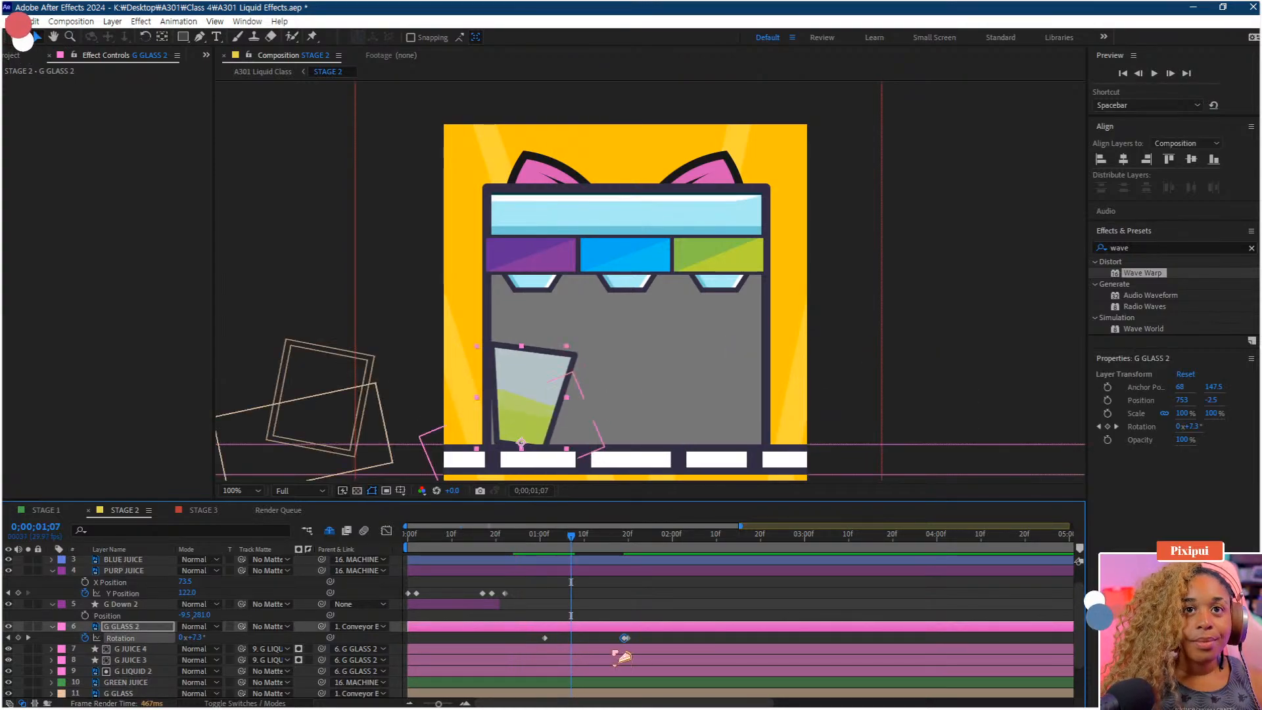
drag(566, 638, 562, 638)
click(536, 550)
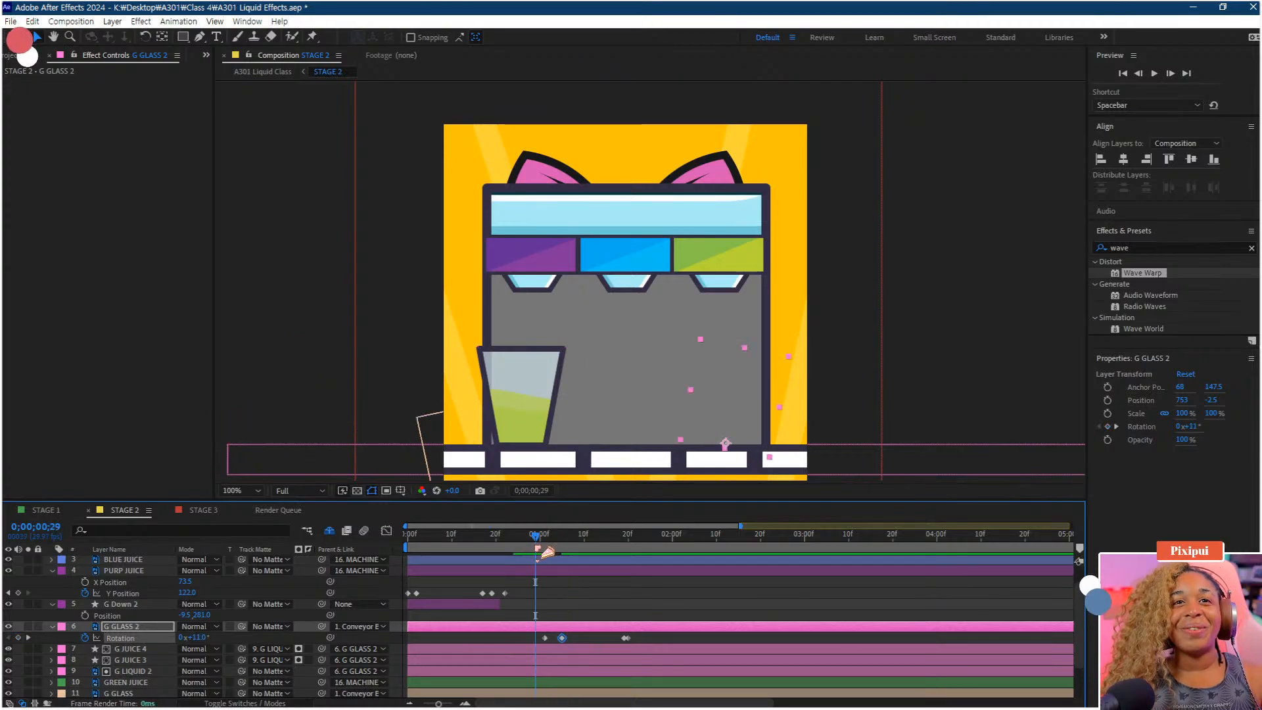
key(space)
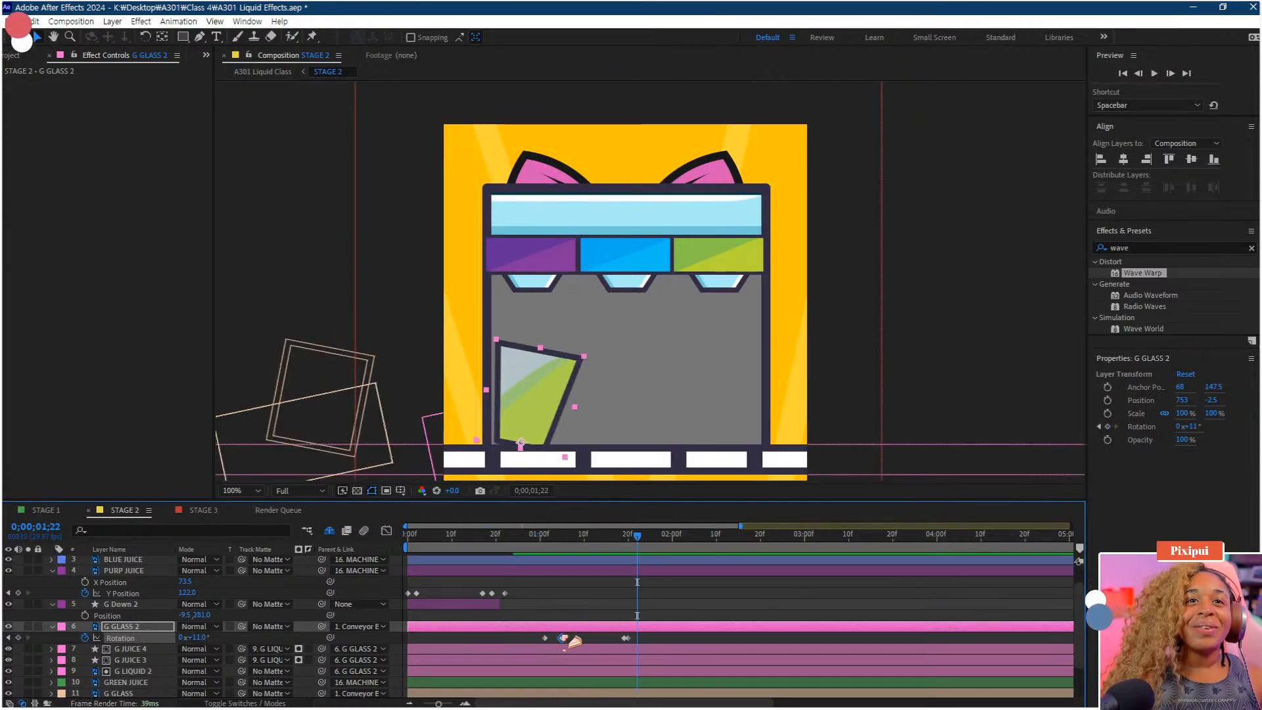
Preview the glass tipping animation from about 1;08
drag(552, 549, 529, 549)
key(space)
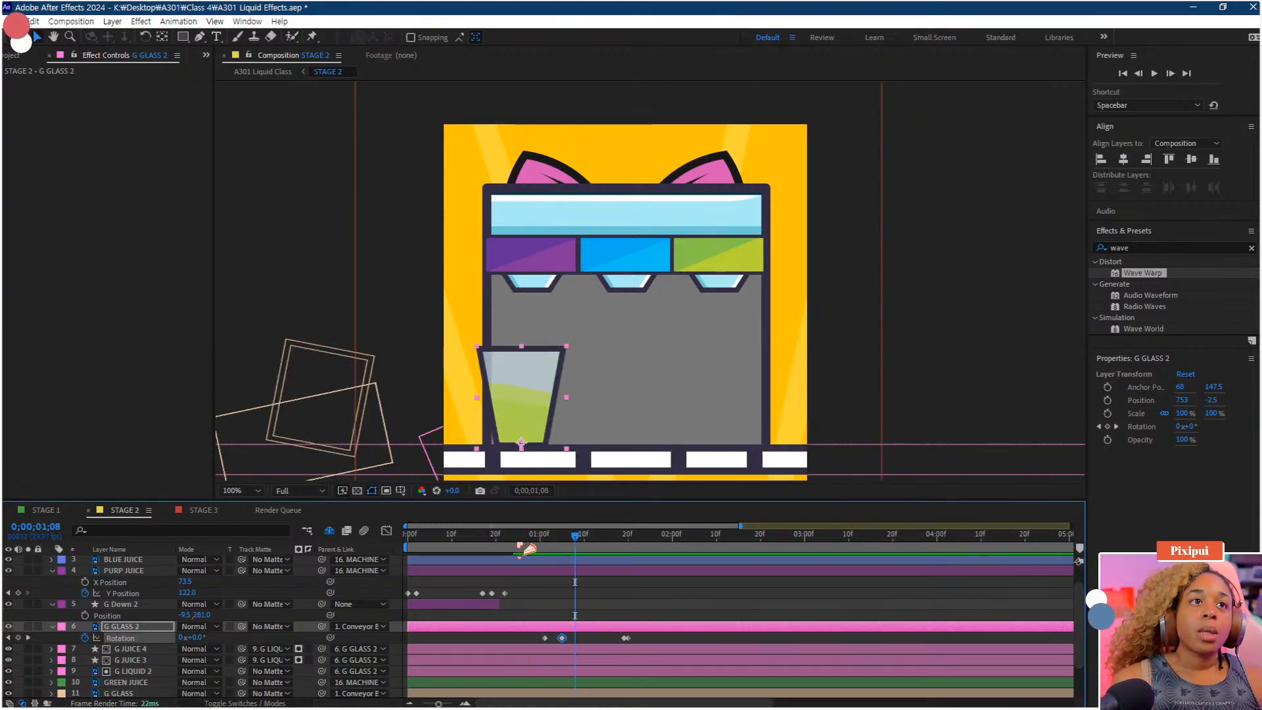
Reveal G Down 2's Path keyframes and shift them with PURP JUICE's Y Position keyframes later to match the glass tipping, then preview
click(135, 649)
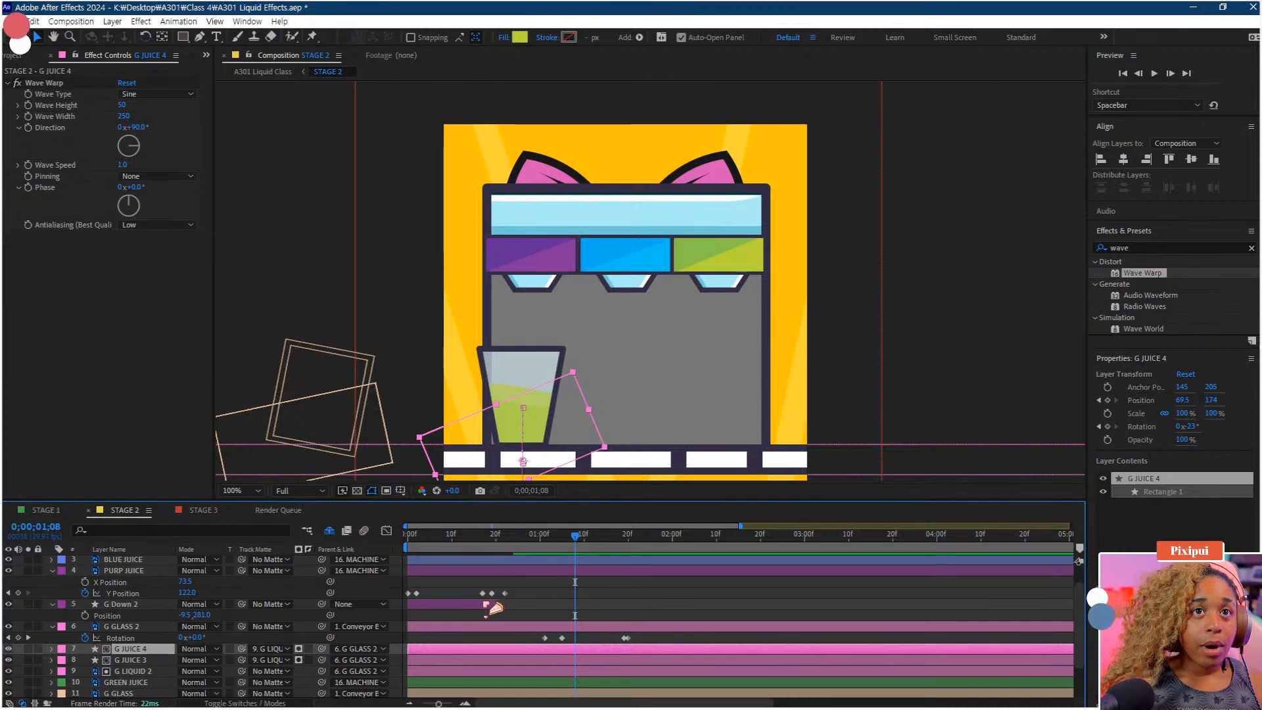
click(494, 606)
key(u)
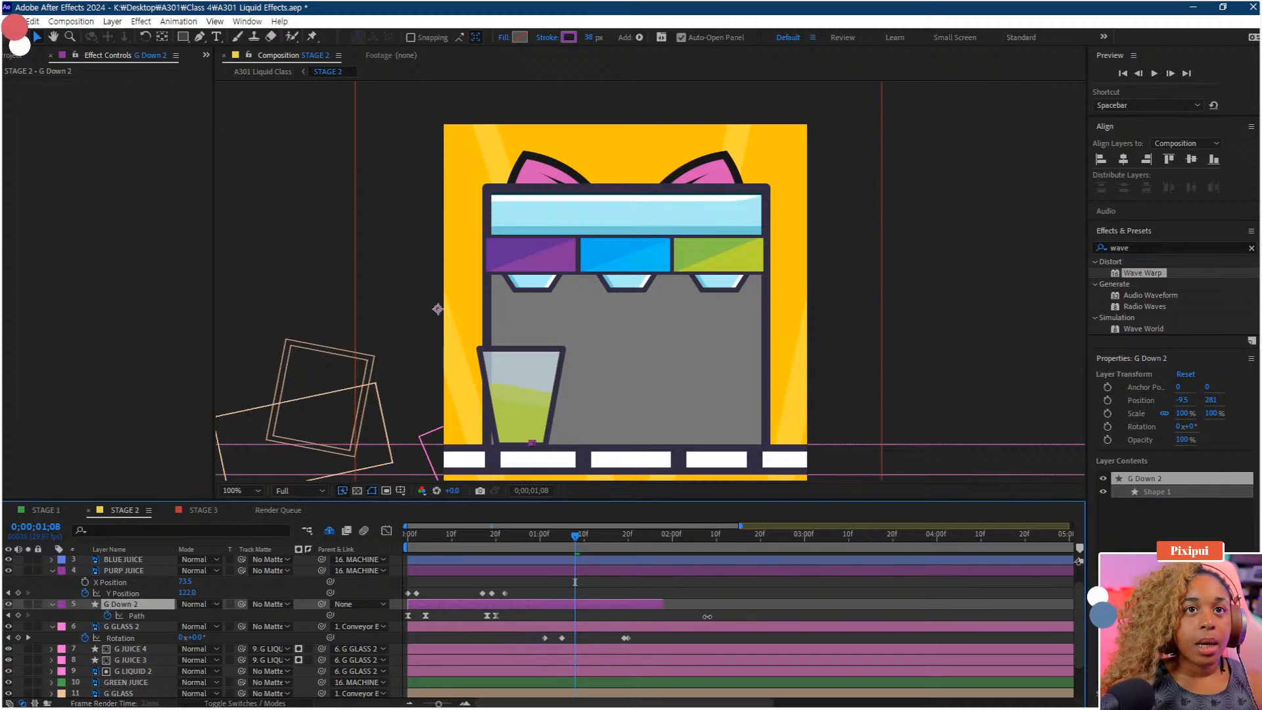
drag(577, 582, 380, 621)
drag(497, 617, 641, 621)
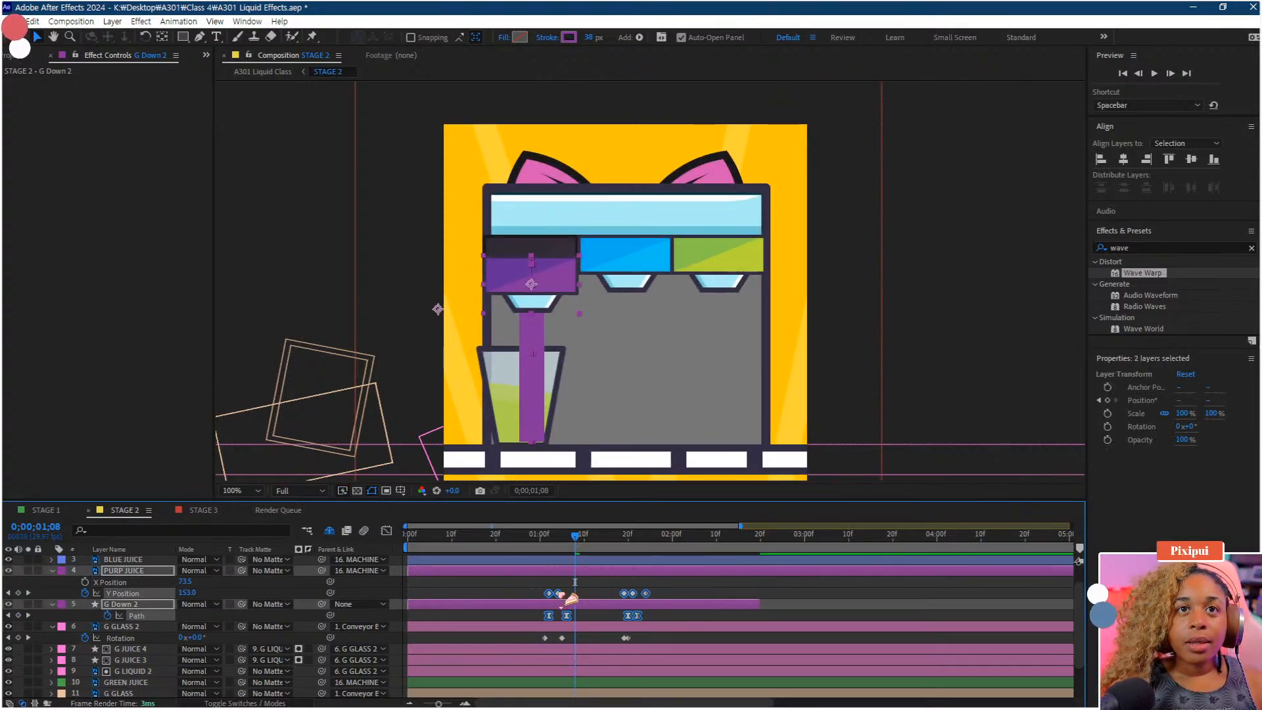
drag(559, 593, 568, 595)
drag(555, 546, 537, 547)
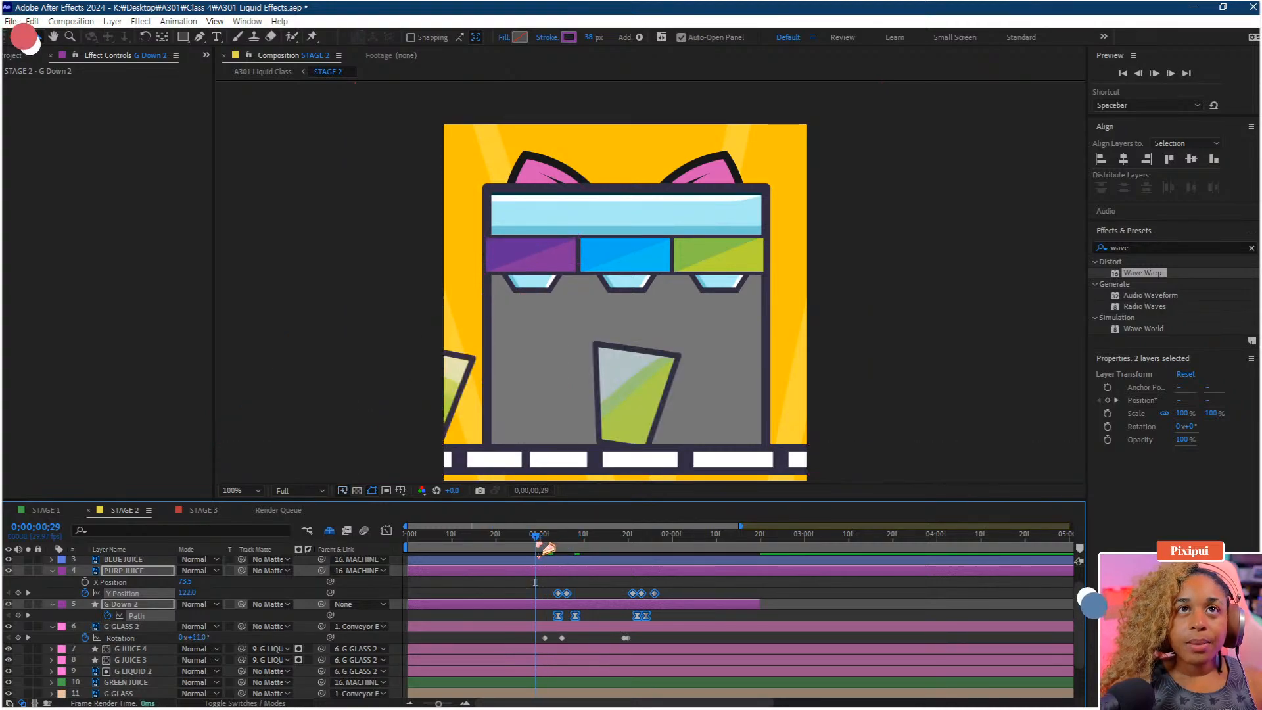
key(space)
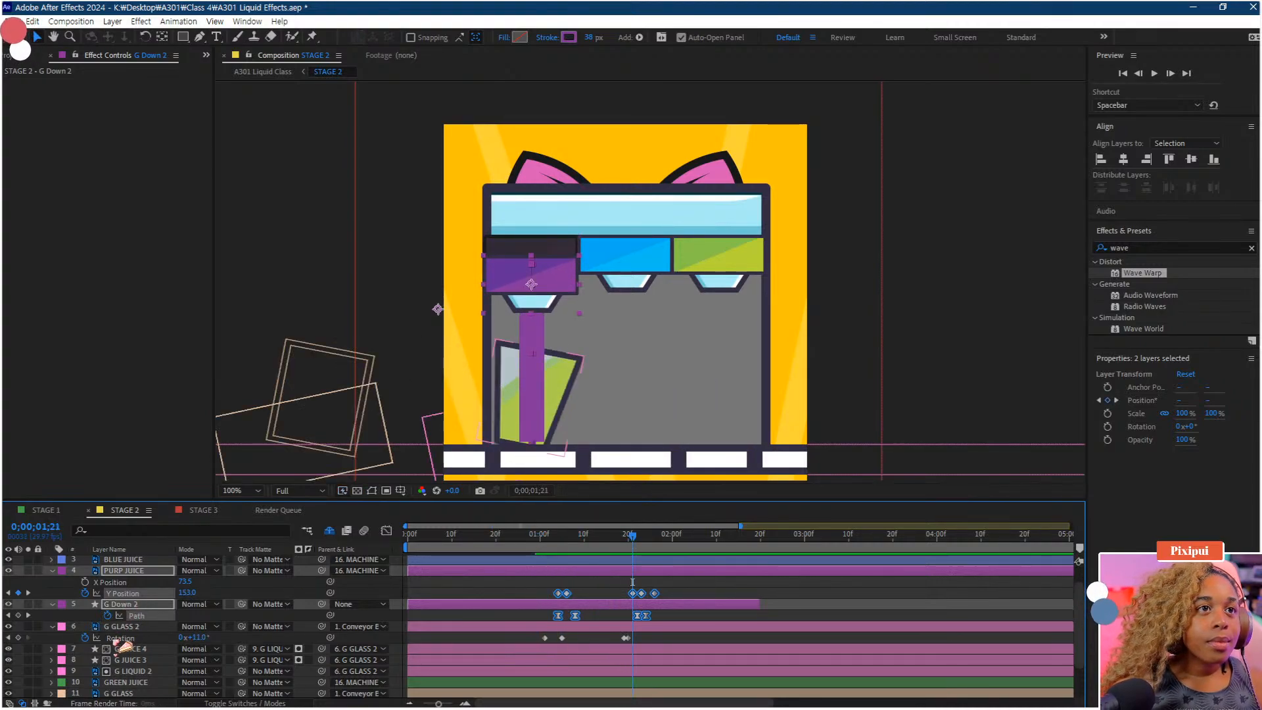
Move the G Down 2 stream layer below G JUICE 3 in the layer stack and preview
click(74, 591)
drag(117, 605, 125, 666)
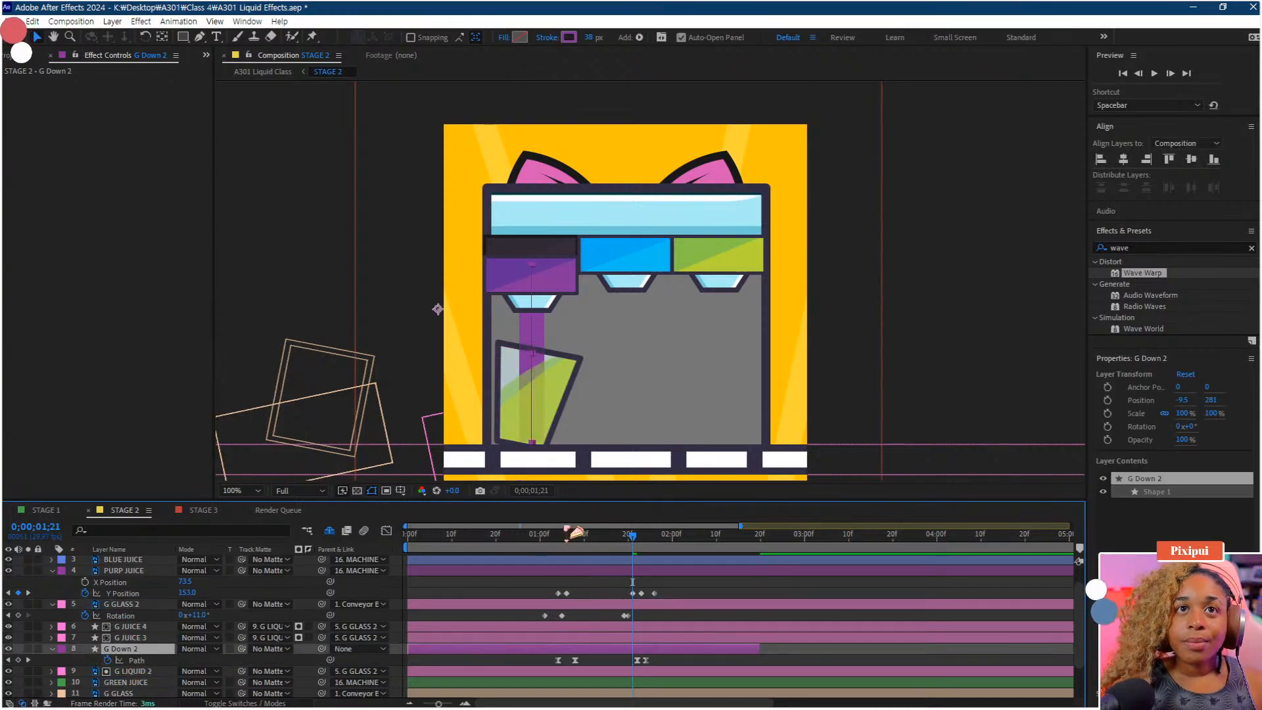
drag(576, 532, 496, 534)
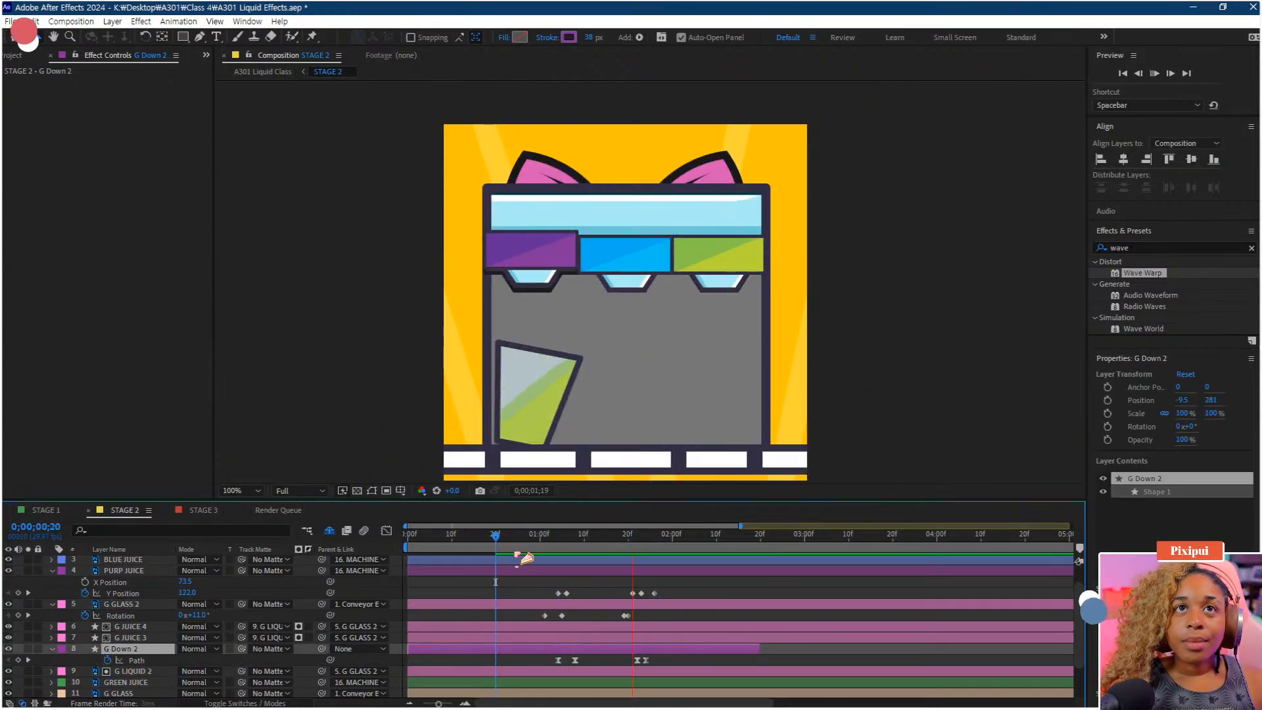
key(space)
Shift G Down 2's final Path keyframes slightly later and preview the stream ending
drag(573, 537, 588, 545)
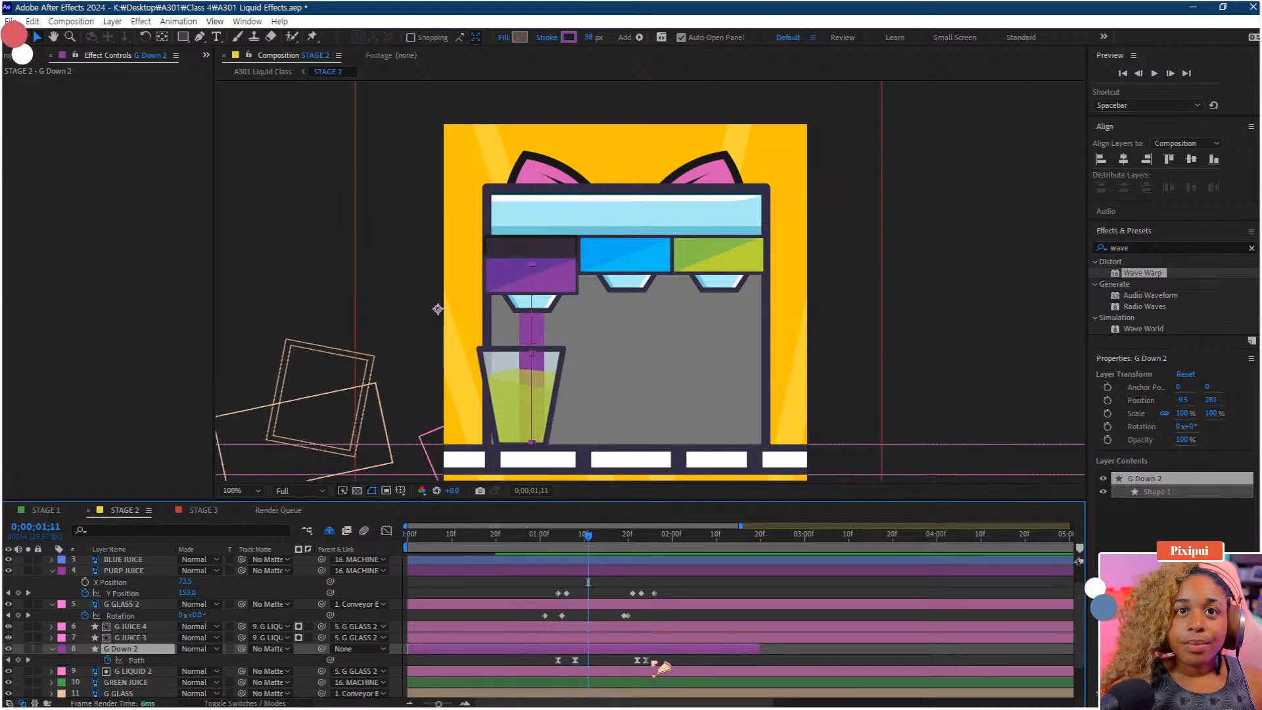
mouse_move(652, 663)
mouse_down()
mouse_move(634, 657)
mouse_move(668, 661)
mouse_up()
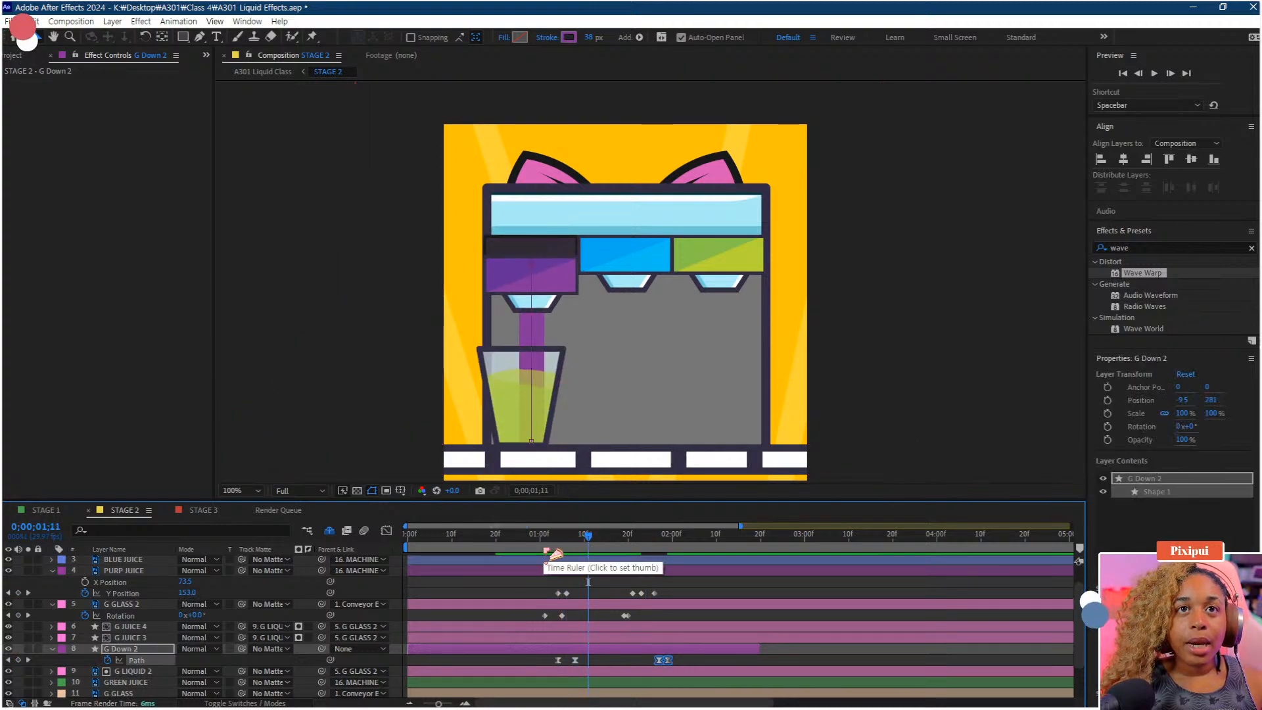
click(542, 538)
key(space)
key(space)
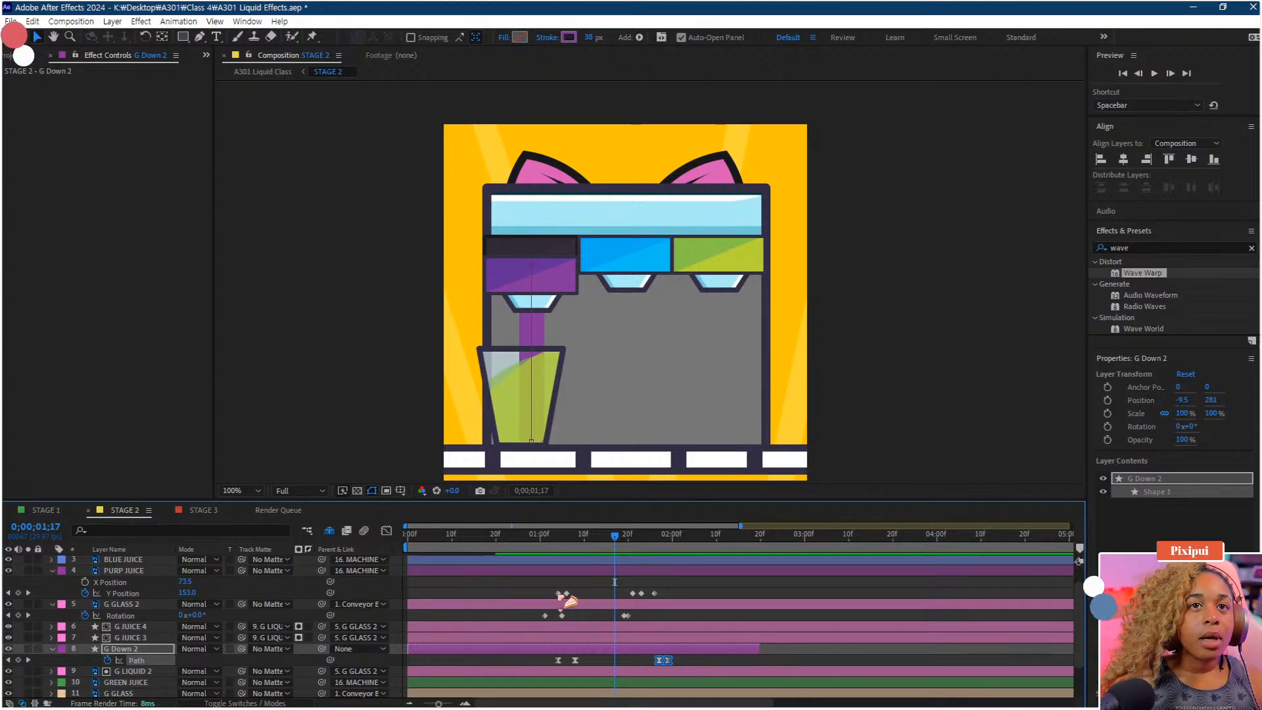
Reveal G GLASS 2's Position and nudge its x value to about 766
click(132, 604)
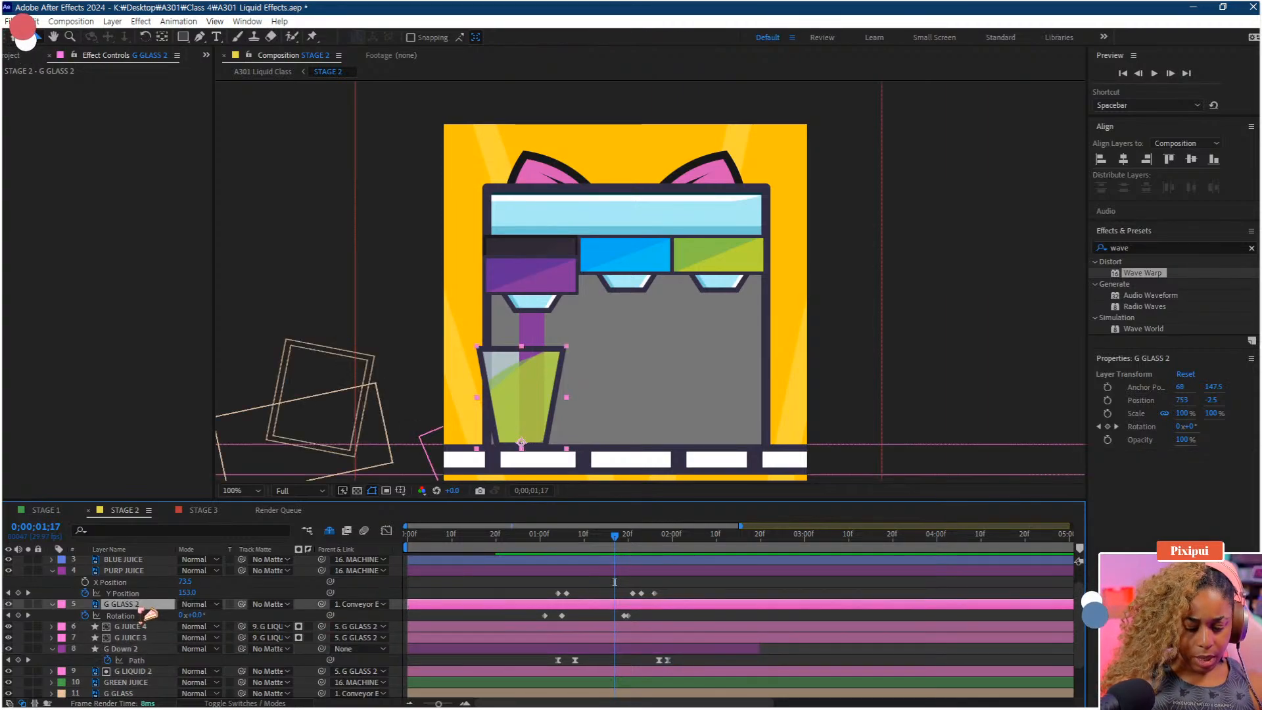
key(p)
drag(187, 616, 217, 656)
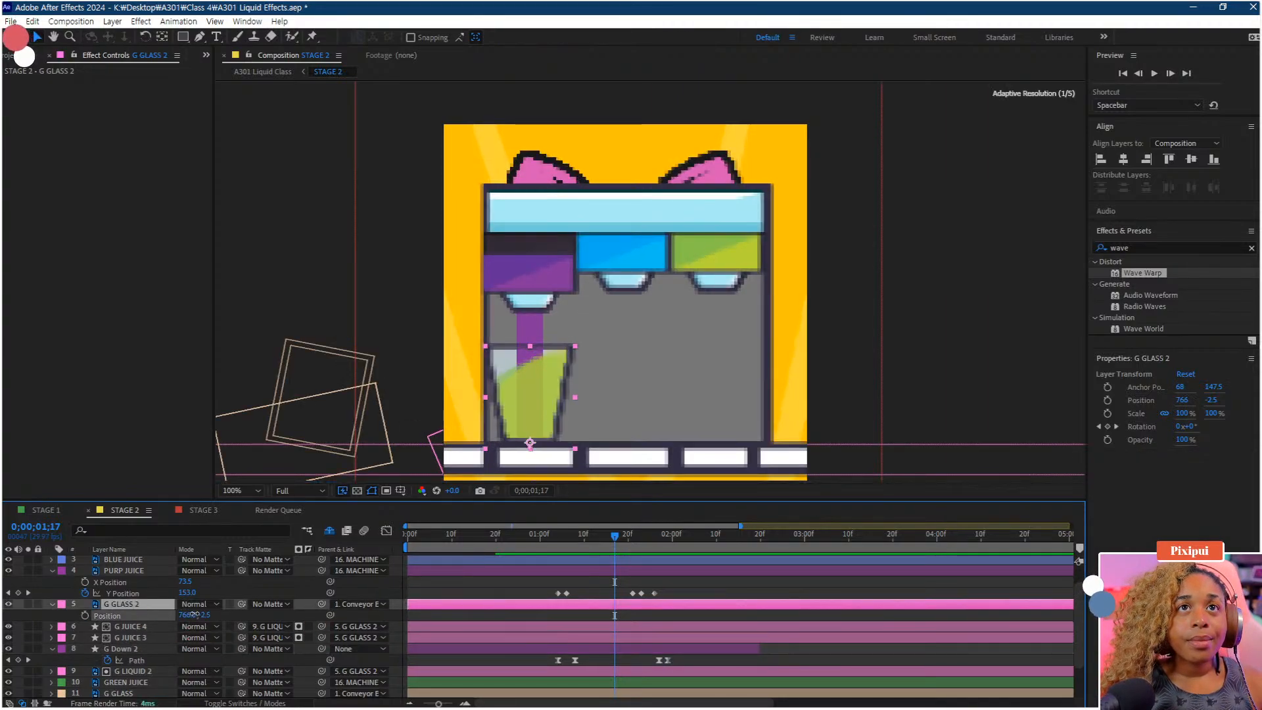
Recolor the G JUICE 4 and G JUICE 3 fills to the purple juice colour using the eyedropper
click(135, 627)
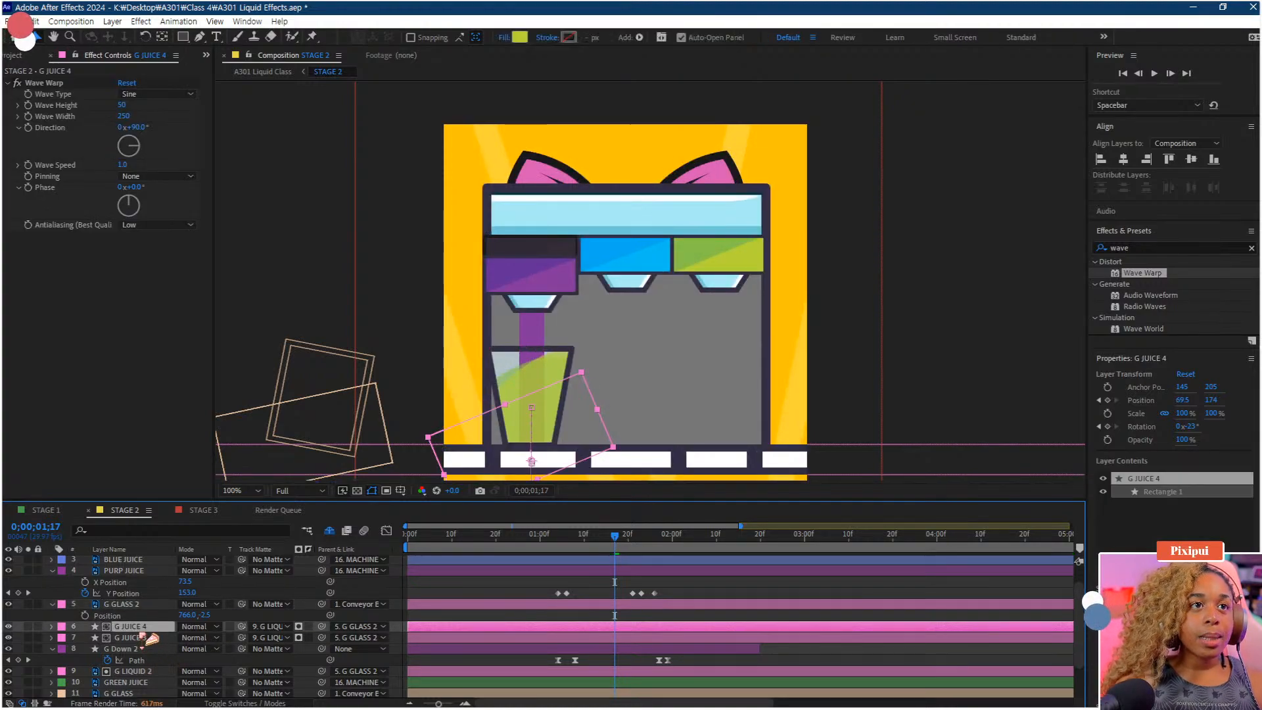
click(519, 36)
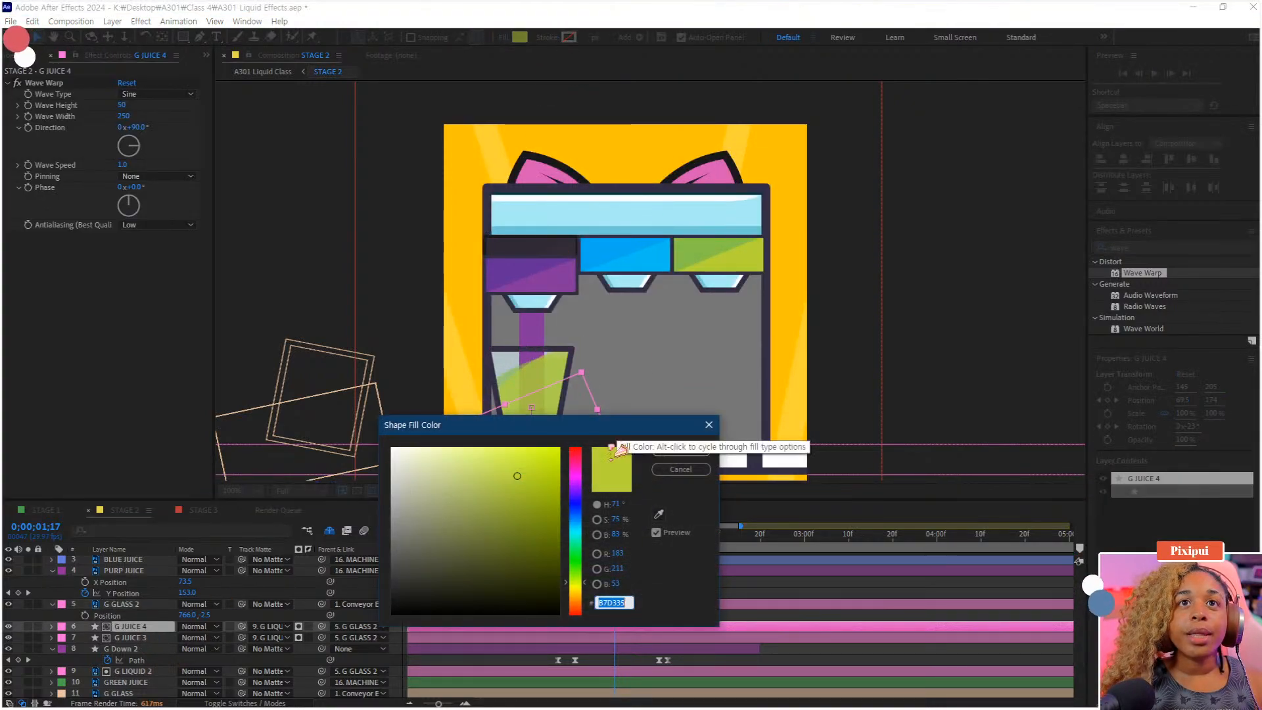
click(659, 514)
click(561, 267)
click(680, 450)
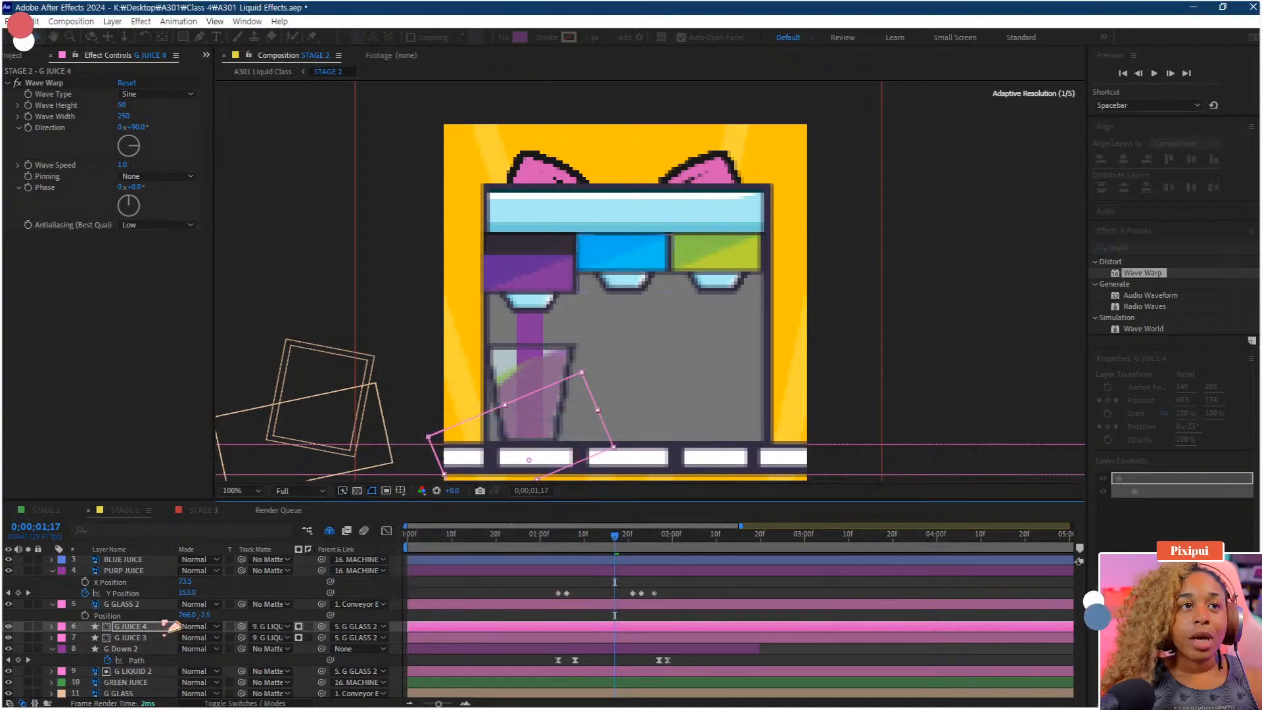
click(151, 637)
click(519, 37)
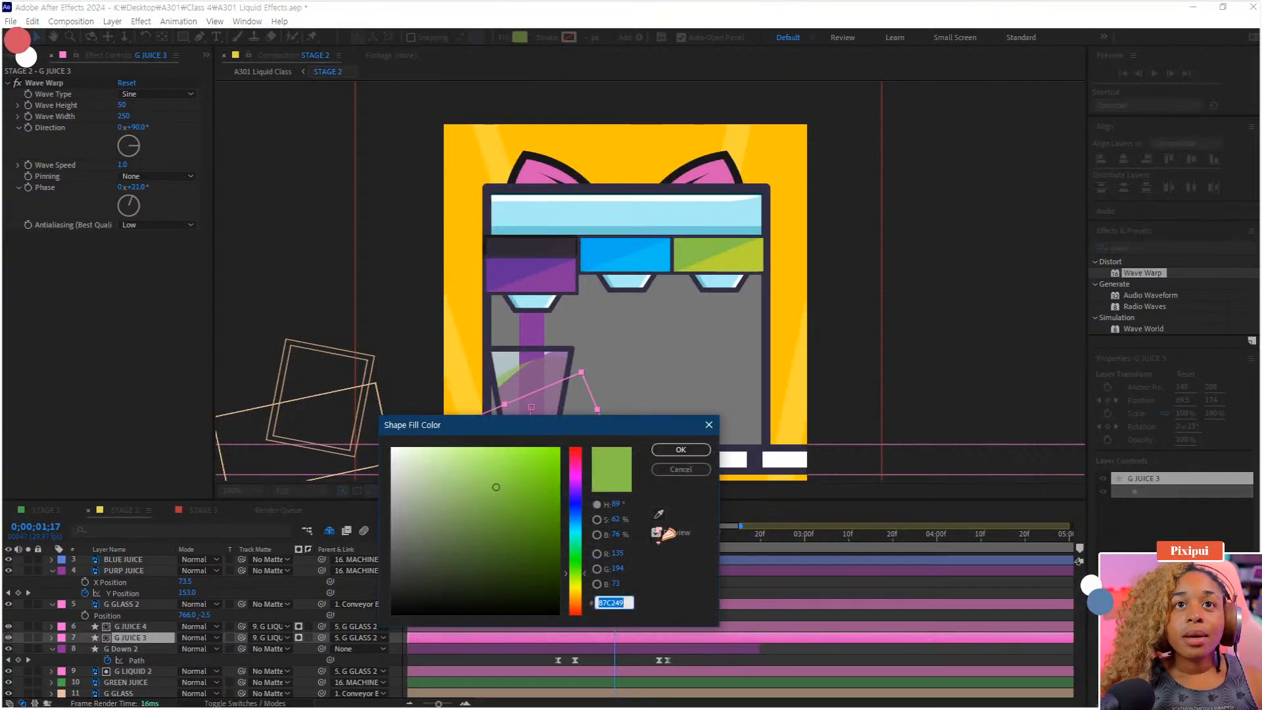
click(658, 513)
click(526, 273)
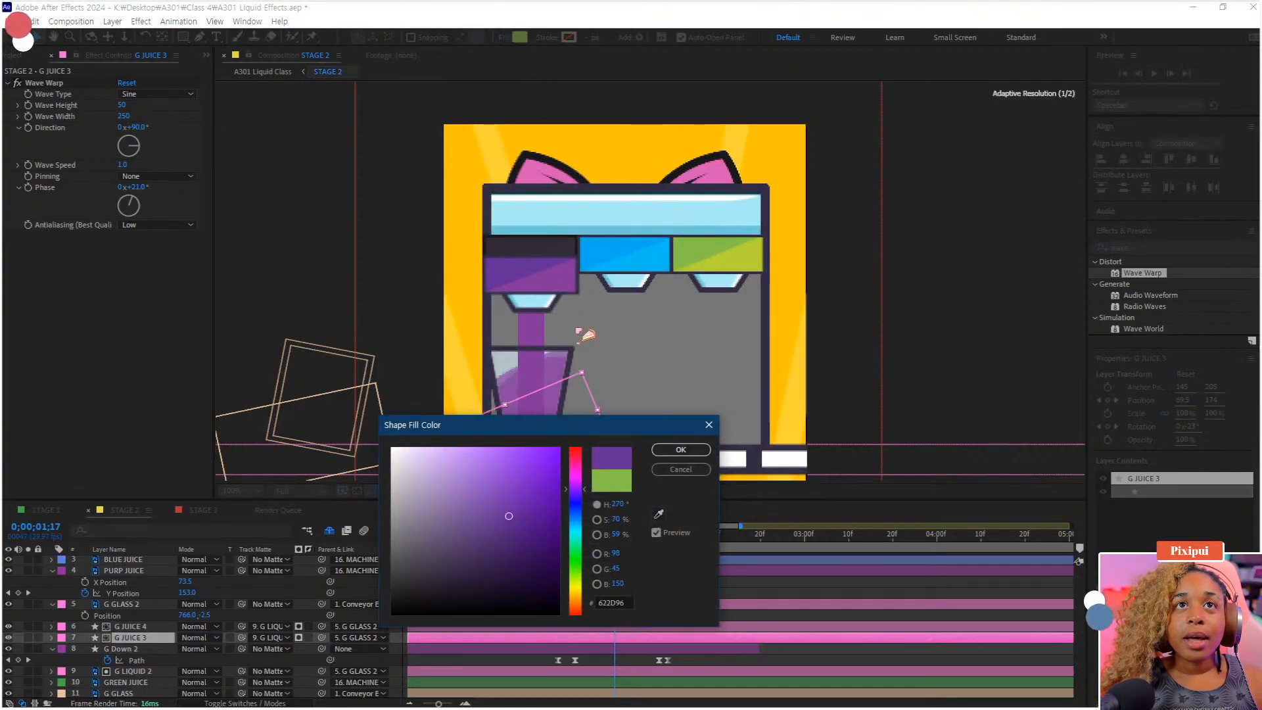
click(679, 450)
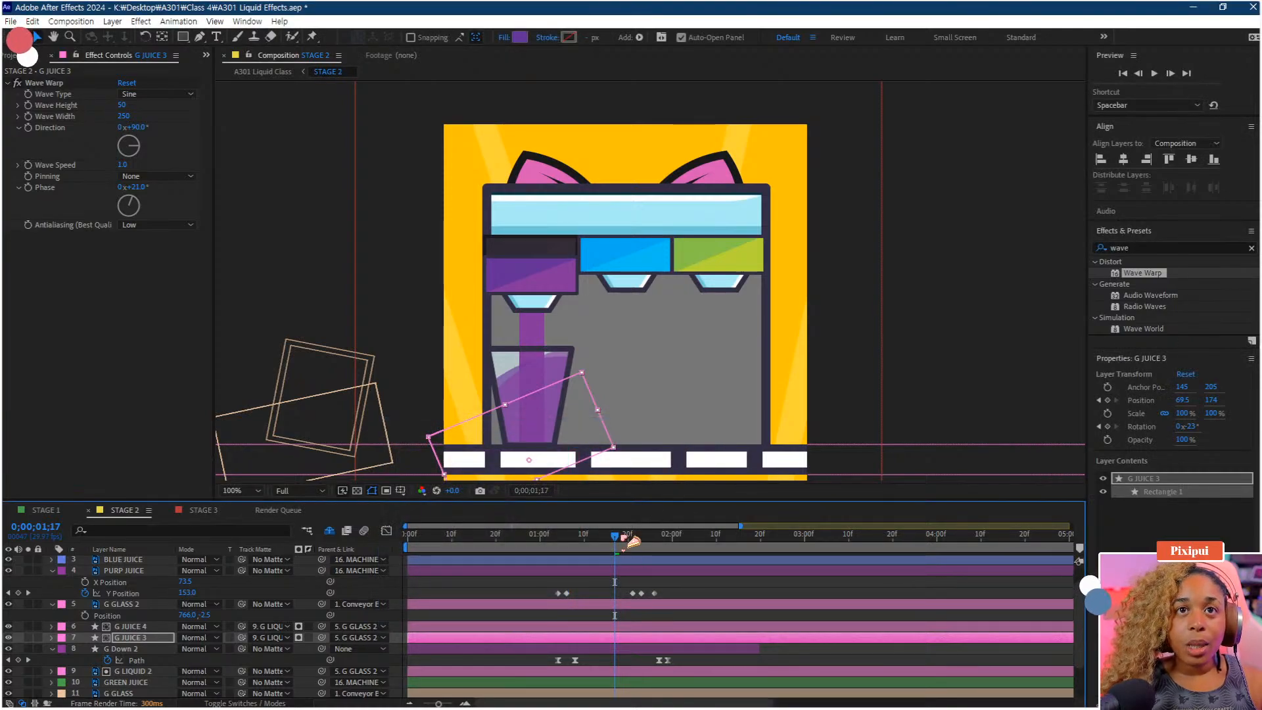
Inspect the glass at about 1;04 by briefly hiding and showing G LIQUID 2
drag(633, 542, 567, 553)
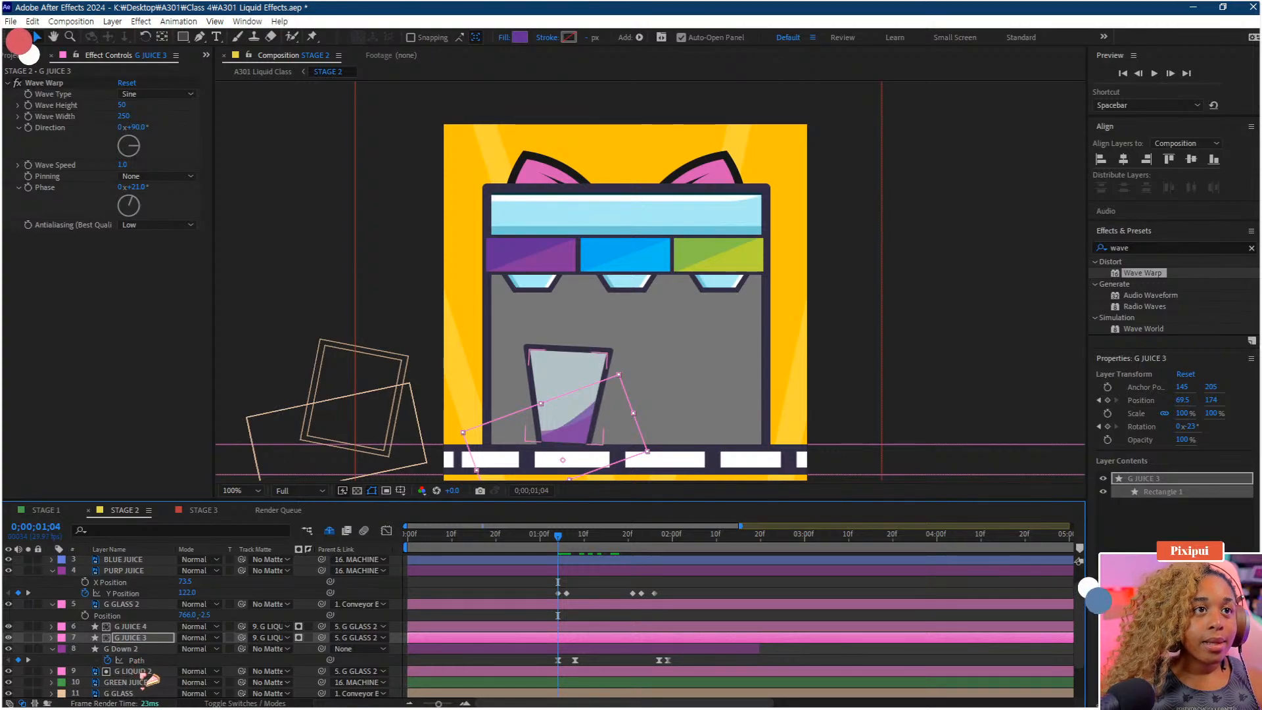
click(138, 671)
click(8, 672)
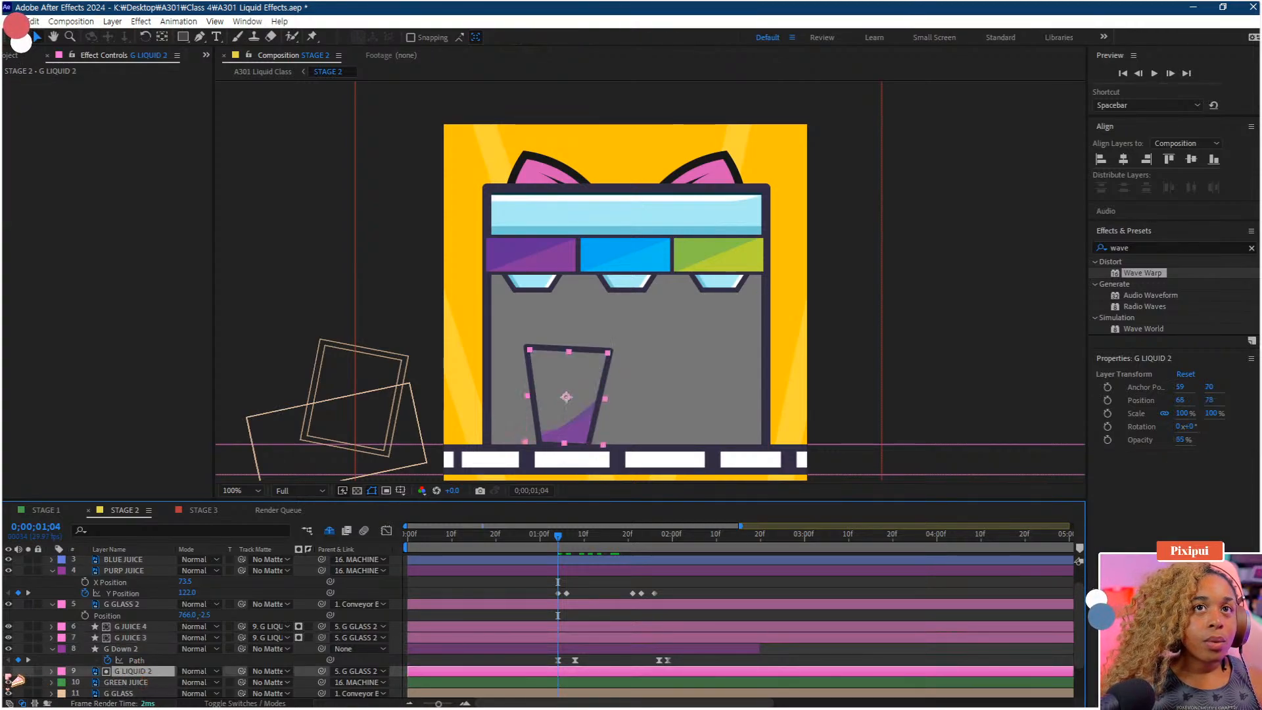
click(8, 672)
Reveal Position for G JUICE 4 and G JUICE 3, shift their keyframes to start around 1;04, and preview
click(145, 638)
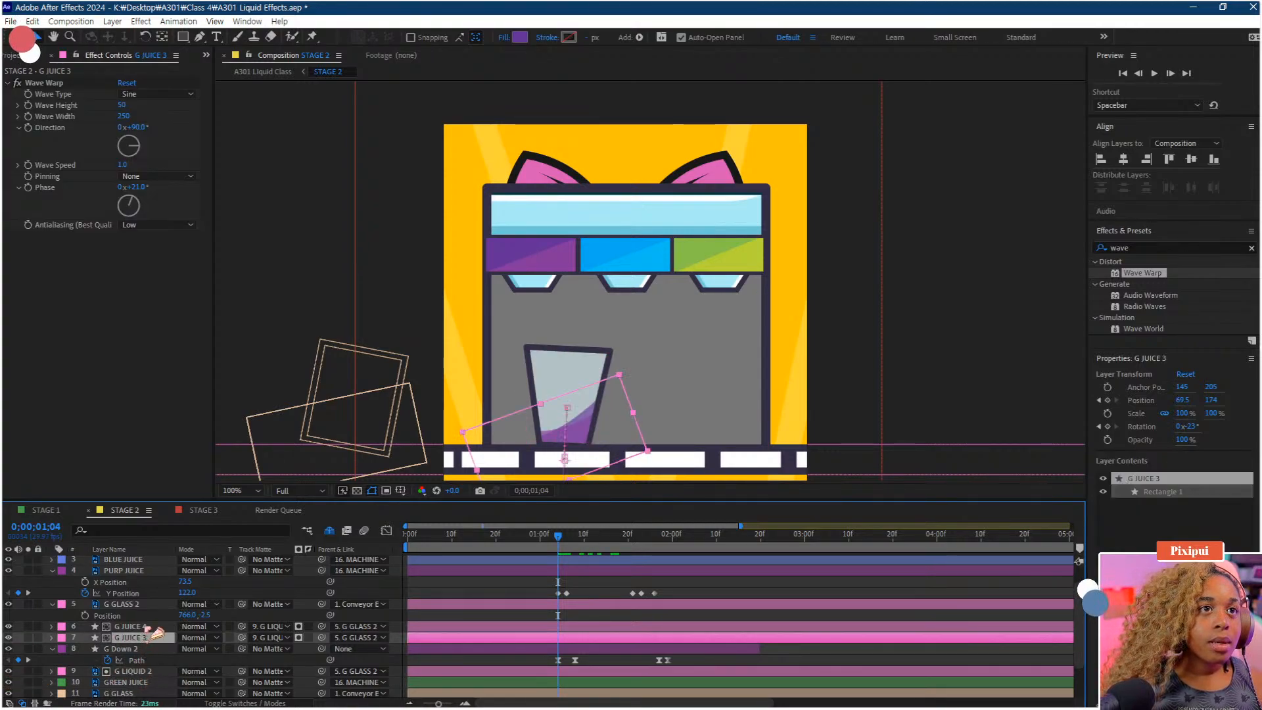
shift+click(147, 627)
click(129, 659)
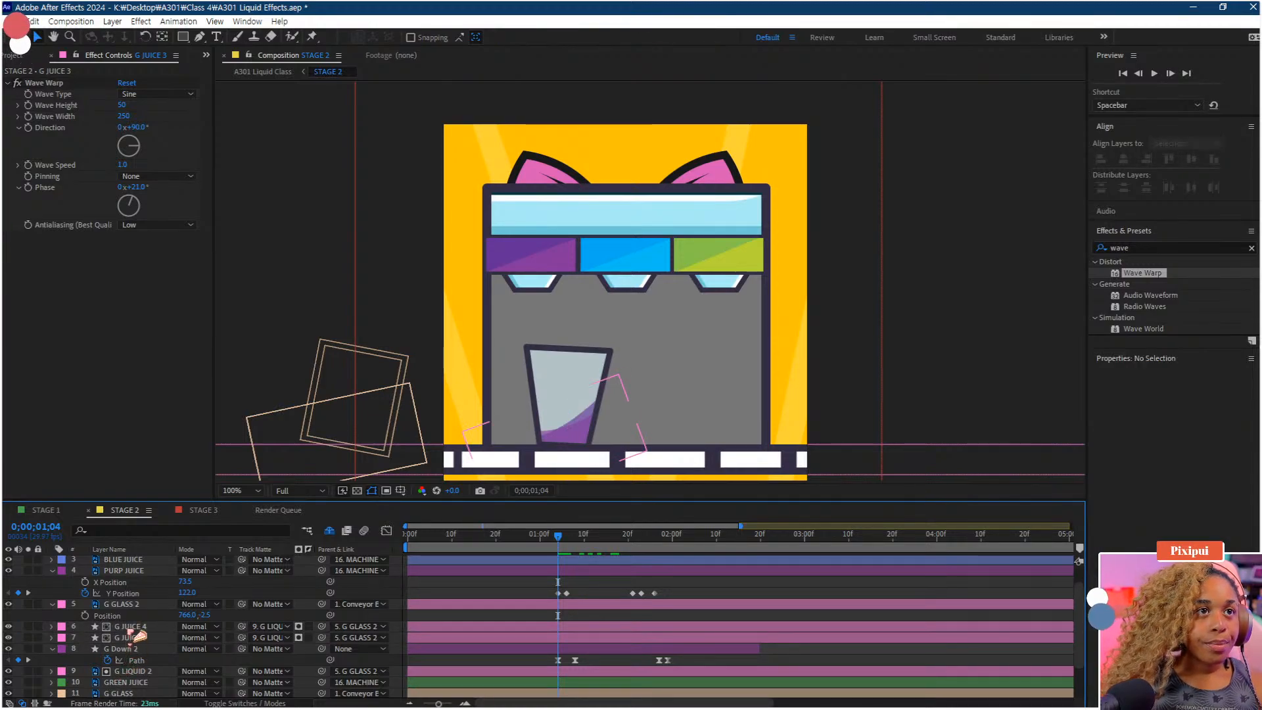
click(135, 627)
key(p)
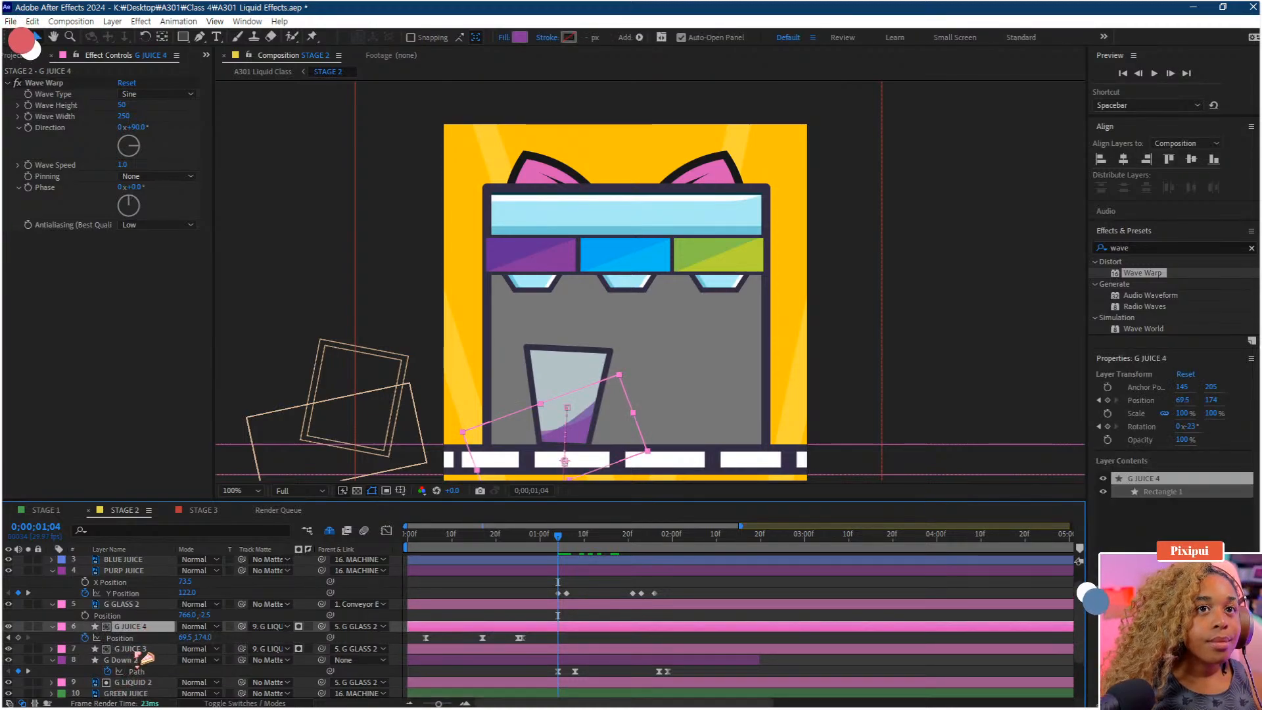
click(140, 650)
key(p)
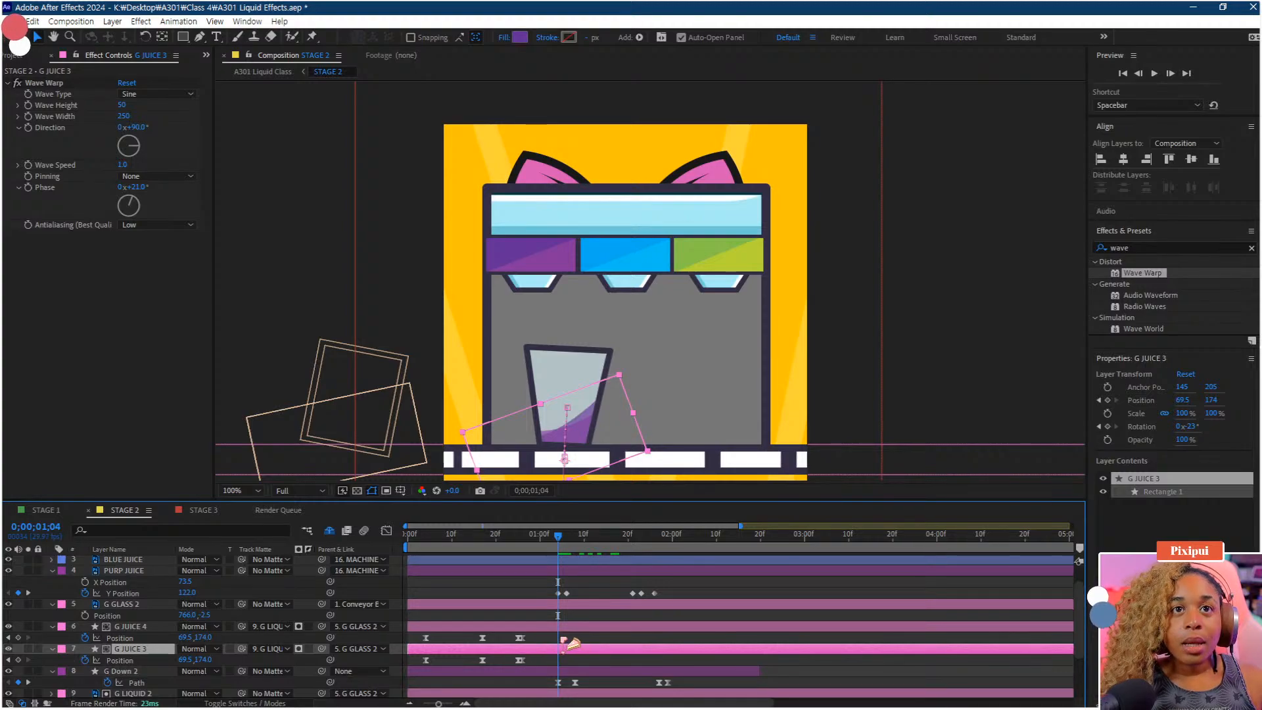
mouse_move(567, 632)
mouse_down()
mouse_move(422, 668)
mouse_move(559, 668)
mouse_move(572, 665)
mouse_move(571, 640)
mouse_up()
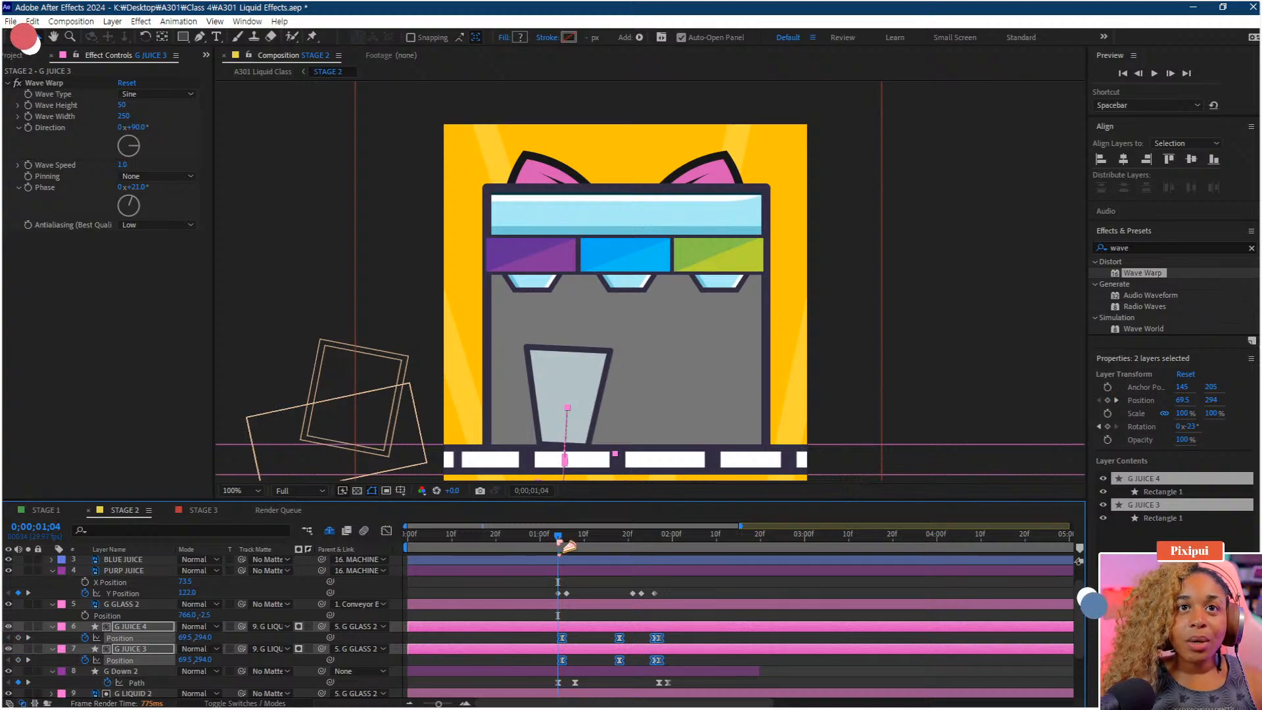
drag(569, 547, 629, 545)
key(space)
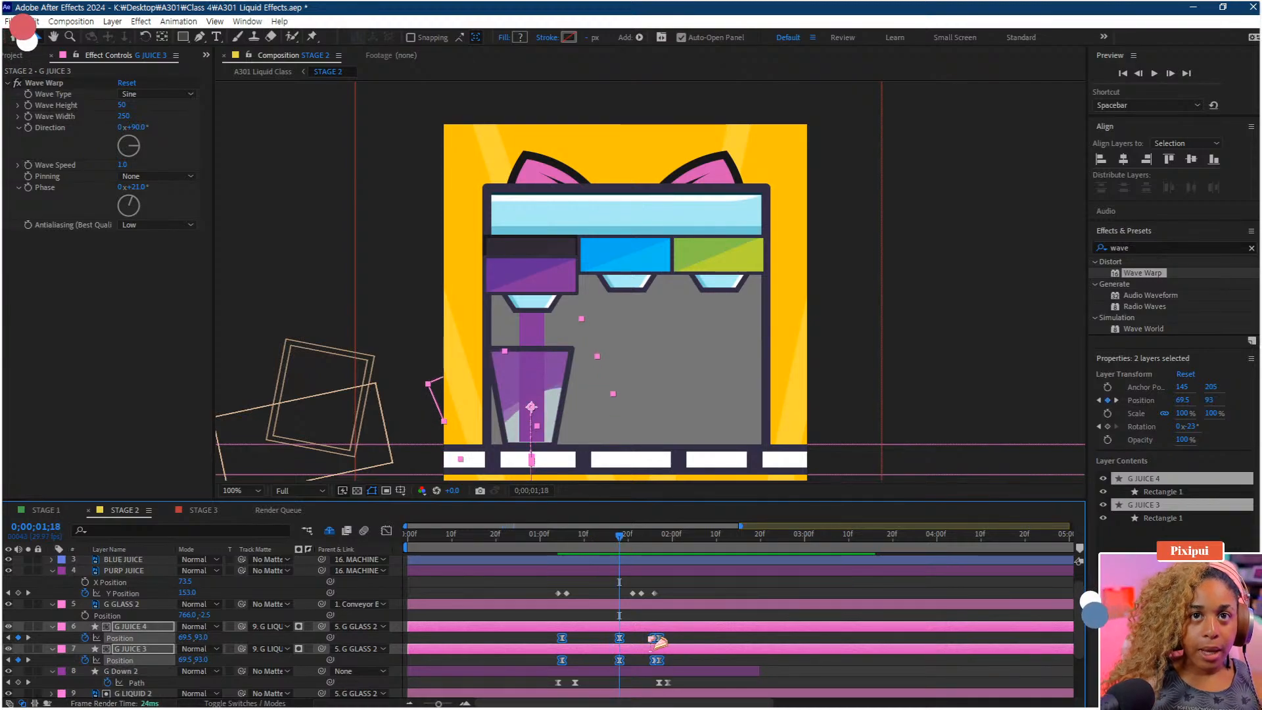
Delete the later Position keyframes of G JUICE 4 and G JUICE 3
drag(633, 636, 608, 664)
key(Delete)
key(Delete)
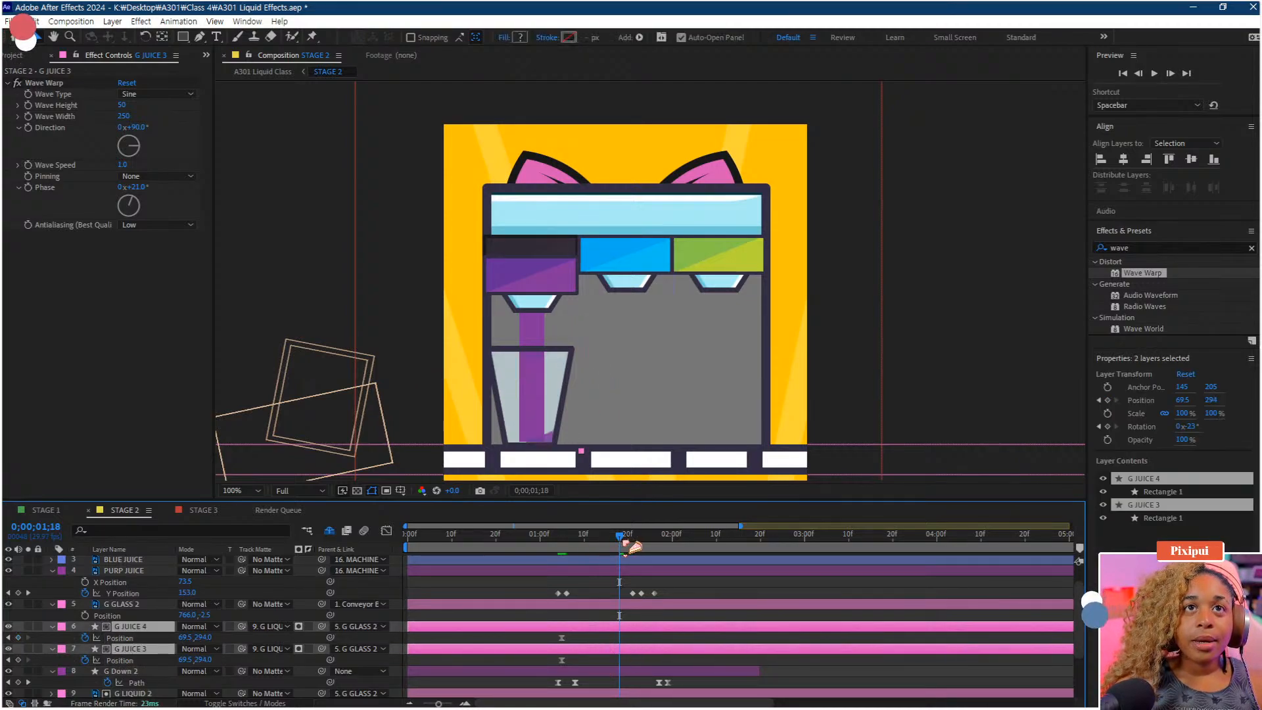
drag(630, 545, 642, 550)
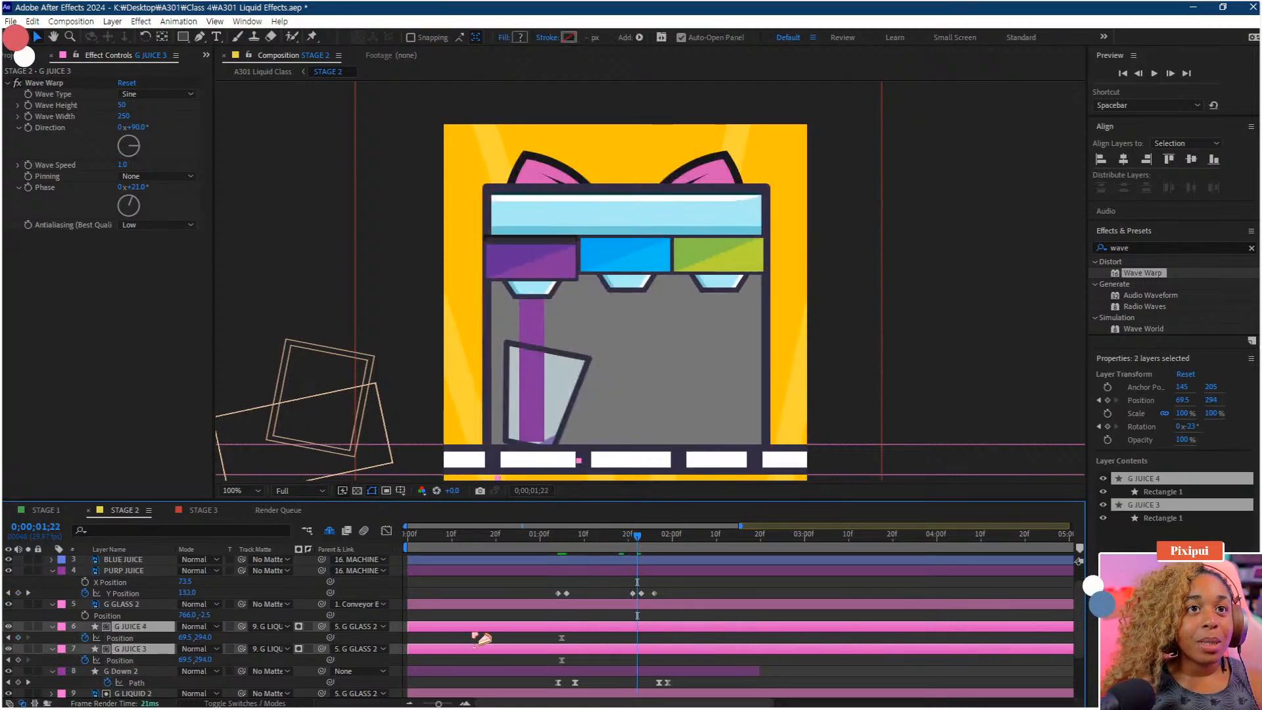
click(447, 657)
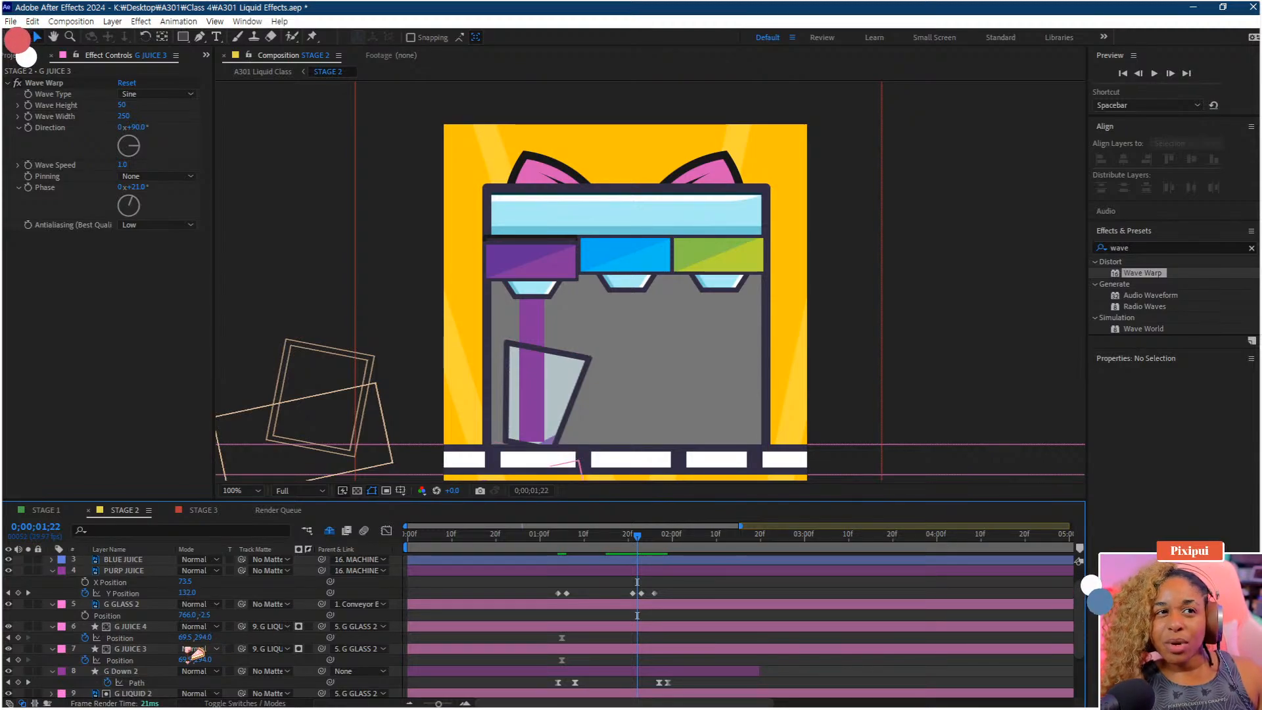
Undo the last two edits to restore the juice Position keyframes at about 1;18
key(ctrl+z)
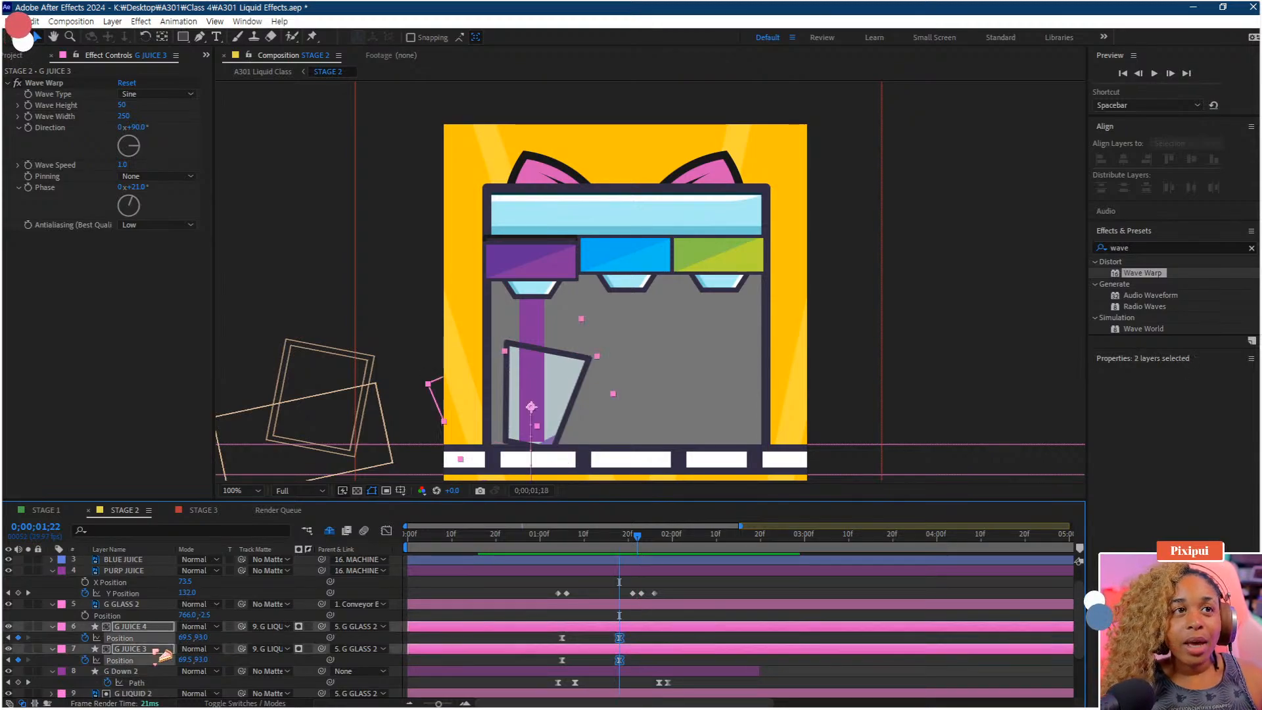
key(ctrl+z)
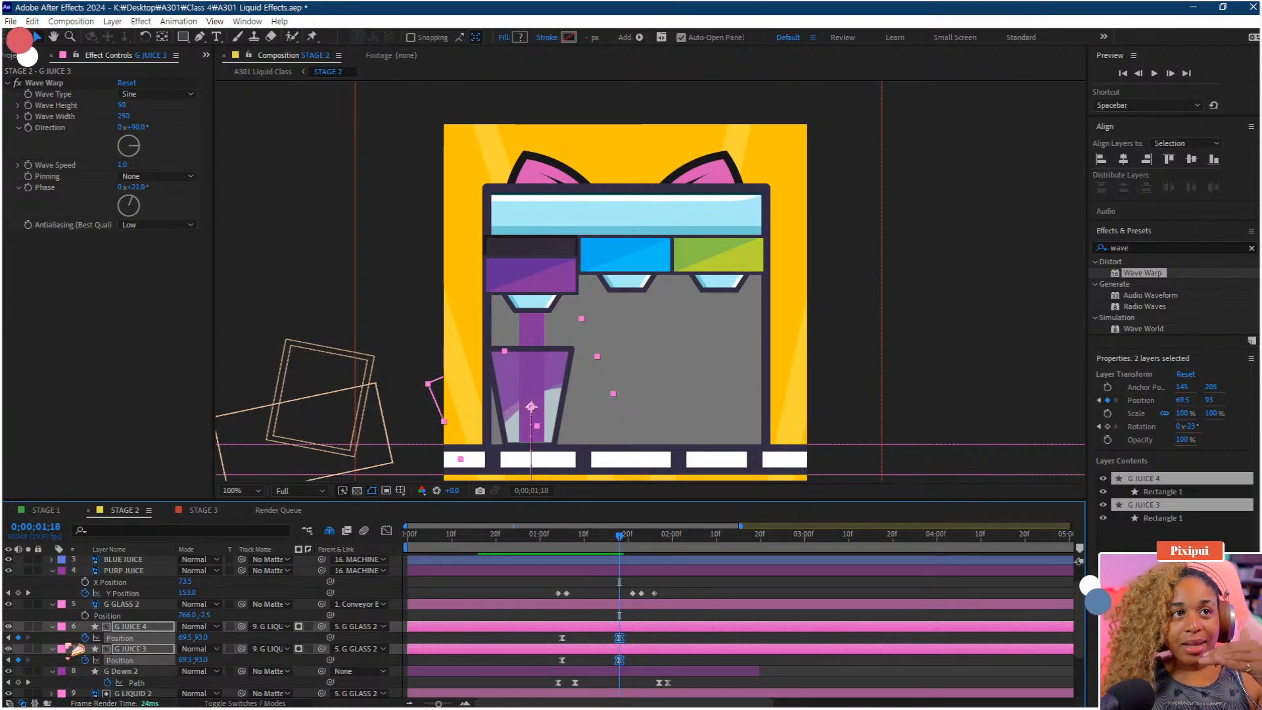
Parent G JUICE 3 to G JUICE 4 and delete G JUICE 3's Position keyframes
click(76, 648)
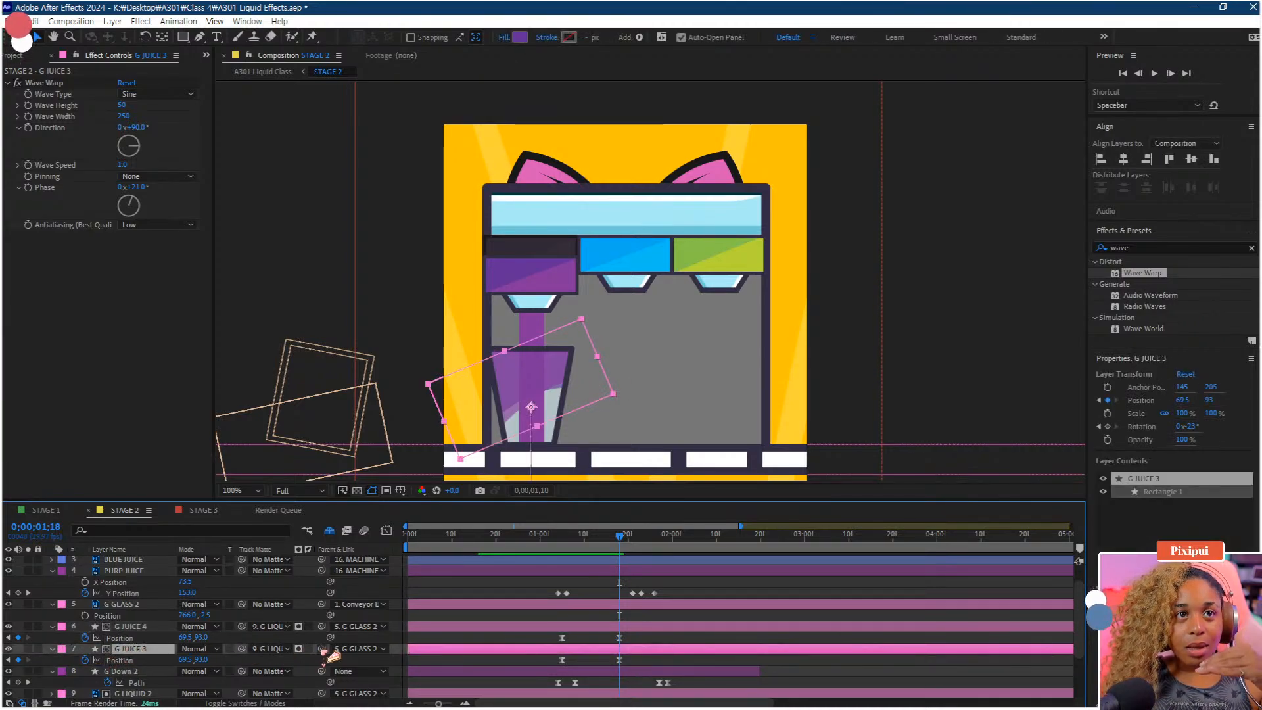
drag(329, 652, 168, 634)
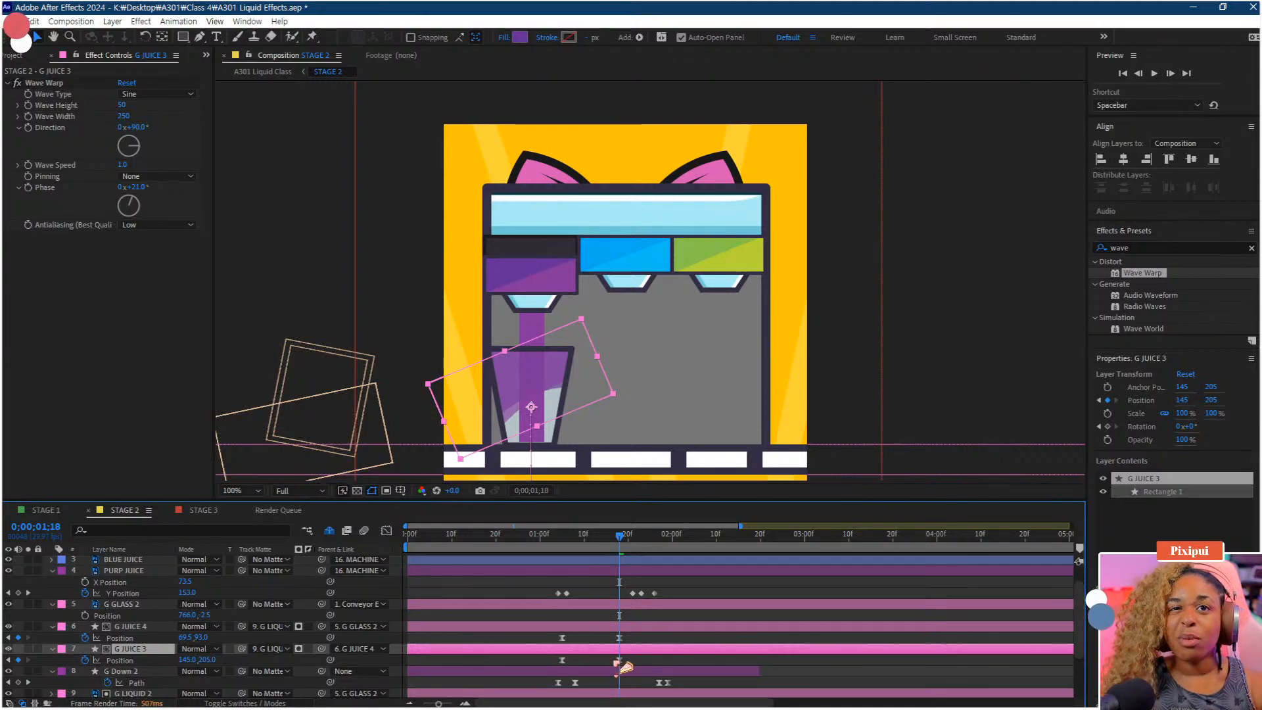
drag(638, 666, 544, 658)
key(Delete)
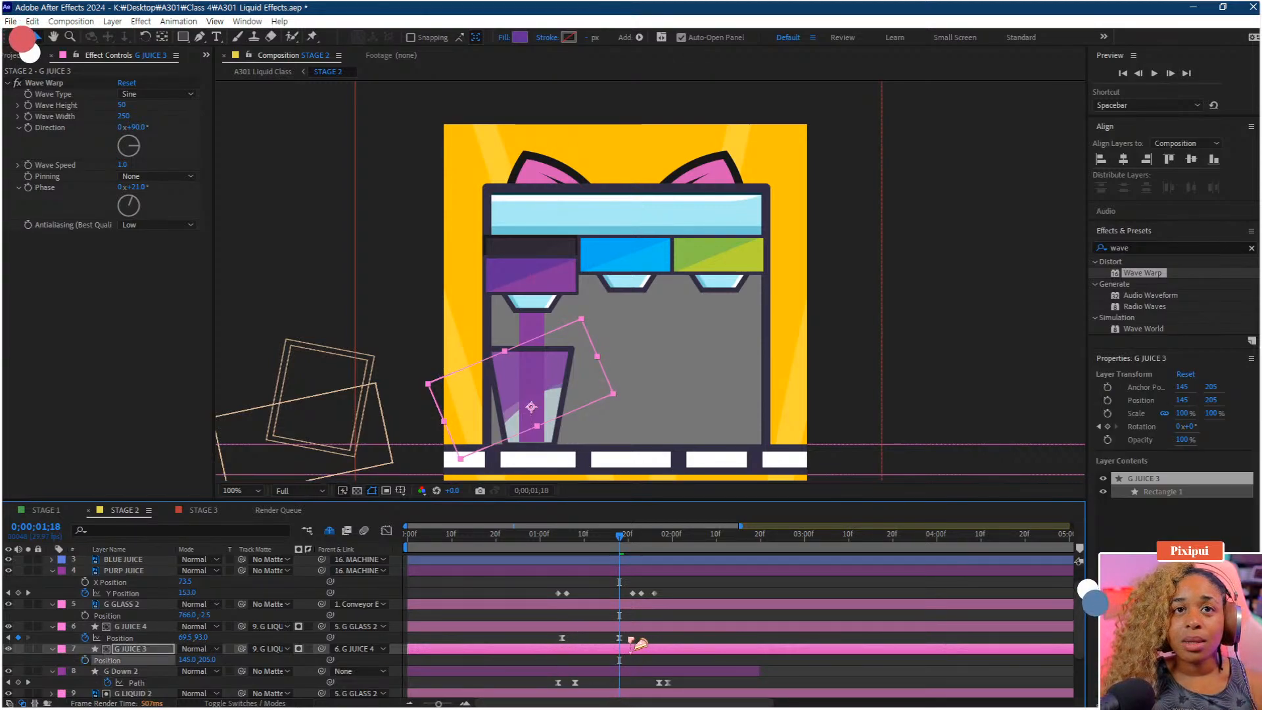
Set G JUICE 4's Position keyframe at 1;18 to 69.5, 219 and preview the juice drop
click(620, 637)
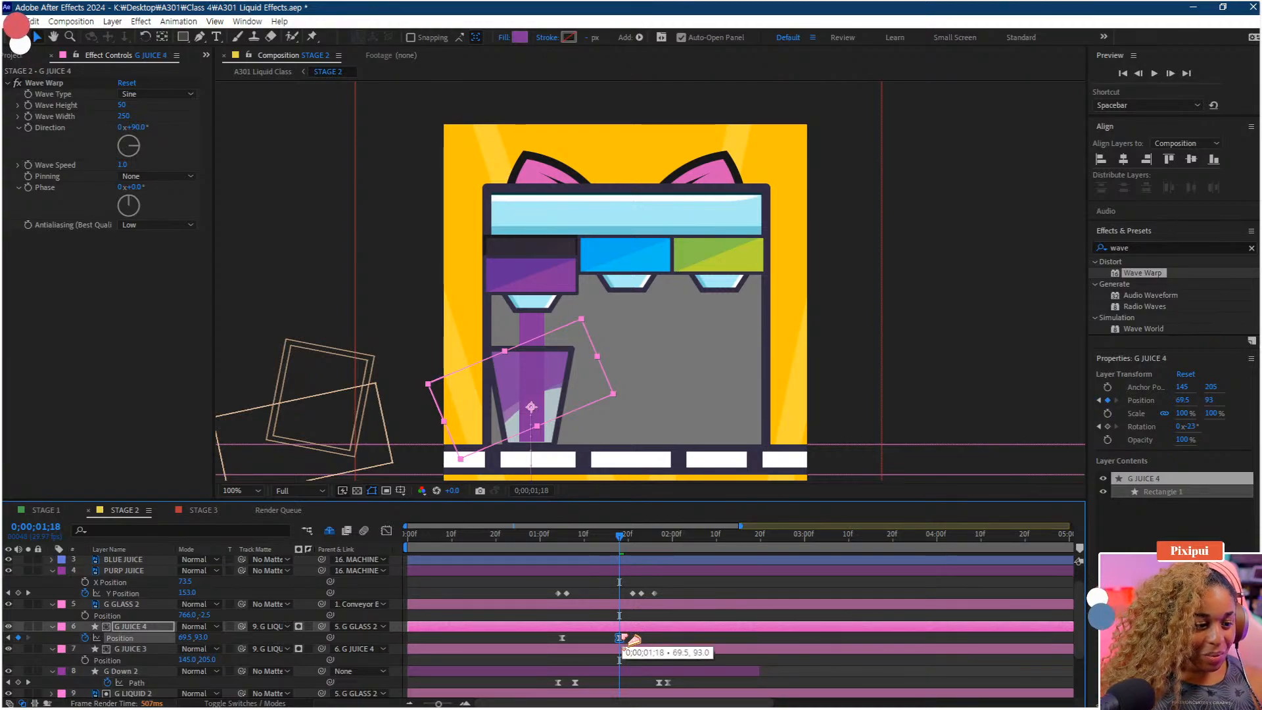
drag(199, 638, 227, 638)
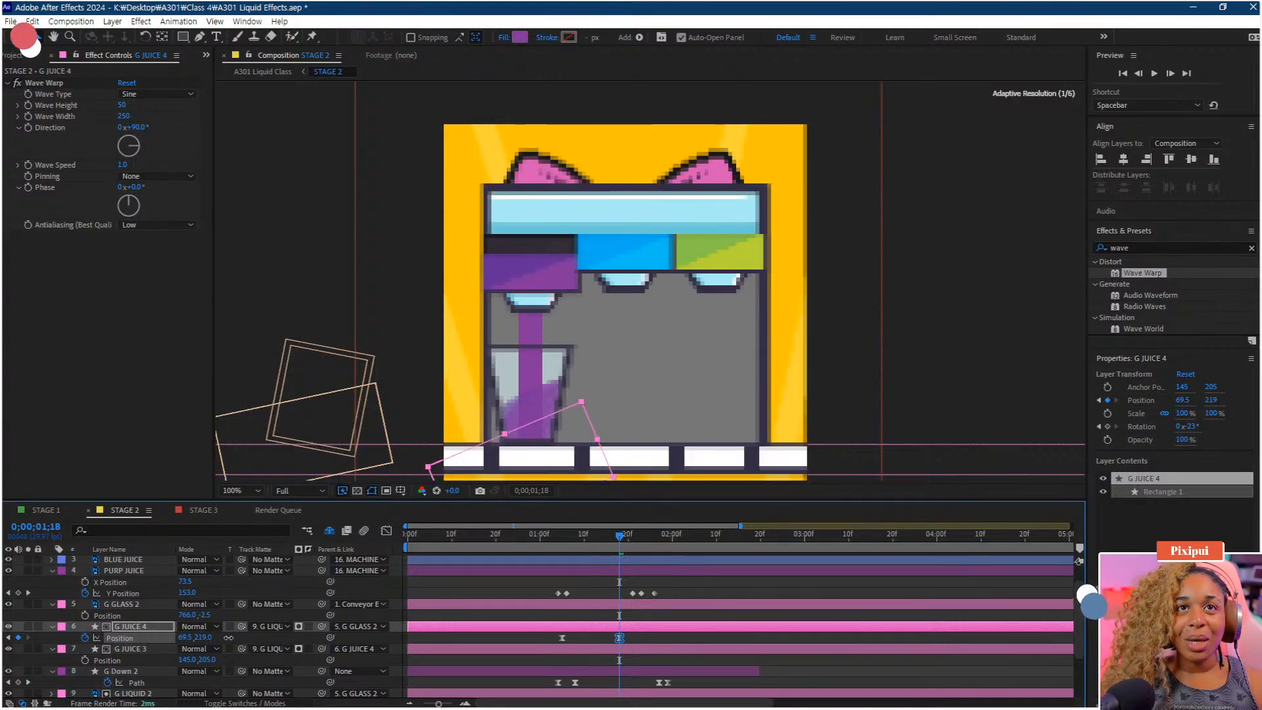
drag(655, 550, 572, 555)
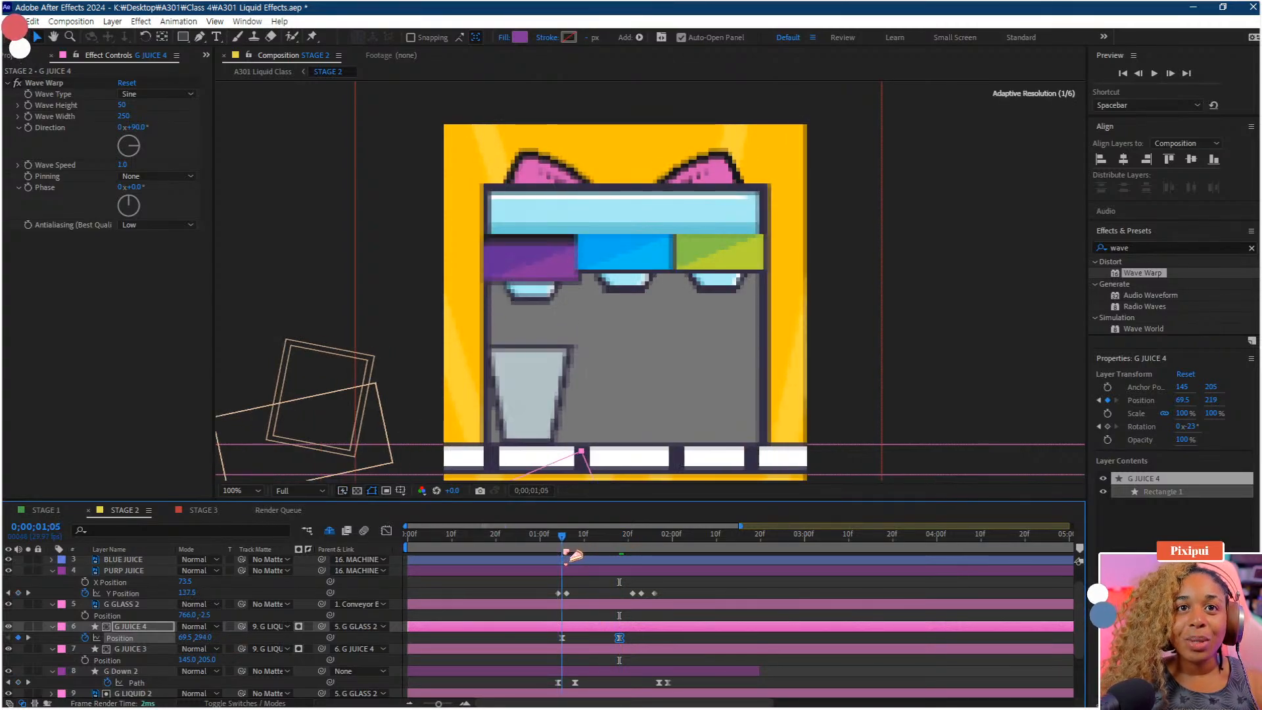
key(space)
key(space)
key(space)
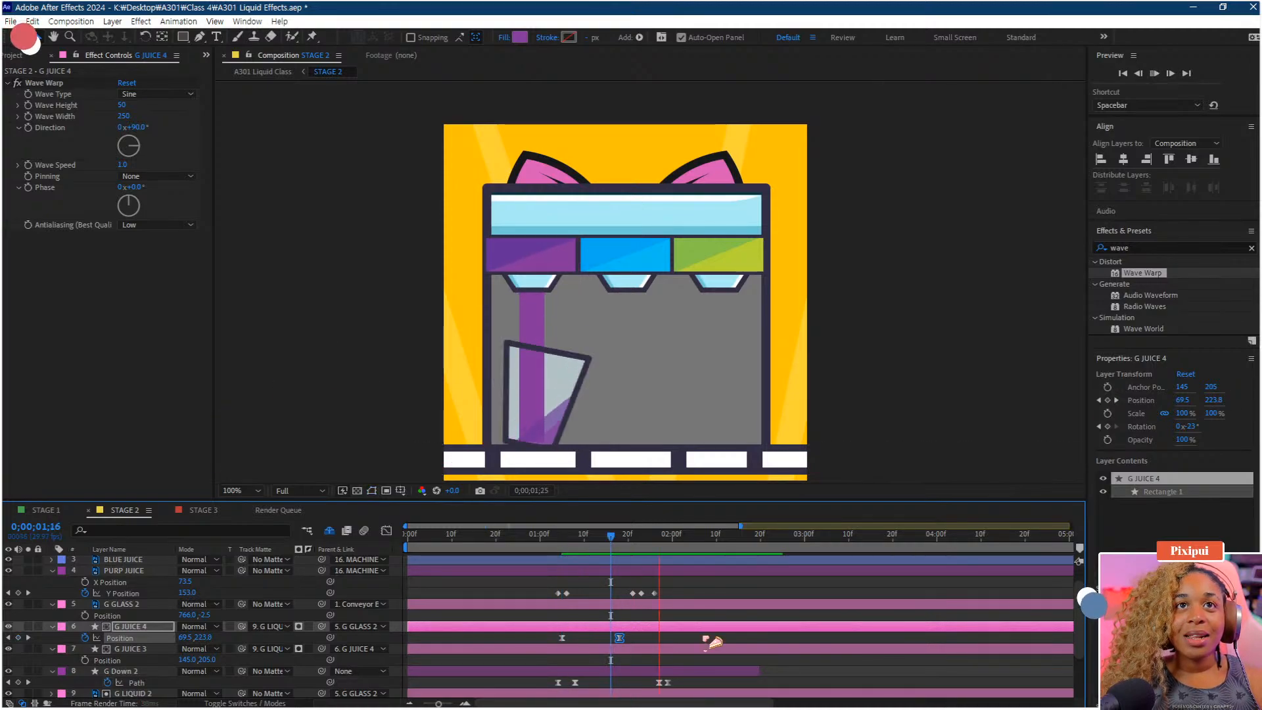
key(space)
Reveal G GLASS 2's Rotation and move its later rotation keyframes to about 2;00, then preview
drag(641, 547, 661, 566)
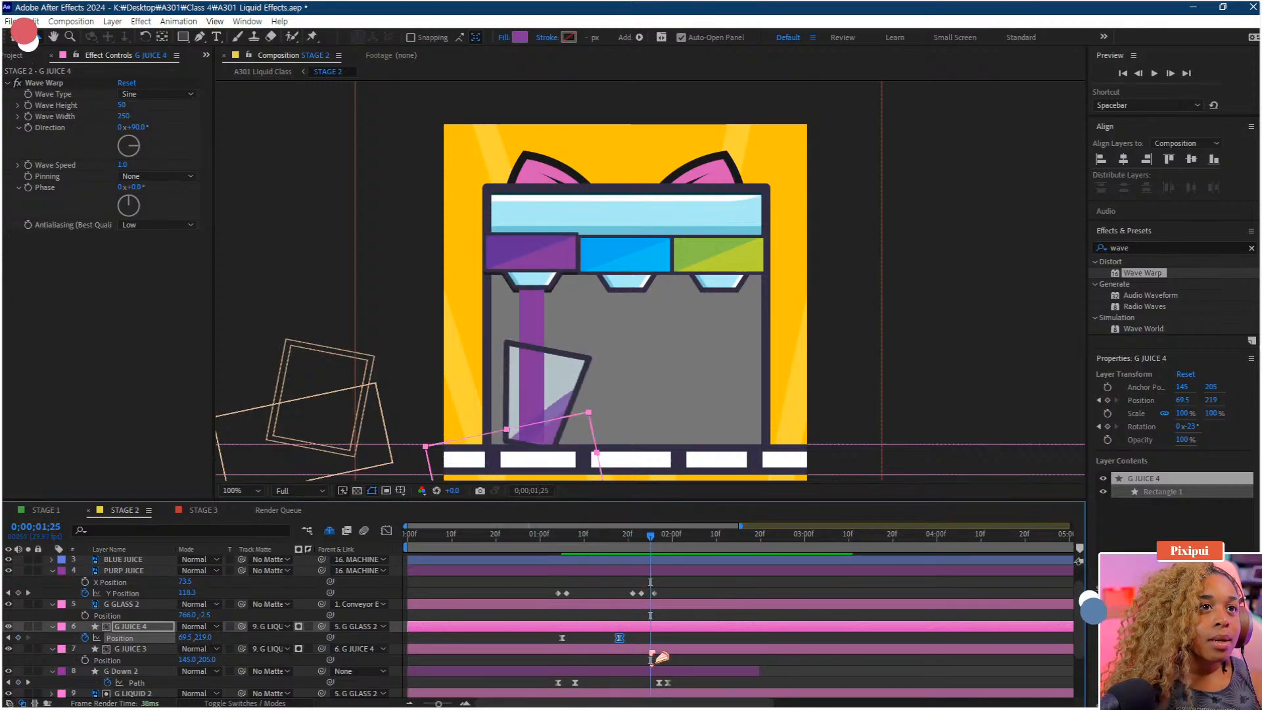
click(131, 605)
key(r)
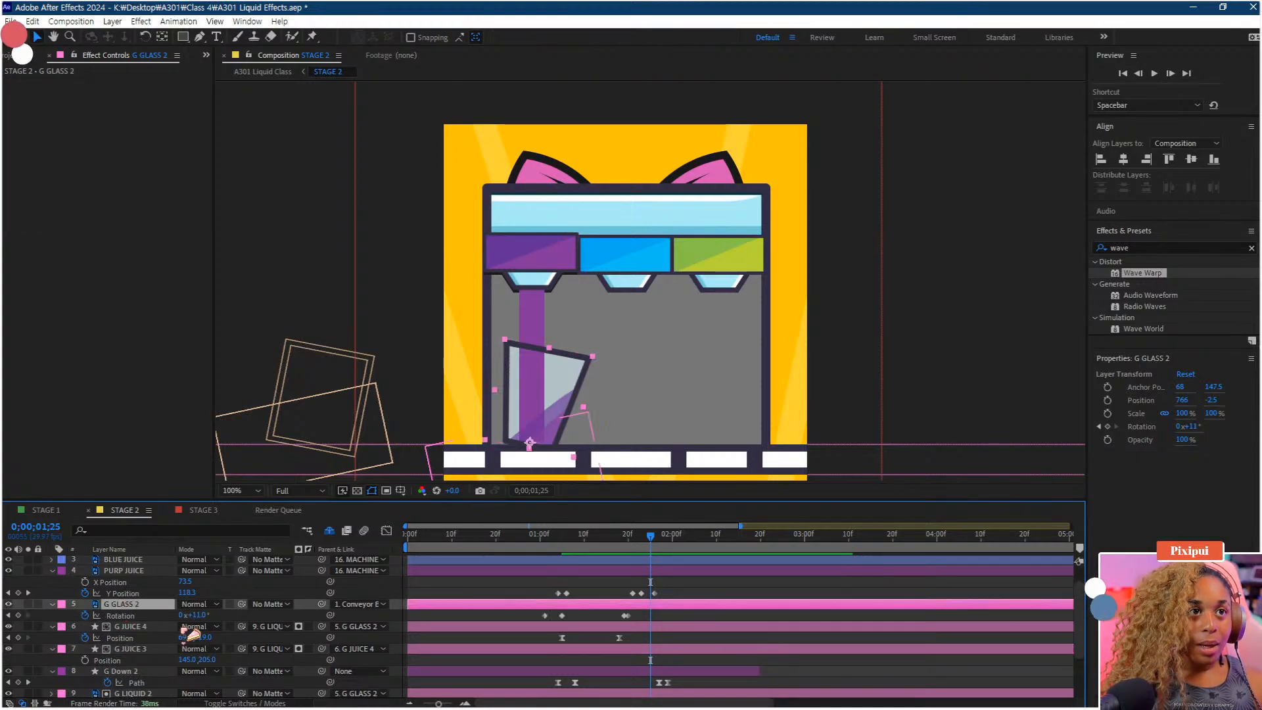
drag(641, 612, 676, 619)
drag(629, 541, 613, 542)
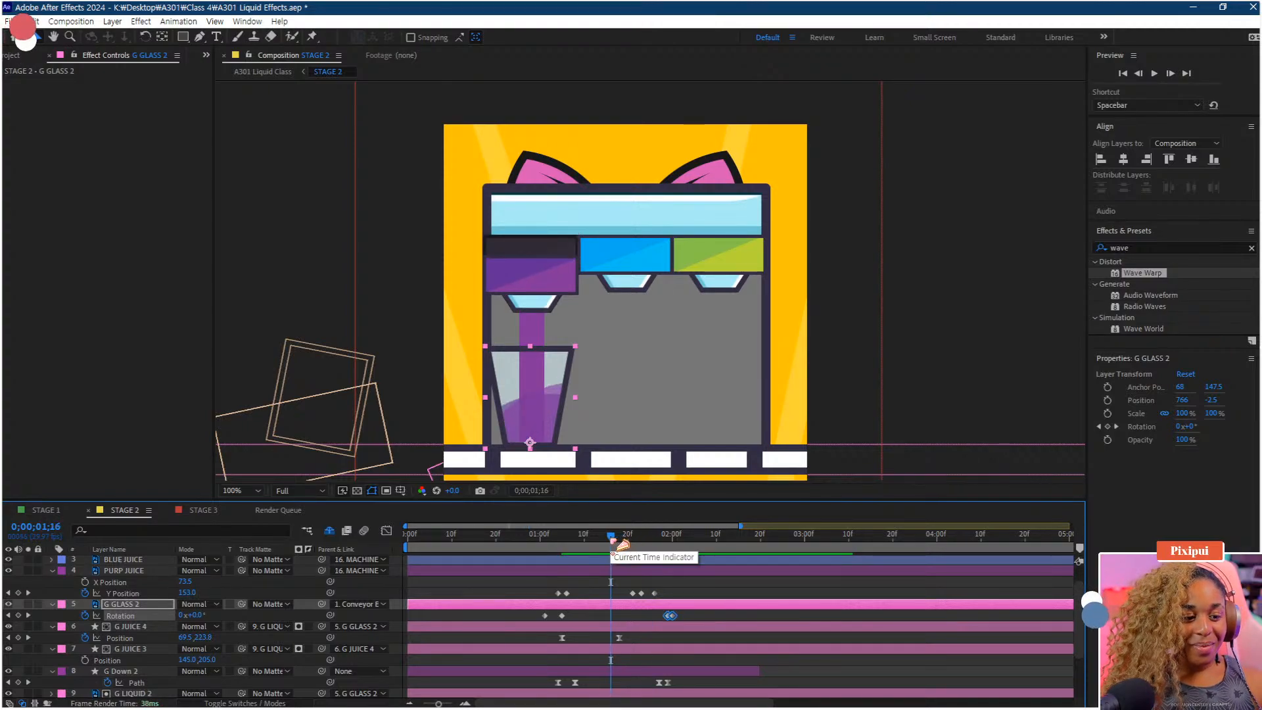
key(space)
key(space)
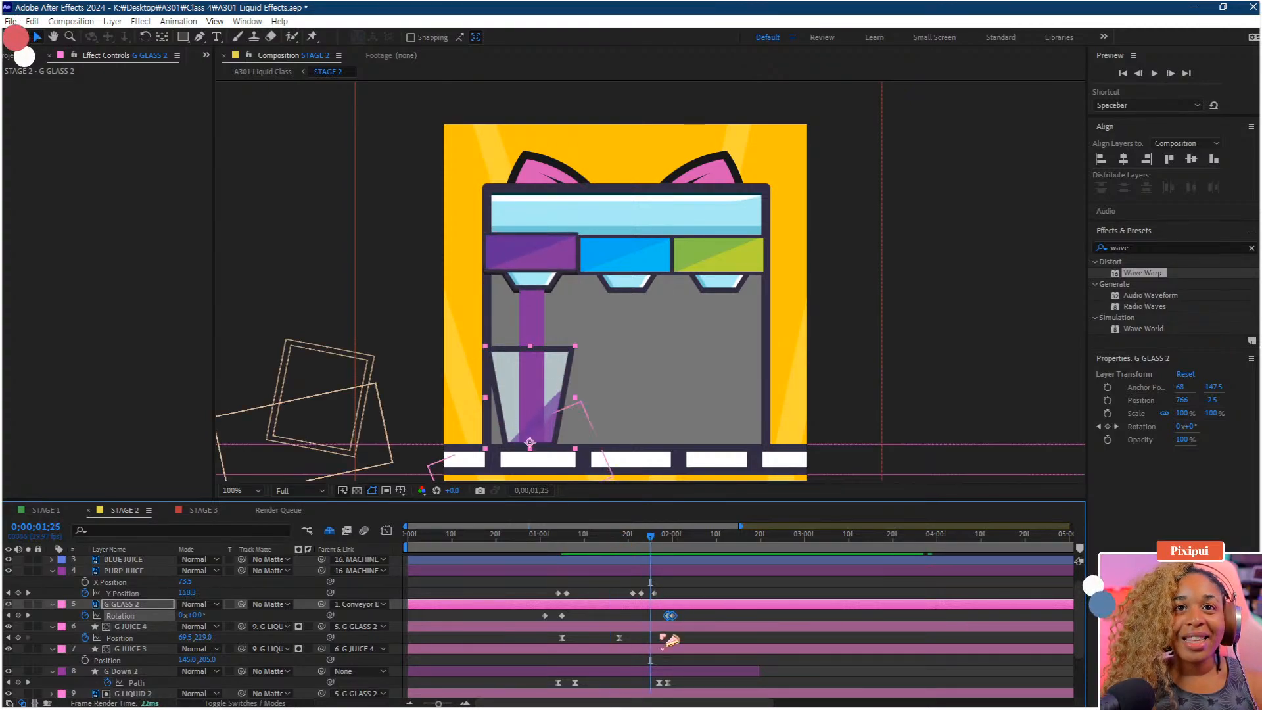
Set G JUICE 4's Position keyframe at 1;25 to 69.5, 152 and preview the tipping glass
click(620, 638)
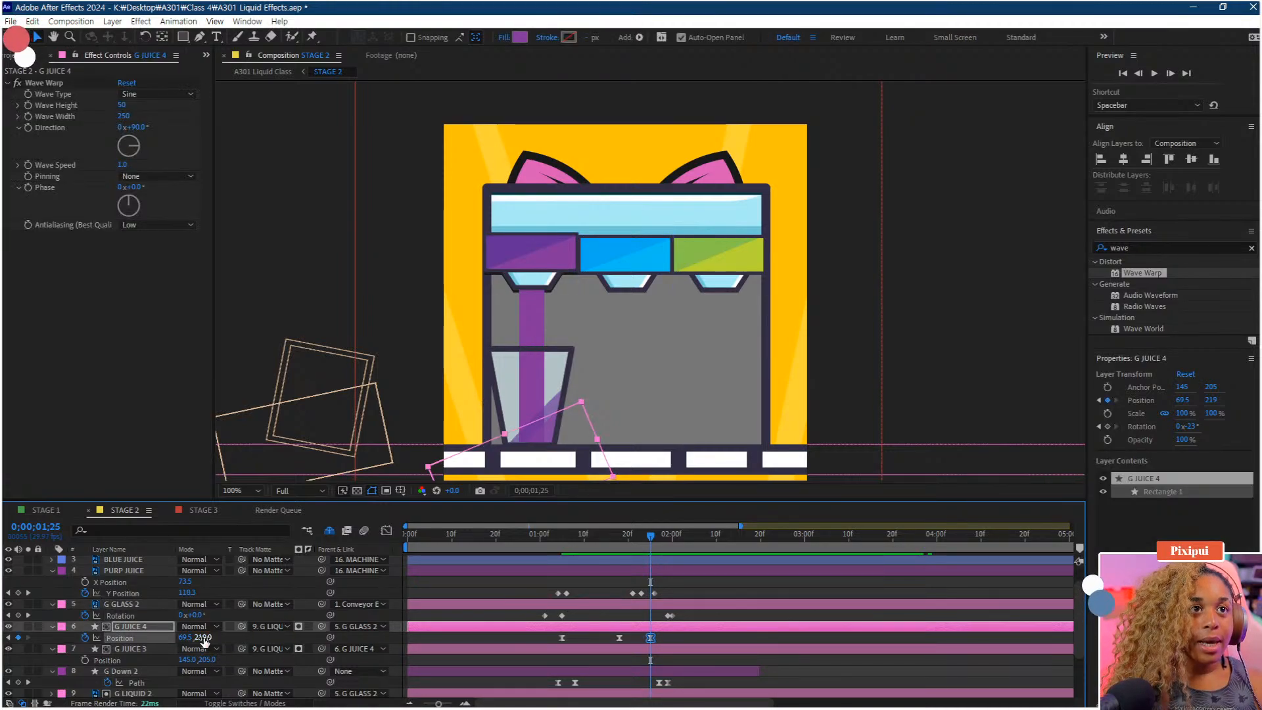
drag(204, 643, 200, 599)
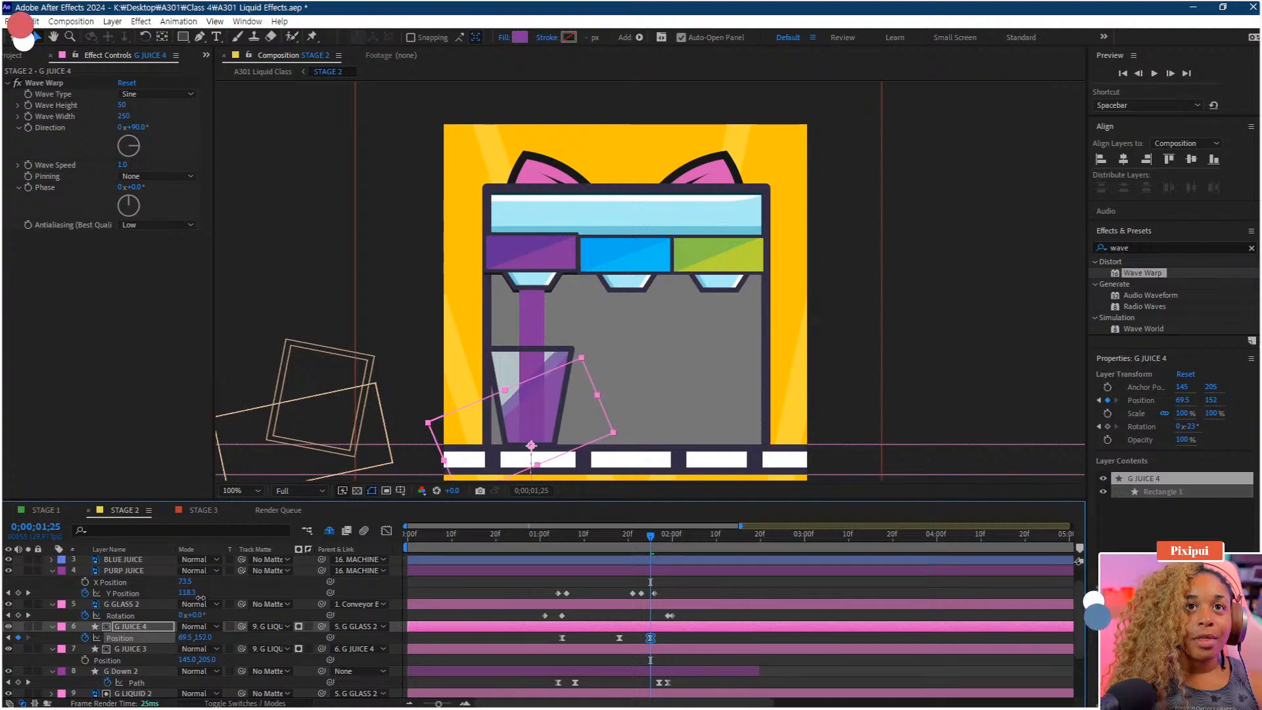
click(540, 548)
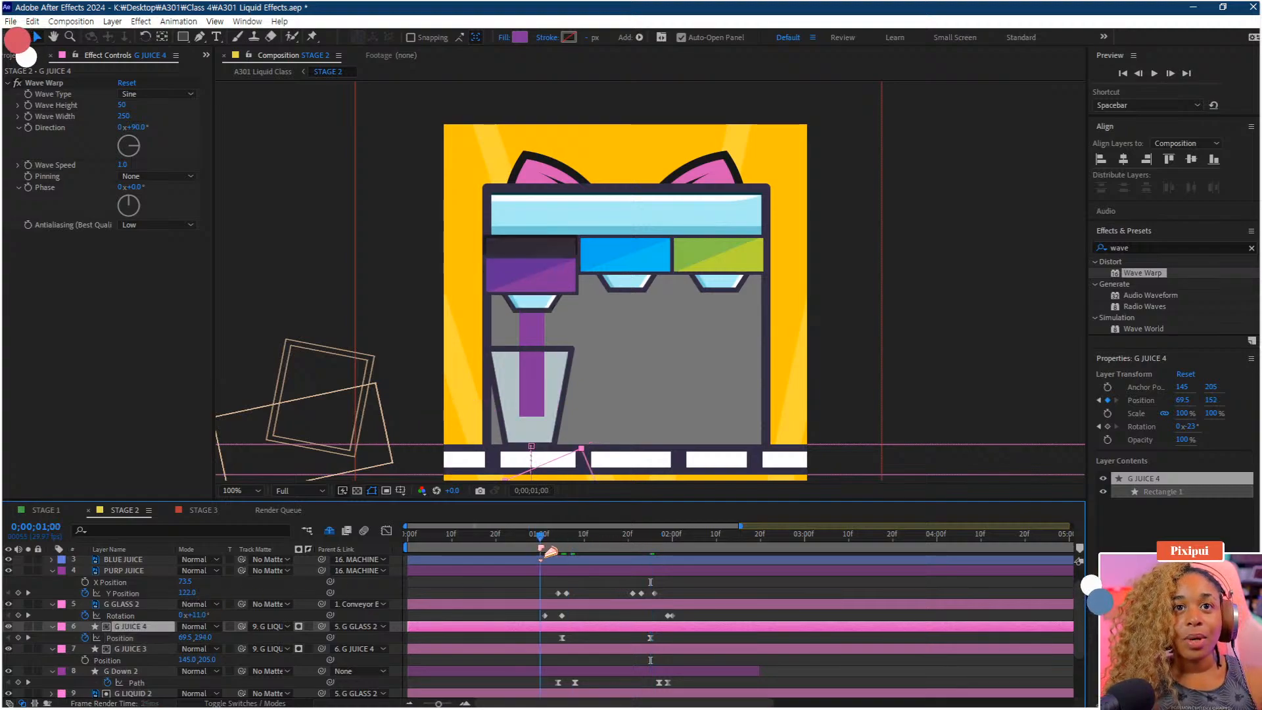
key(space)
key(space)
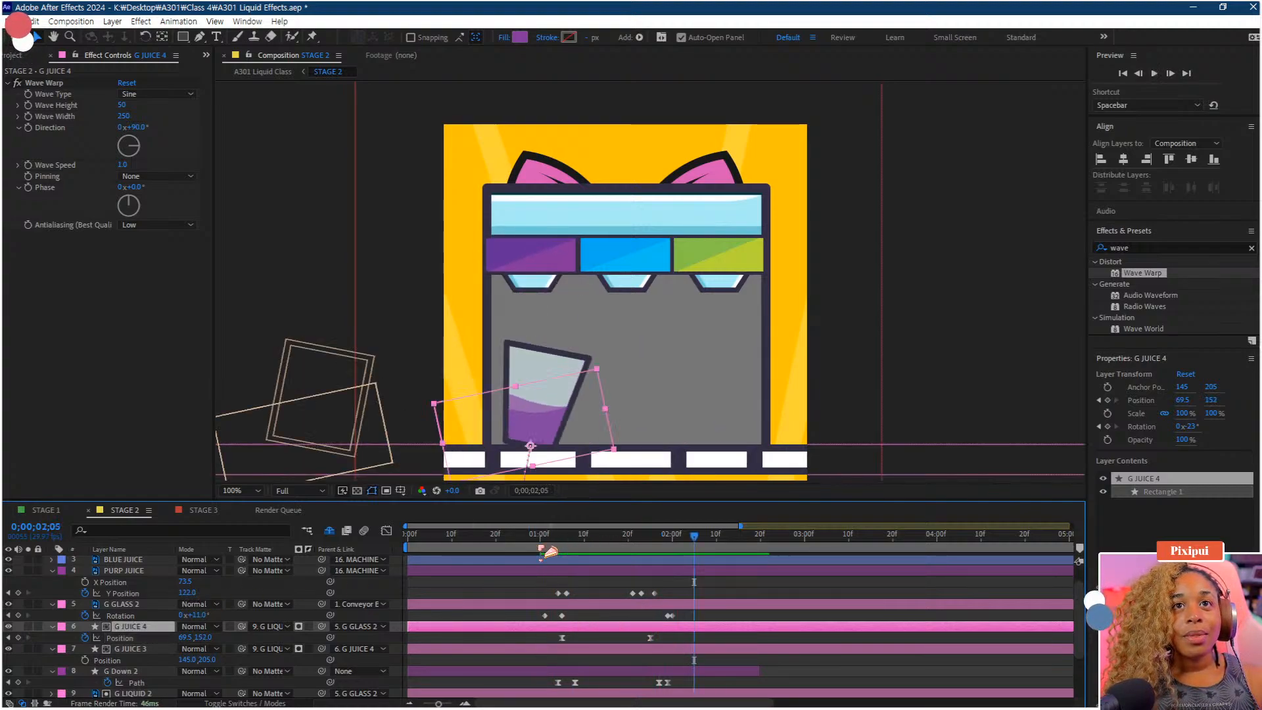
key(space)
key(space)
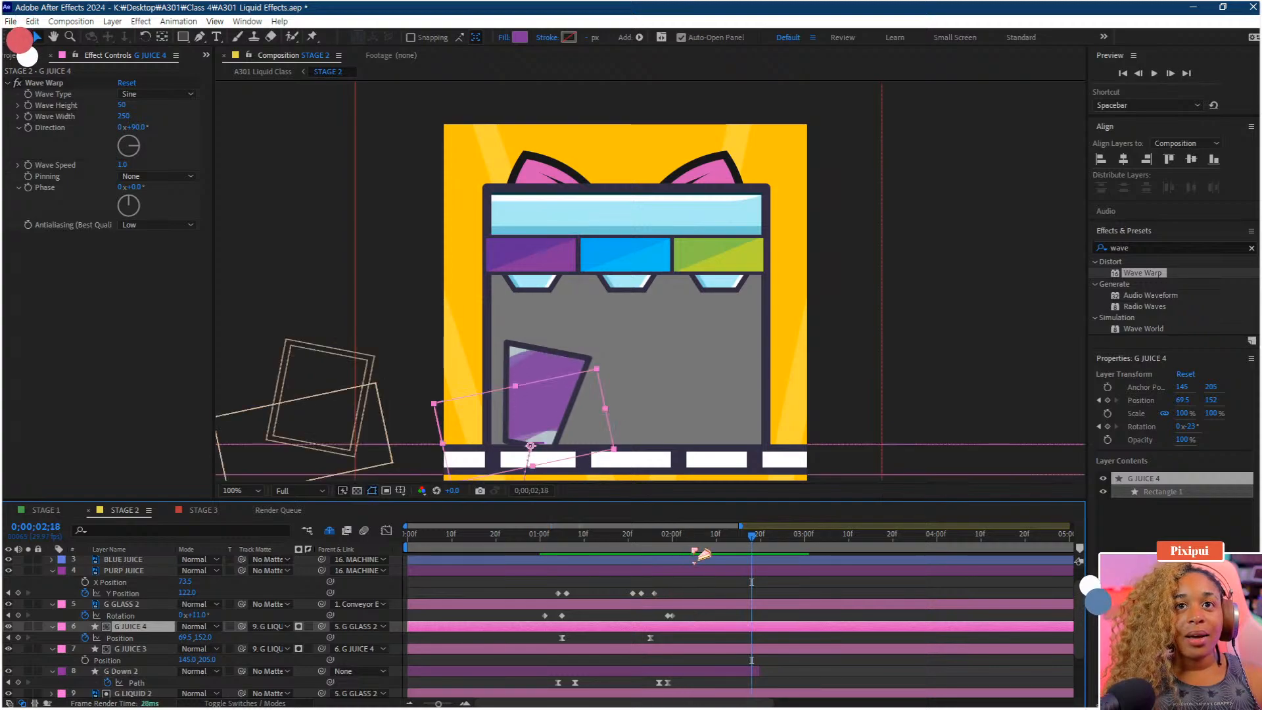
Set G JUICE 4's Position at 1;05 to 69.5, 313 and save the project
key(Home)
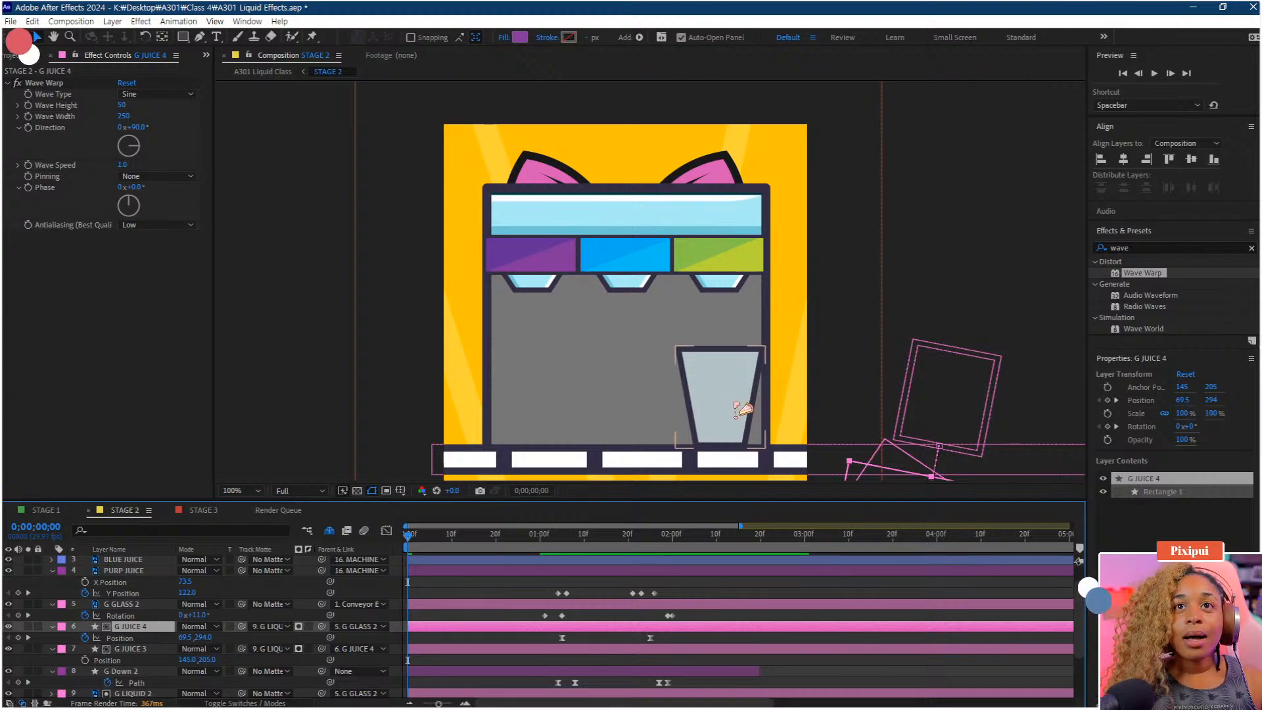
key(space)
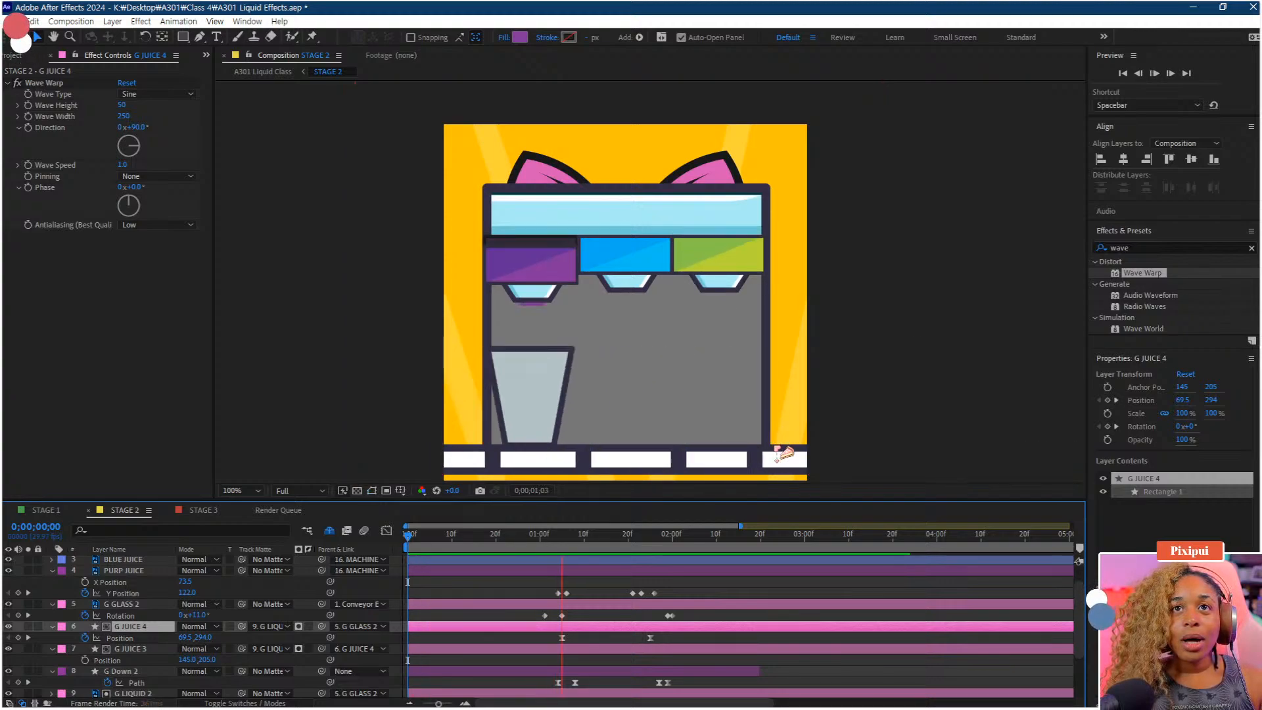
drag(671, 535, 561, 567)
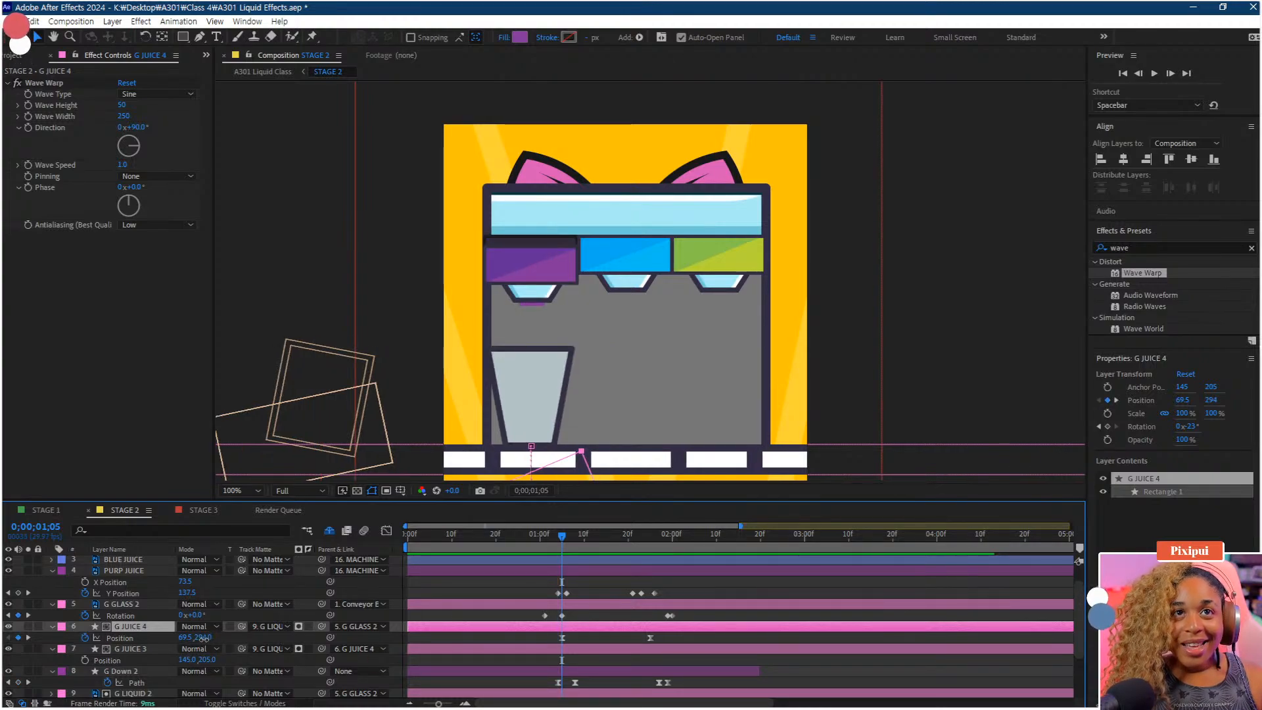
drag(203, 638, 213, 640)
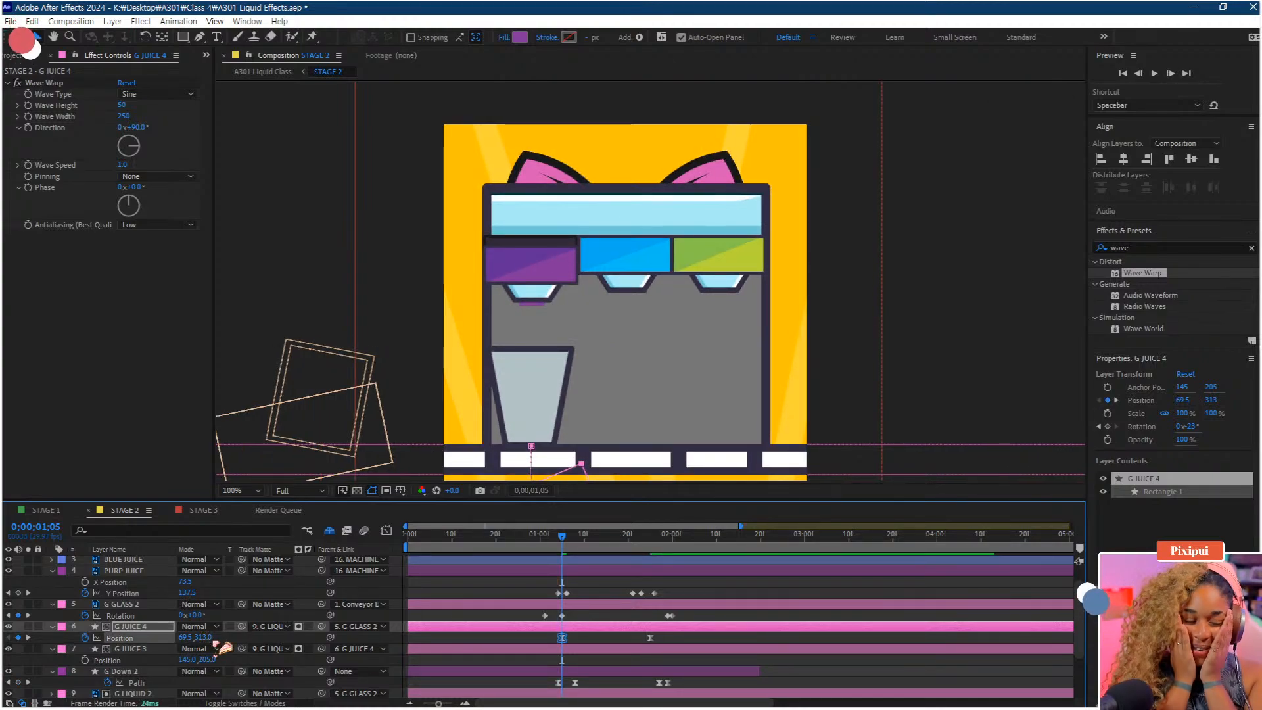
key(comma)
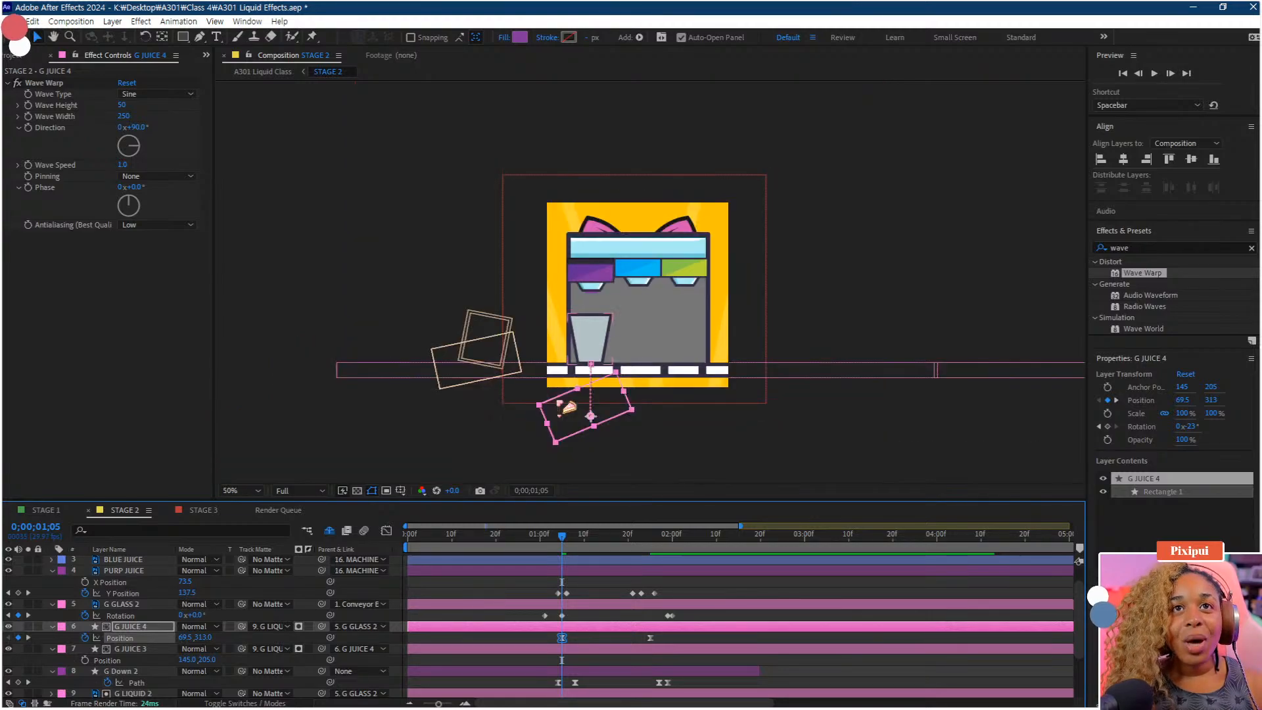
key(ctrl+s)
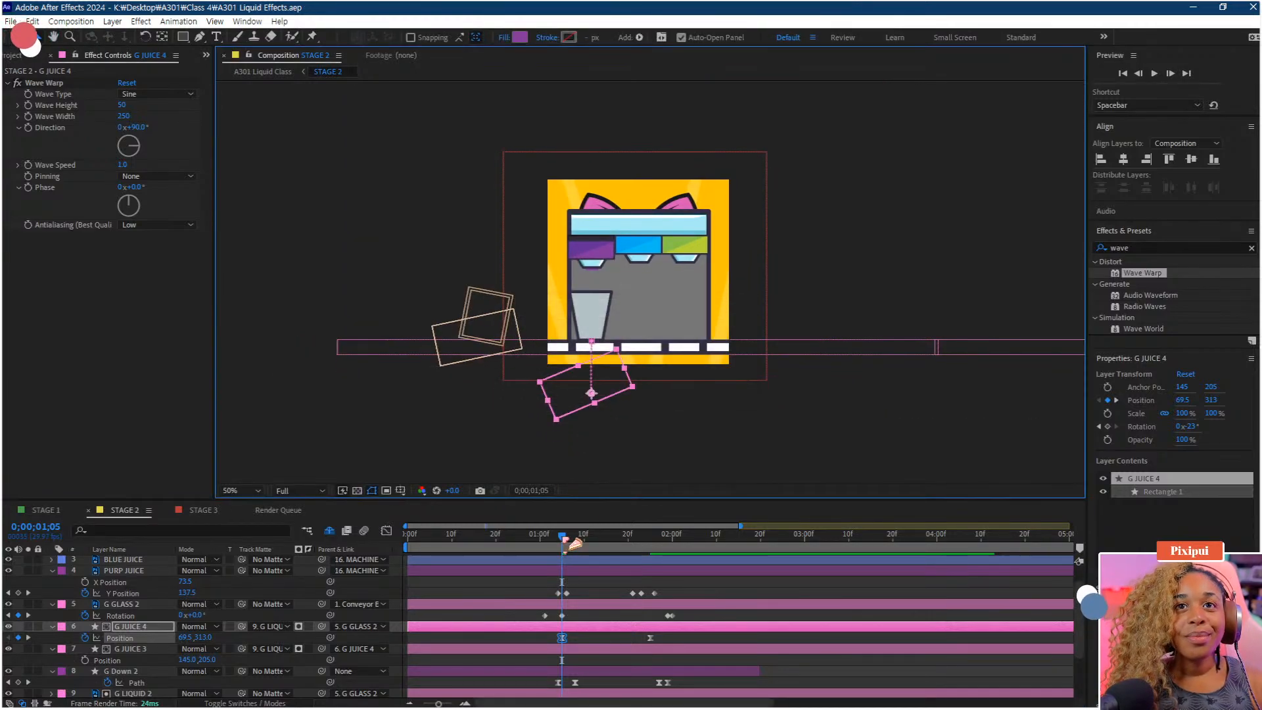
Preview the Stage 2 animation from the start, adjusting the viewer zoom
drag(567, 537, 351, 553)
drag(652, 381, 645, 352)
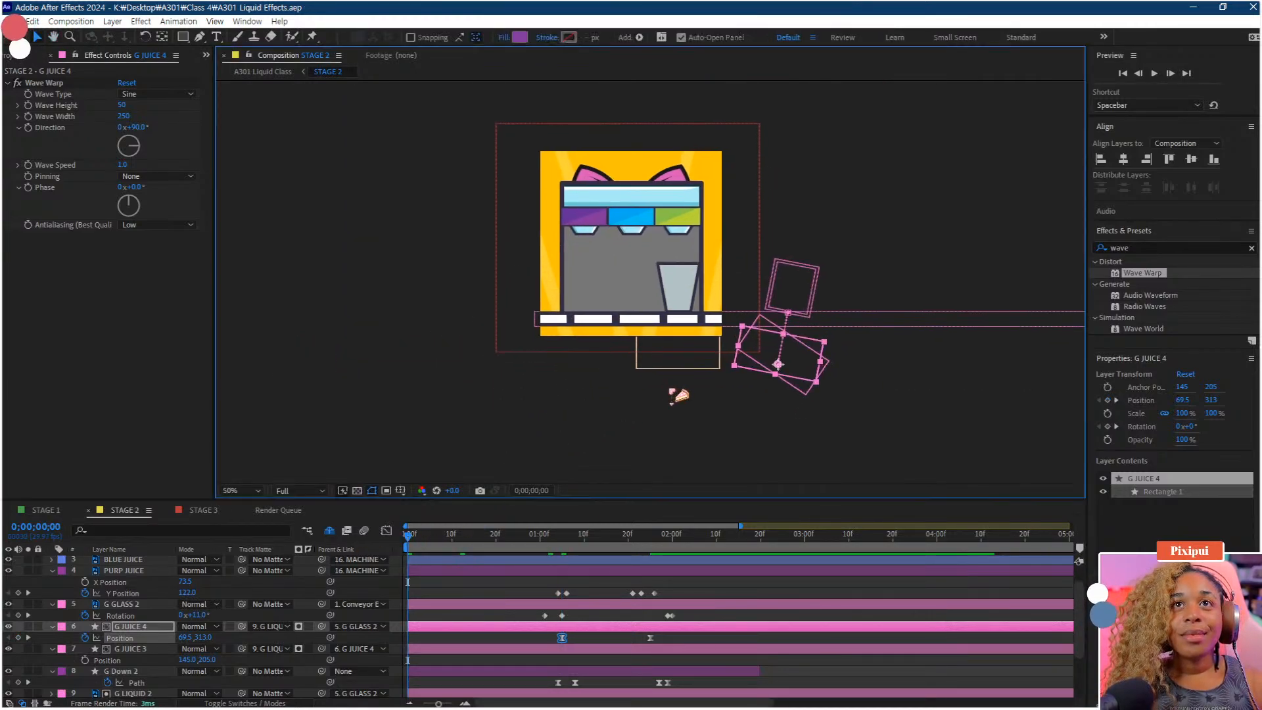
drag(672, 387, 664, 423)
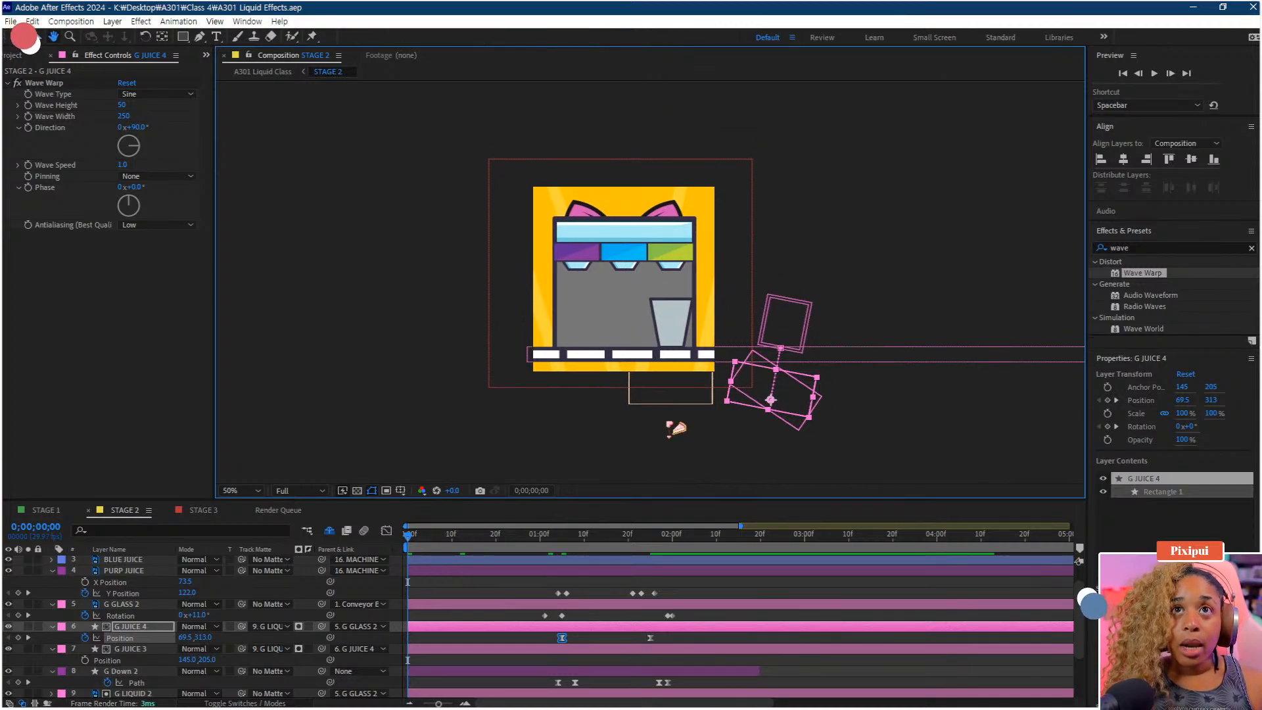
key(period)
key(period)
key(comma)
key(space)
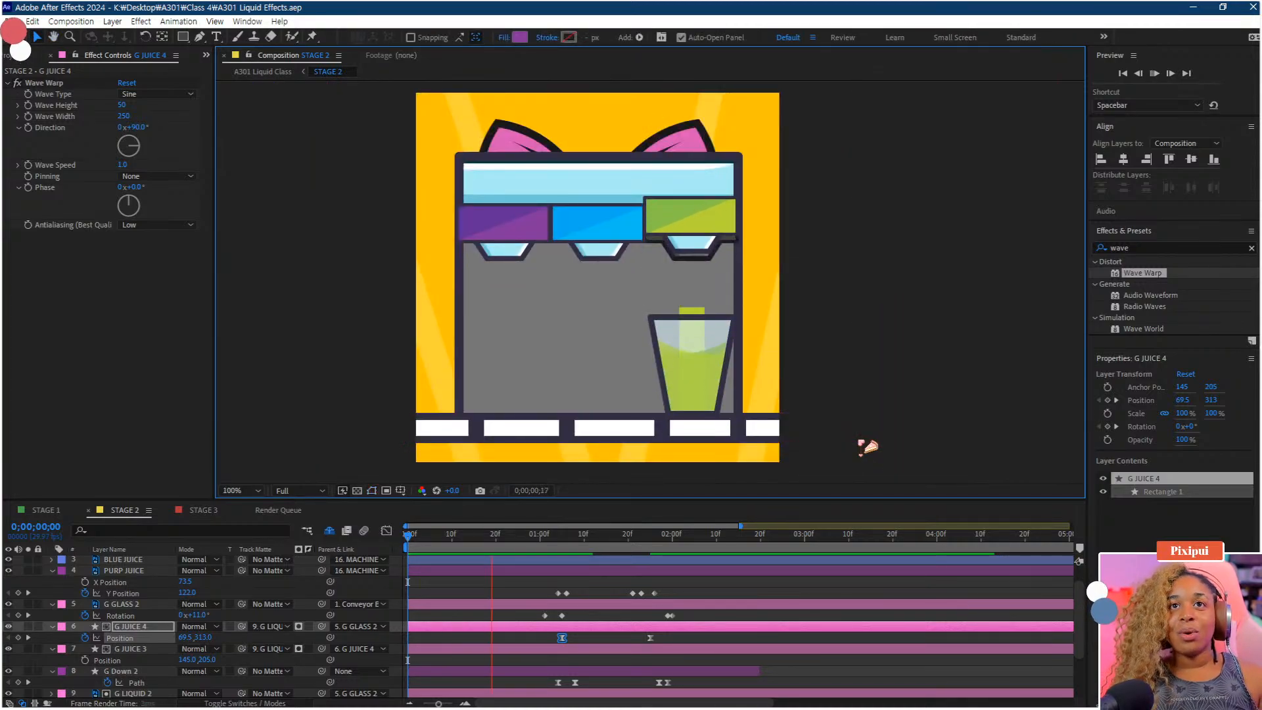
key(space)
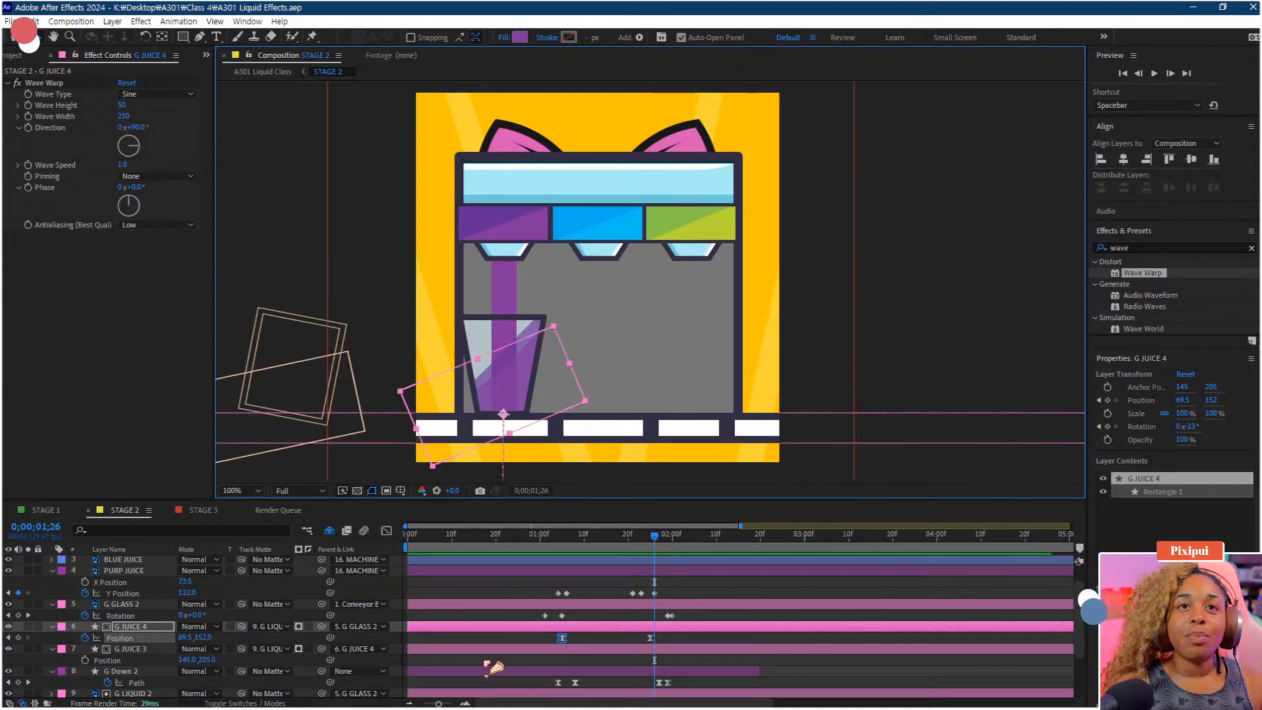
Shift G Down 2's later Path keyframes slightly earlier to about 1;25 and preview
click(158, 676)
click(660, 683)
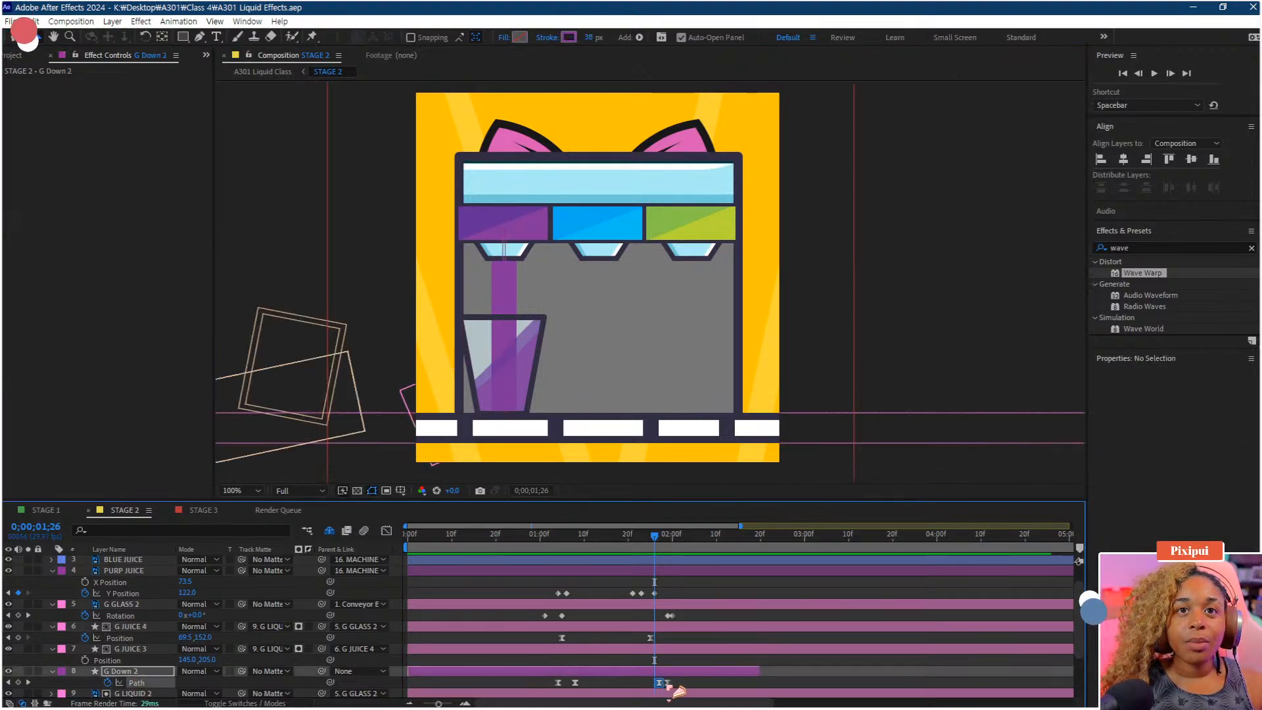
drag(660, 683, 649, 683)
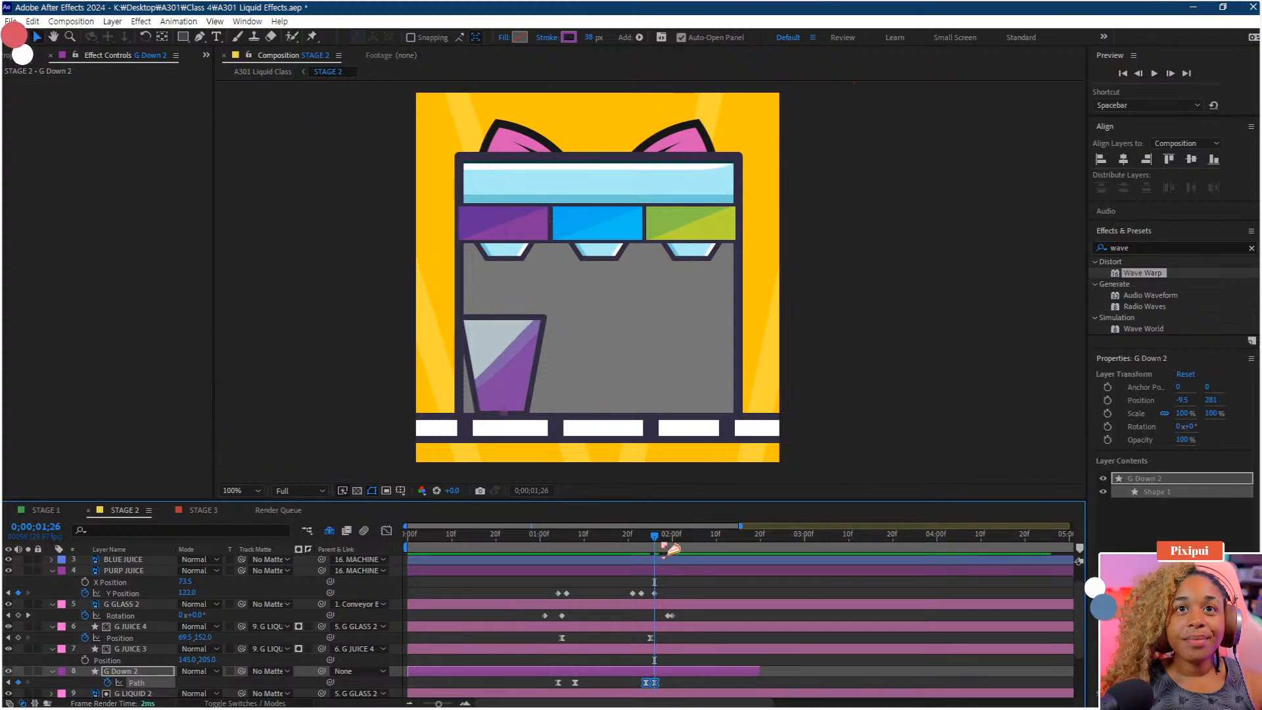
click(626, 543)
key(space)
key(space)
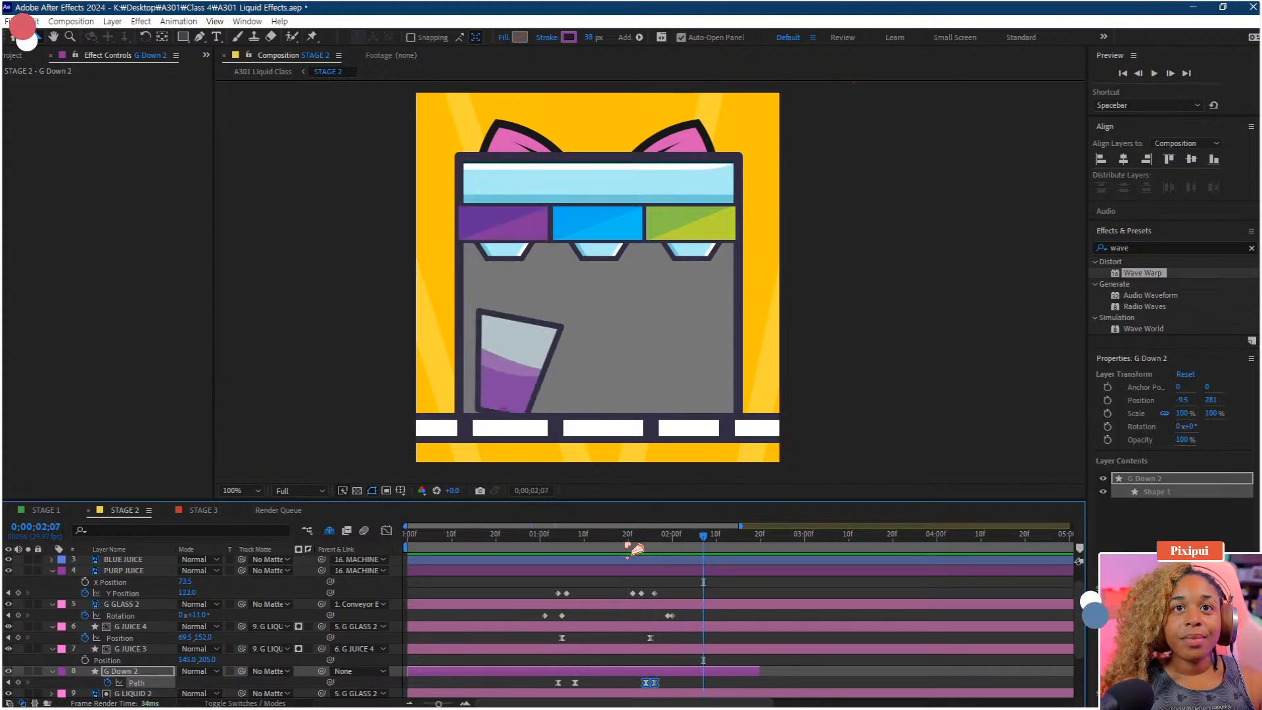
click(677, 544)
click(688, 546)
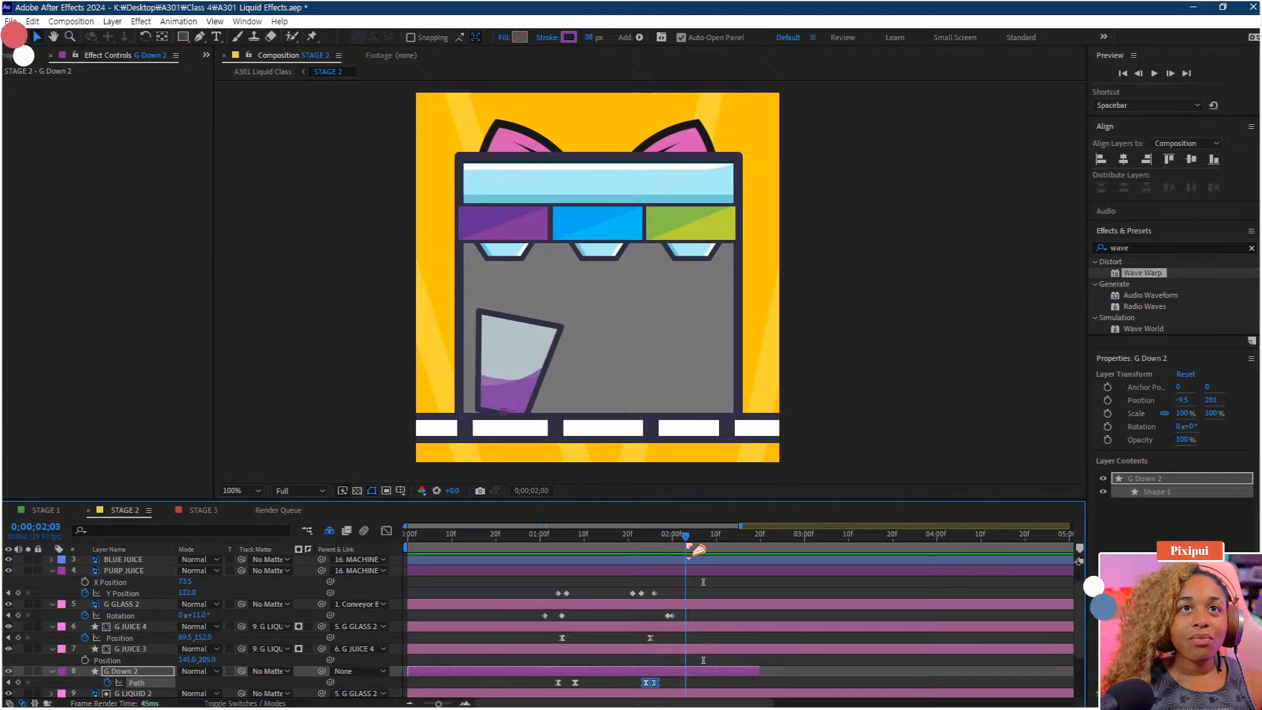
Add Conveyor Belt Position keyframes that slide the belt to -7.5, 510, timed around 2;00
scroll(498, 615, up, 2)
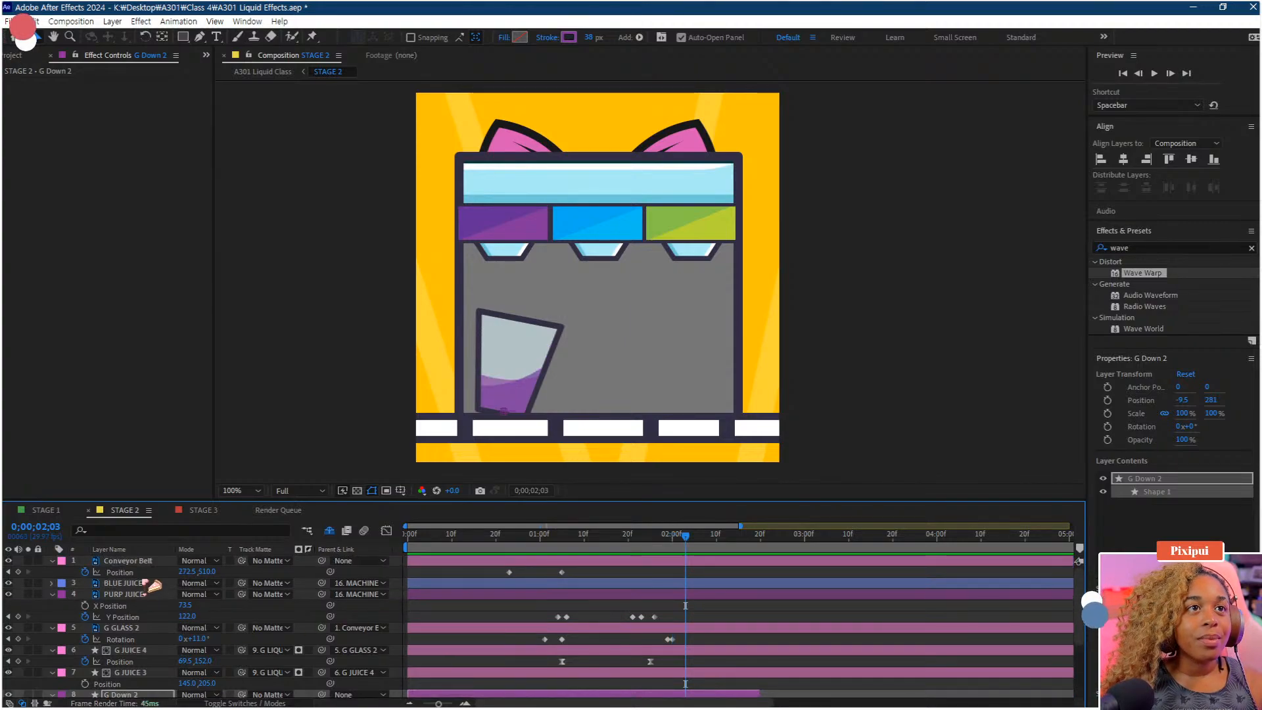
click(150, 572)
click(561, 572)
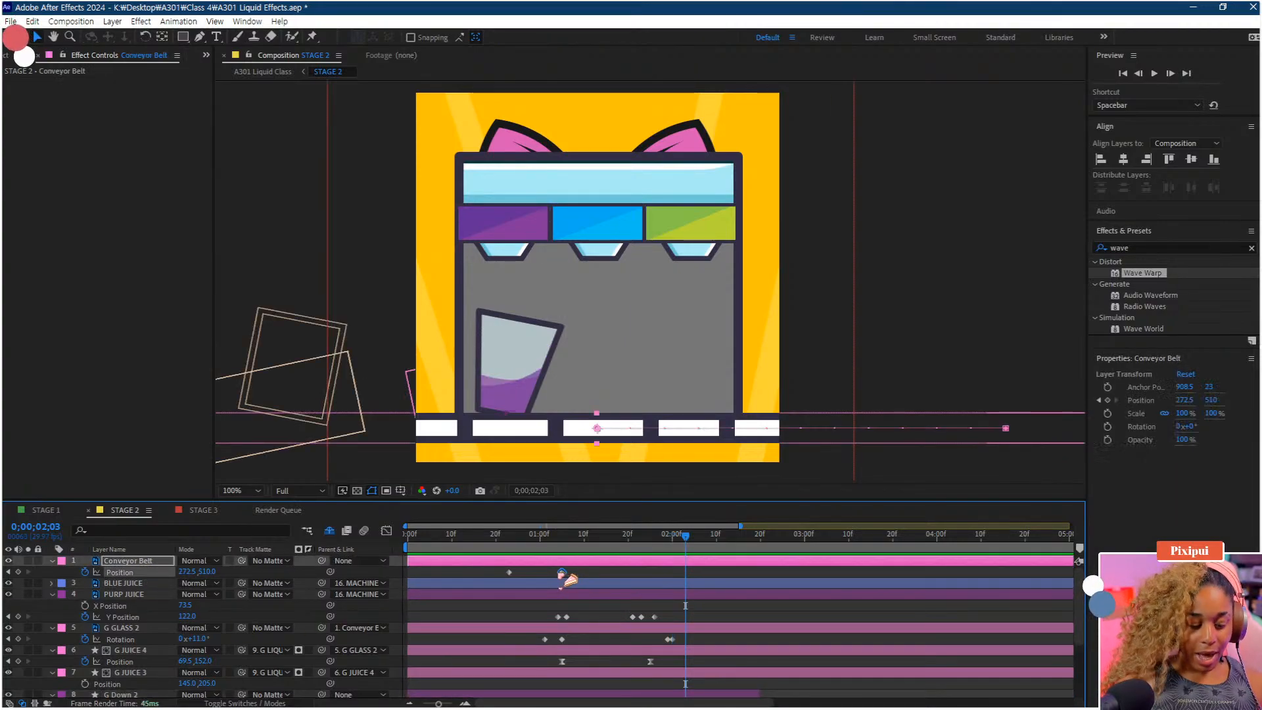
drag(687, 573, 660, 572)
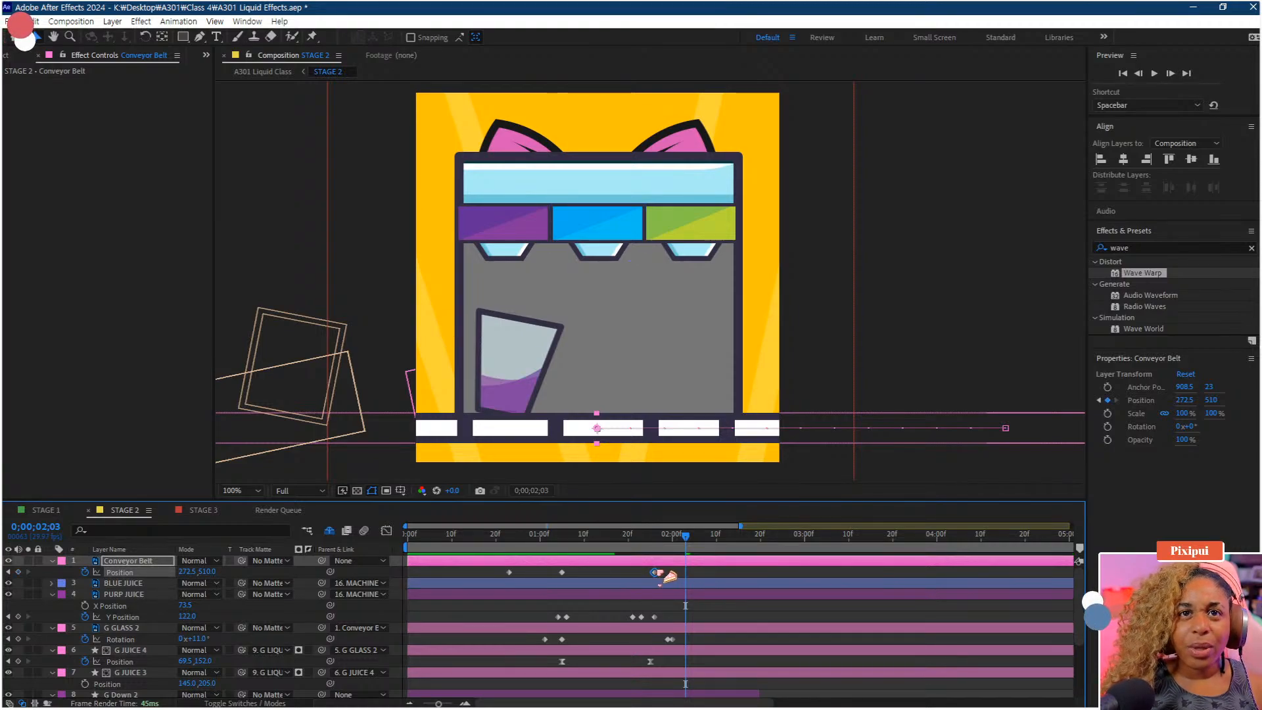
drag(188, 572, 7, 577)
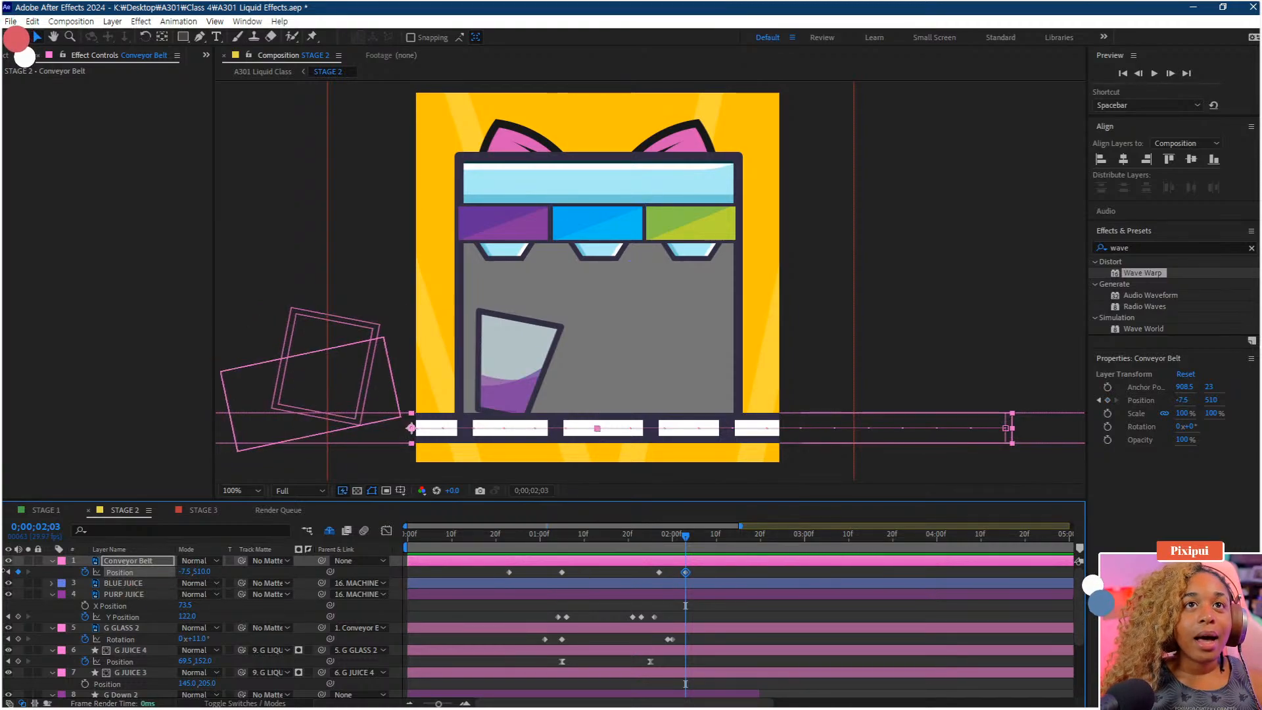
drag(672, 547, 665, 549)
scroll(680, 608, up, 3)
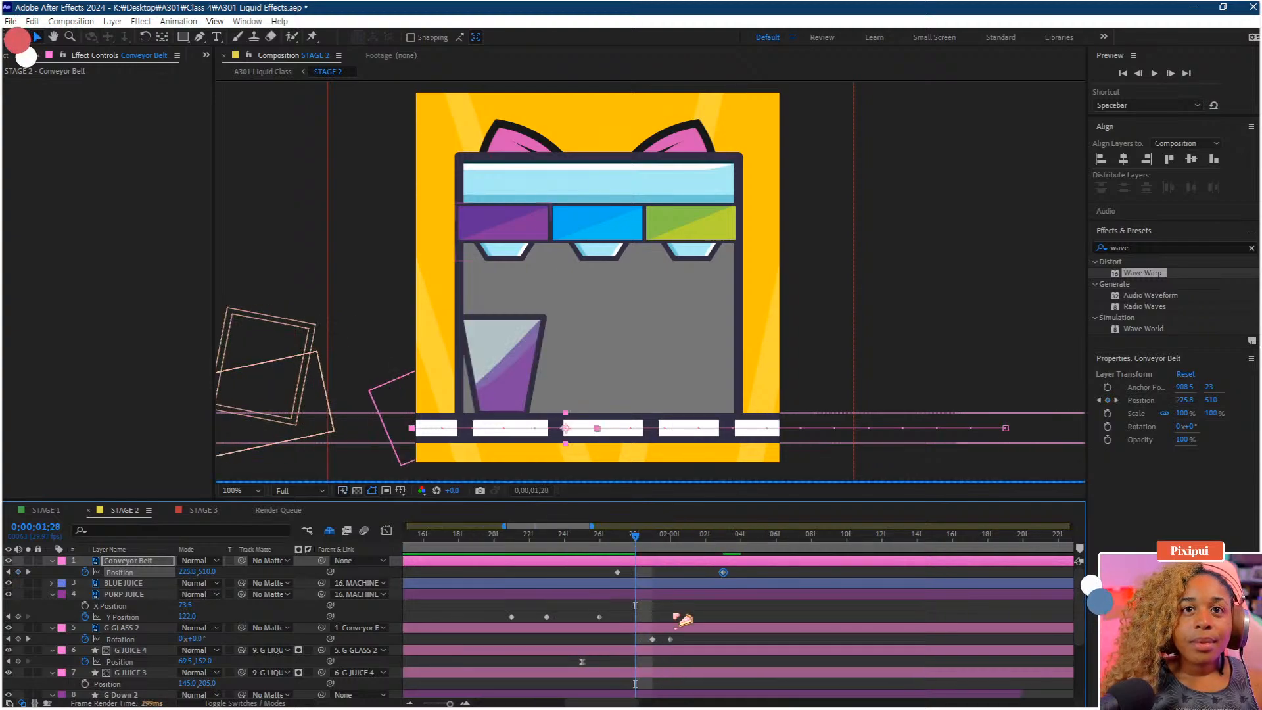
drag(726, 574, 670, 548)
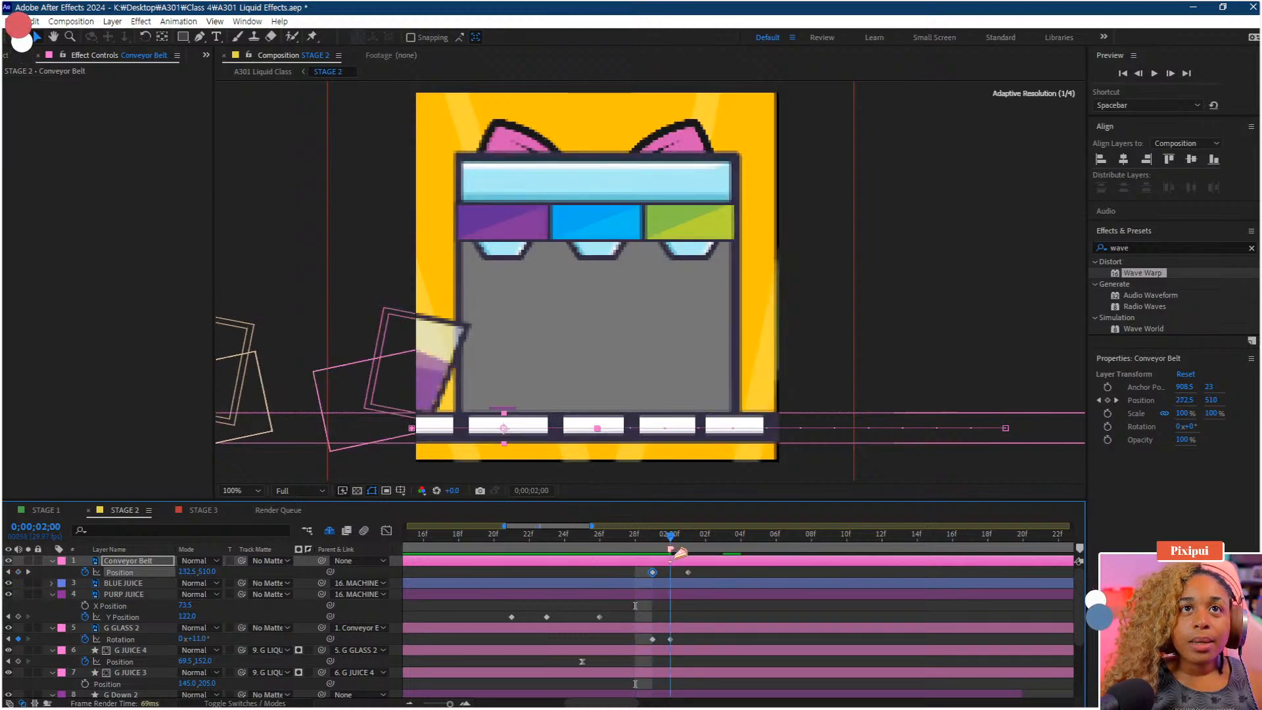
Trim G Down 2's out point to the current time at 2;00
scroll(680, 639, down, 3)
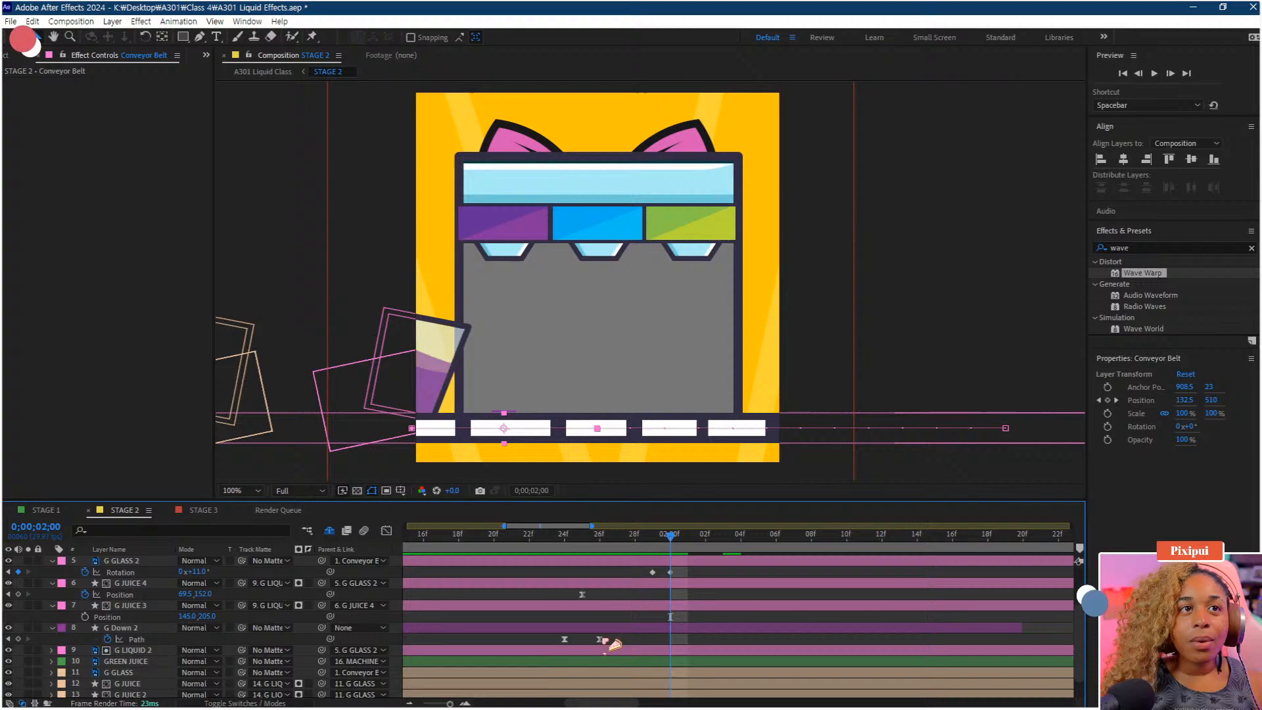
click(125, 629)
key(alt+])
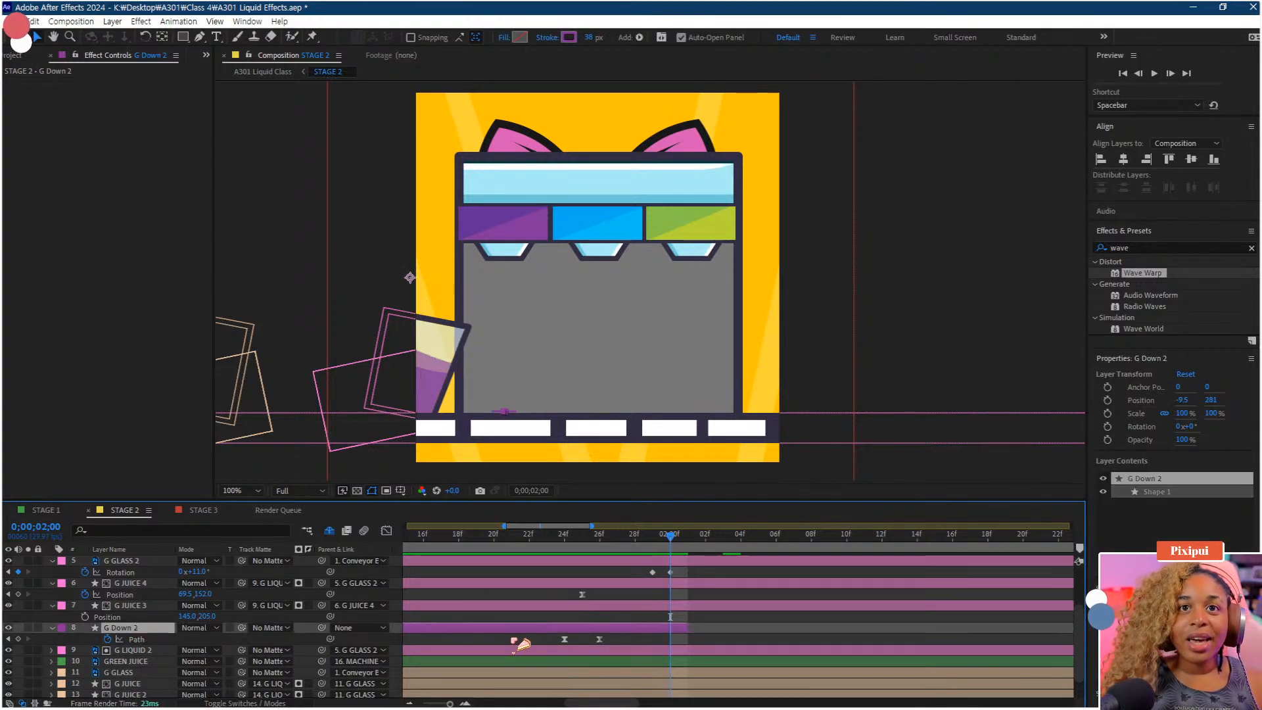
Nudge G Down 2's layer end slightly earlier and preview the Stage 2 animation from the start
drag(678, 629, 660, 622)
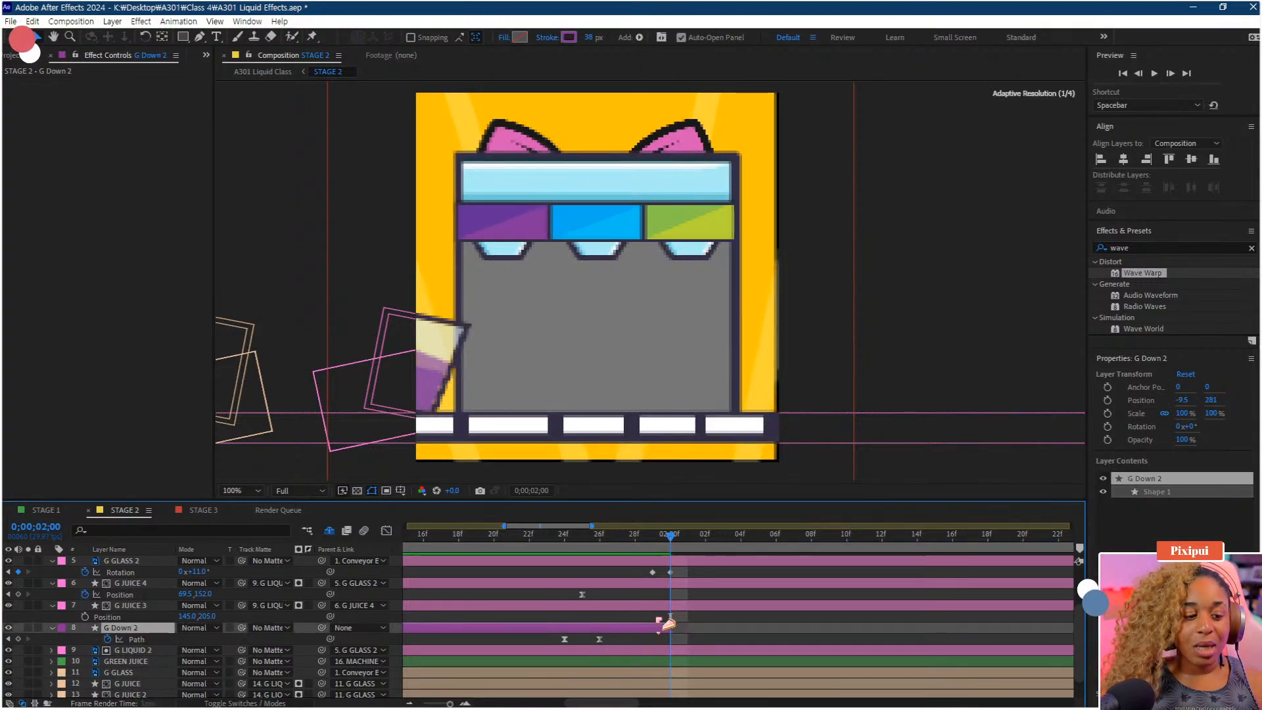
scroll(659, 609, down, 5)
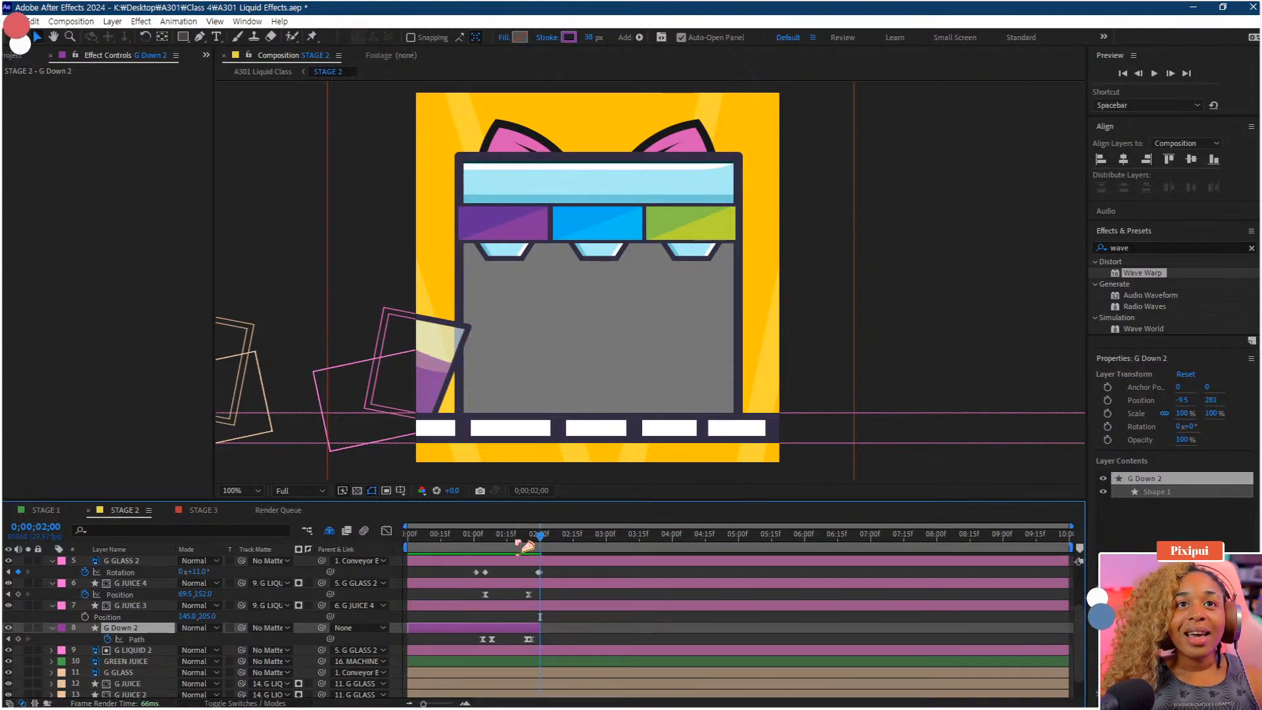
drag(517, 539, 295, 558)
key(space)
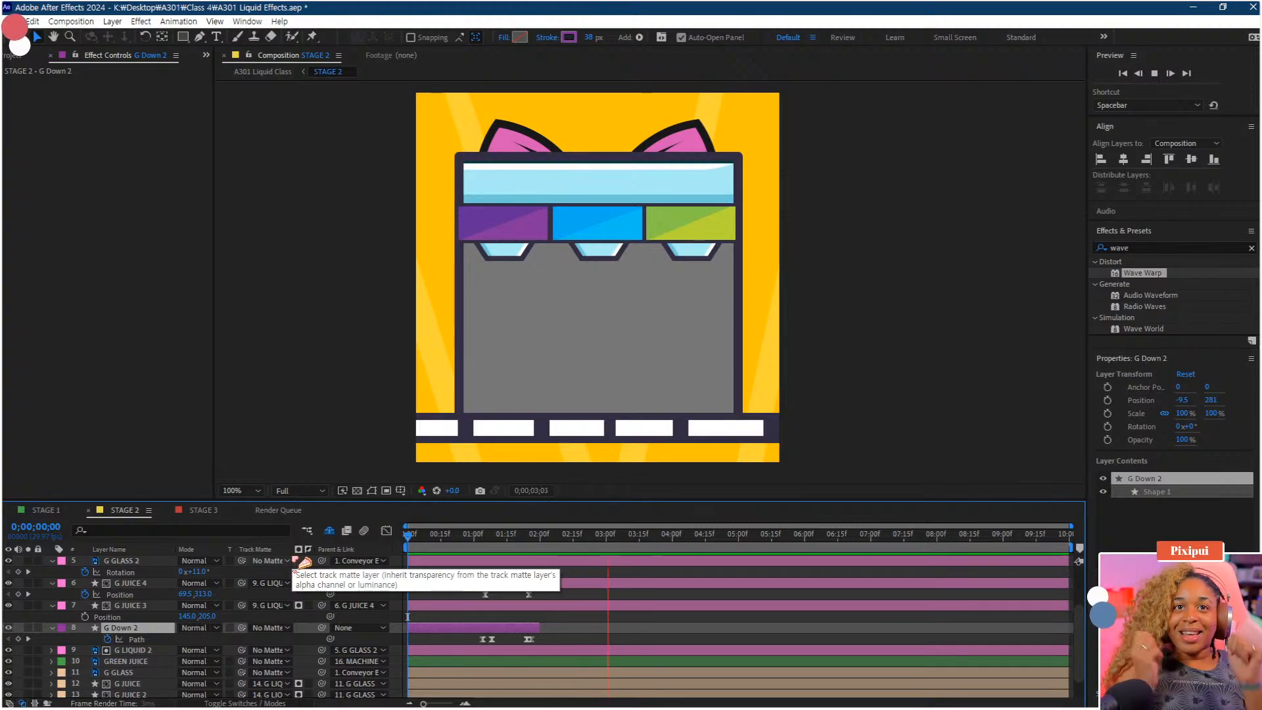
key(space)
scroll(535, 621, up, 5)
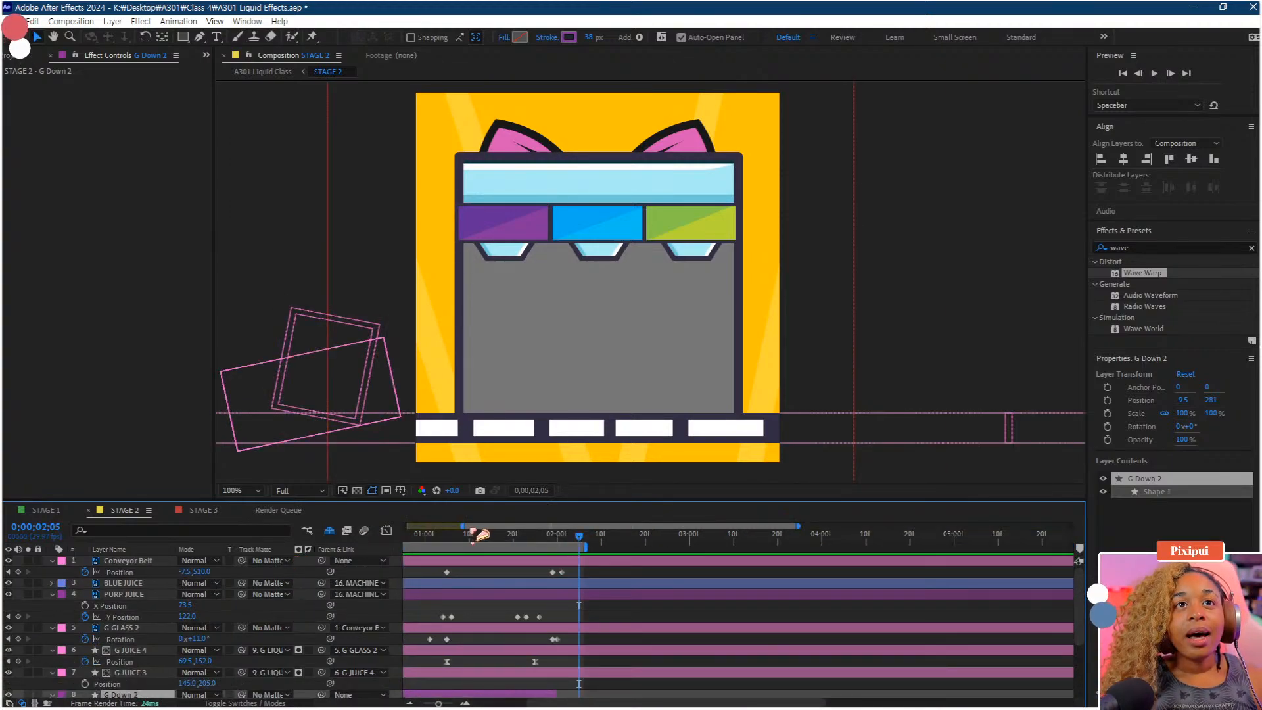
drag(464, 526, 328, 540)
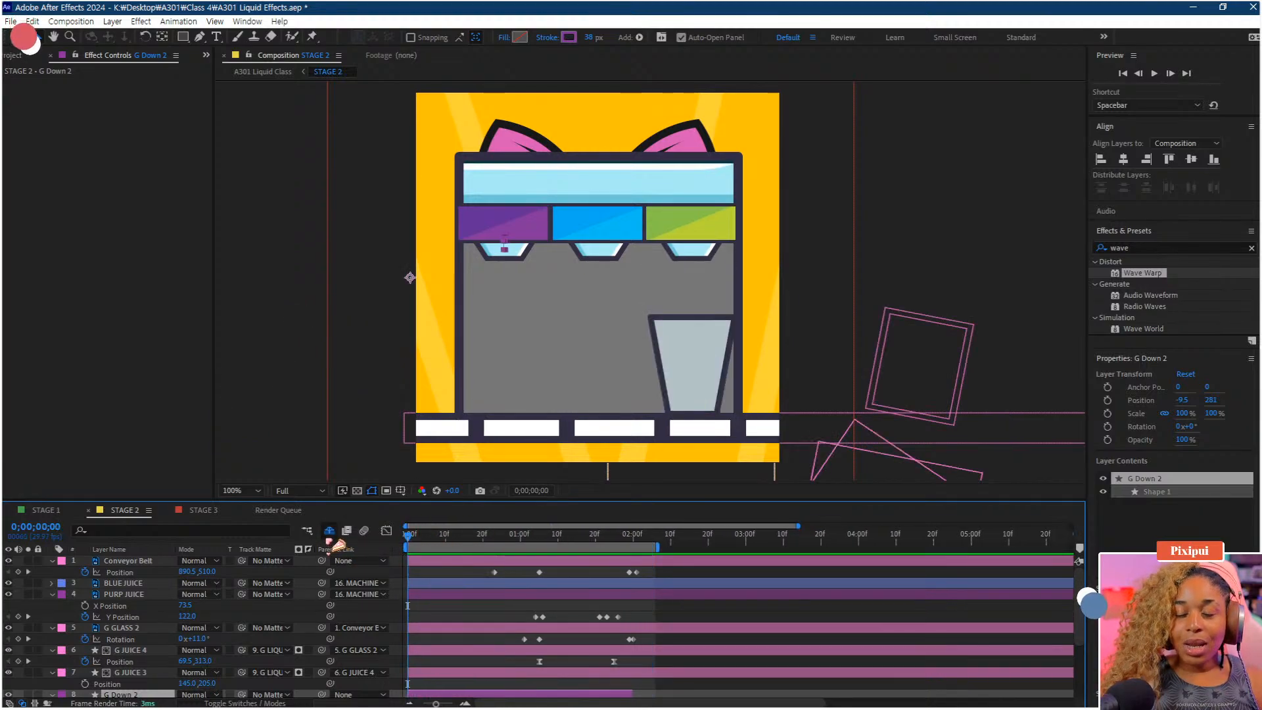
key(space)
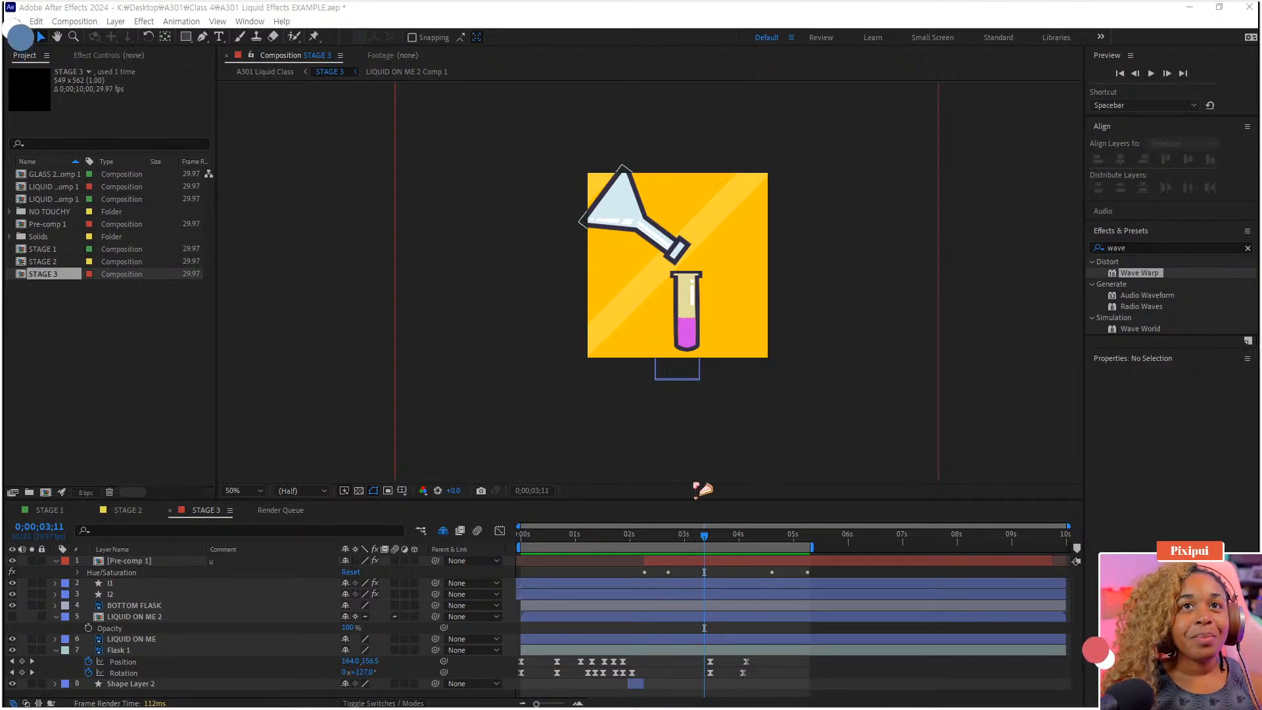
Play the Stage 3 example animation from the start
drag(602, 533, 463, 543)
key(space)
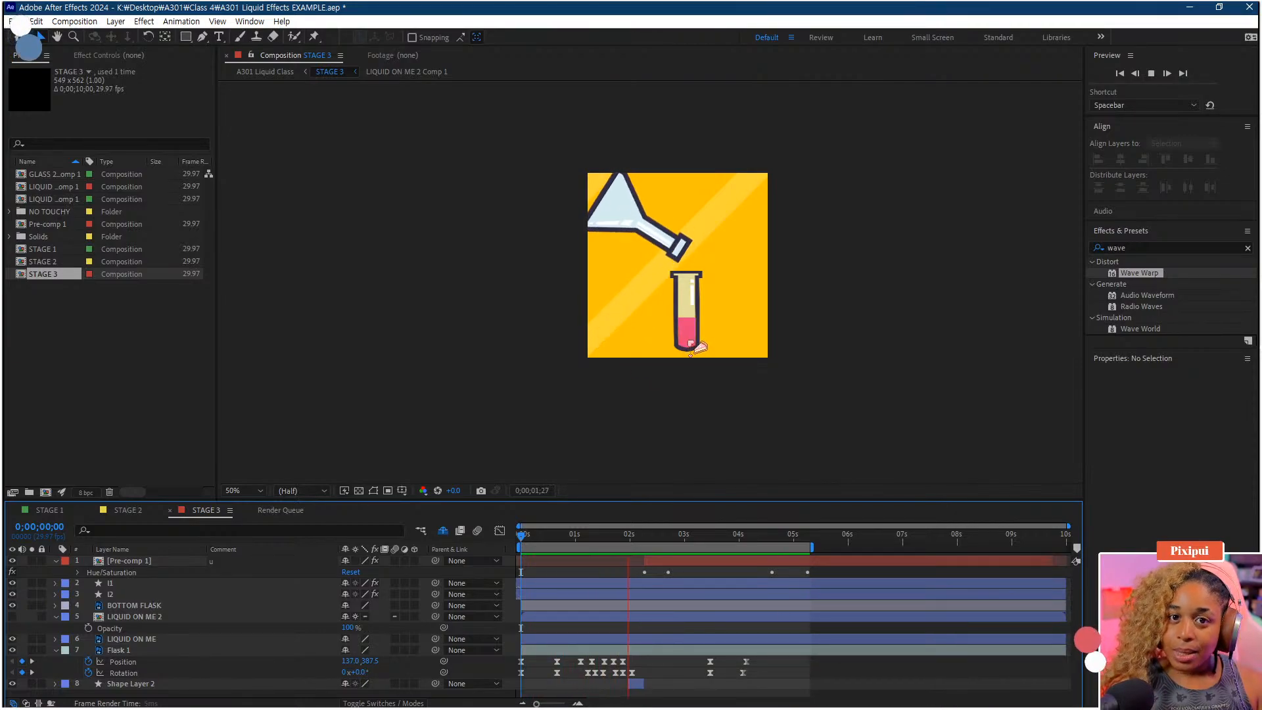
Try reshaping Flask 1's motion path curve with the Convert Vertex tool, then undo it
click(202, 37)
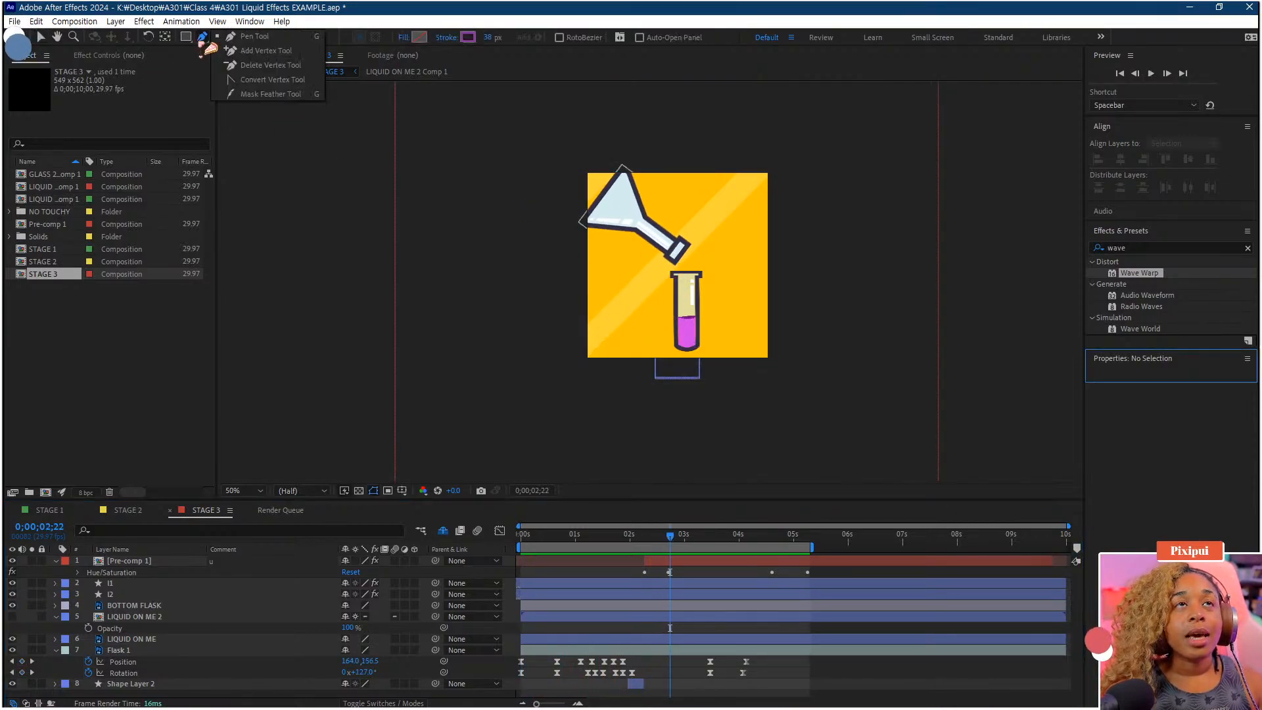
click(244, 82)
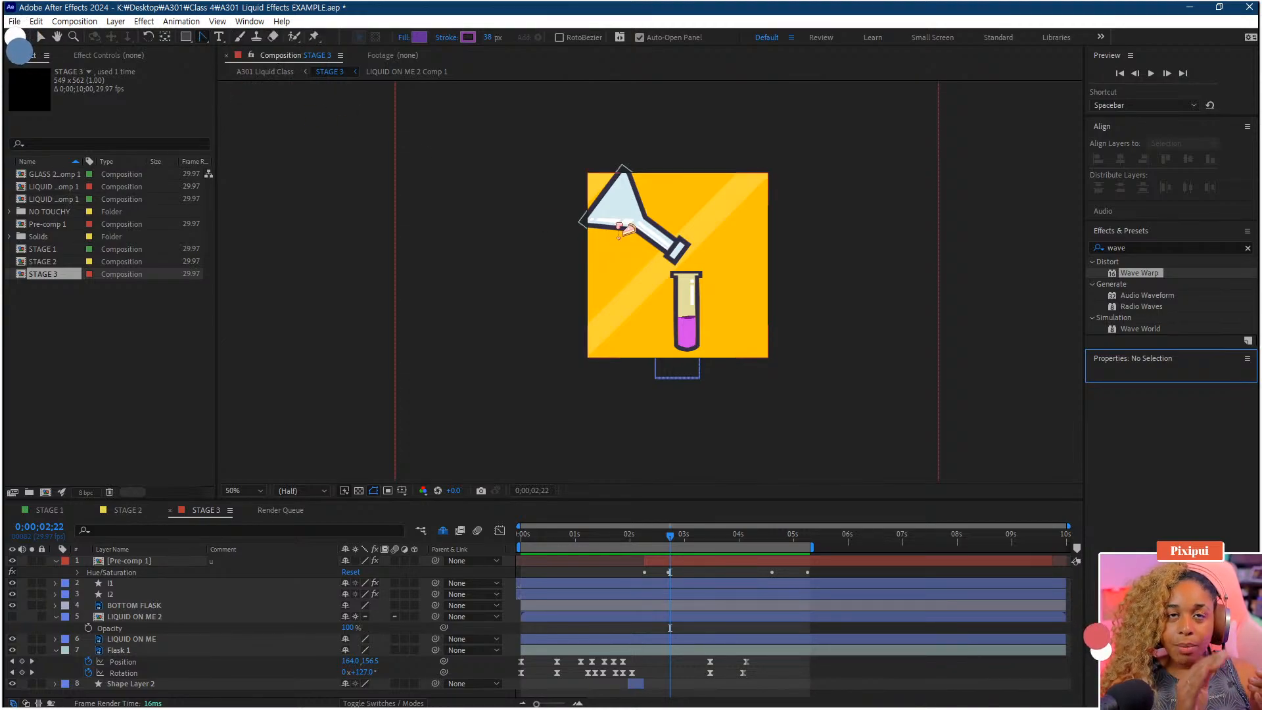
click(625, 230)
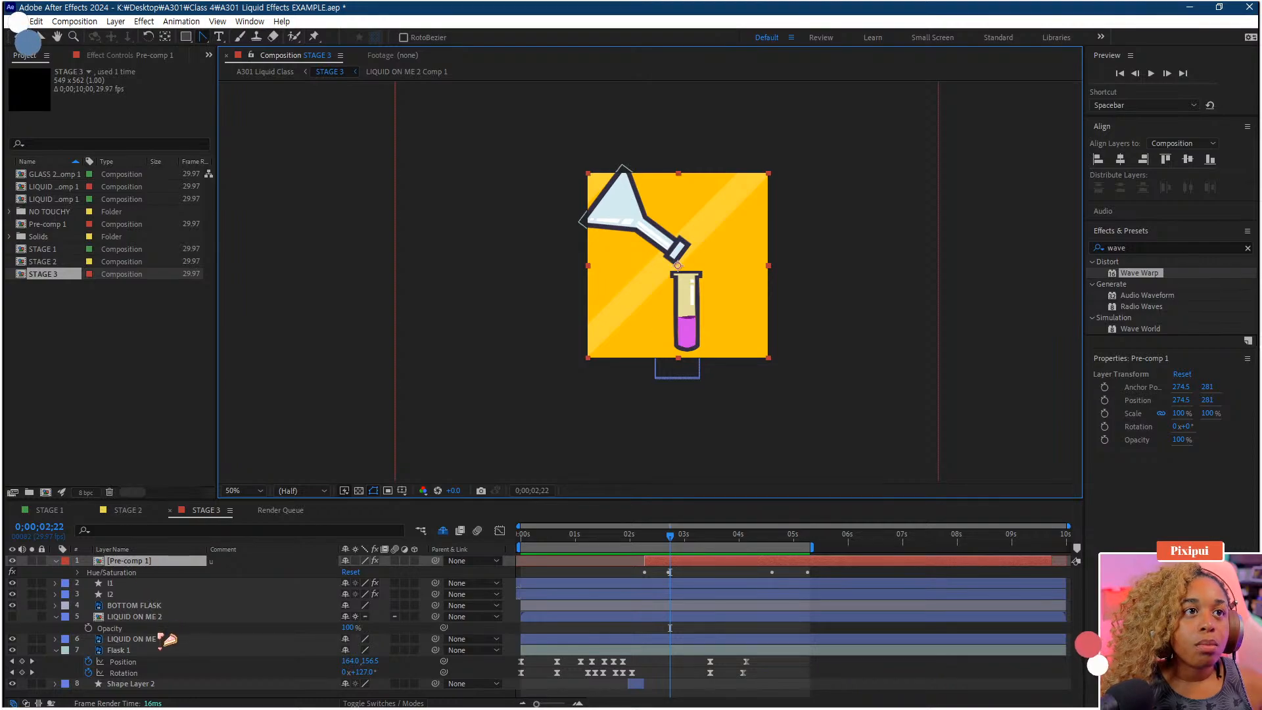
click(143, 650)
key(/)
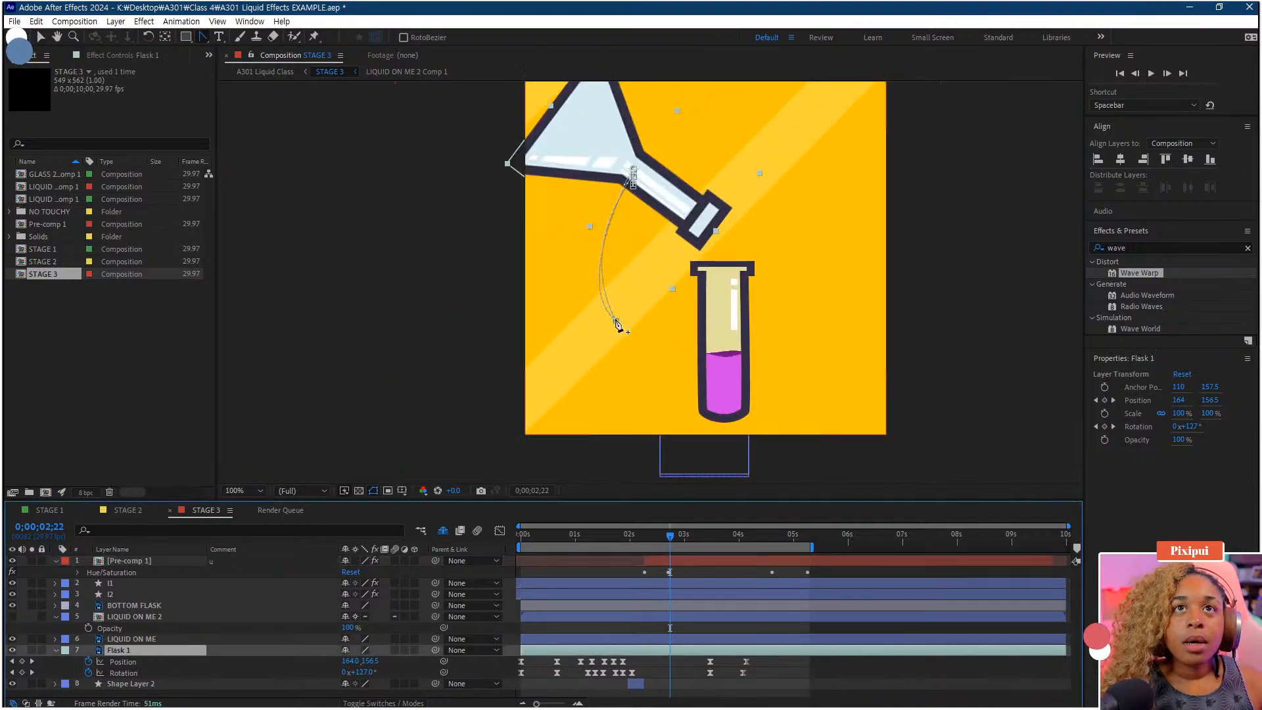
drag(616, 321, 705, 310)
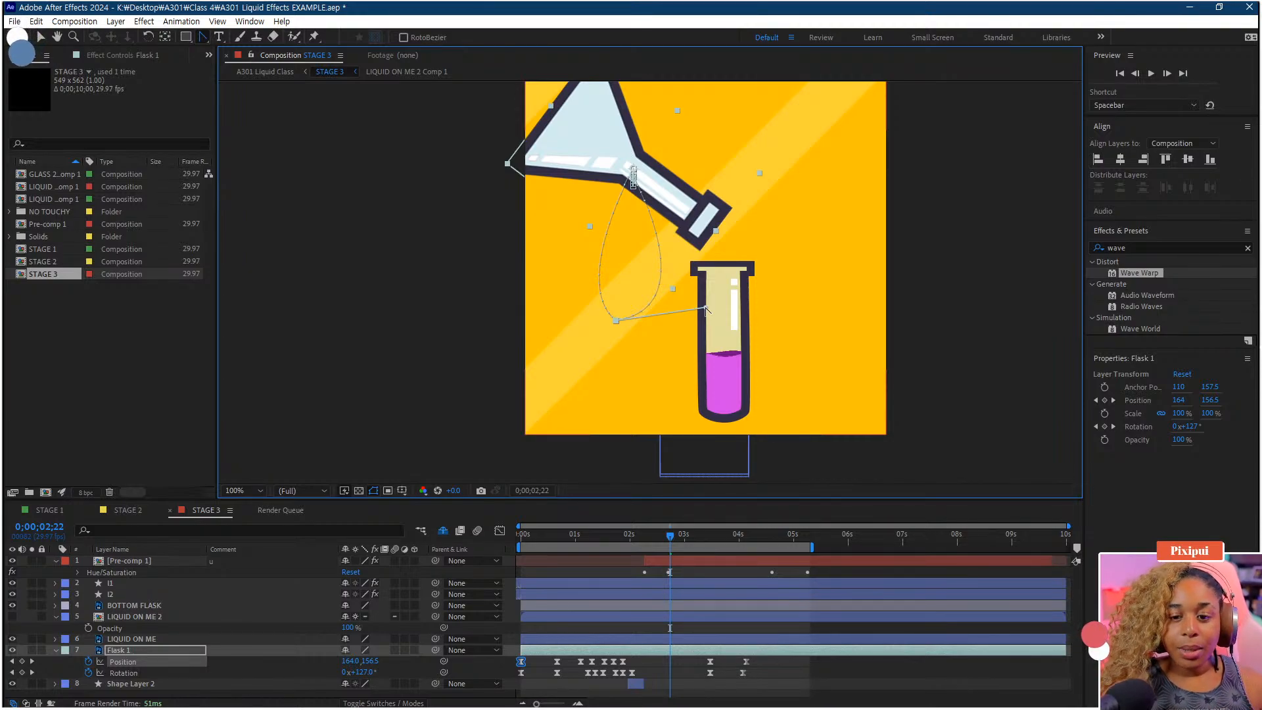
key(ctrl+z)
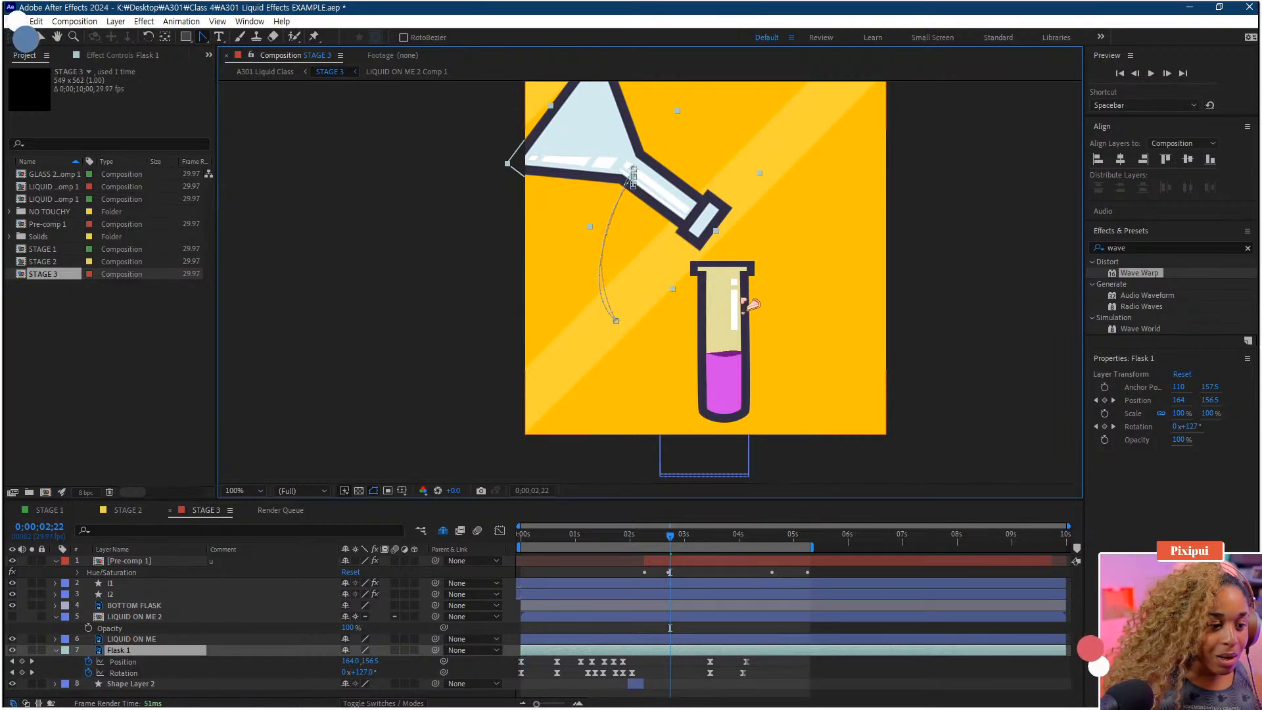
key(comma)
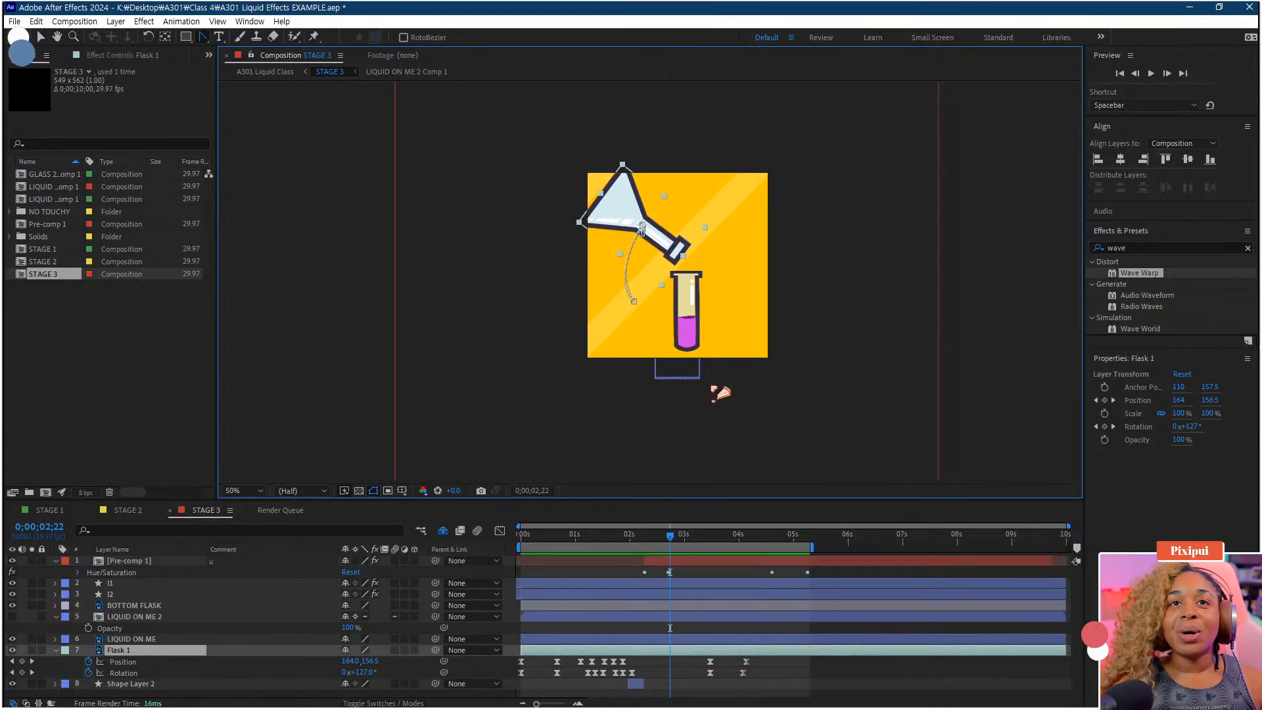
Replay the Stage 3 flask pour from the beginning and deselect all layers
drag(670, 547, 494, 550)
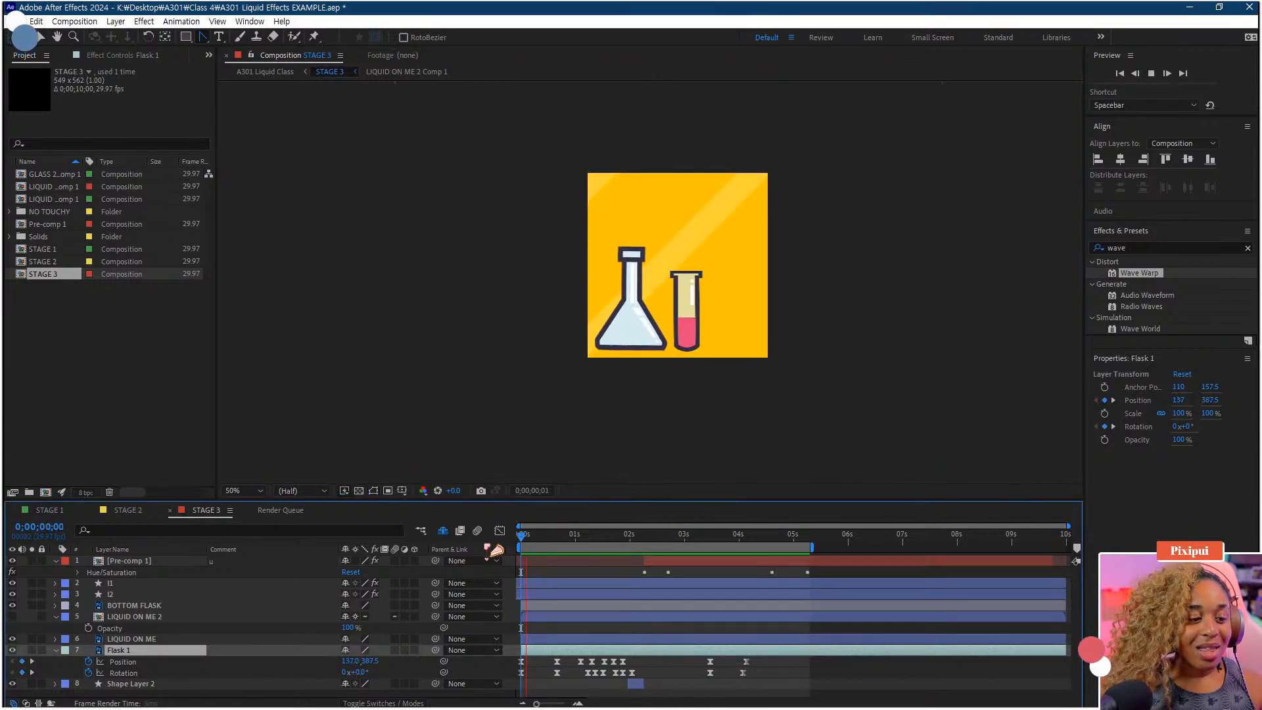
key(space)
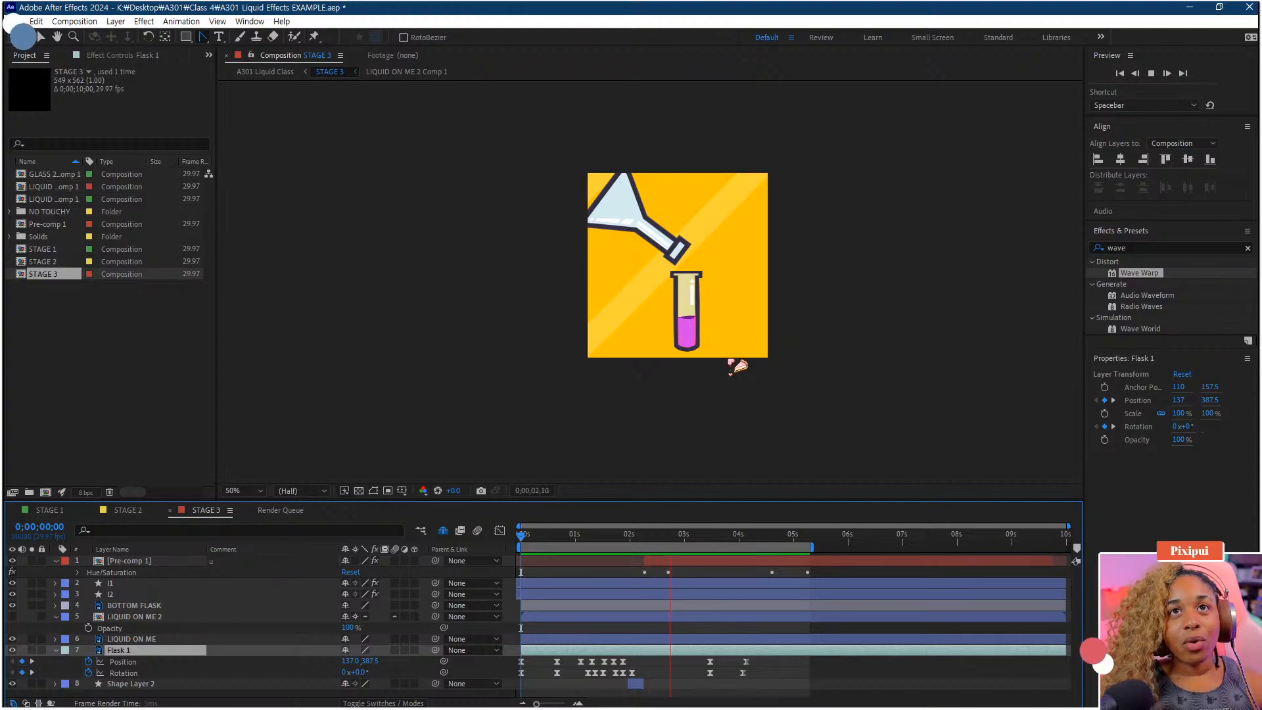
key(space)
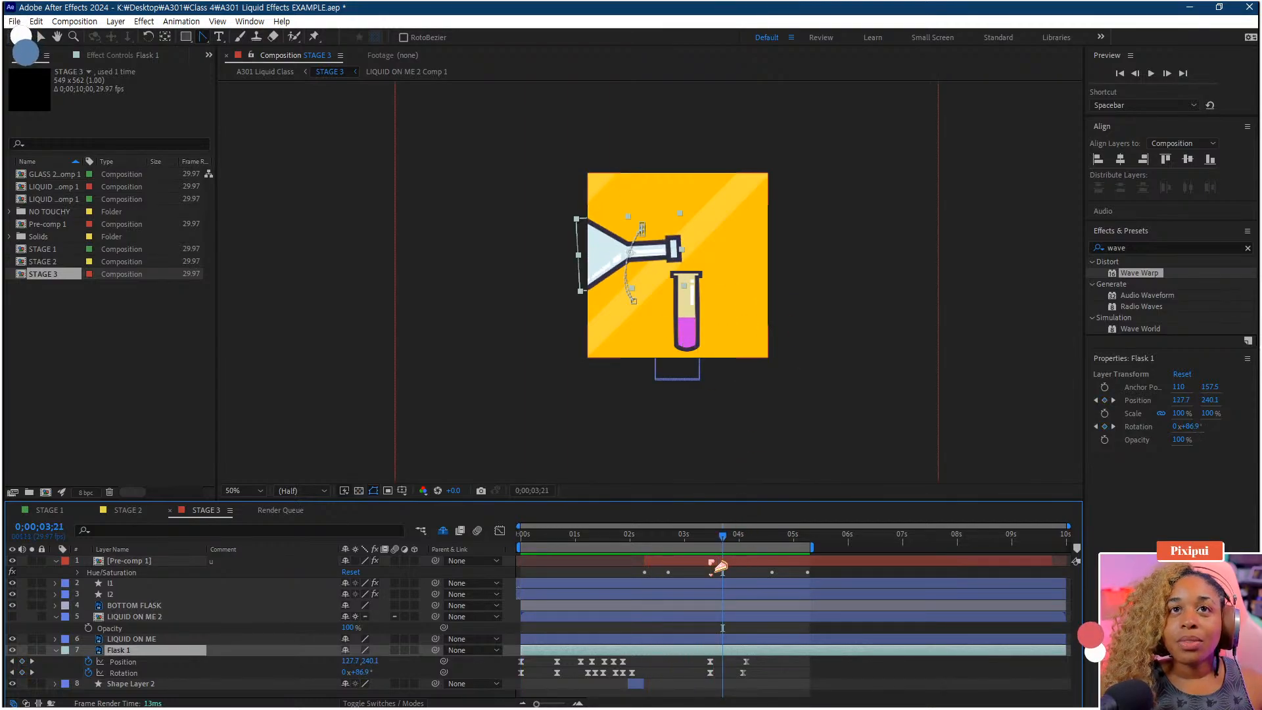
key(v)
click(966, 391)
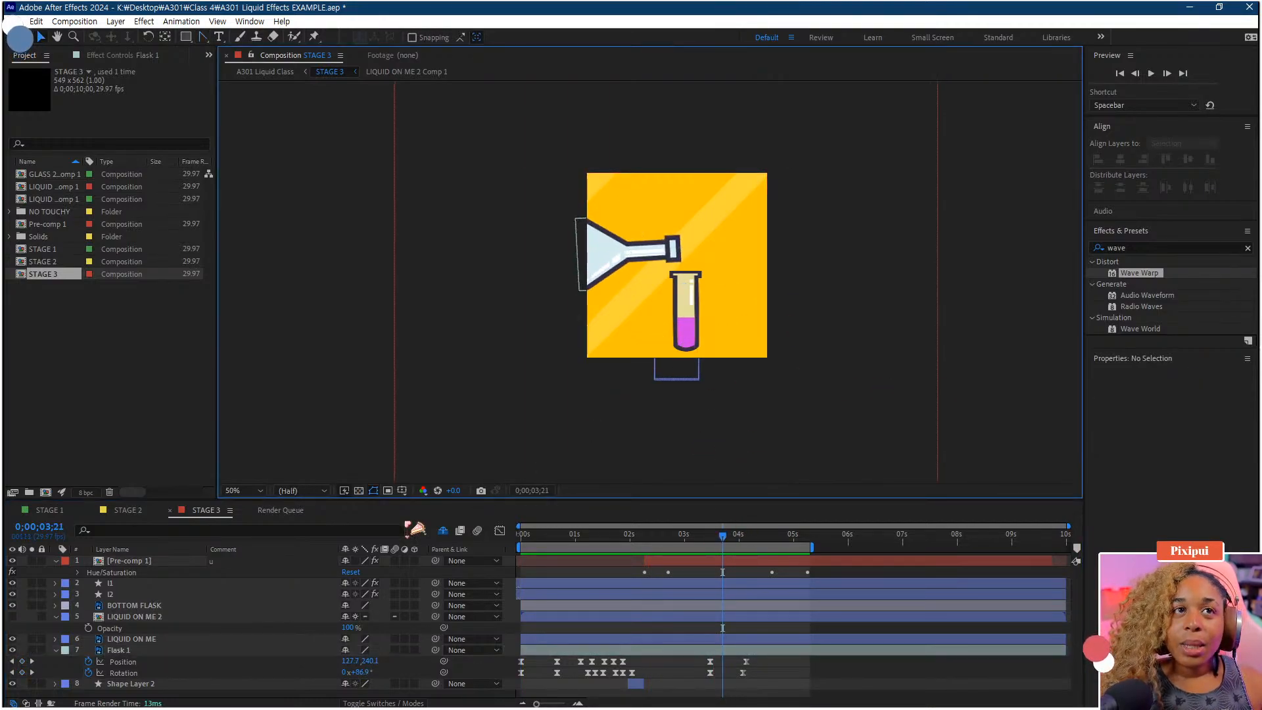
Examine the l1 layer's Wave Warp and Wave Warp 2 Wave Height keyframes by scrubbing through the timeline
click(164, 606)
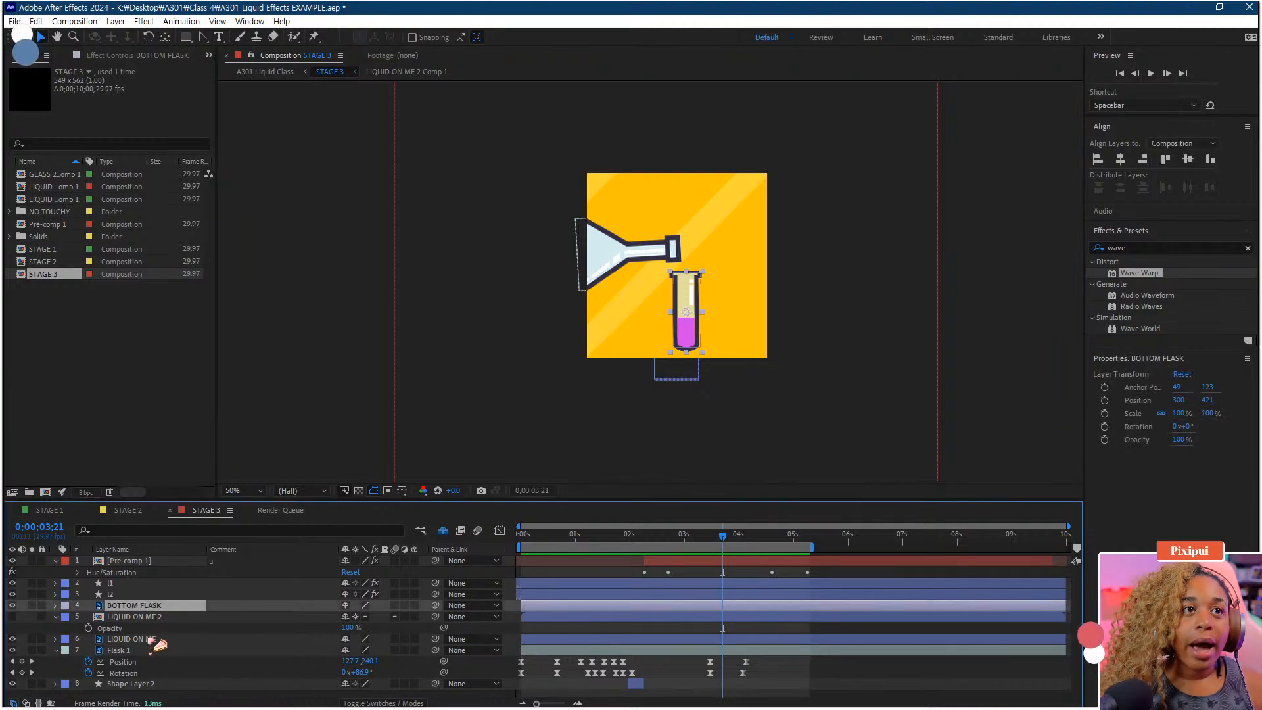
click(128, 595)
key(ctrl+Up)
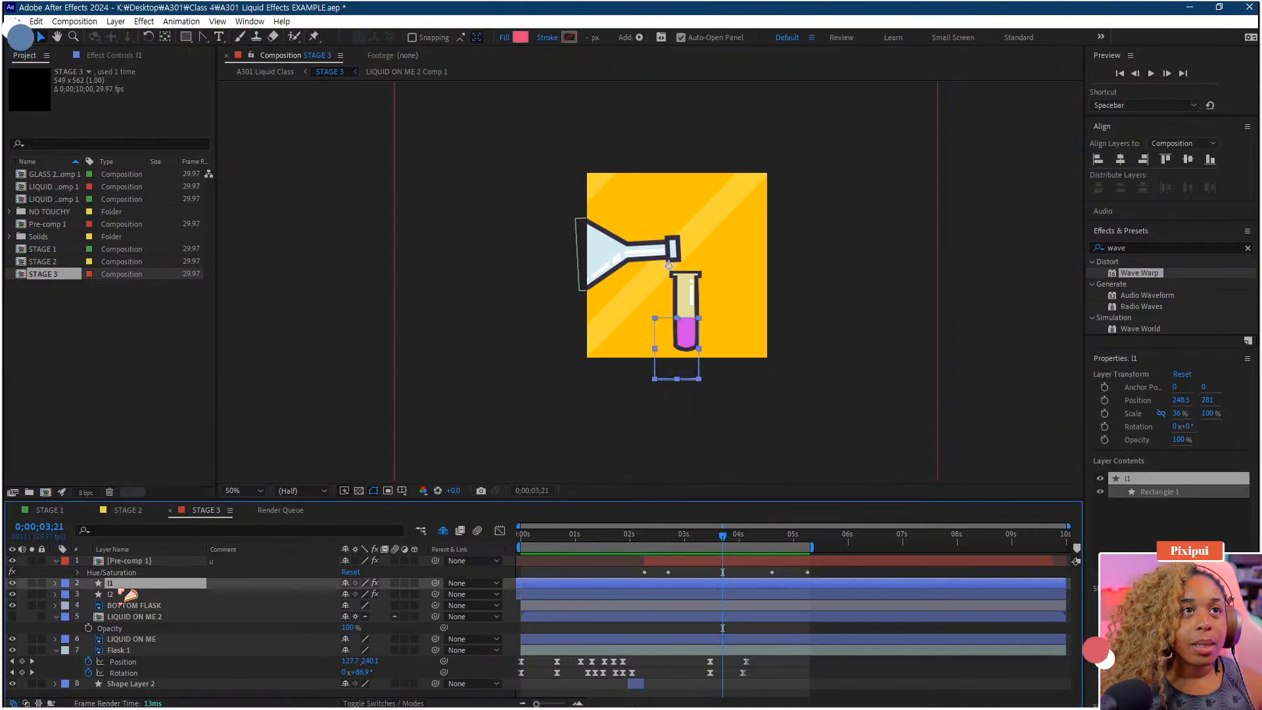
click(126, 56)
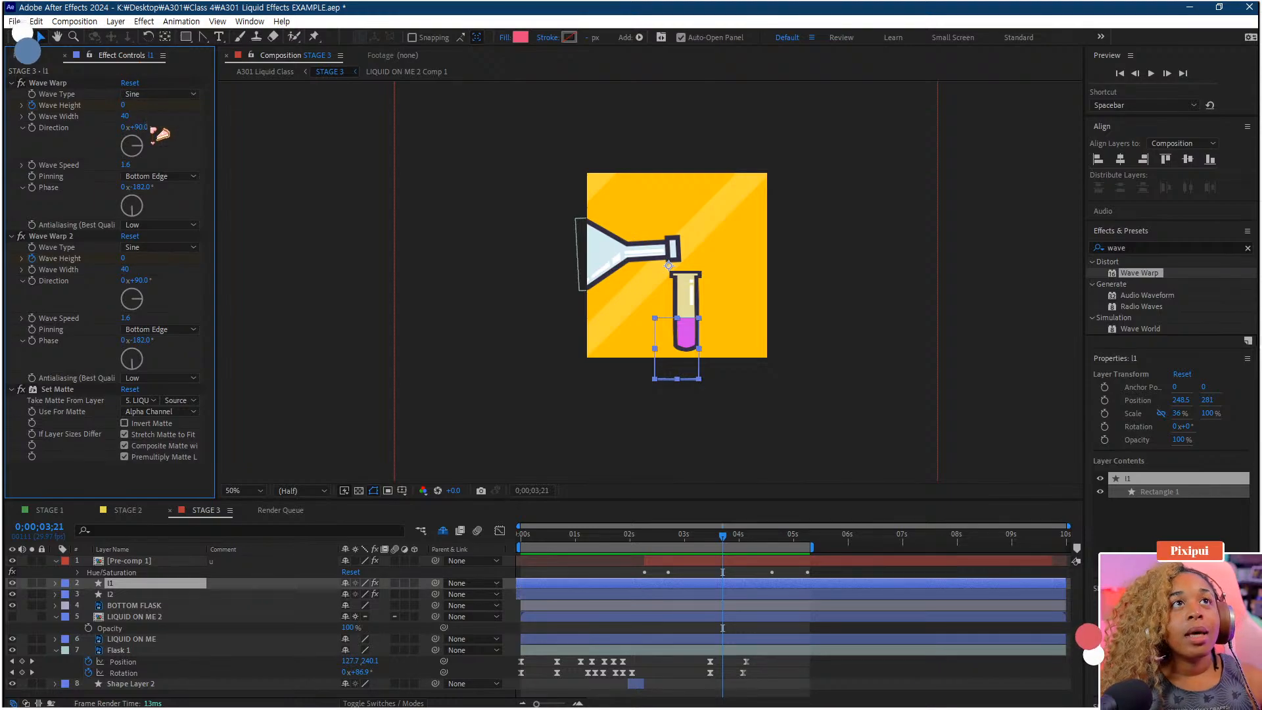
key(u)
key(equal)
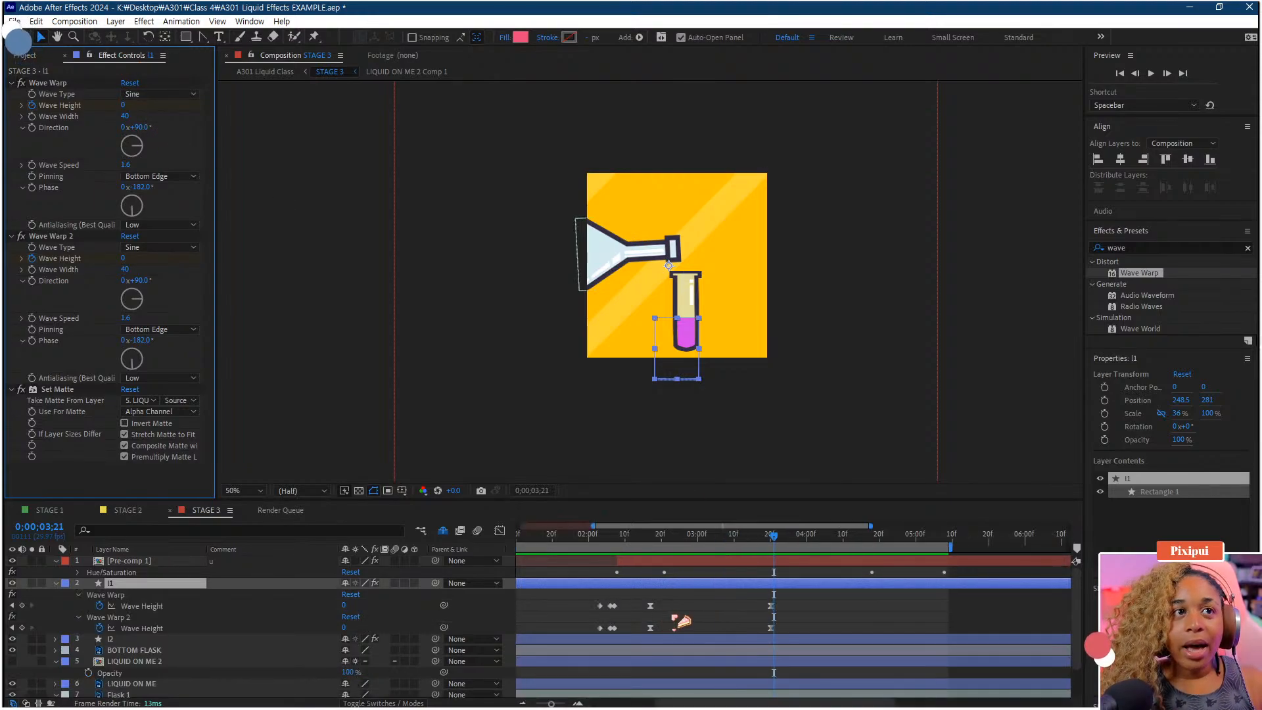
click(174, 606)
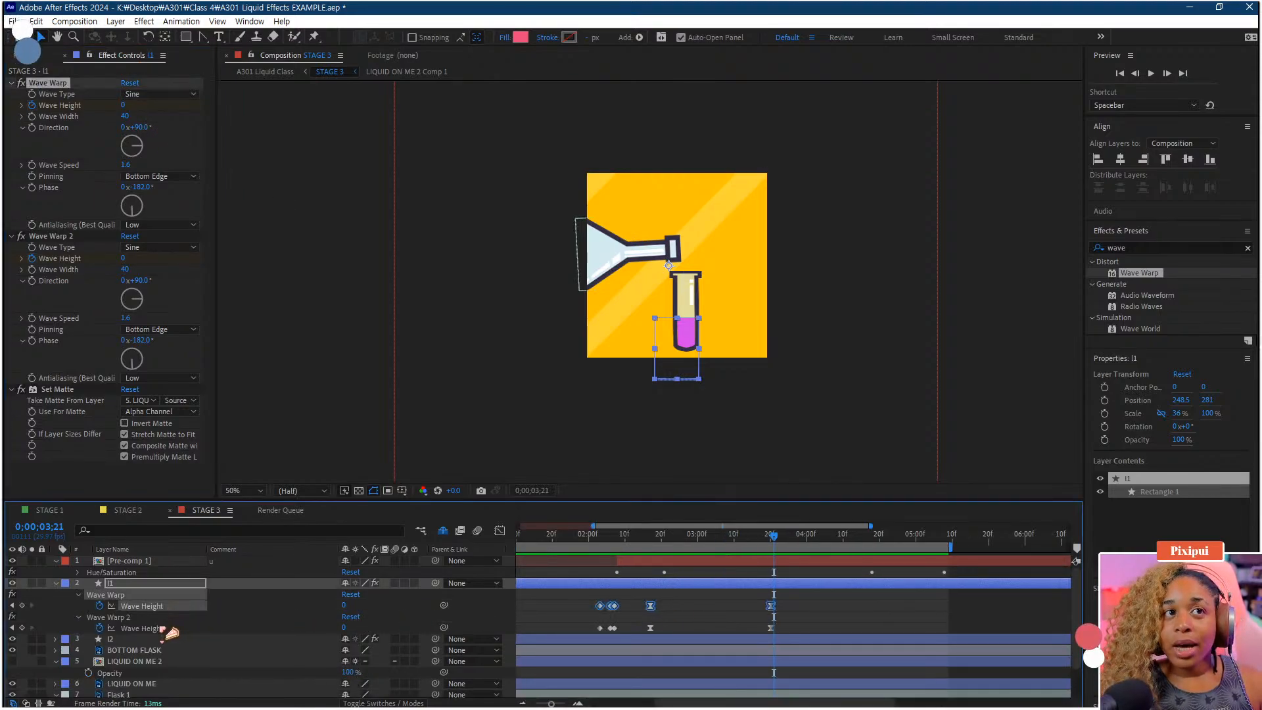
click(166, 629)
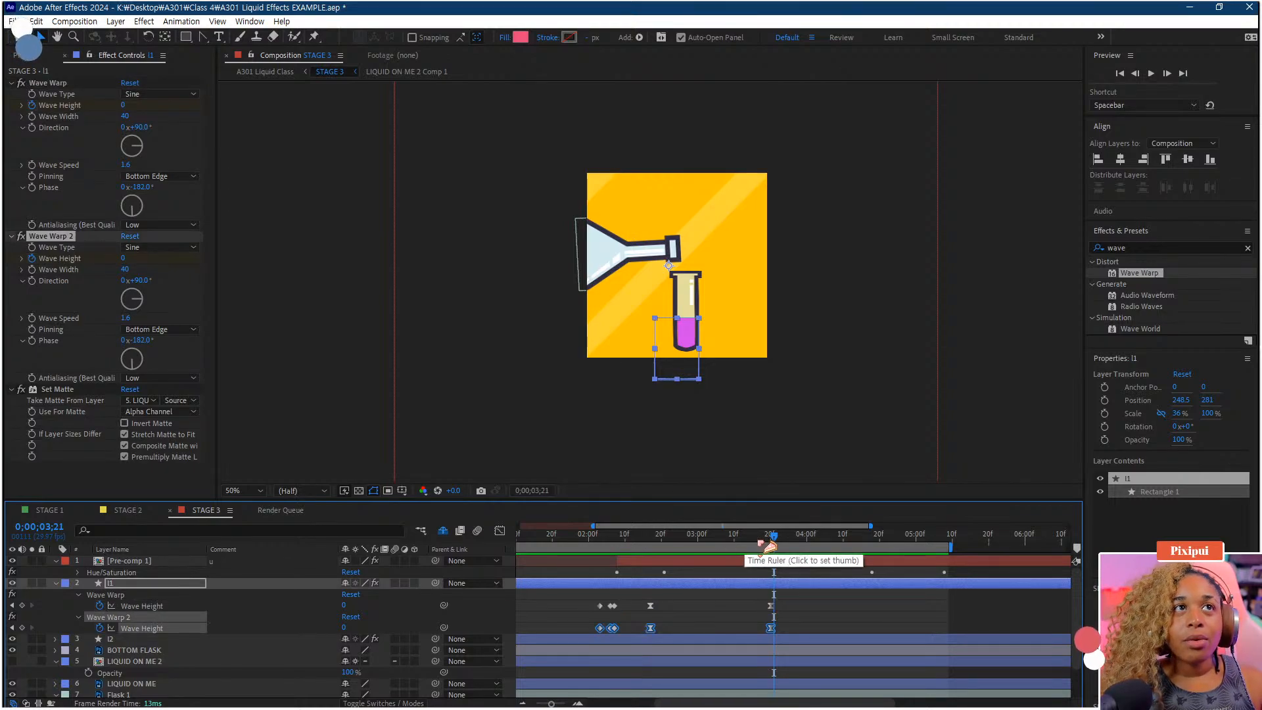
drag(770, 546, 590, 548)
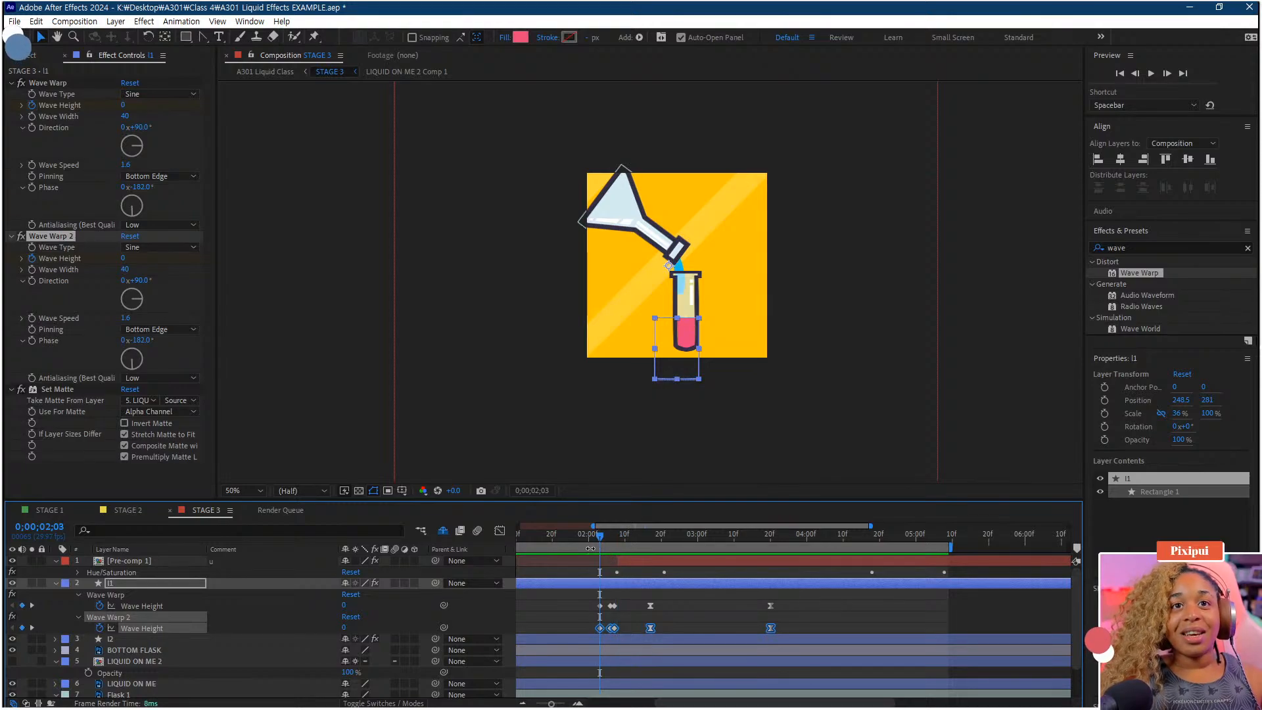
click(651, 543)
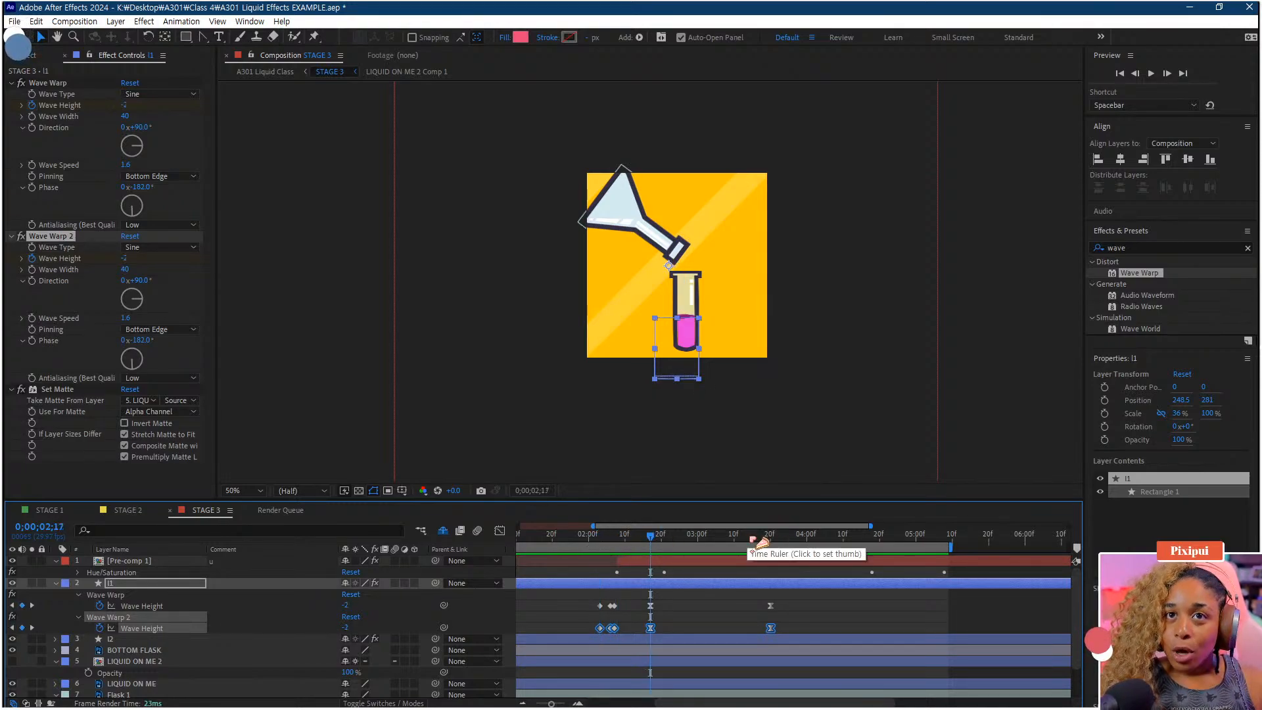
click(771, 544)
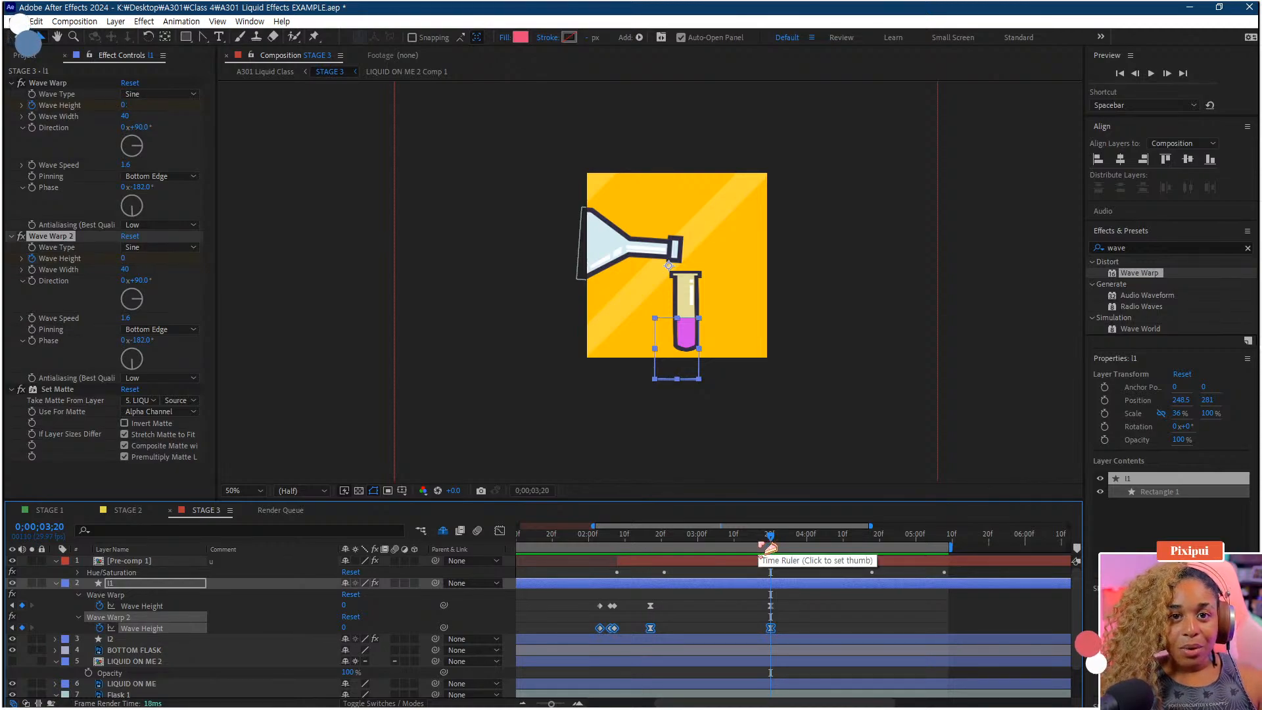